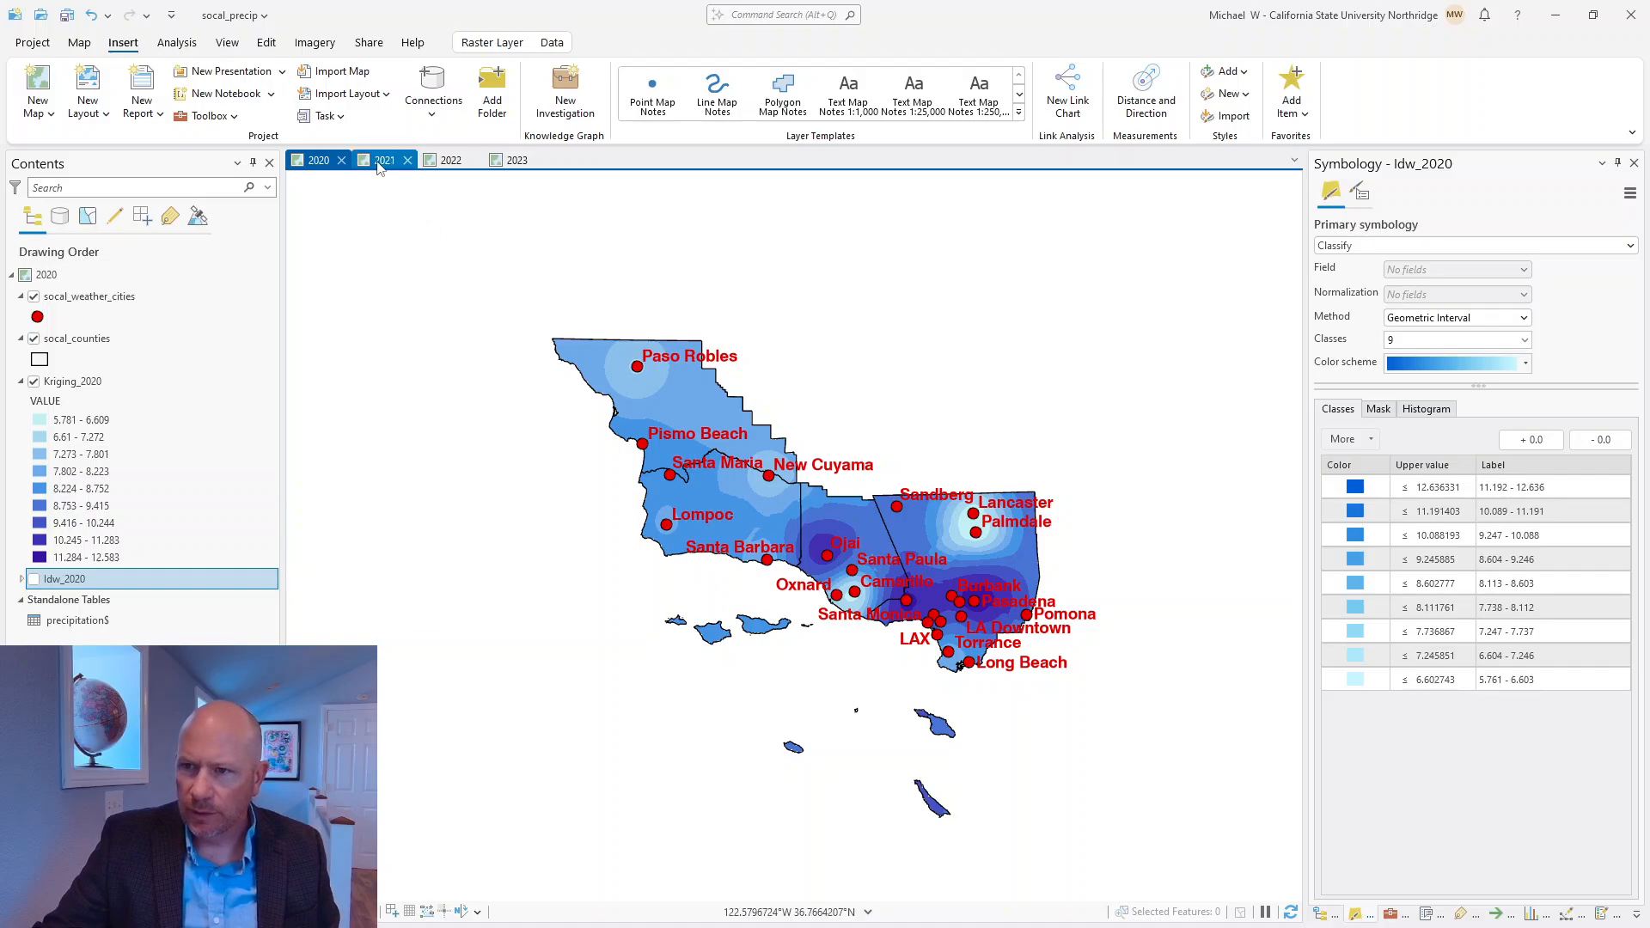
Review the 2021, 2022 and 2023 precipitation maps, hiding Kriging_2022 and leaving Idw_2022 displayed in the 2022 map
click(380, 161)
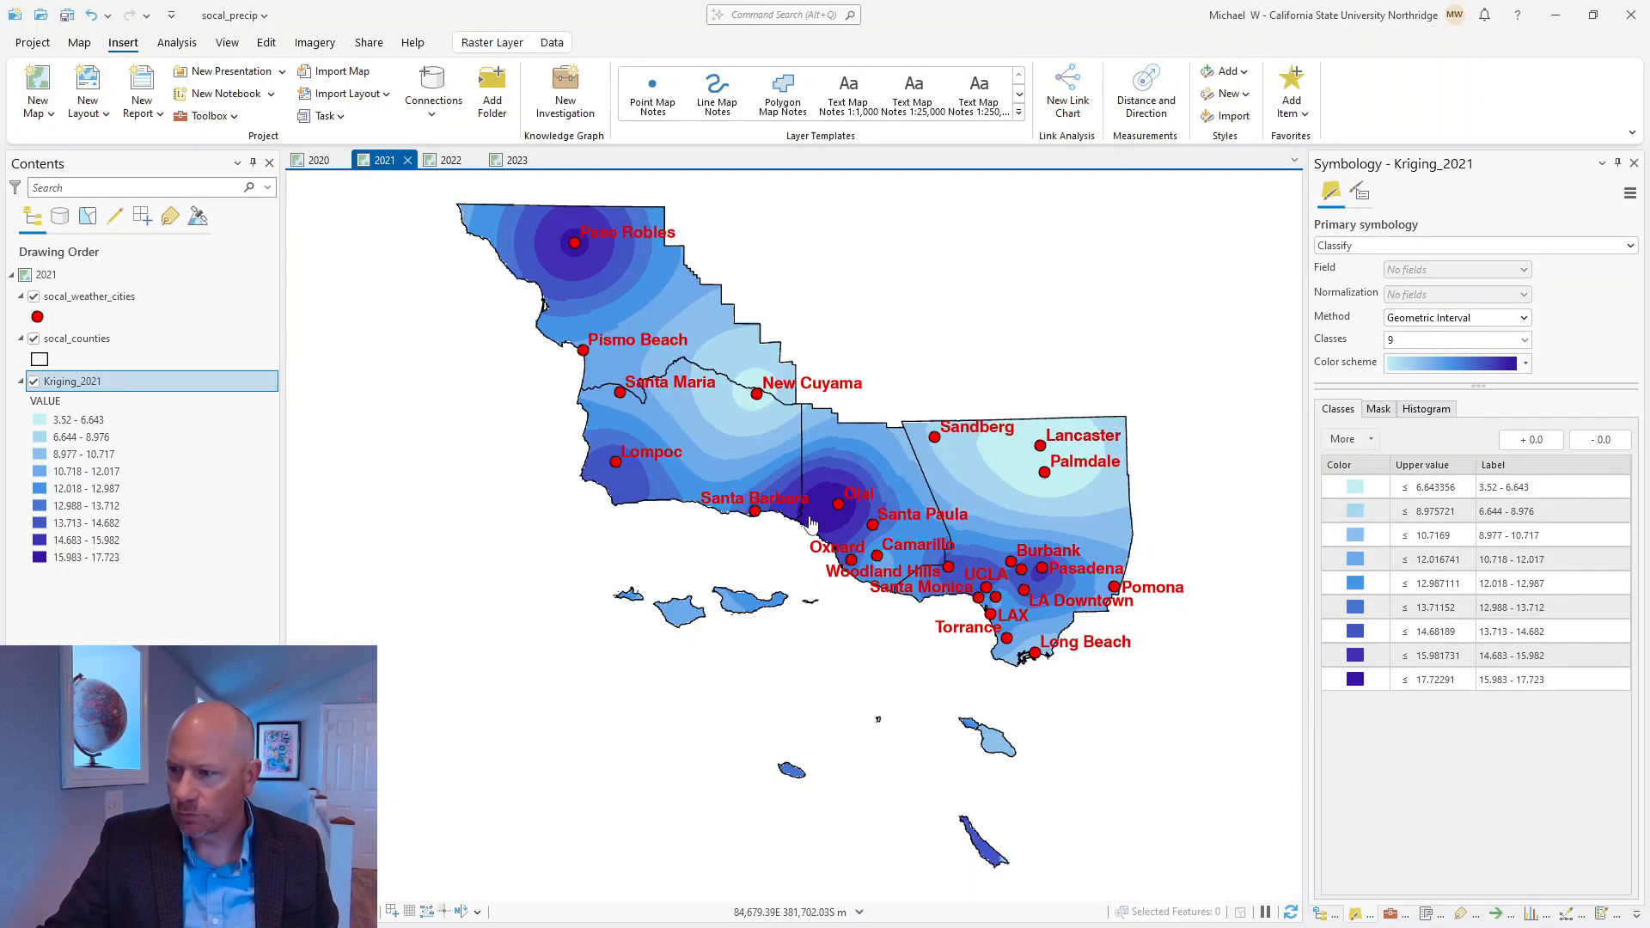
click(449, 161)
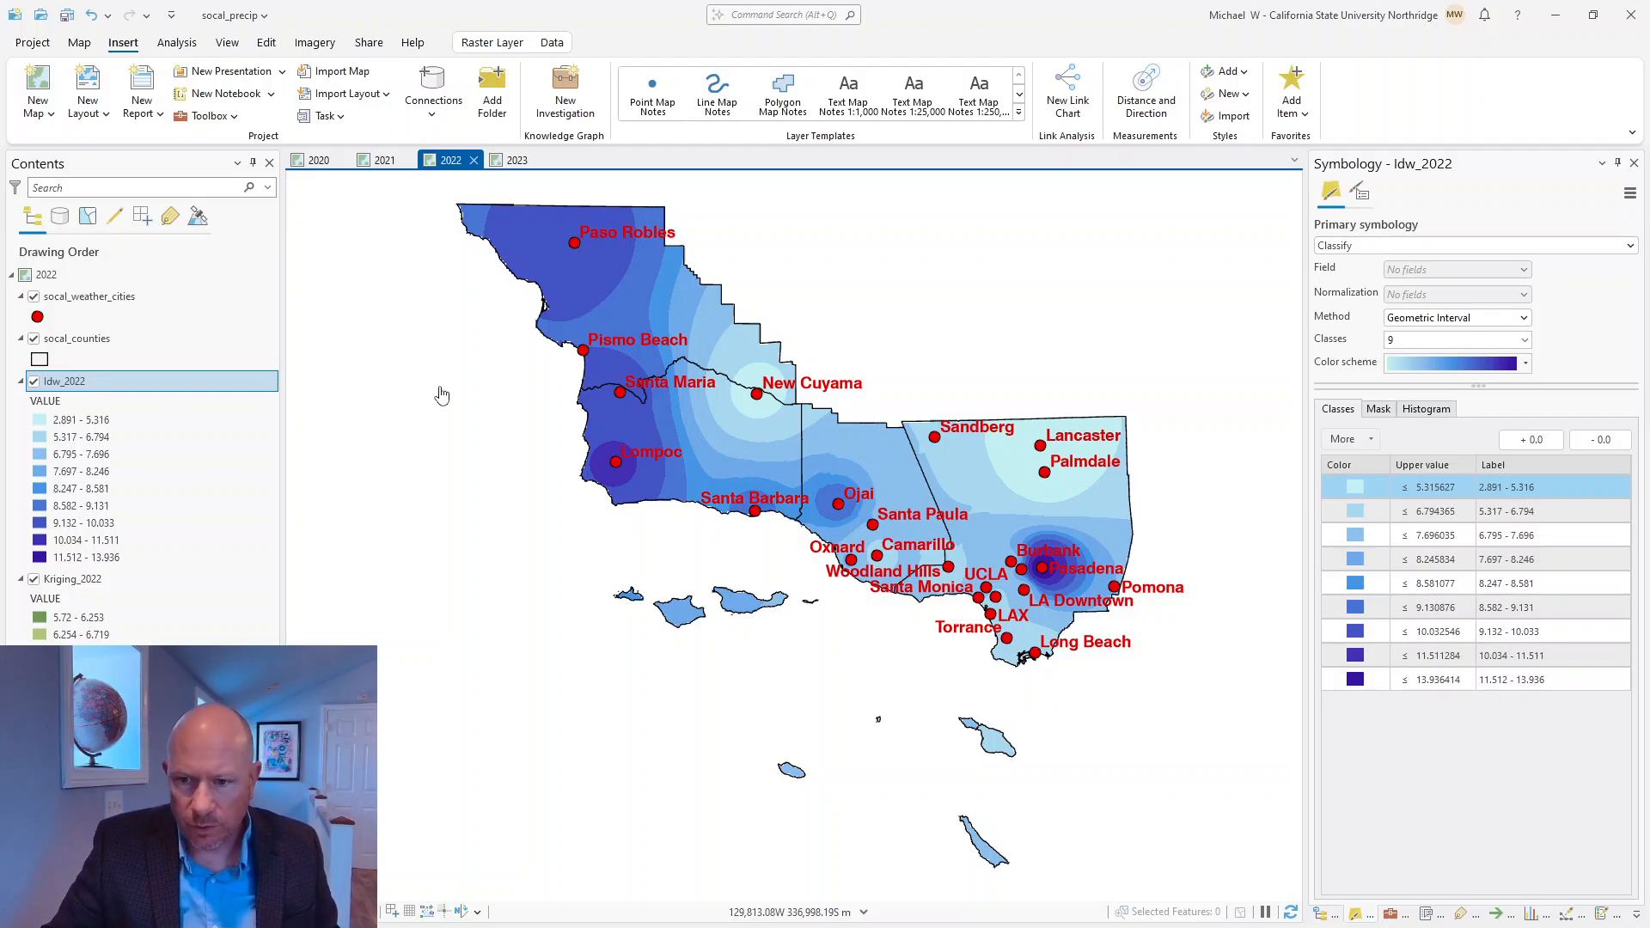
click(33, 381)
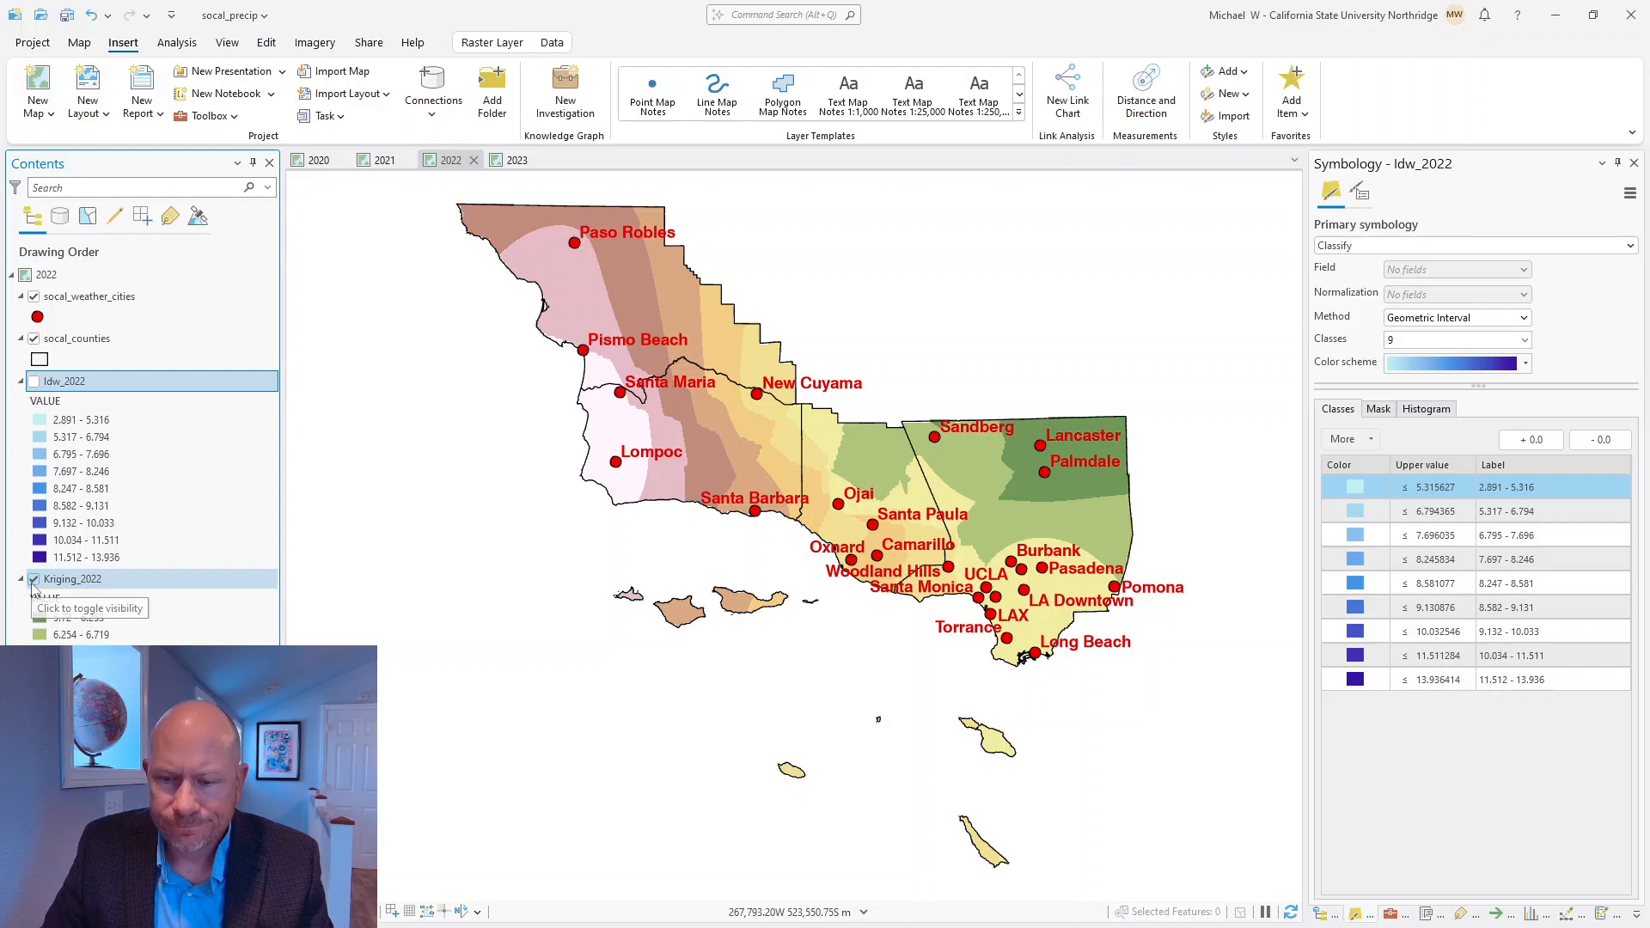
click(33, 581)
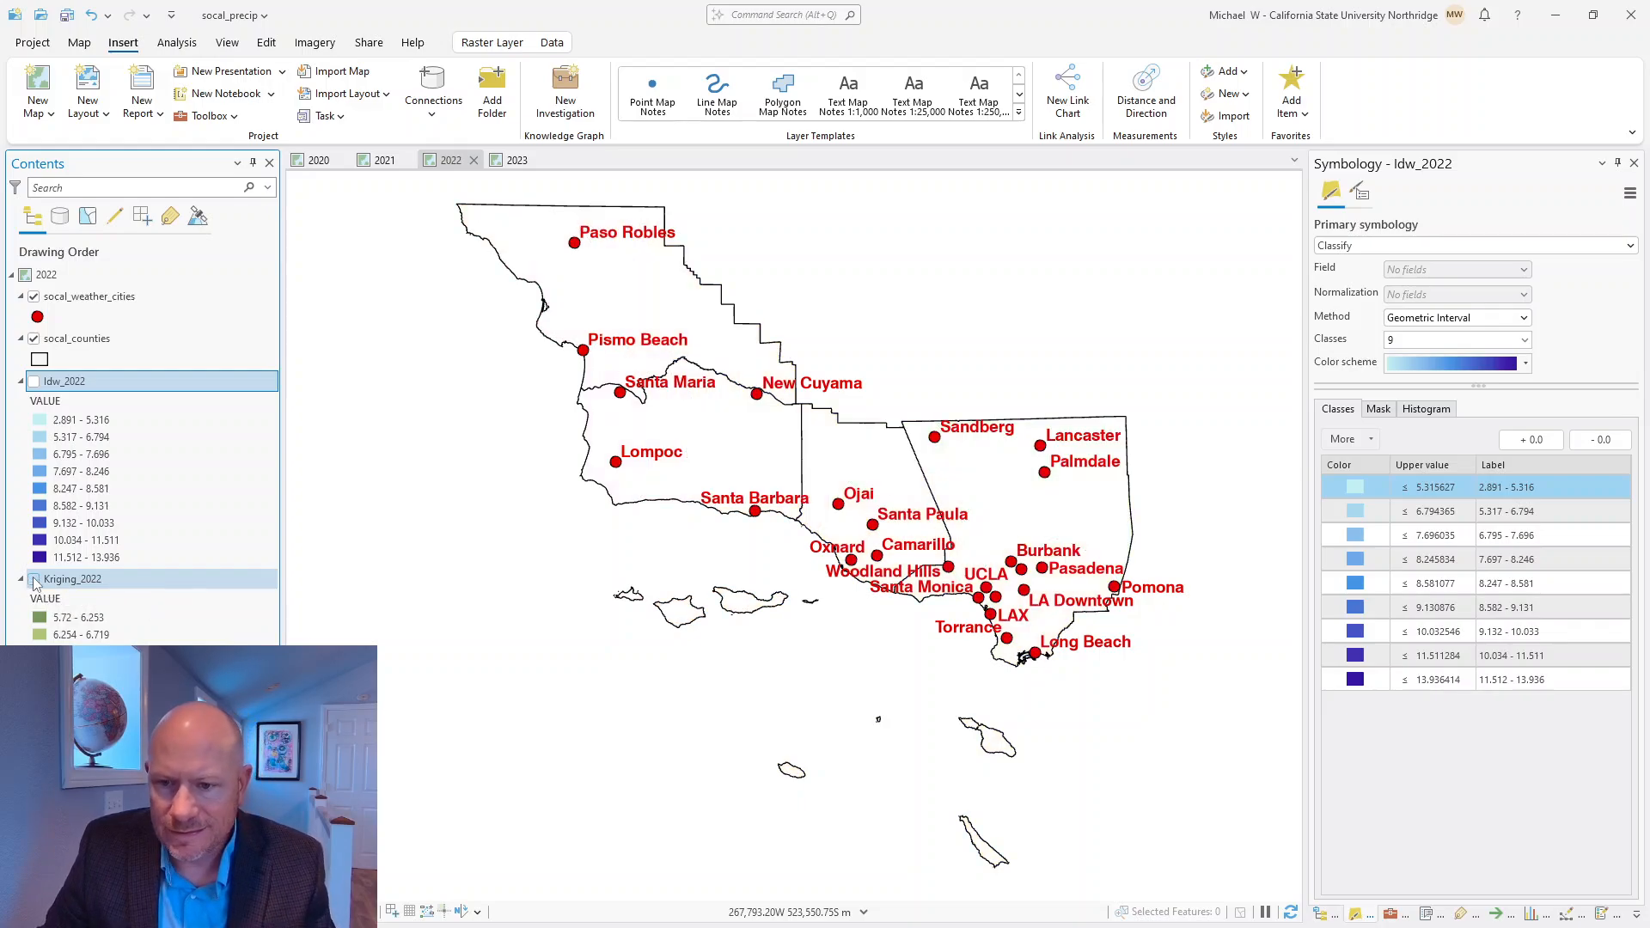
click(34, 380)
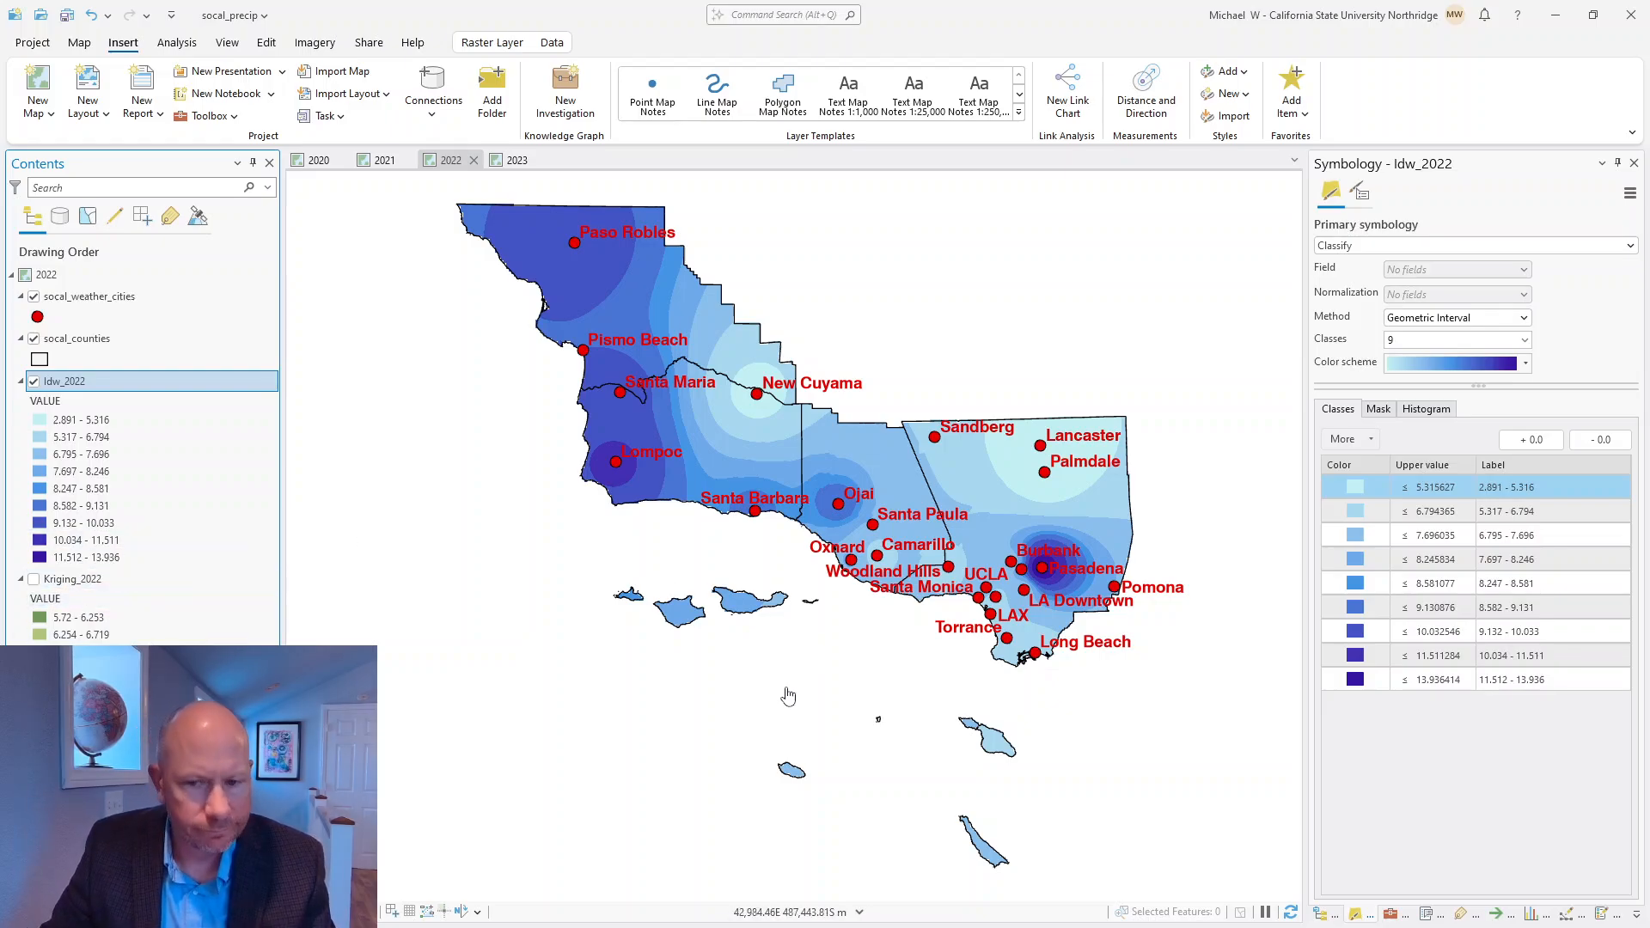
click(514, 160)
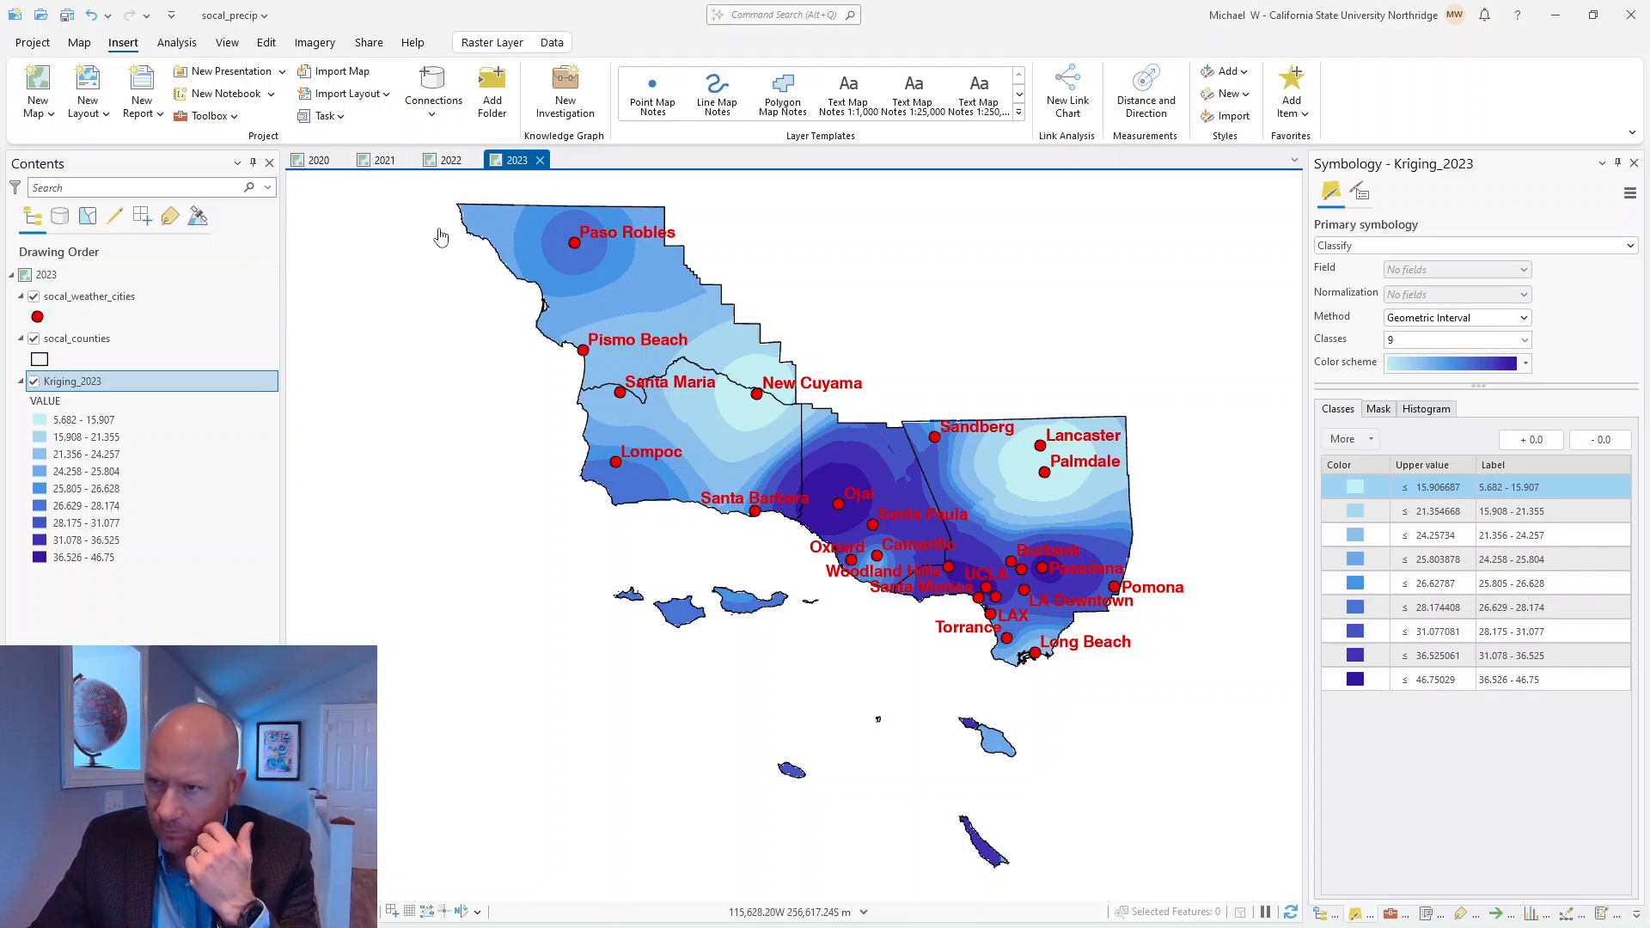
Create an 11" x 17" Tabloid landscape layout and place the 2020 map frame, about 7 by 4 inches, in the page's upper-left area
click(93, 114)
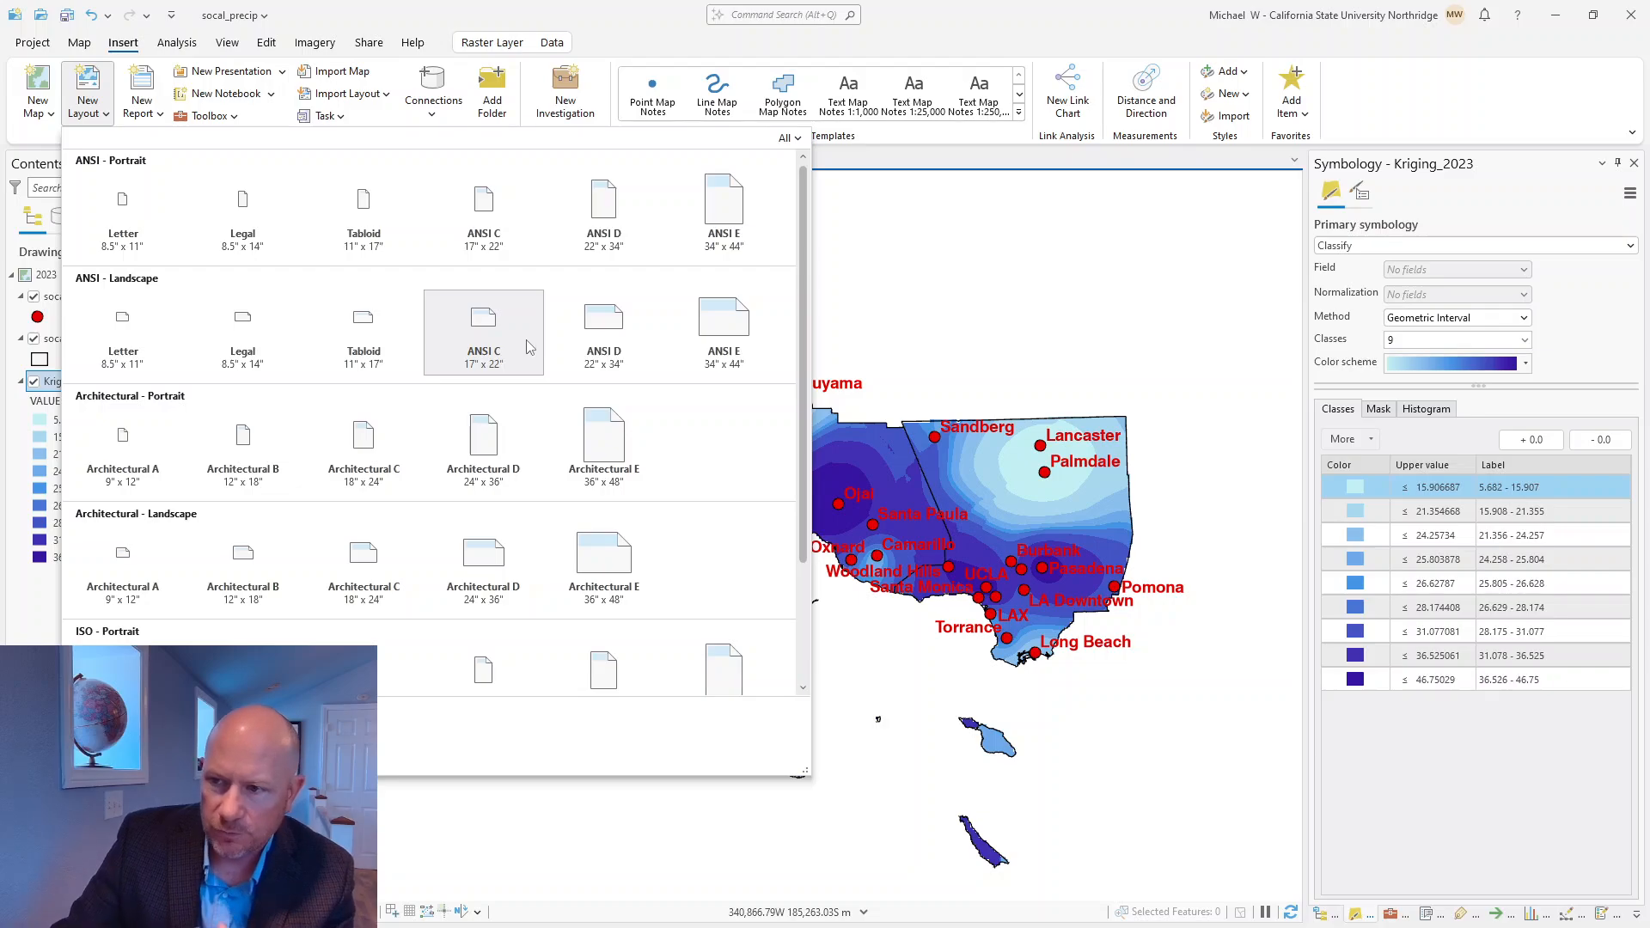
click(372, 351)
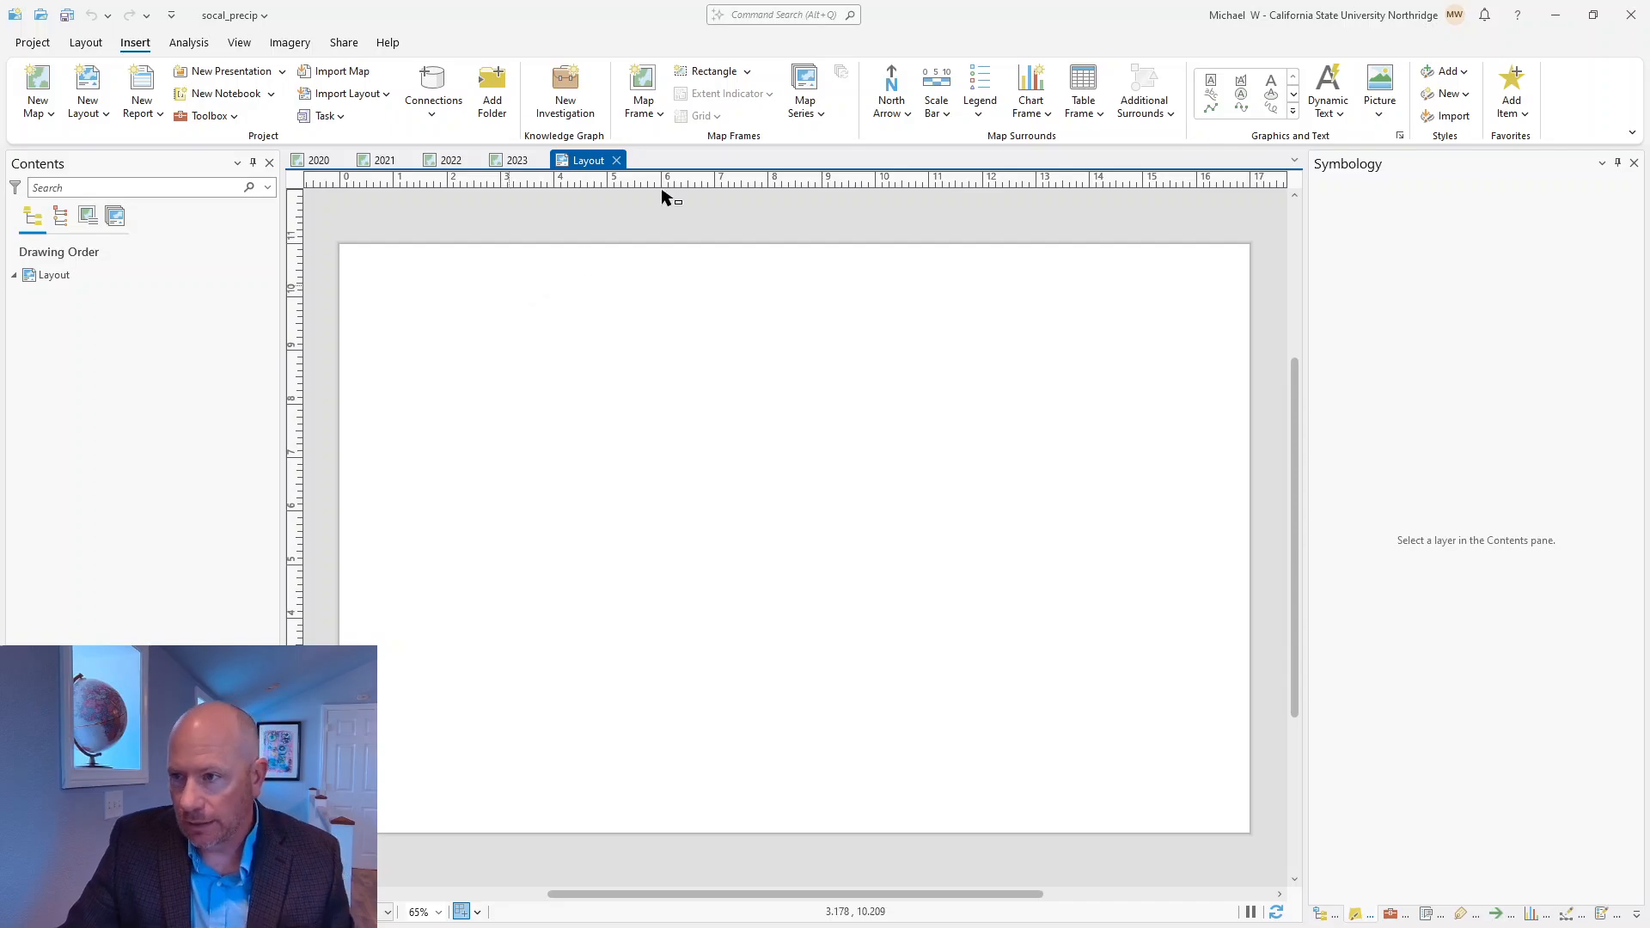
click(653, 113)
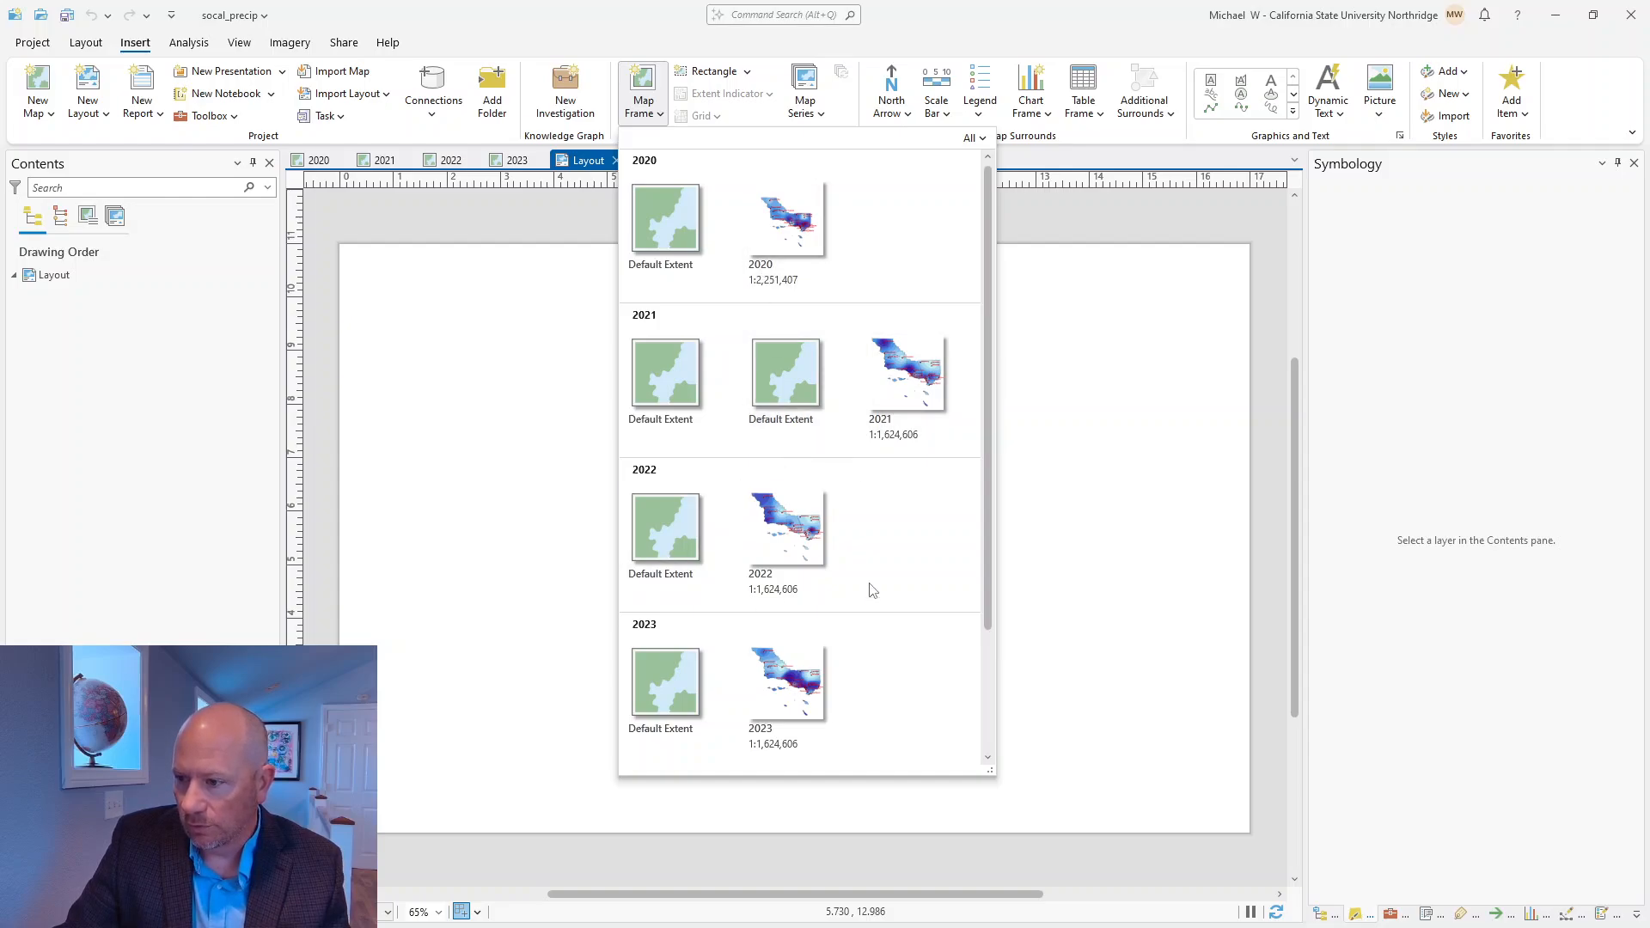
click(809, 263)
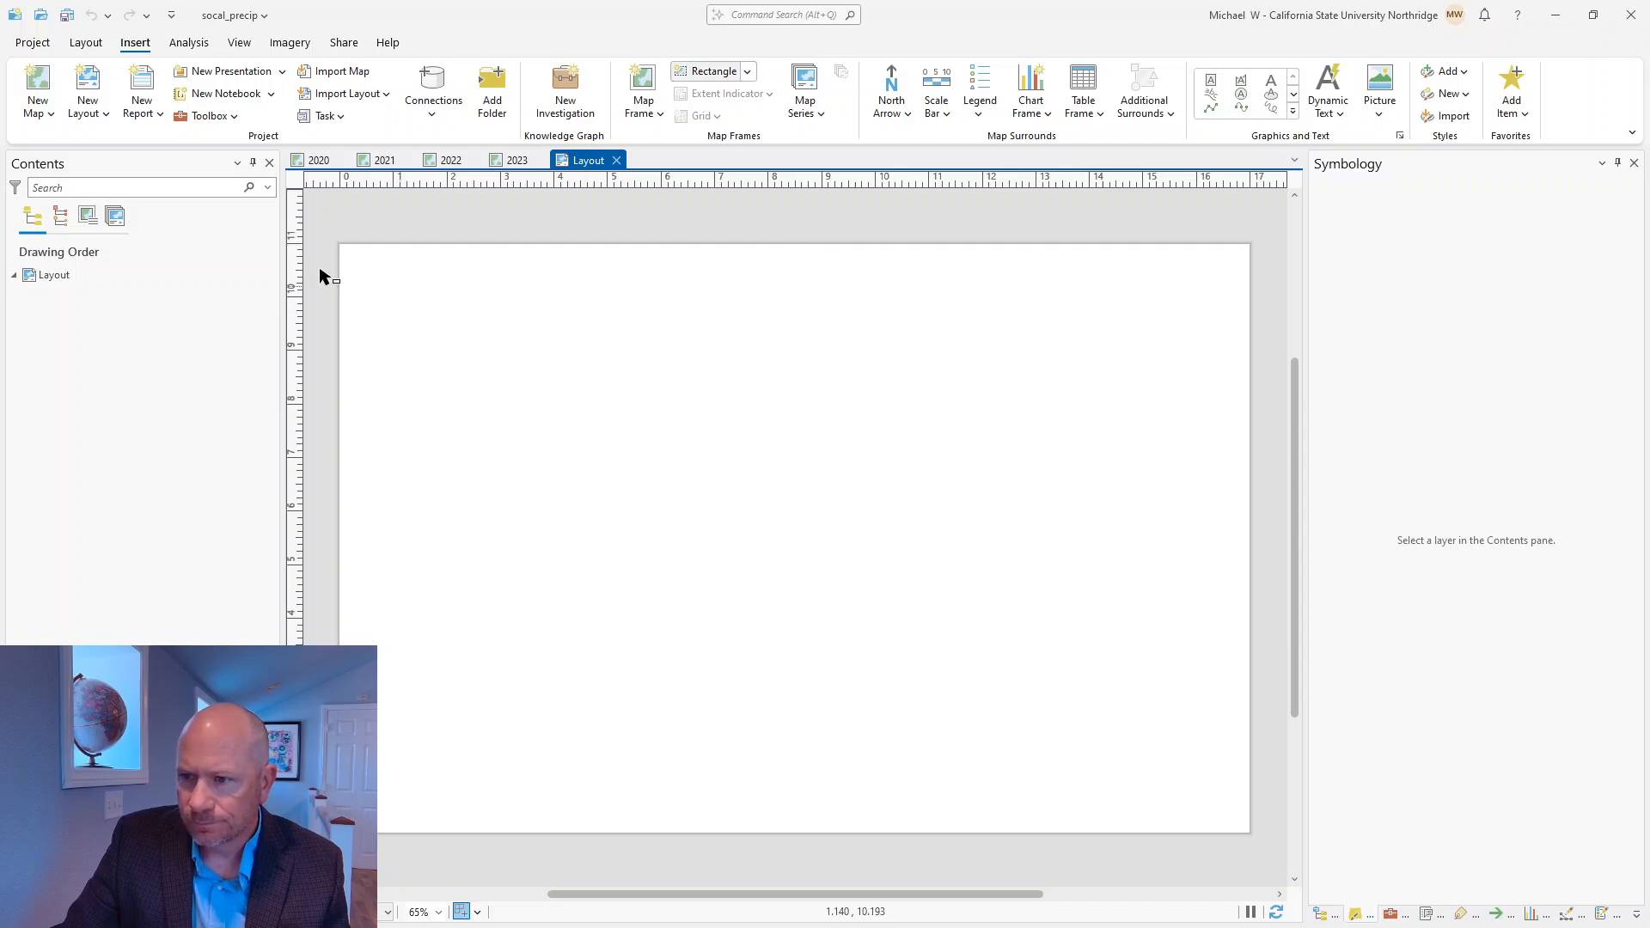
mouse_move(362, 266)
mouse_down()
mouse_move(427, 365)
mouse_move(736, 439)
mouse_move(736, 482)
mouse_up()
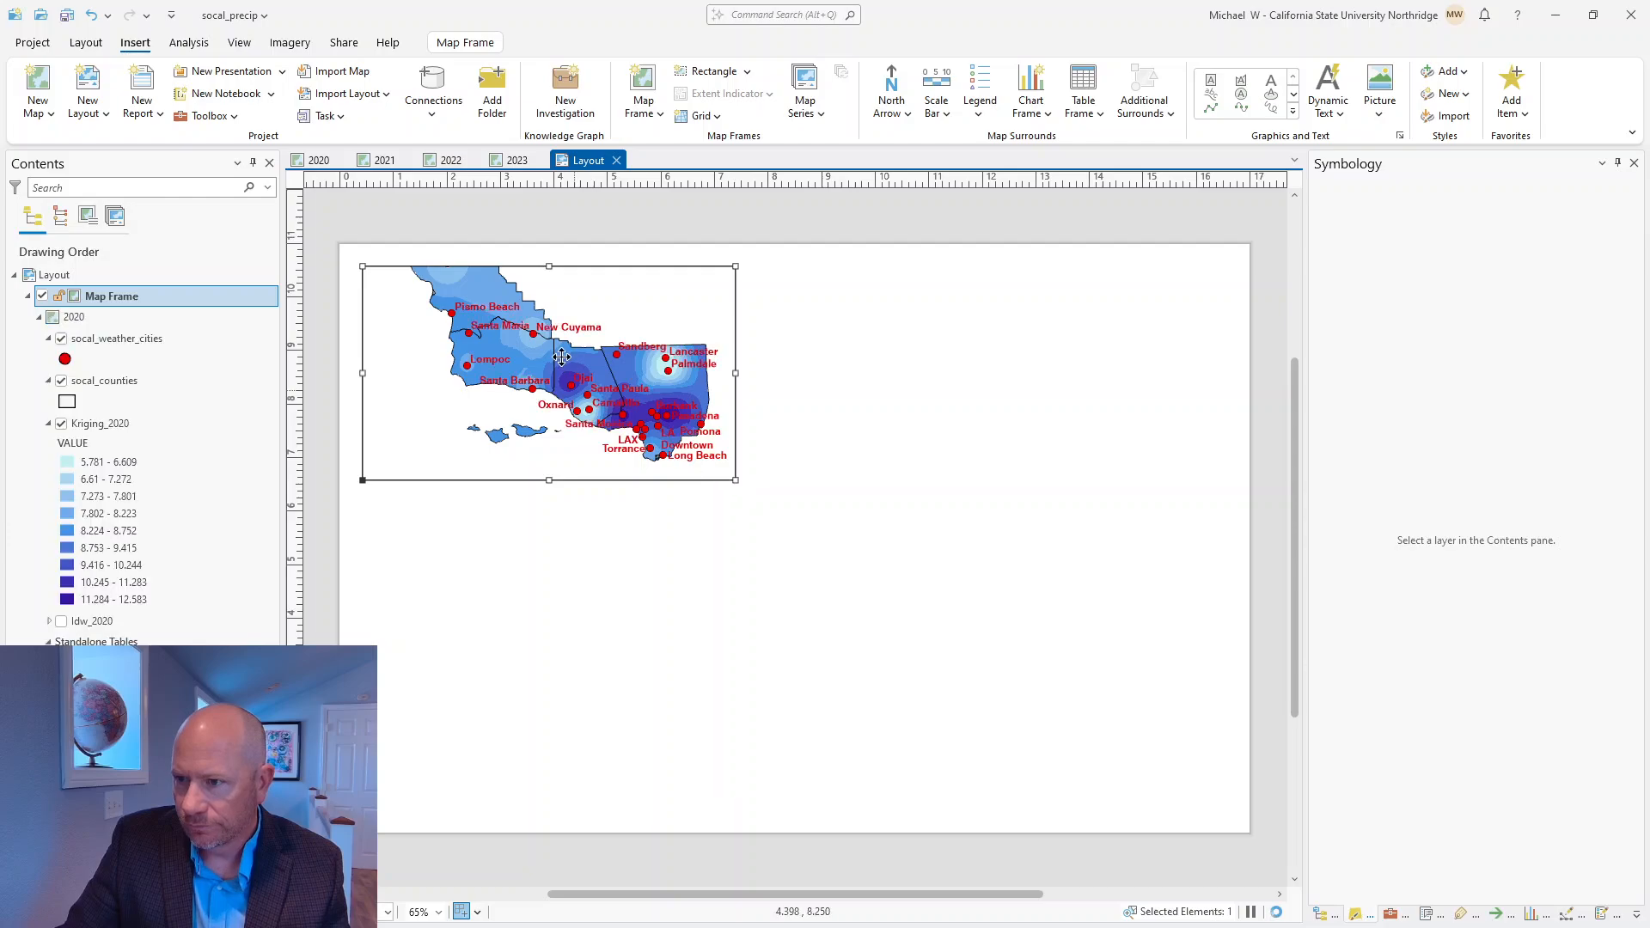
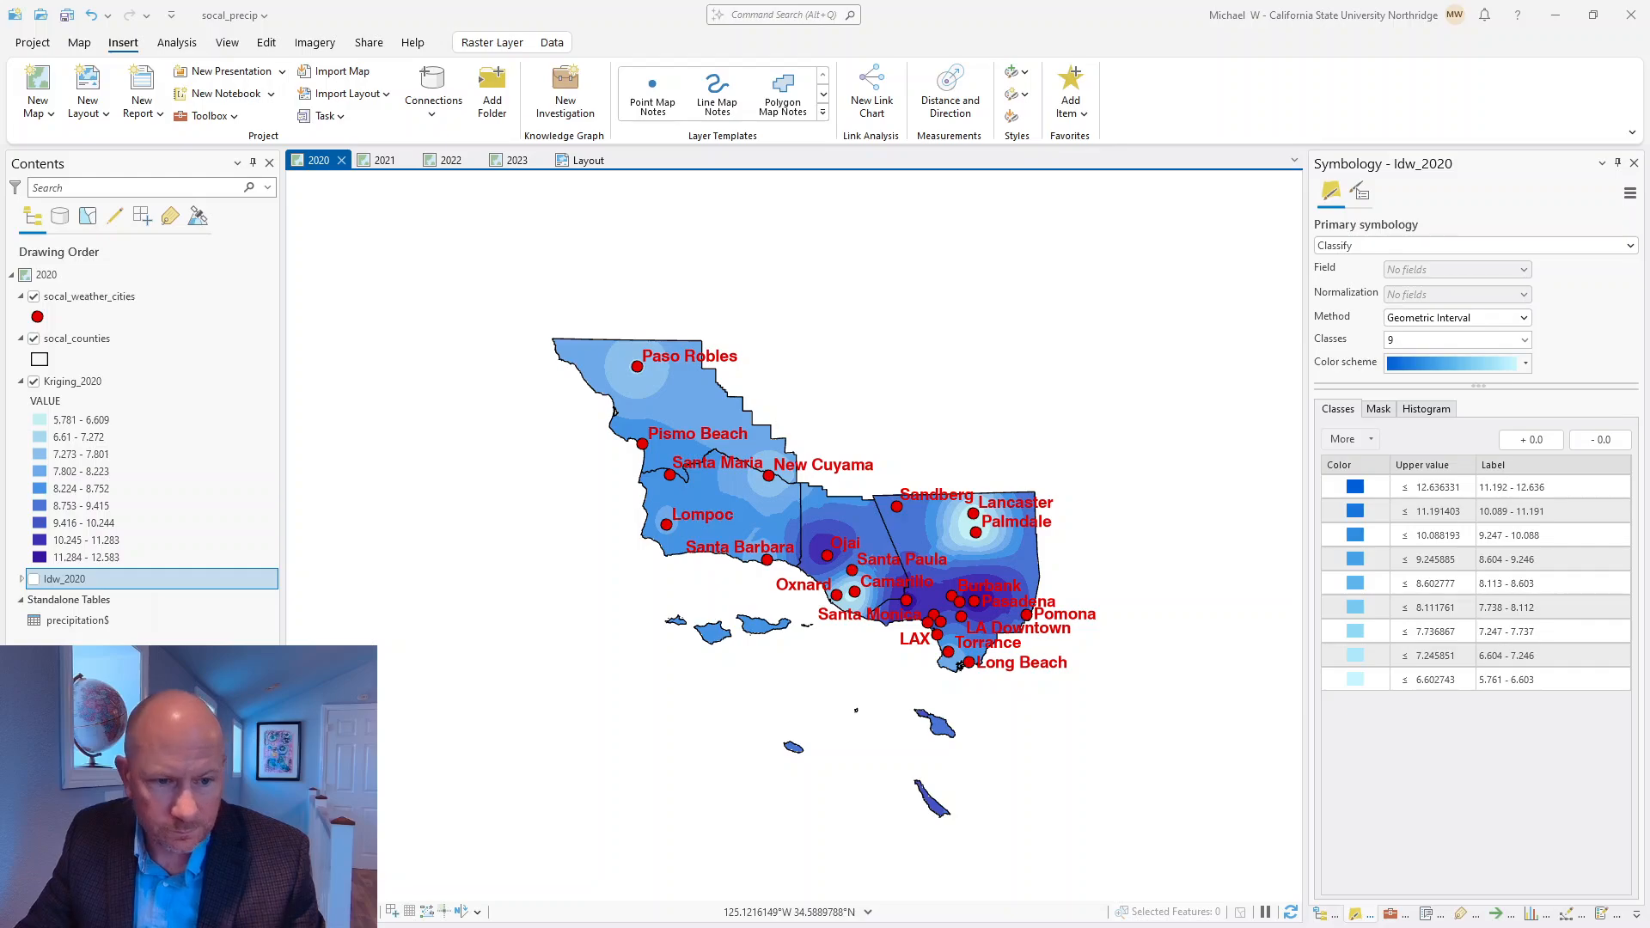
Review the list of reclassification ranges in the Word document and move its window out of the way
drag(533, 53, 615, 75)
click(625, 684)
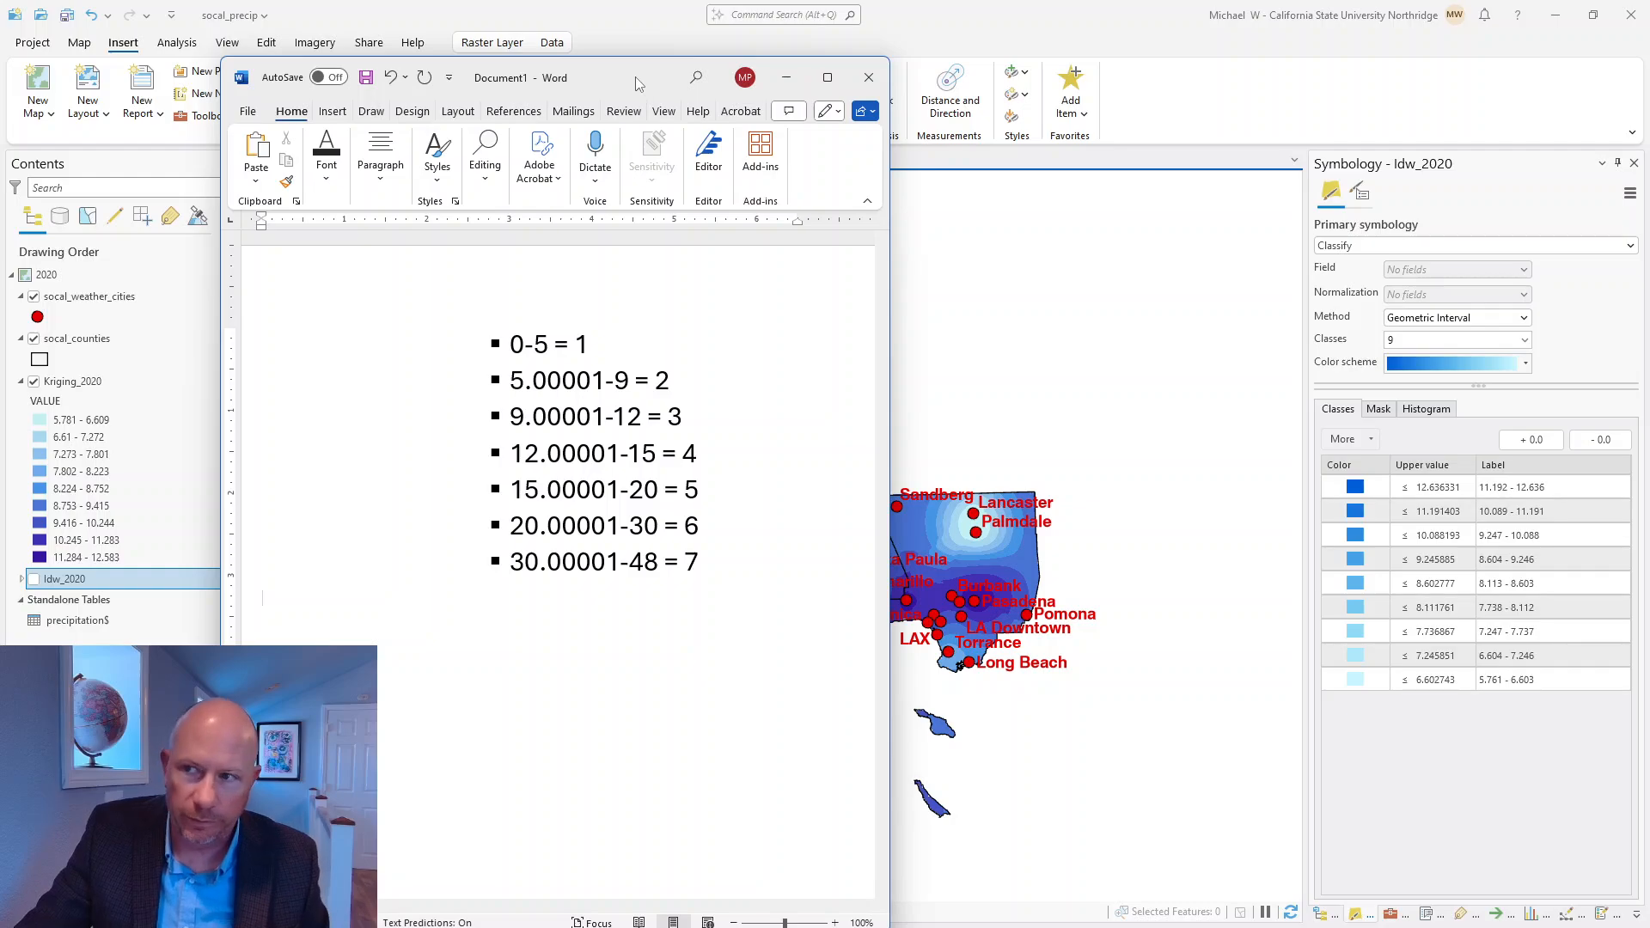
drag(636, 79, 0, 49)
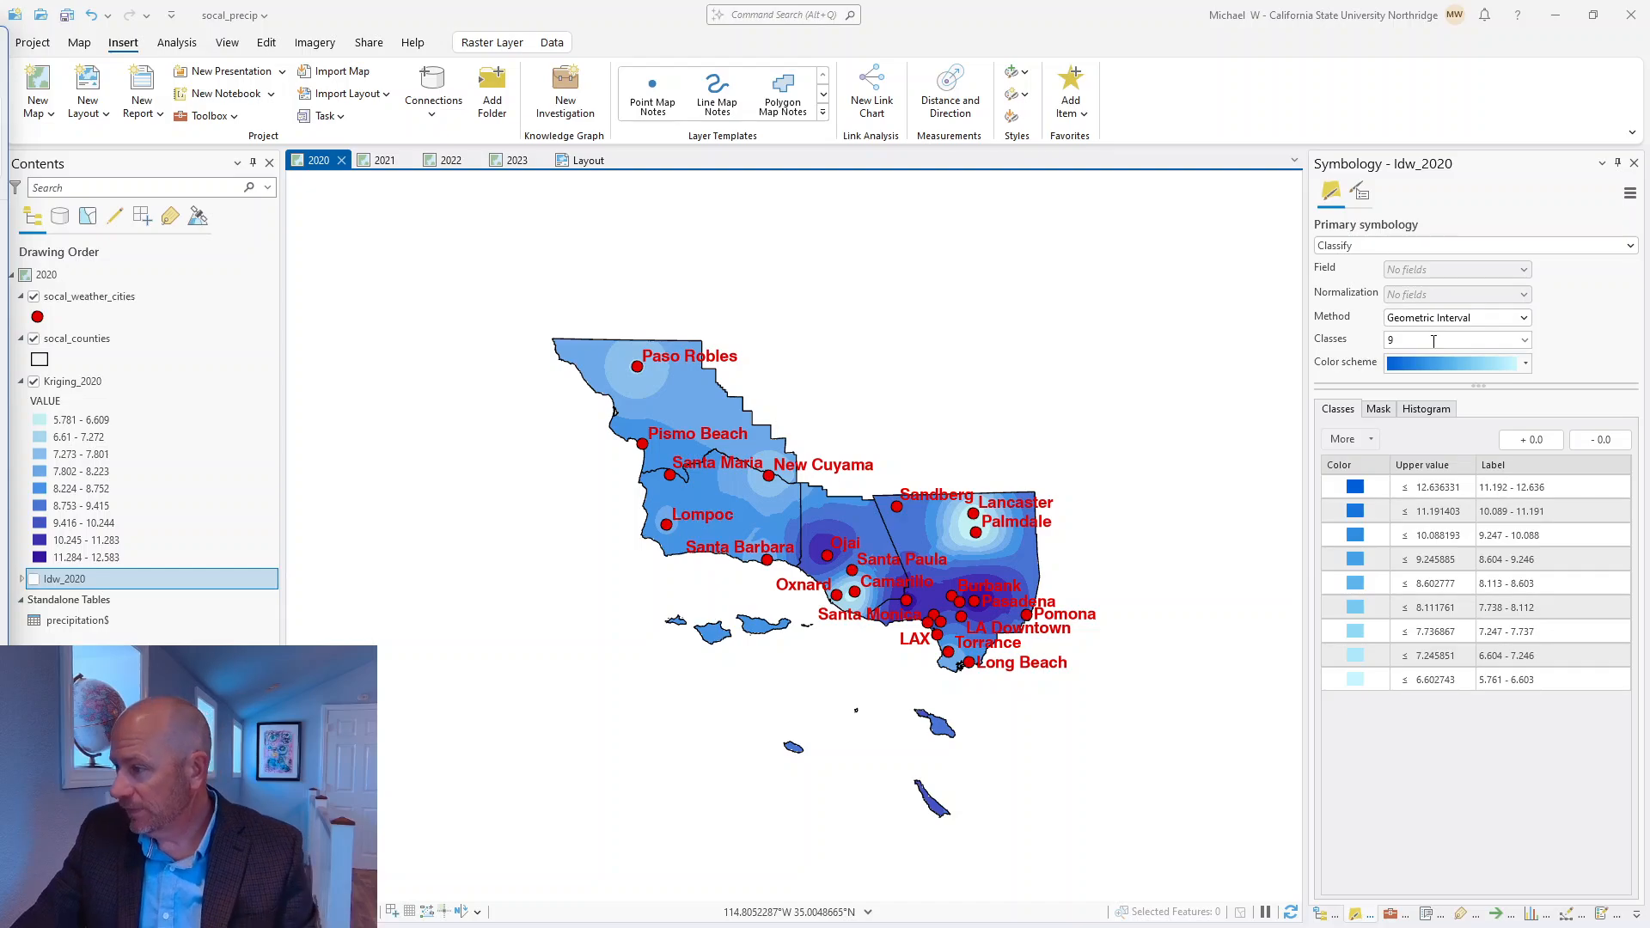
Find the Spatial Analyst Reclassify tool for the 2020 map and choose Kriging_2020 as the input raster
click(1394, 914)
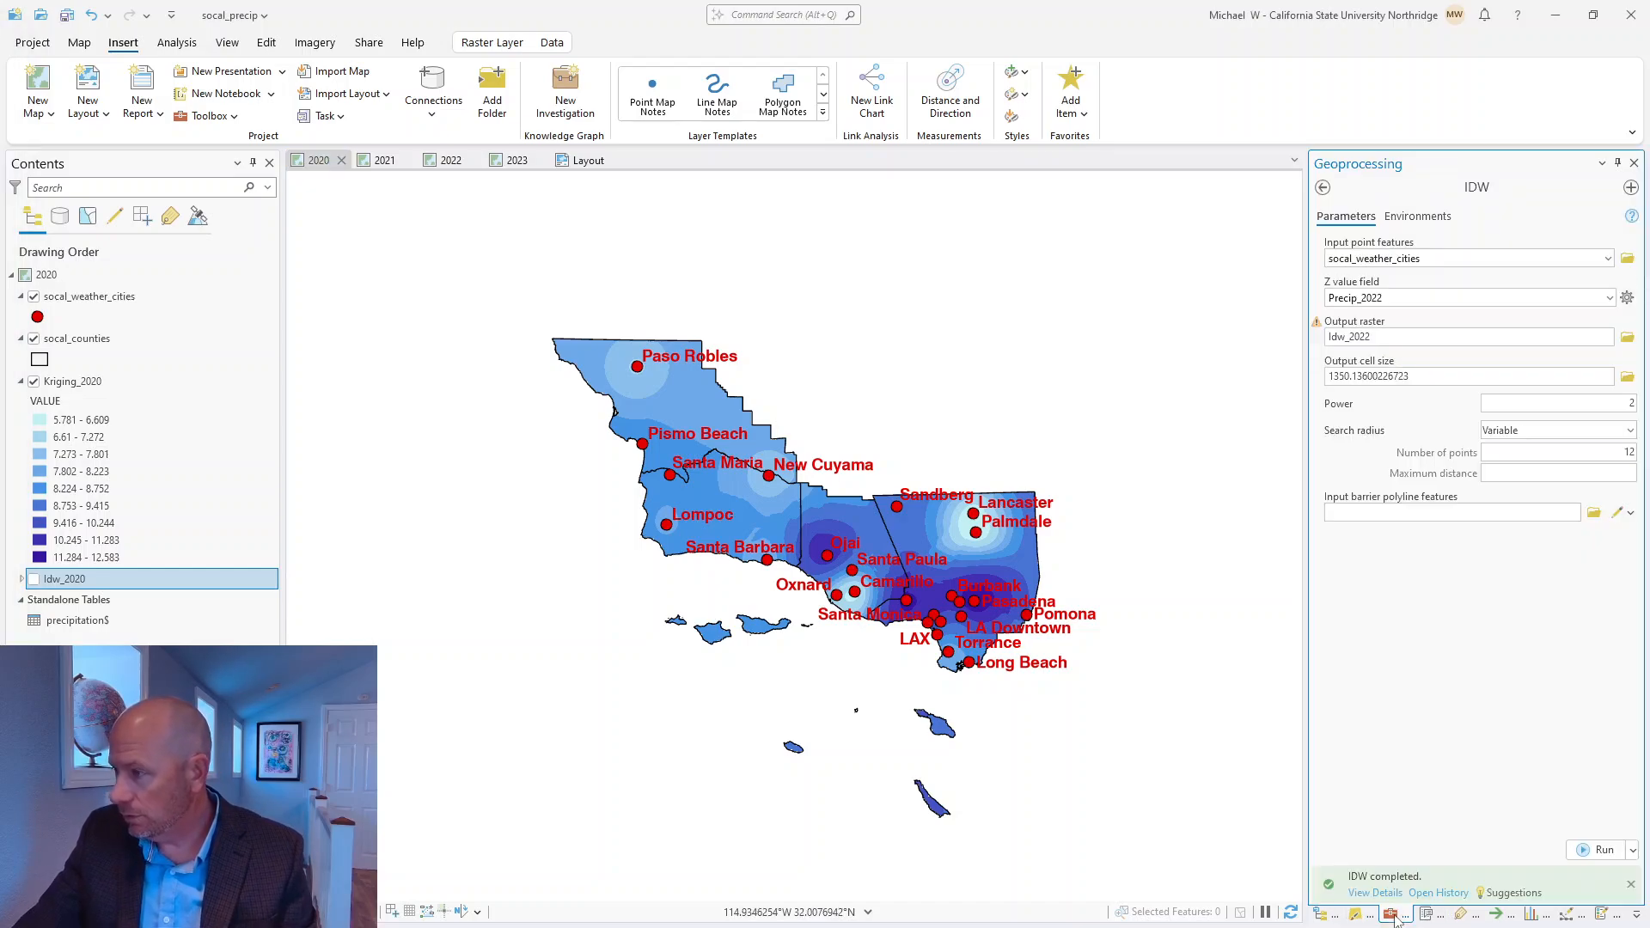
click(1322, 188)
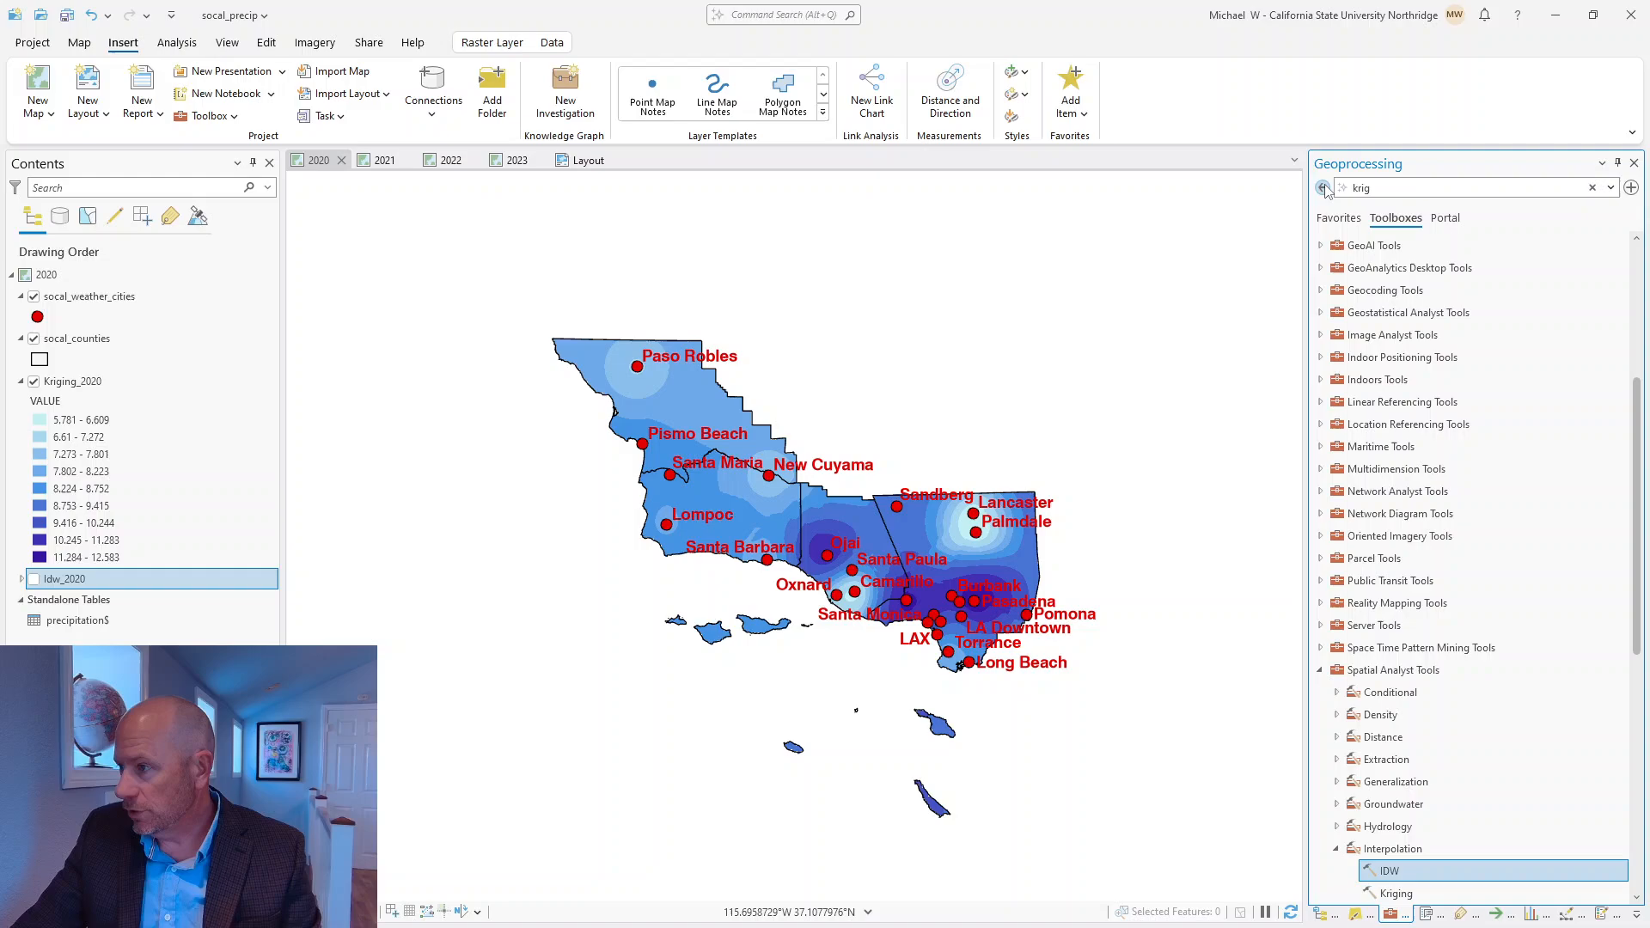
double_click(1378, 186)
text(recla)
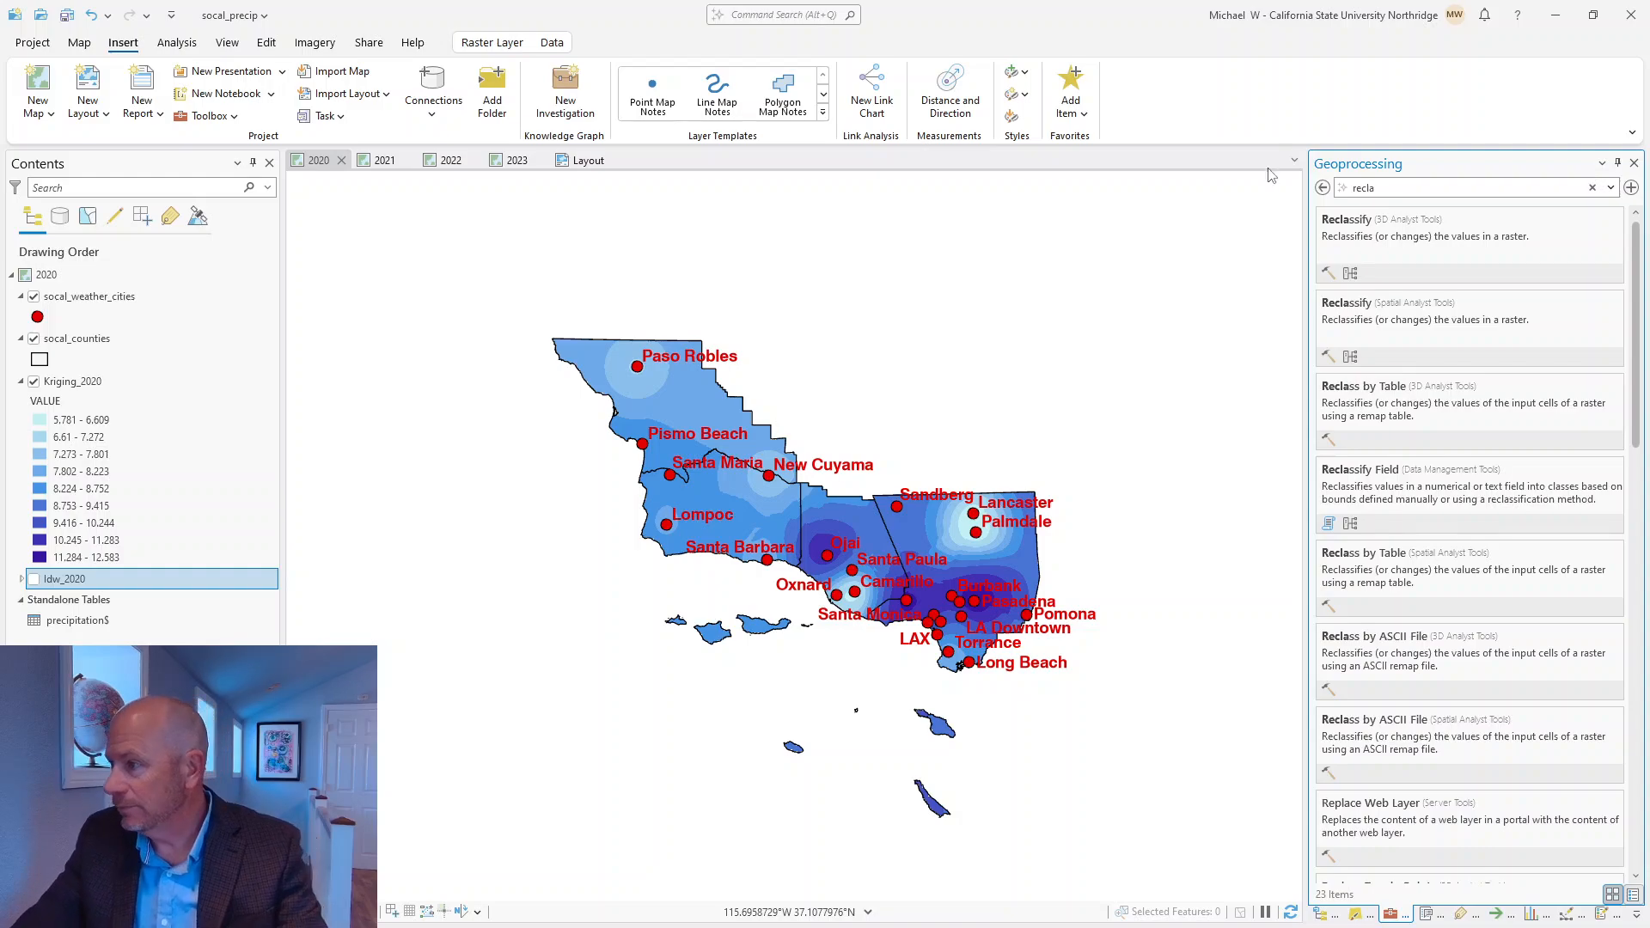
click(1353, 325)
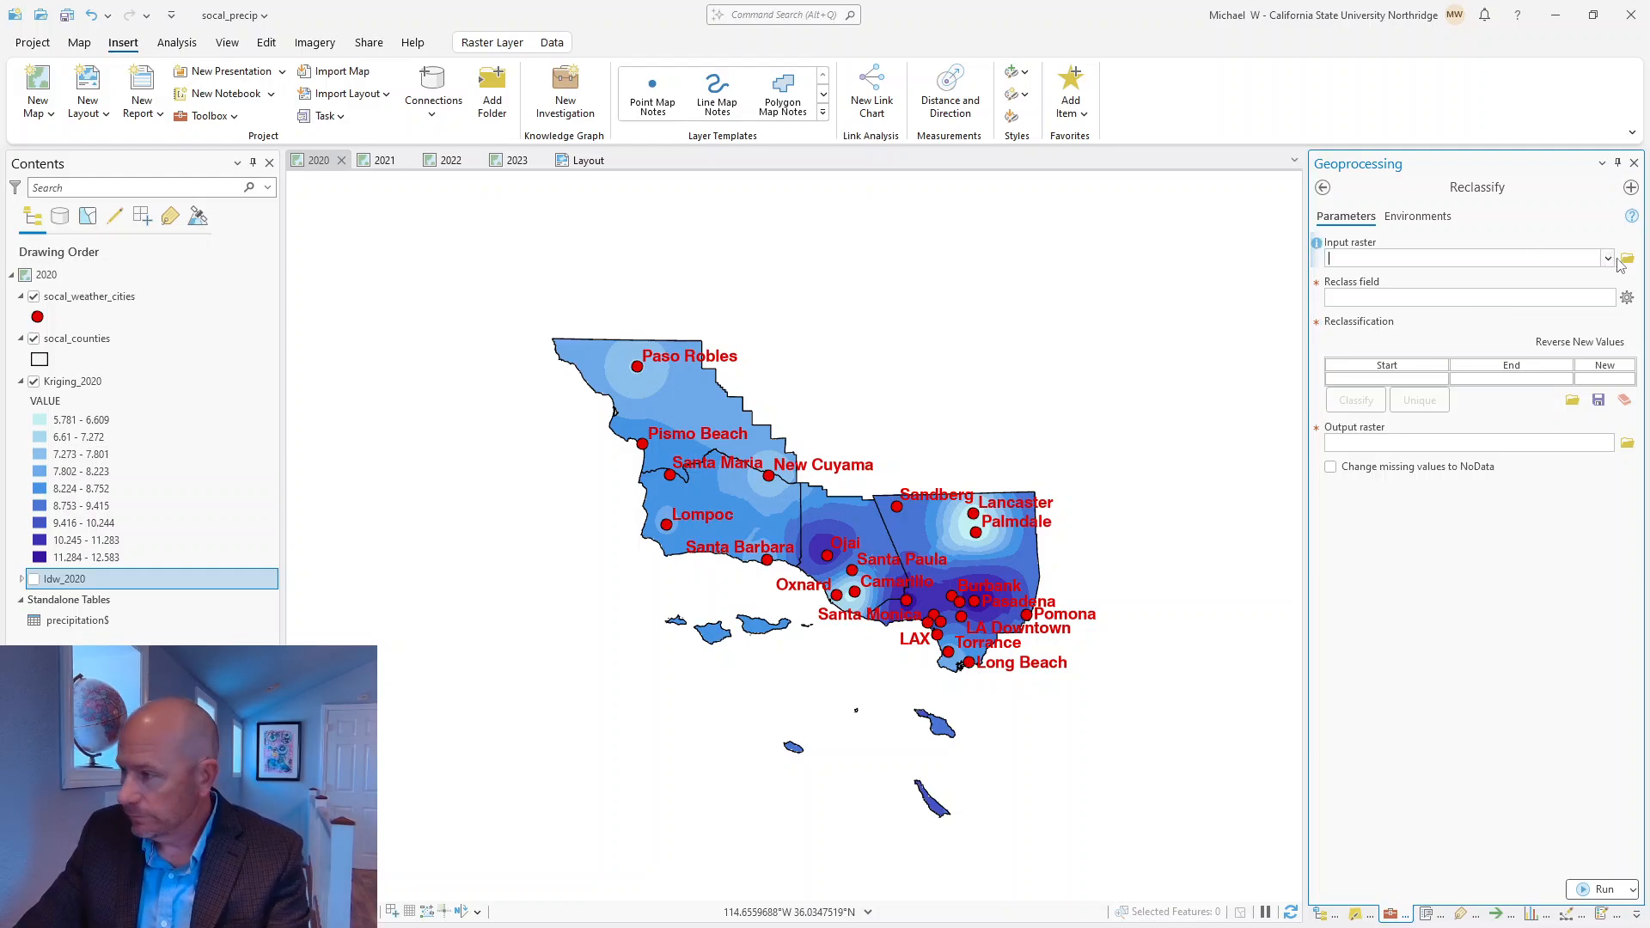
click(1607, 259)
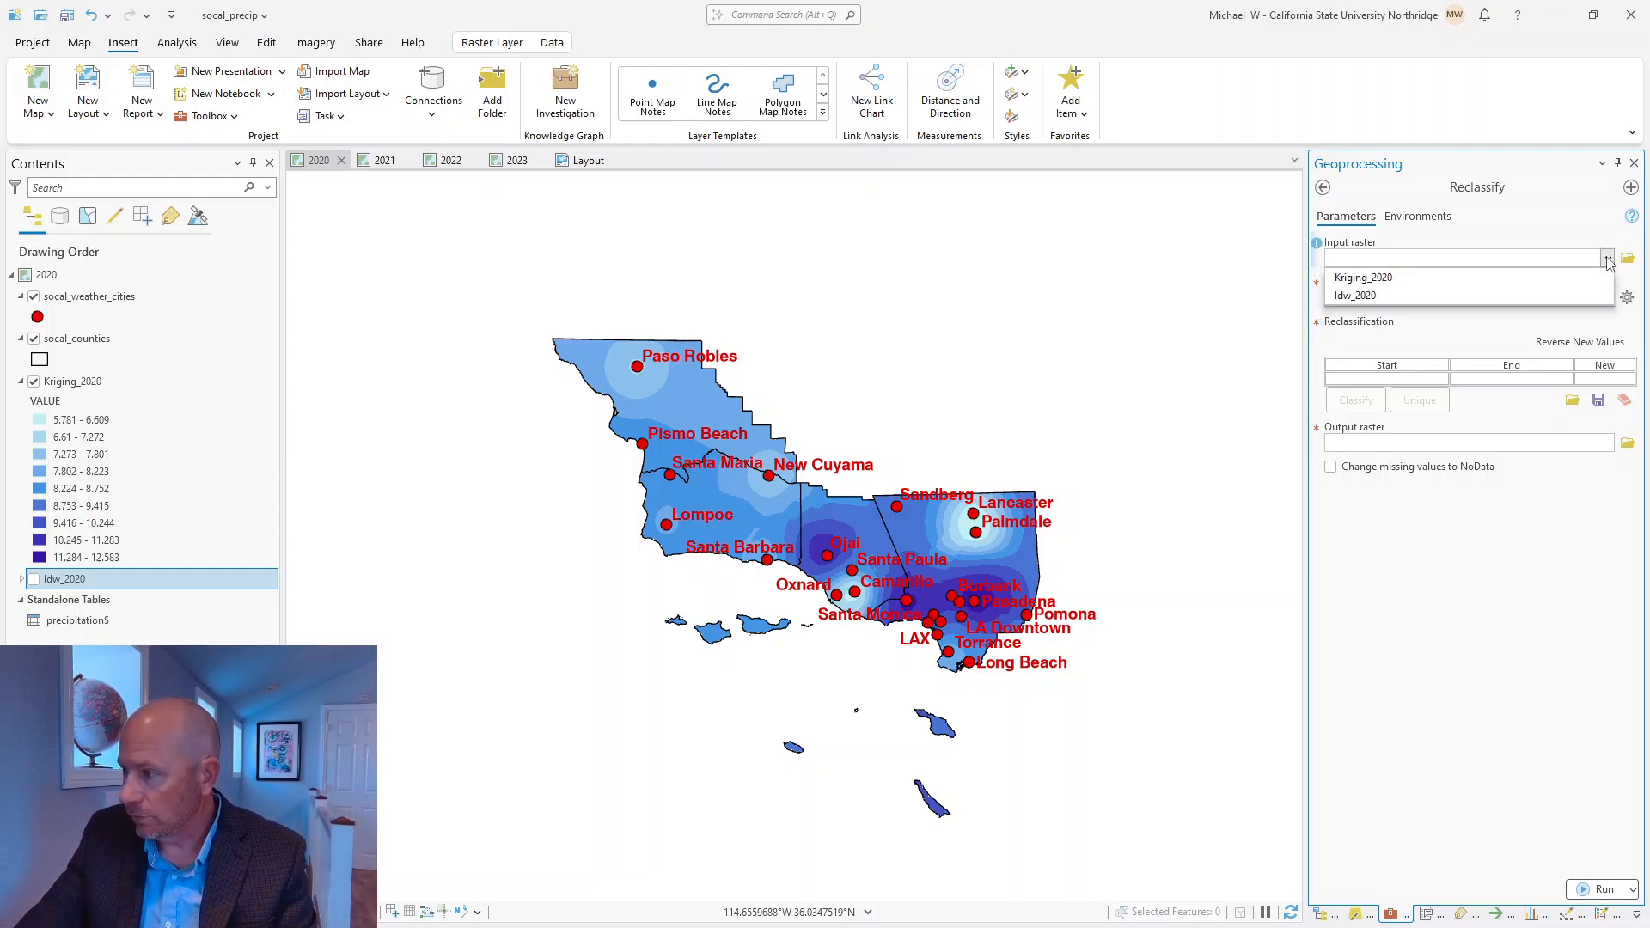
click(1469, 281)
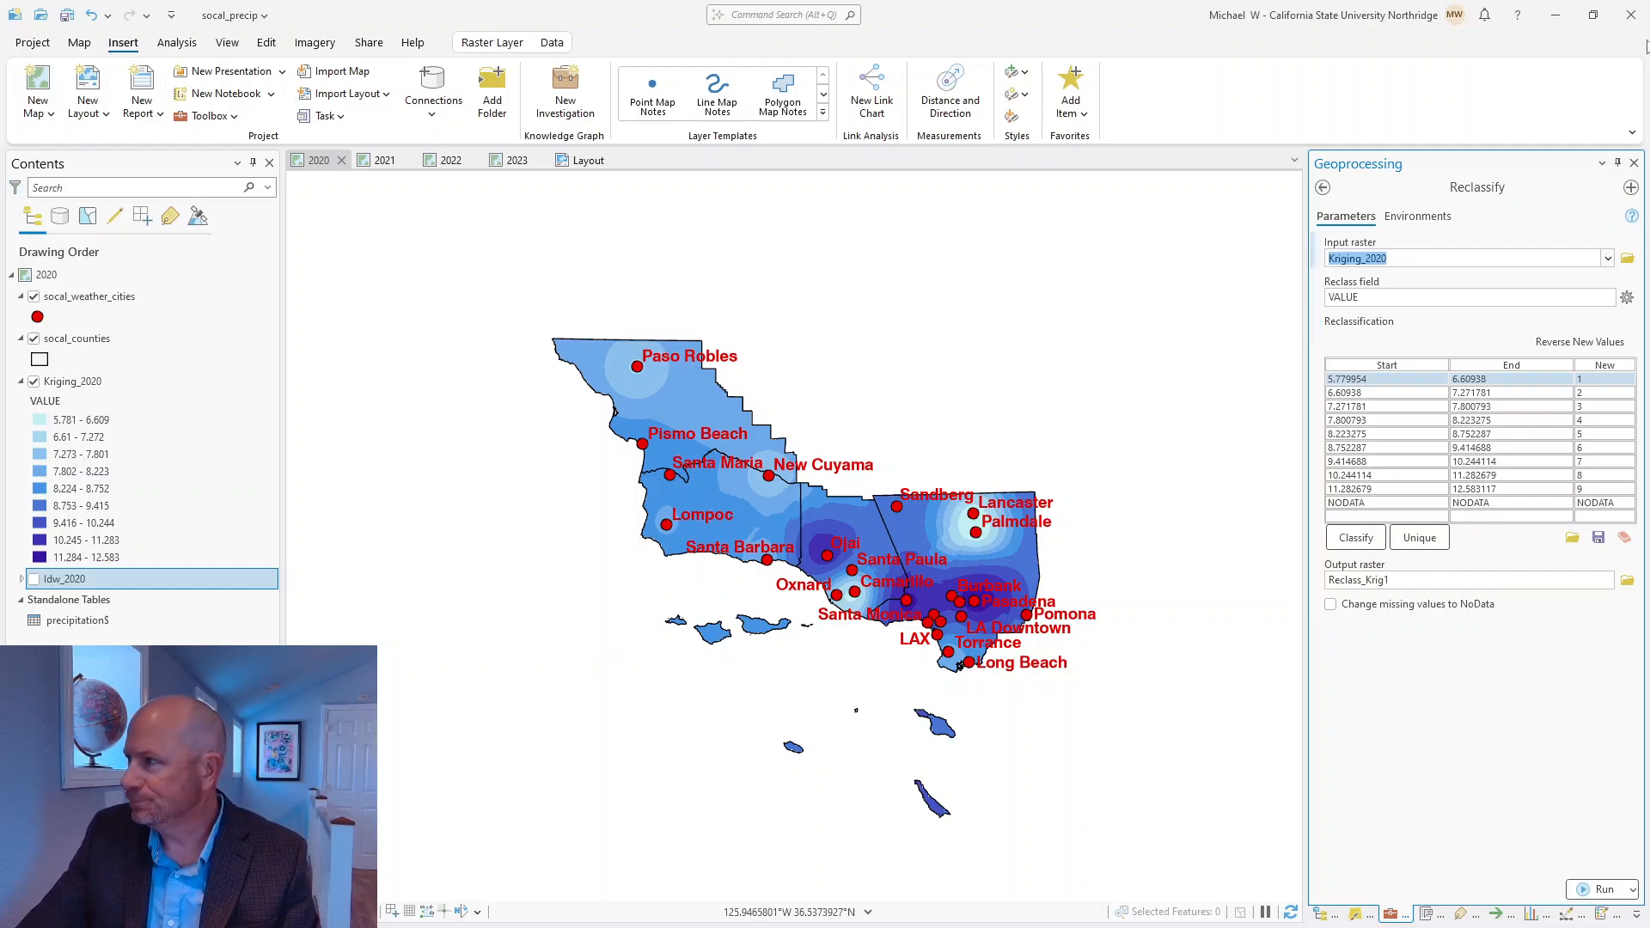
Arrange the ArcGIS Pro window beside the Word list of ranges and minimize the Videos folder window
click(1592, 15)
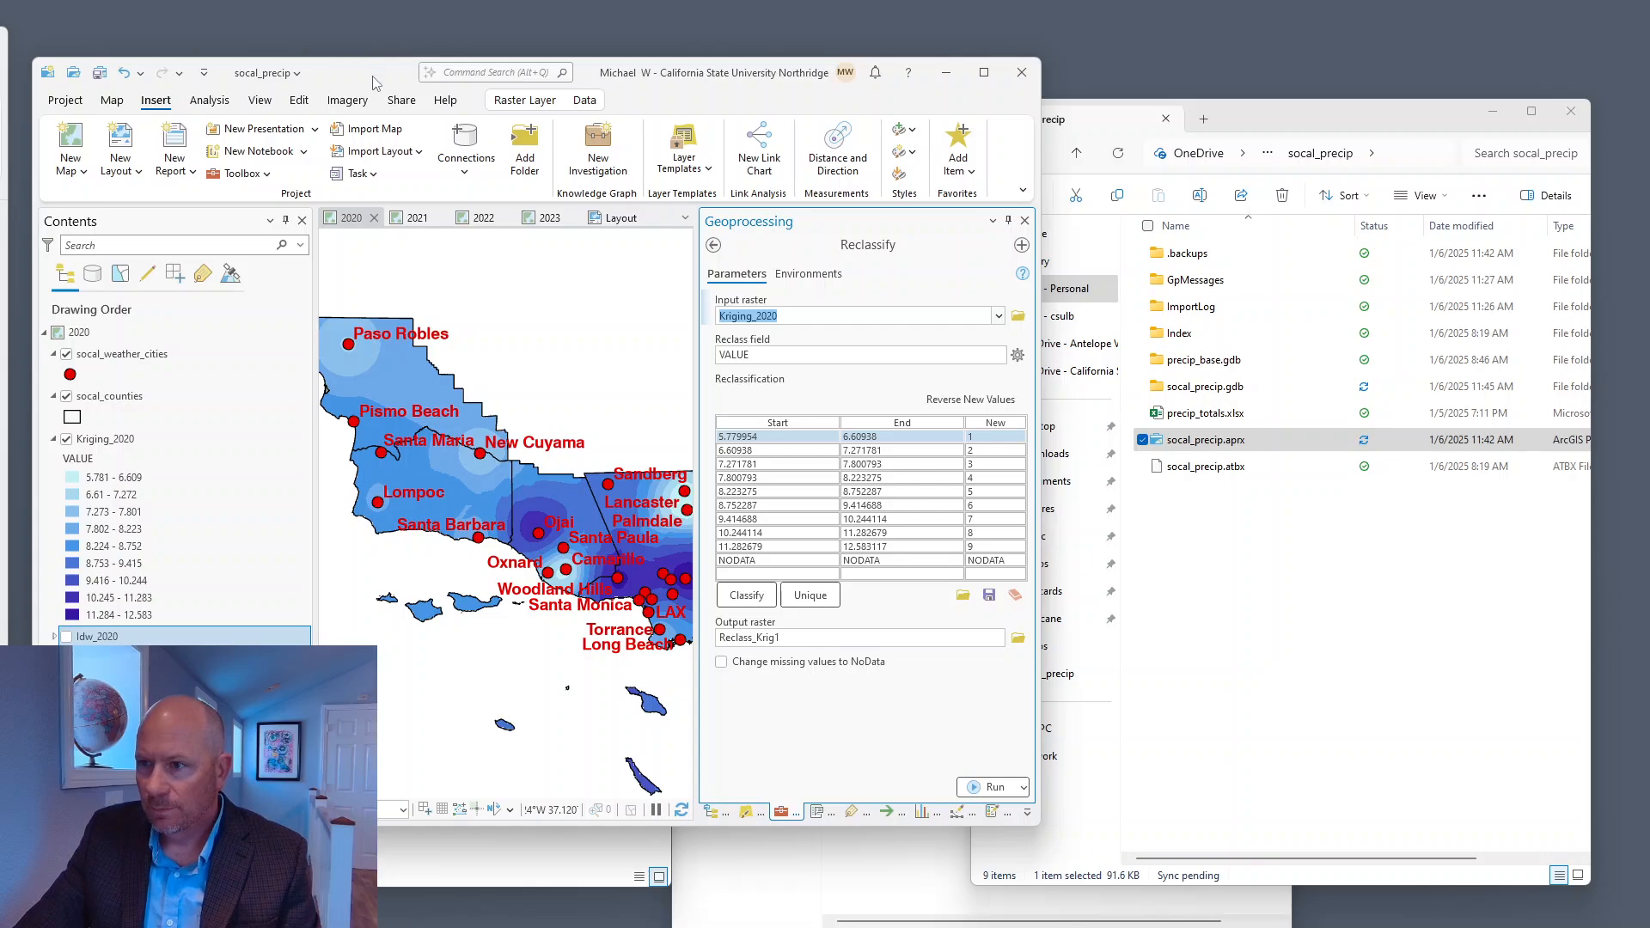
drag(378, 79, 845, 92)
click(375, 111)
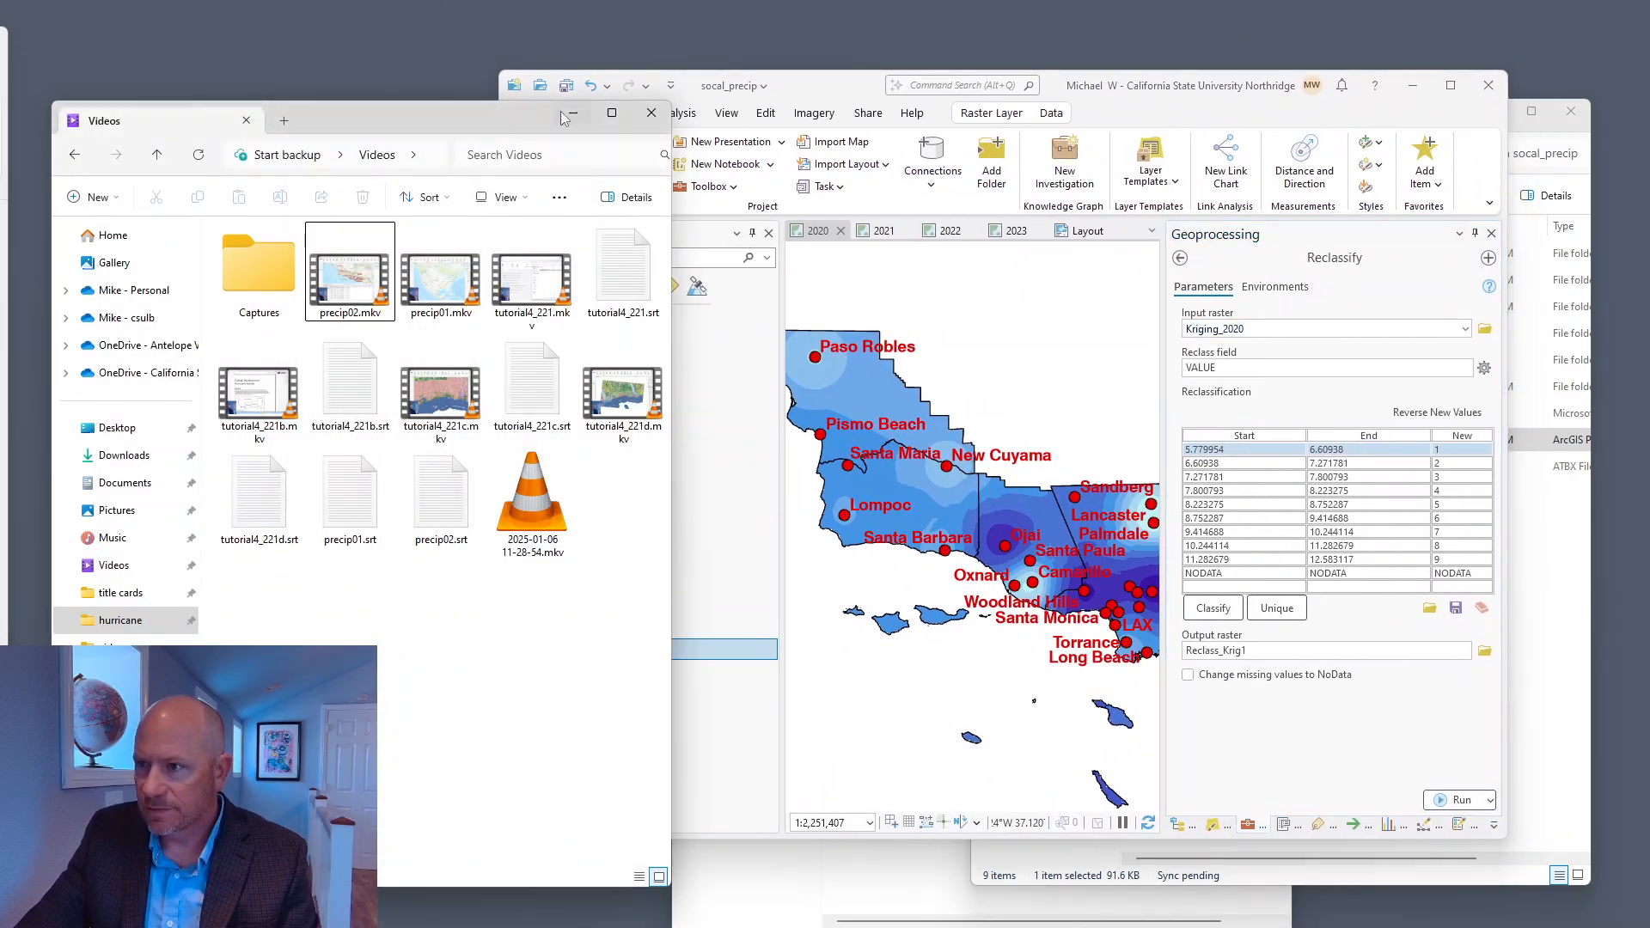
click(568, 116)
drag(0, 49, 330, 44)
drag(815, 84, 753, 72)
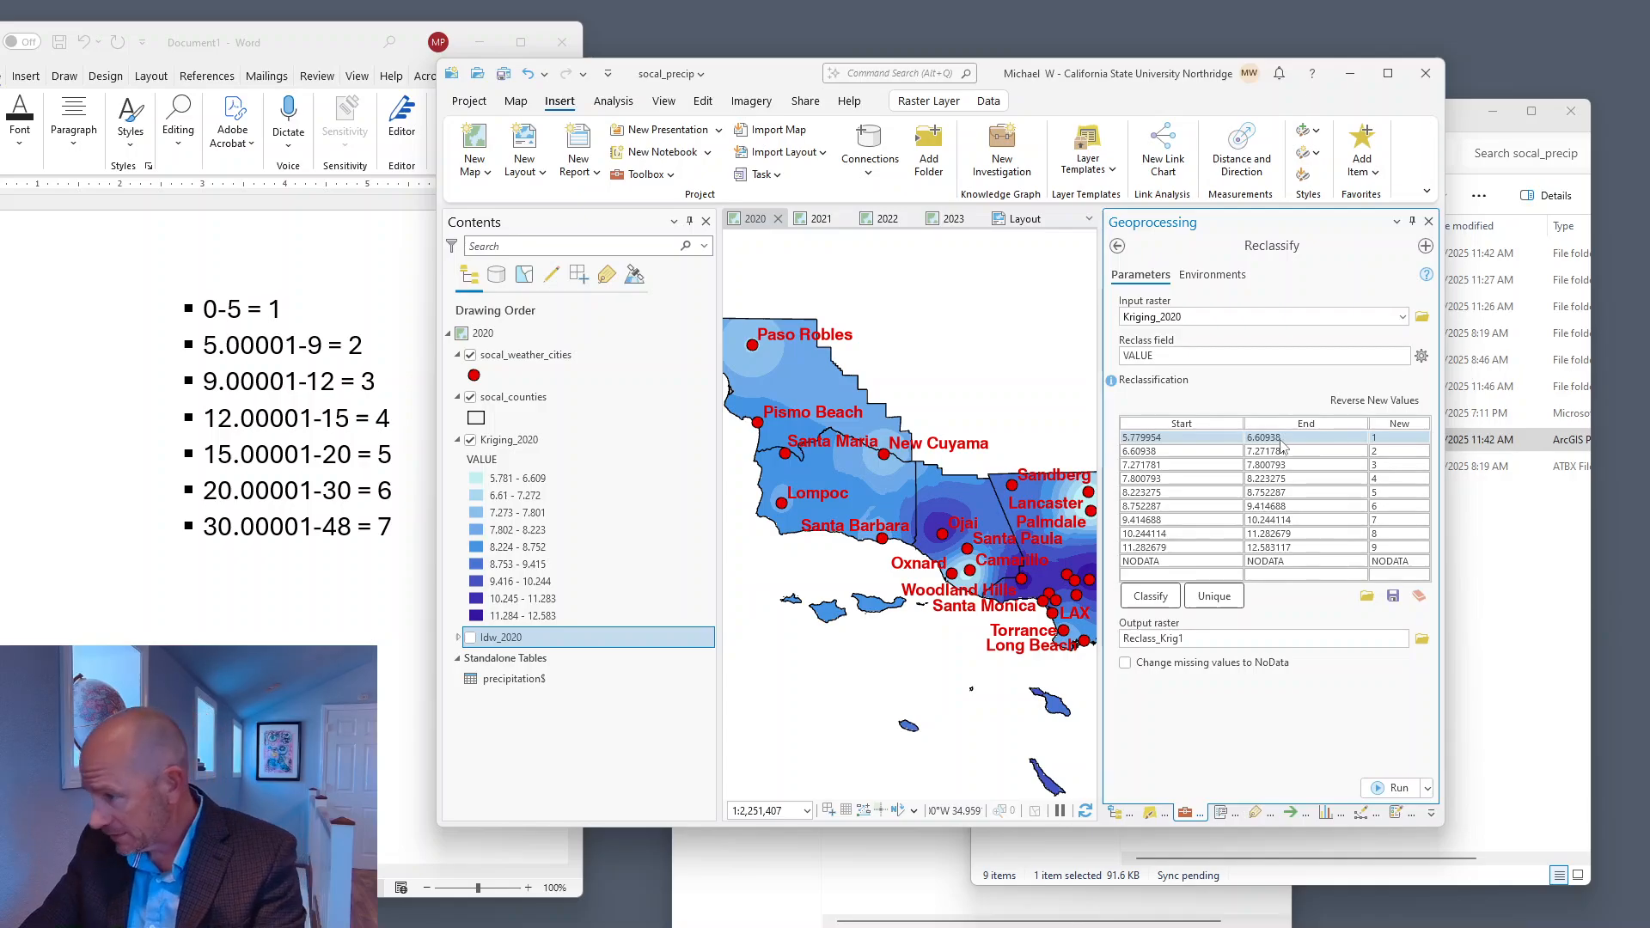
Assign new value 2 to each of the first five ranges in the reclassification table
click(1380, 437)
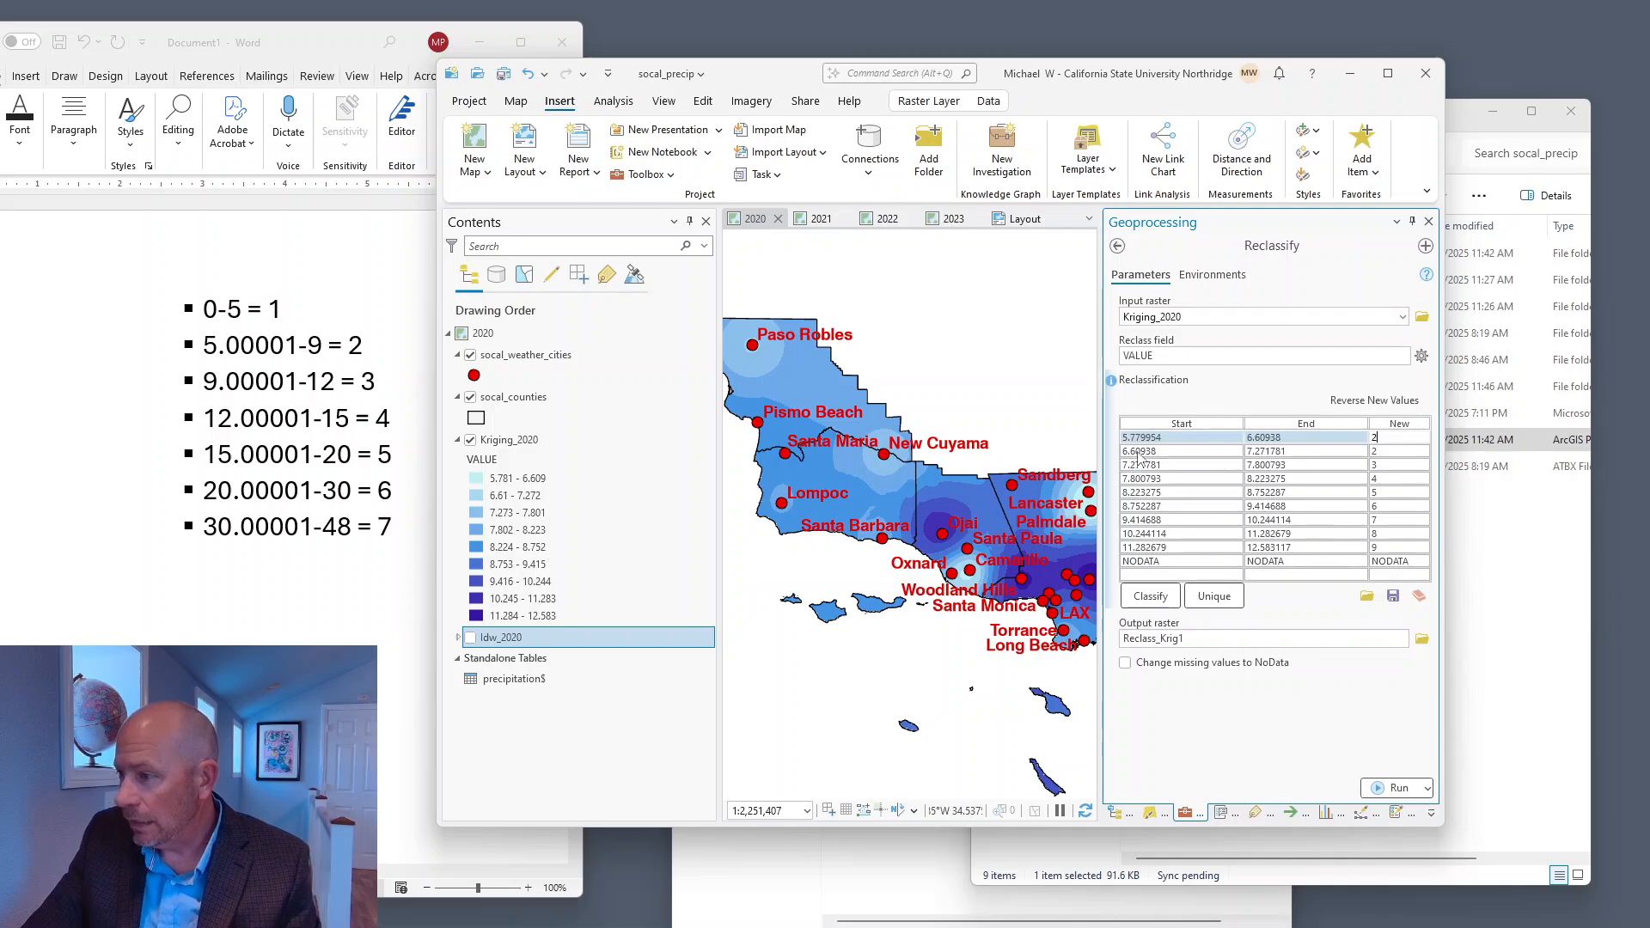
click(1376, 453)
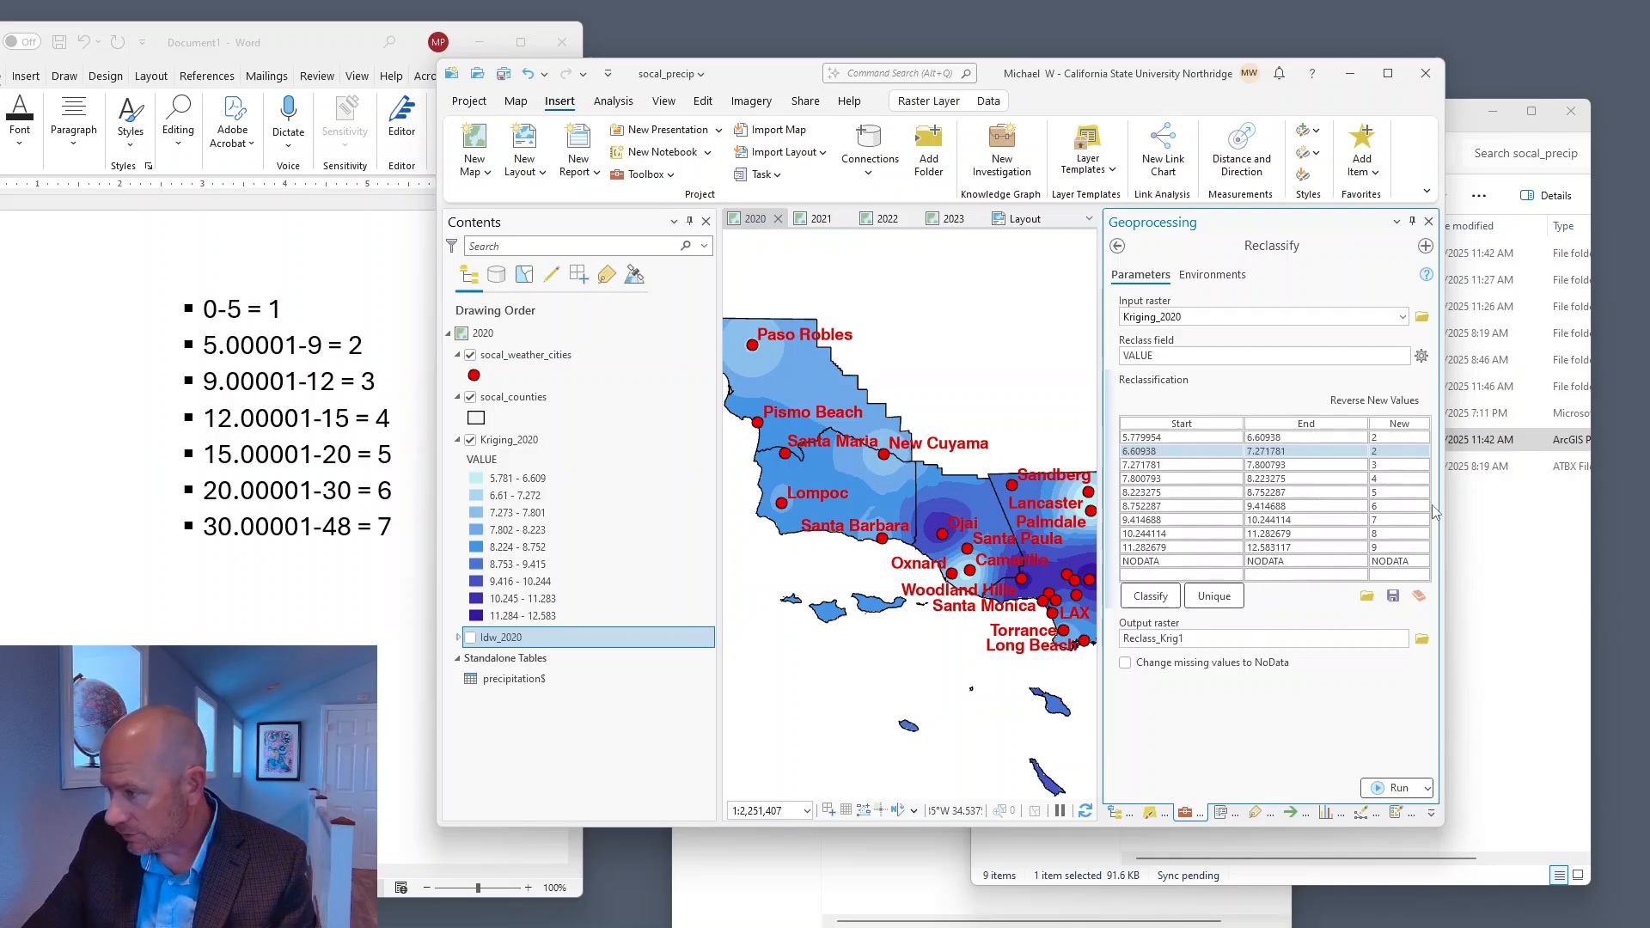
click(1281, 506)
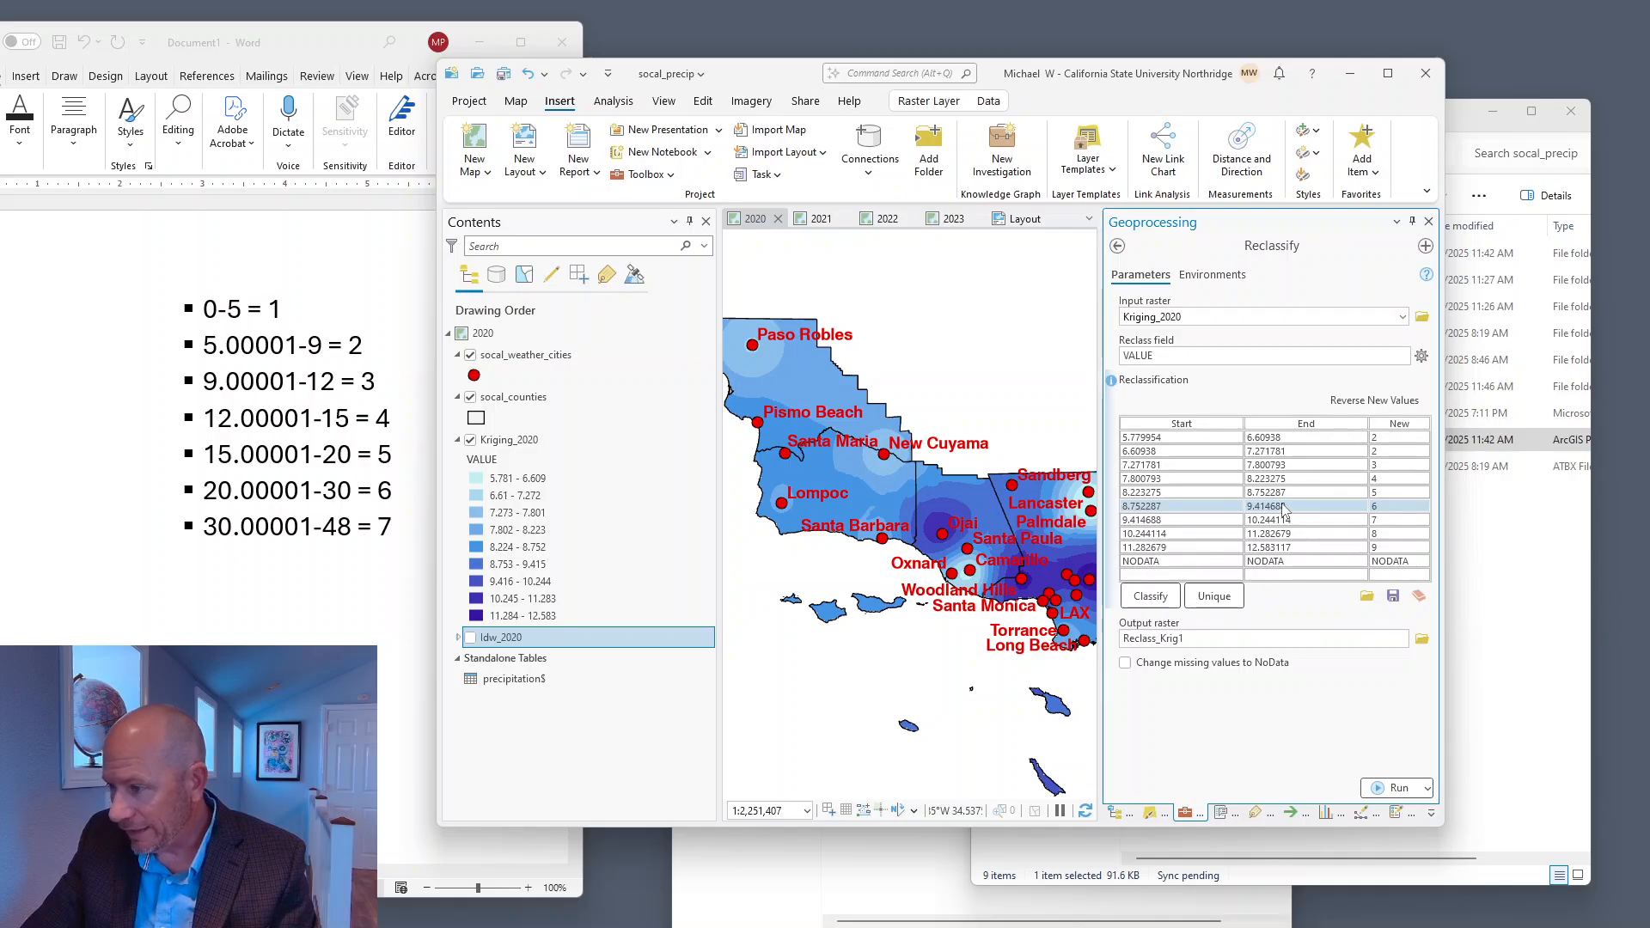
click(1389, 496)
click(1388, 492)
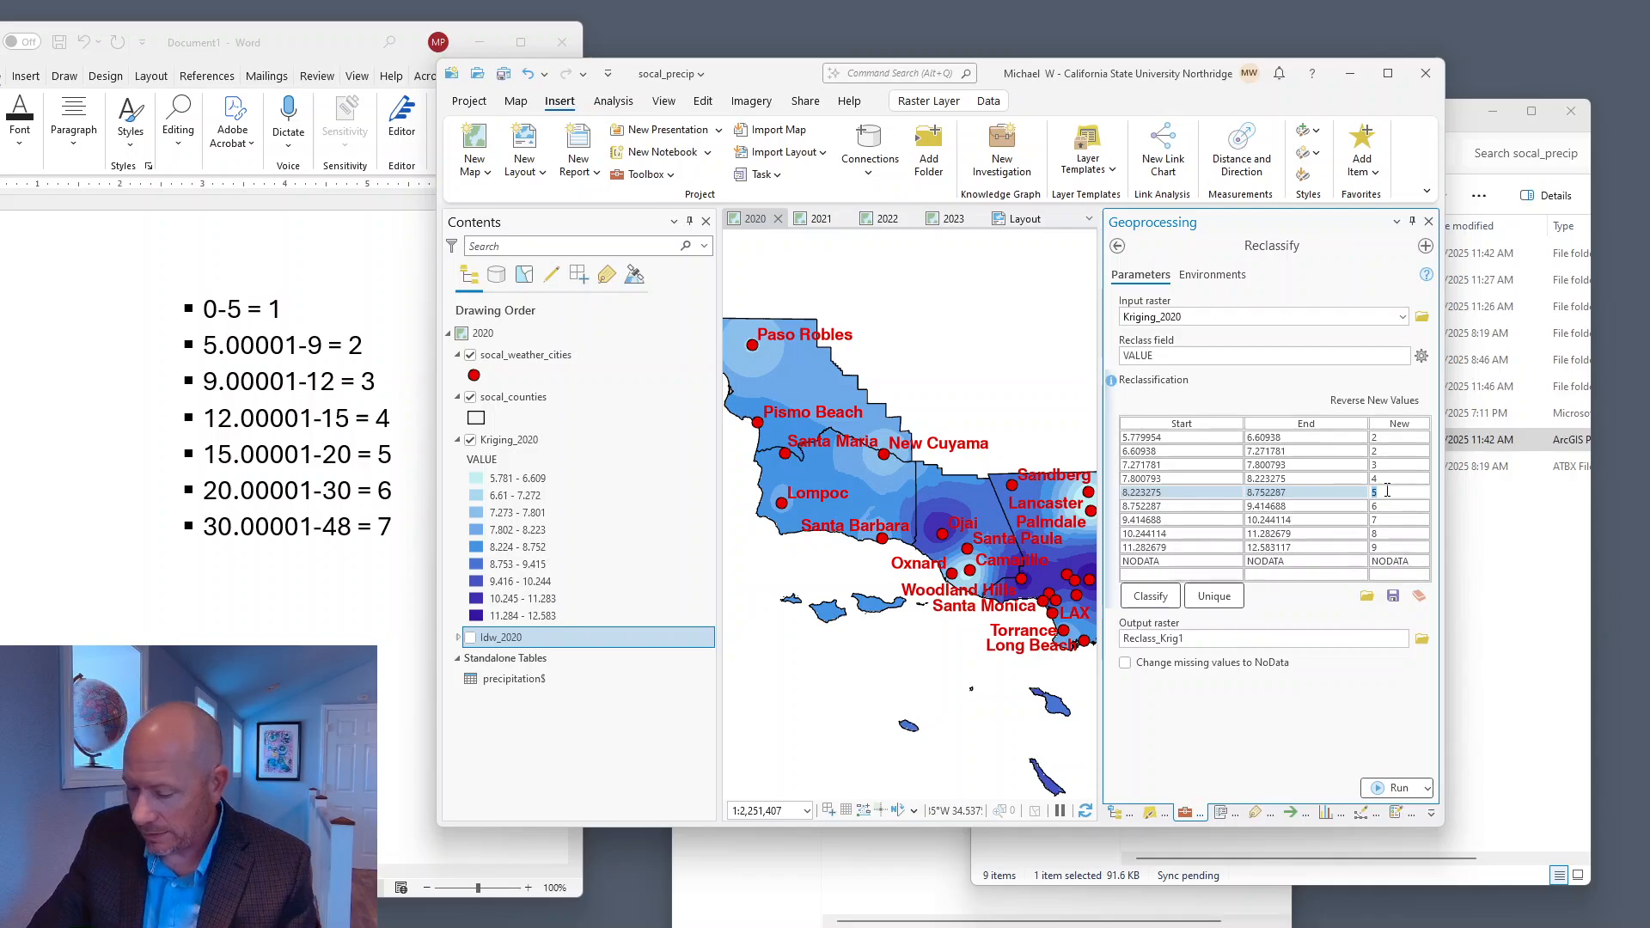
text(2)
click(1385, 479)
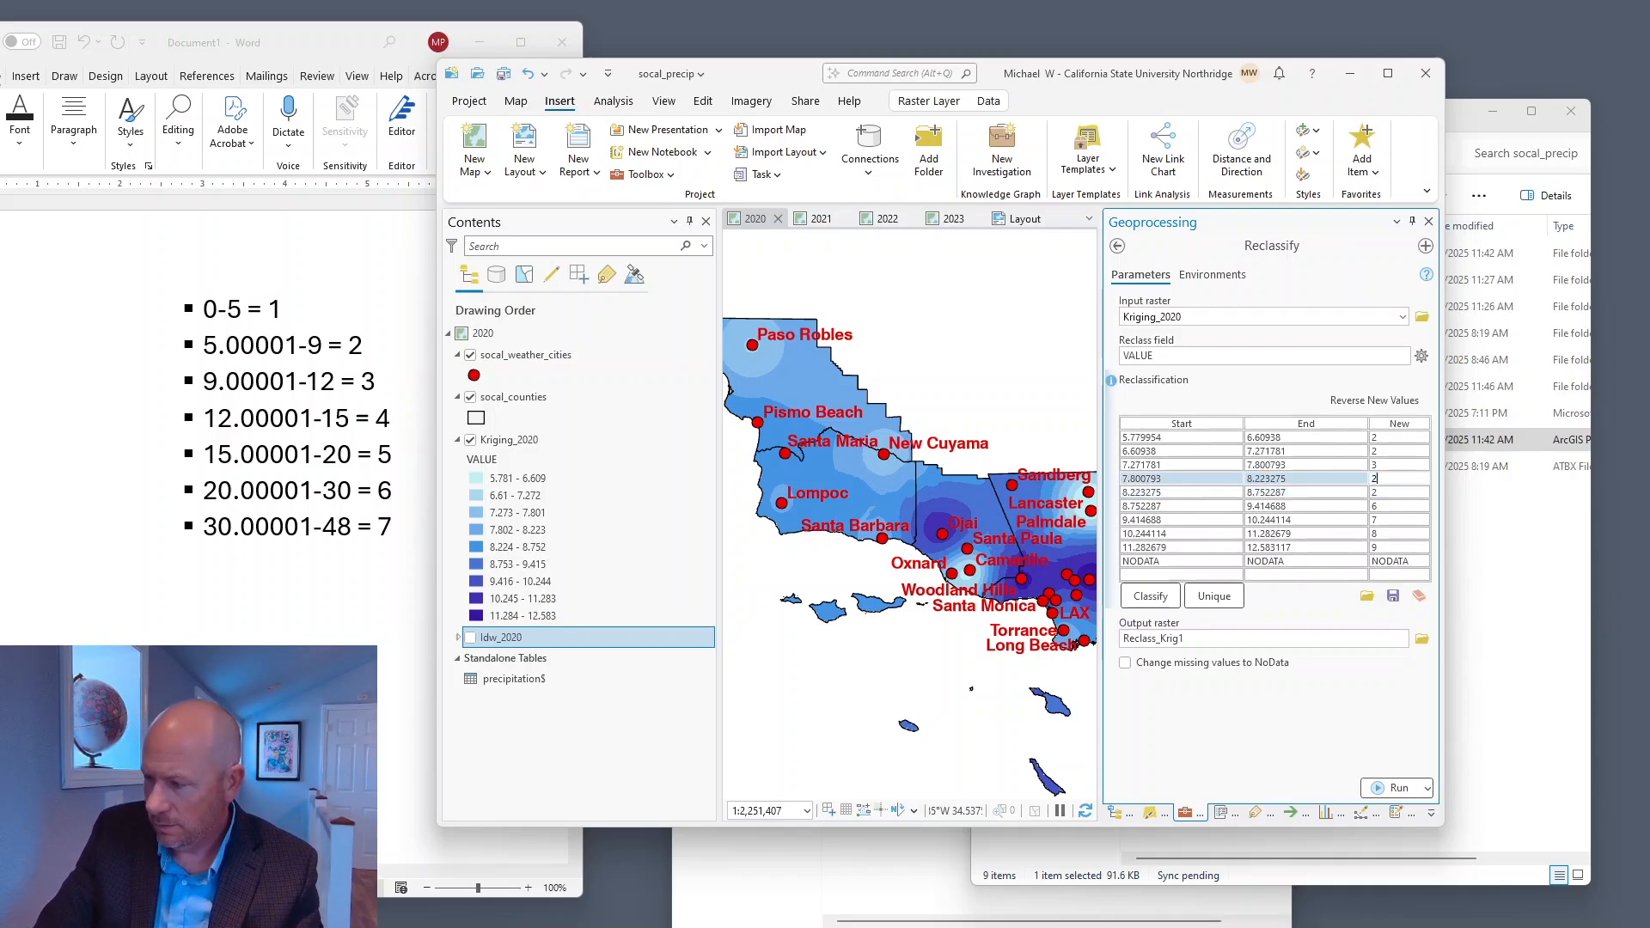
click(1379, 465)
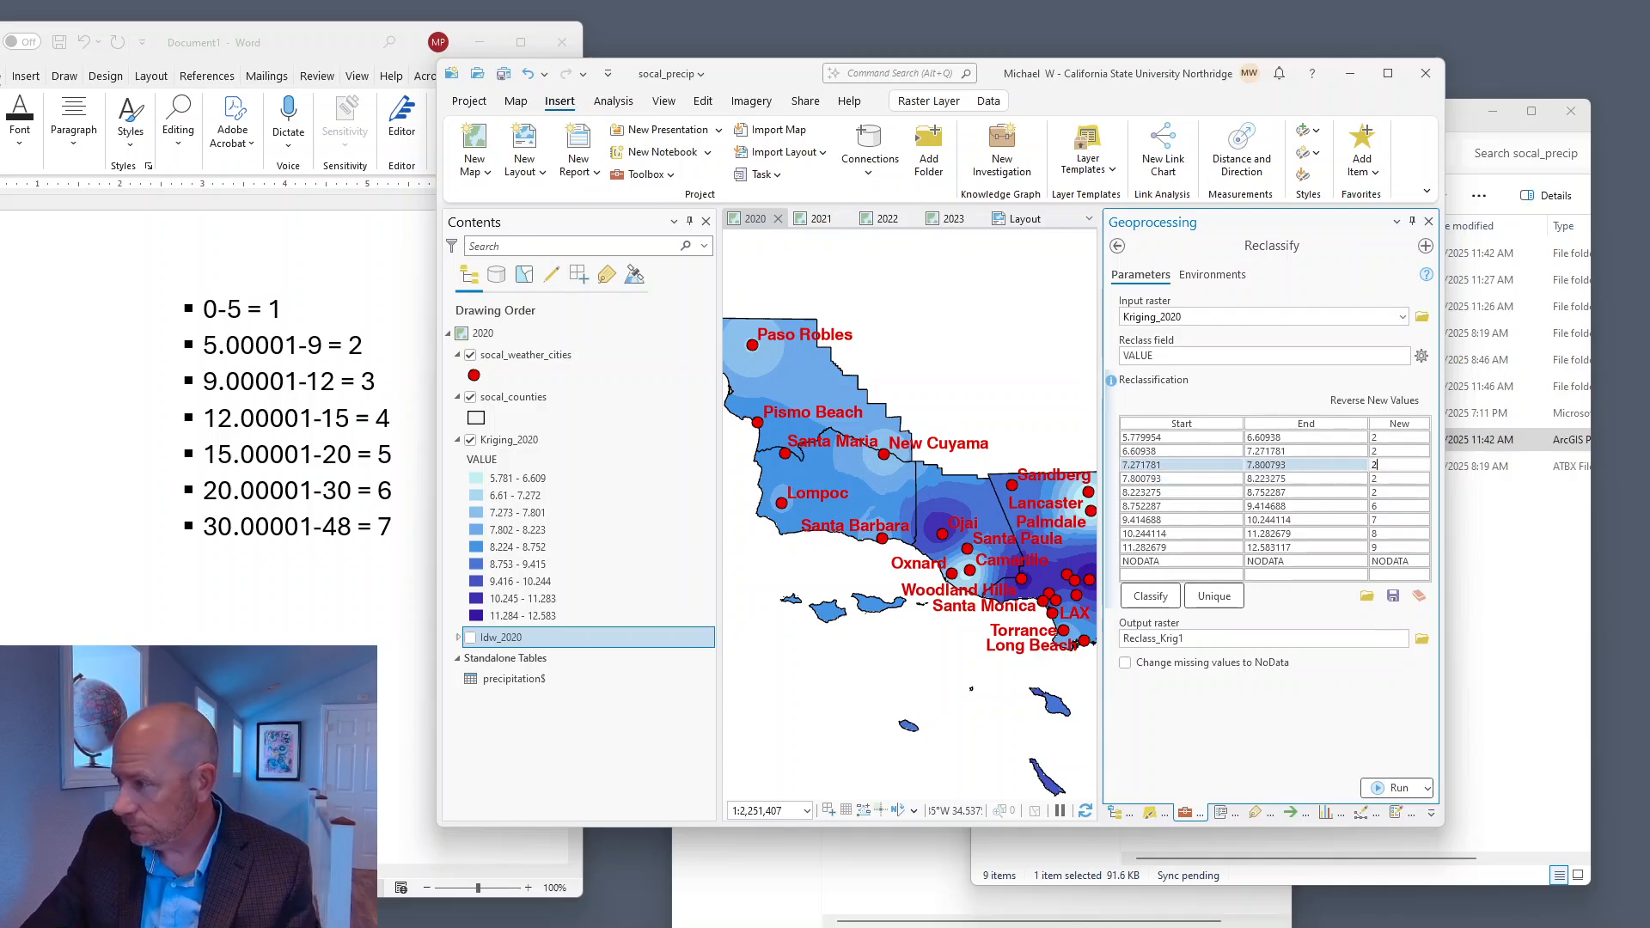
Set the end value of the fifth reclassification range to 9
click(1282, 507)
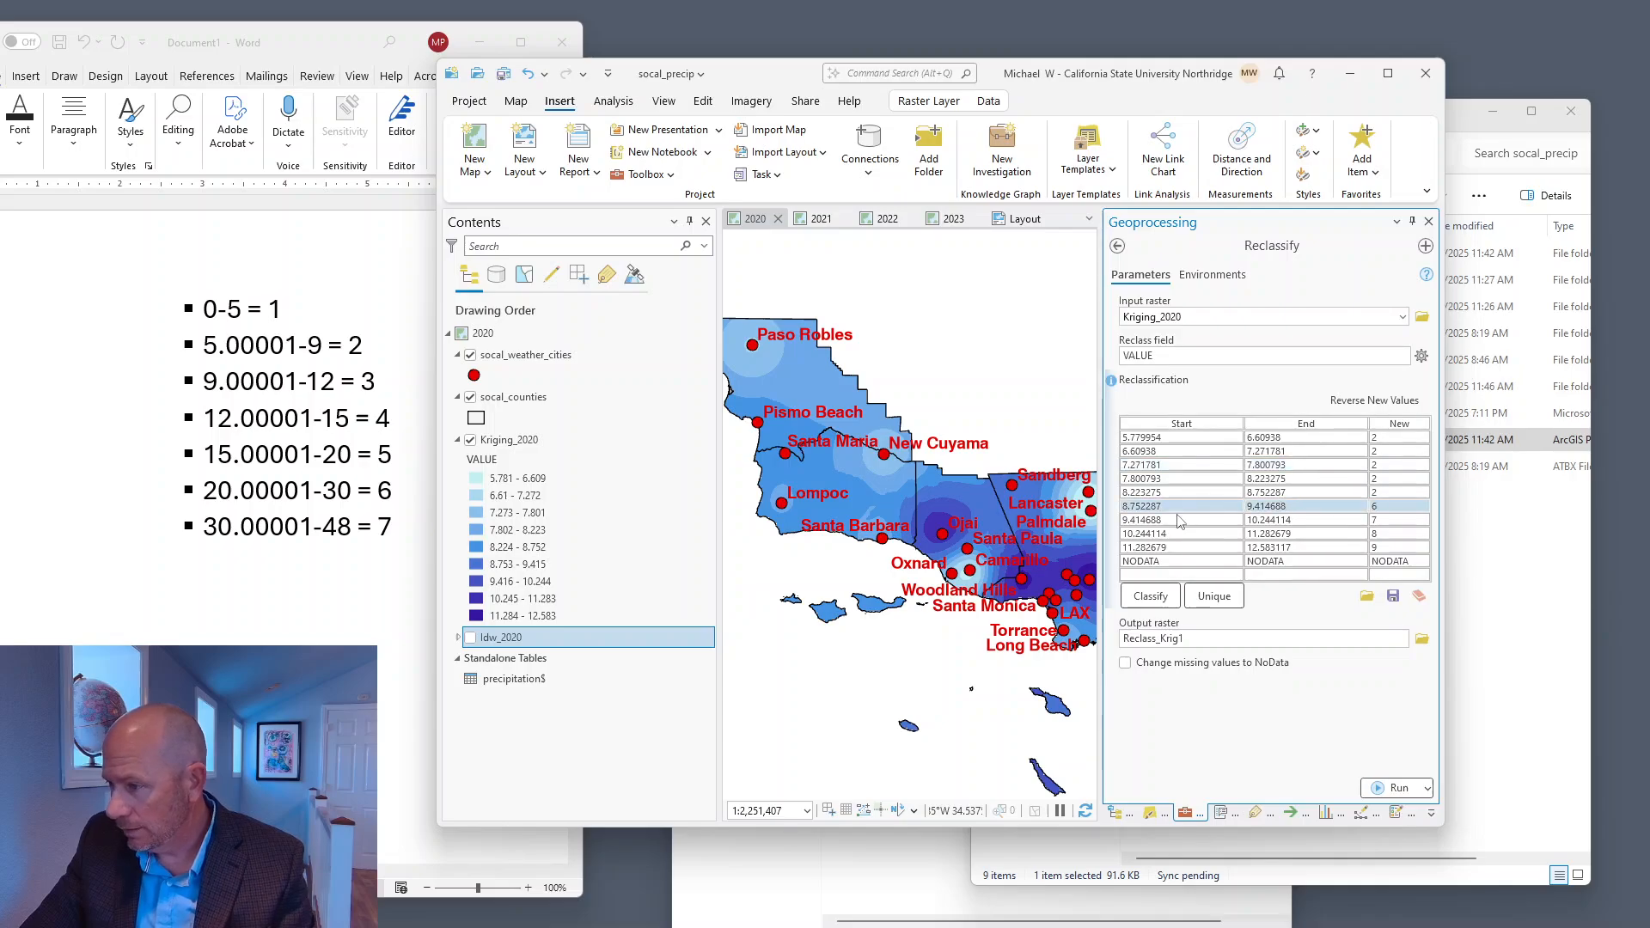
double_click(1287, 494)
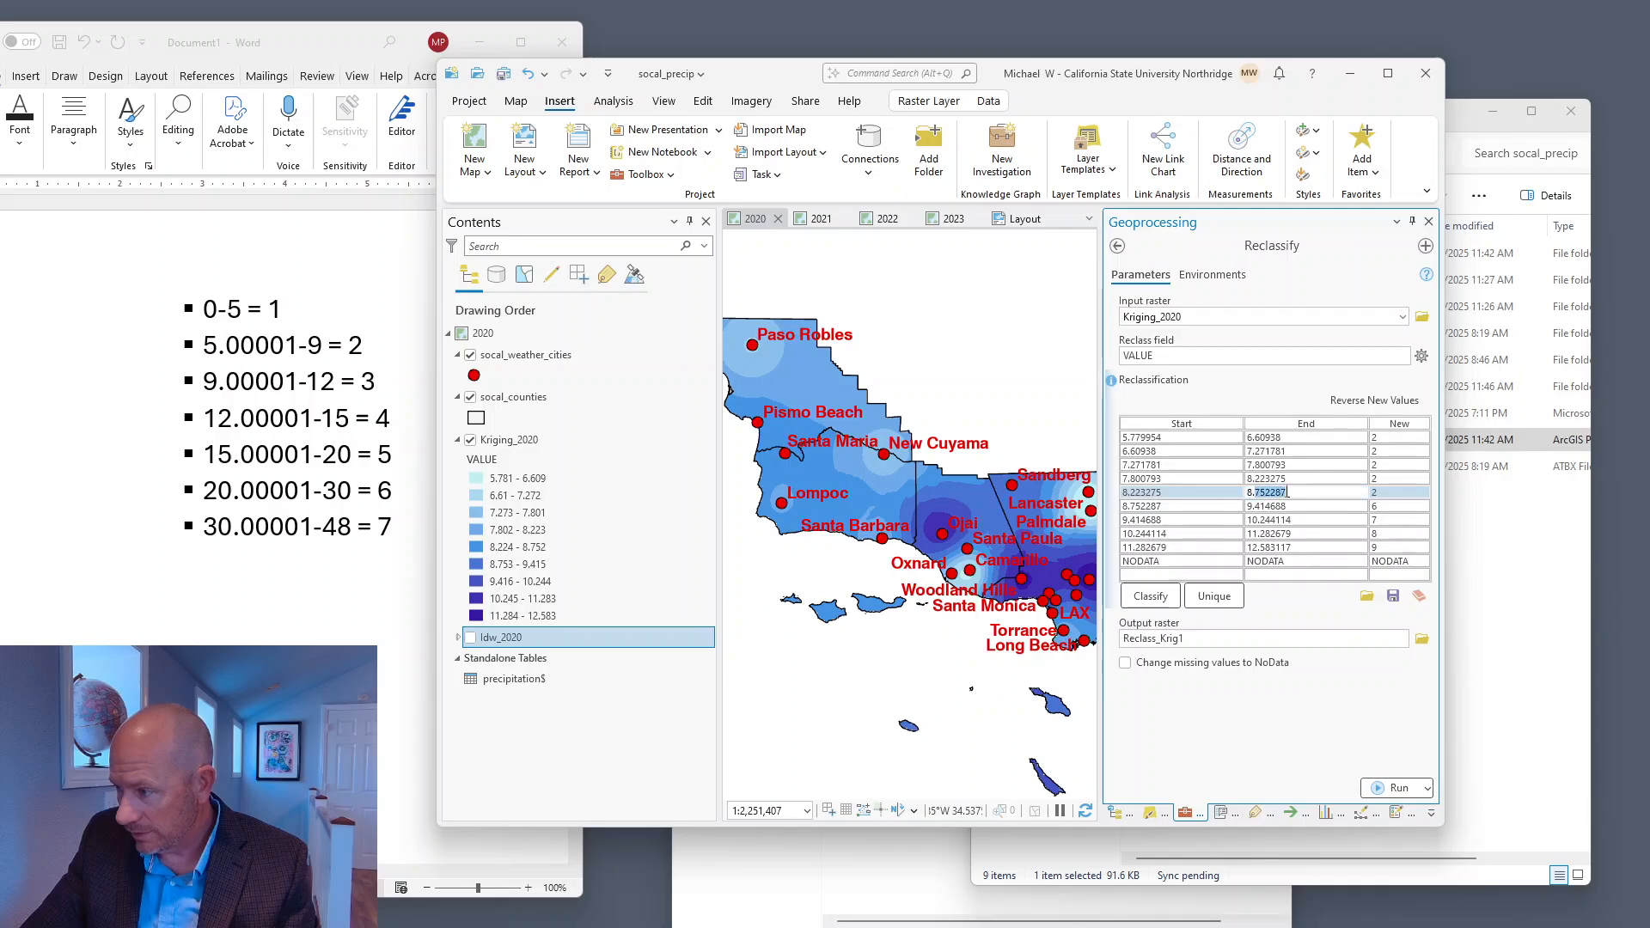
key(BackSpace)
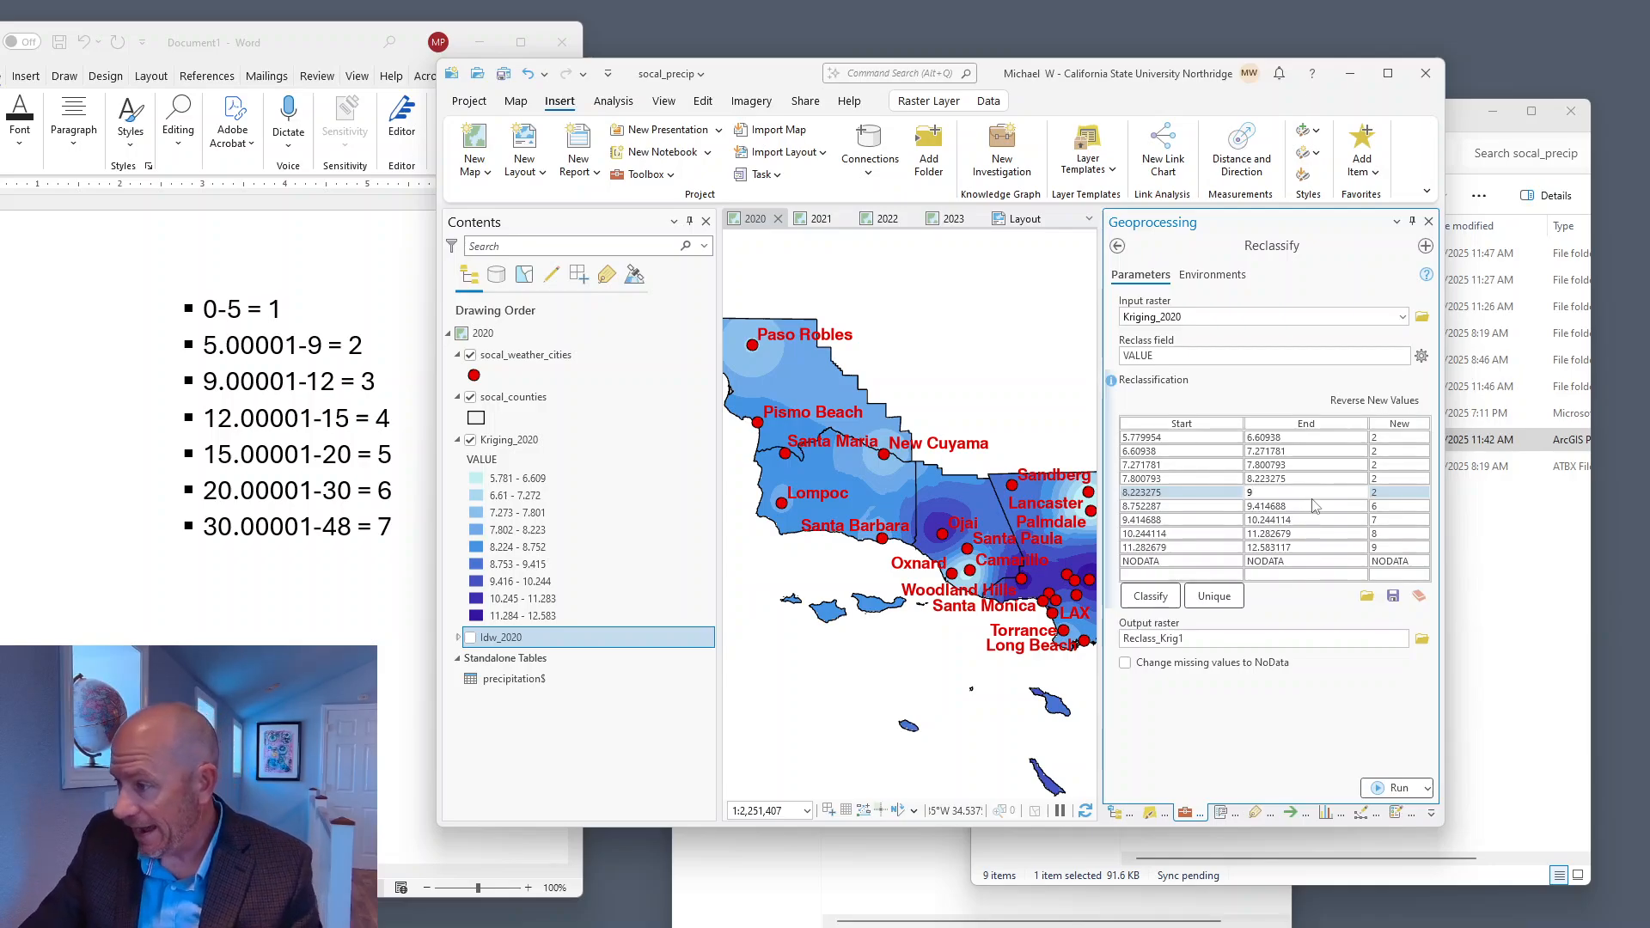
Set the start value of the sixth reclassification range to 9.00001
click(1179, 507)
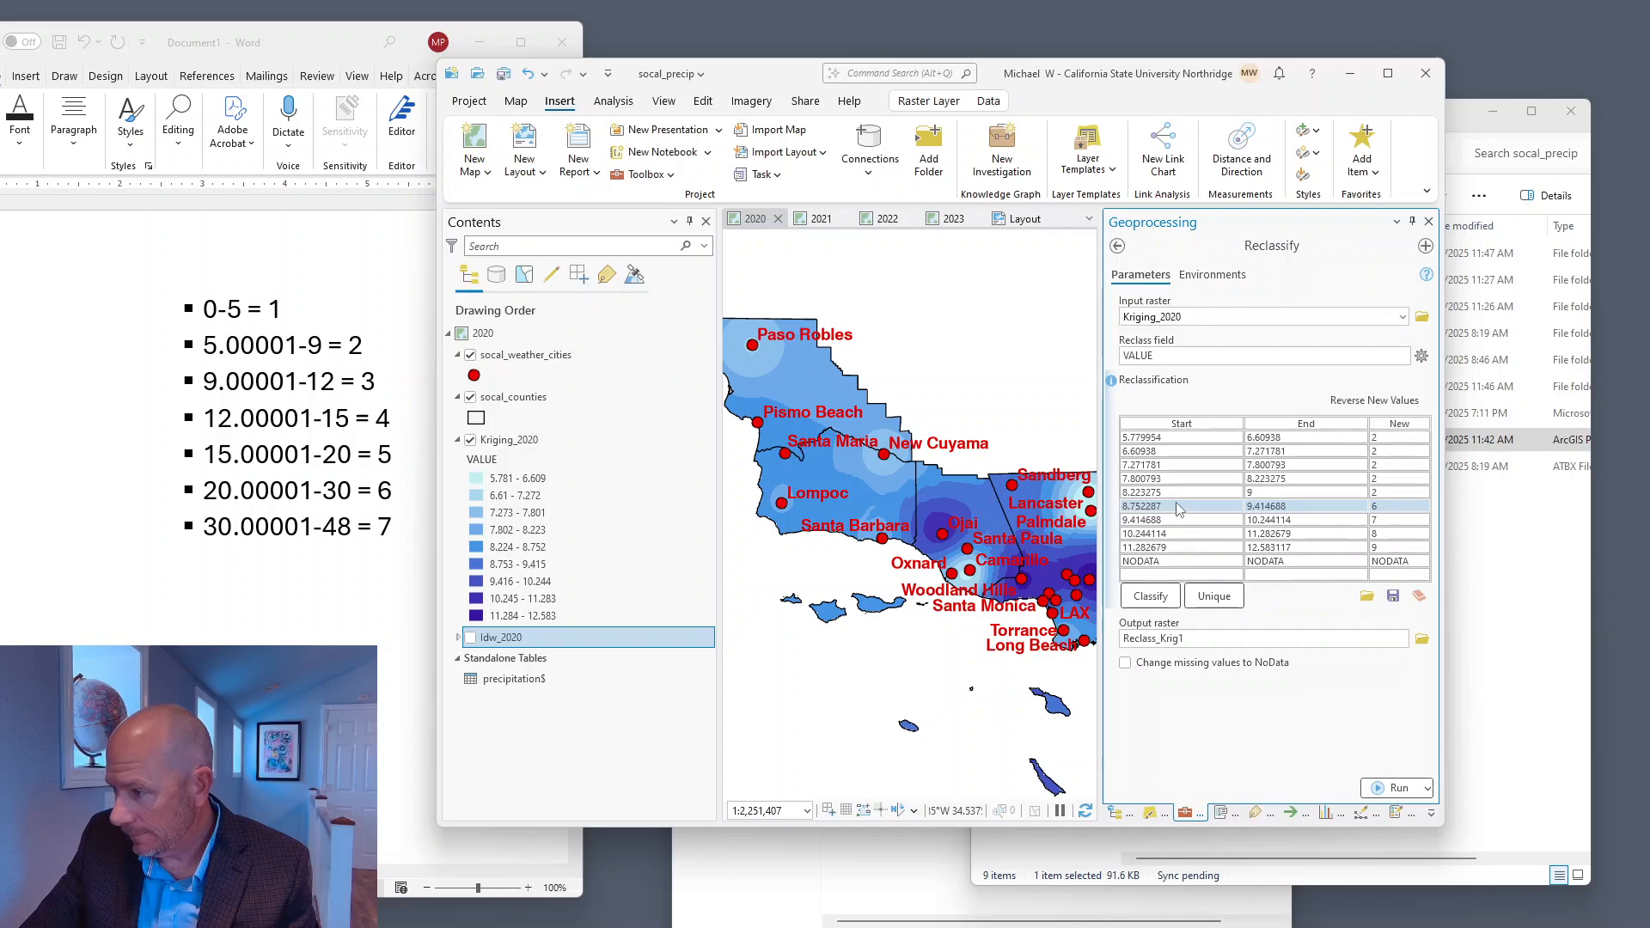
click(1178, 507)
drag(1165, 507, 1125, 510)
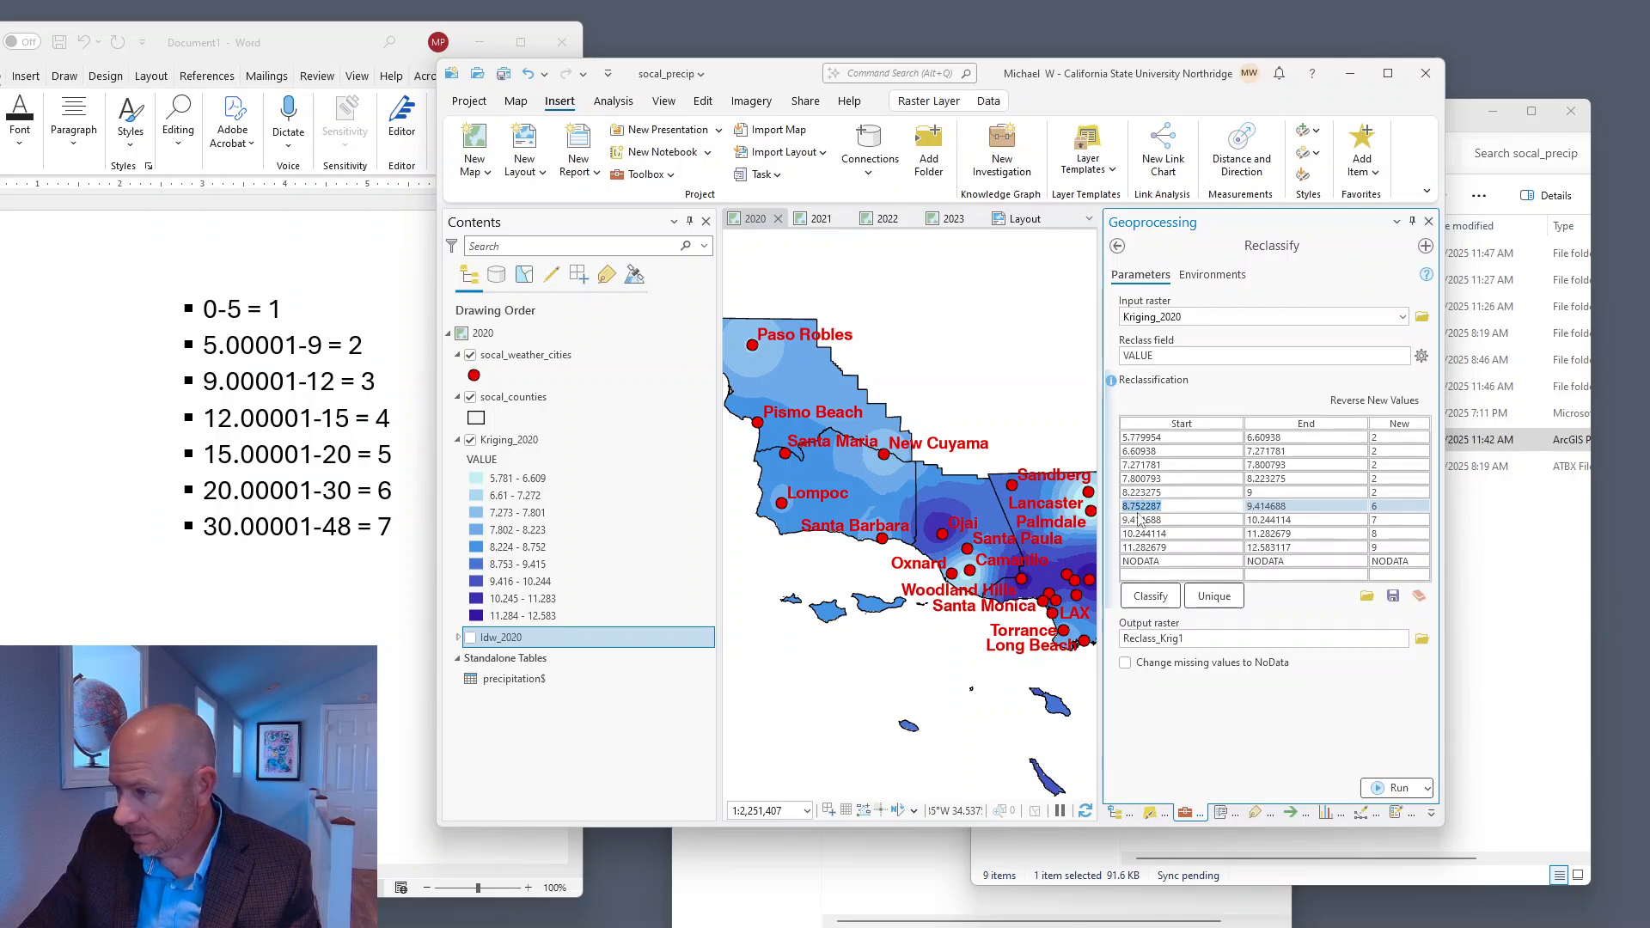
text(9.)
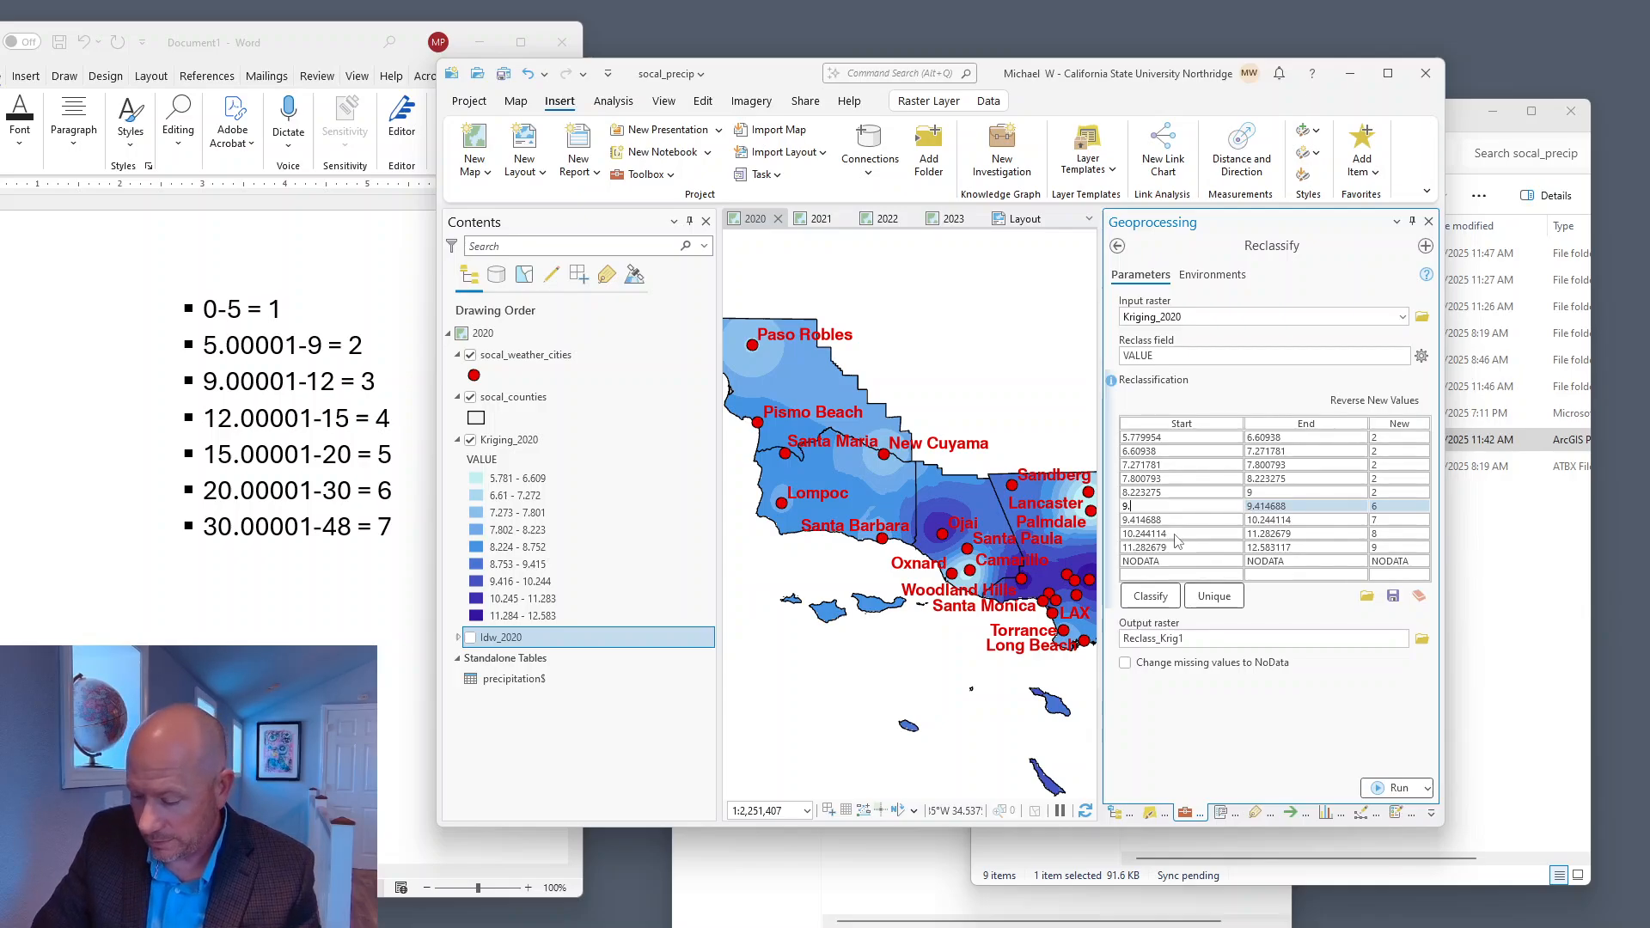
text(00001)
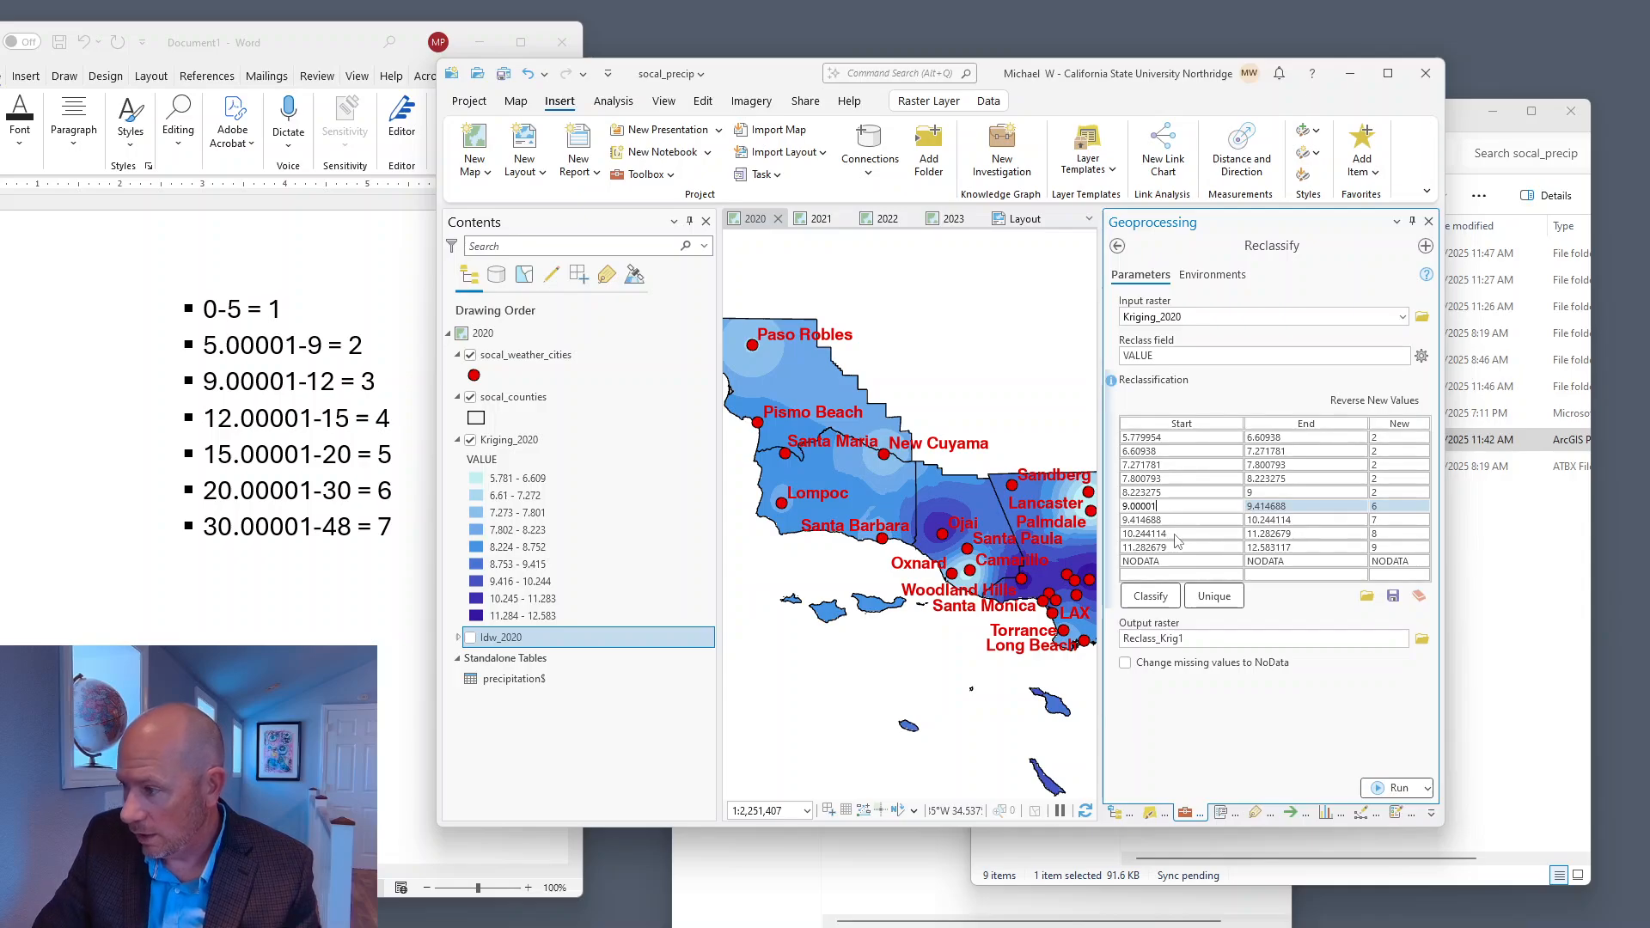
Assign new value 3 to the sixth, seventh and eighth ranges in the reclassification table
click(1388, 505)
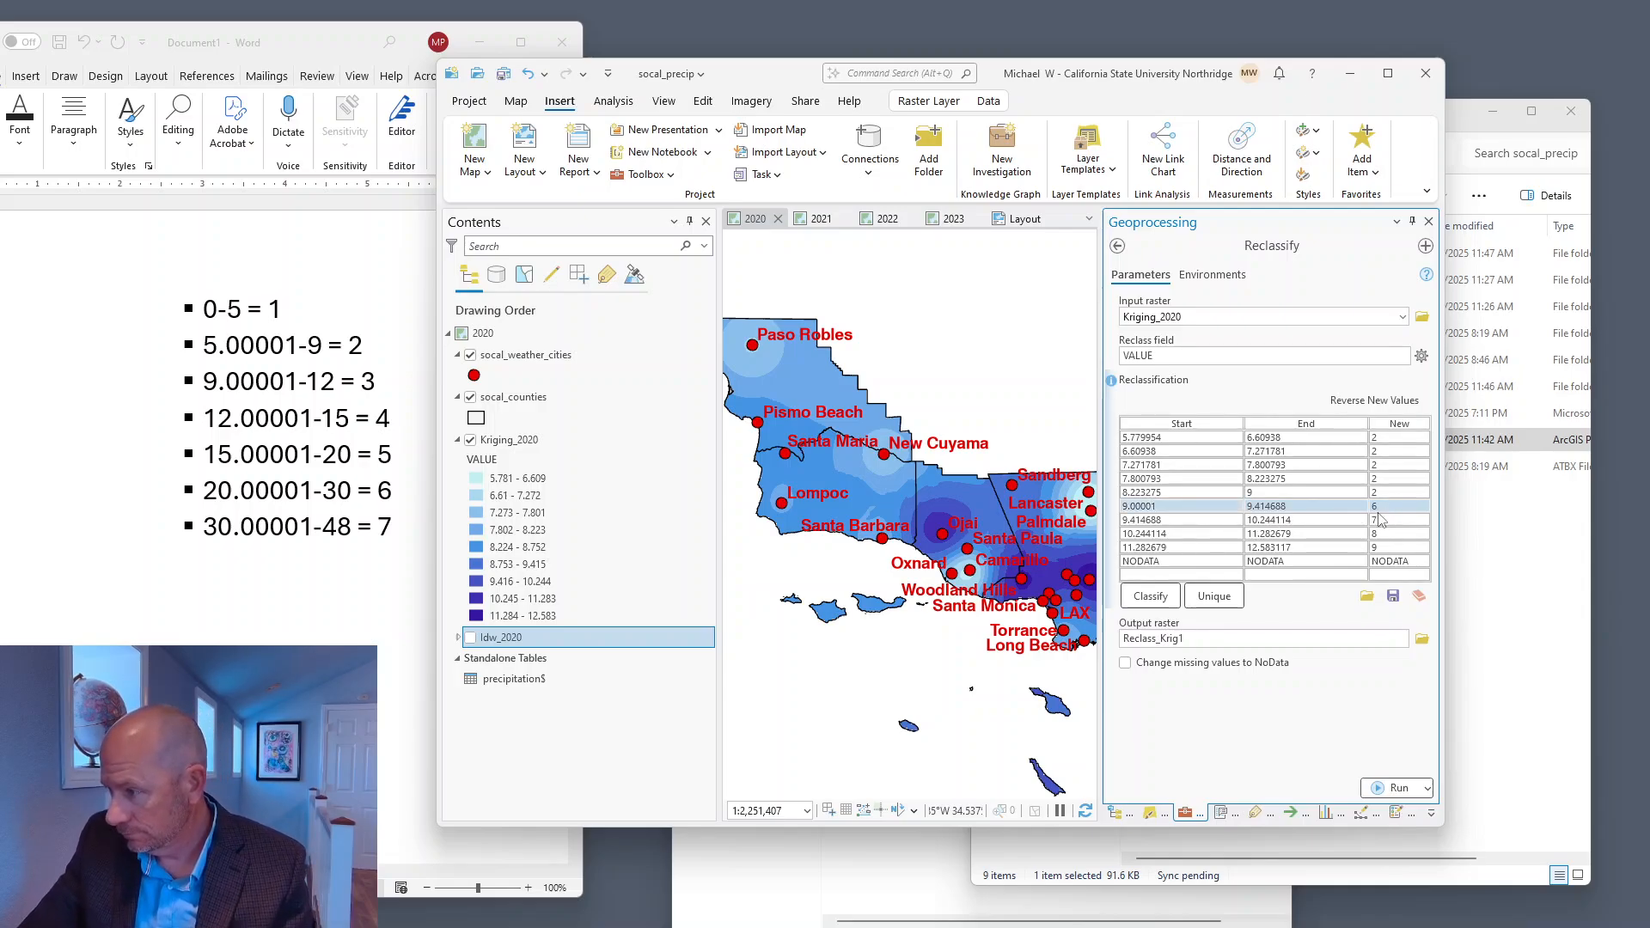
text(3)
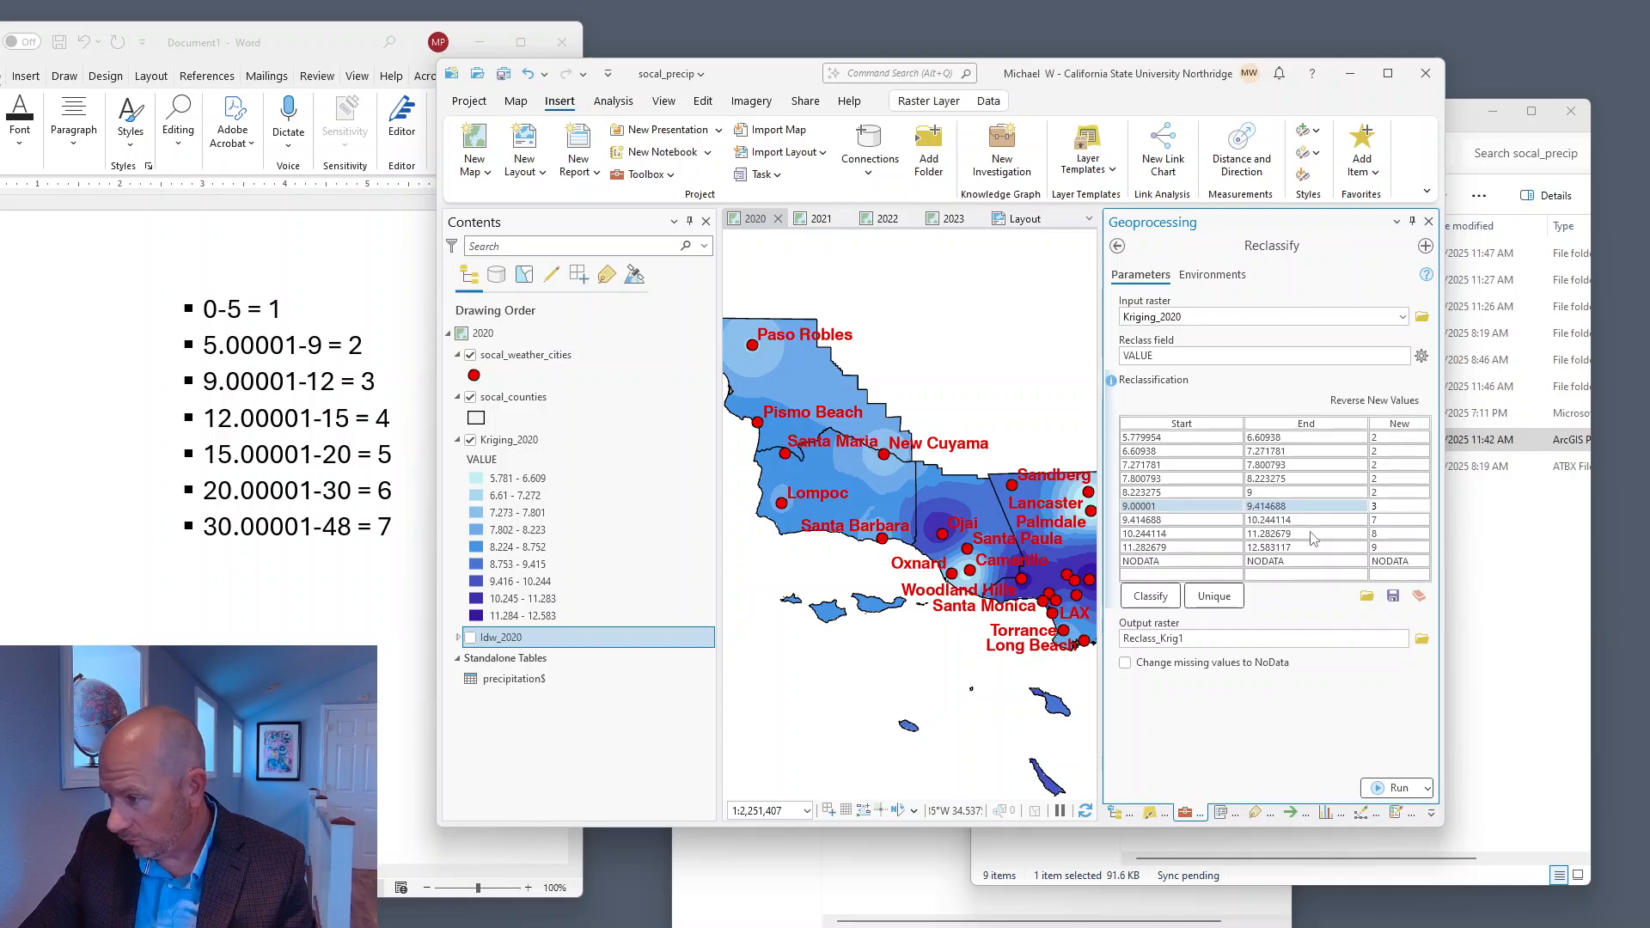
click(1384, 534)
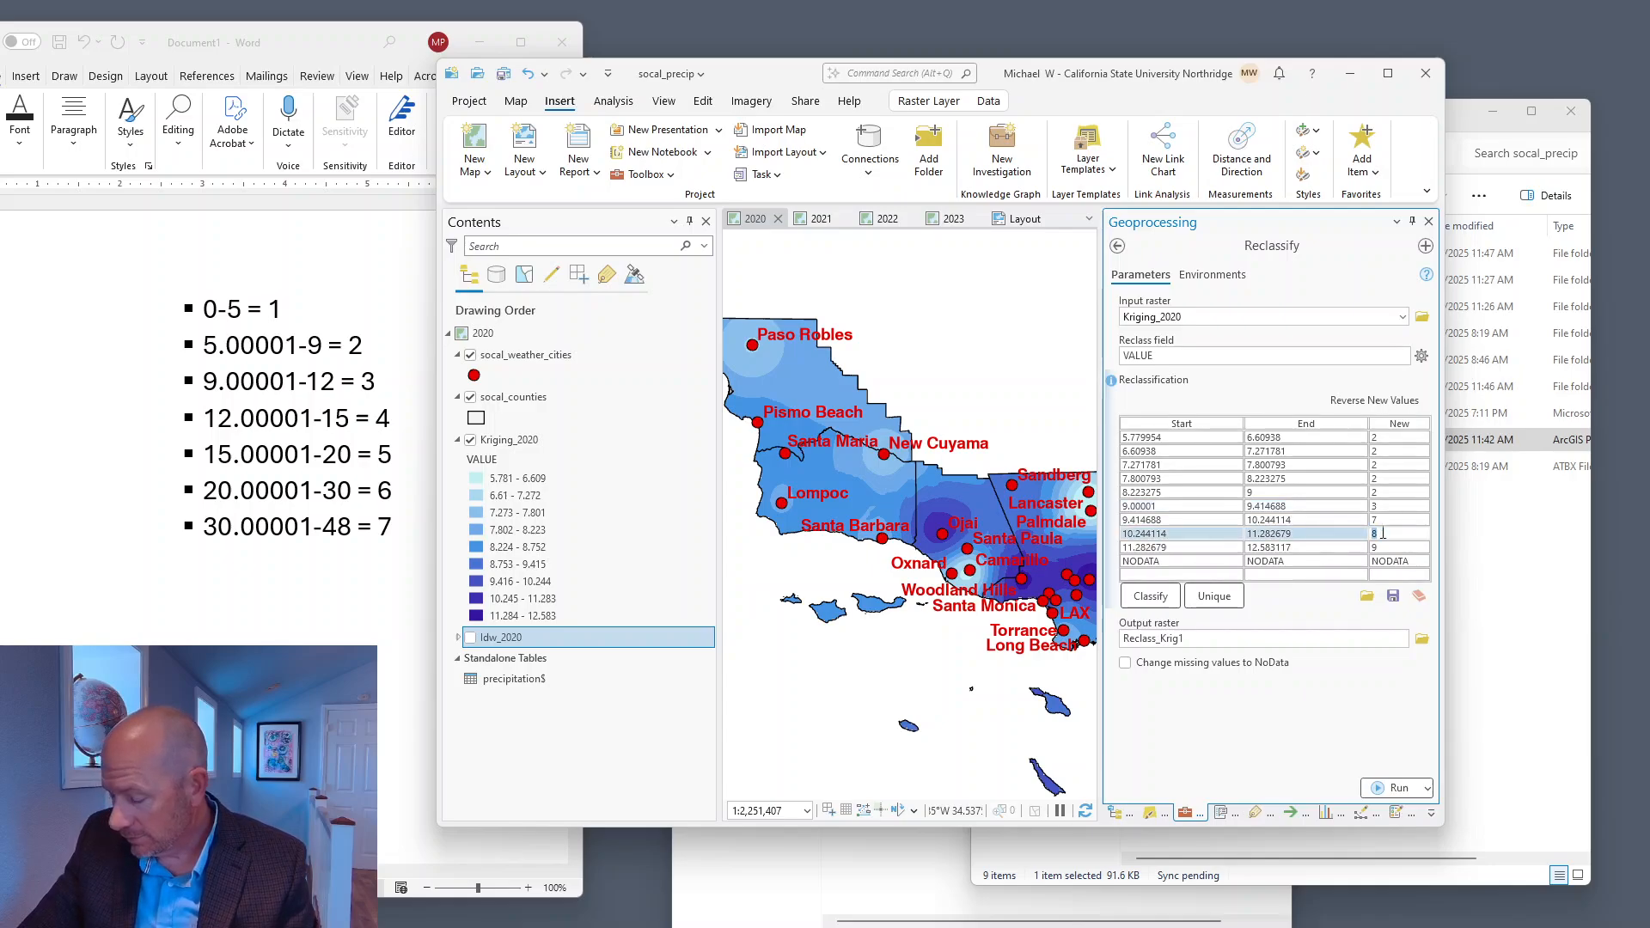
text(3)
click(1379, 522)
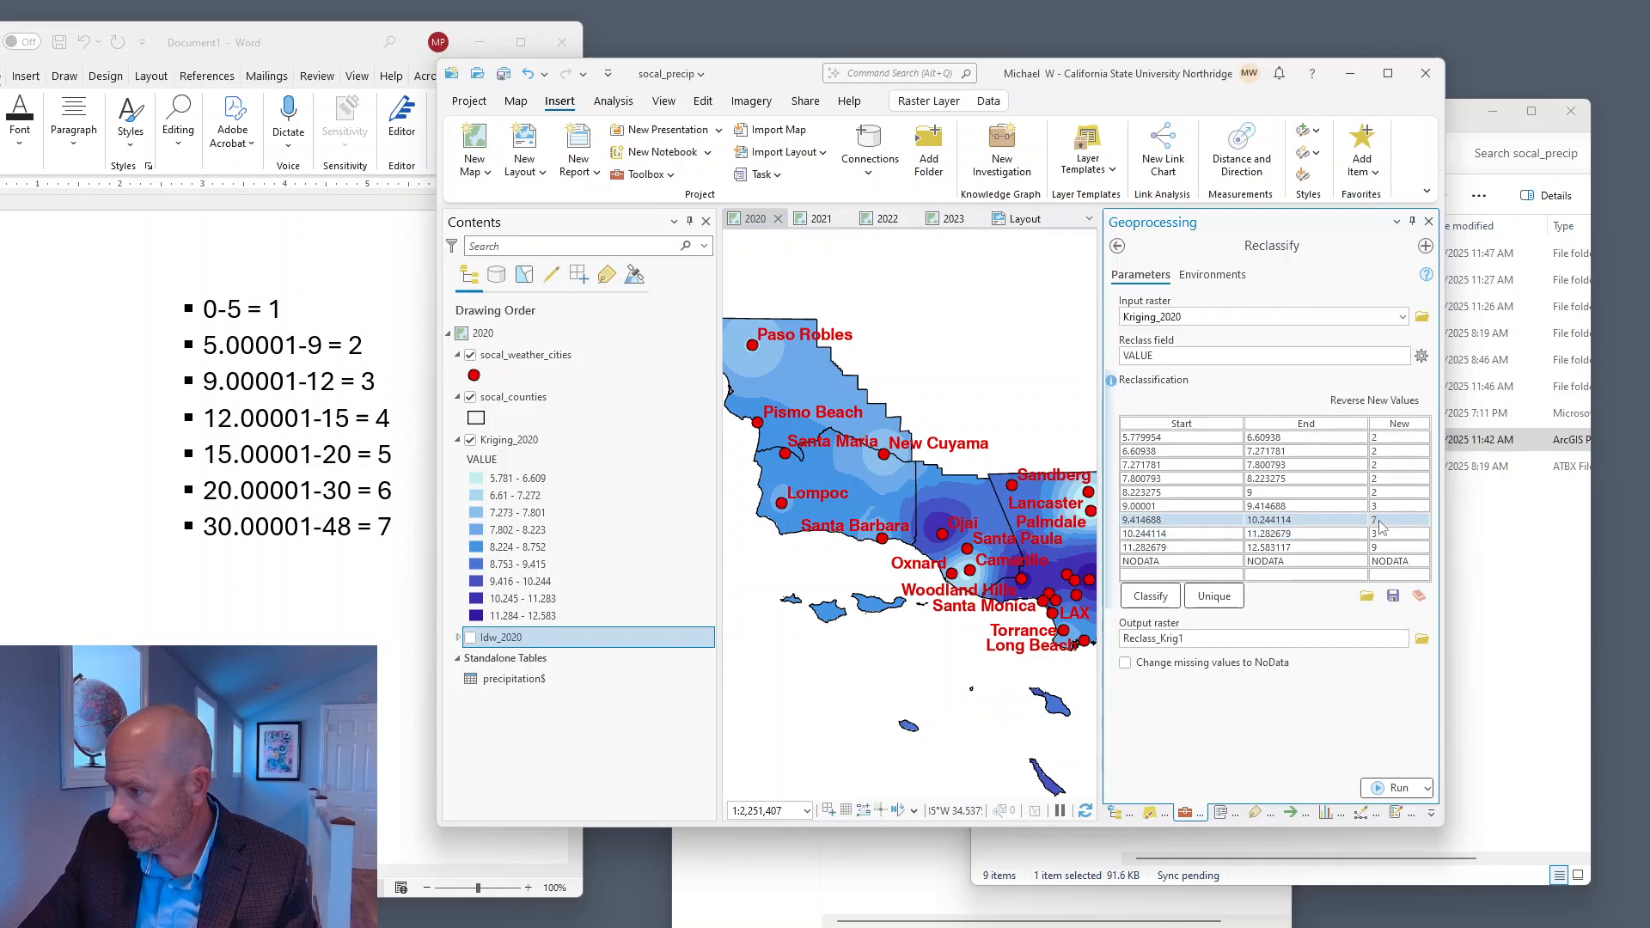
click(1378, 519)
text(3)
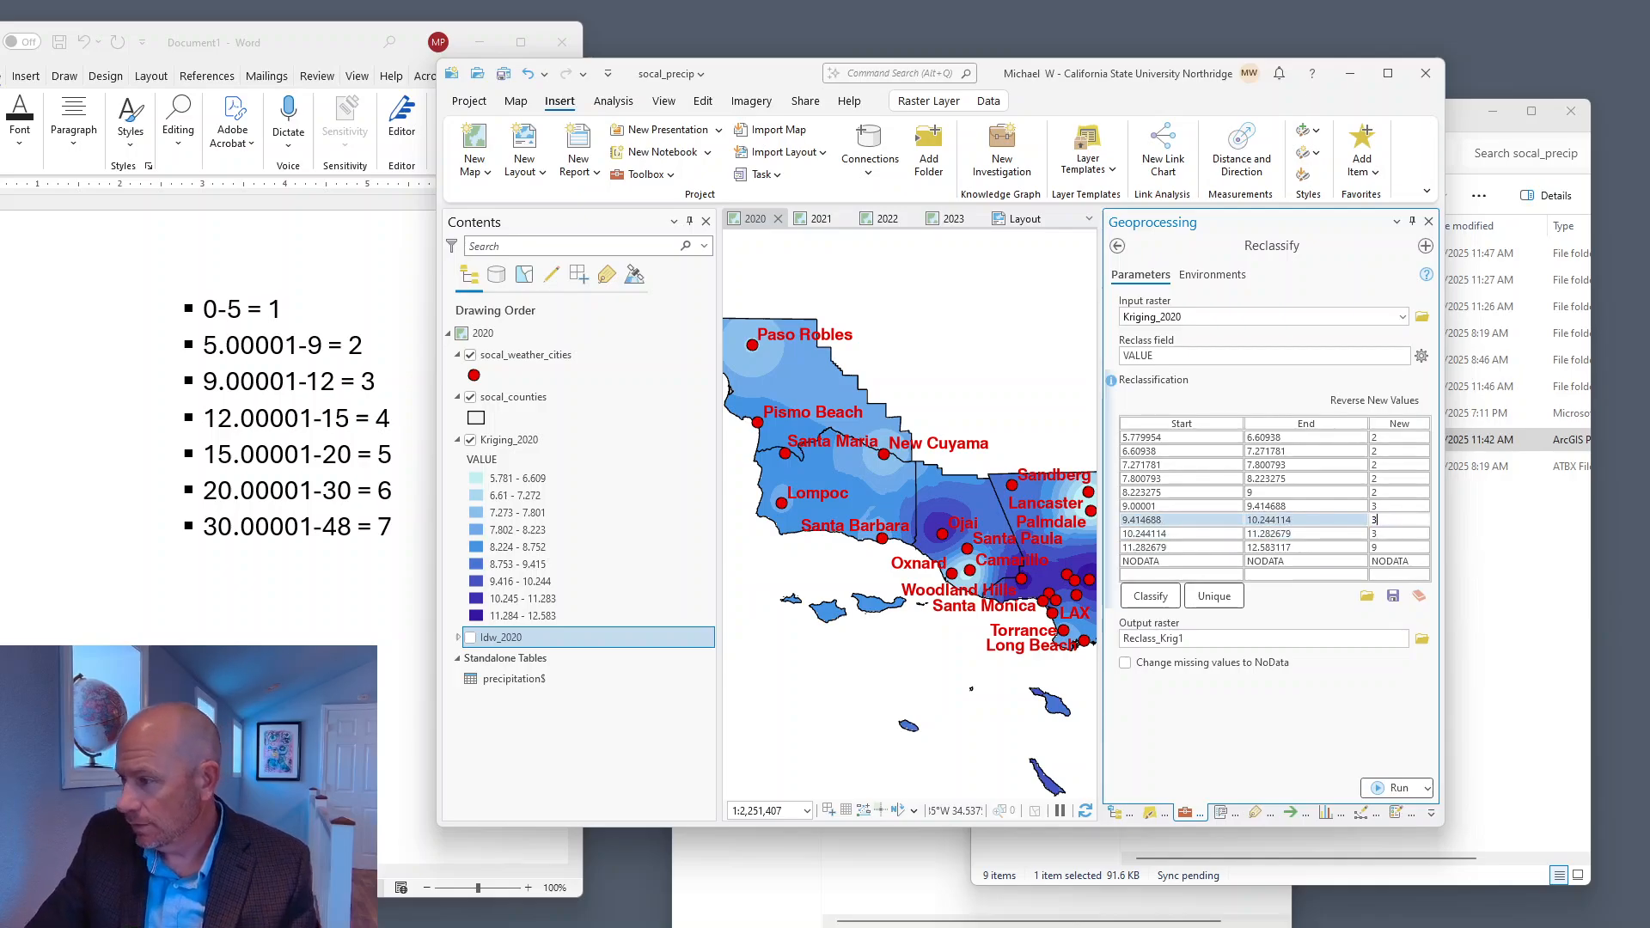
Set the end value of the eighth reclassification range to 12
click(1308, 535)
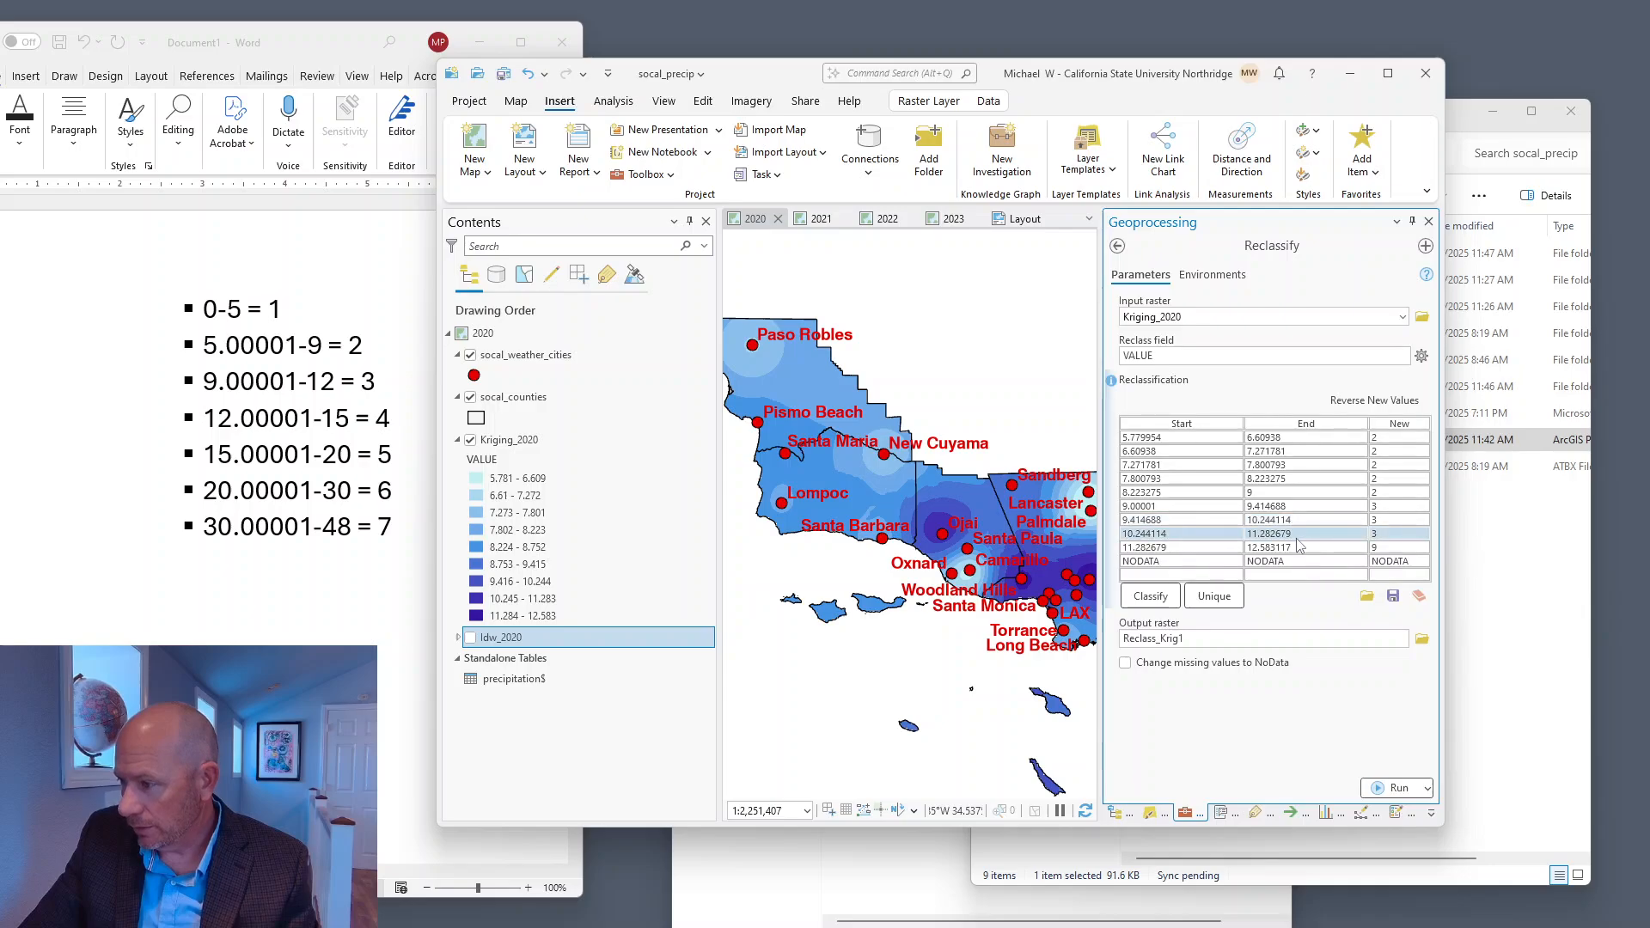
click(1304, 533)
drag(1292, 534, 1253, 535)
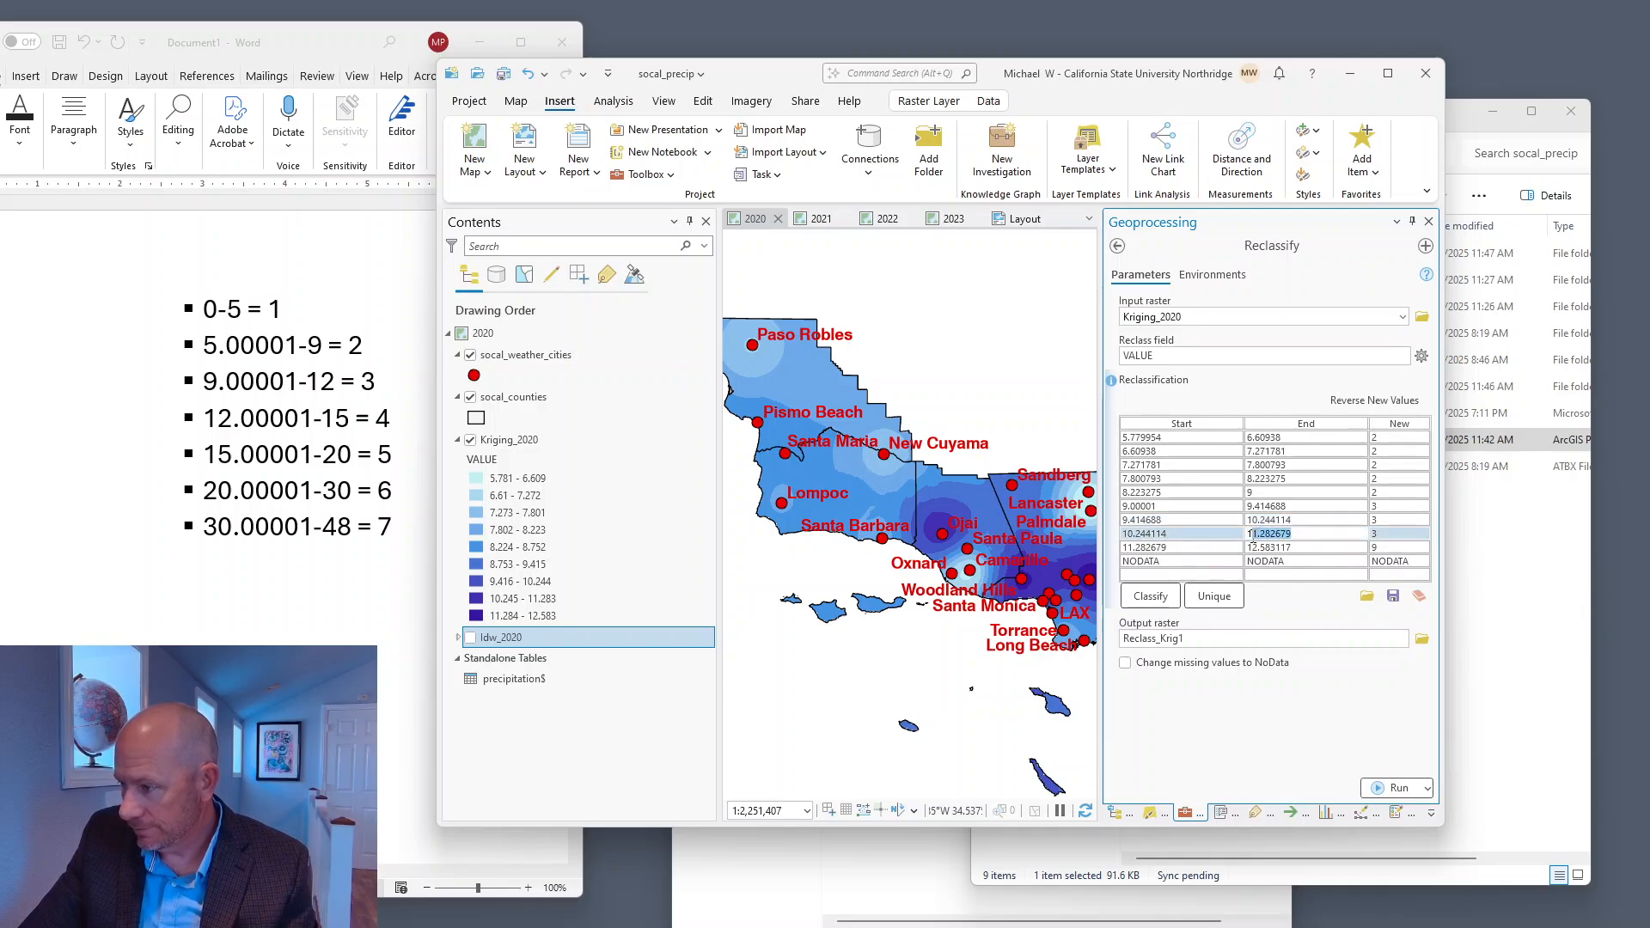
text(2)
Set the start value of the ninth reclassification range to 12.00001
click(1175, 549)
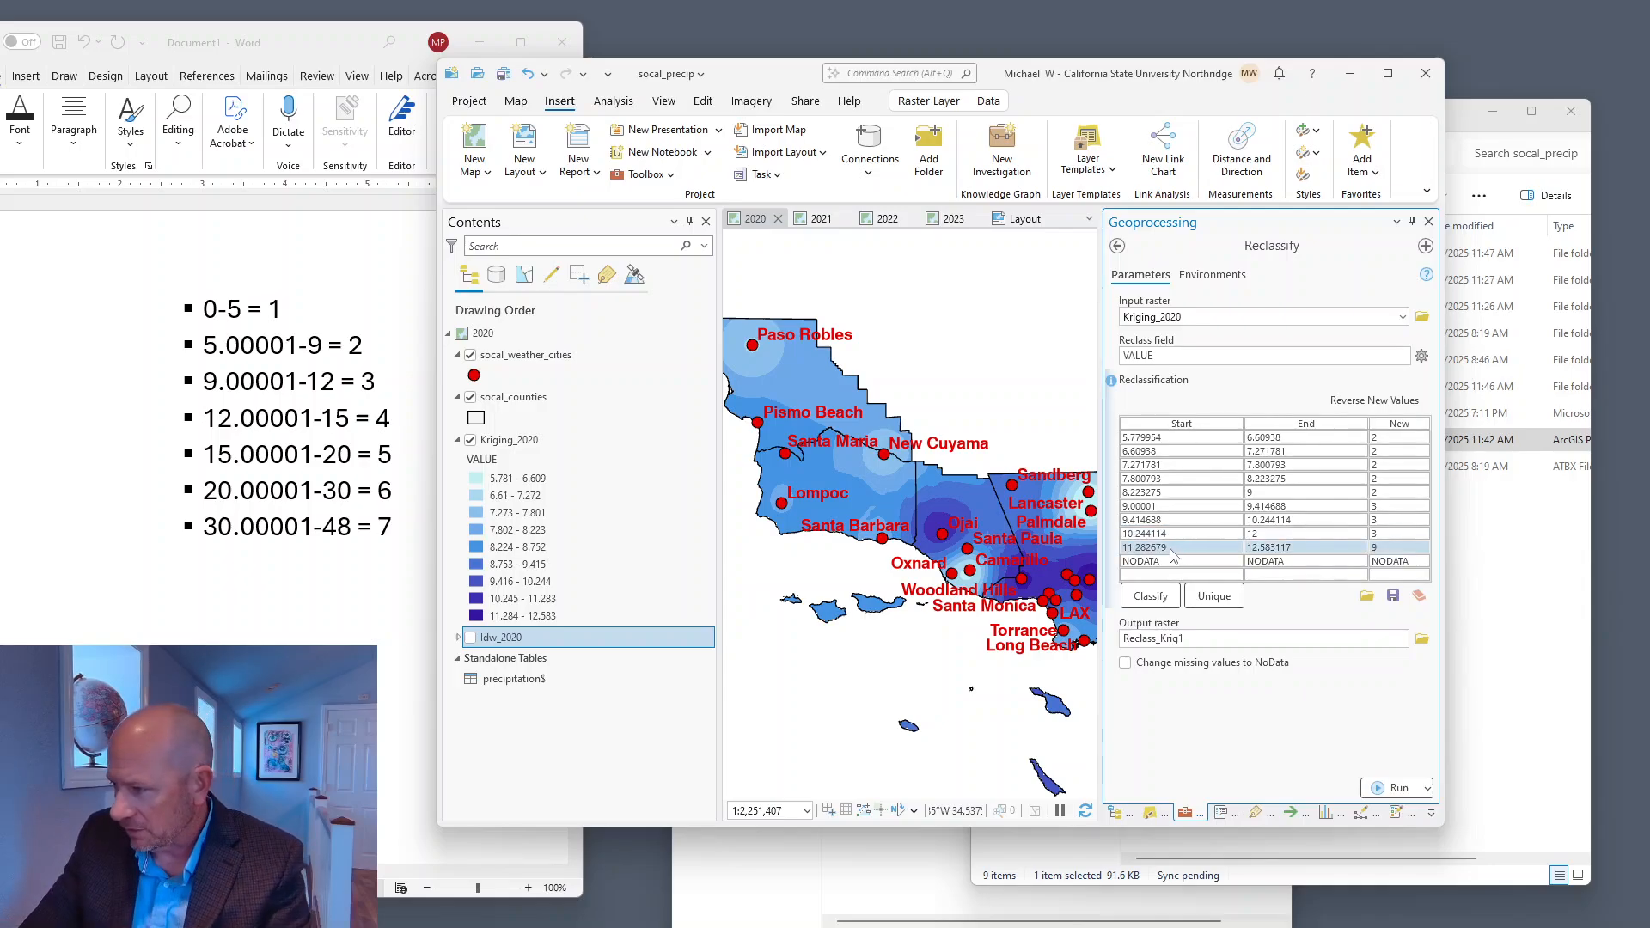
click(1176, 548)
drag(1177, 547, 1130, 560)
text(2.00)
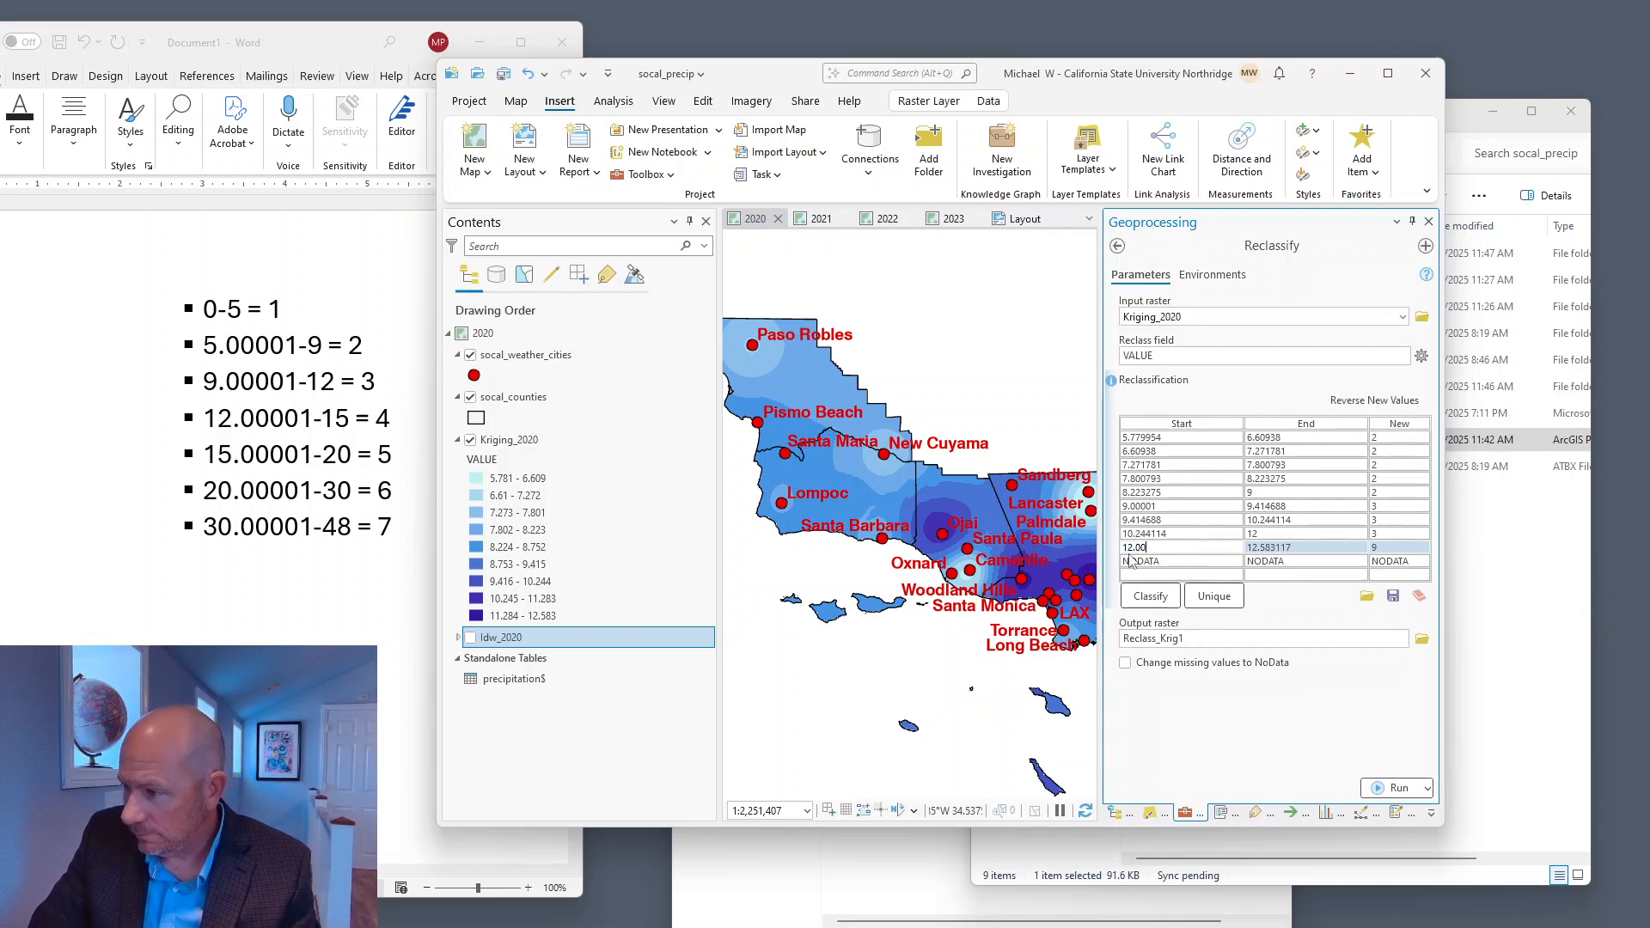
text(001)
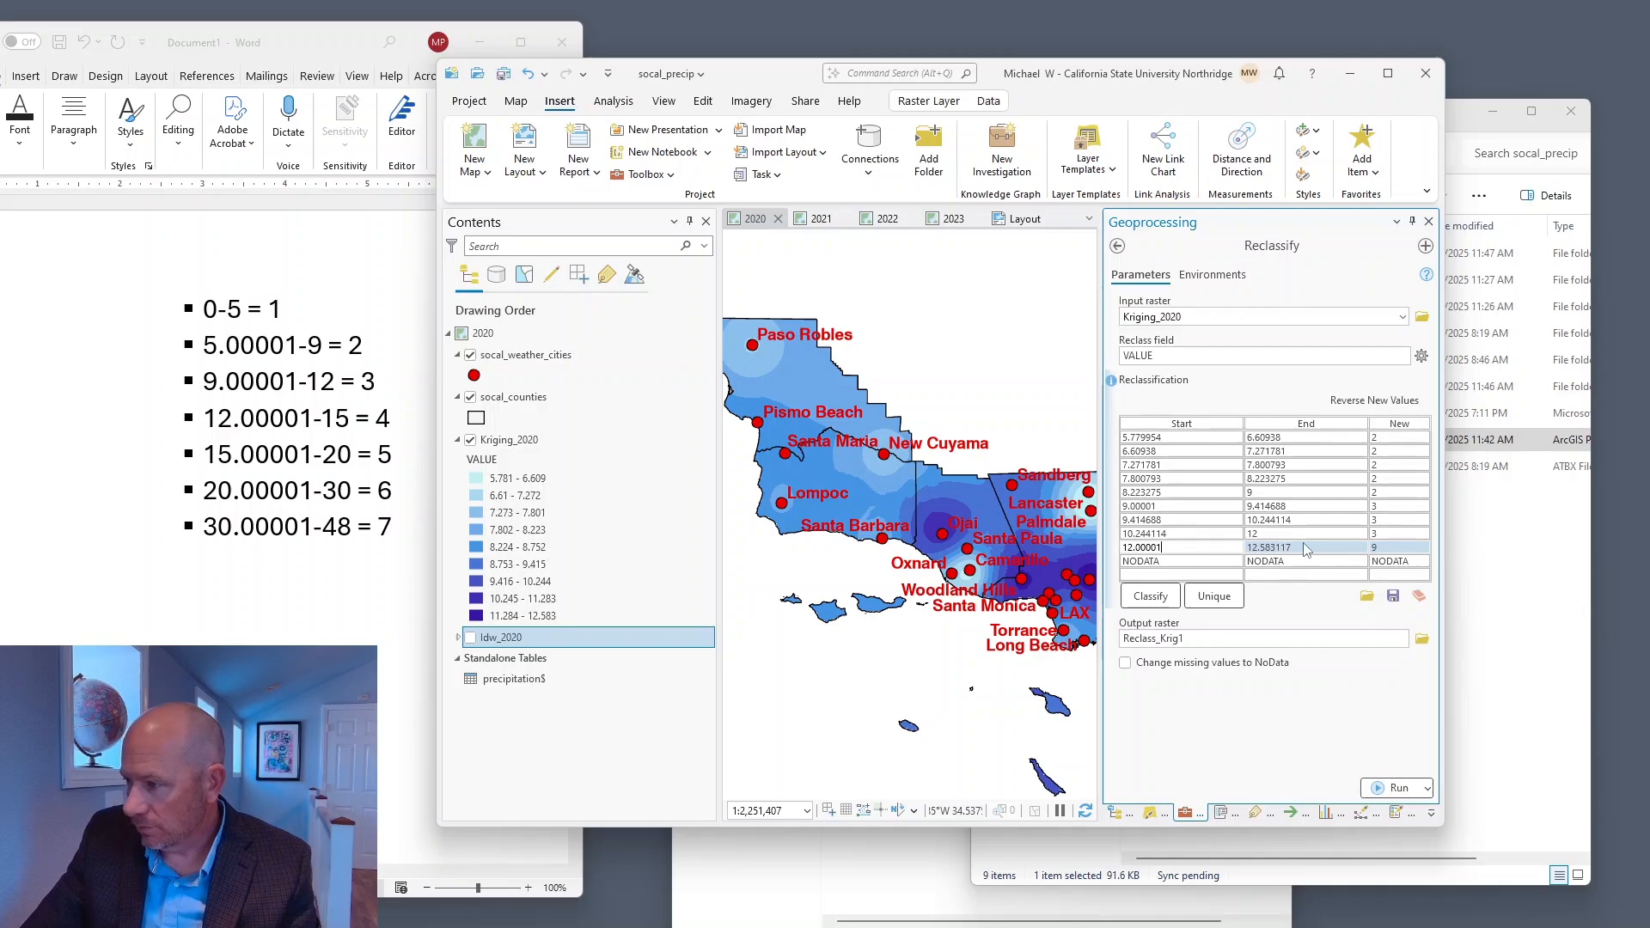
Assign new value 4 to the ninth range in the reclassification table
click(1379, 554)
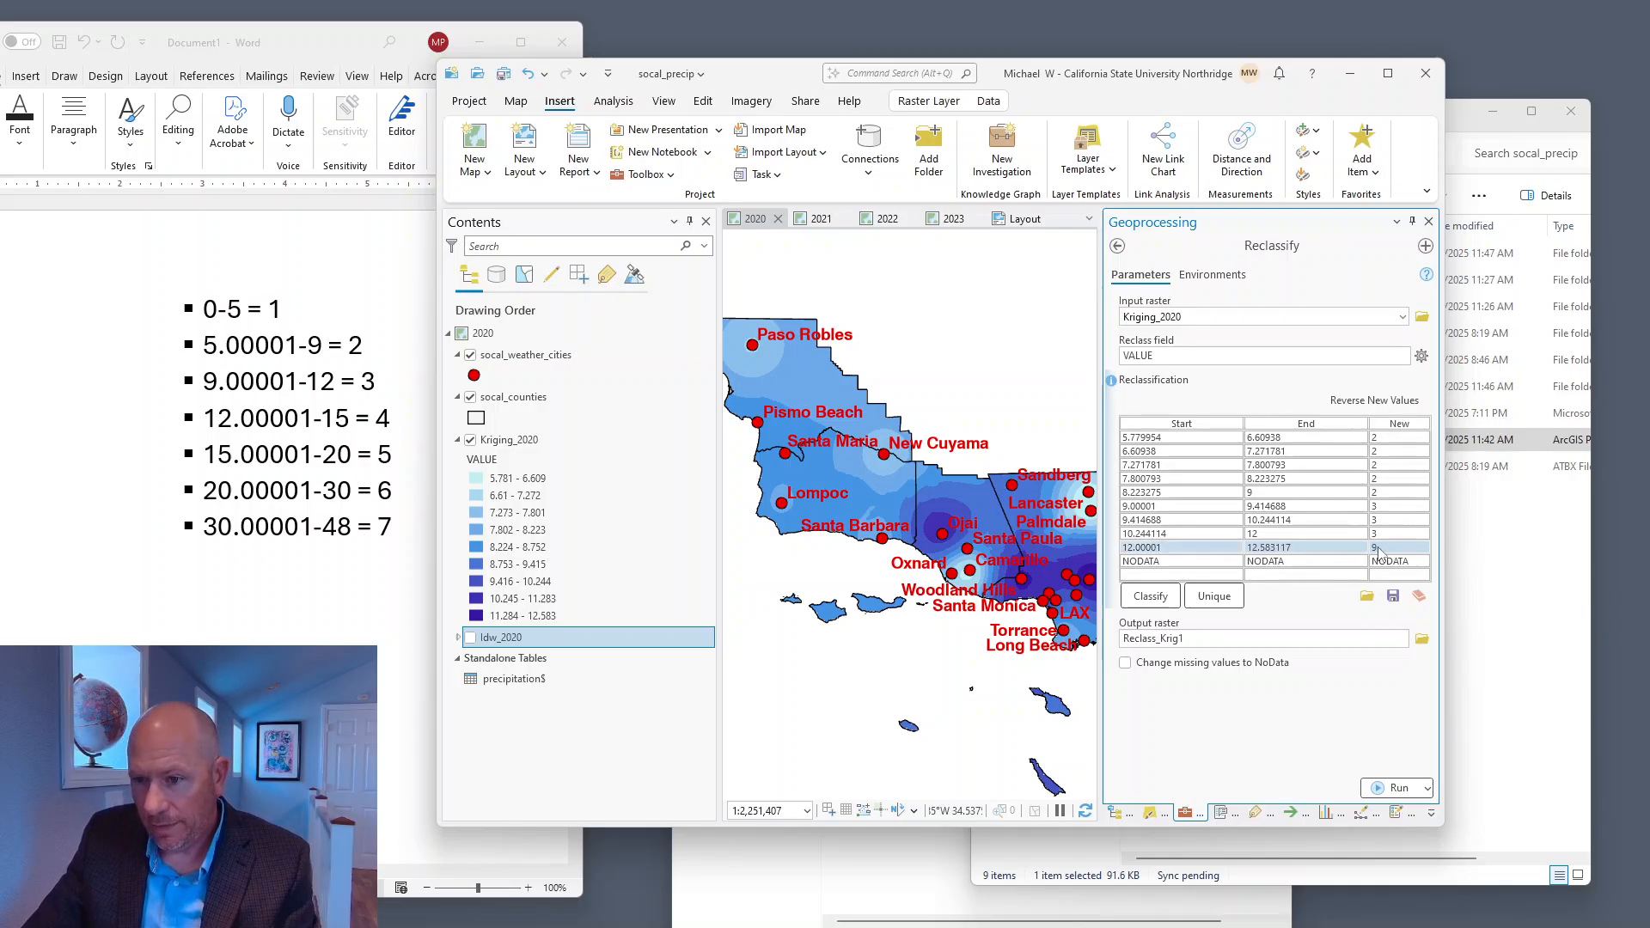
click(1380, 550)
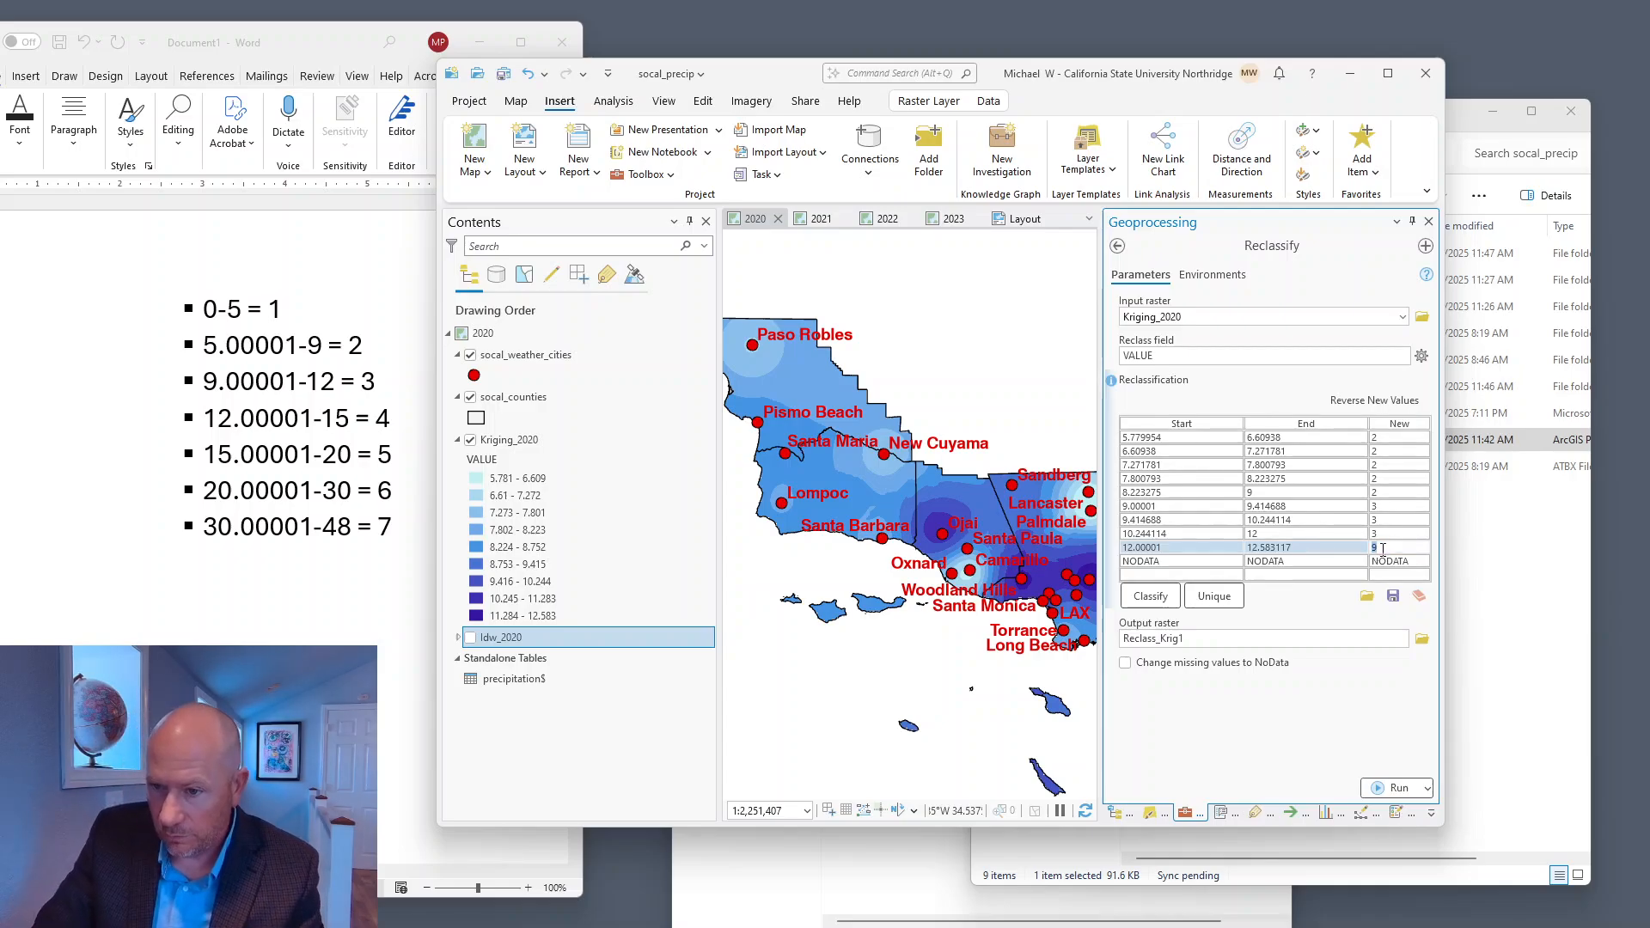
click(1364, 714)
click(1392, 547)
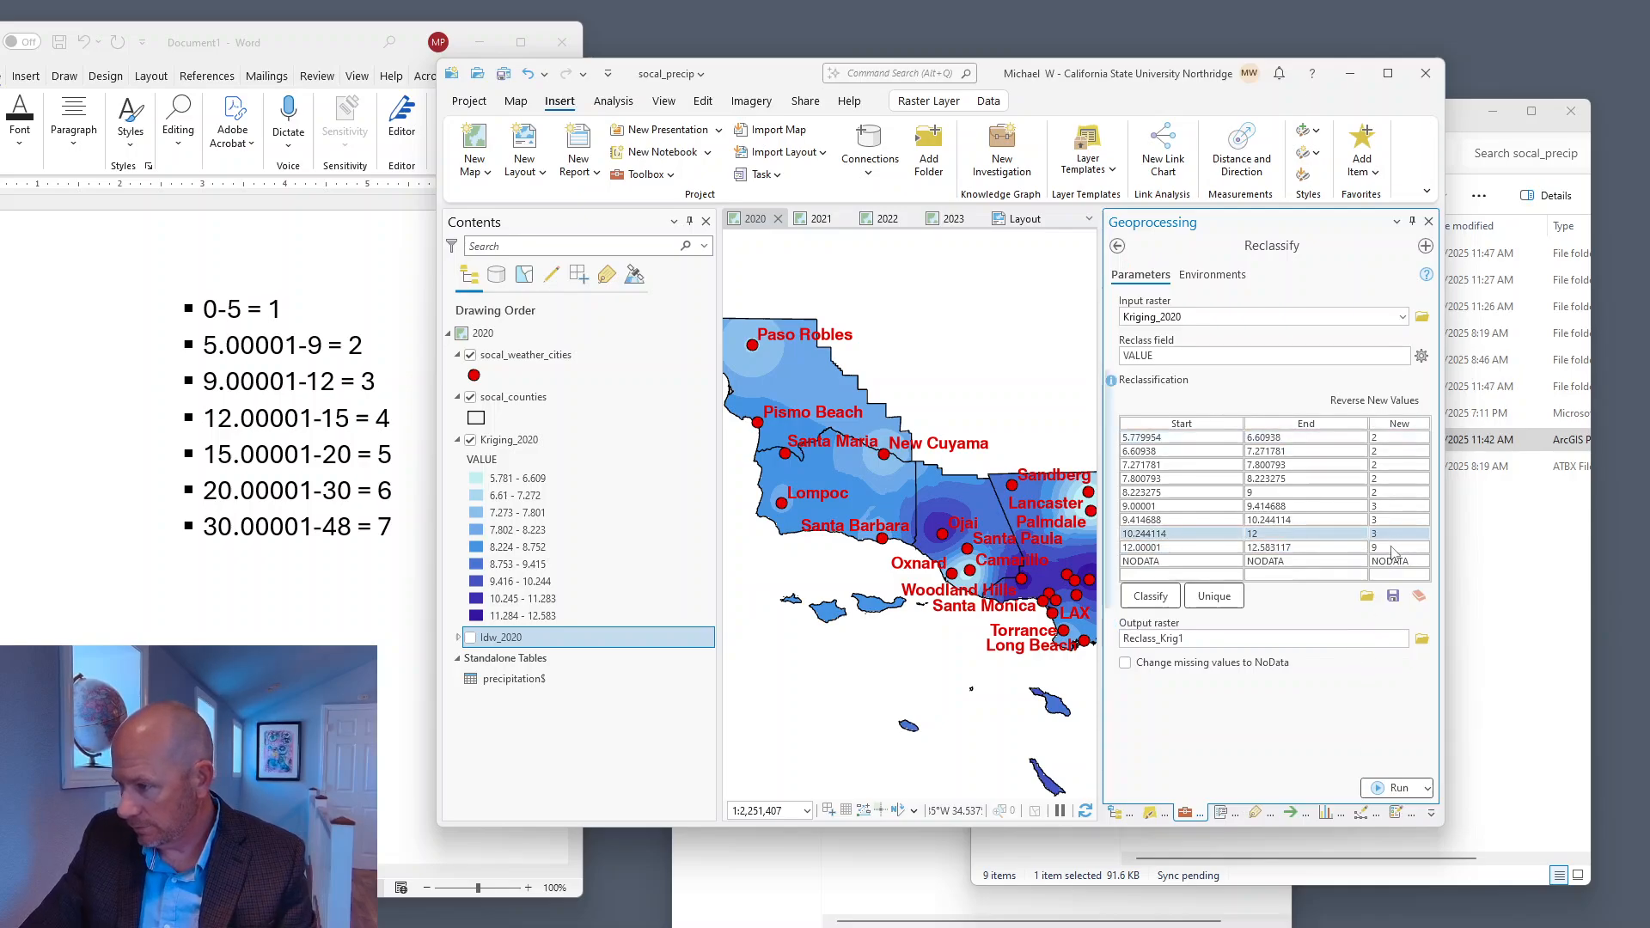
click(1392, 547)
text(4)
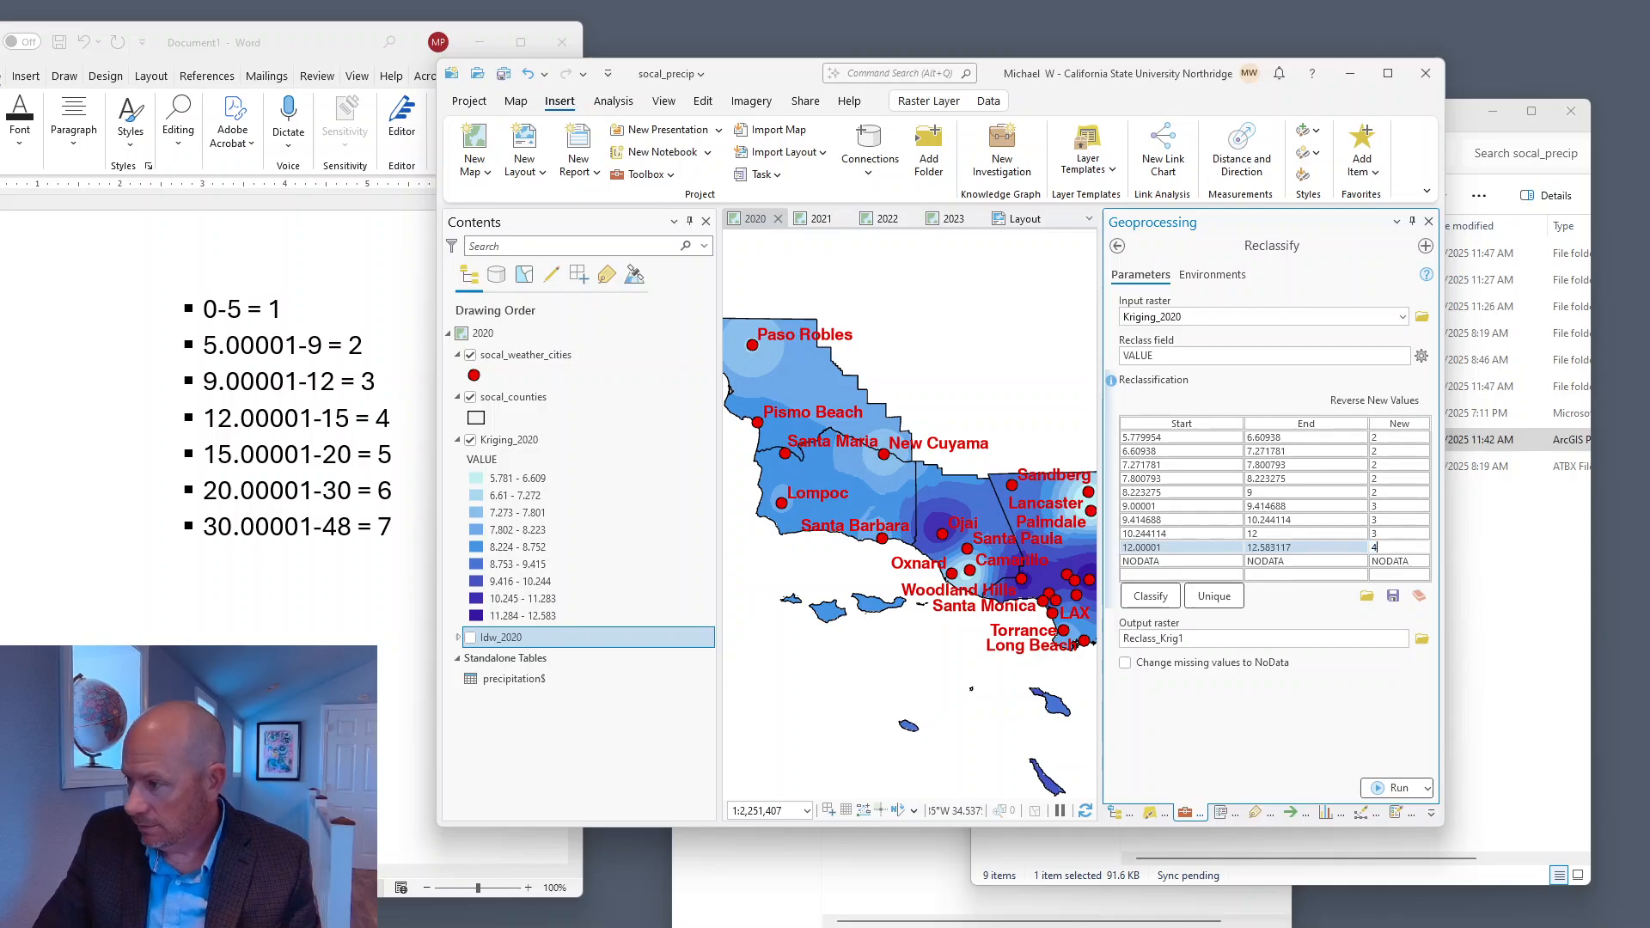
click(1384, 535)
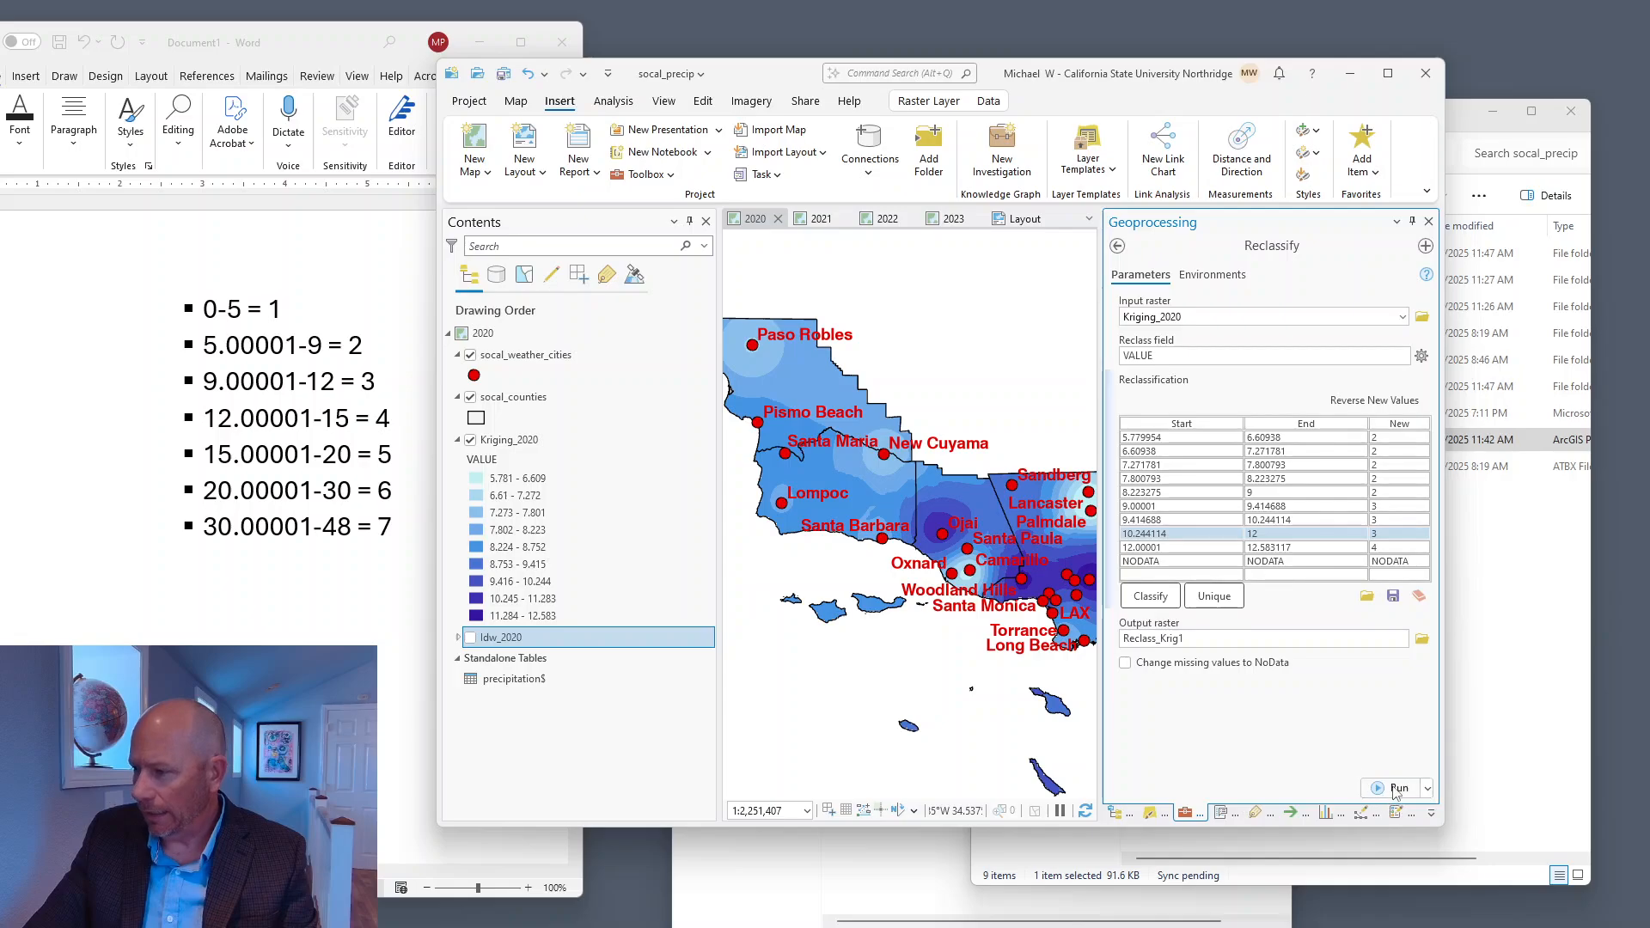
Name the output raster Reclass_Krig2020 and run the Reclassify tool
click(1186, 639)
click(1401, 639)
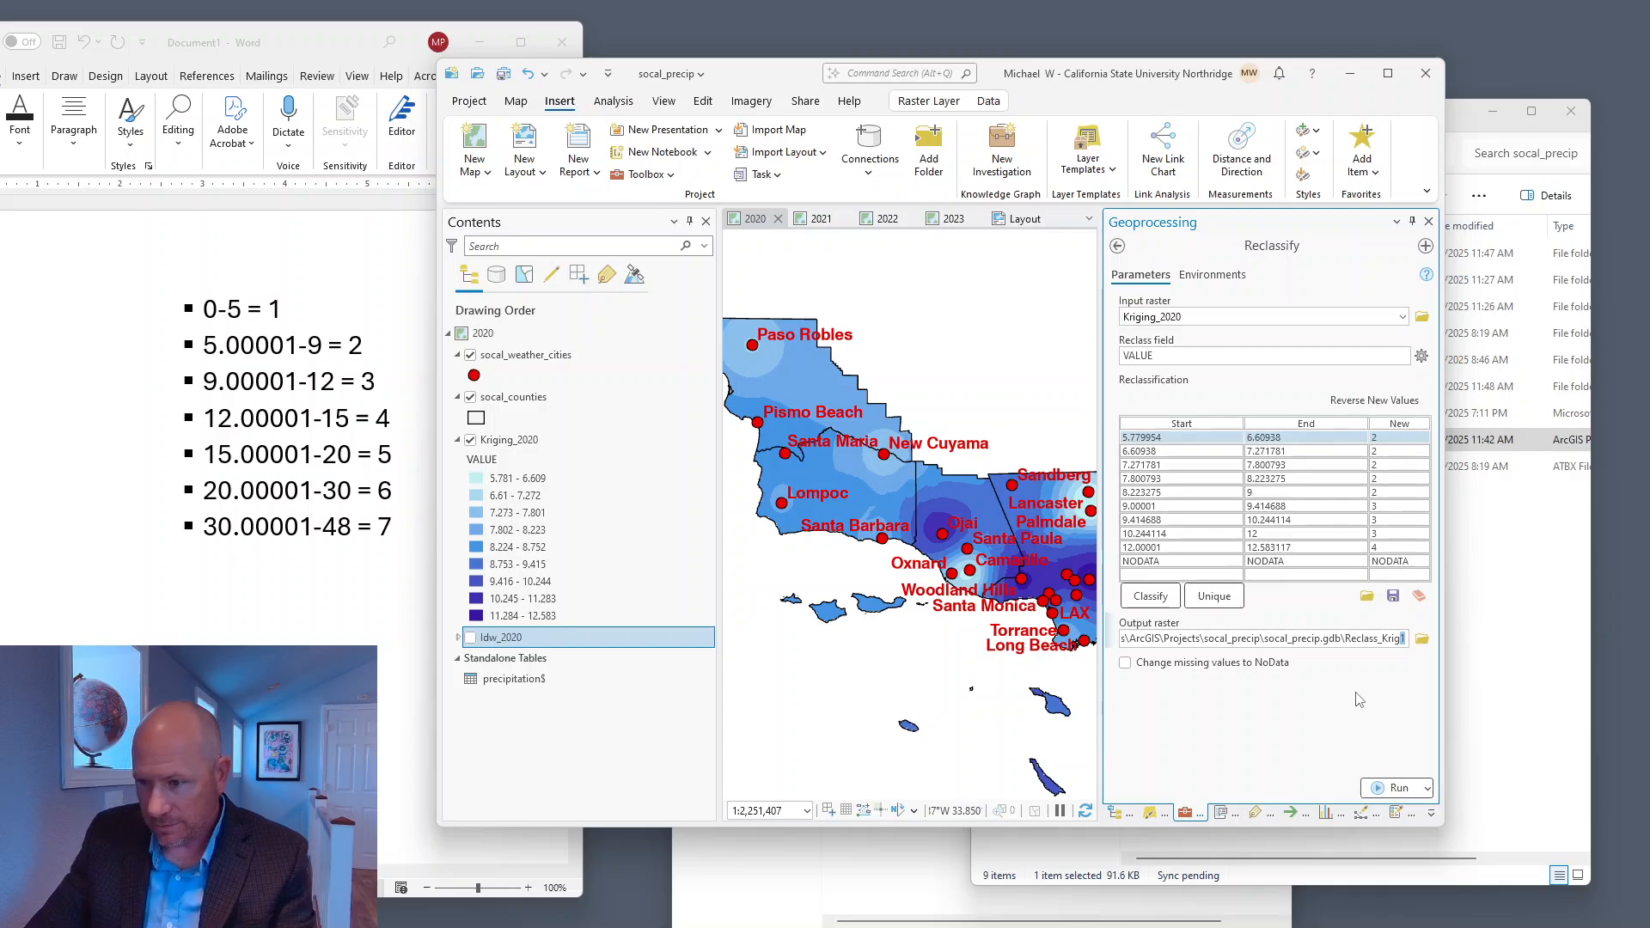
text(020)
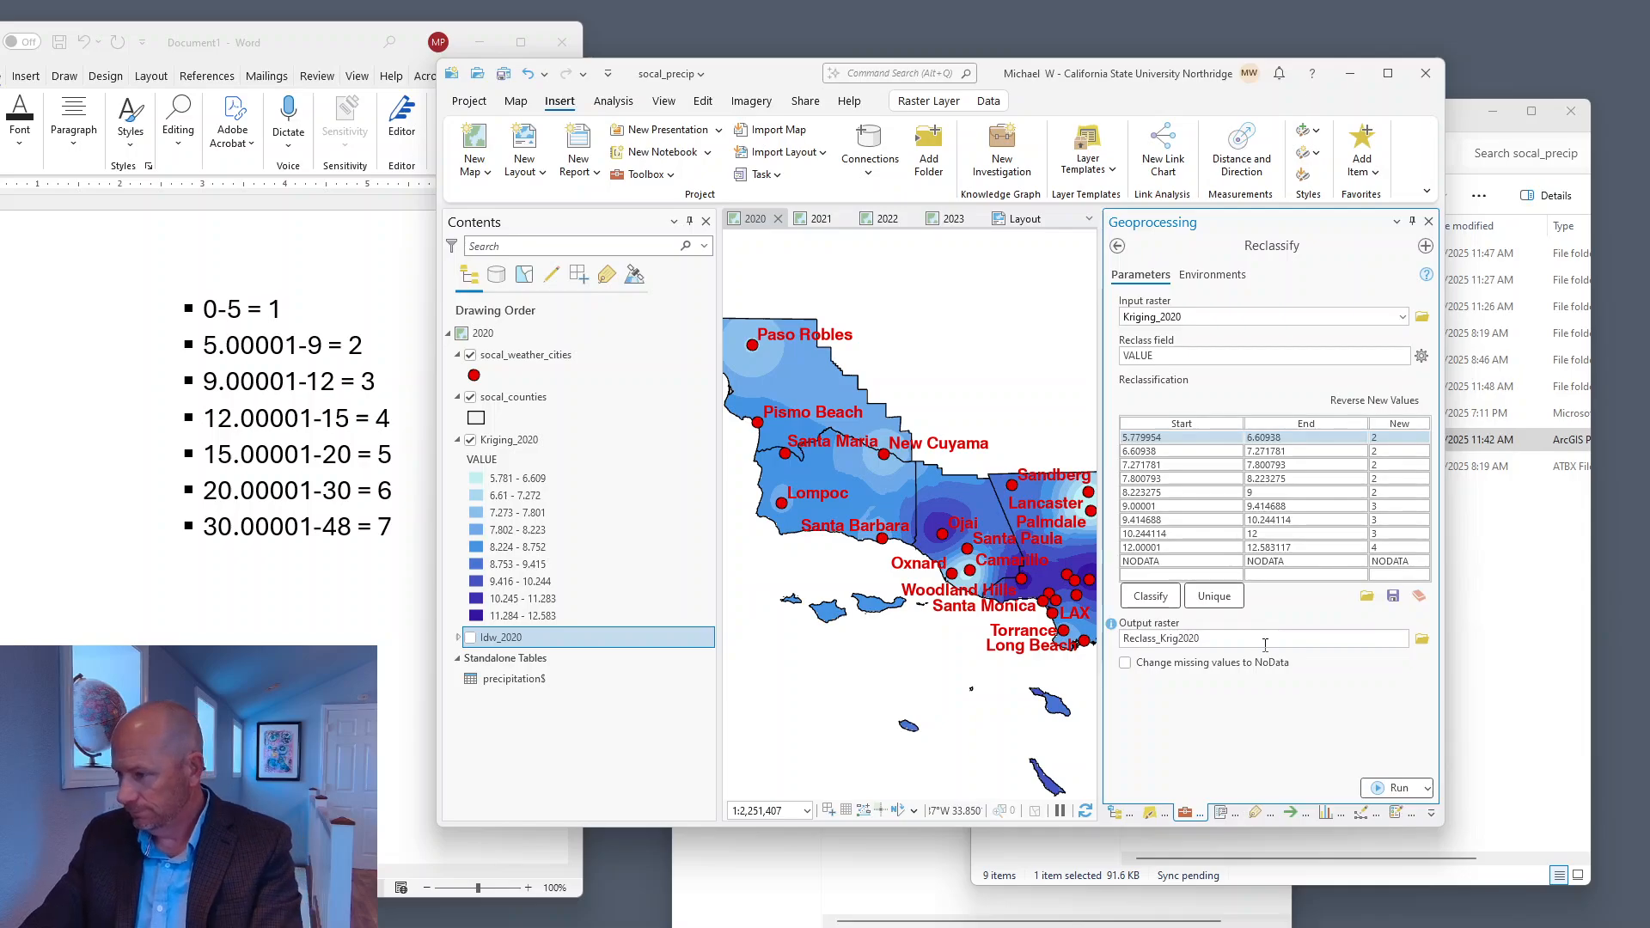
click(1401, 789)
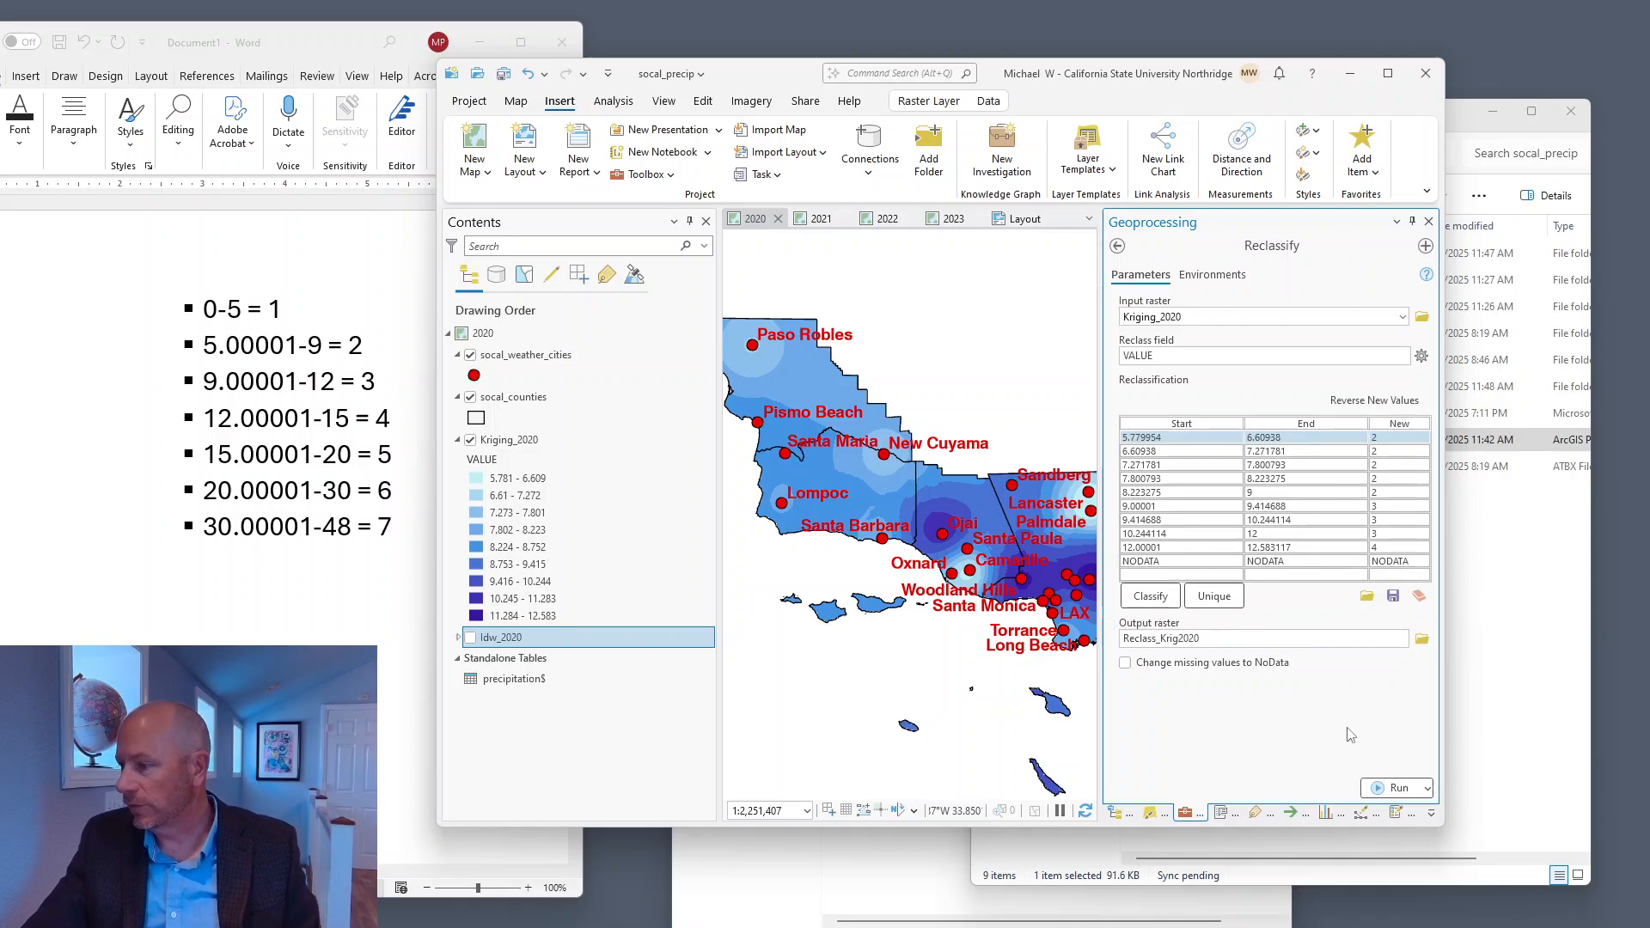
click(1396, 789)
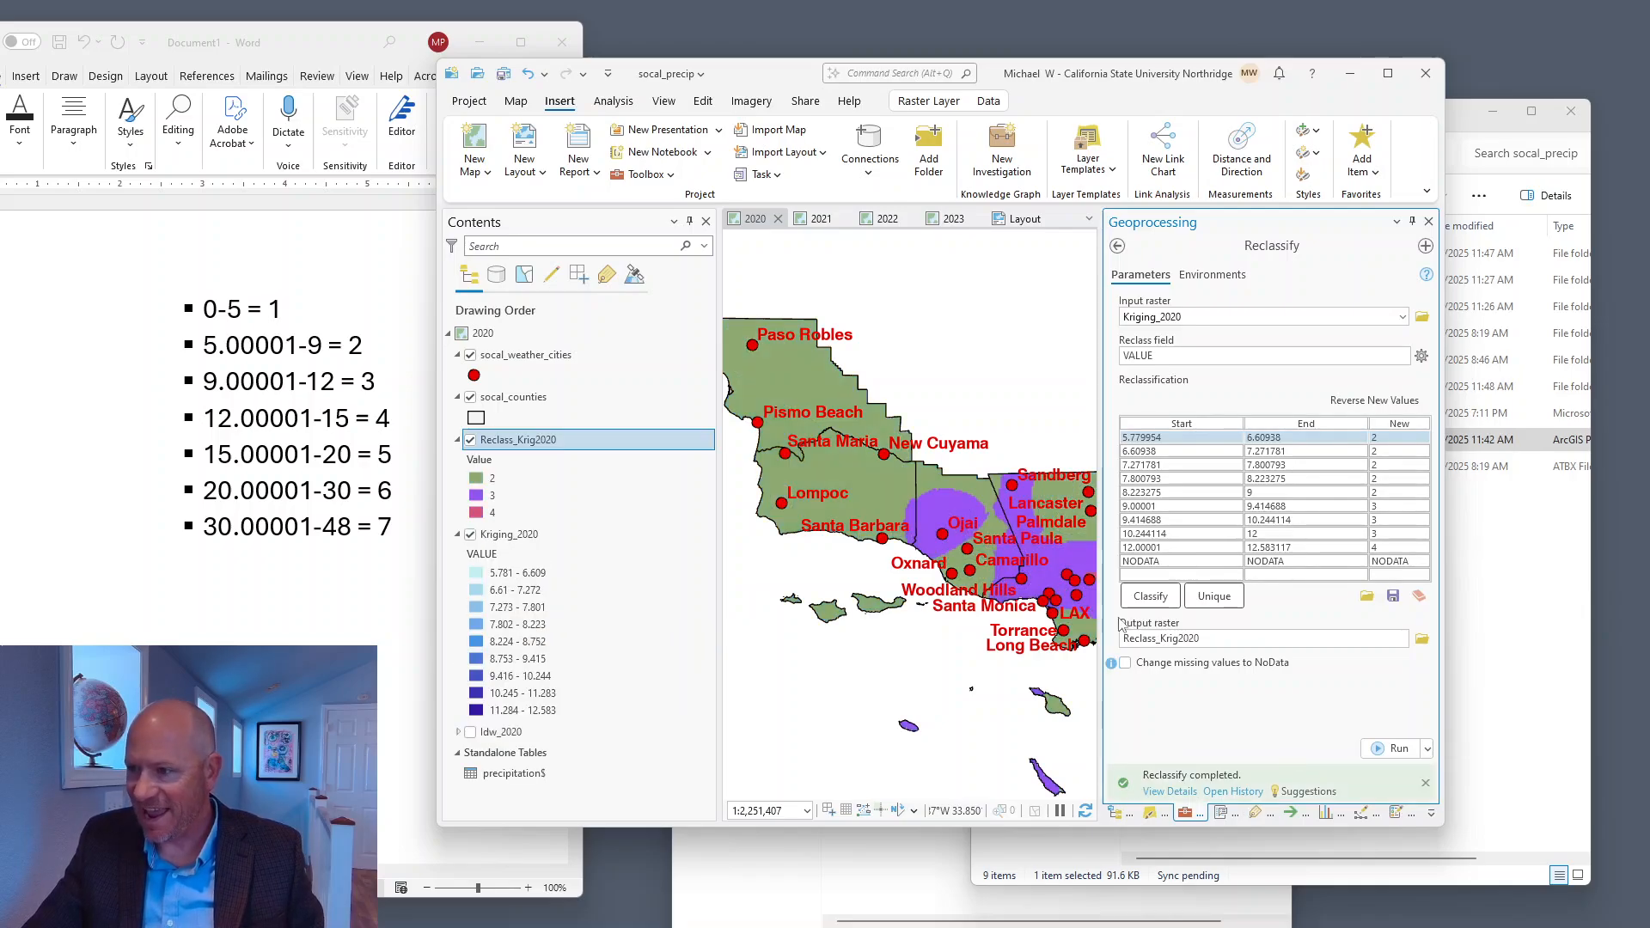
Maximize the ArcGIS Pro window and inspect the reclassified raster around Burbank and Pasadena
click(1386, 74)
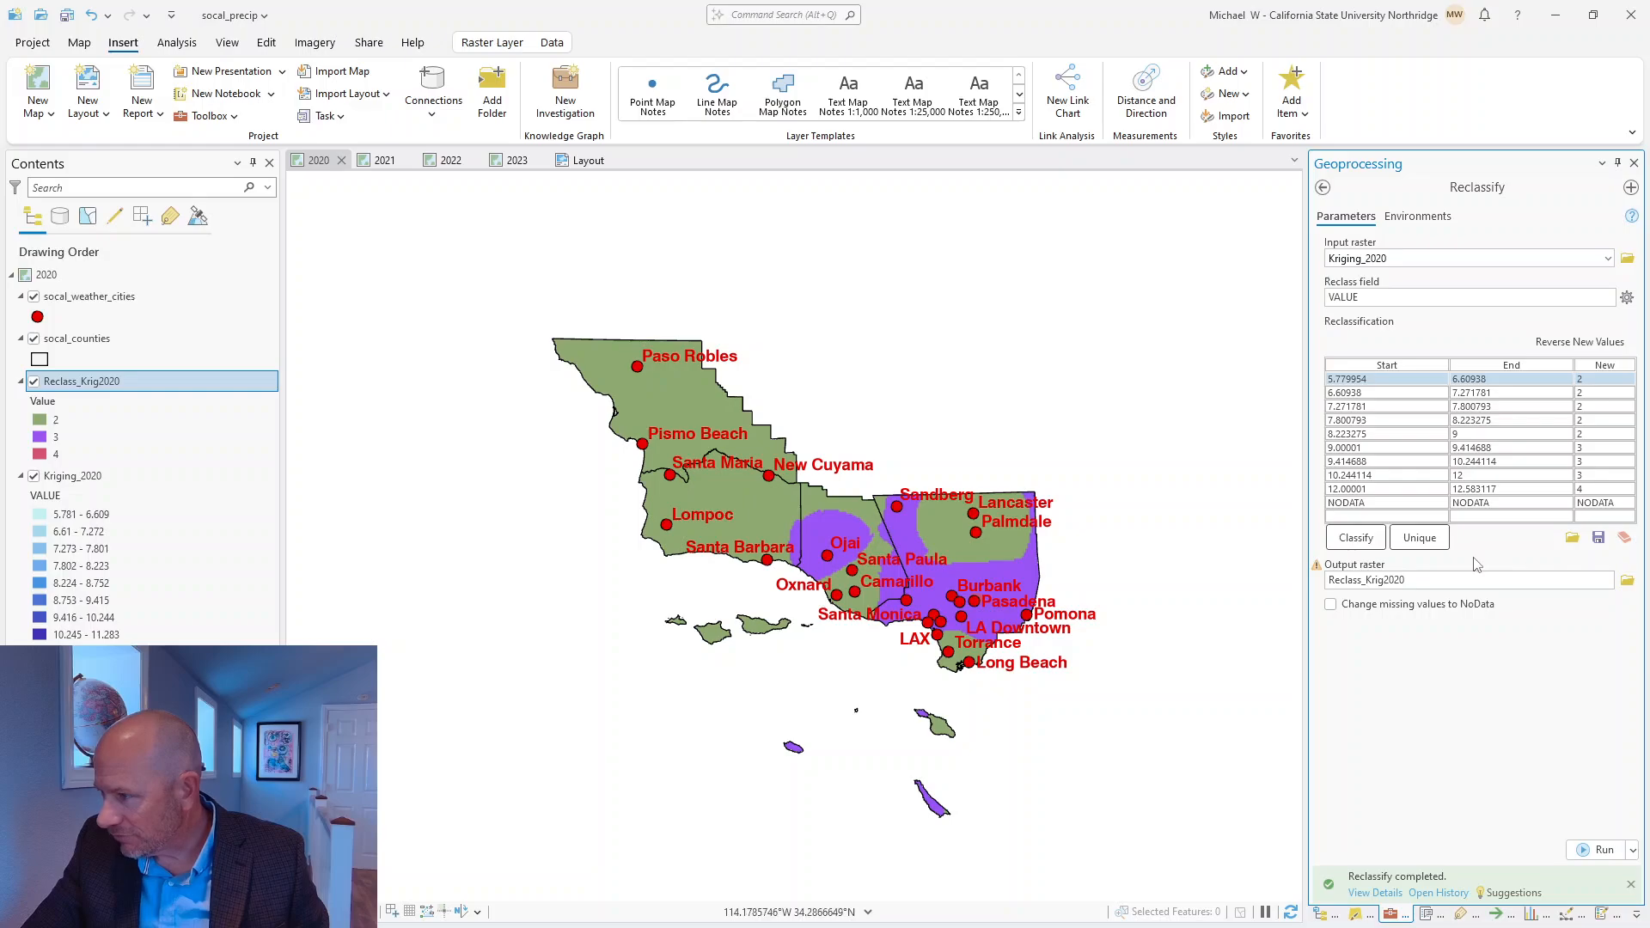
scroll(972, 602, up, 3)
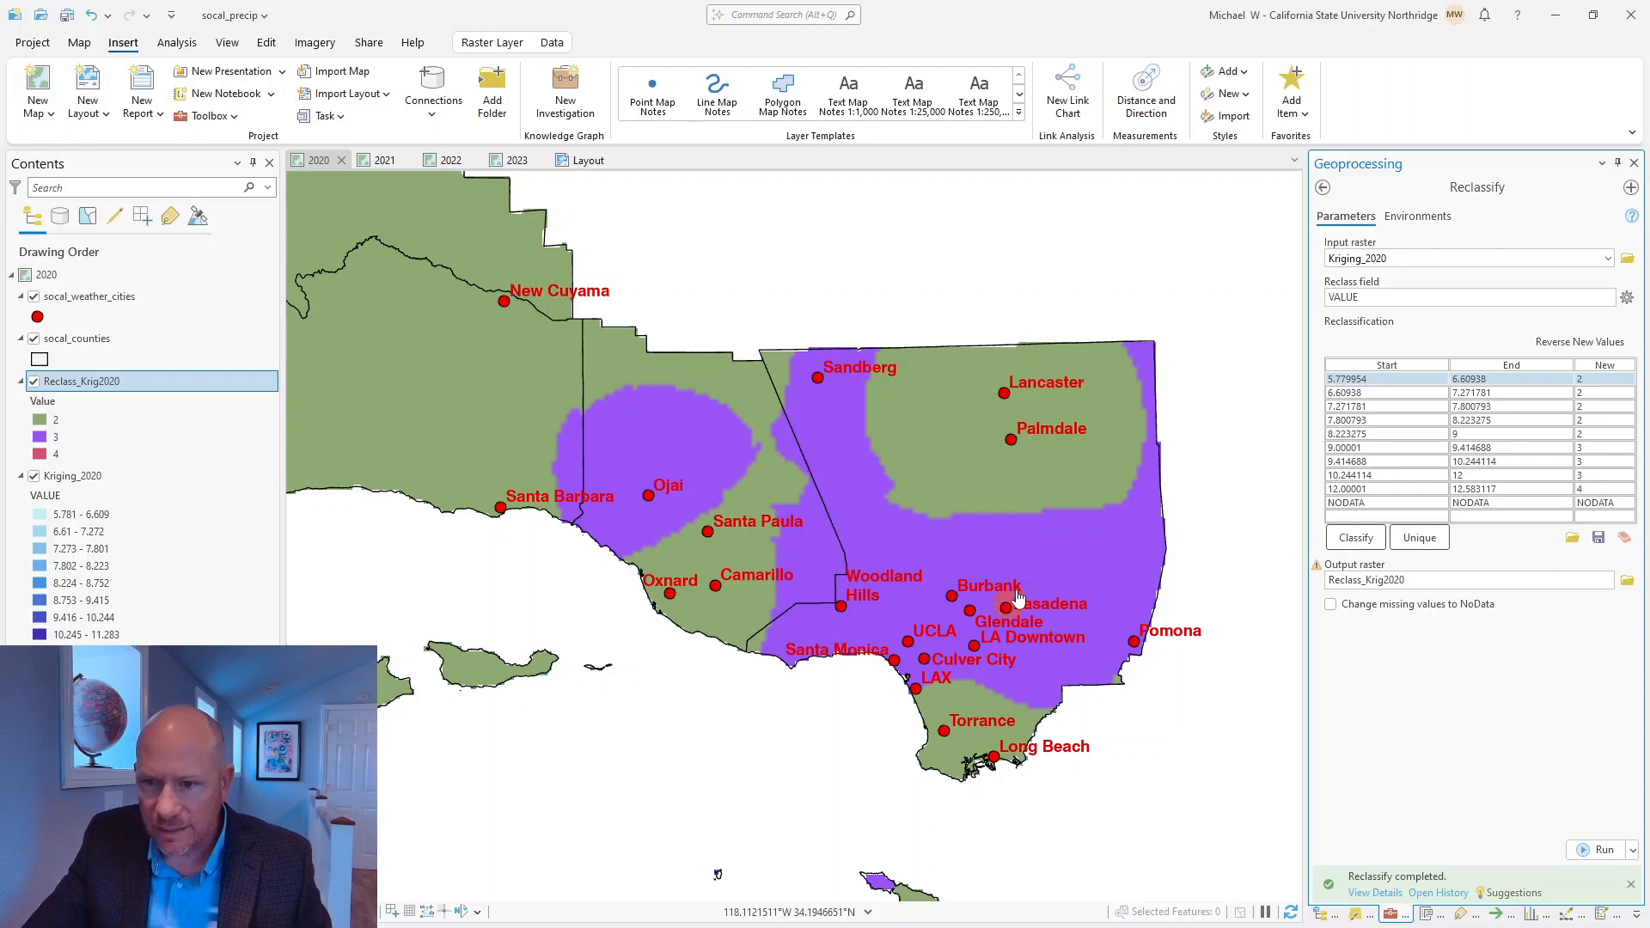
scroll(885, 625, down, 3)
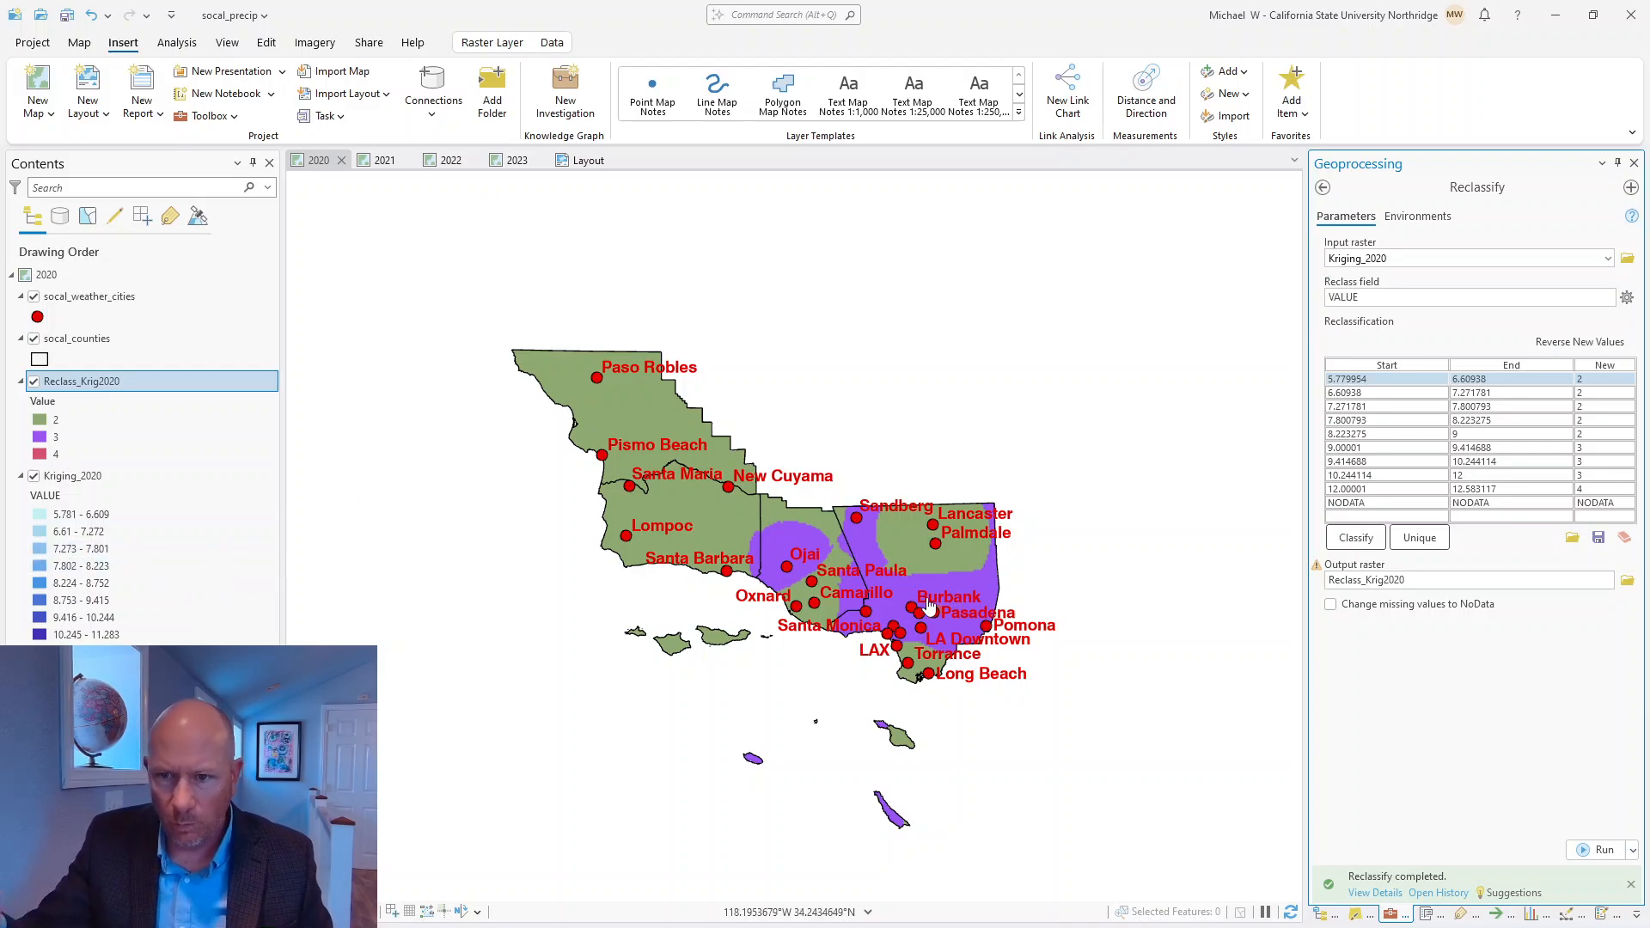
In the Reclass_Krig2020 symbology, label value 2 as 5.1-9, value 3 as 9.1-12 and value 4 as 12.1-15
click(79, 422)
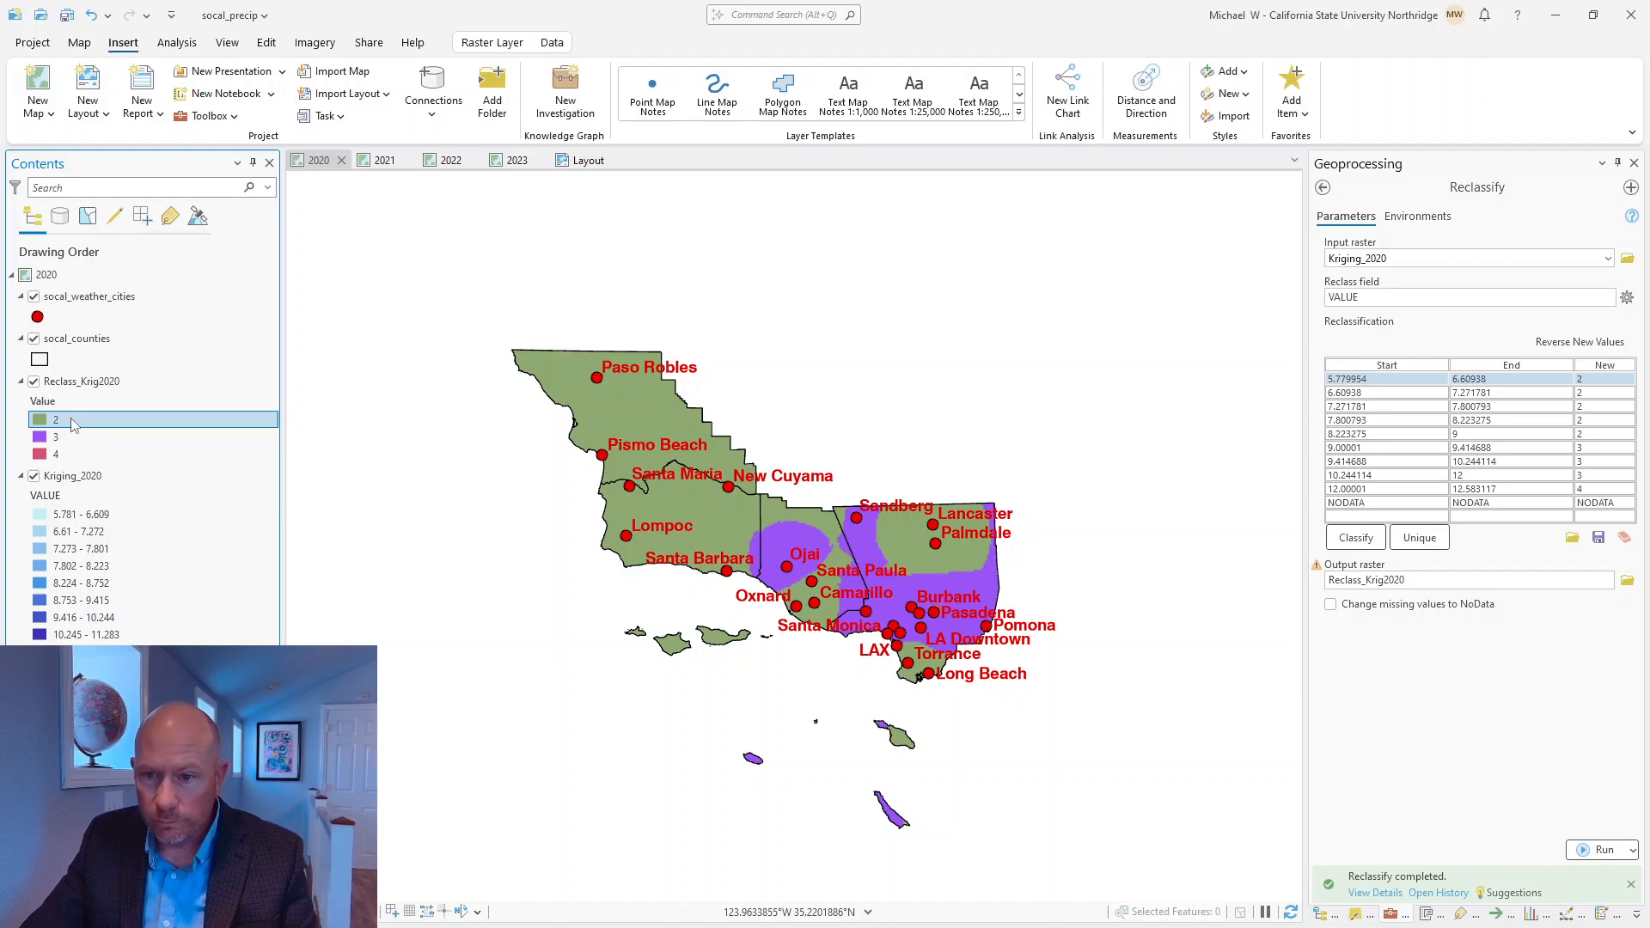
click(1366, 916)
click(1492, 471)
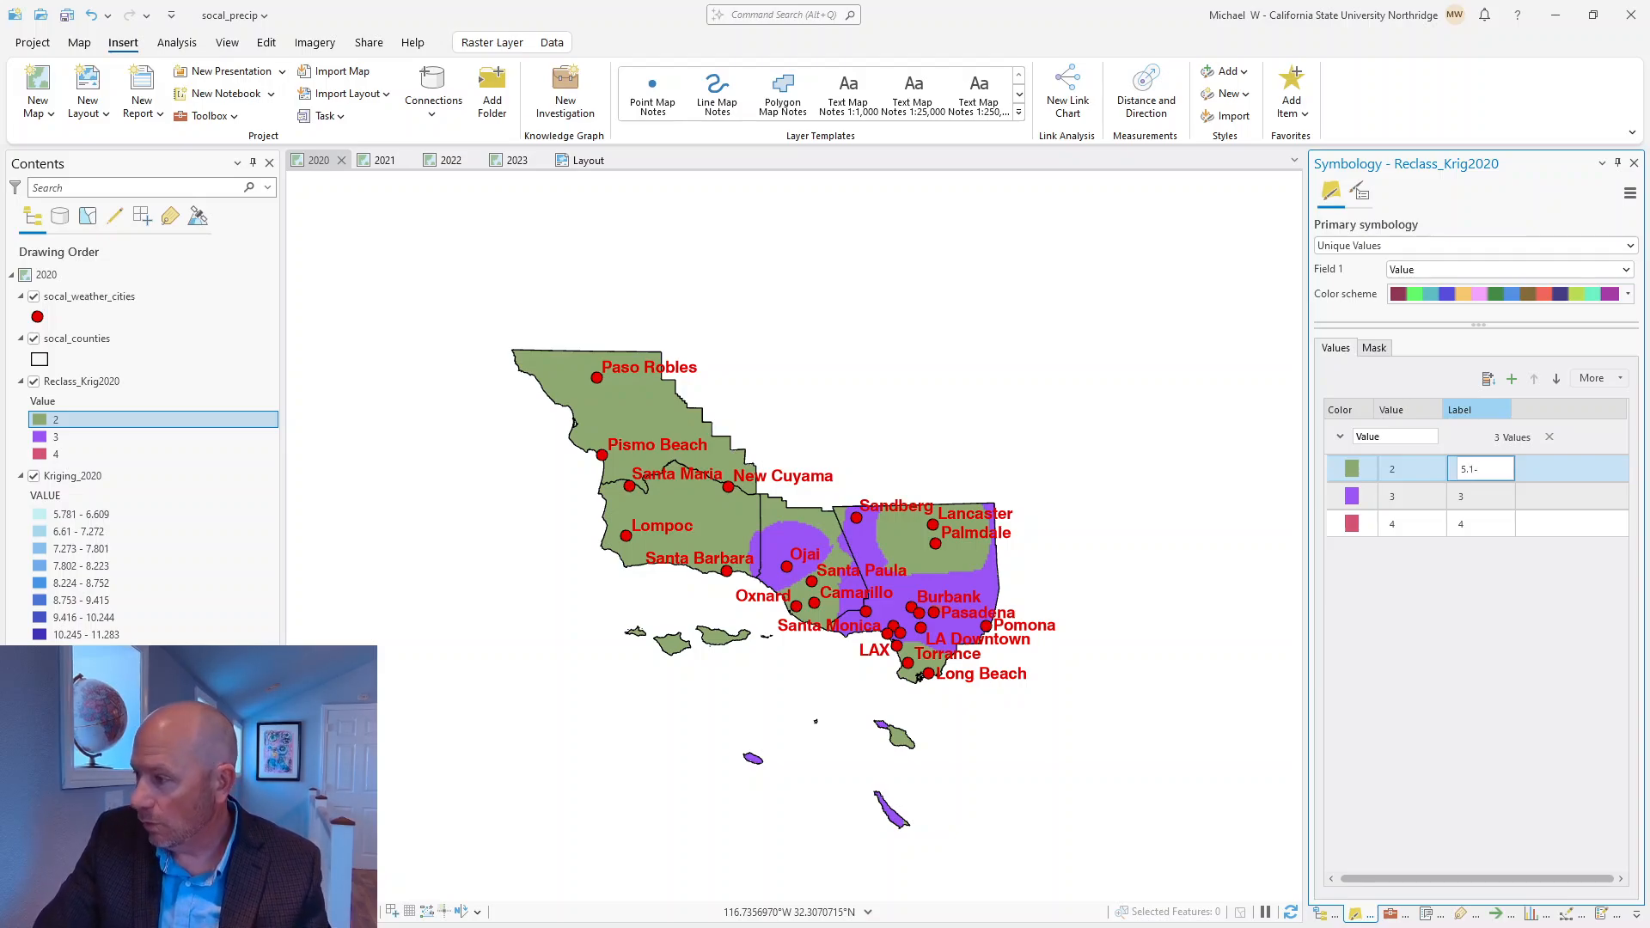
click(1467, 501)
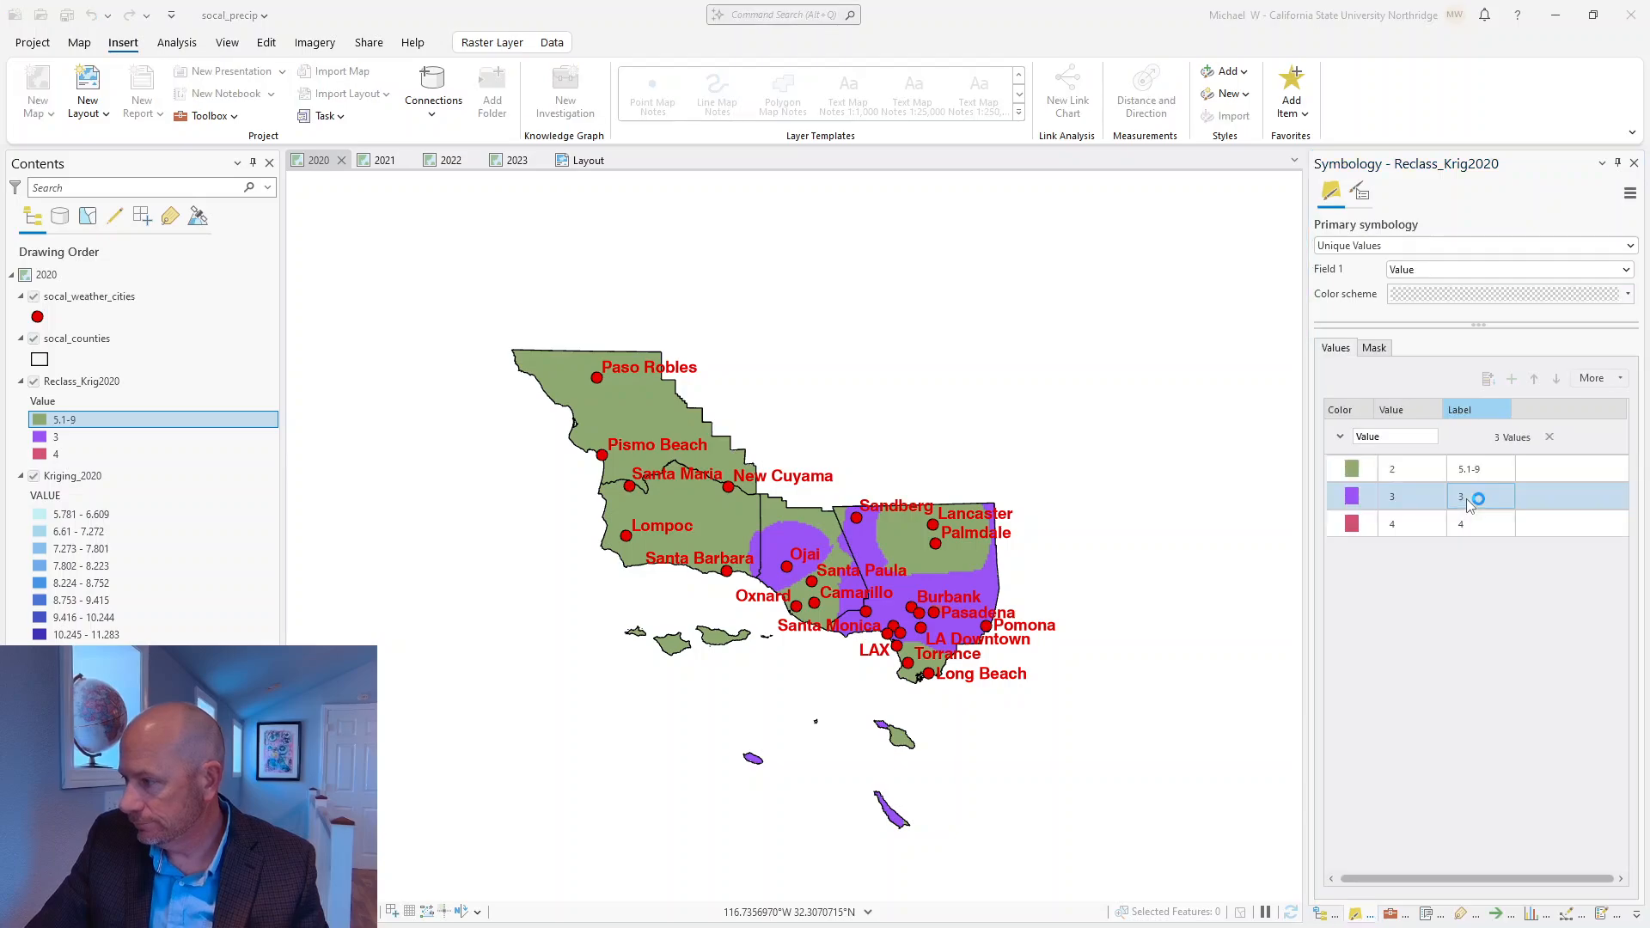
click(1477, 496)
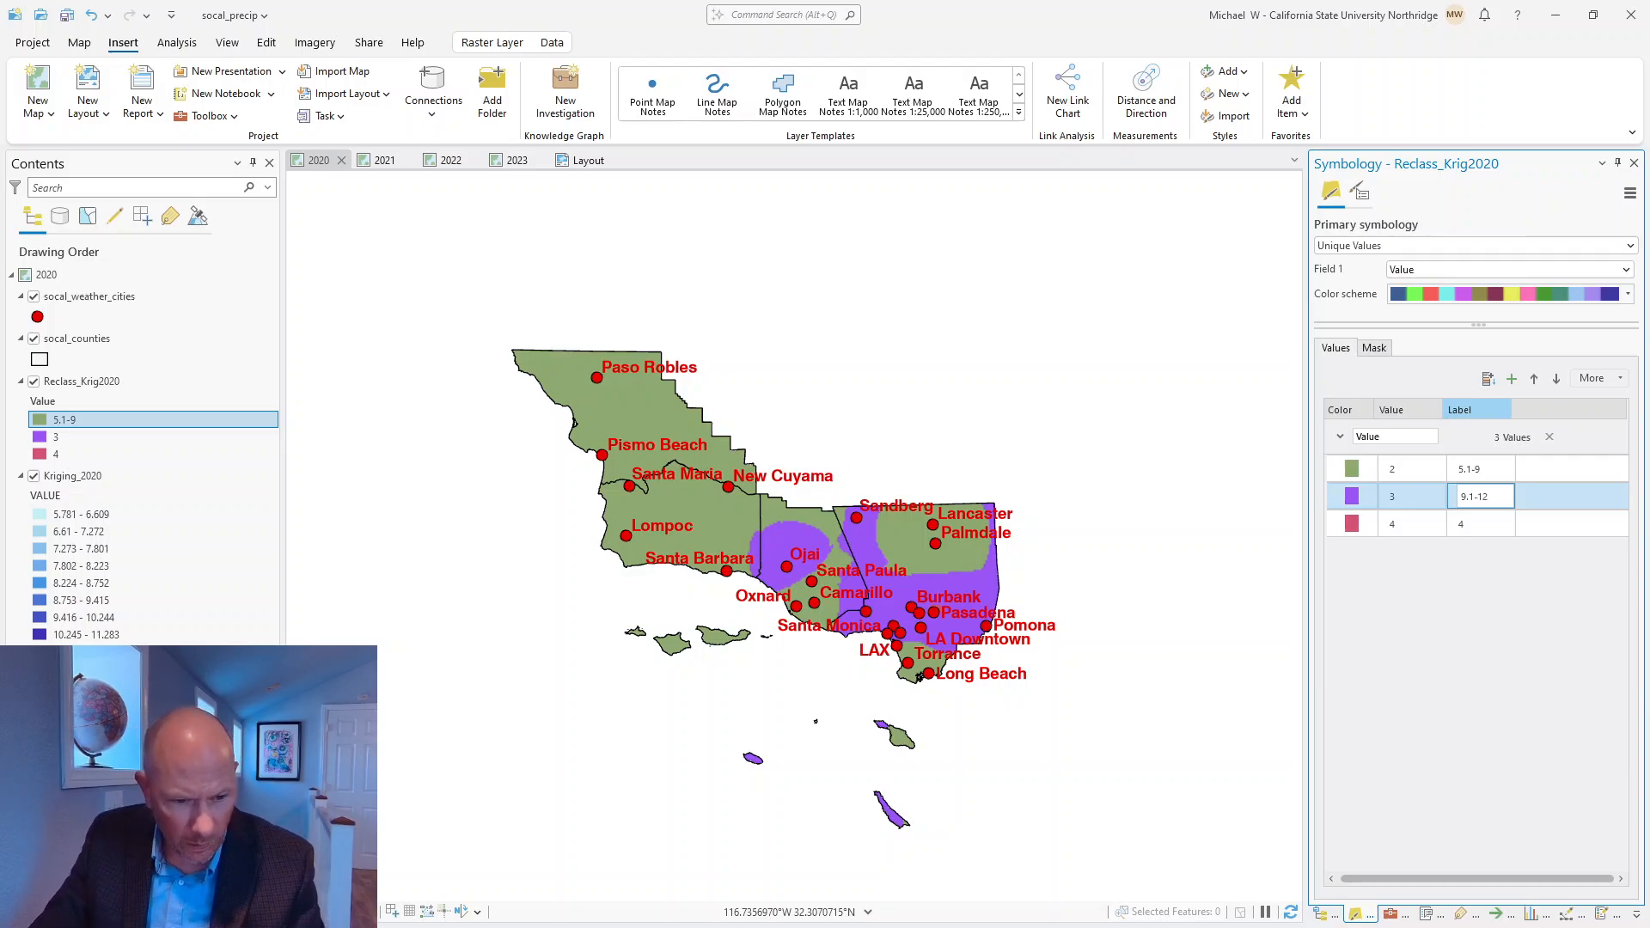
click(1463, 523)
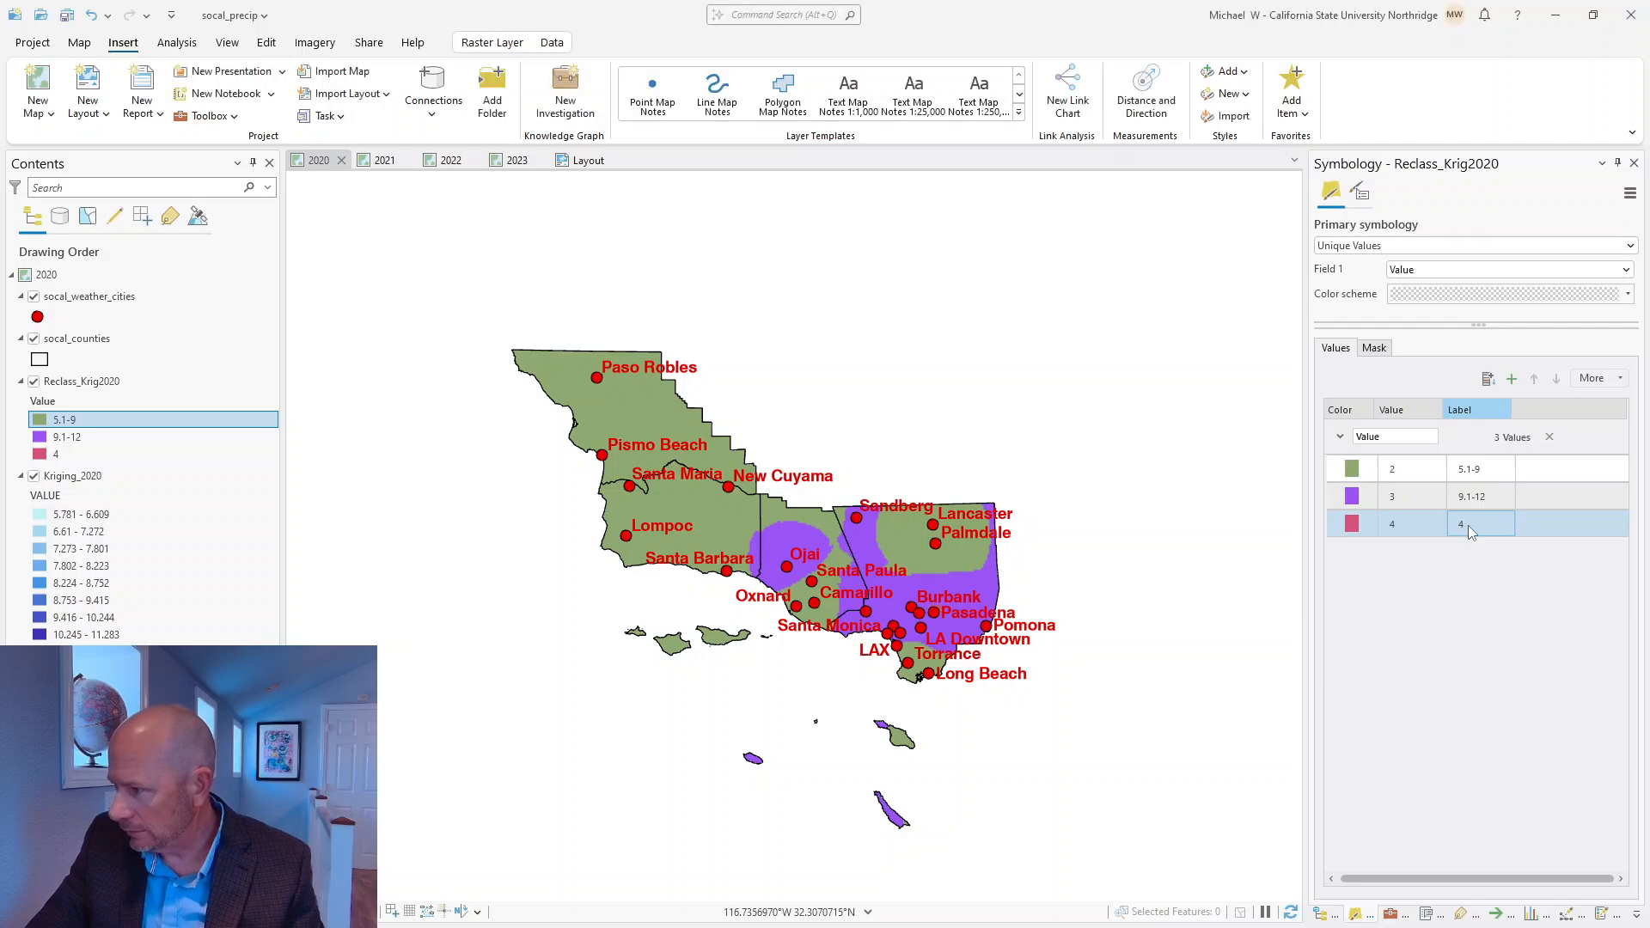
click(1463, 523)
text(12.1-15)
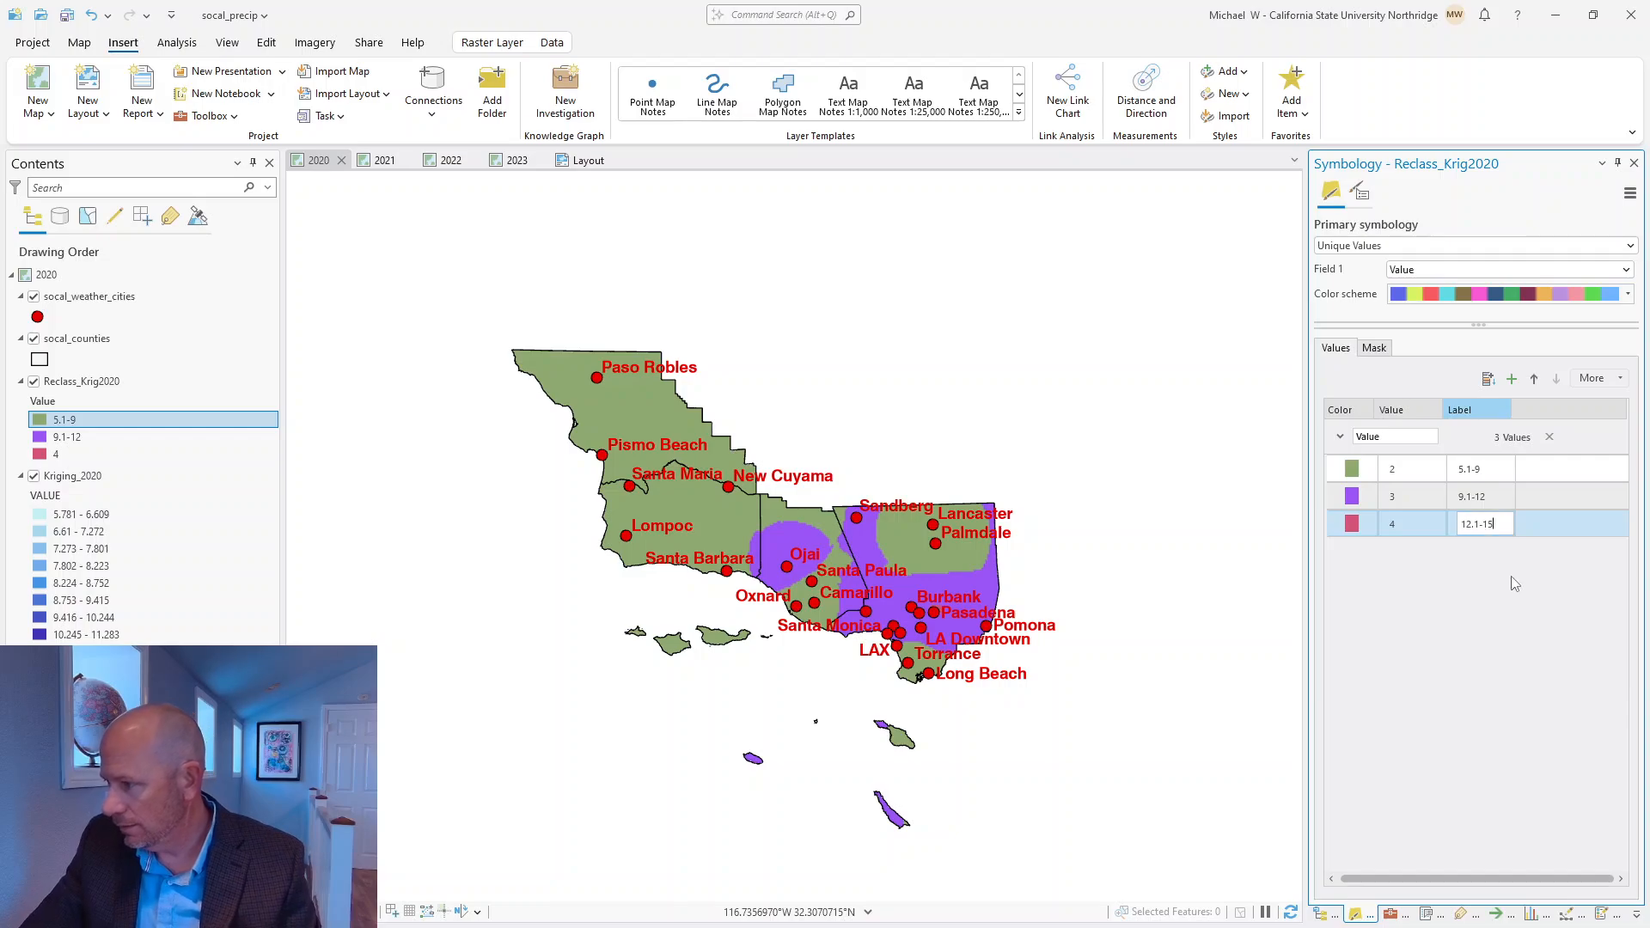
click(1497, 501)
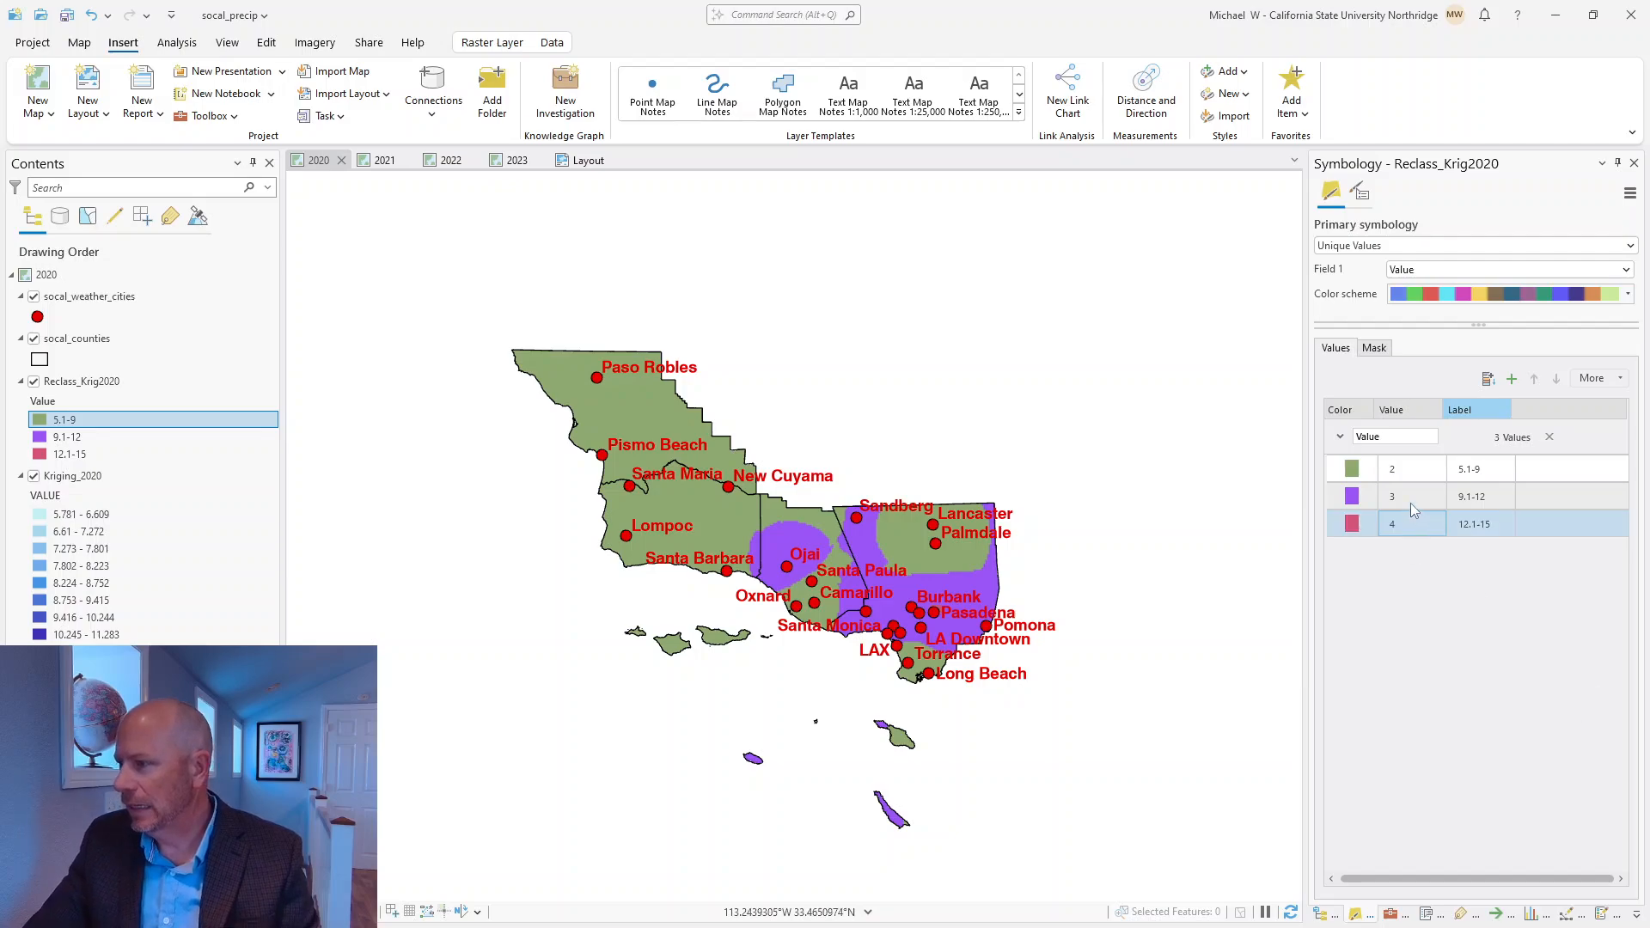
Switch to the Word document with the list of precipitation ranges
click(1356, 483)
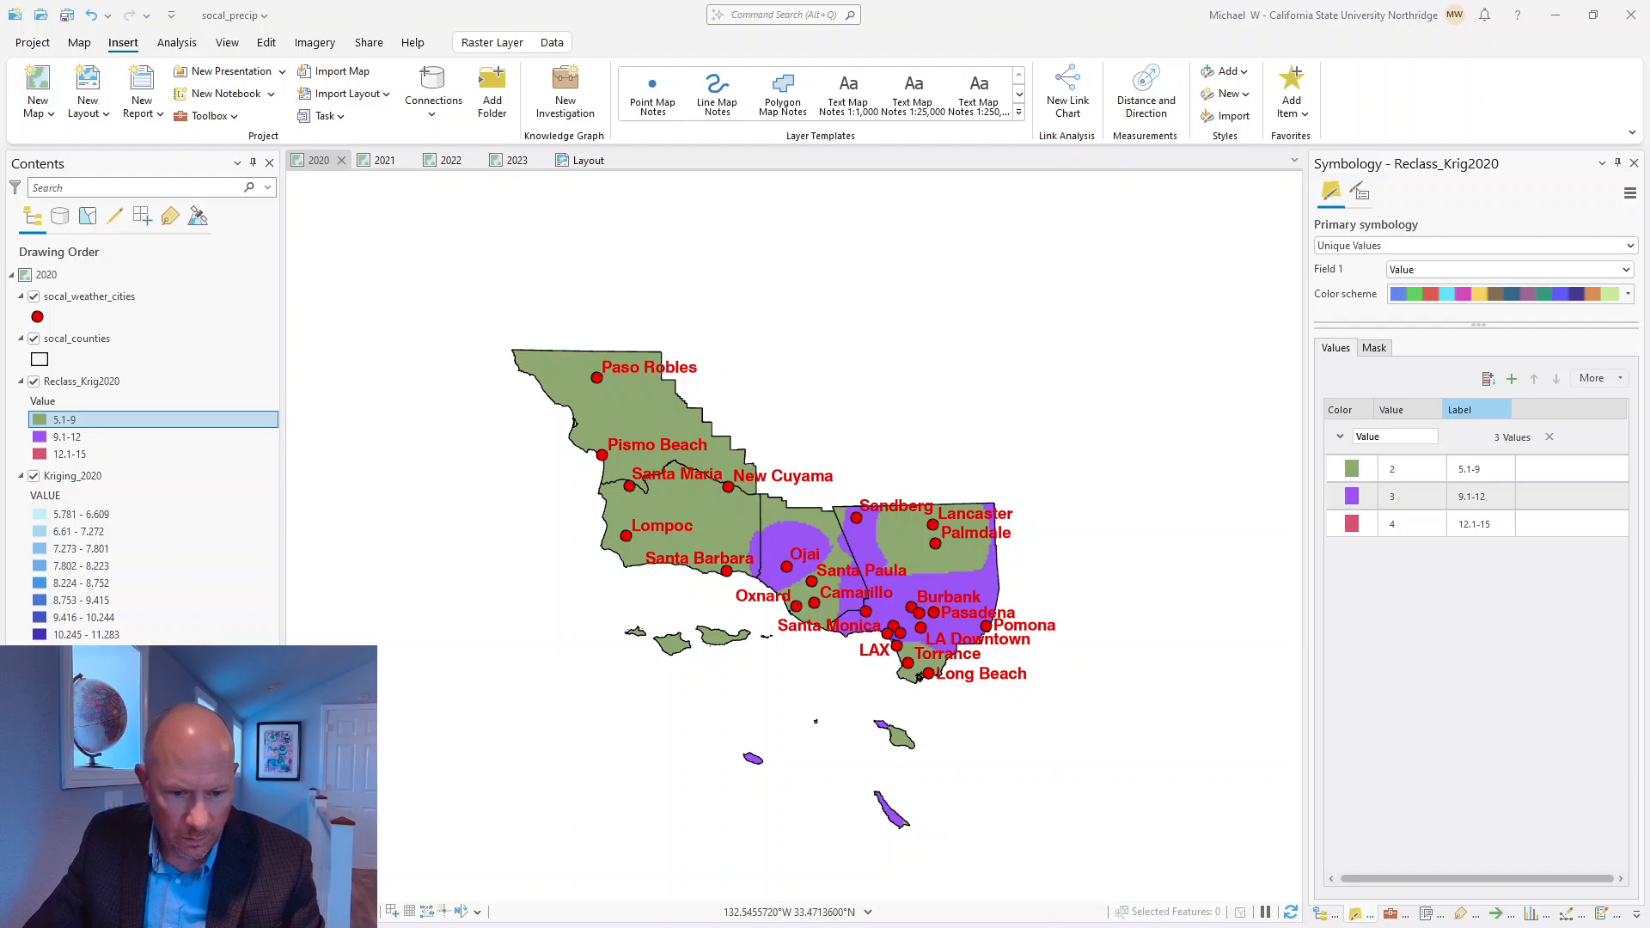
key(alt+Tab)
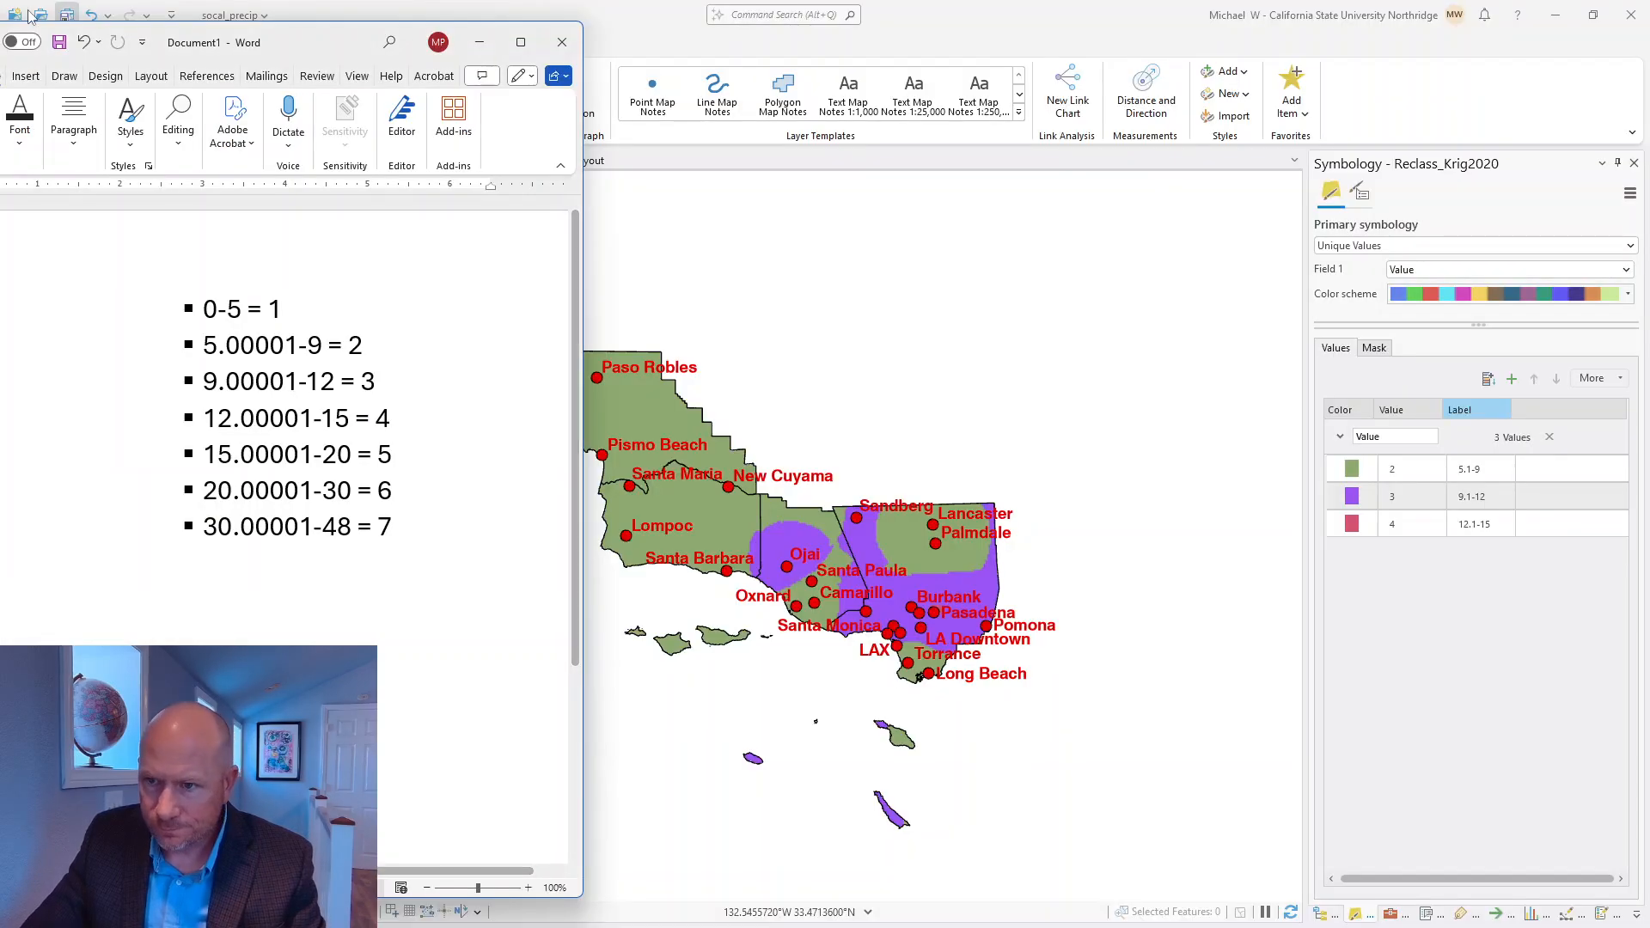
Below the precipitation ranges, list the RGB colors 1 = 241,238,246; 2 = 208,209,230; 3 = 166,189,219; 4 = 116,189,219; 5 = 54,144,192; 6 = 5,112,176; 7 = 3,78,123
click(422, 510)
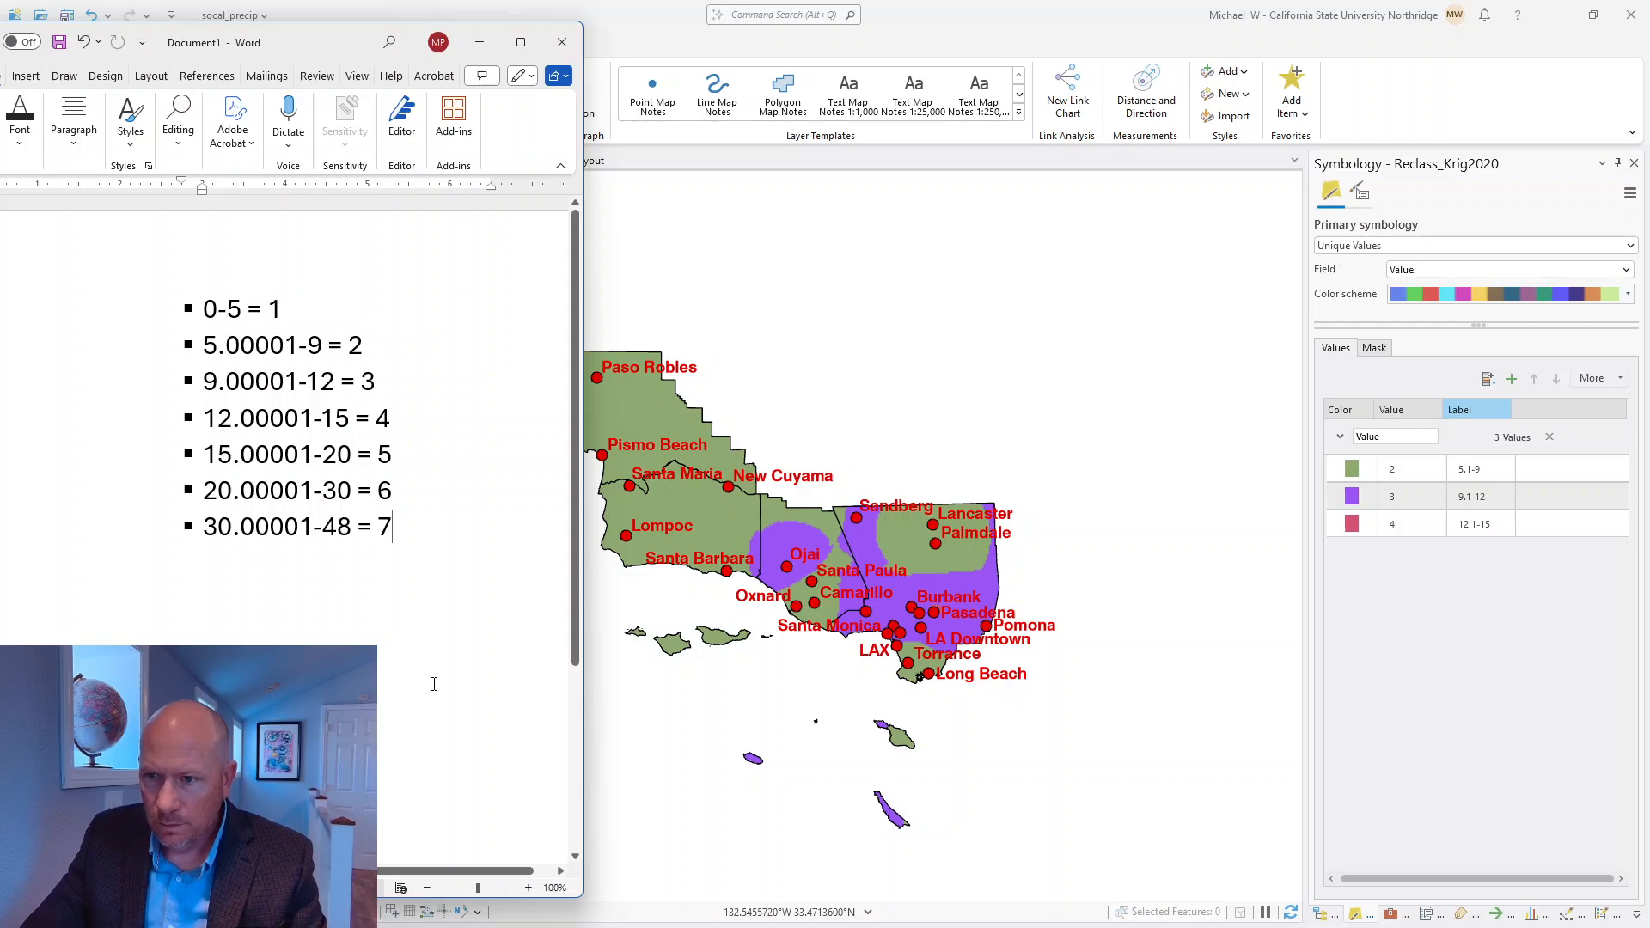
key(Return)
key(Return)
key(Return)
key(Return)
key(Return)
key(Return)
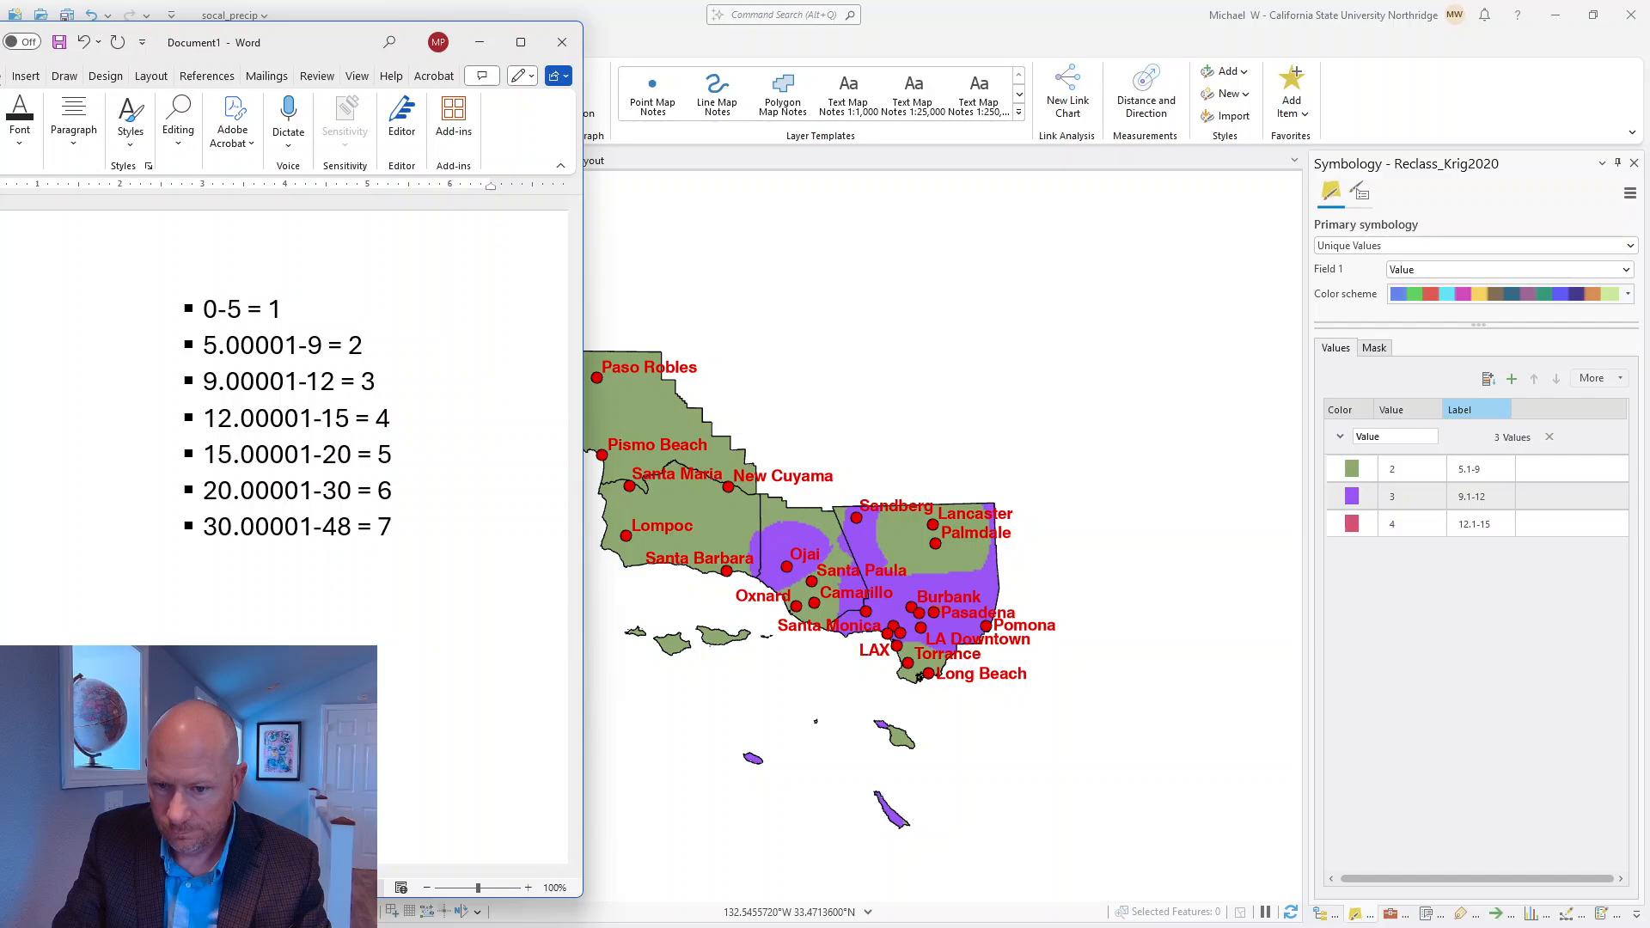
text(1 = 241,238,246 2 = 208,209,230 3 = 166,189,219 4 = 116,189,219 5 = 54,144,192 6 = 5, 112, 176)
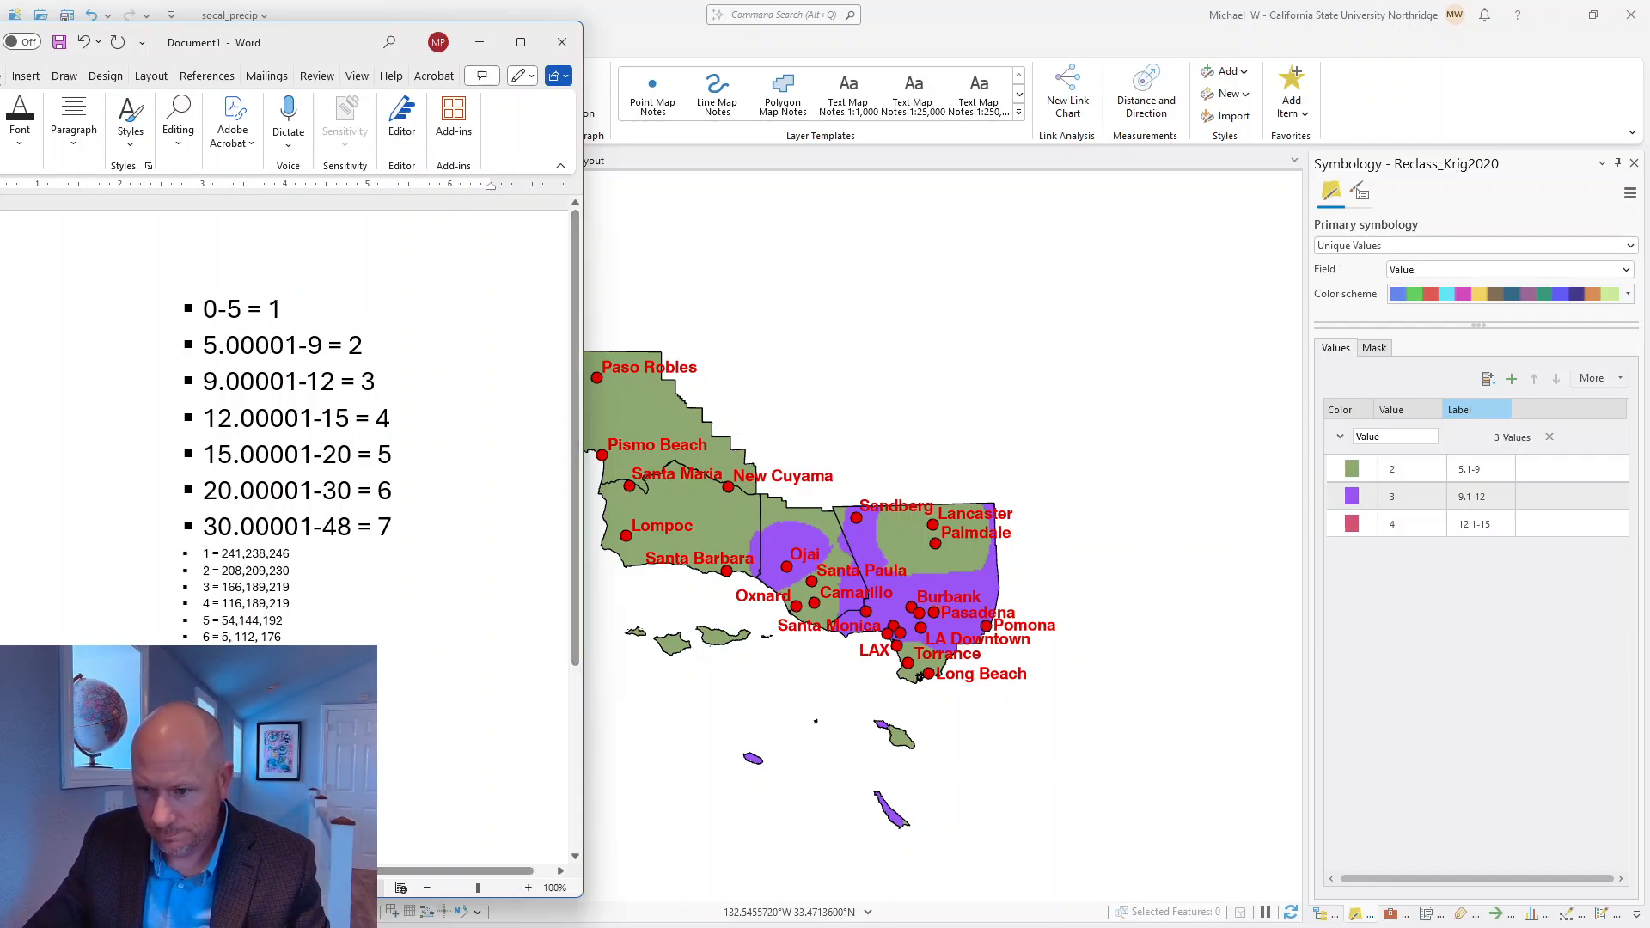
Set the font size of the whole RGB color list to 22
drag(204, 554, 296, 645)
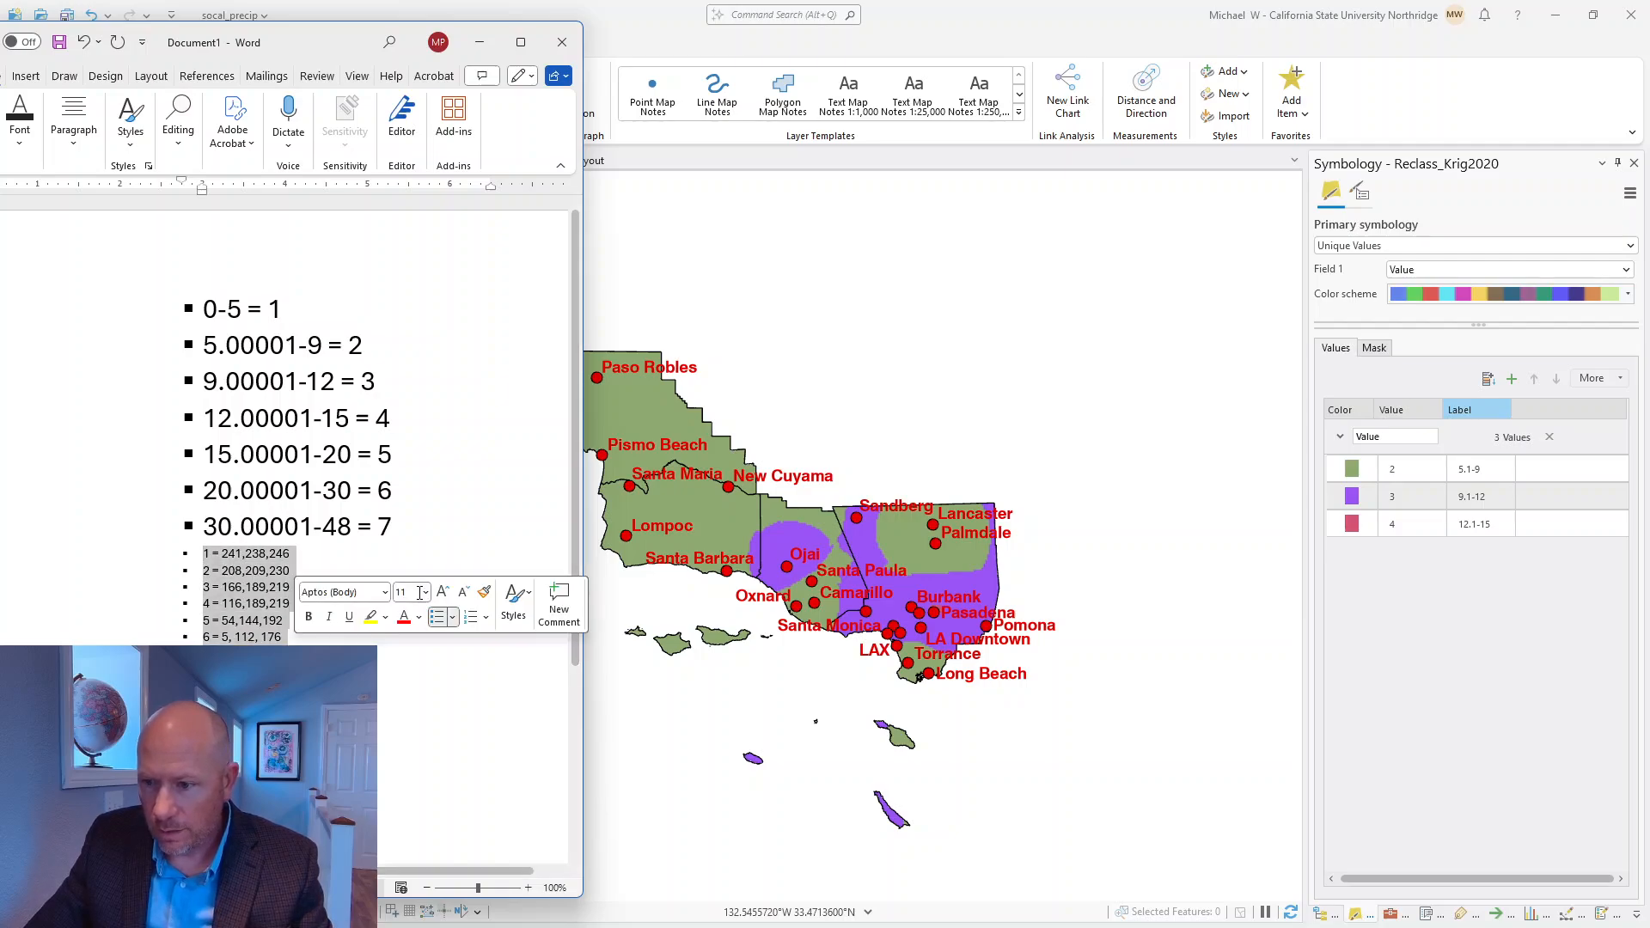
click(427, 593)
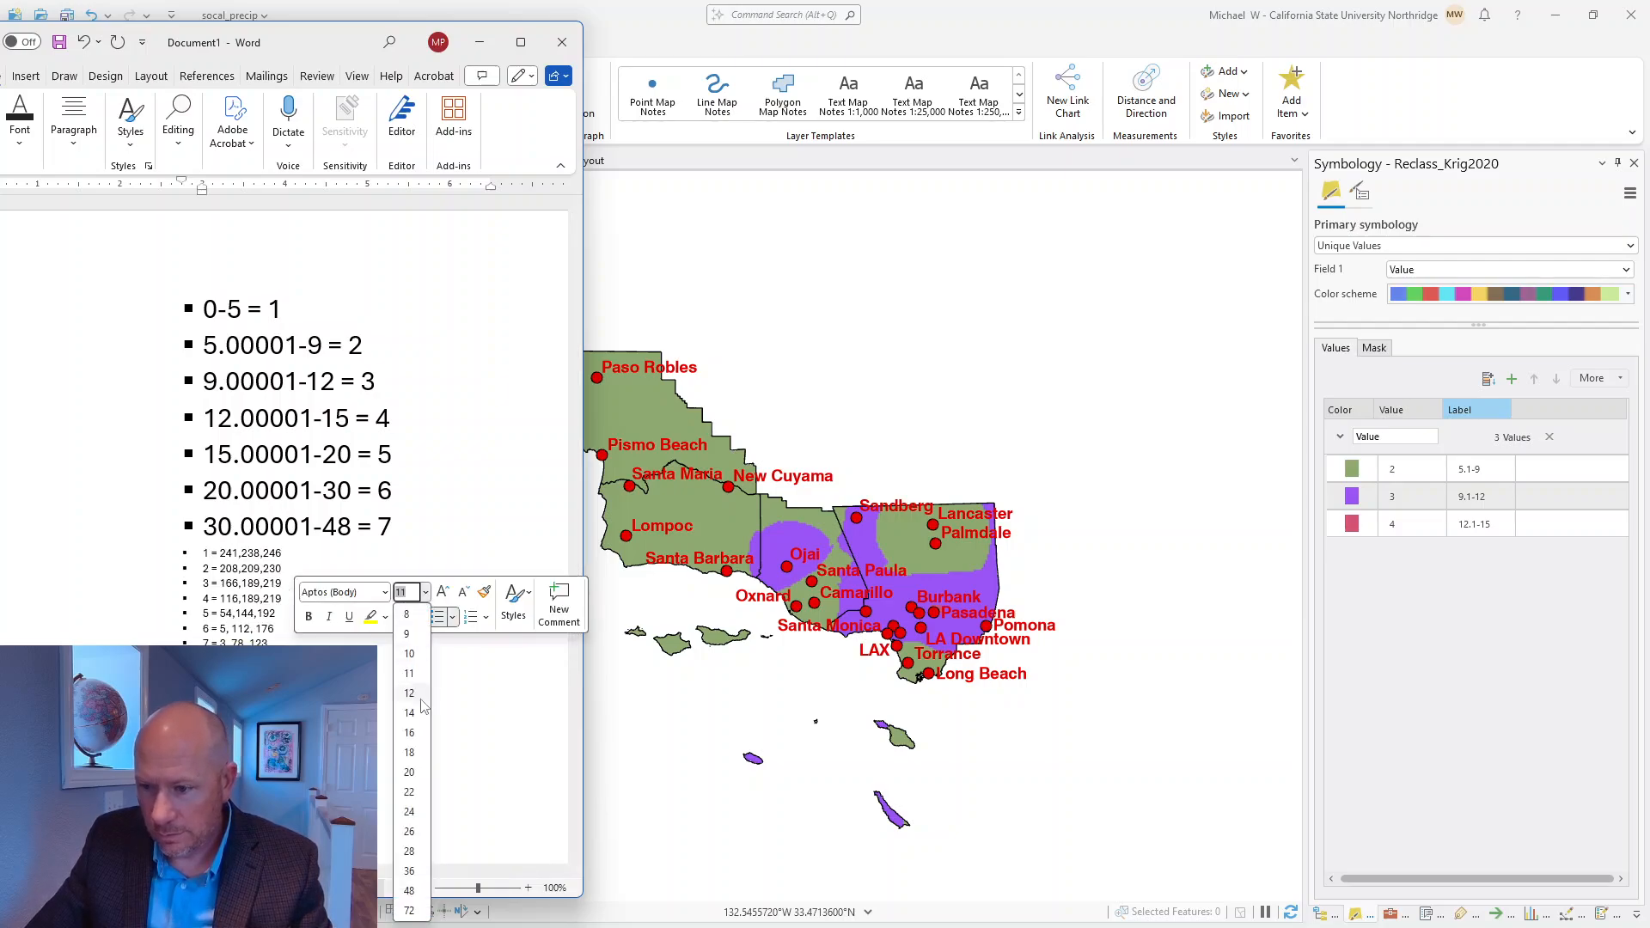
click(409, 791)
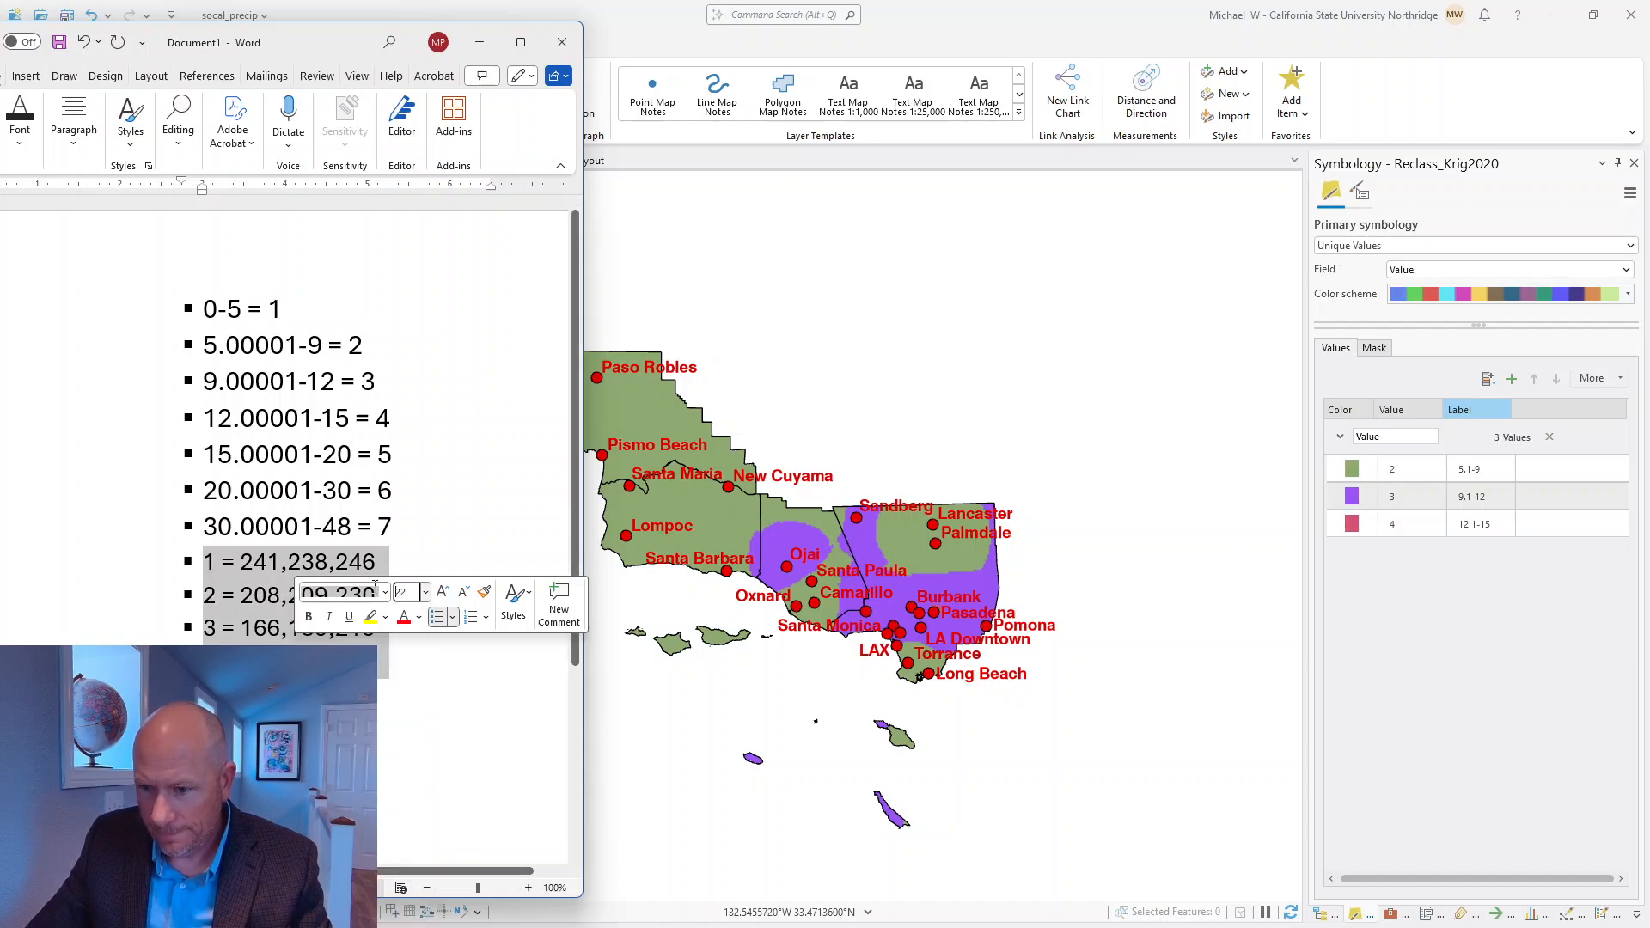
Insert an unbulleted line between the precipitation ranges and the RGB list reading "Color for legend"
click(414, 526)
key(Return)
key(BackSpace)
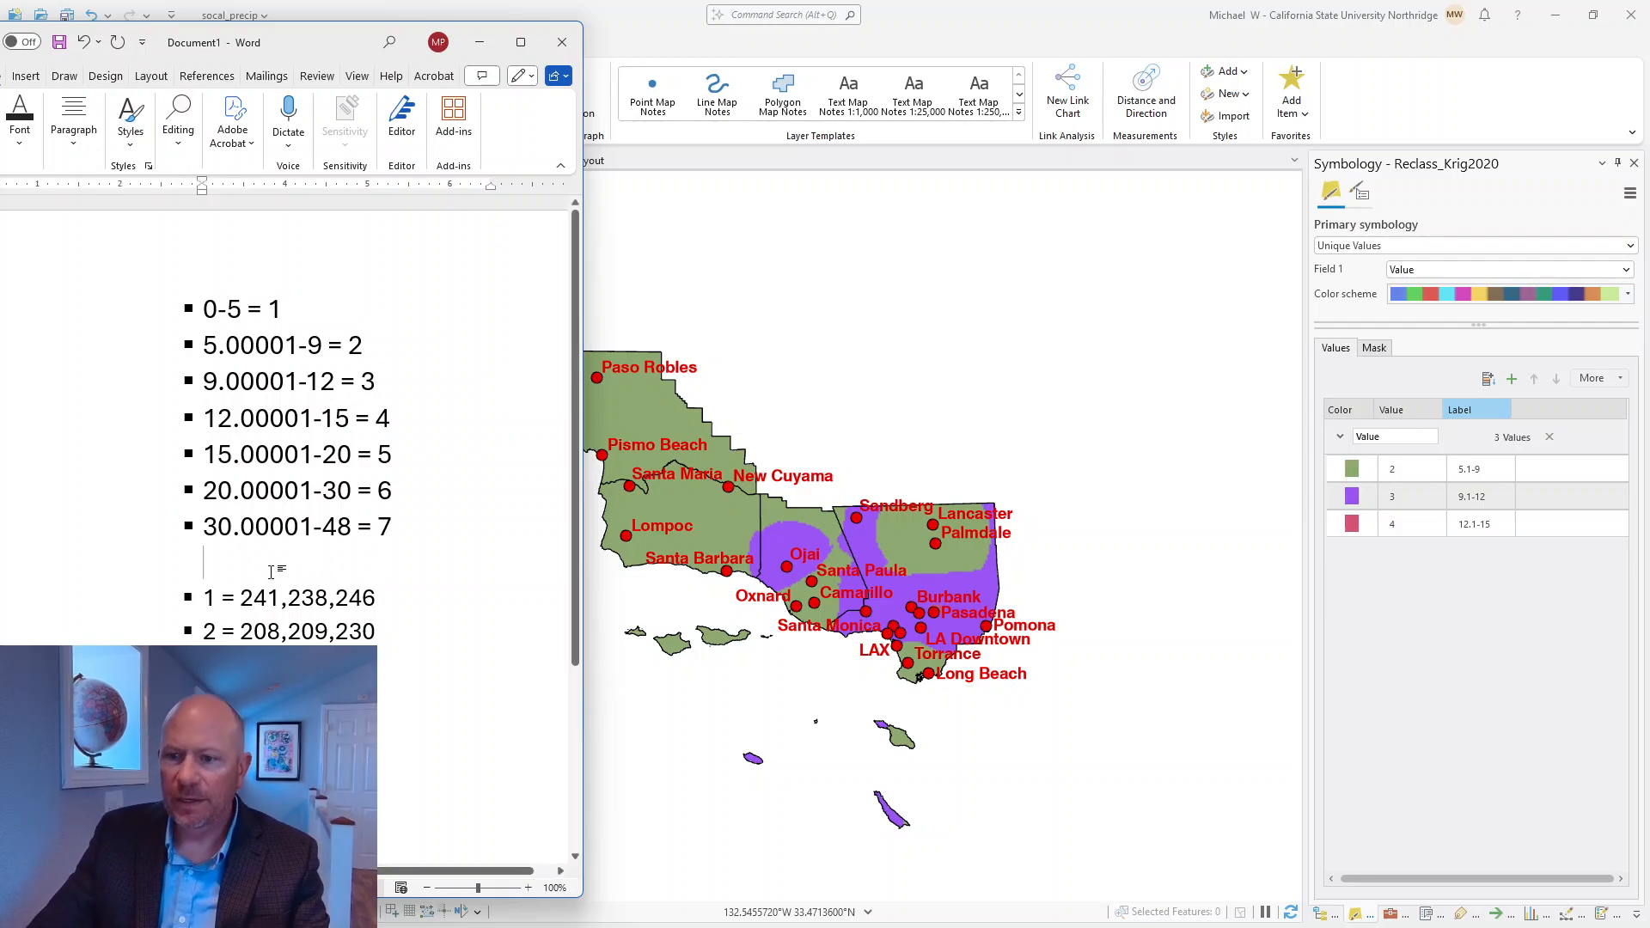
text(Color)
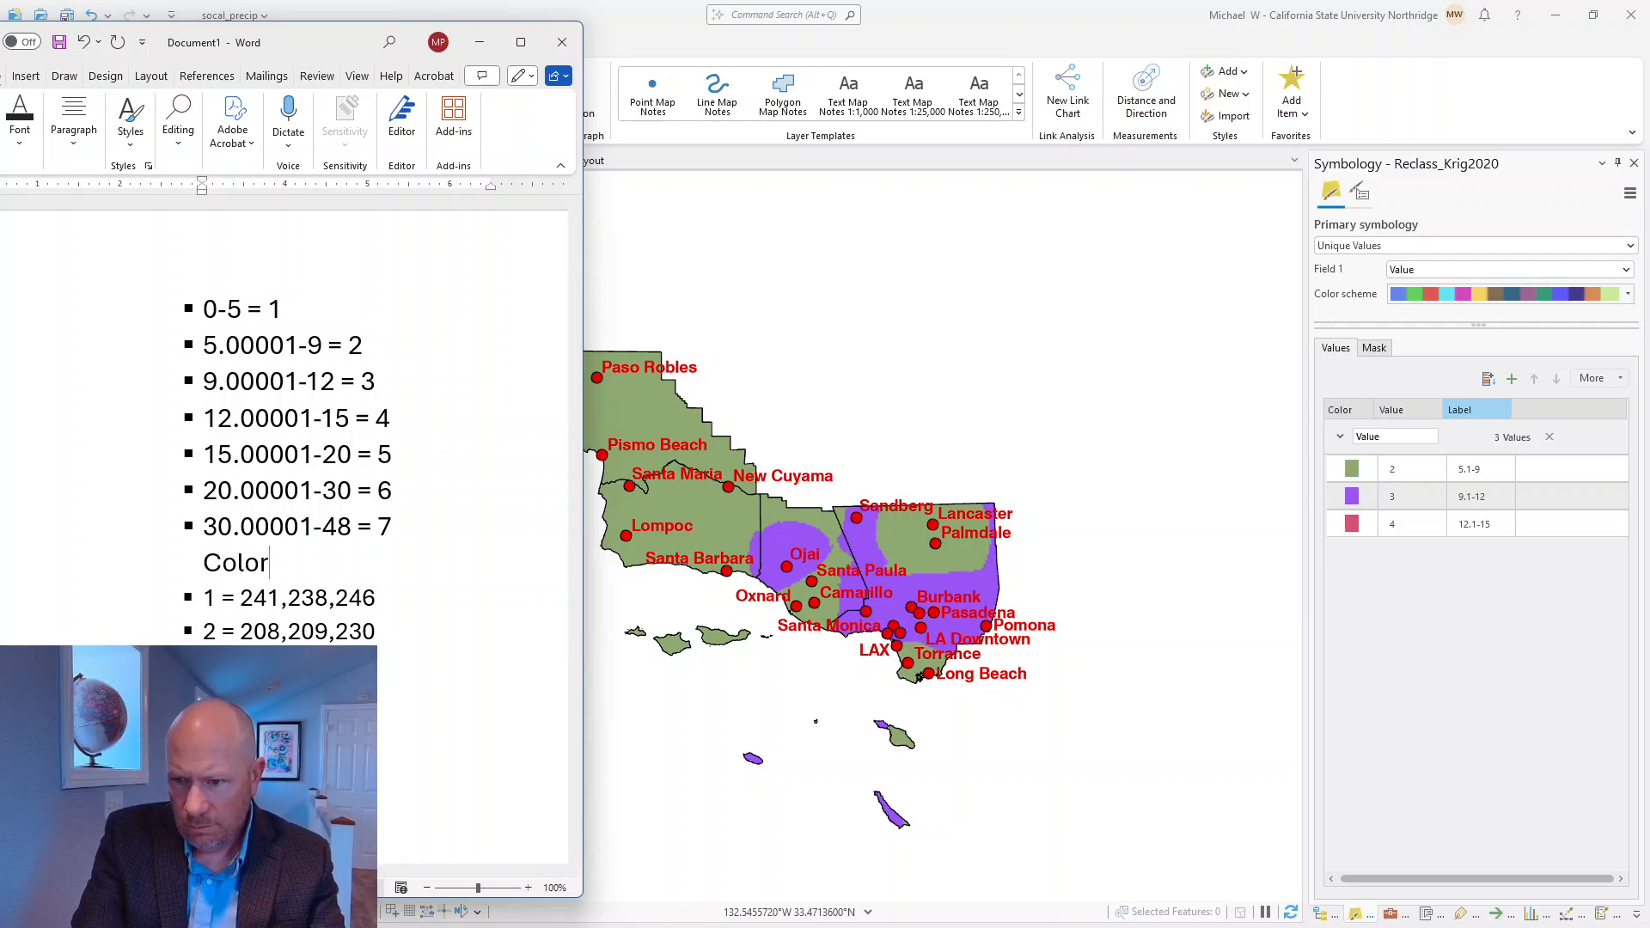
text( for )
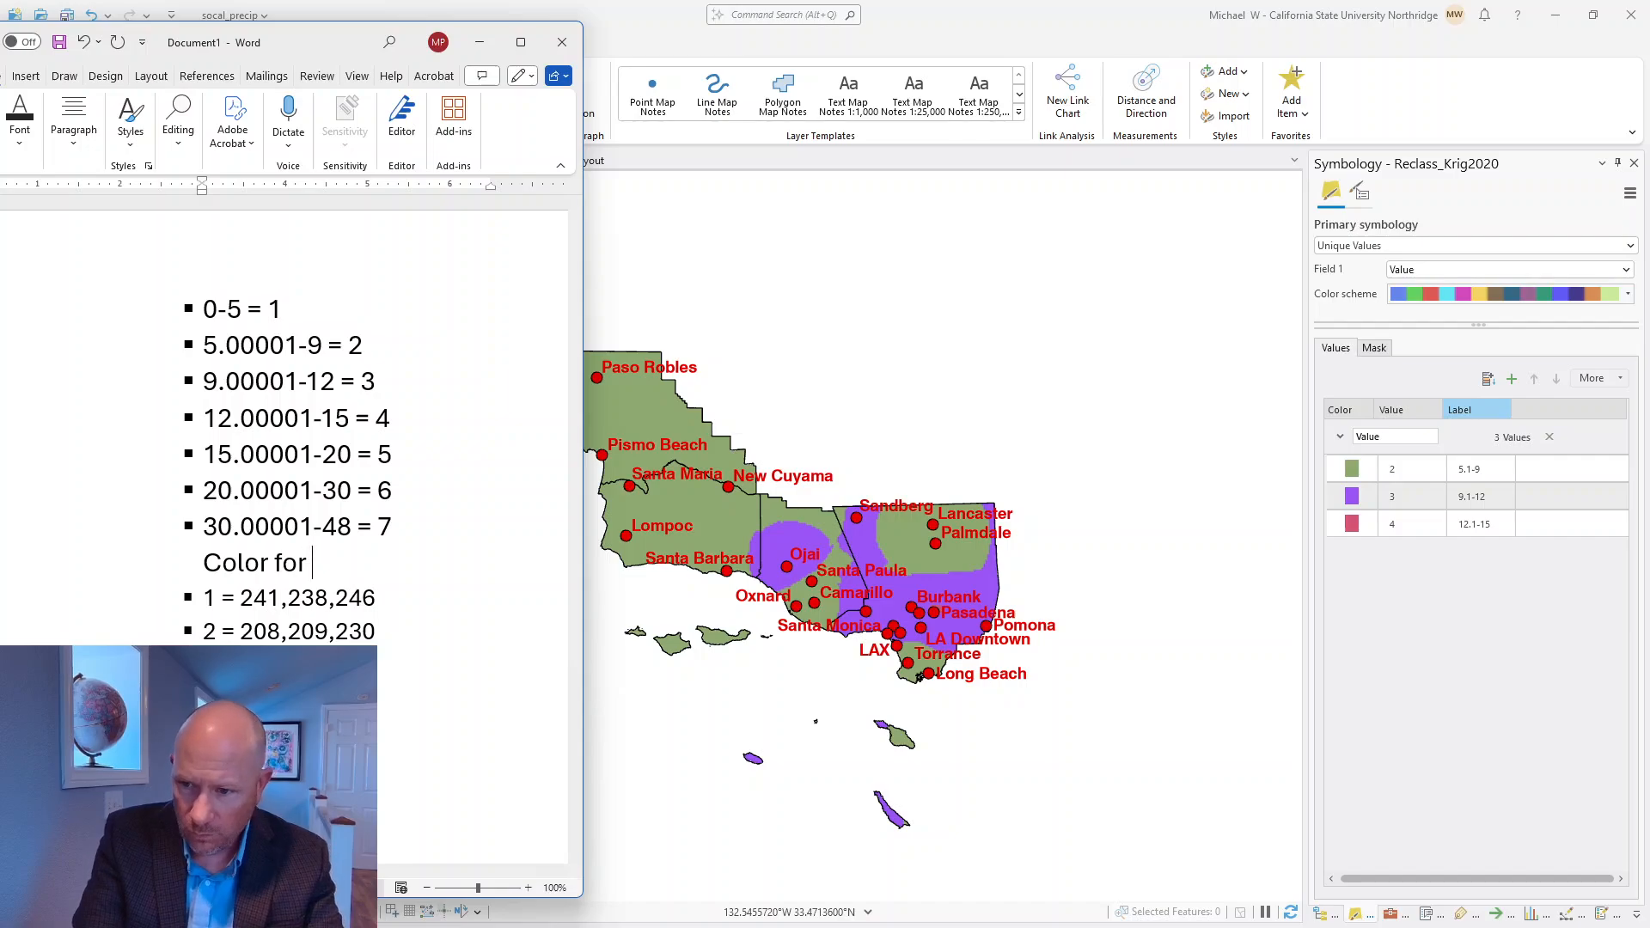
text(legend)
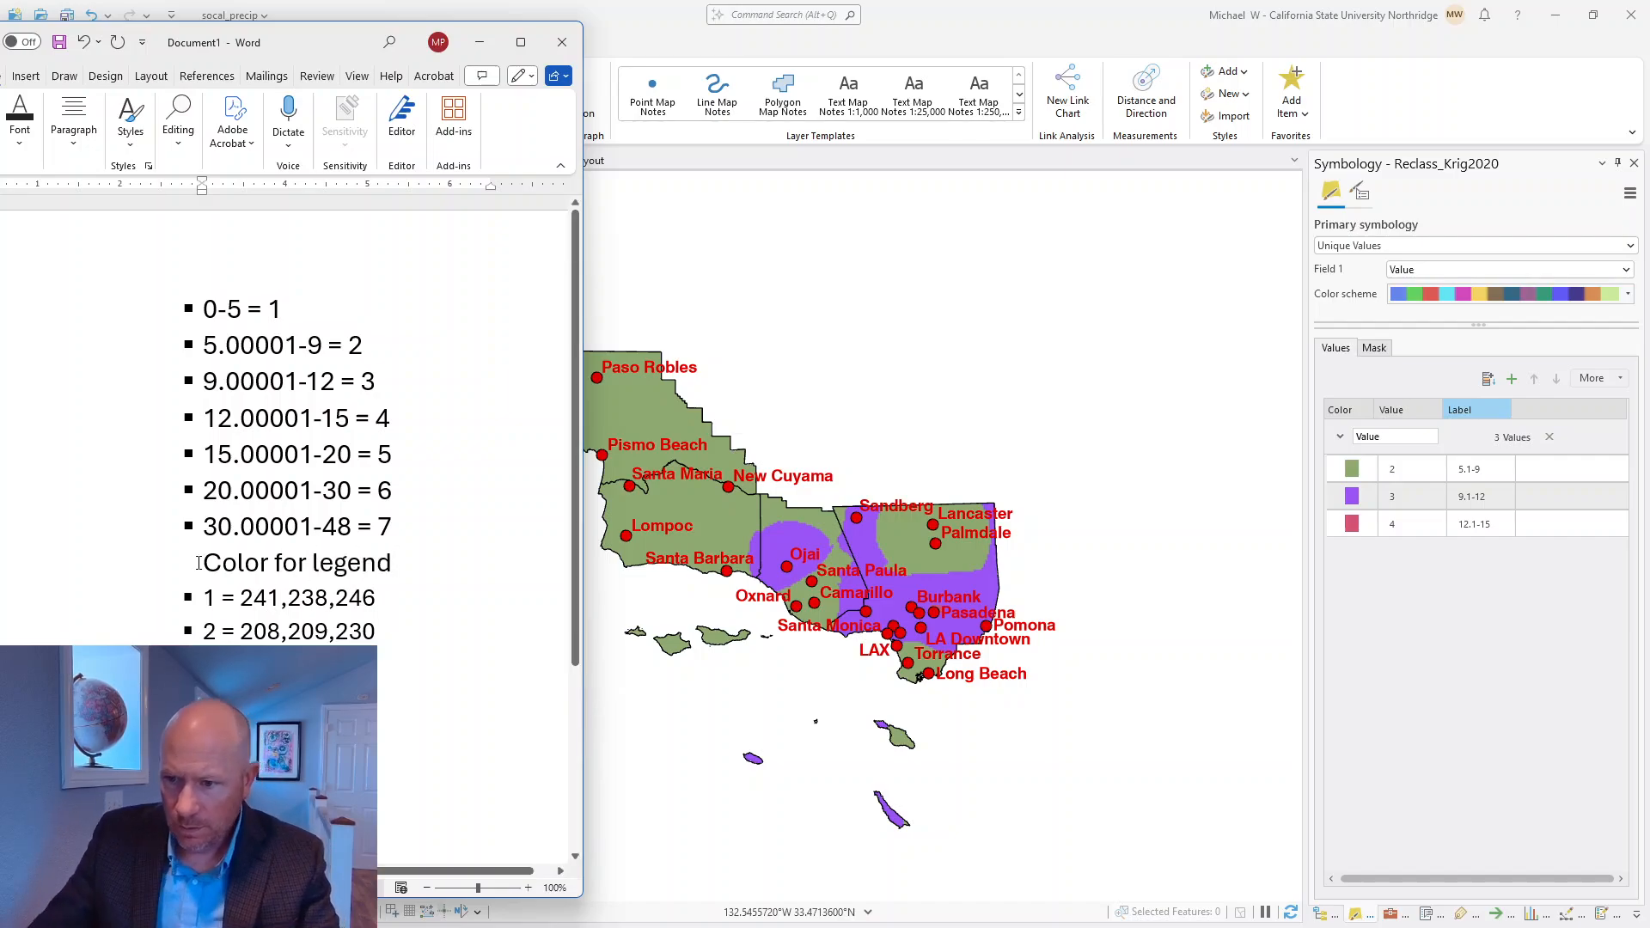
Make the "Color for legend" heading bold and insert a blank line above it
triple_click(425, 563)
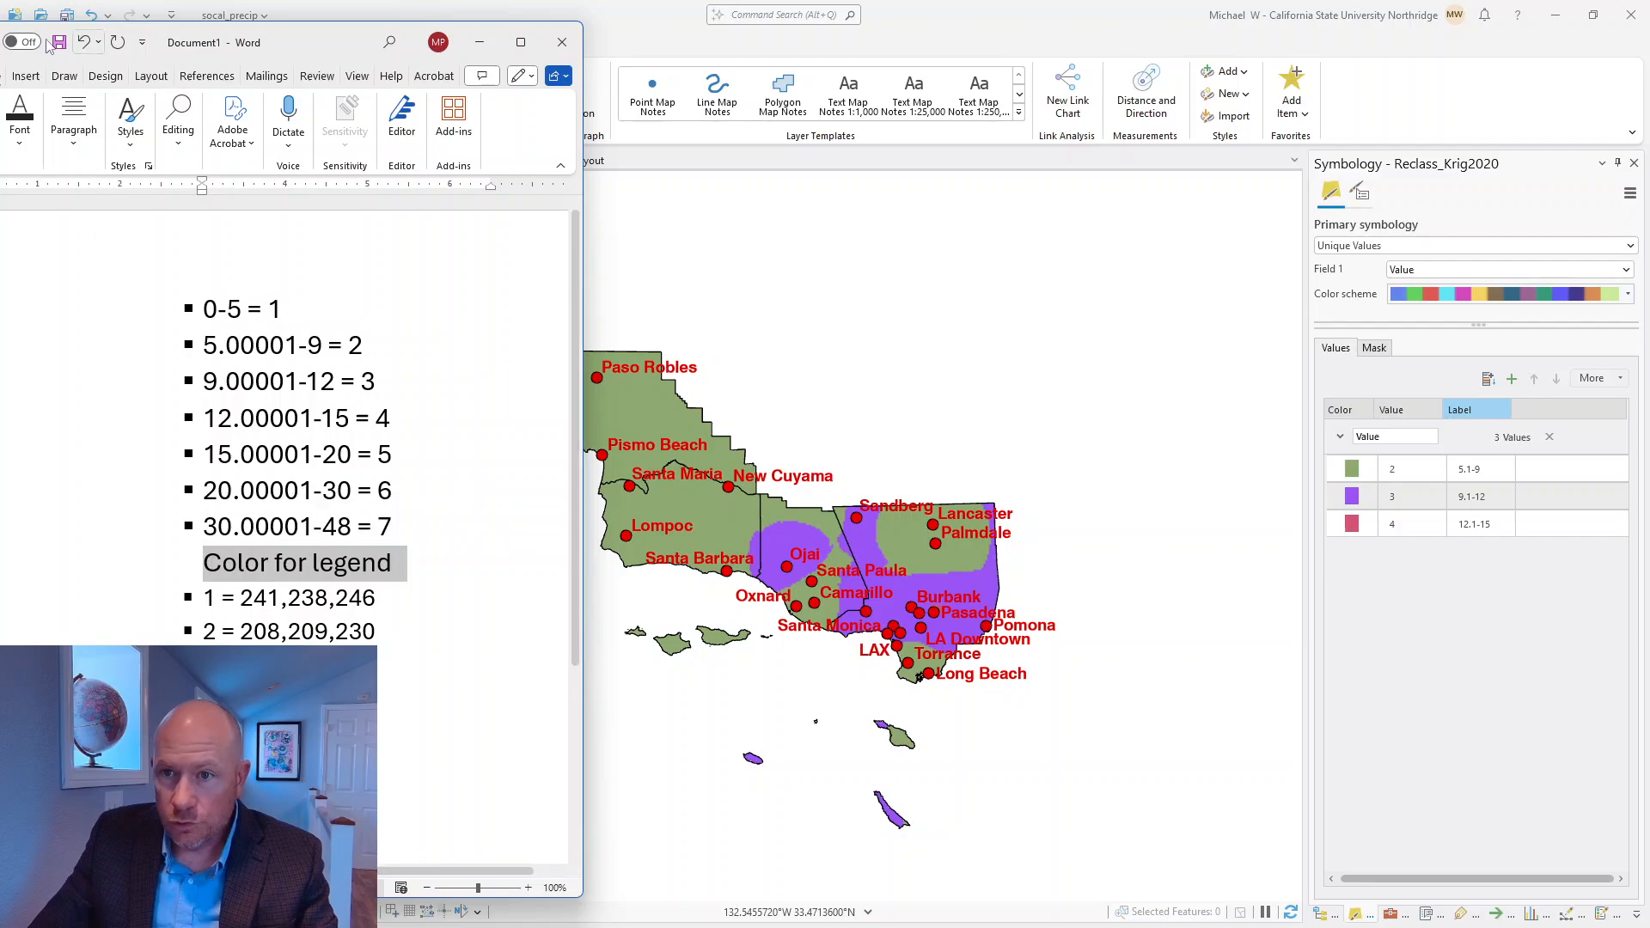
click(17, 146)
click(15, 217)
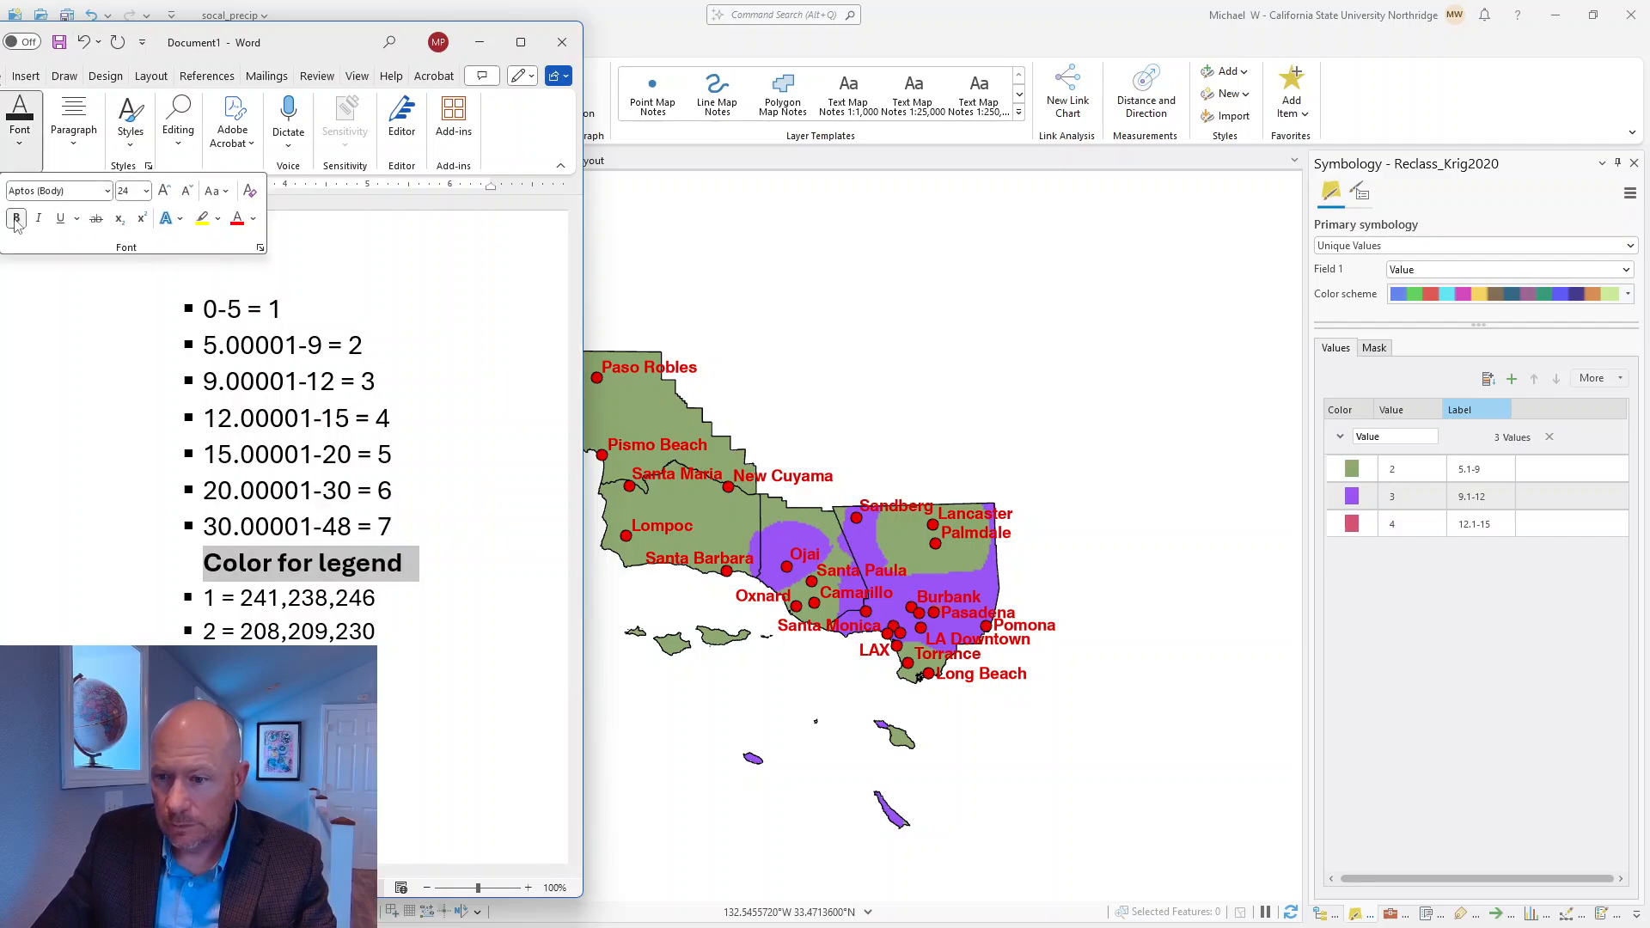
click(467, 557)
click(203, 566)
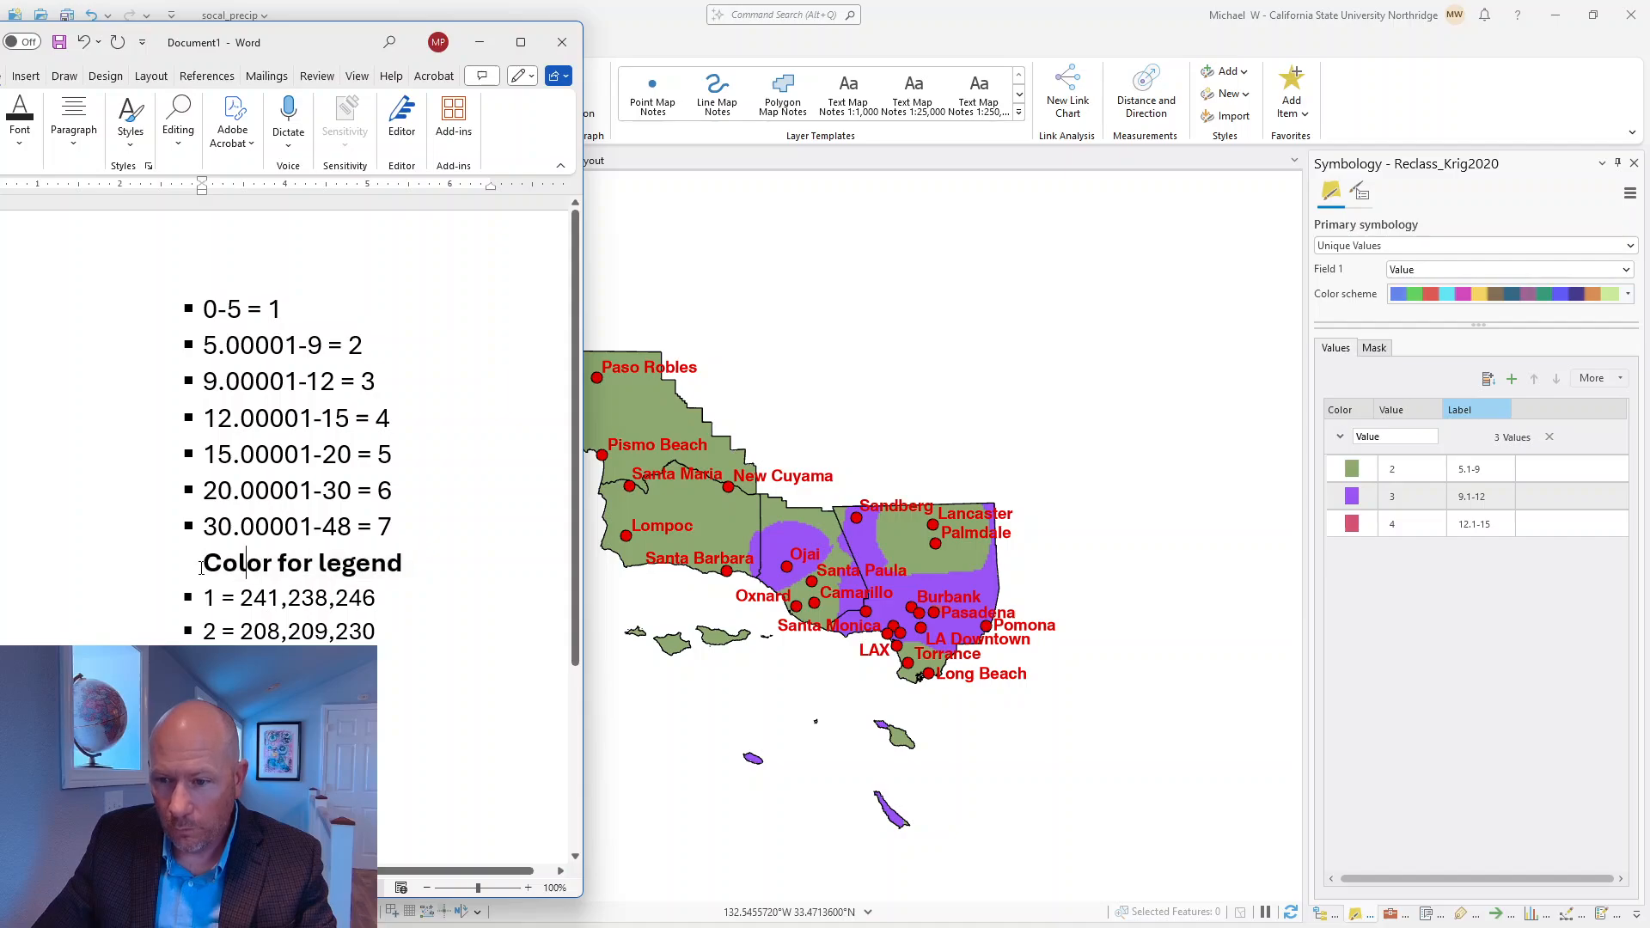
key(Return)
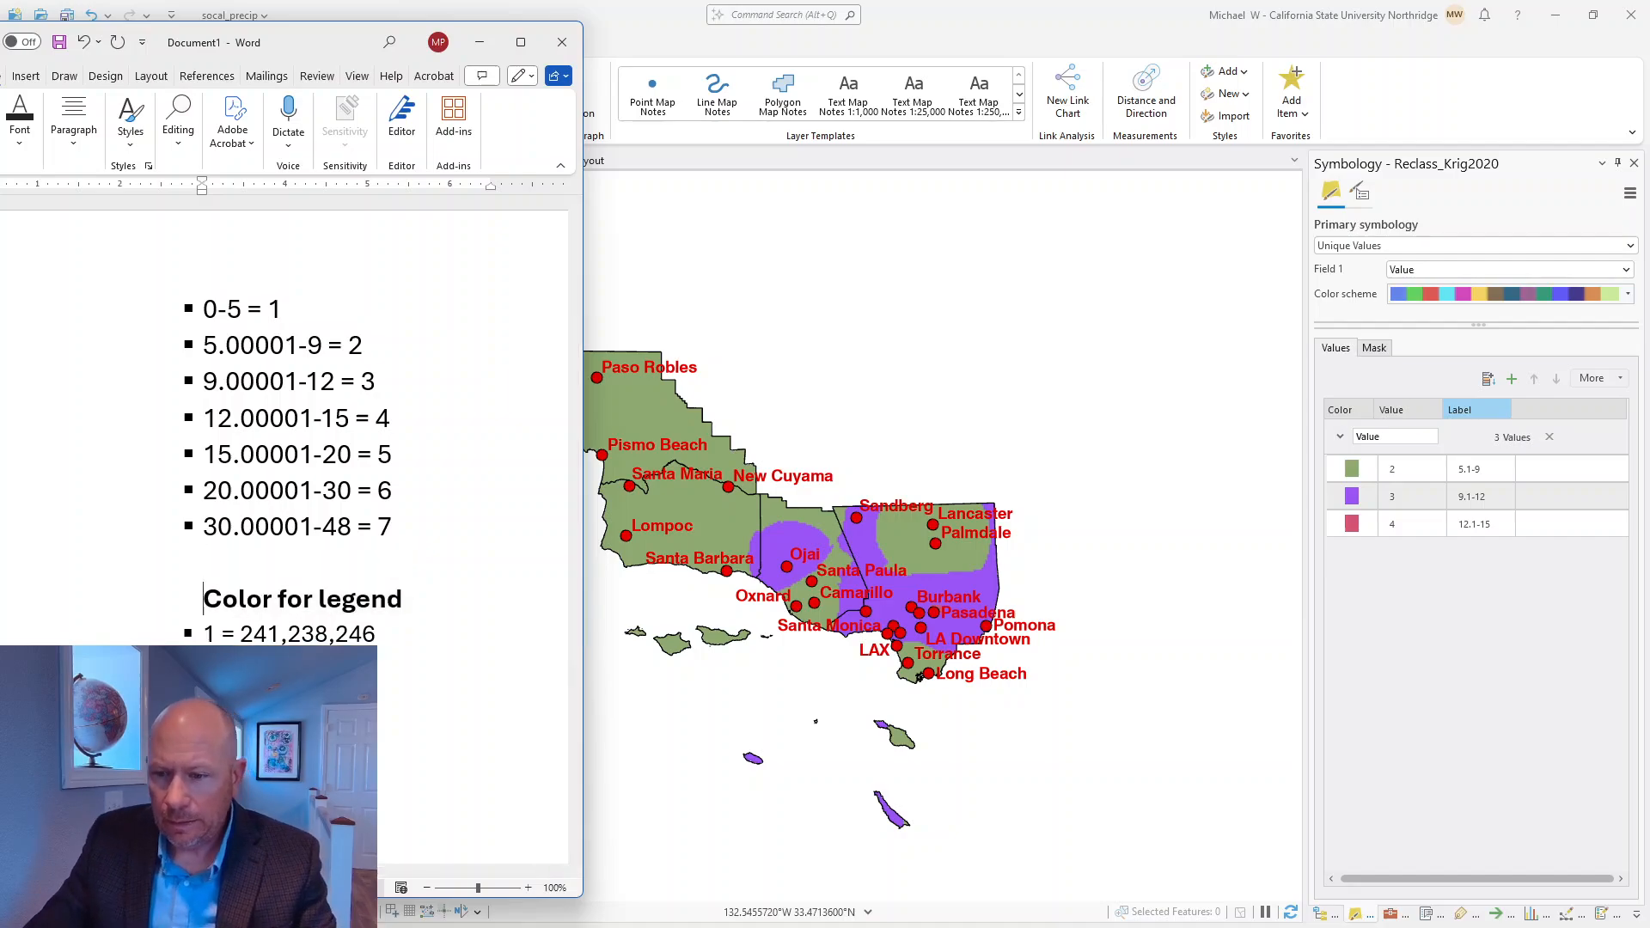
scroll(455, 591, down, 1)
scroll(454, 591, down, 2)
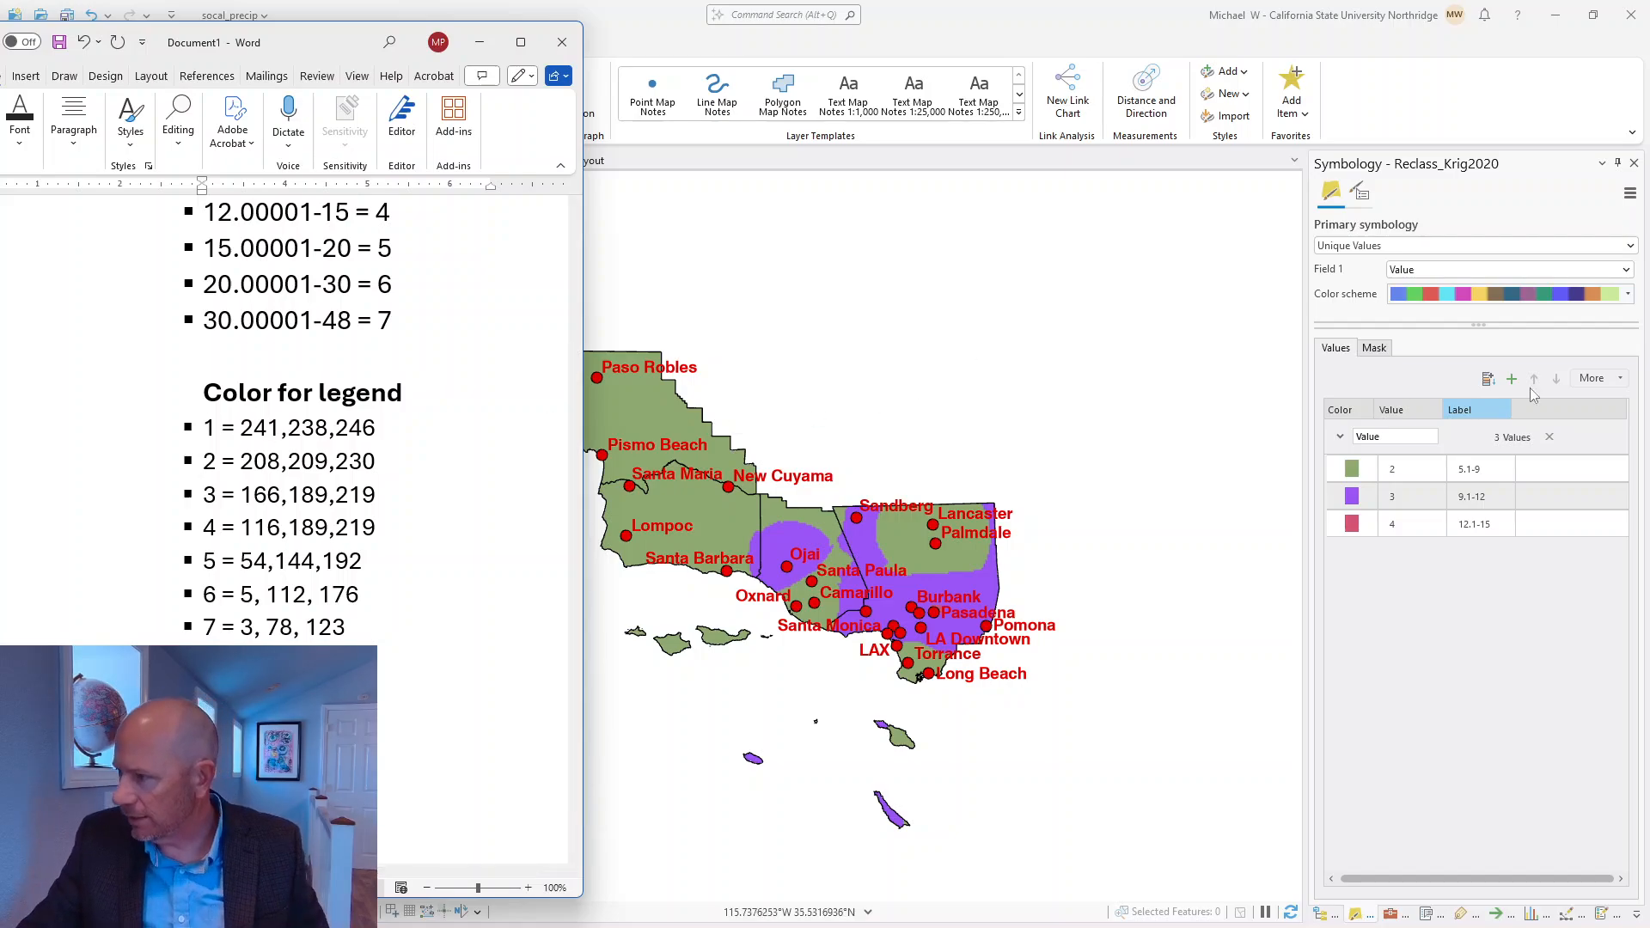
Apply the continuous color scheme running from pale cyan through blue to dark purple to Reclass_Krig2020
click(1627, 294)
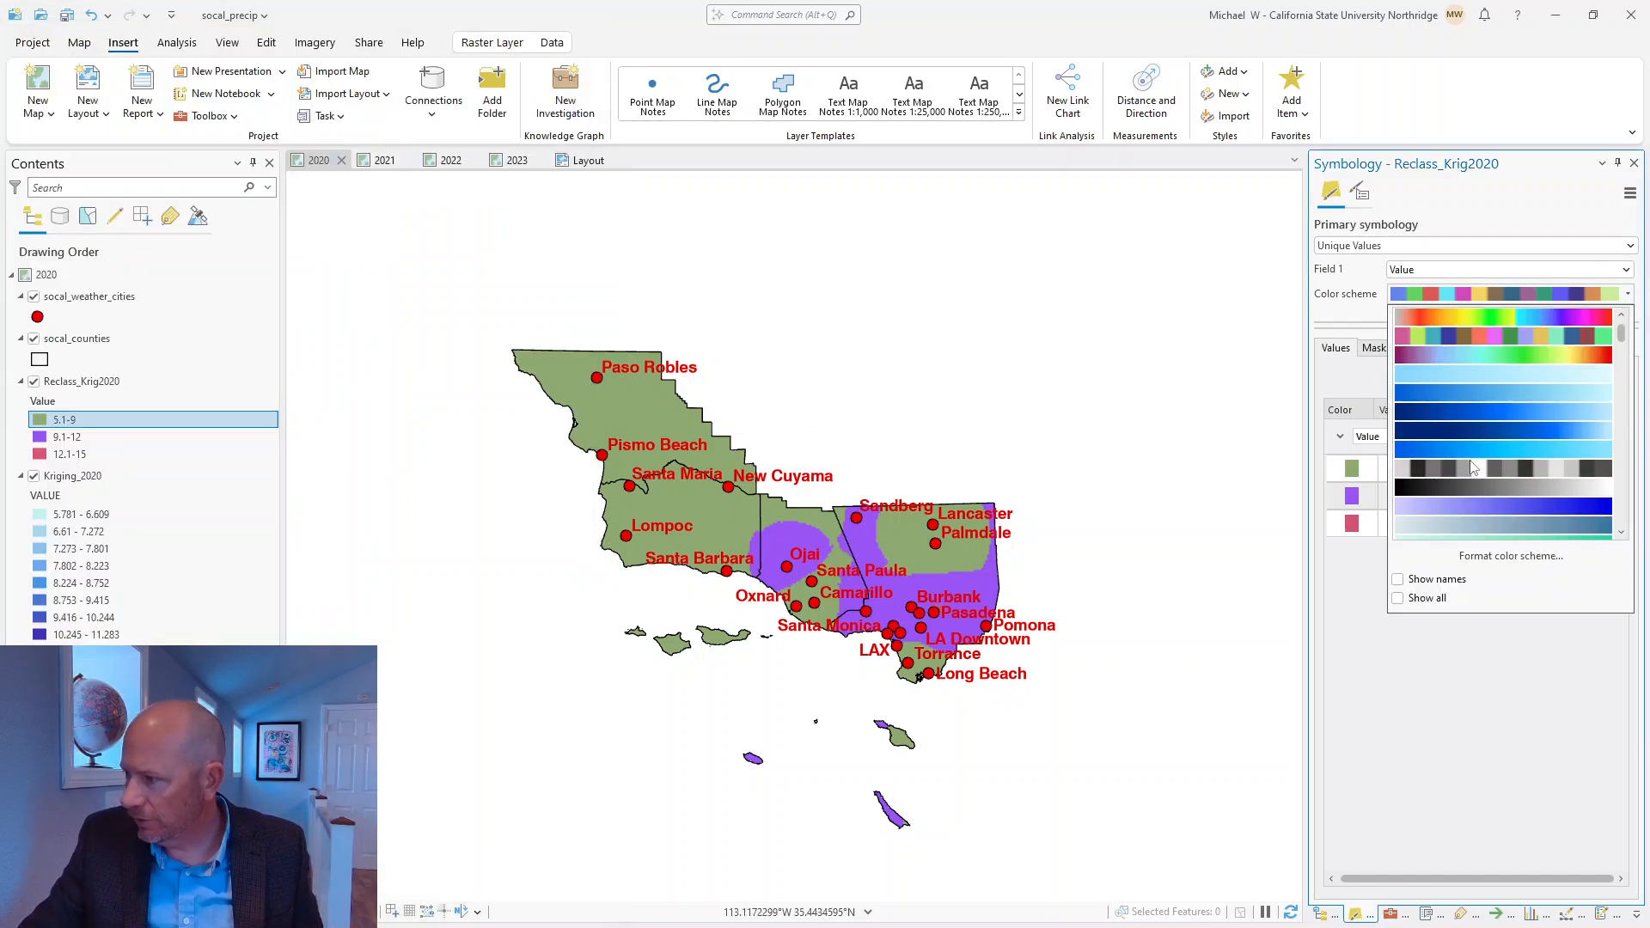
scroll(1501, 456, down, 2)
scroll(1511, 468, down, 3)
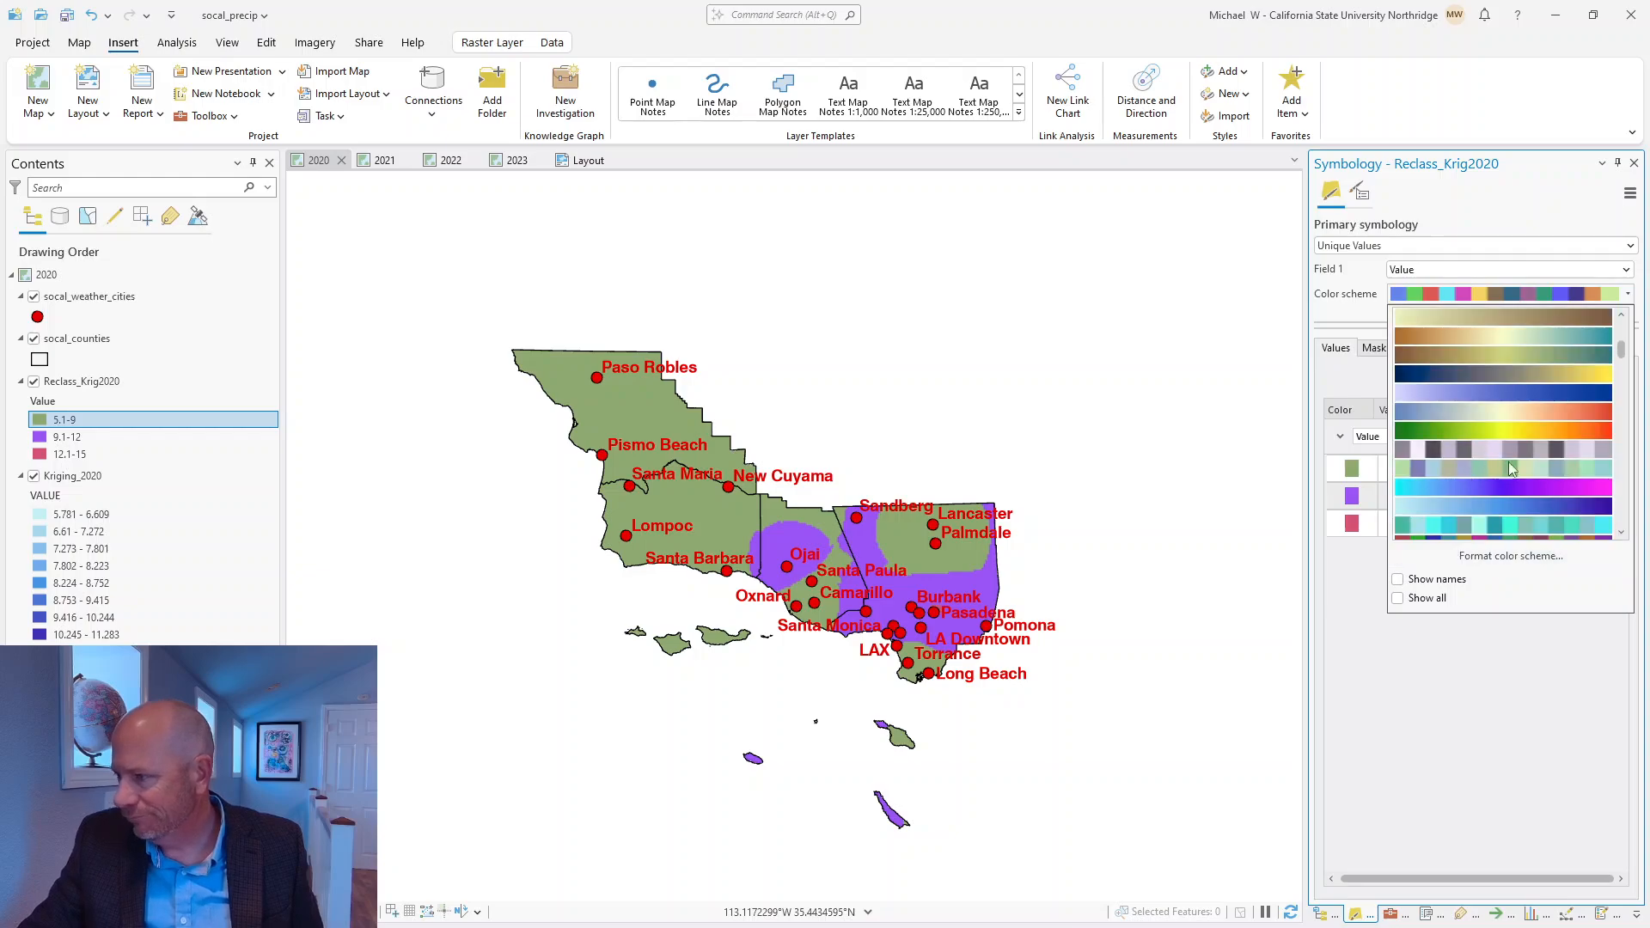
scroll(1457, 487, down, 1)
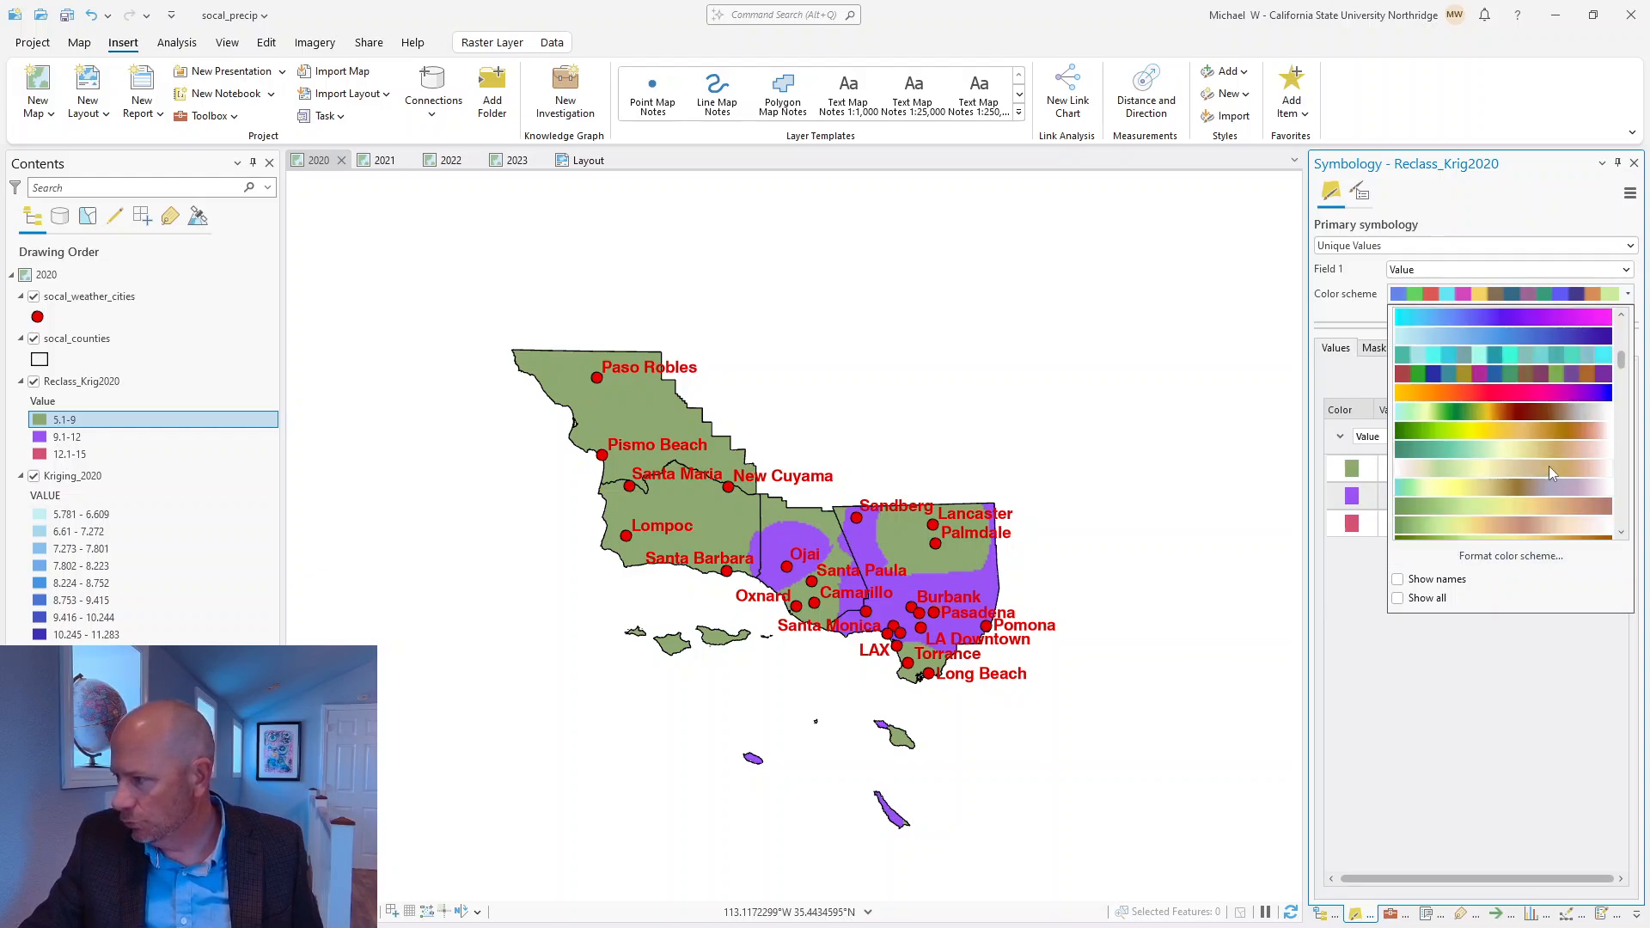
click(1527, 449)
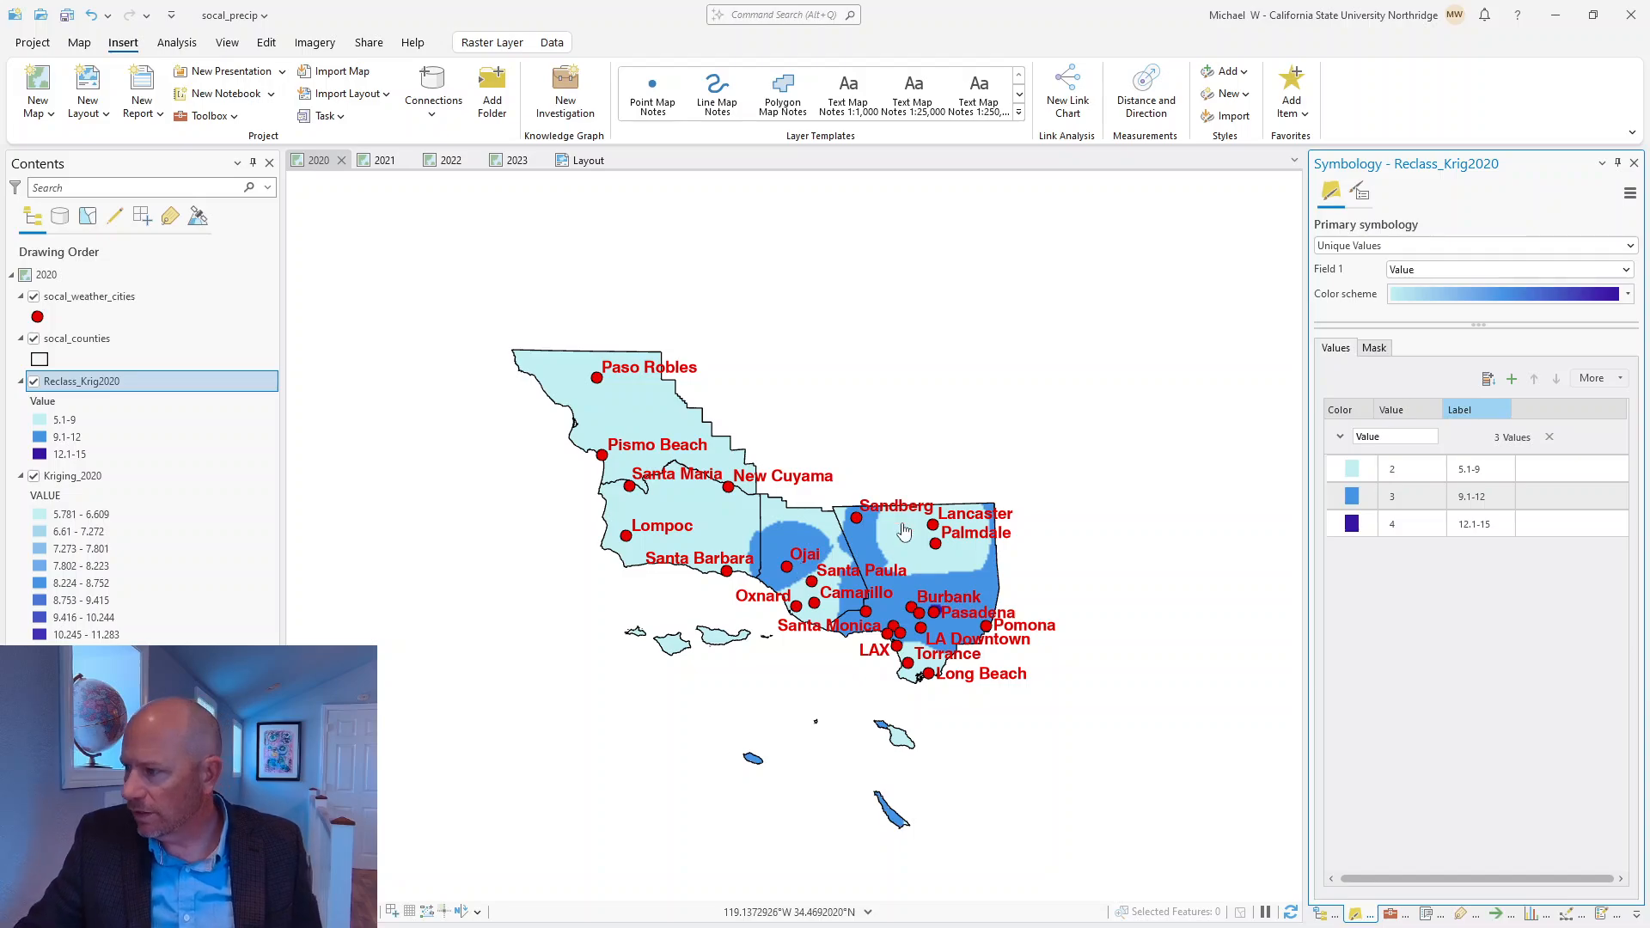
click(1350, 473)
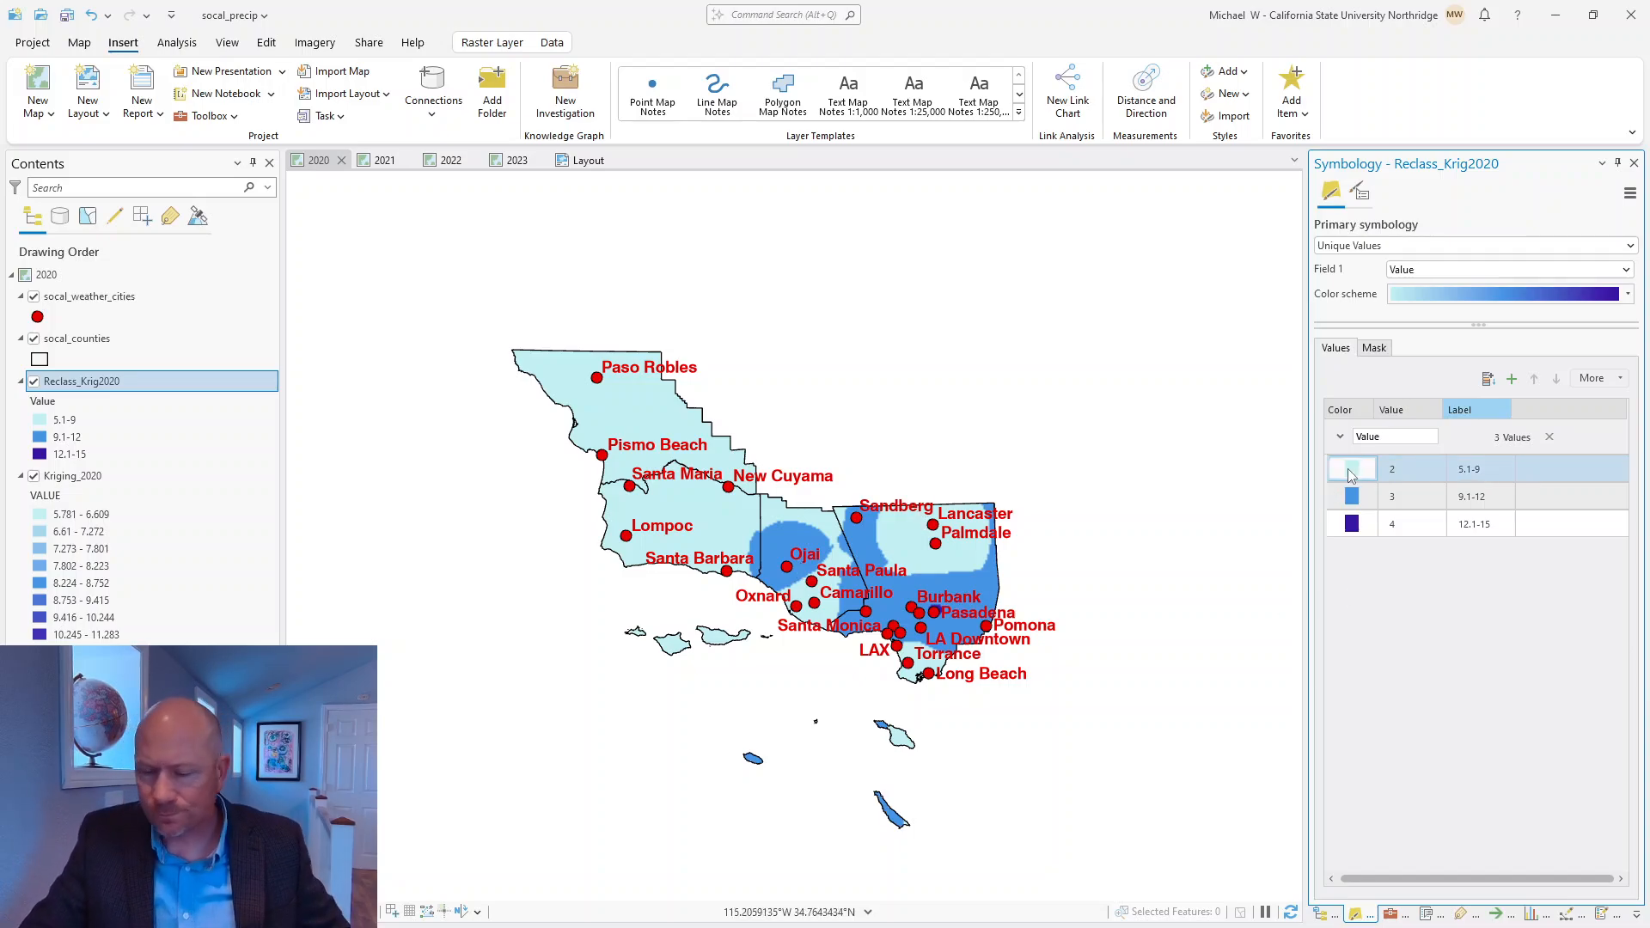
click(1350, 476)
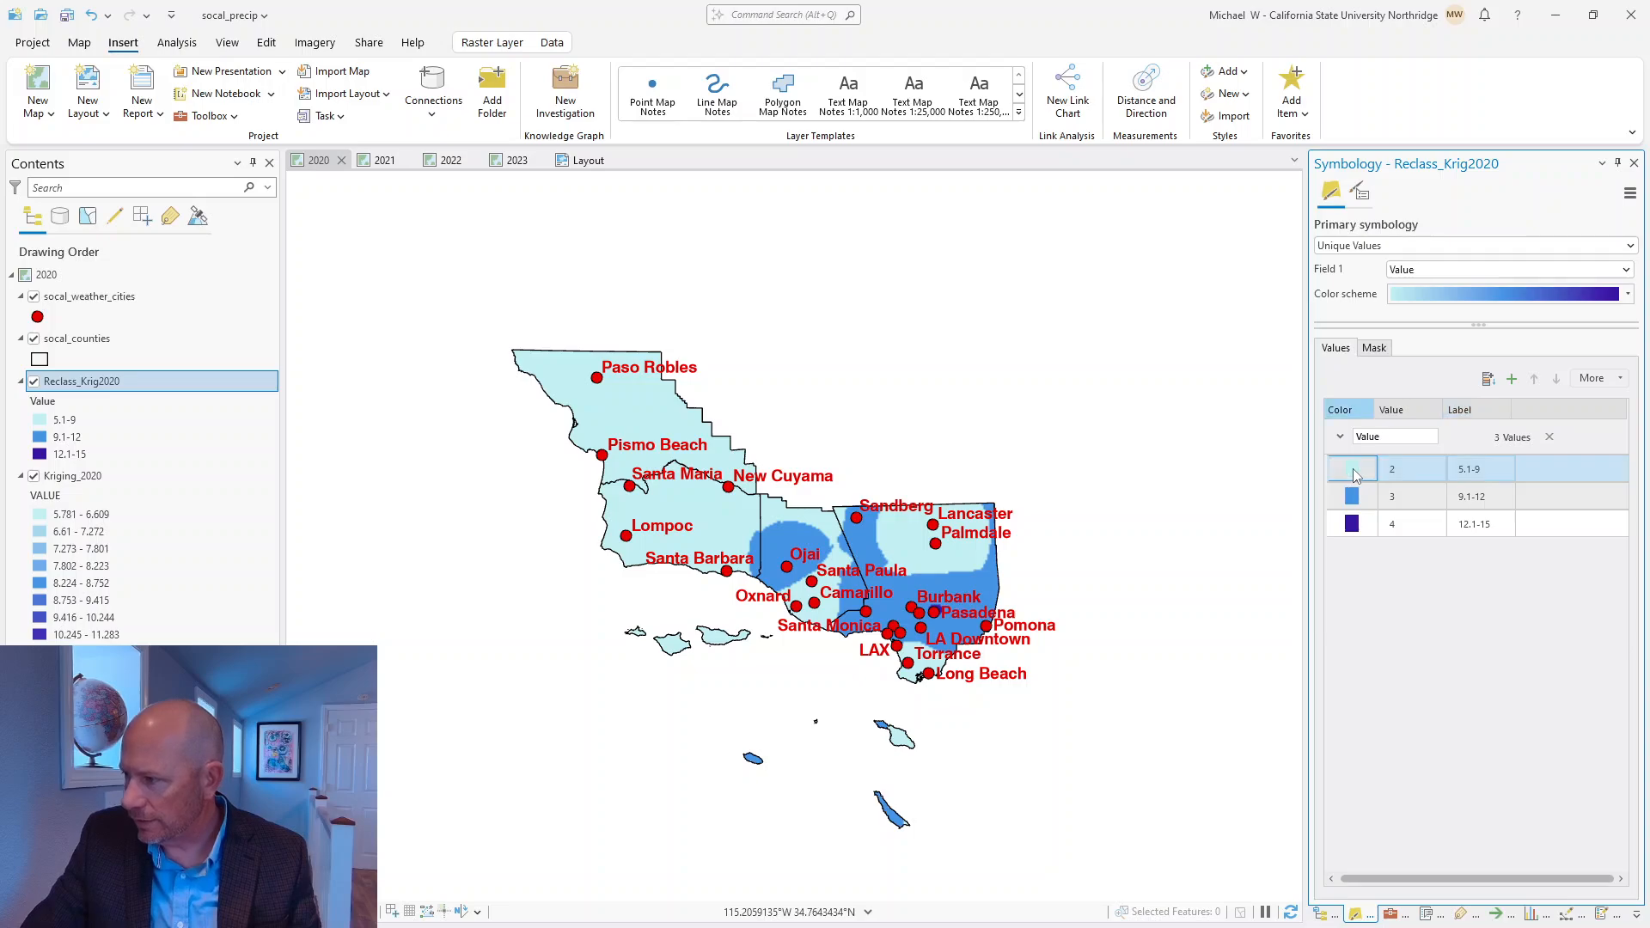
click(1403, 767)
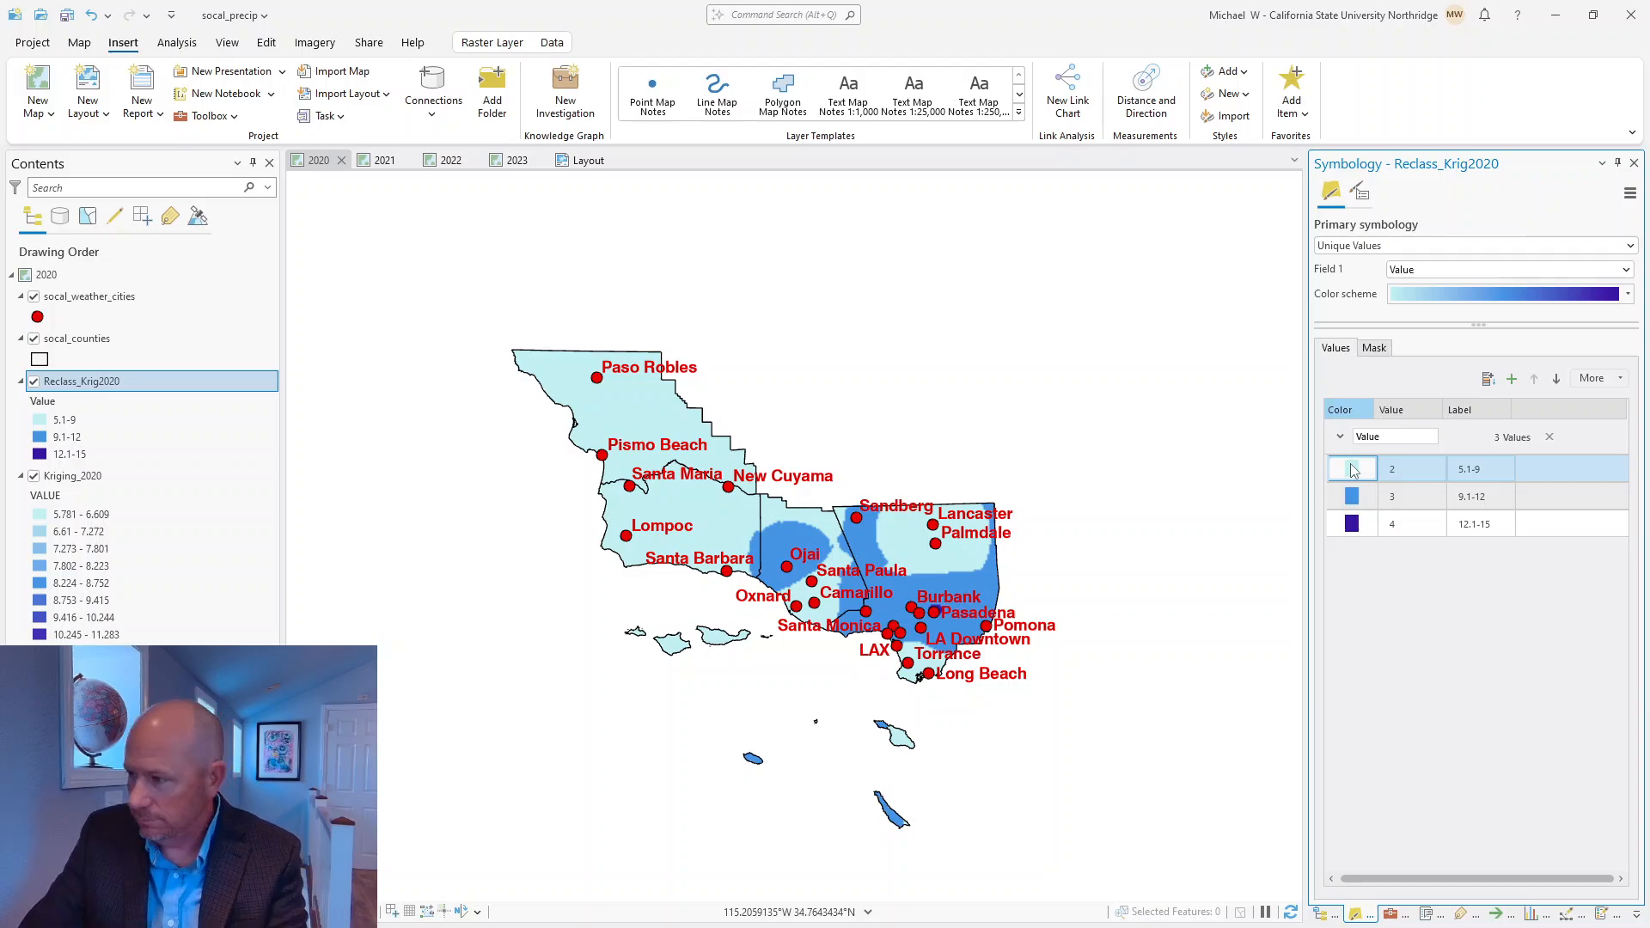
click(1352, 471)
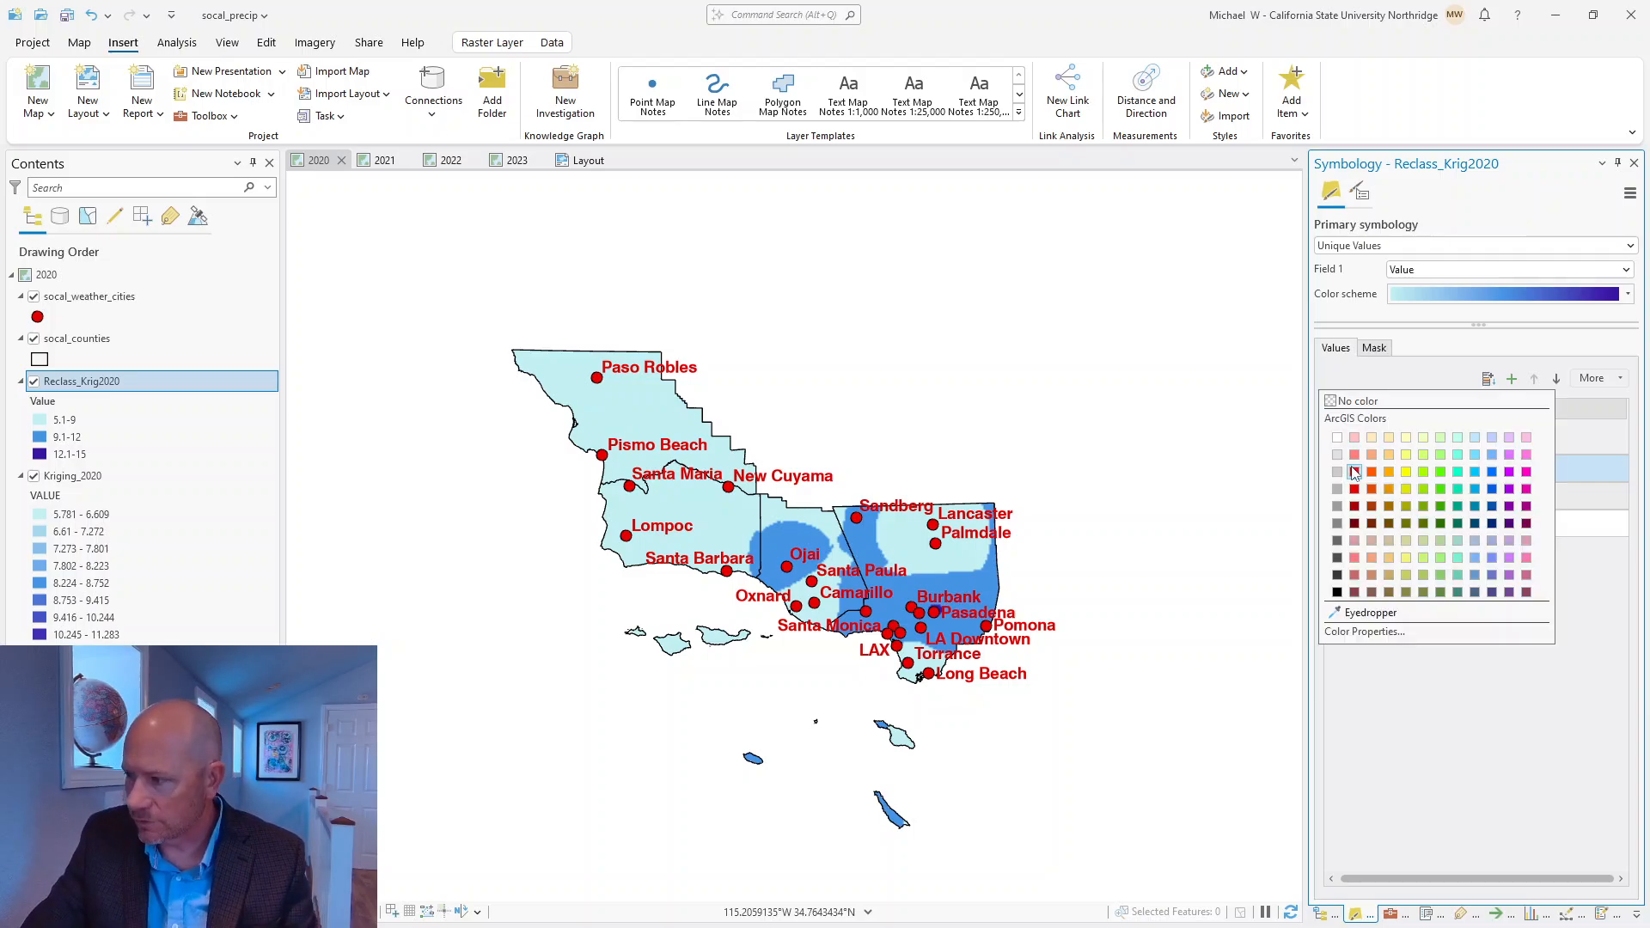
click(1364, 632)
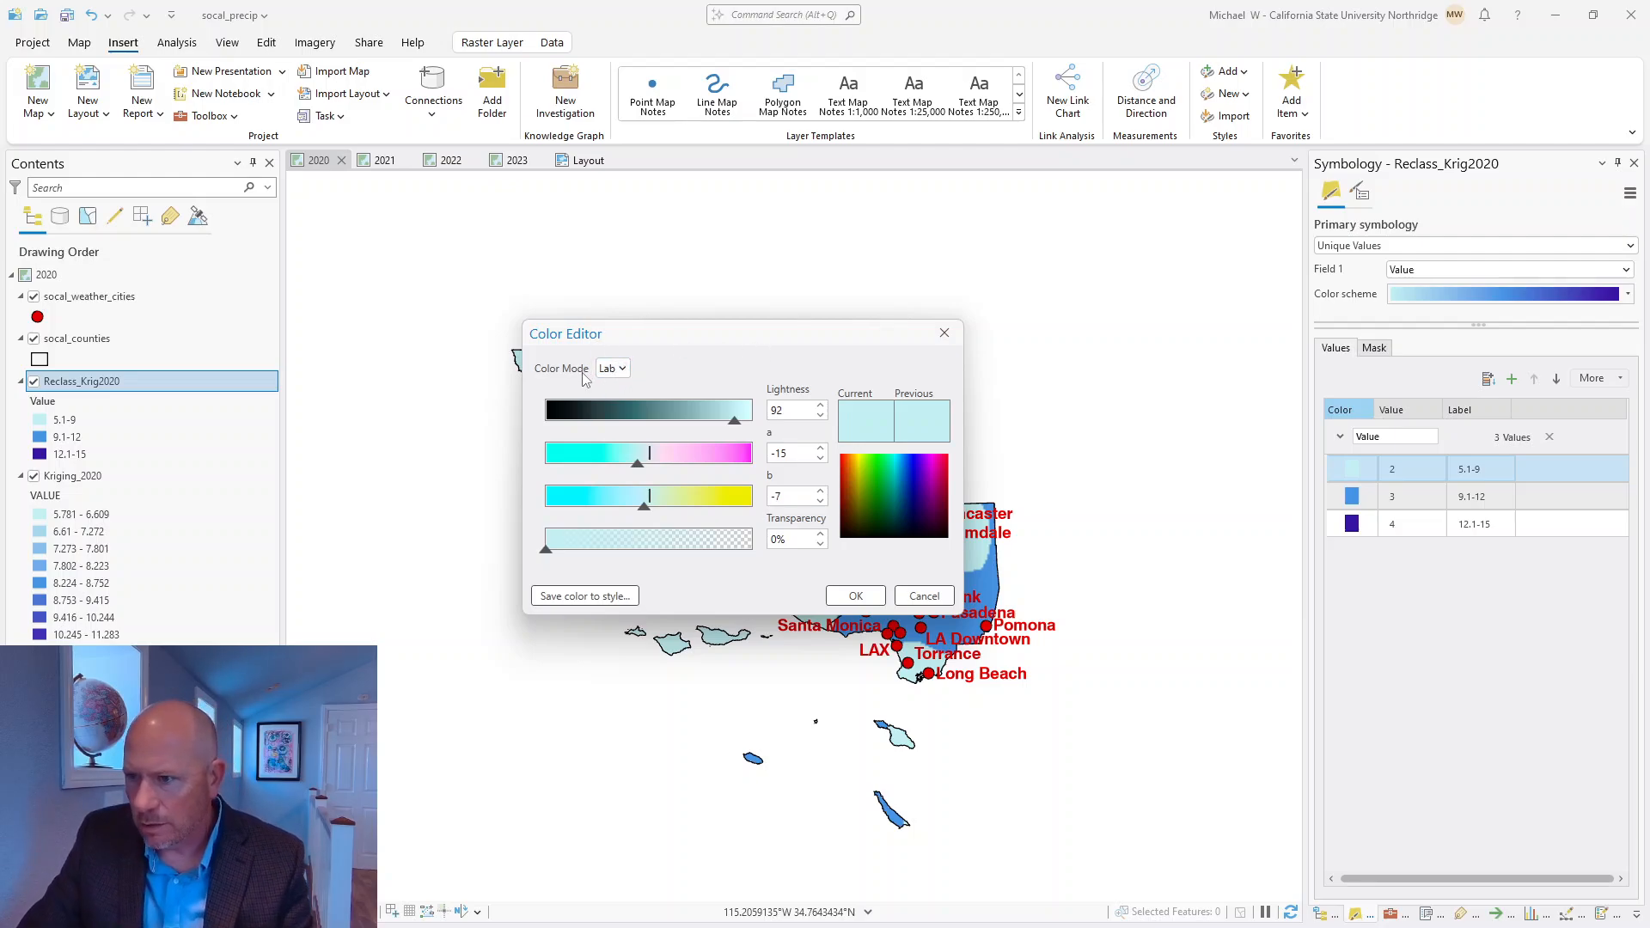
click(620, 370)
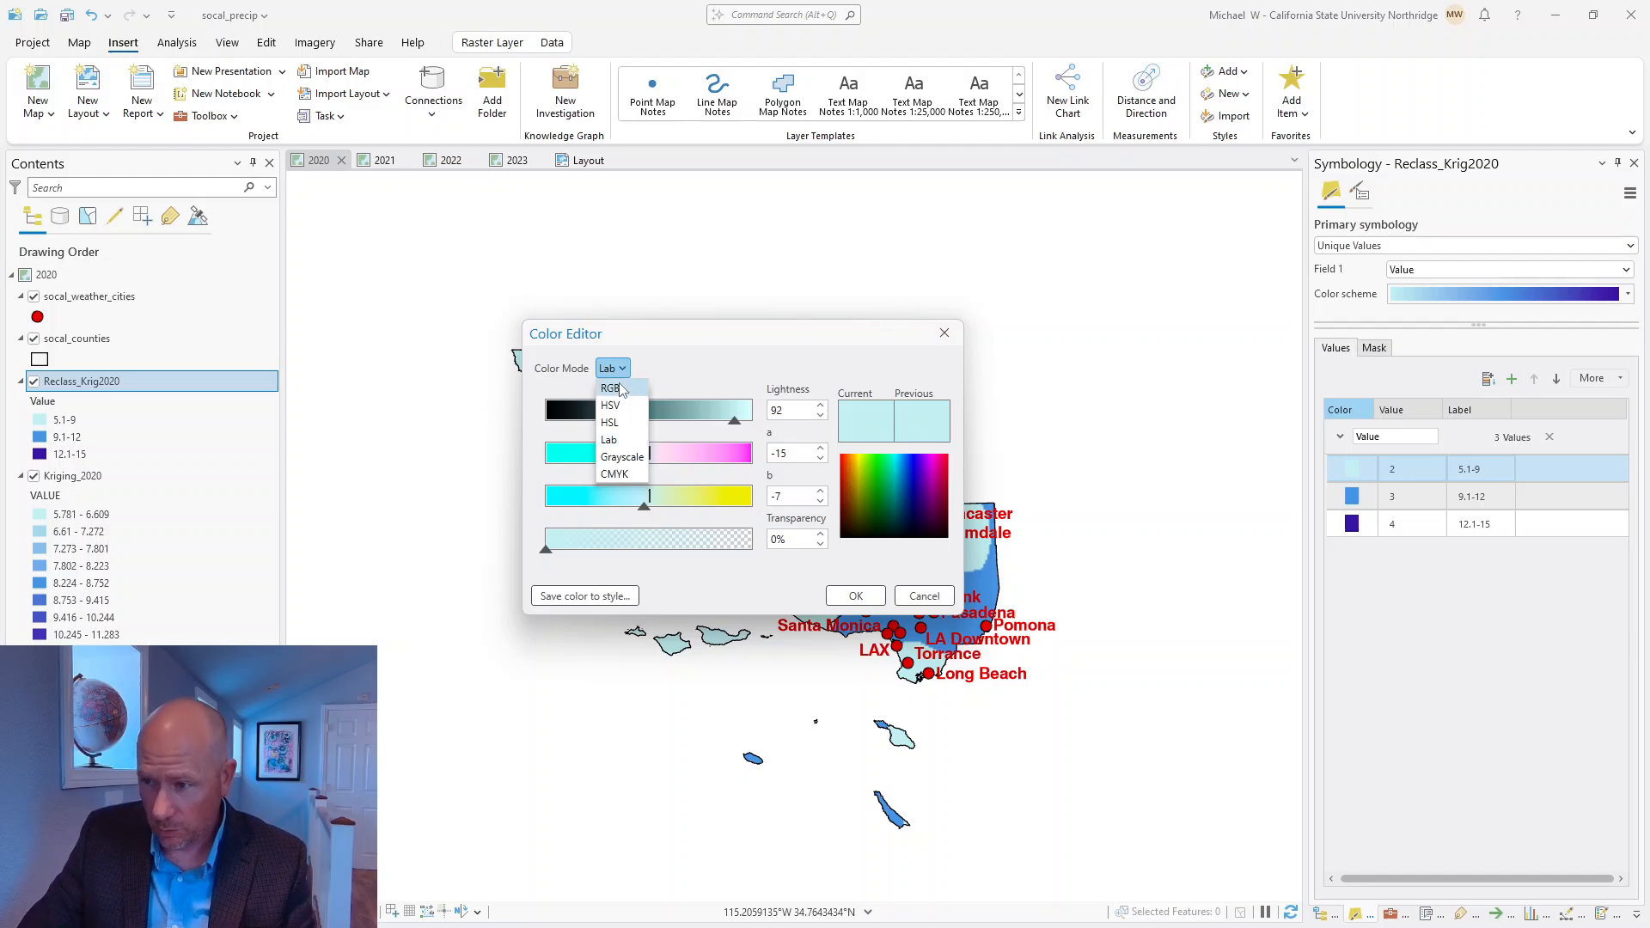
click(619, 388)
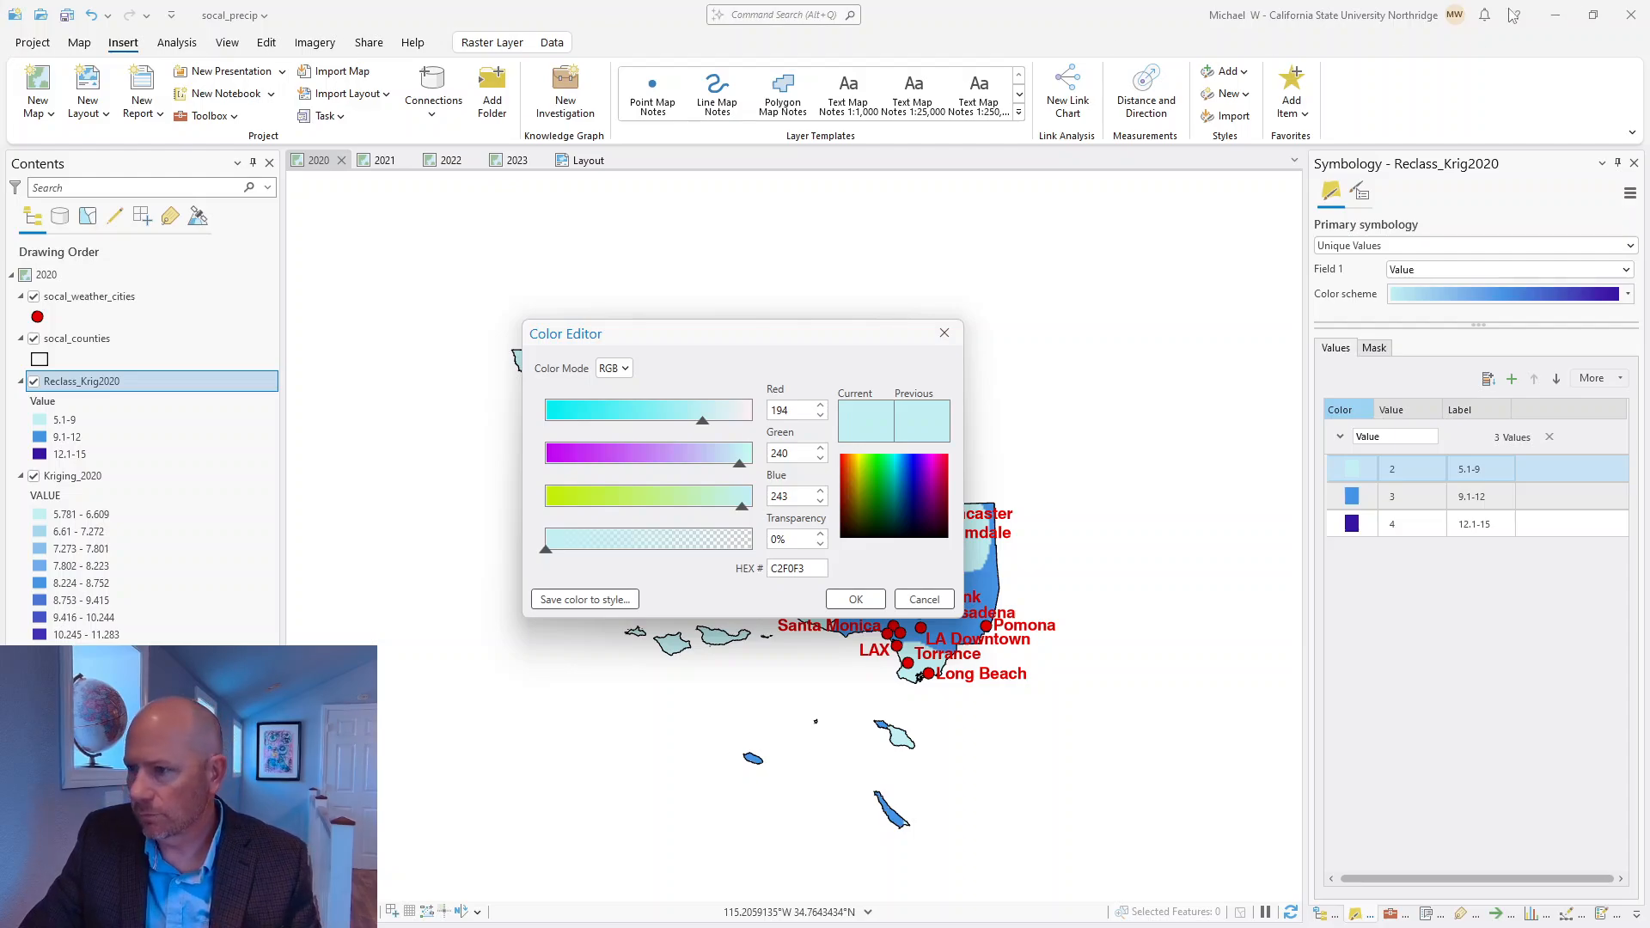
click(933, 600)
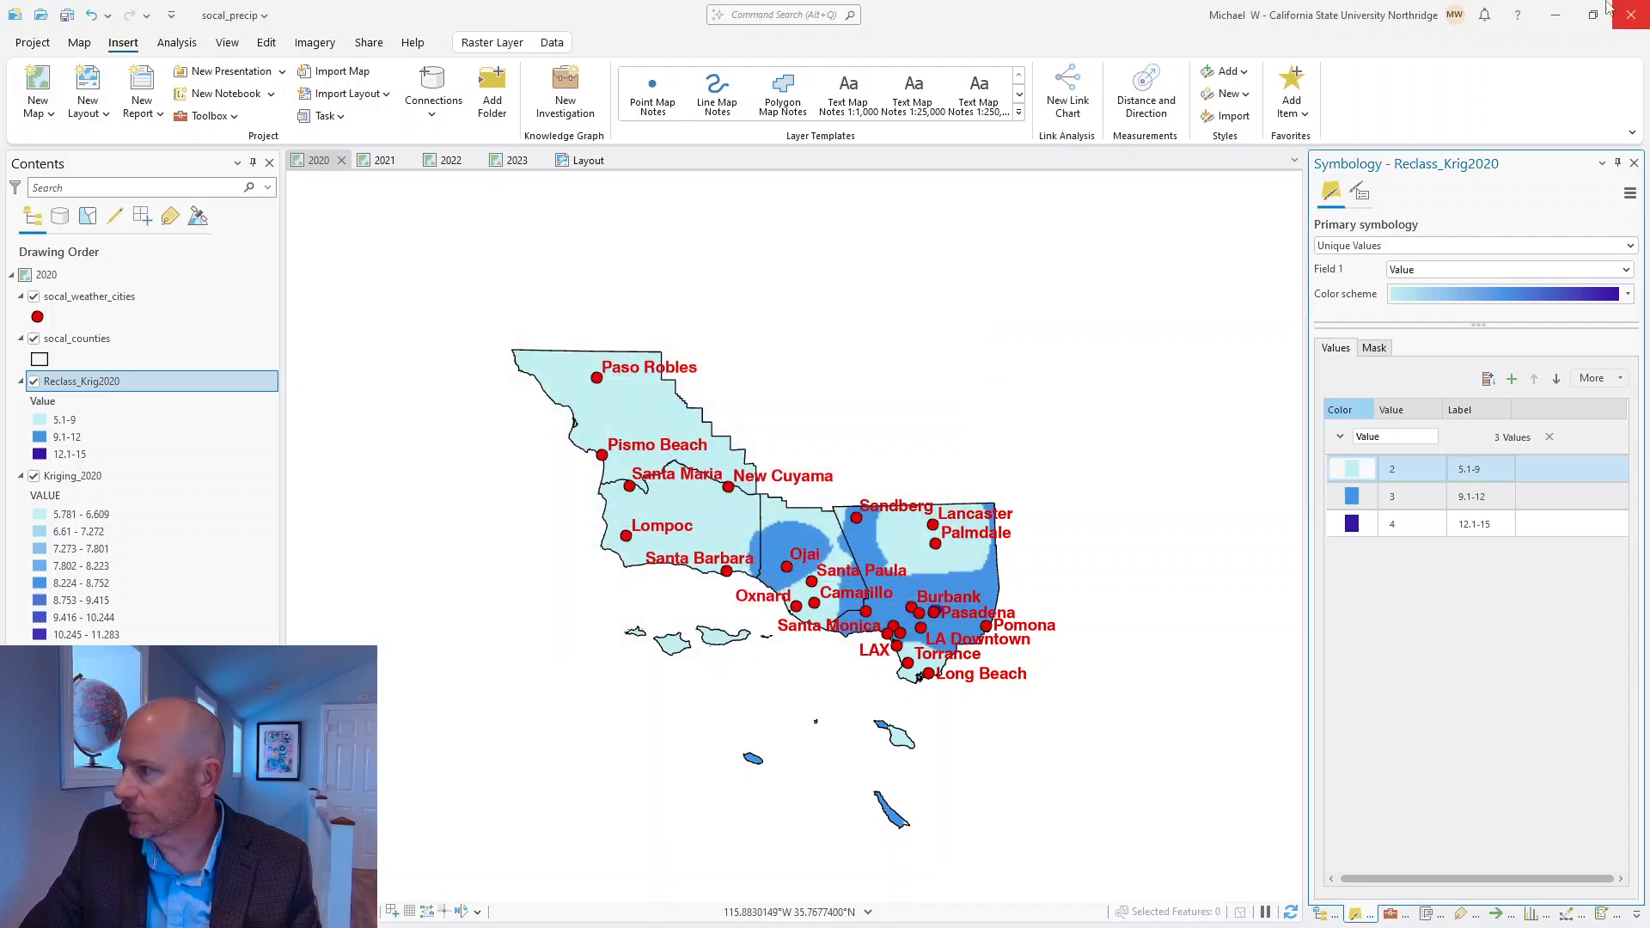
Restore the map window to a smaller size beside the RGB color list and put the 5.1-9 class color in RGB mode
click(1591, 14)
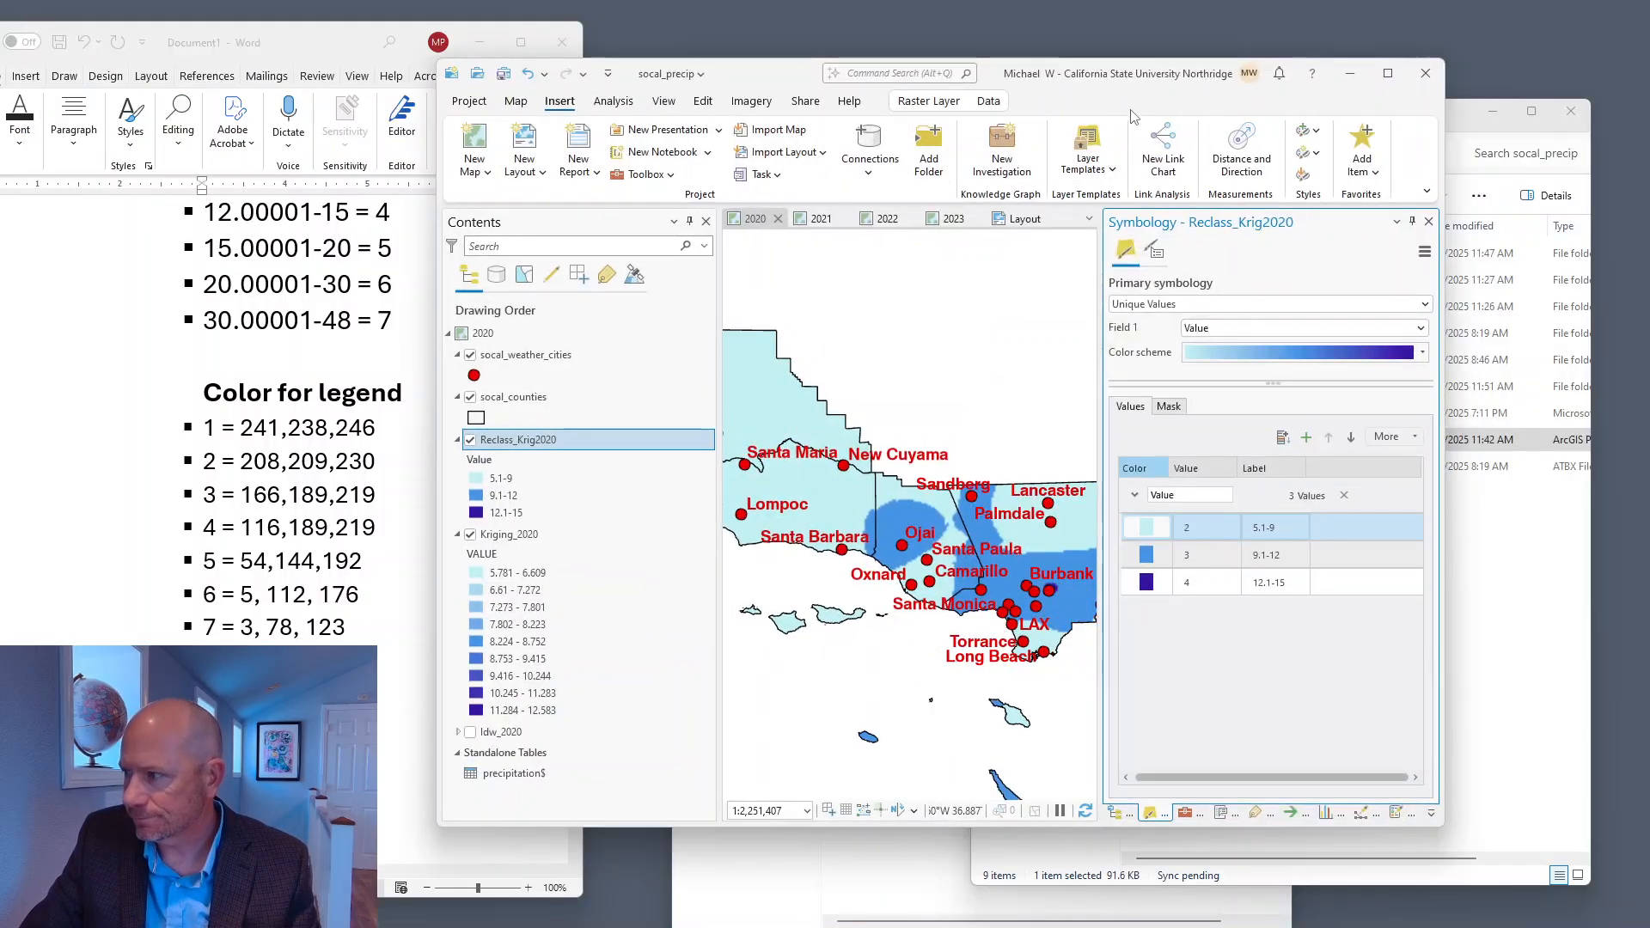
drag(763, 59, 774, 35)
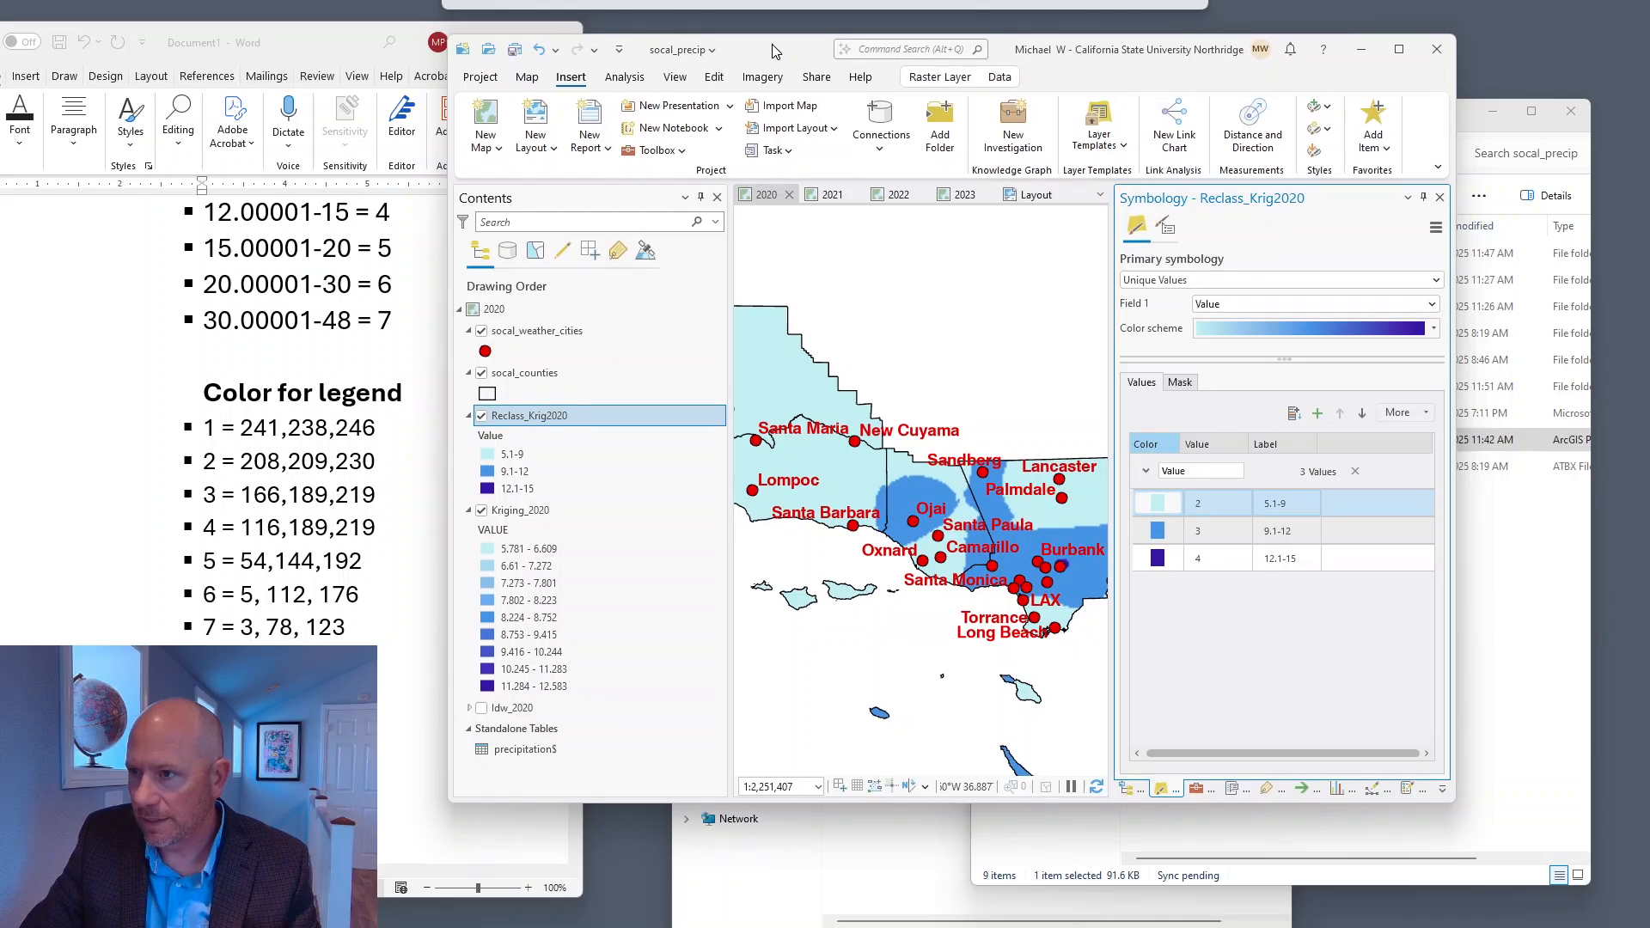
click(1158, 503)
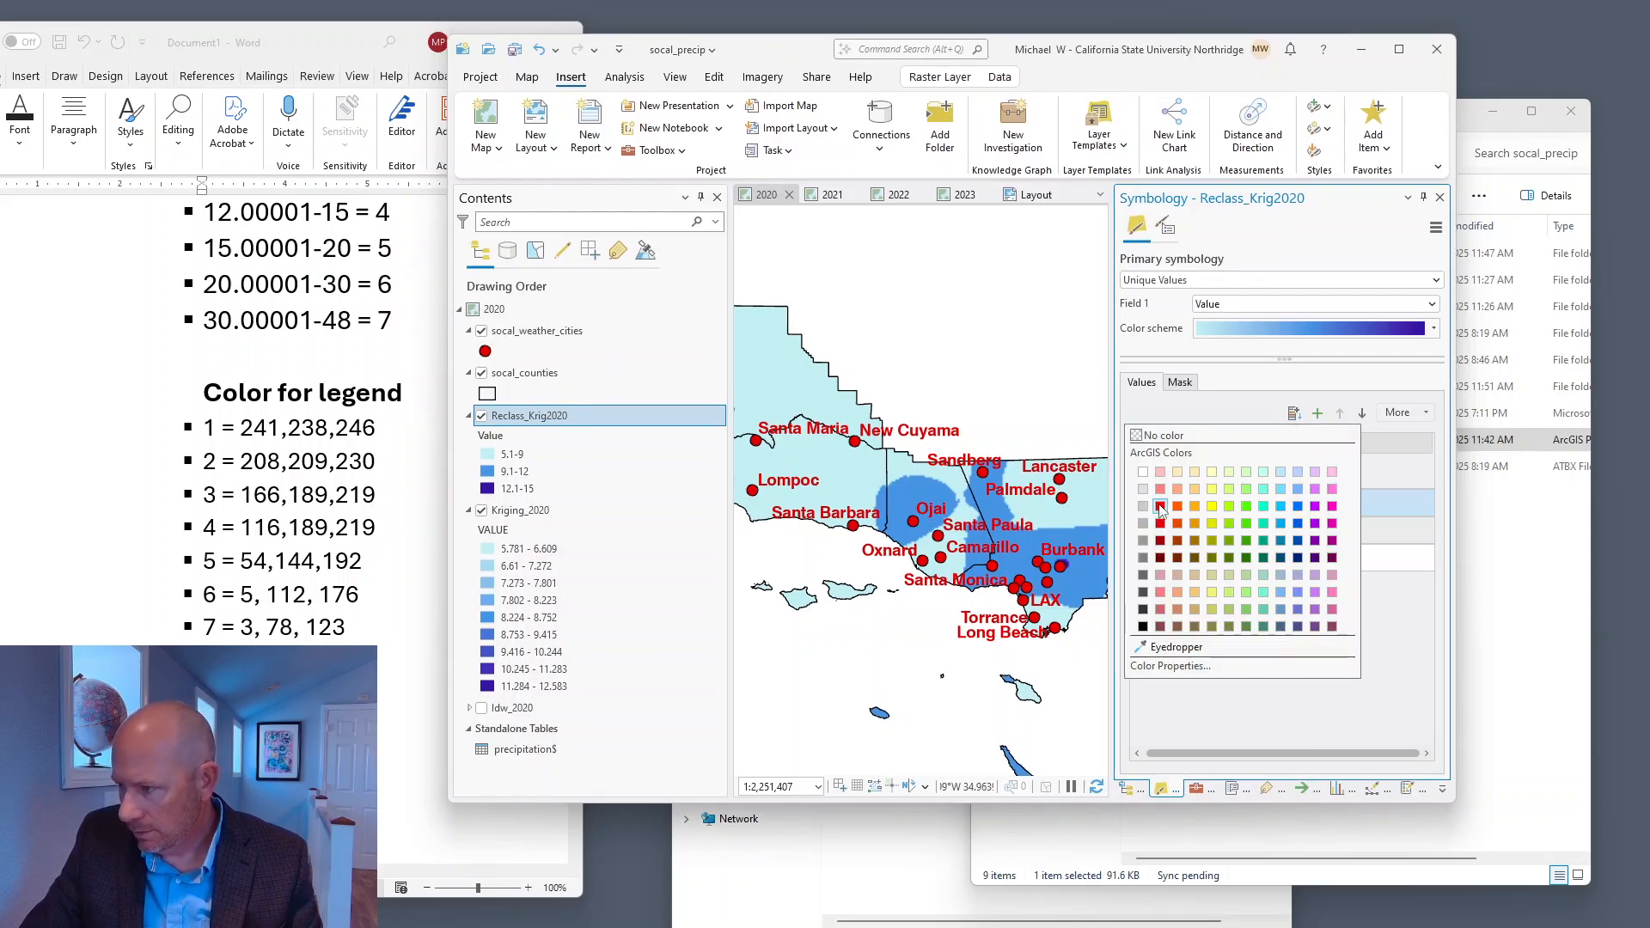
click(1175, 665)
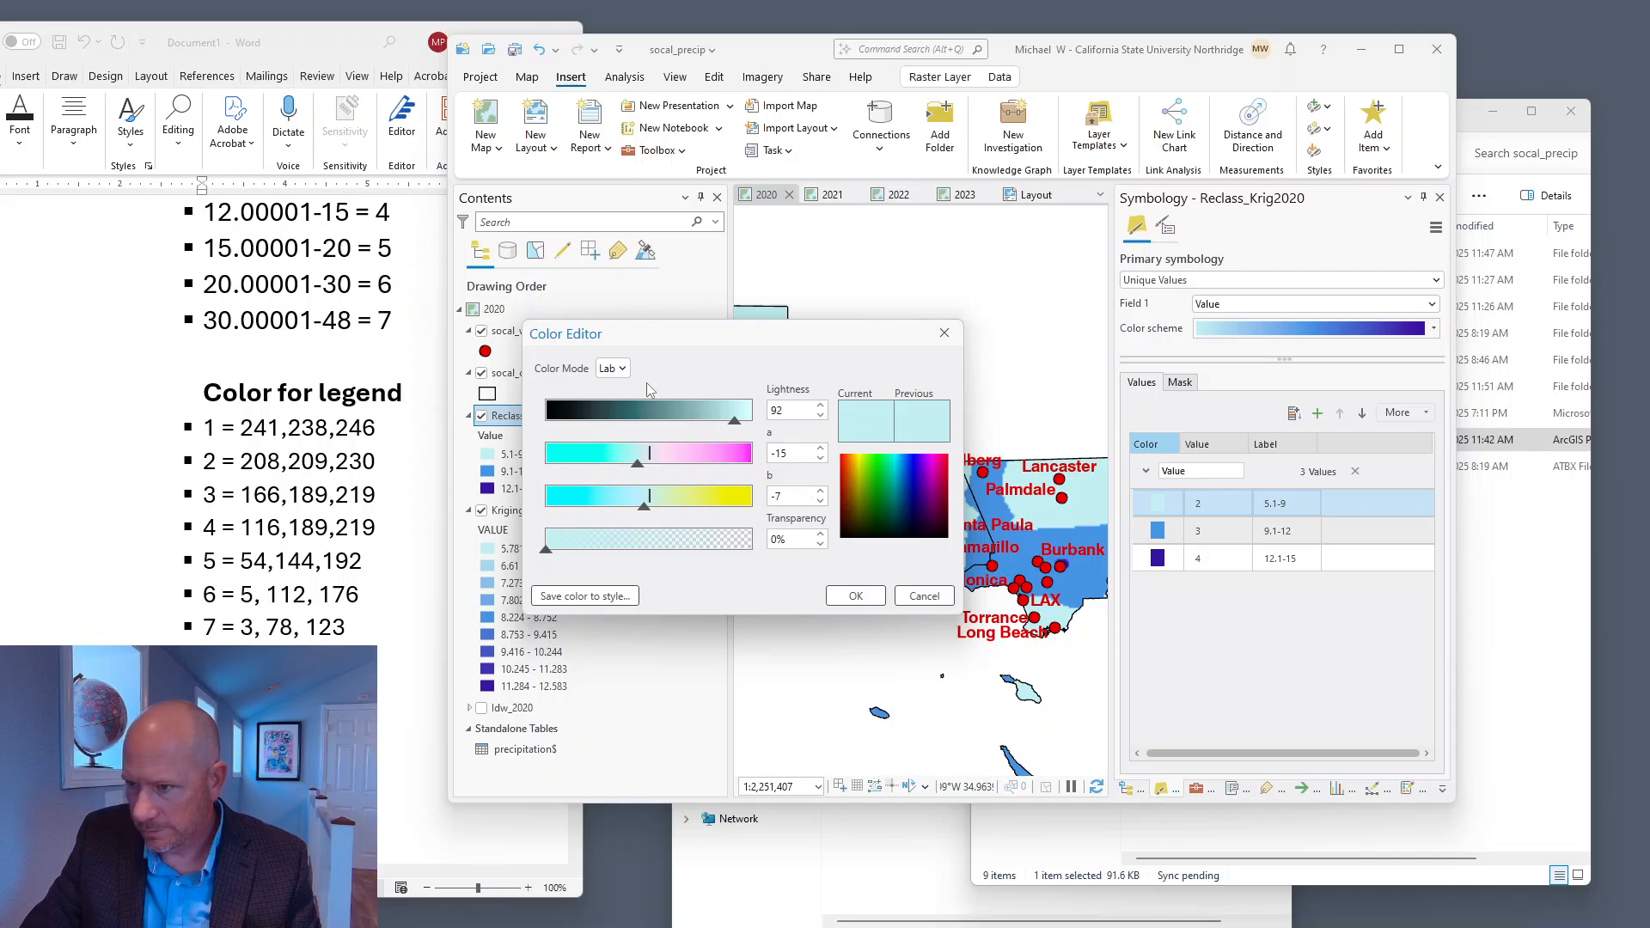
click(612, 368)
click(630, 397)
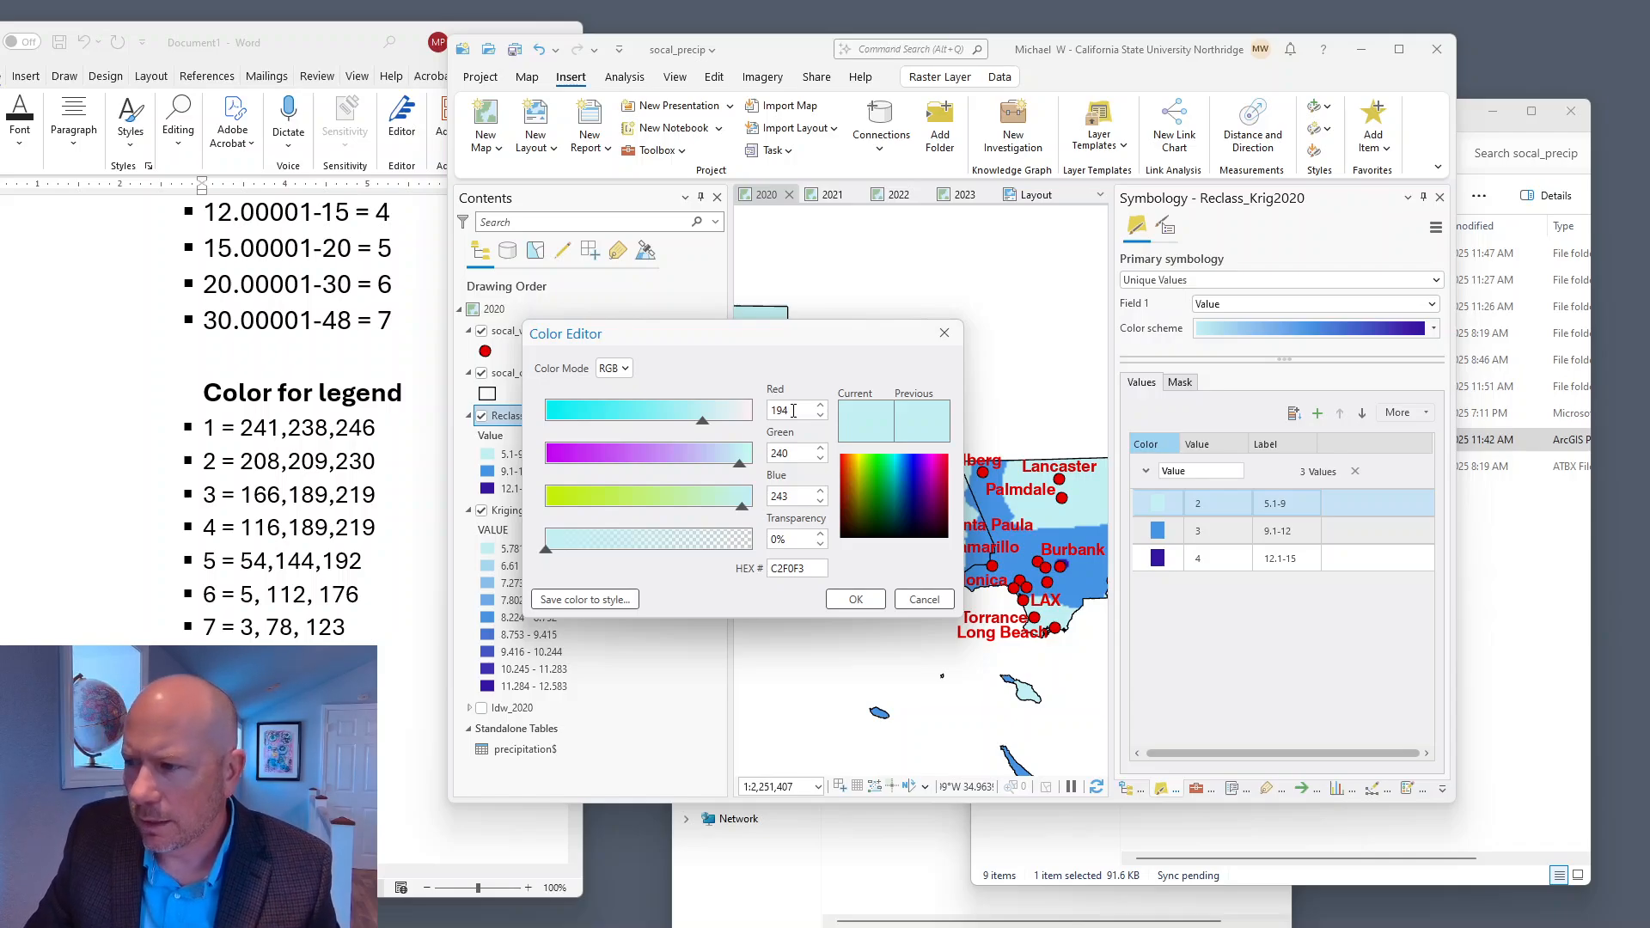
Set the 5.1-9 class of Reclass_Krig2020 to RGB 208, 209, 230, checking it against the color list
double_click(793, 411)
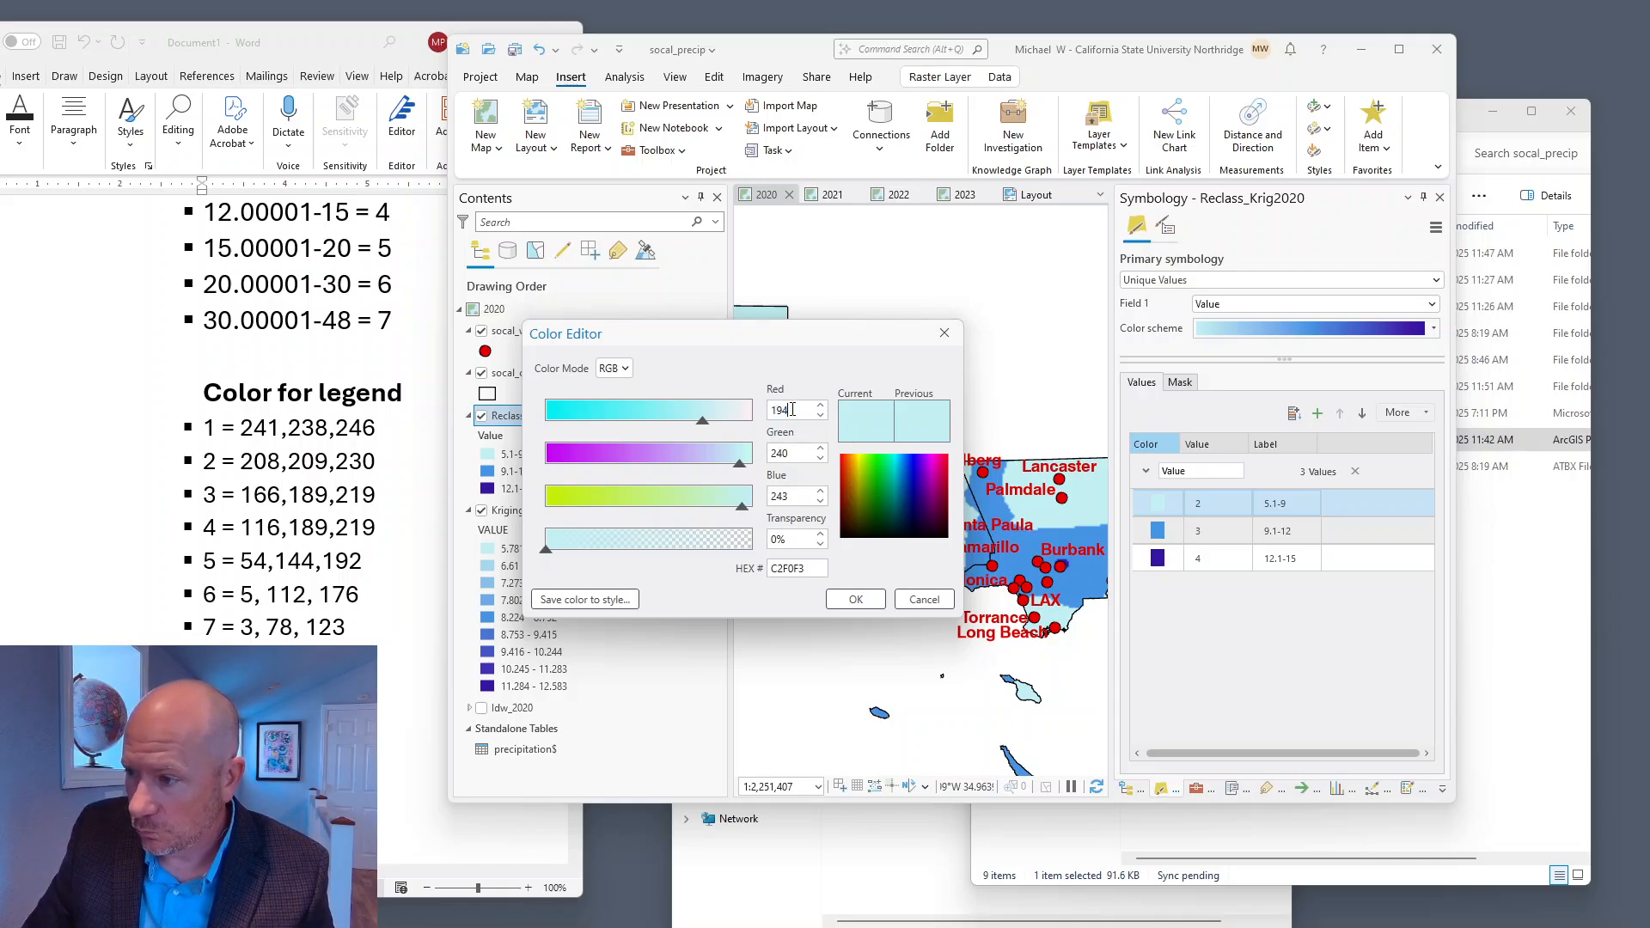
text(208)
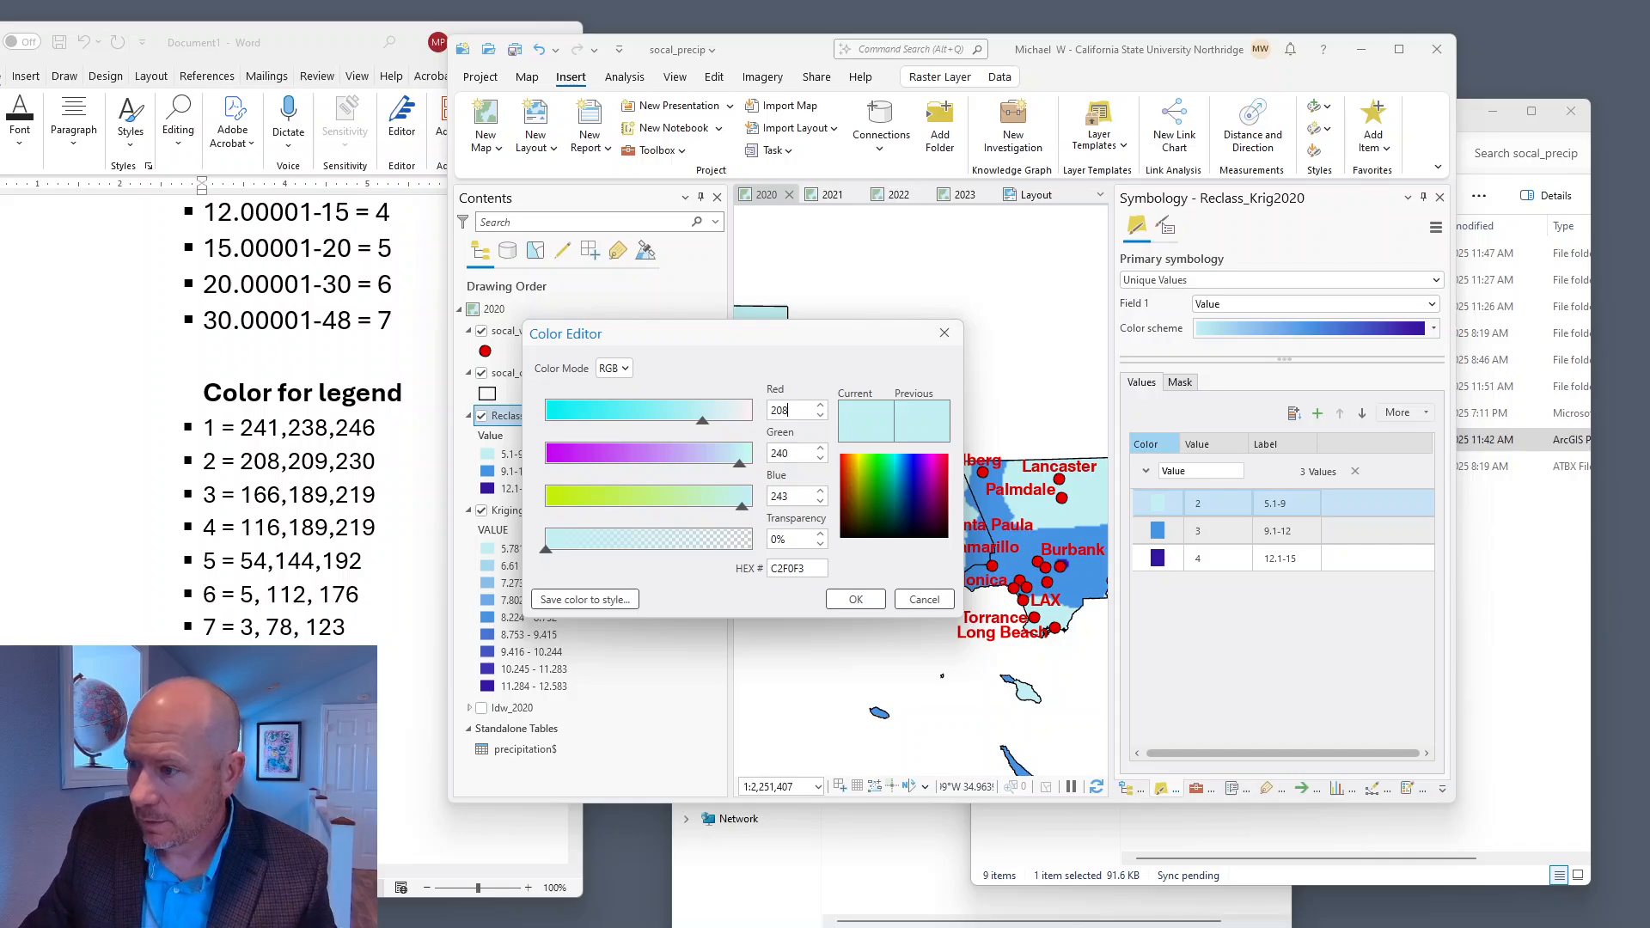
click(796, 454)
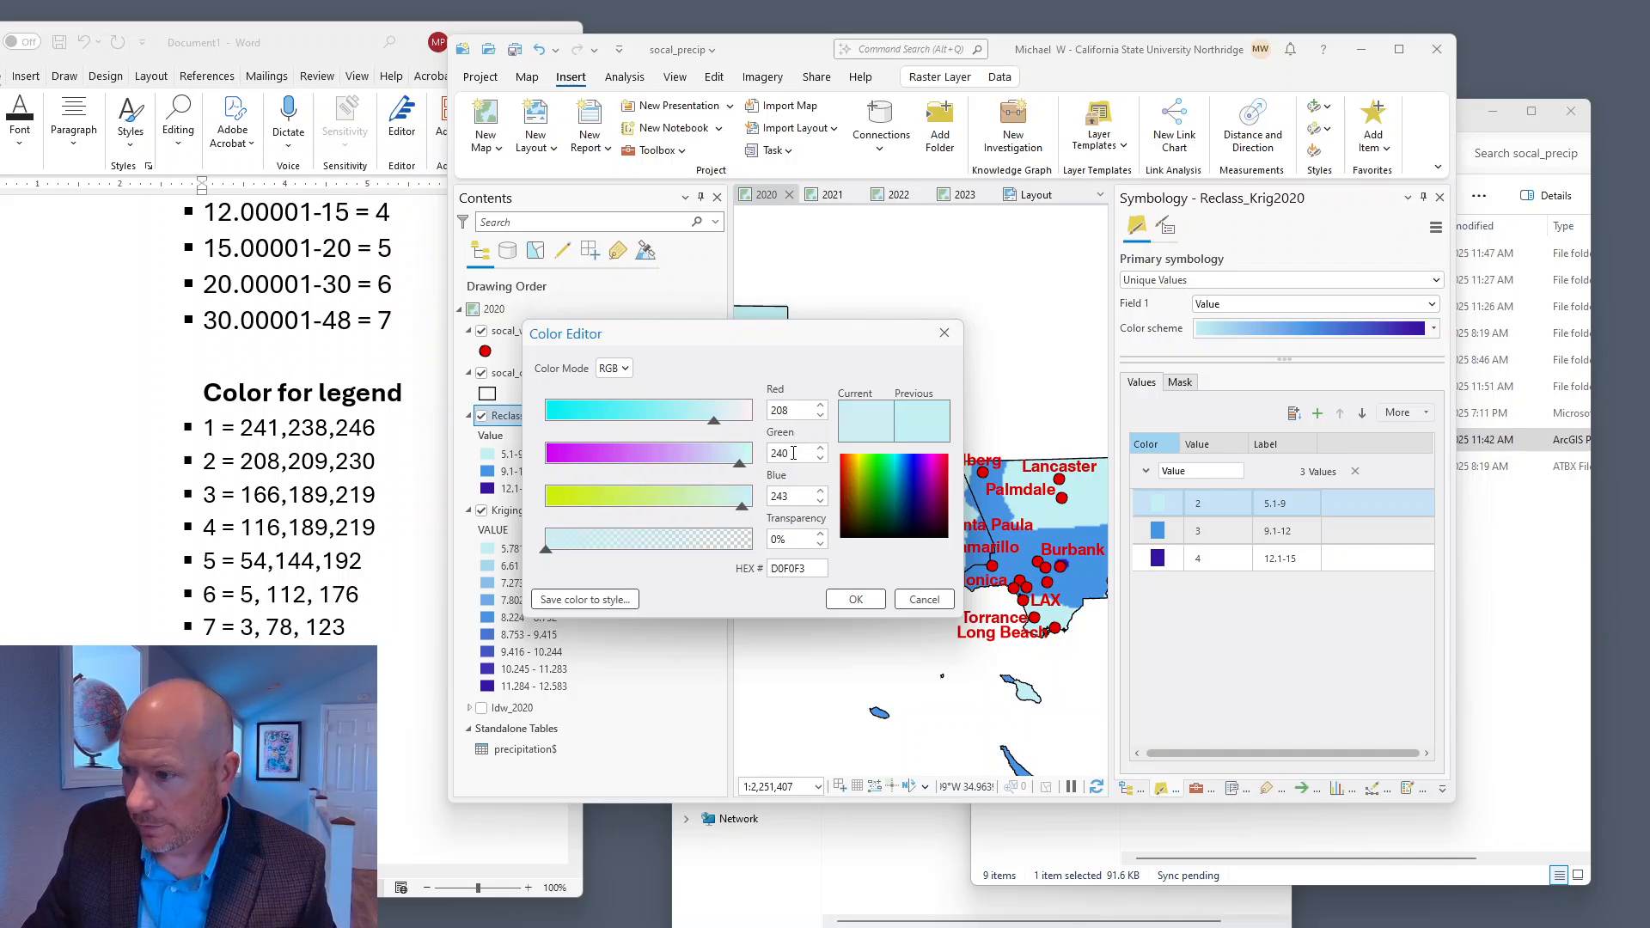
double_click(793, 453)
text(2)
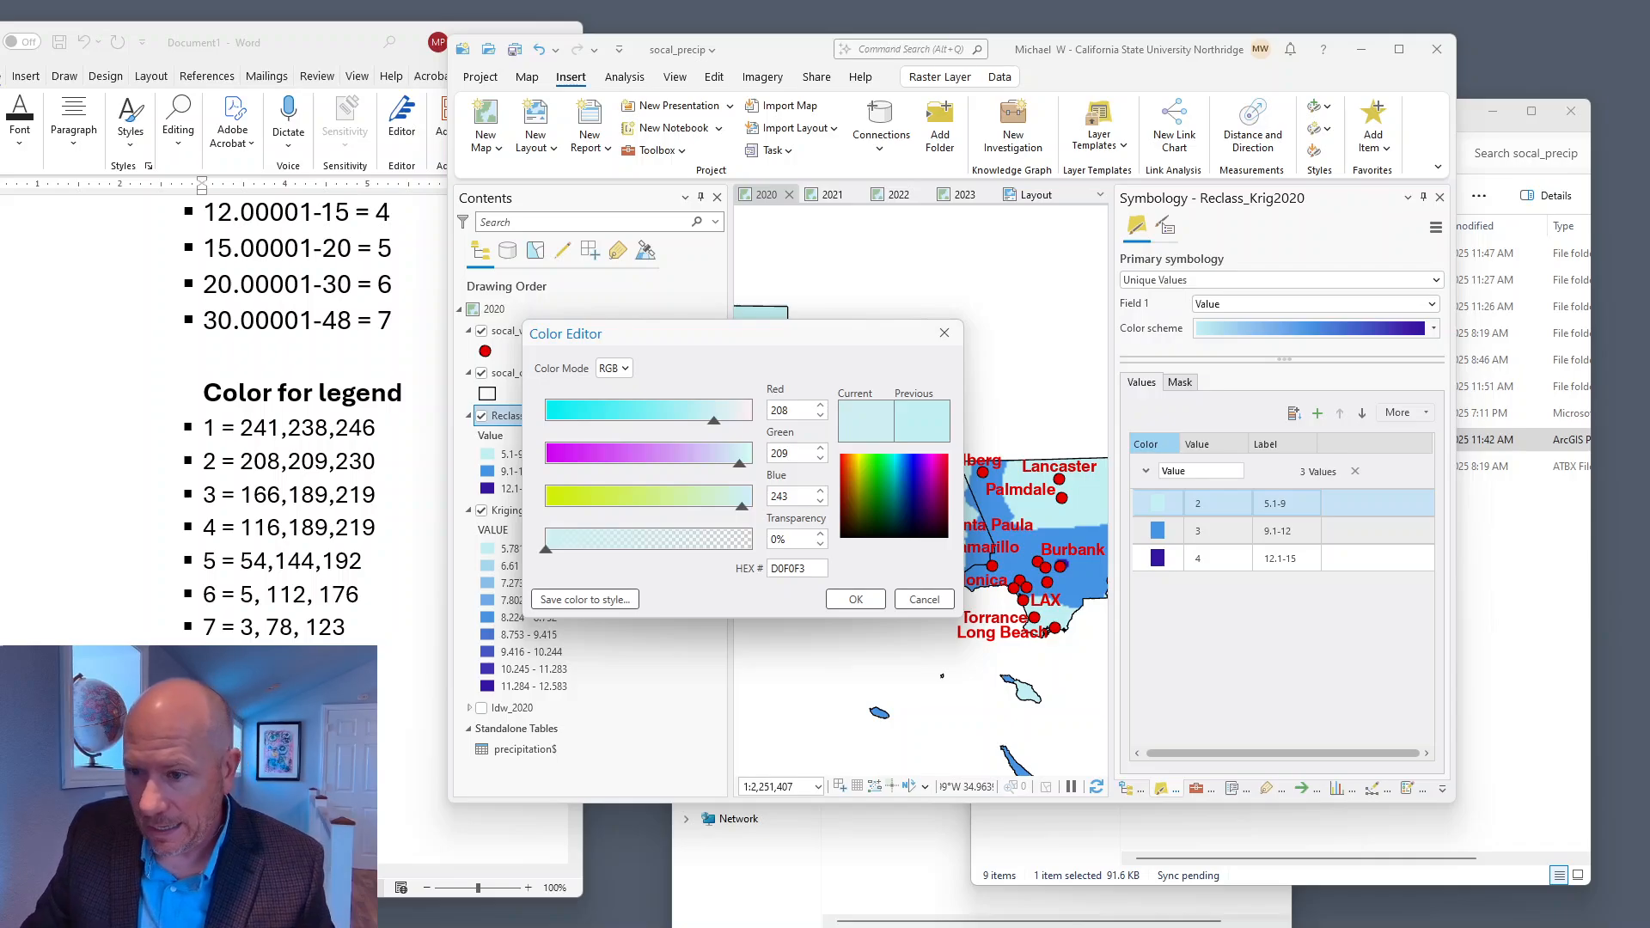
double_click(789, 497)
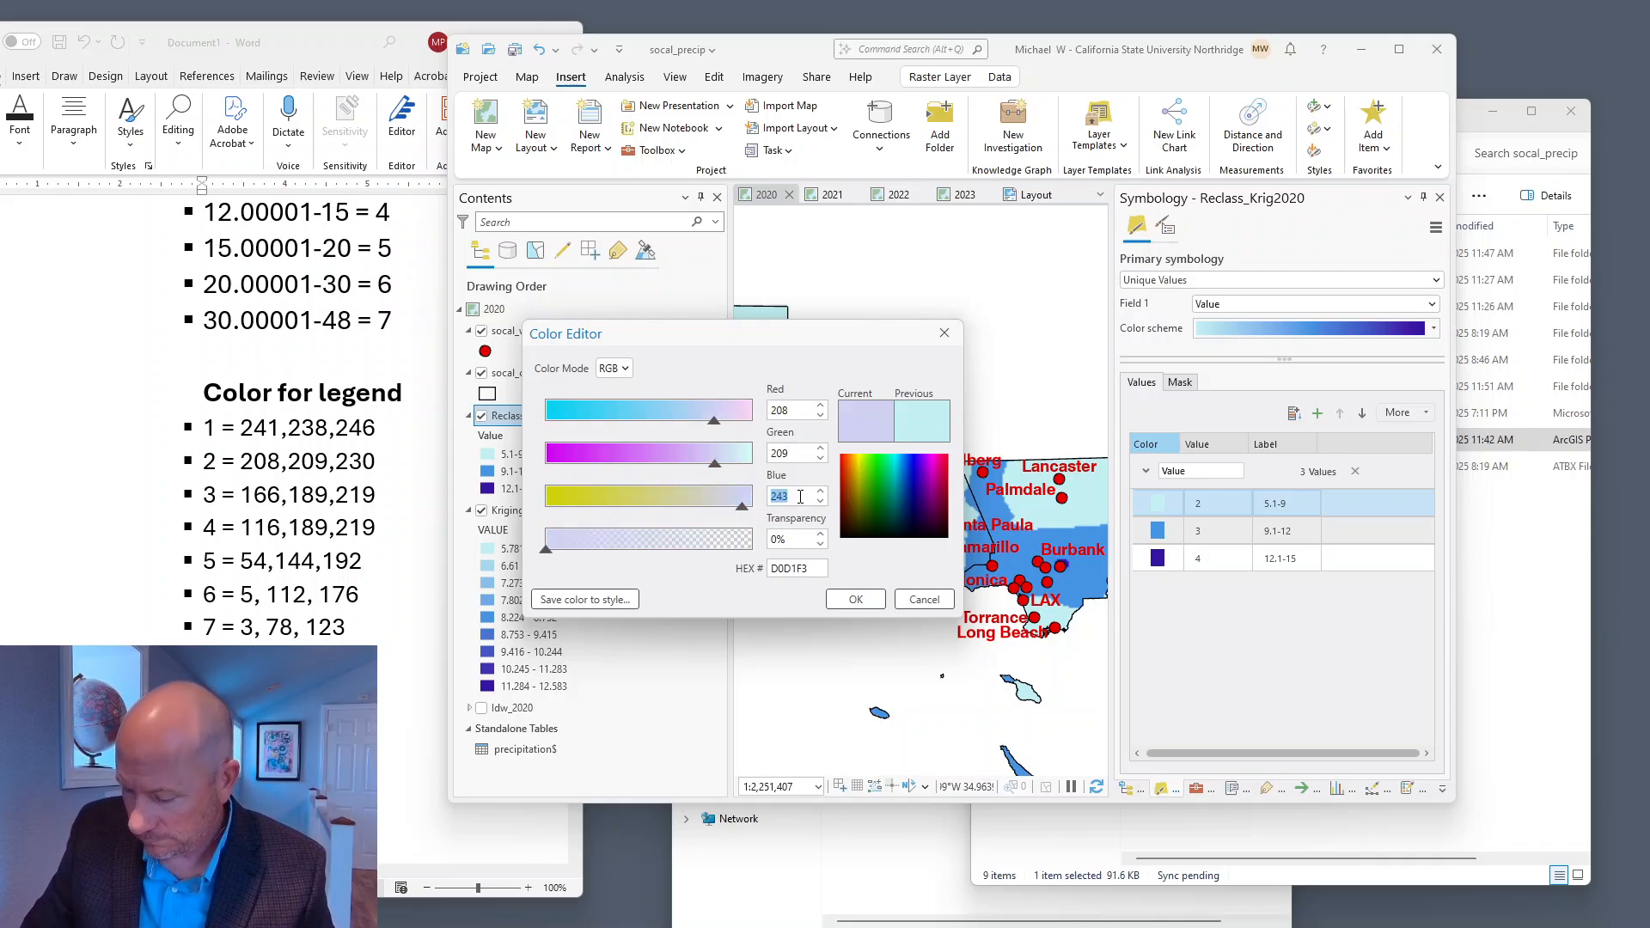
text(230)
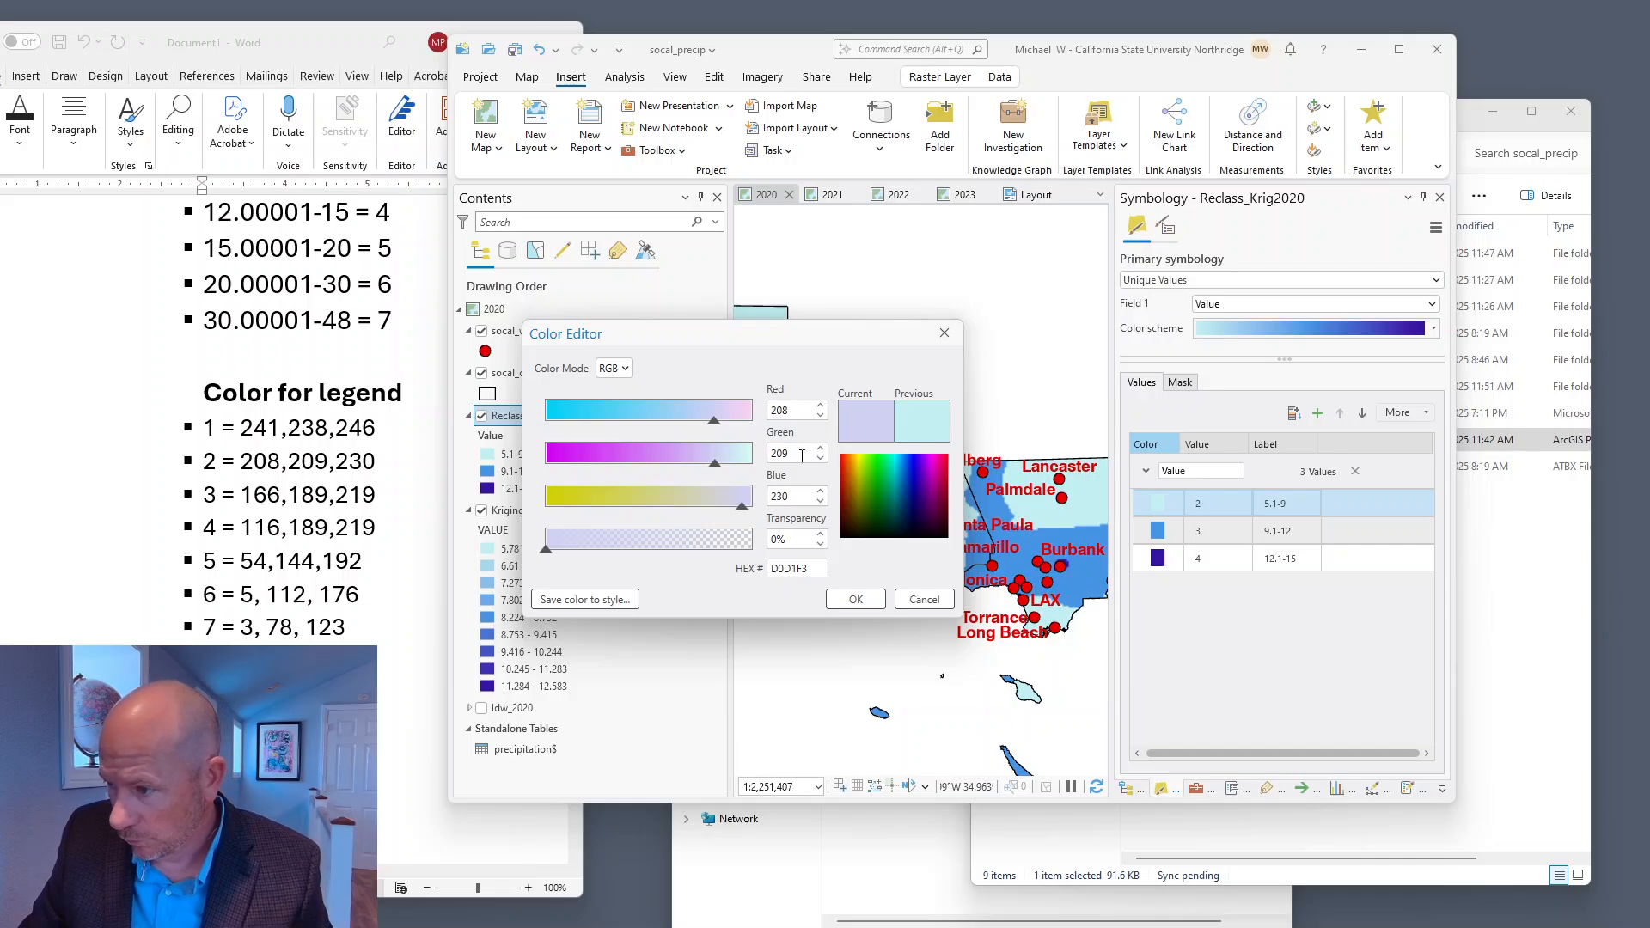
click(805, 453)
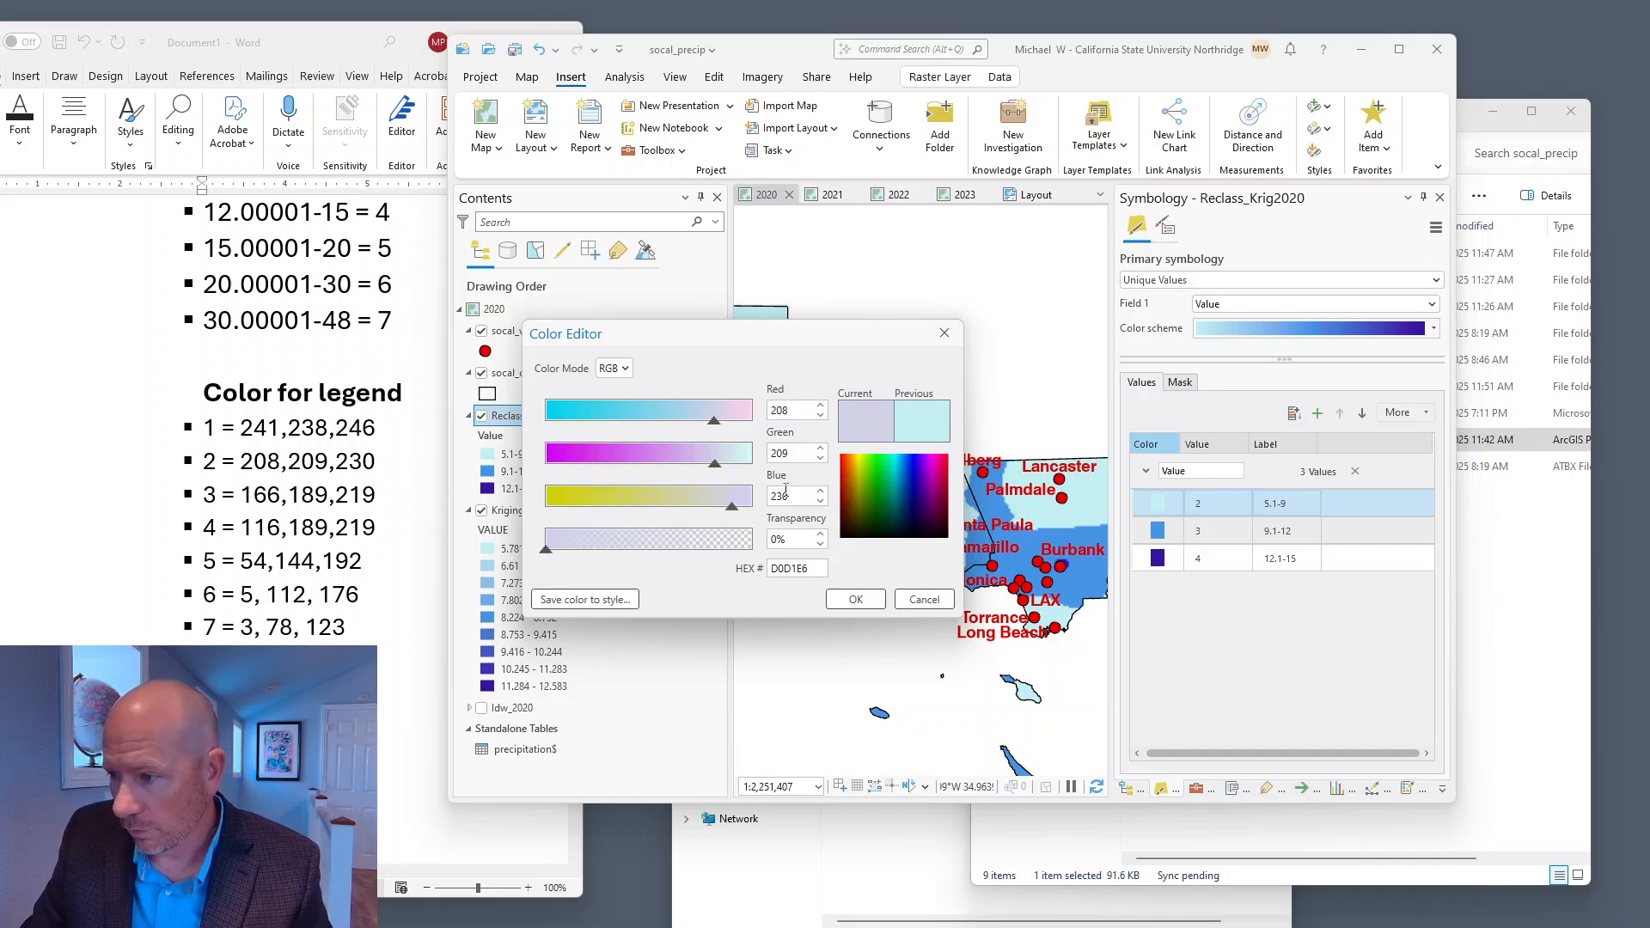
click(370, 468)
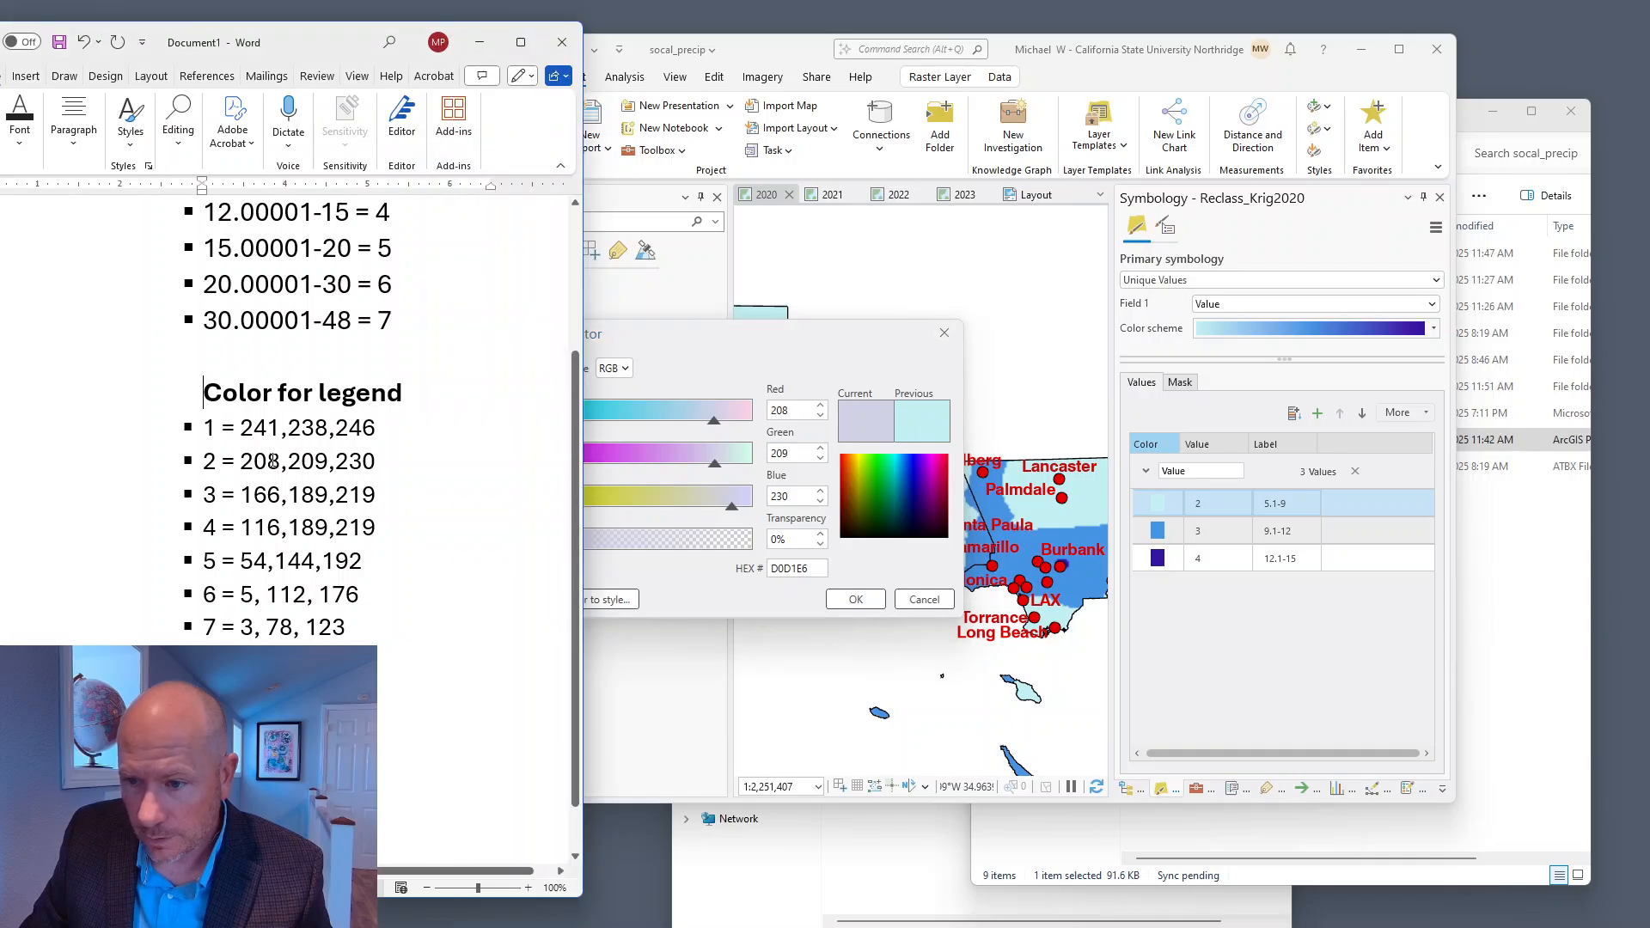
drag(242, 461, 376, 461)
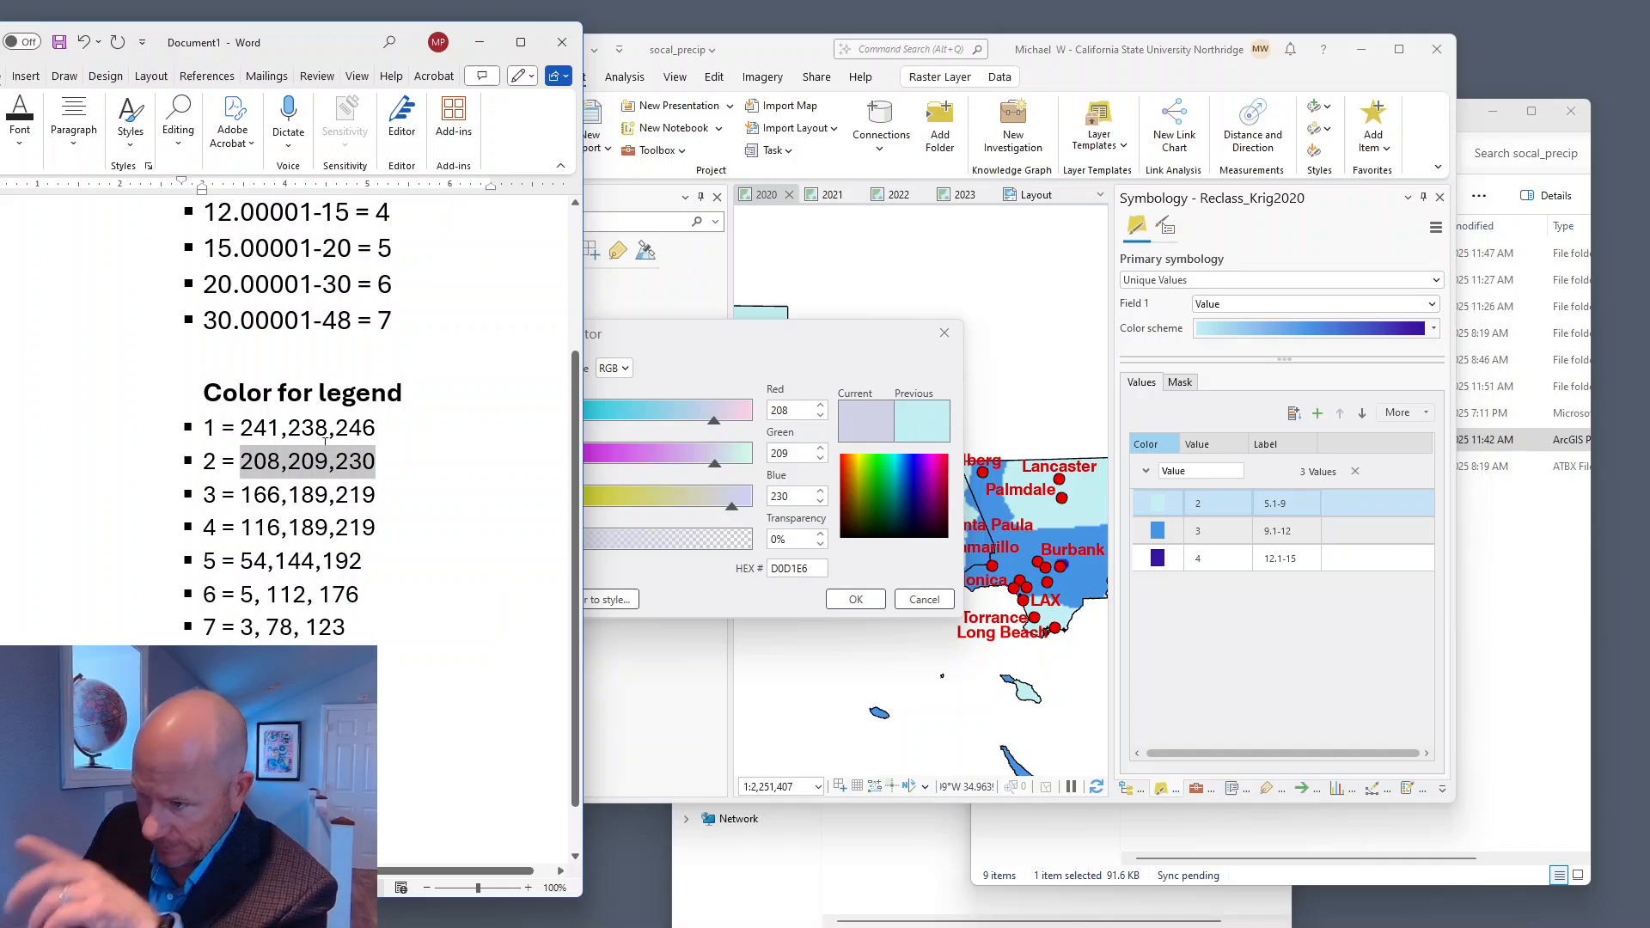
click(842, 325)
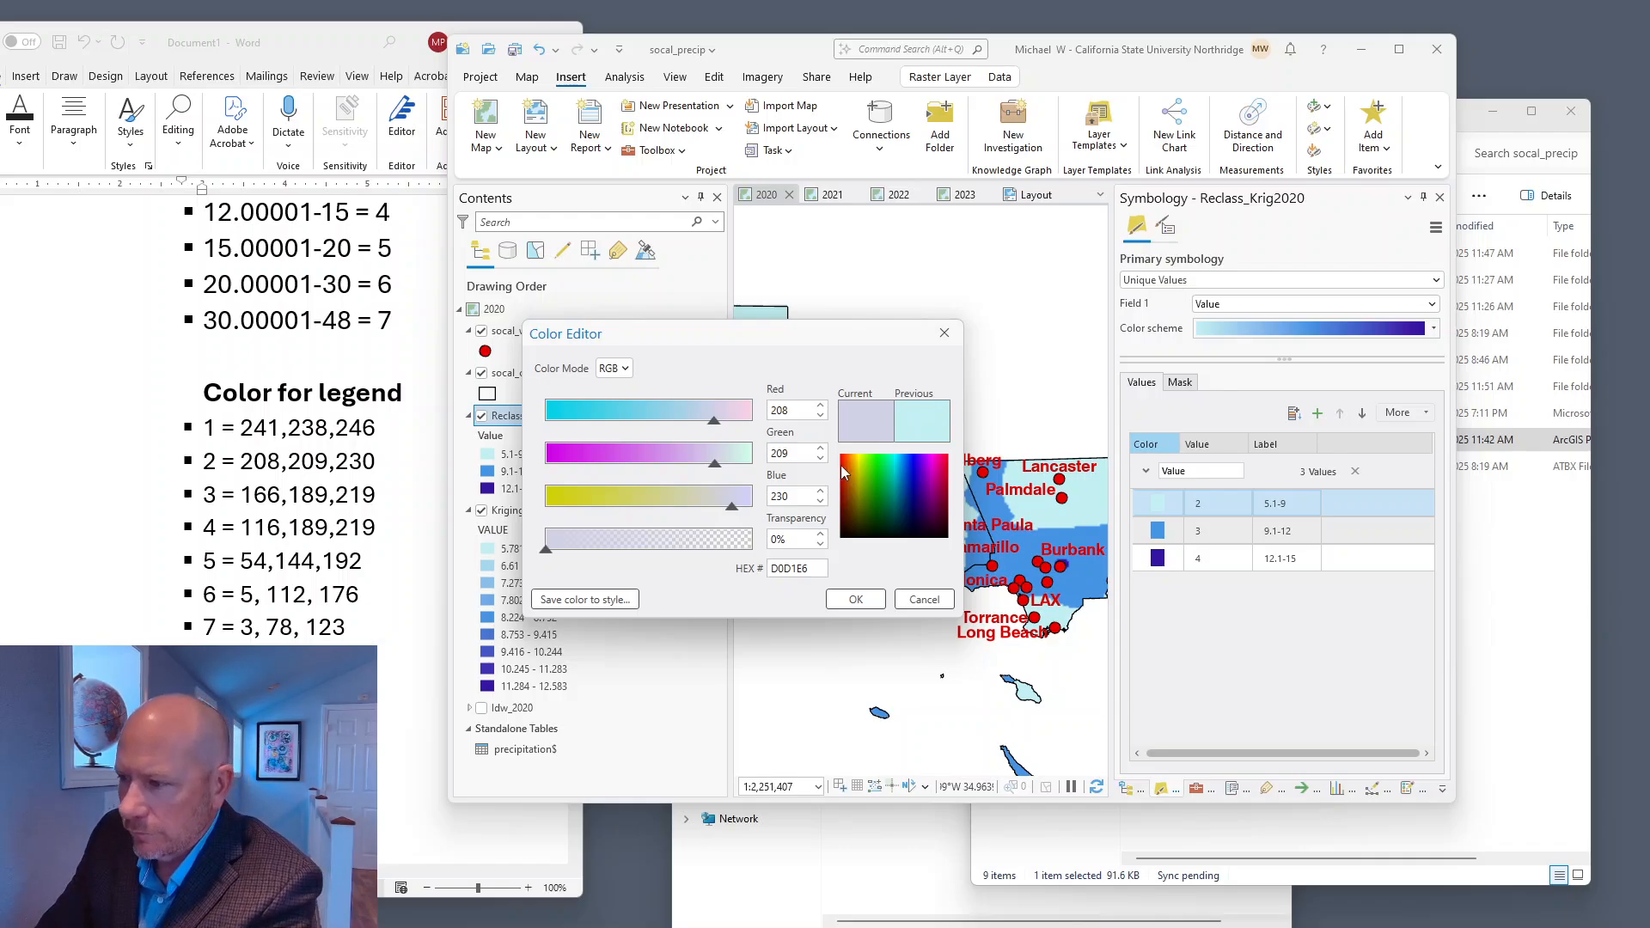
click(844, 601)
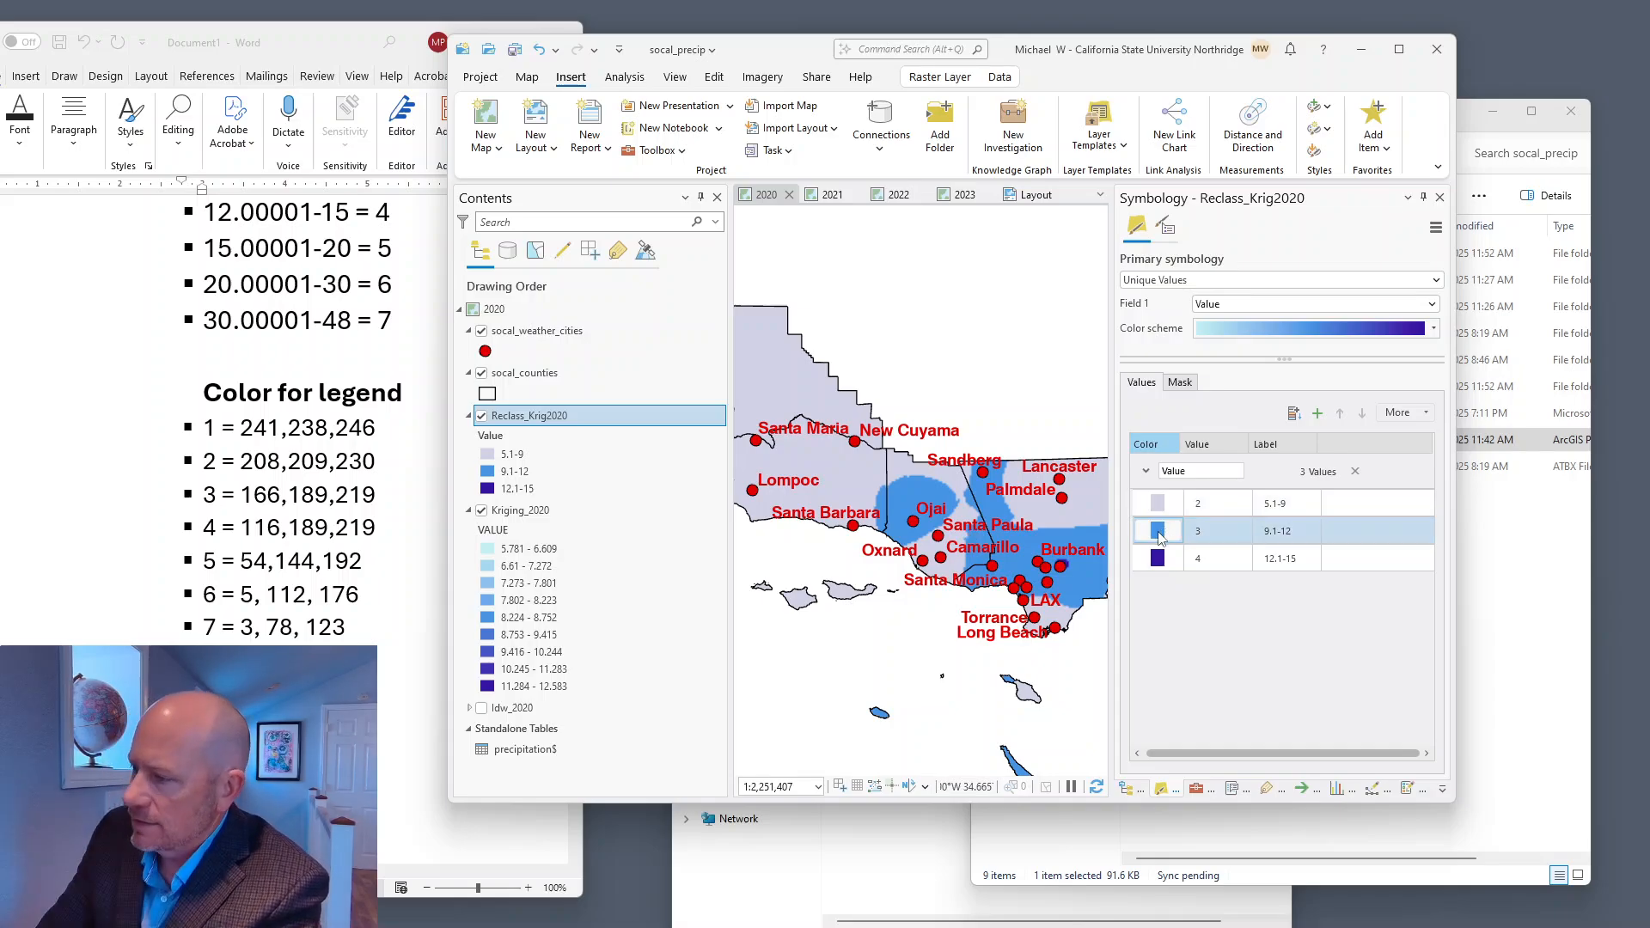
Set the 9.1-12 class of Reclass_Krig2020 to RGB 166, 189, 219
click(1158, 531)
click(1194, 663)
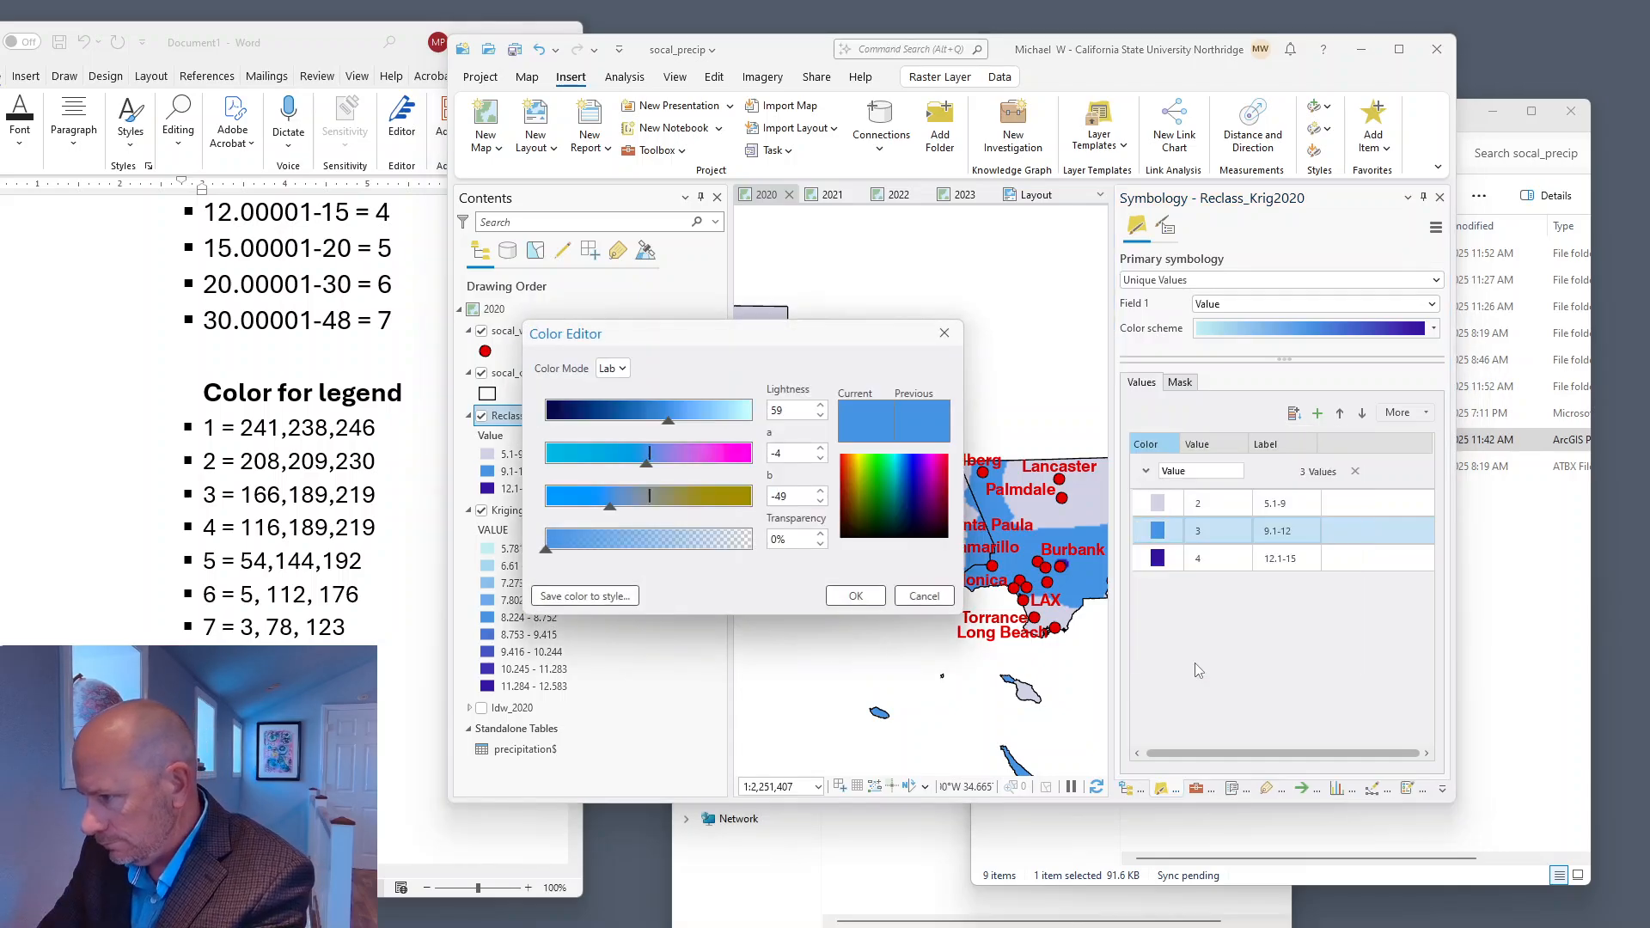
drag(376, 461, 376, 497)
click(760, 345)
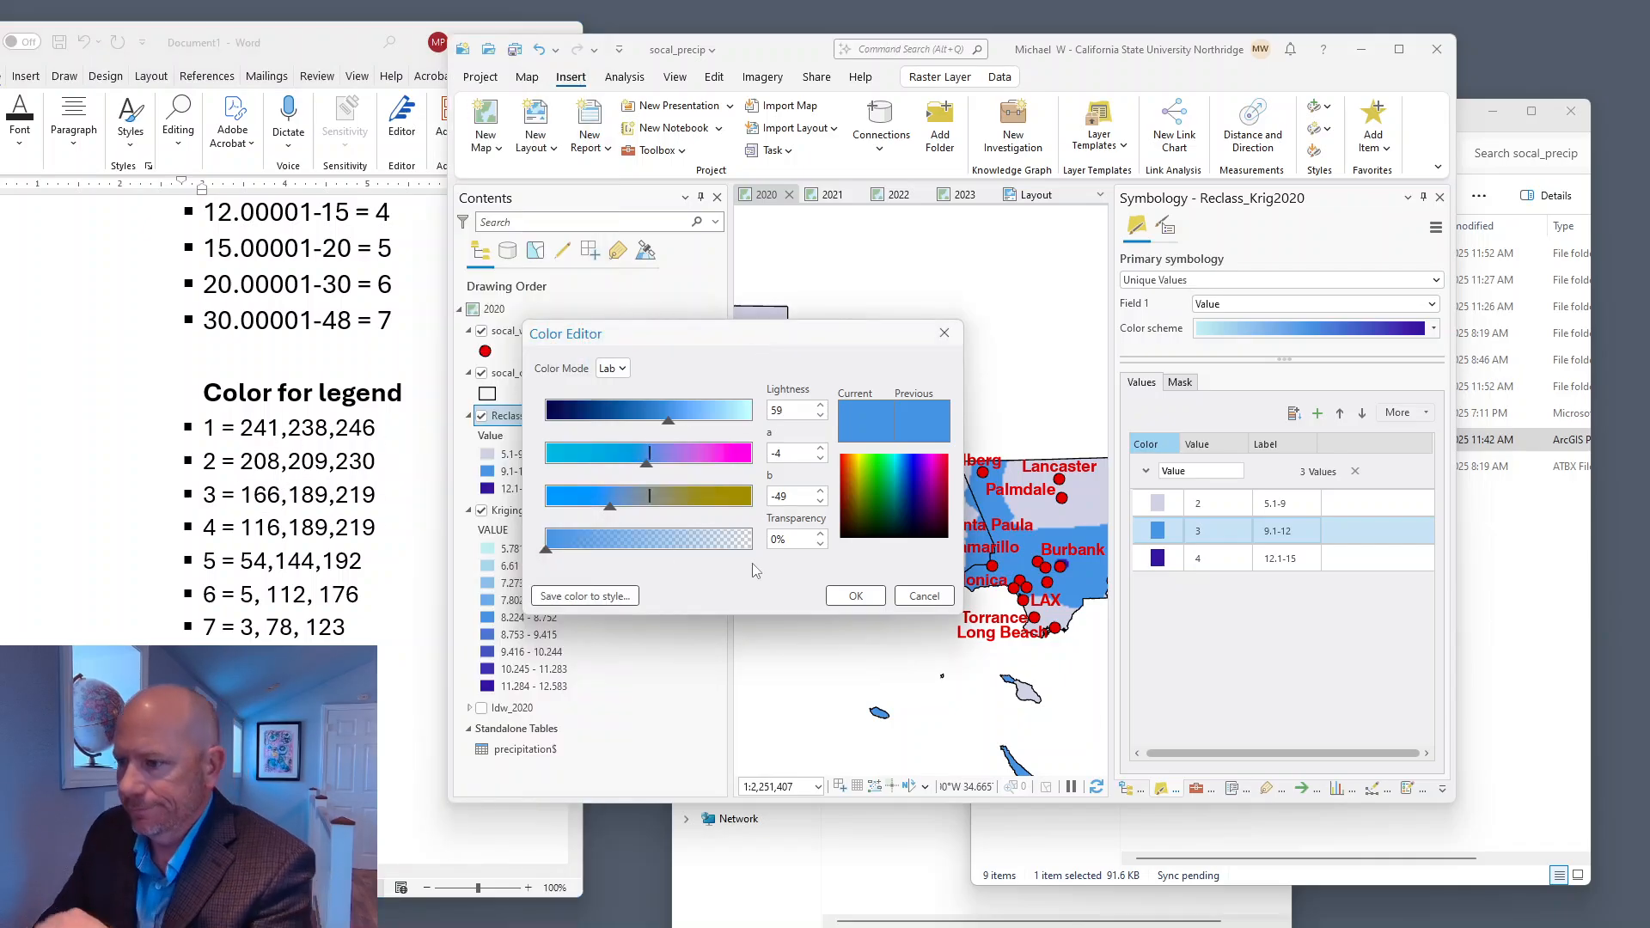
click(612, 368)
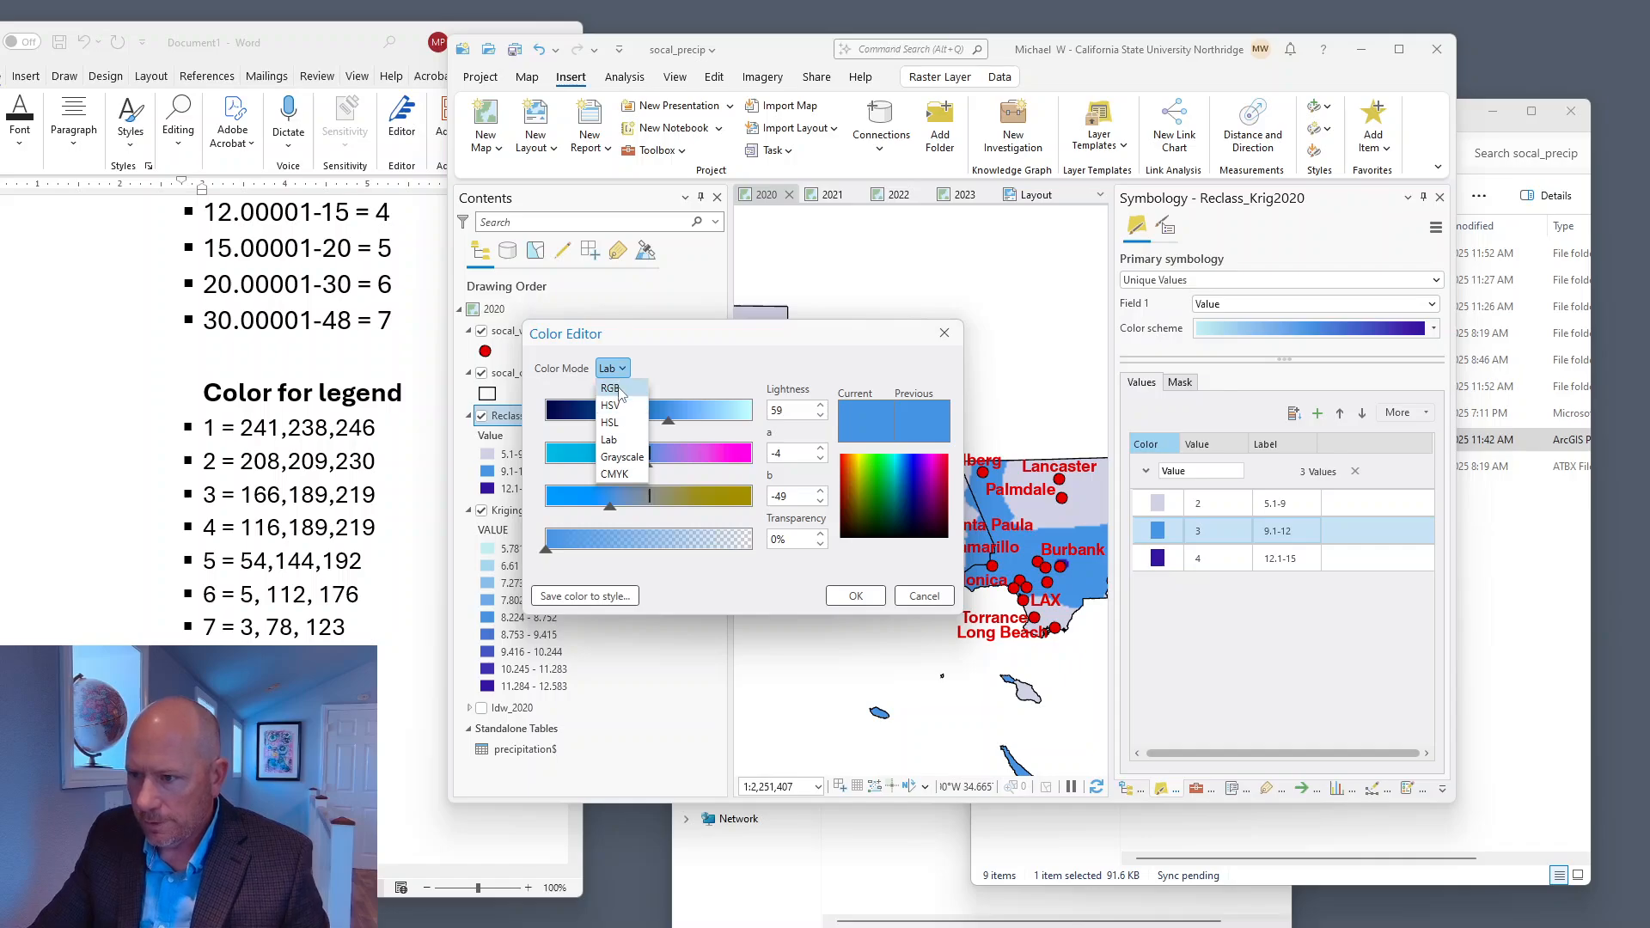
click(617, 390)
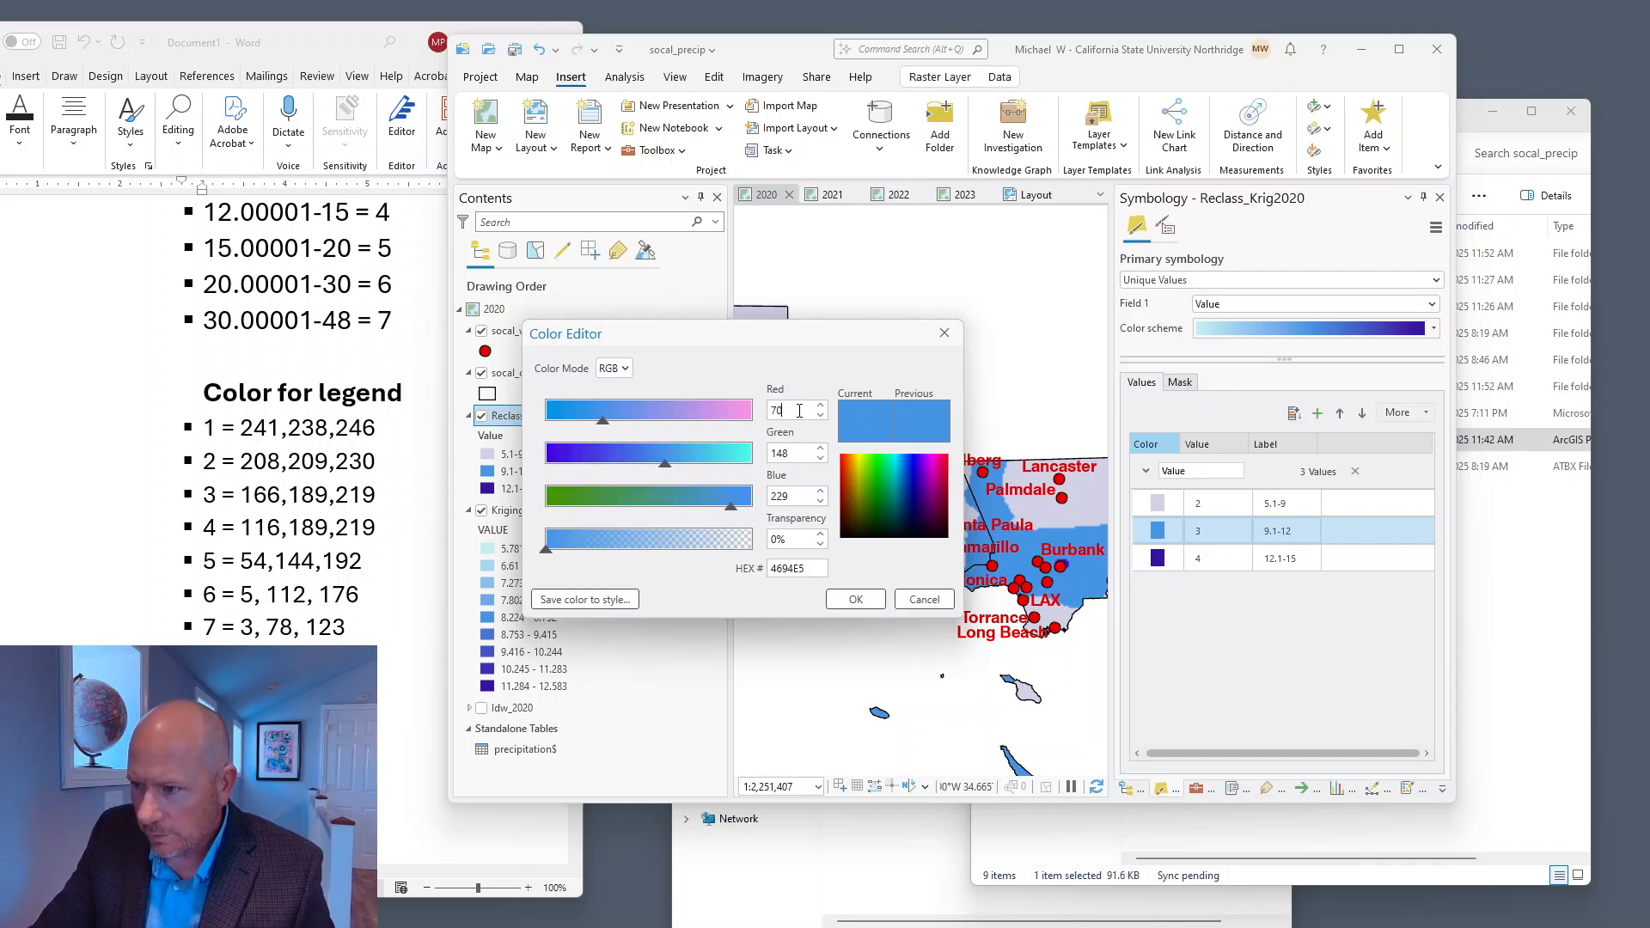
double_click(799, 410)
text(166)
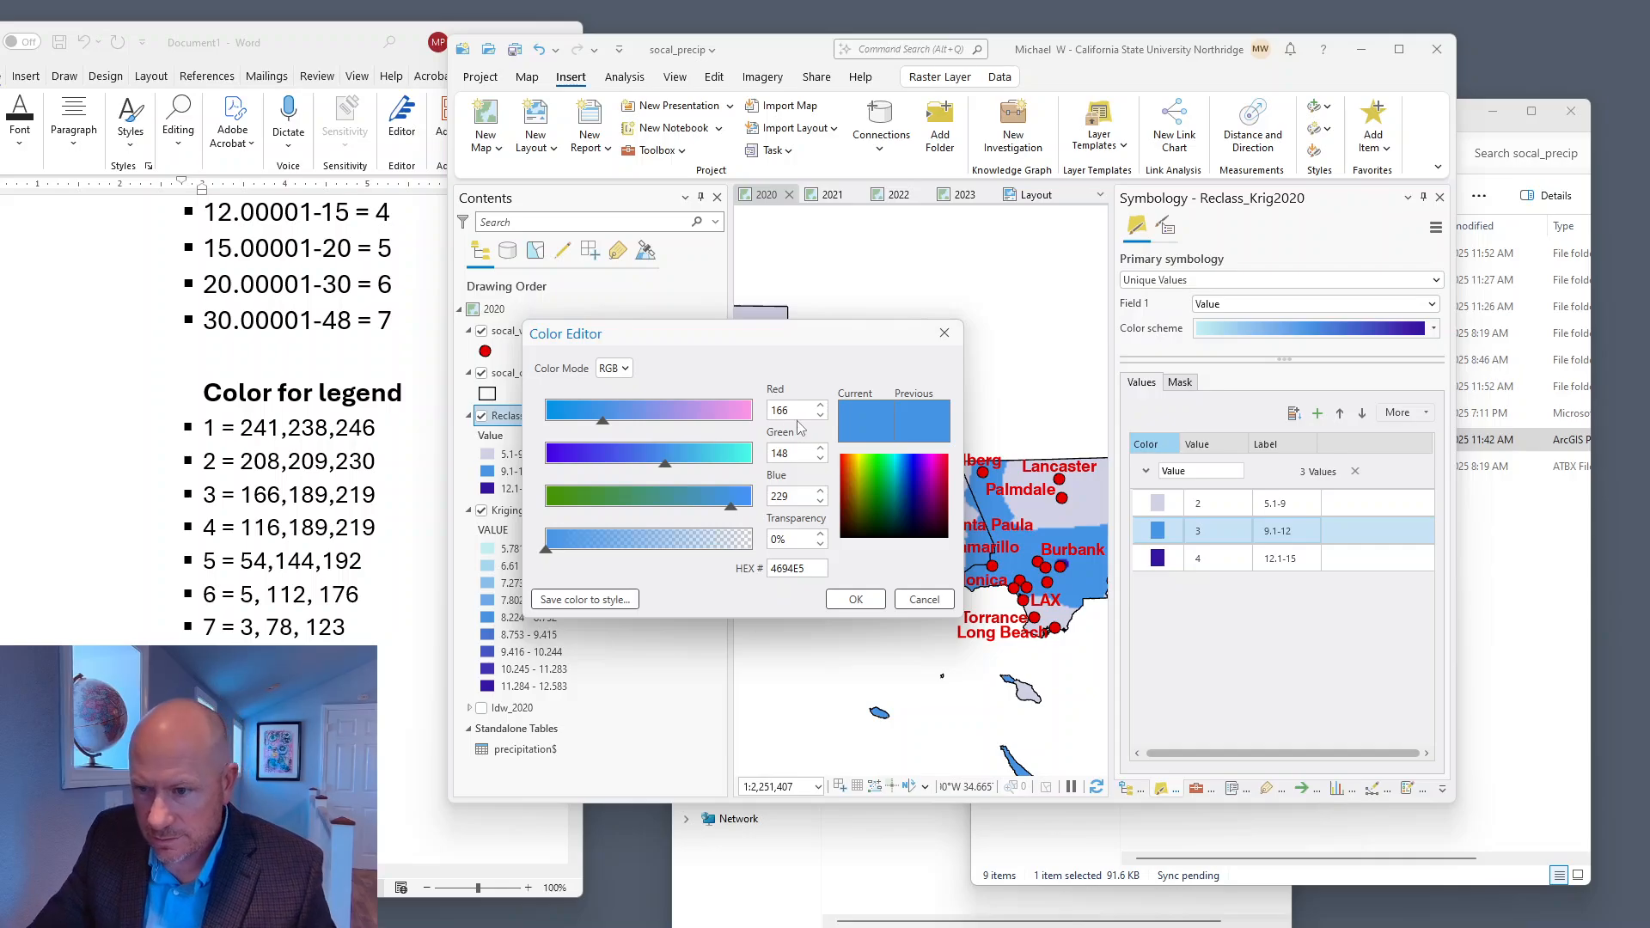
double_click(798, 457)
text(18)
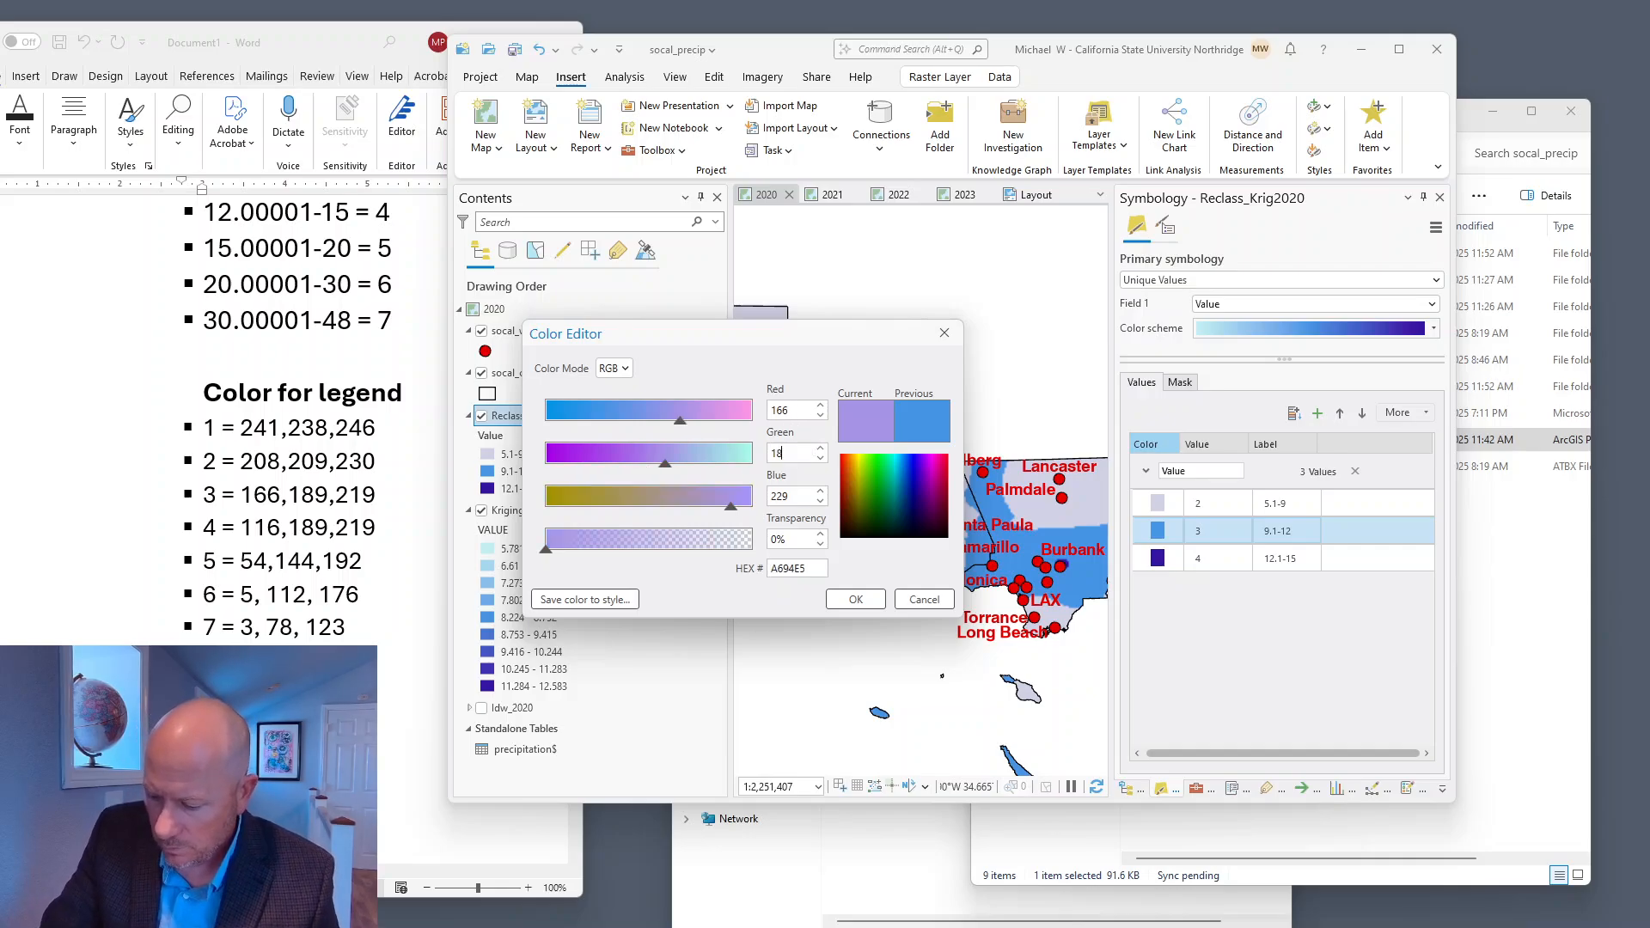
double_click(799, 495)
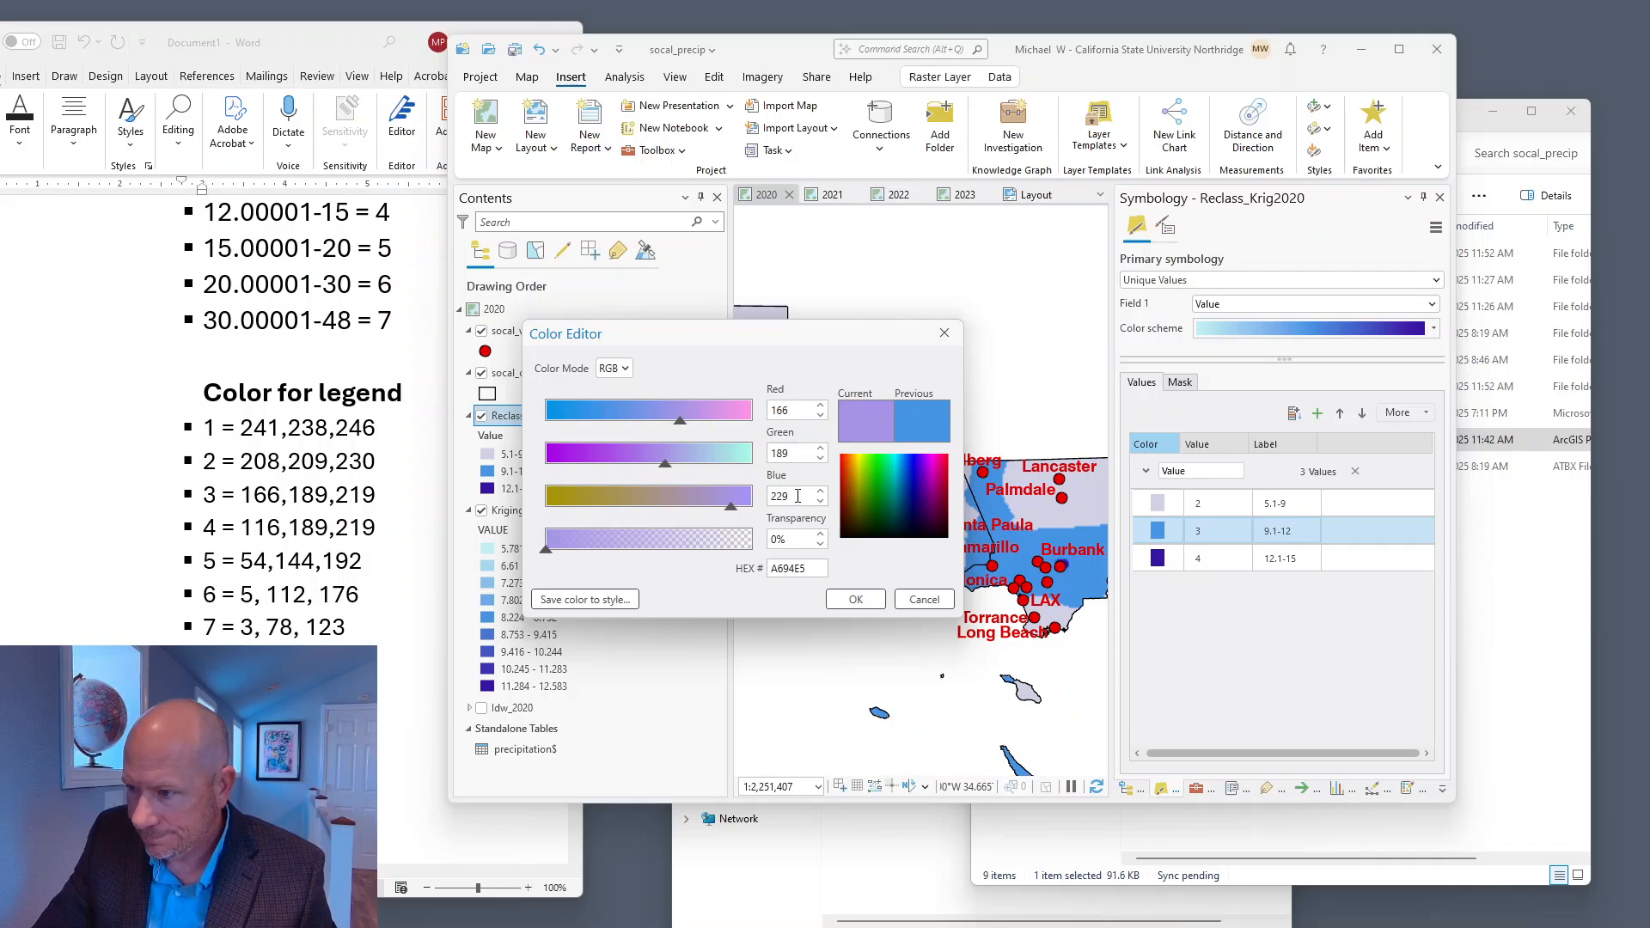
text(2)
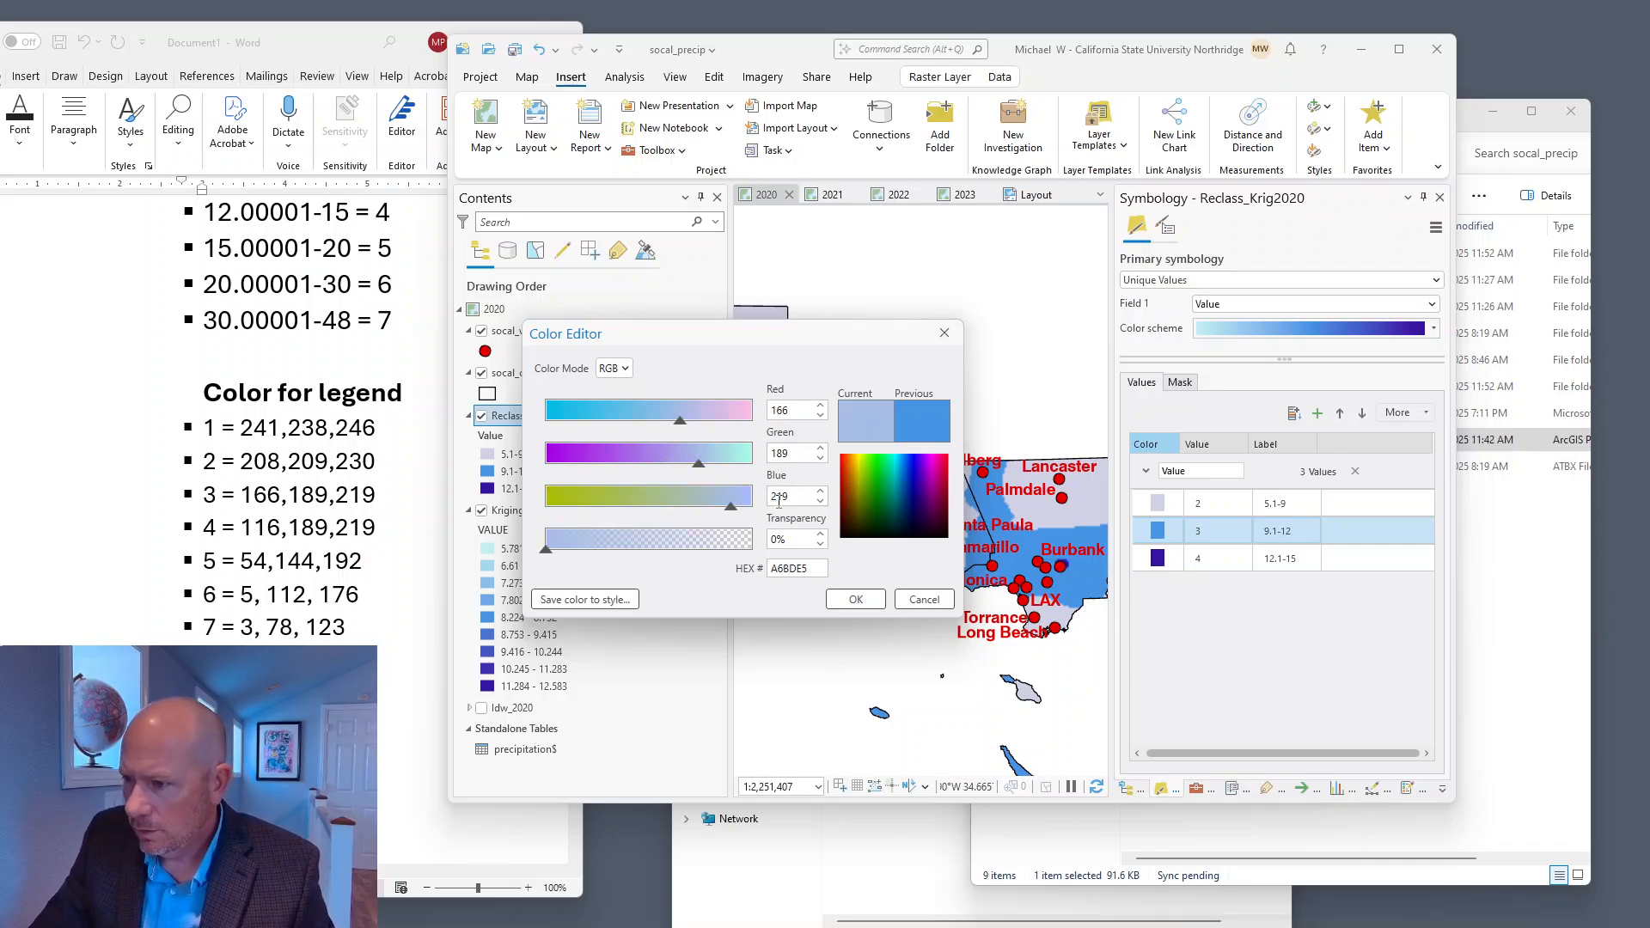
text(19)
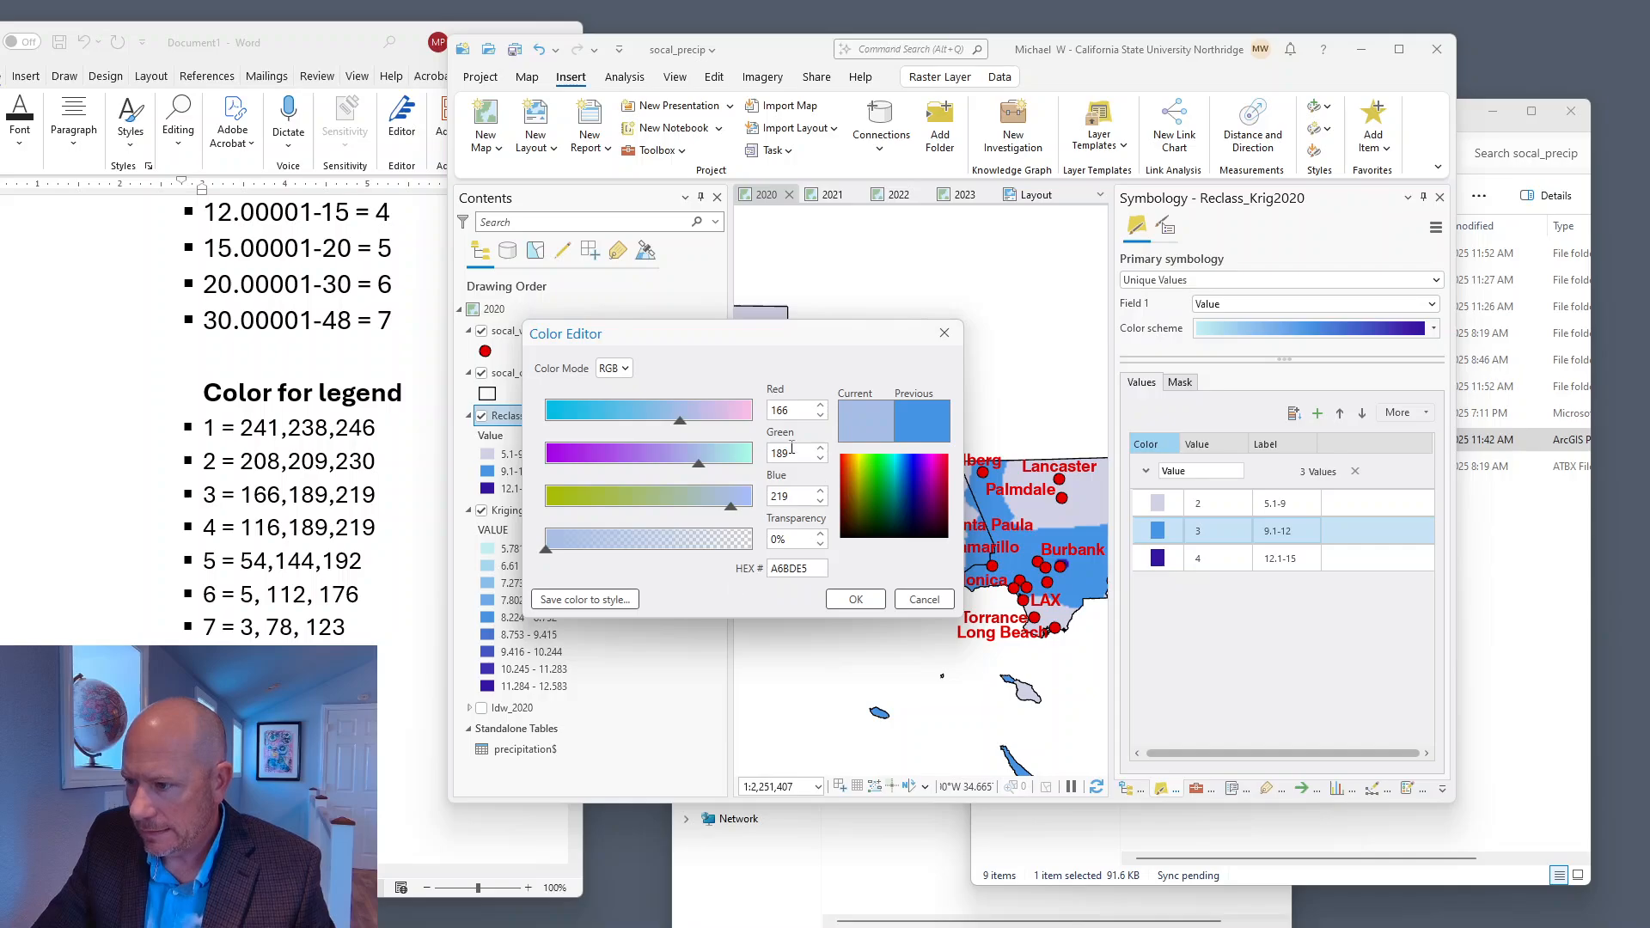
click(840, 601)
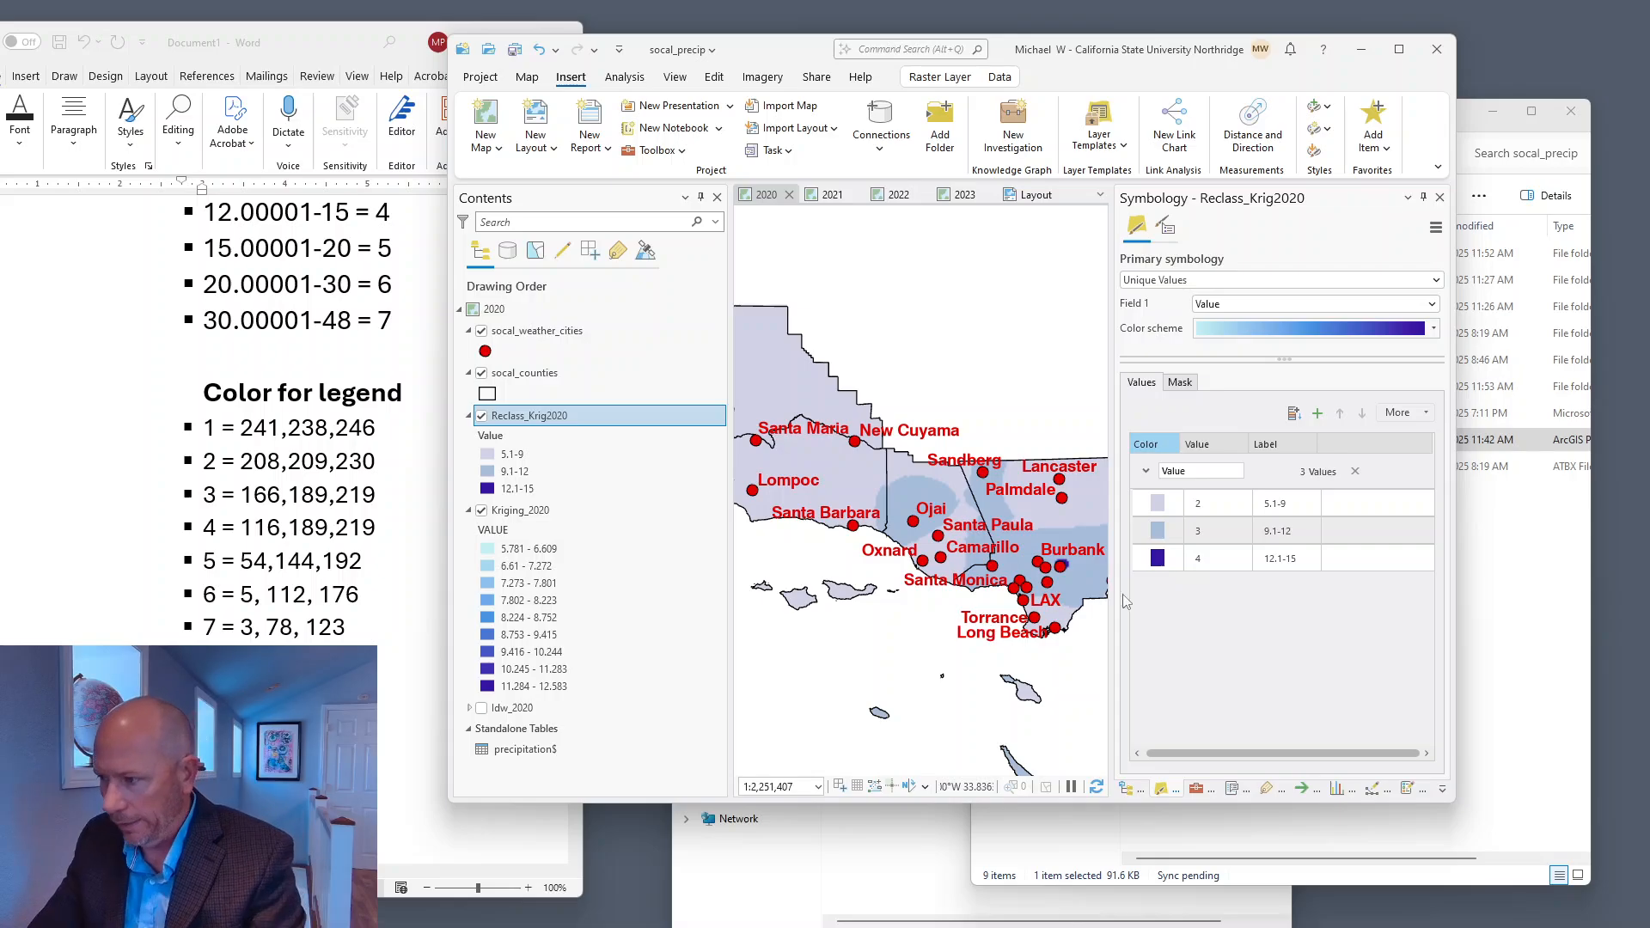
Set the 12.1-15 class of Reclass_Krig2020 to RGB 116, 189, 219
click(1159, 560)
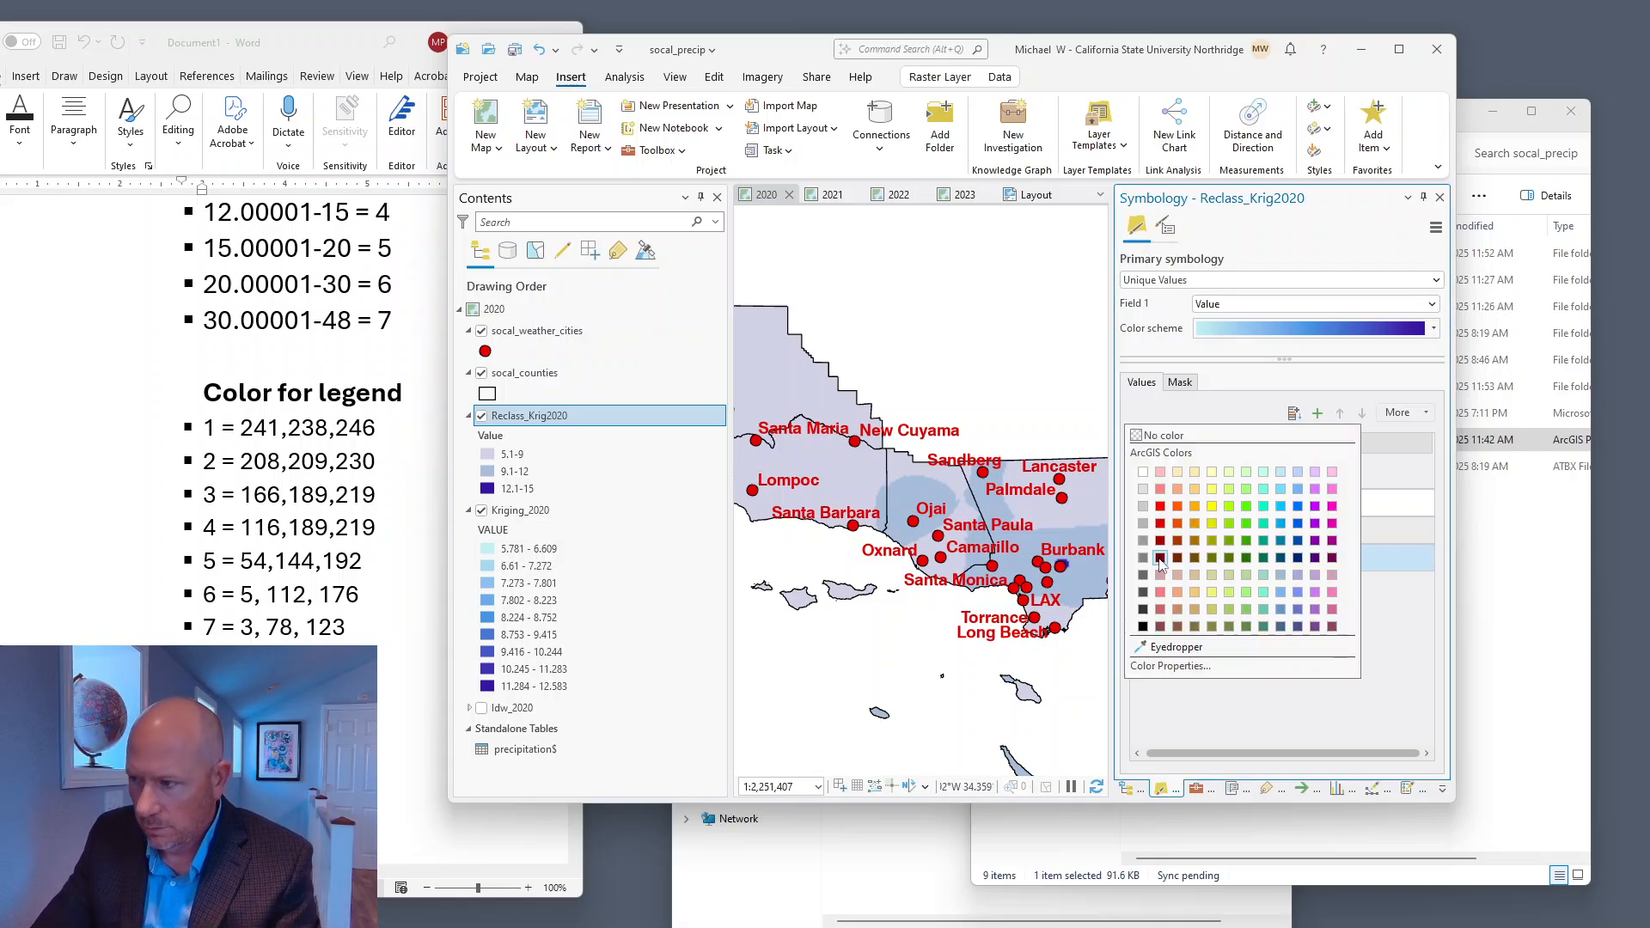
click(1184, 658)
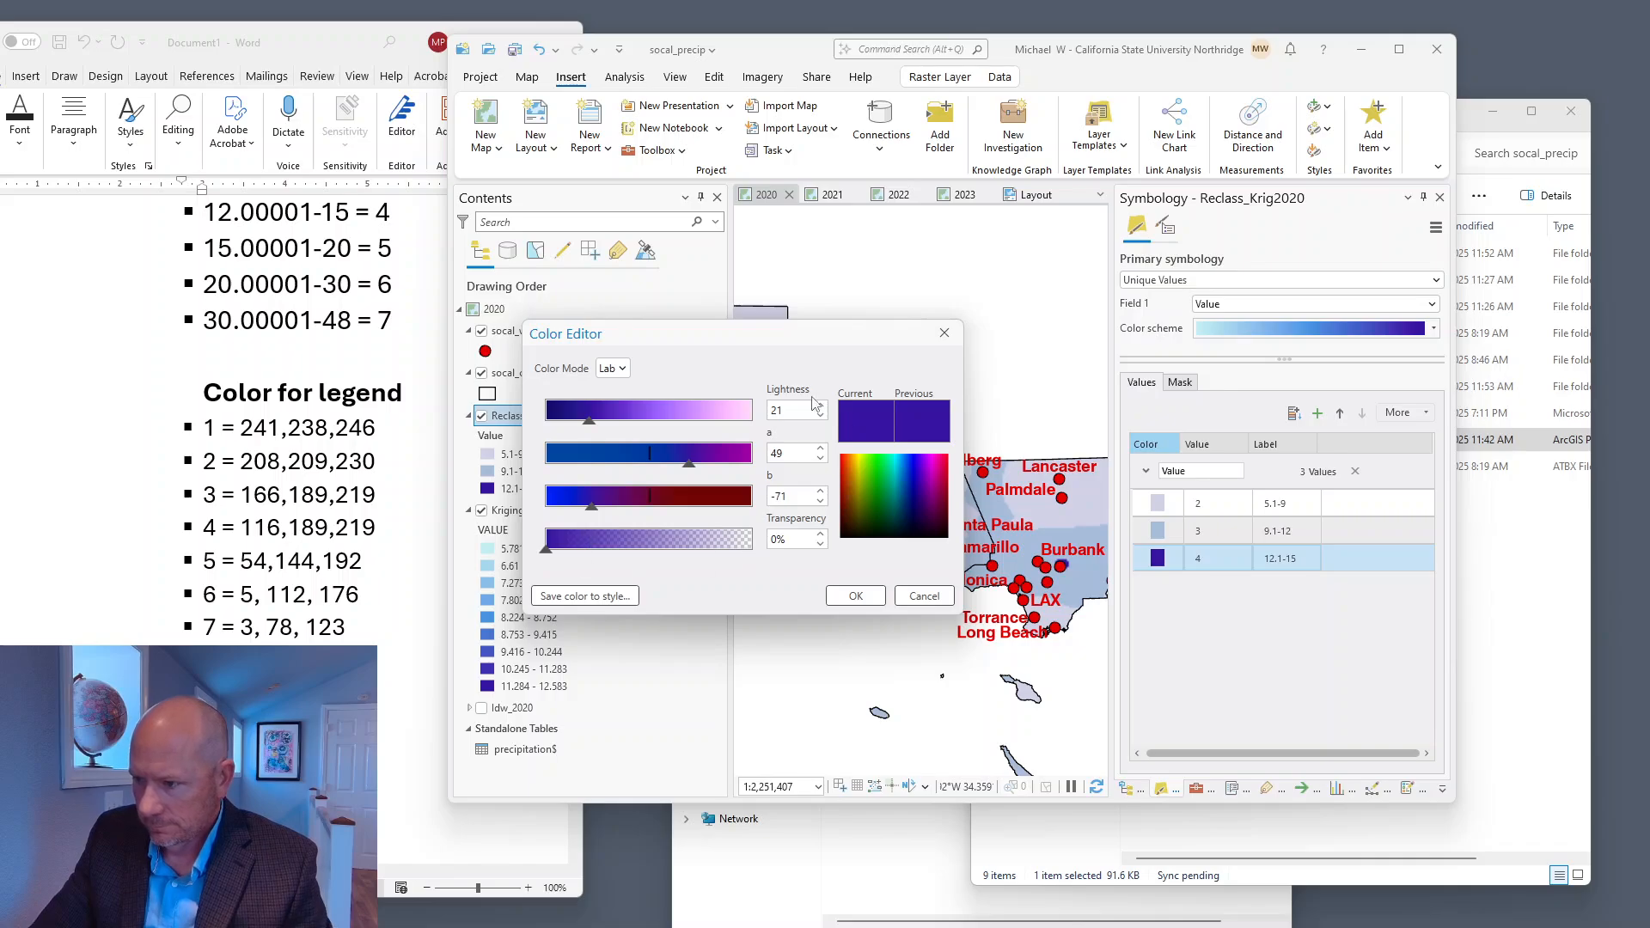
click(612, 369)
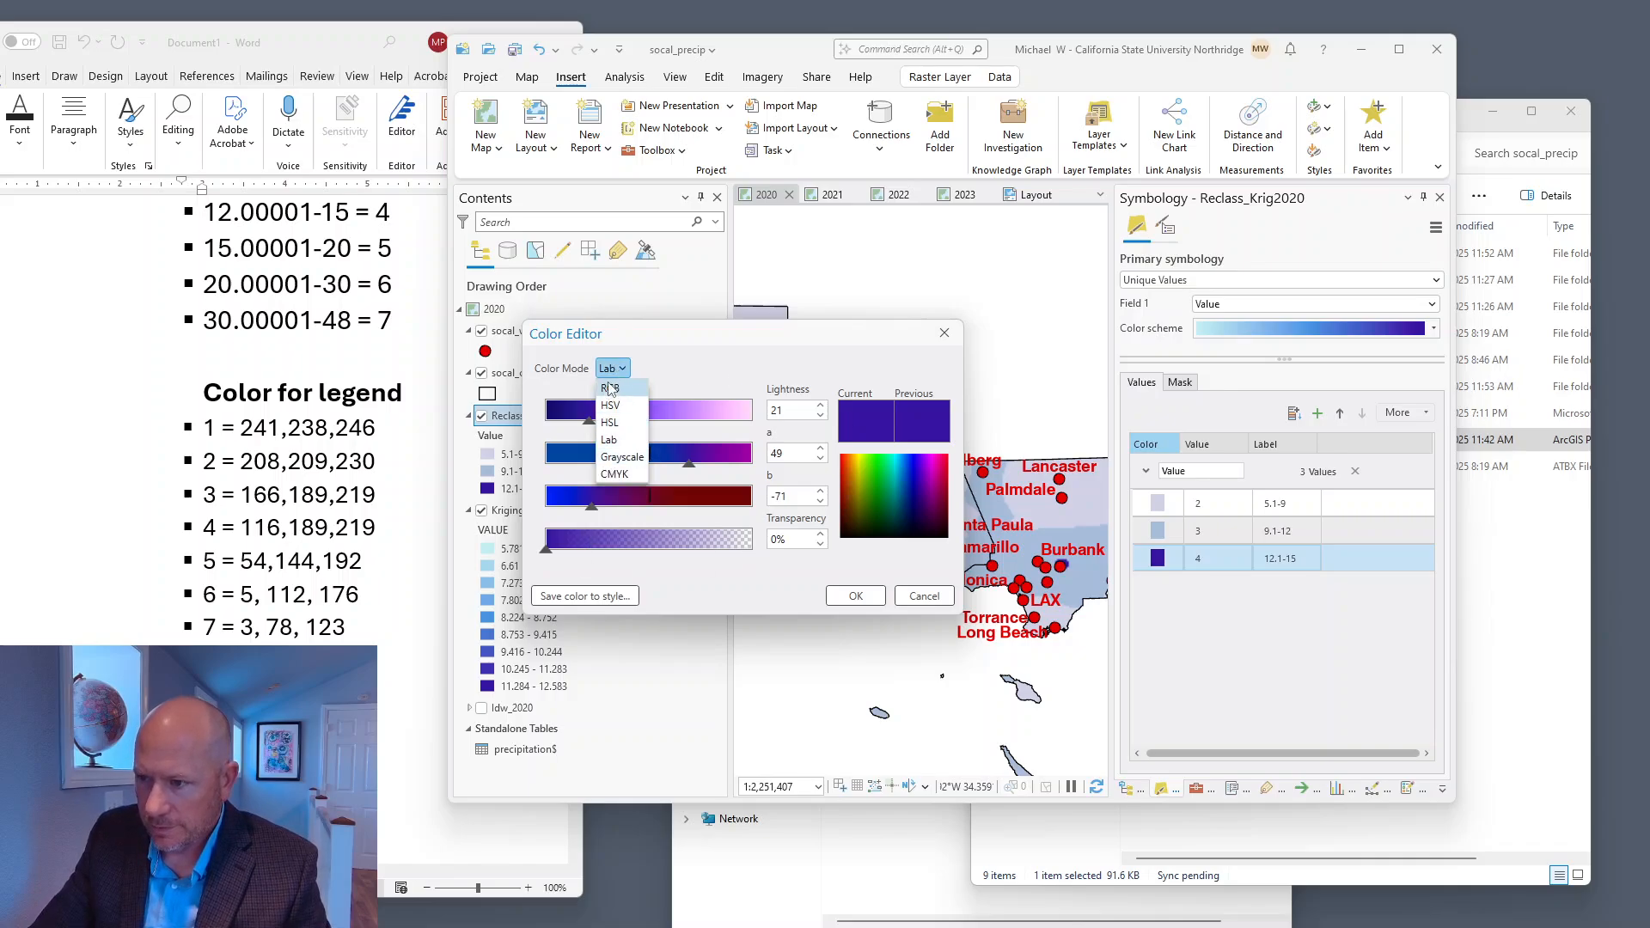
click(610, 389)
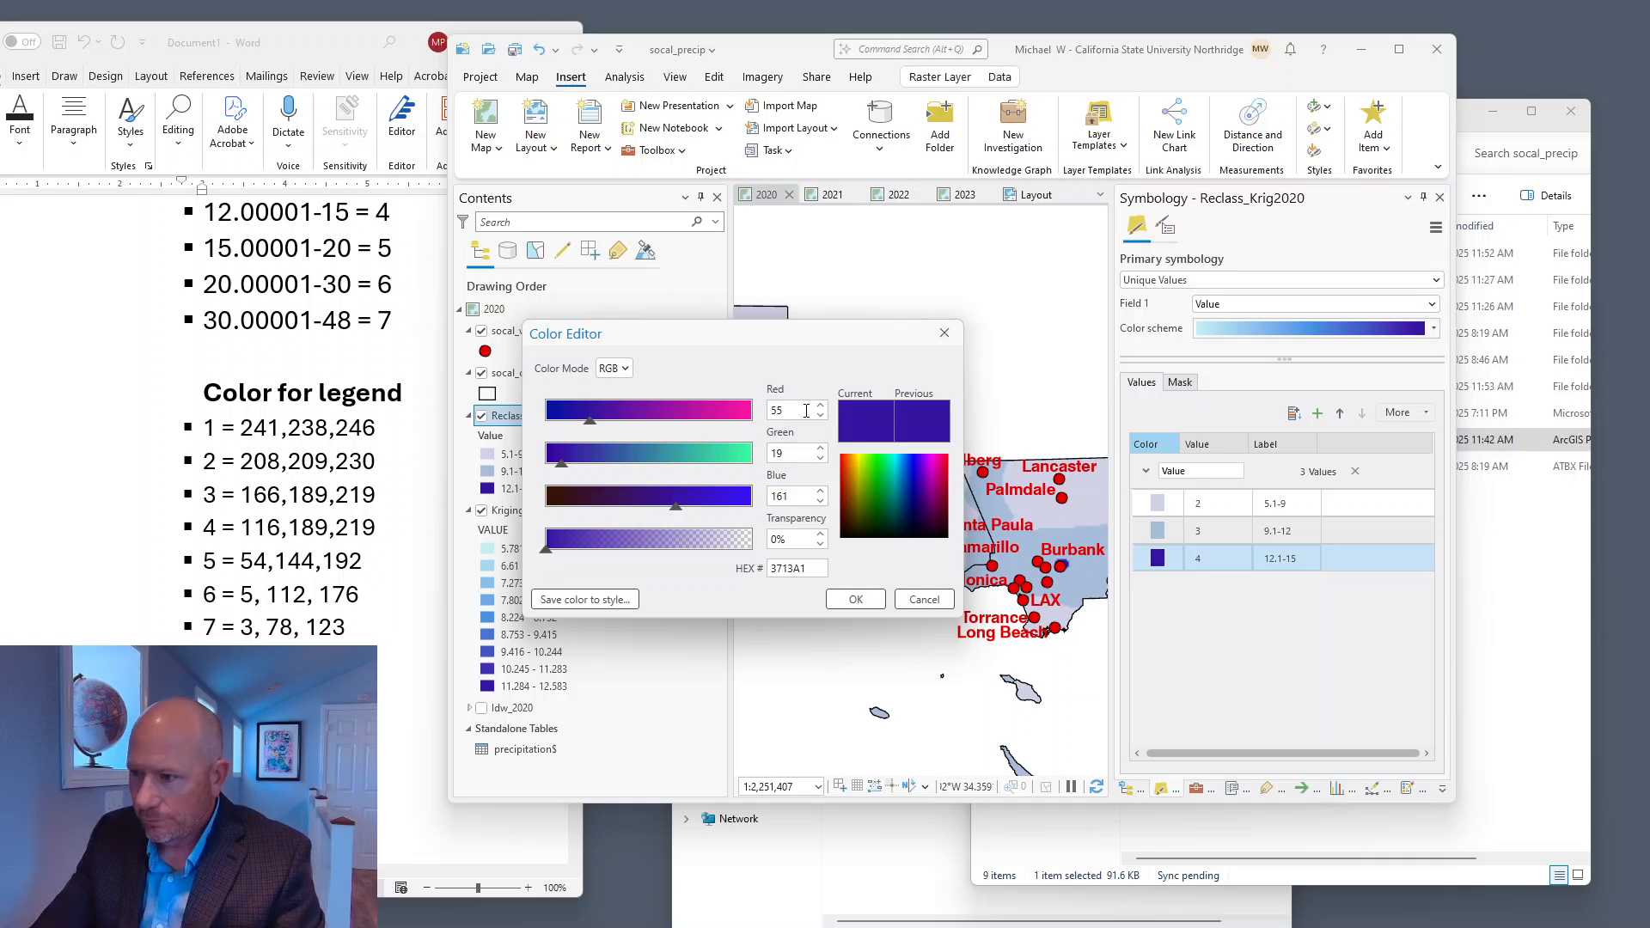
double_click(806, 411)
text(116)
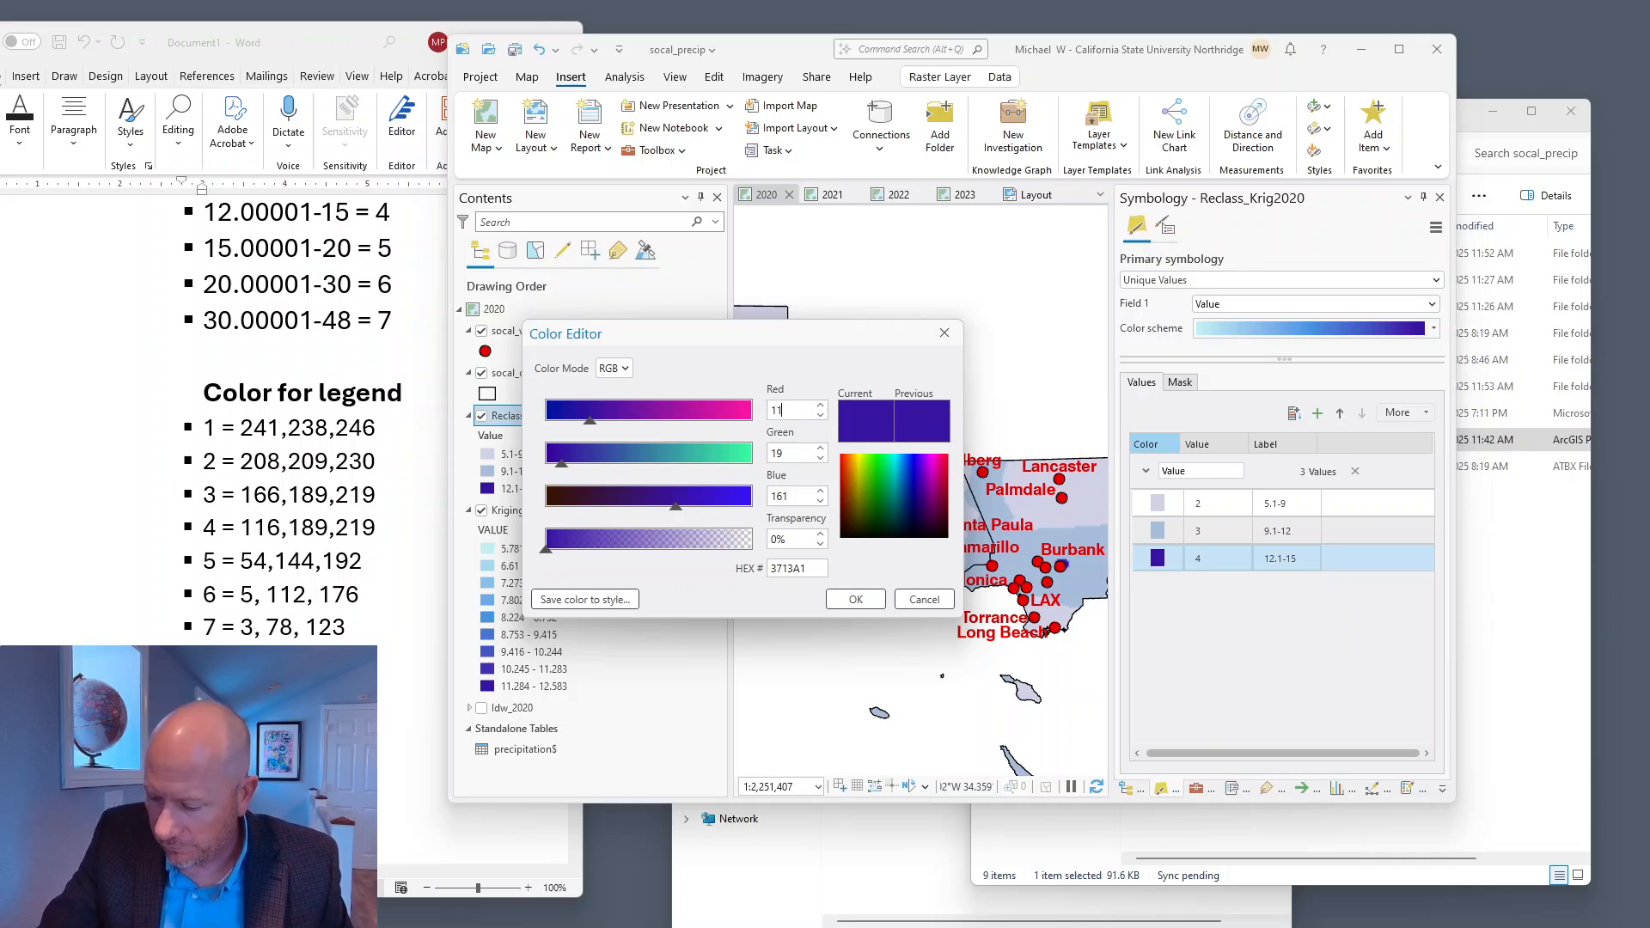
double_click(791, 453)
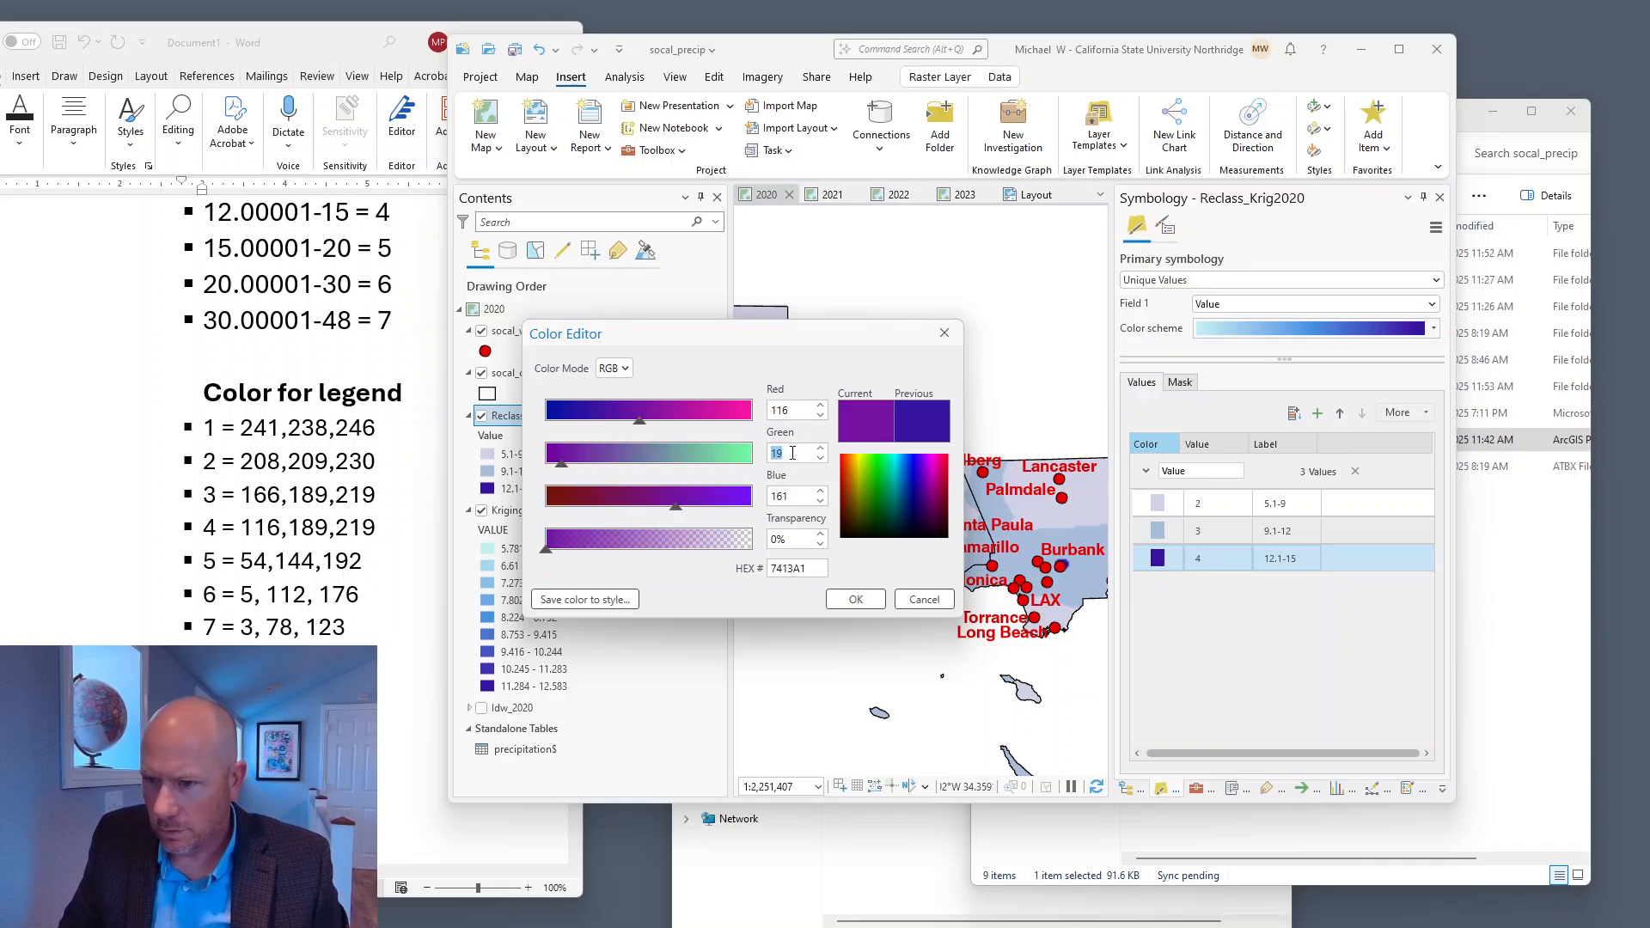
text(1)
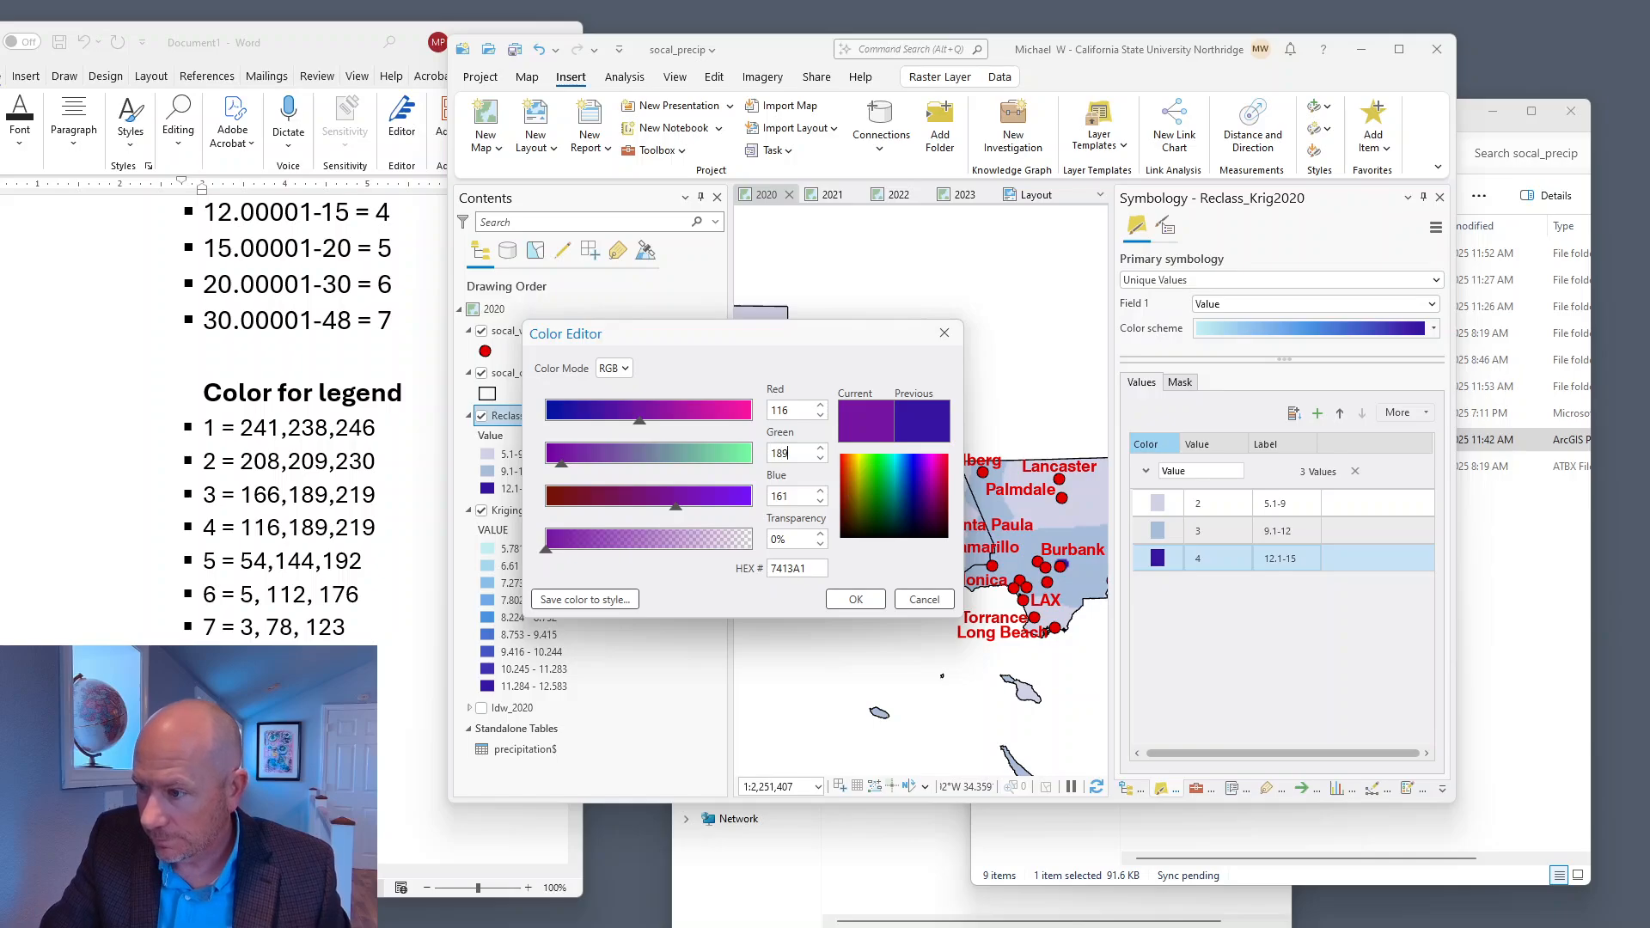
double_click(796, 496)
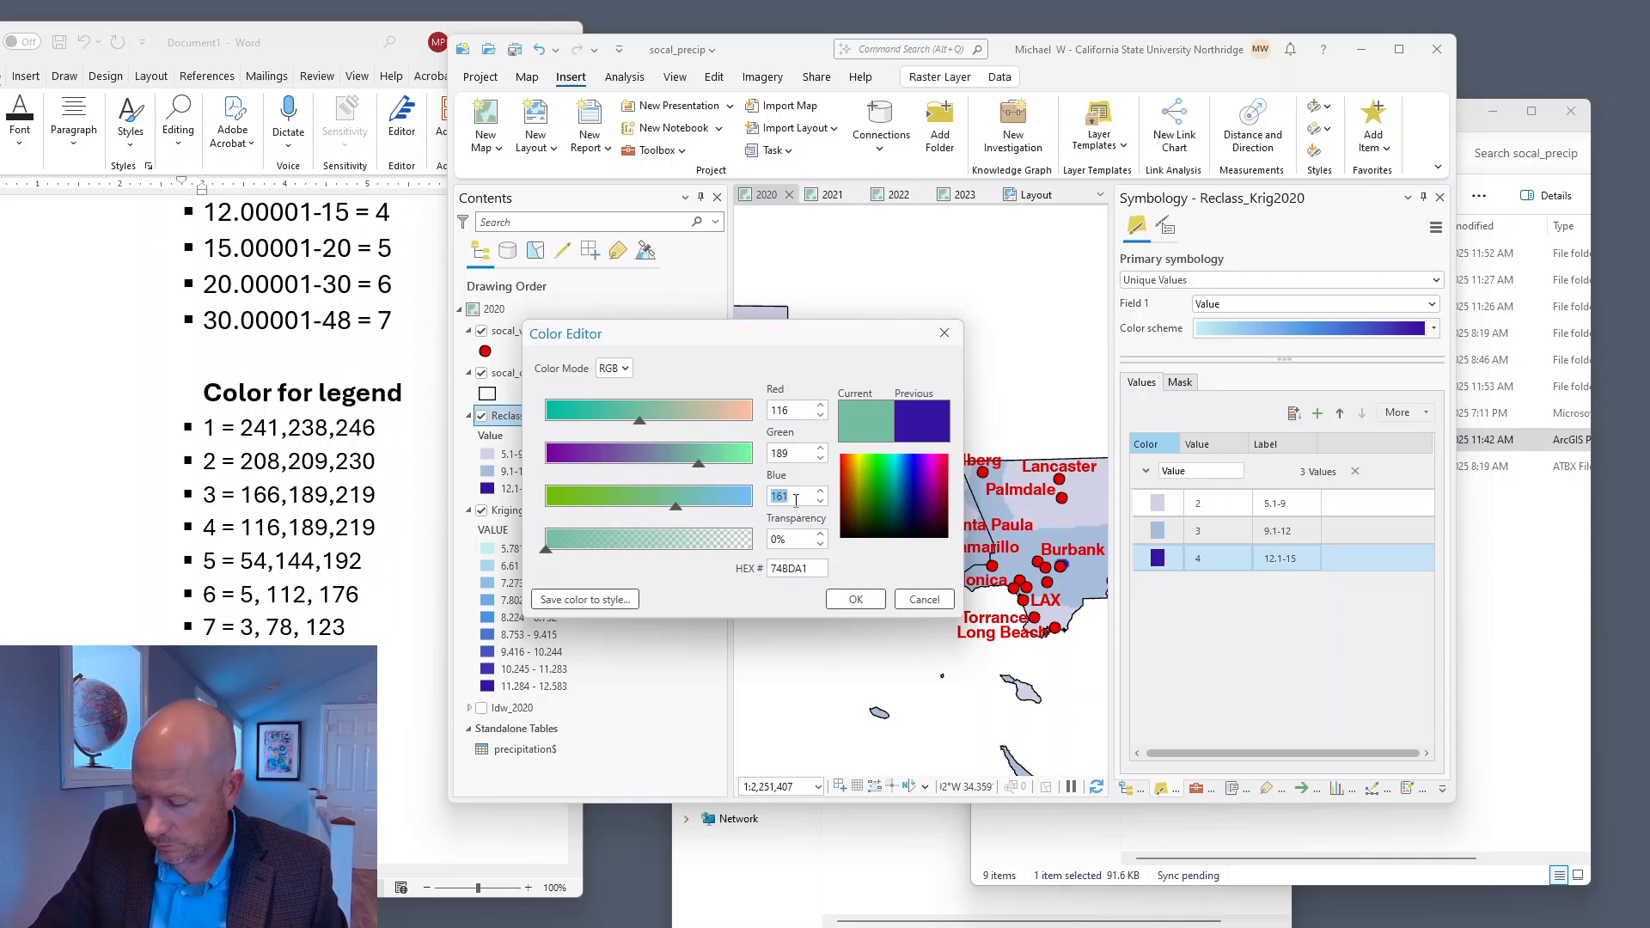
text(219)
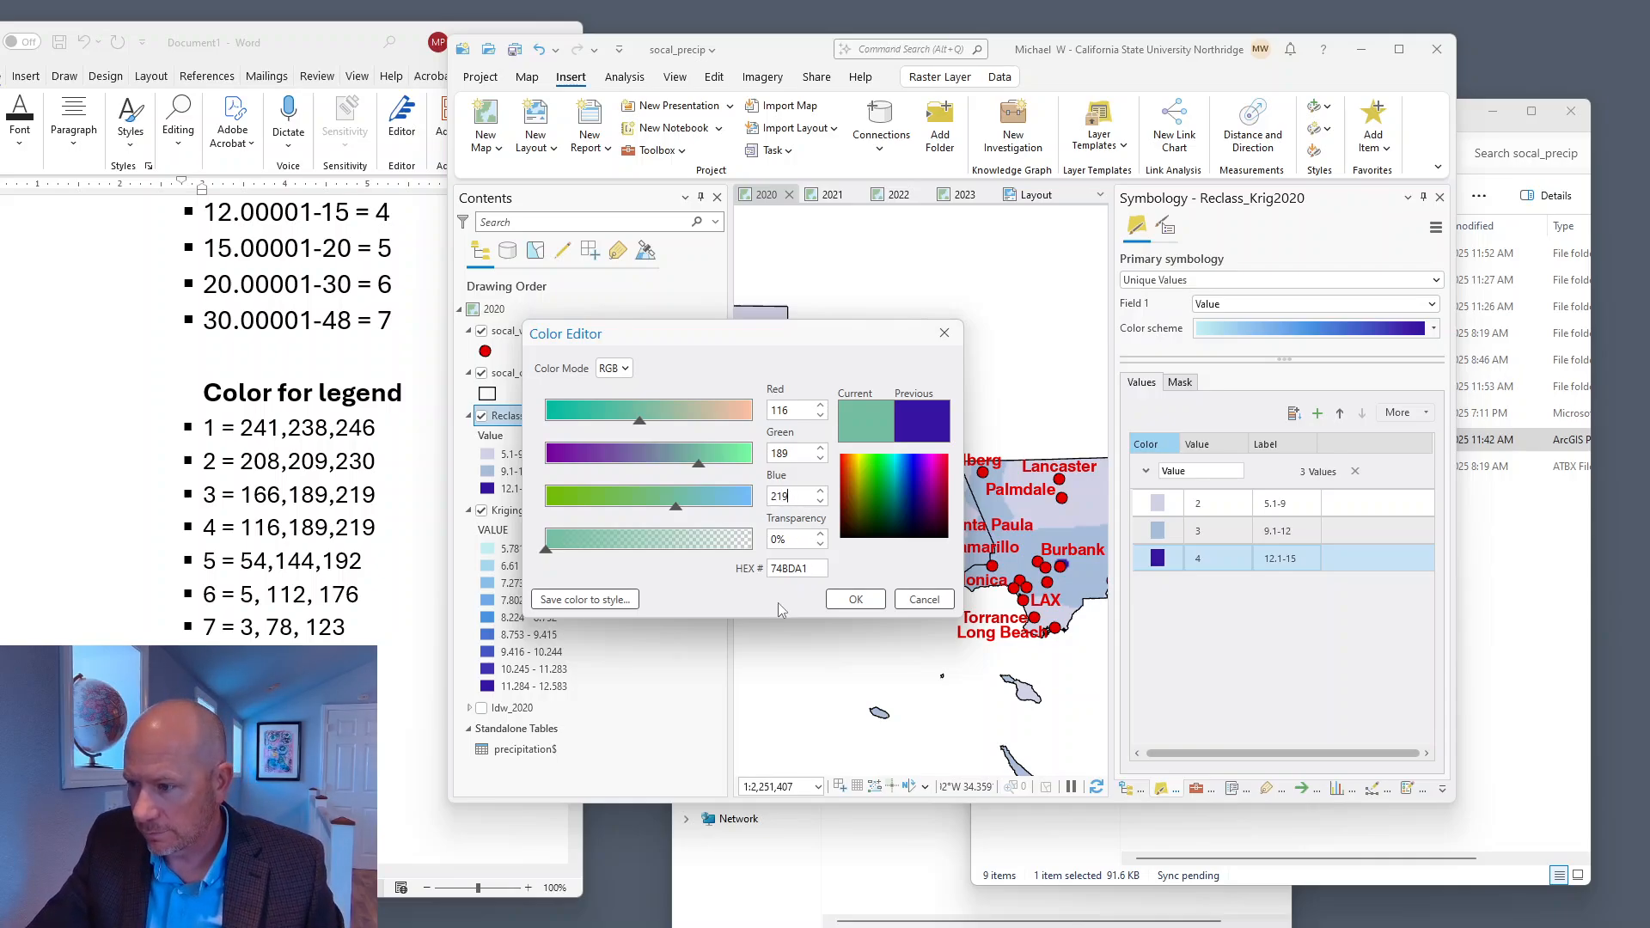
click(805, 451)
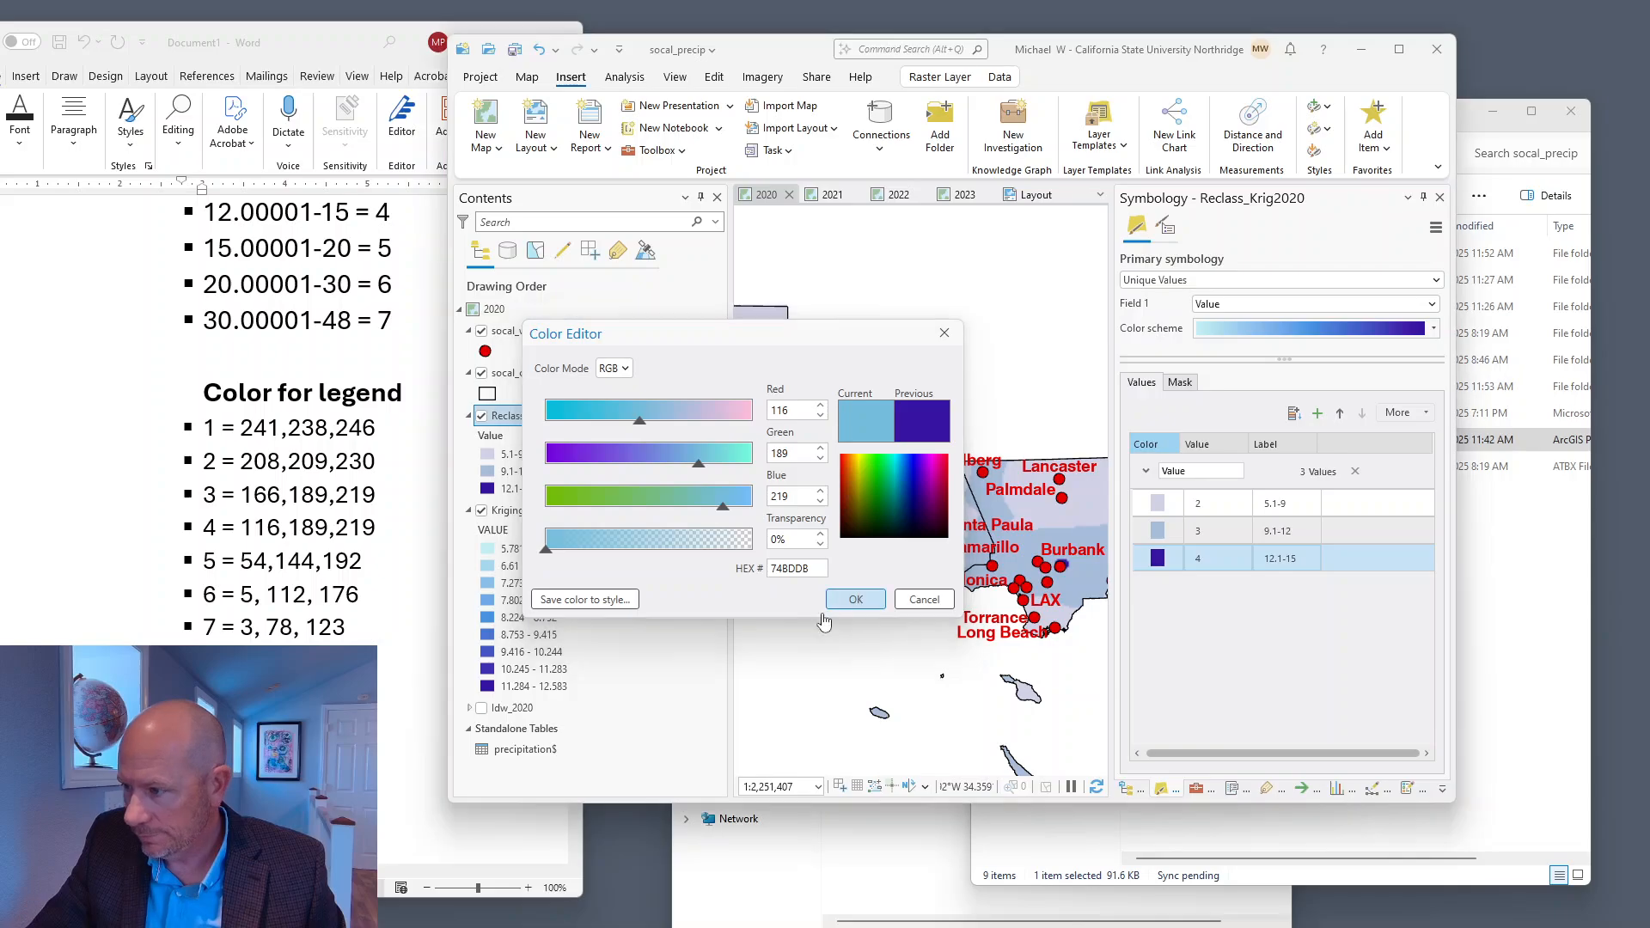
click(860, 599)
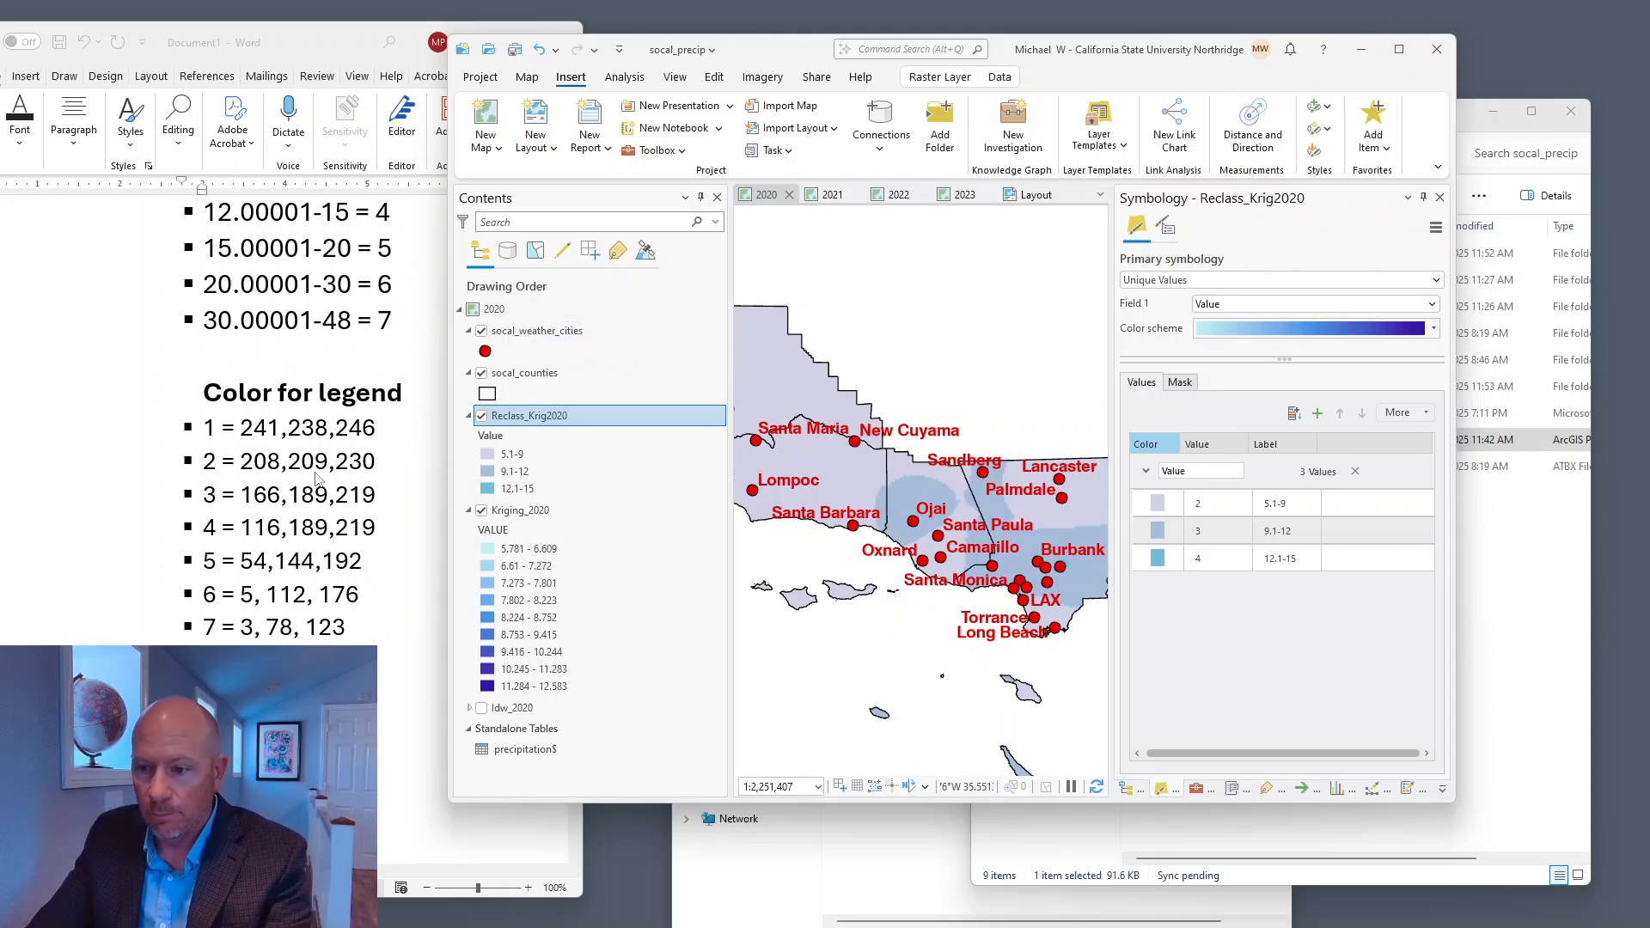
Maximize the map window and view the recolored 2020 map beside the other years in the layout
click(1399, 50)
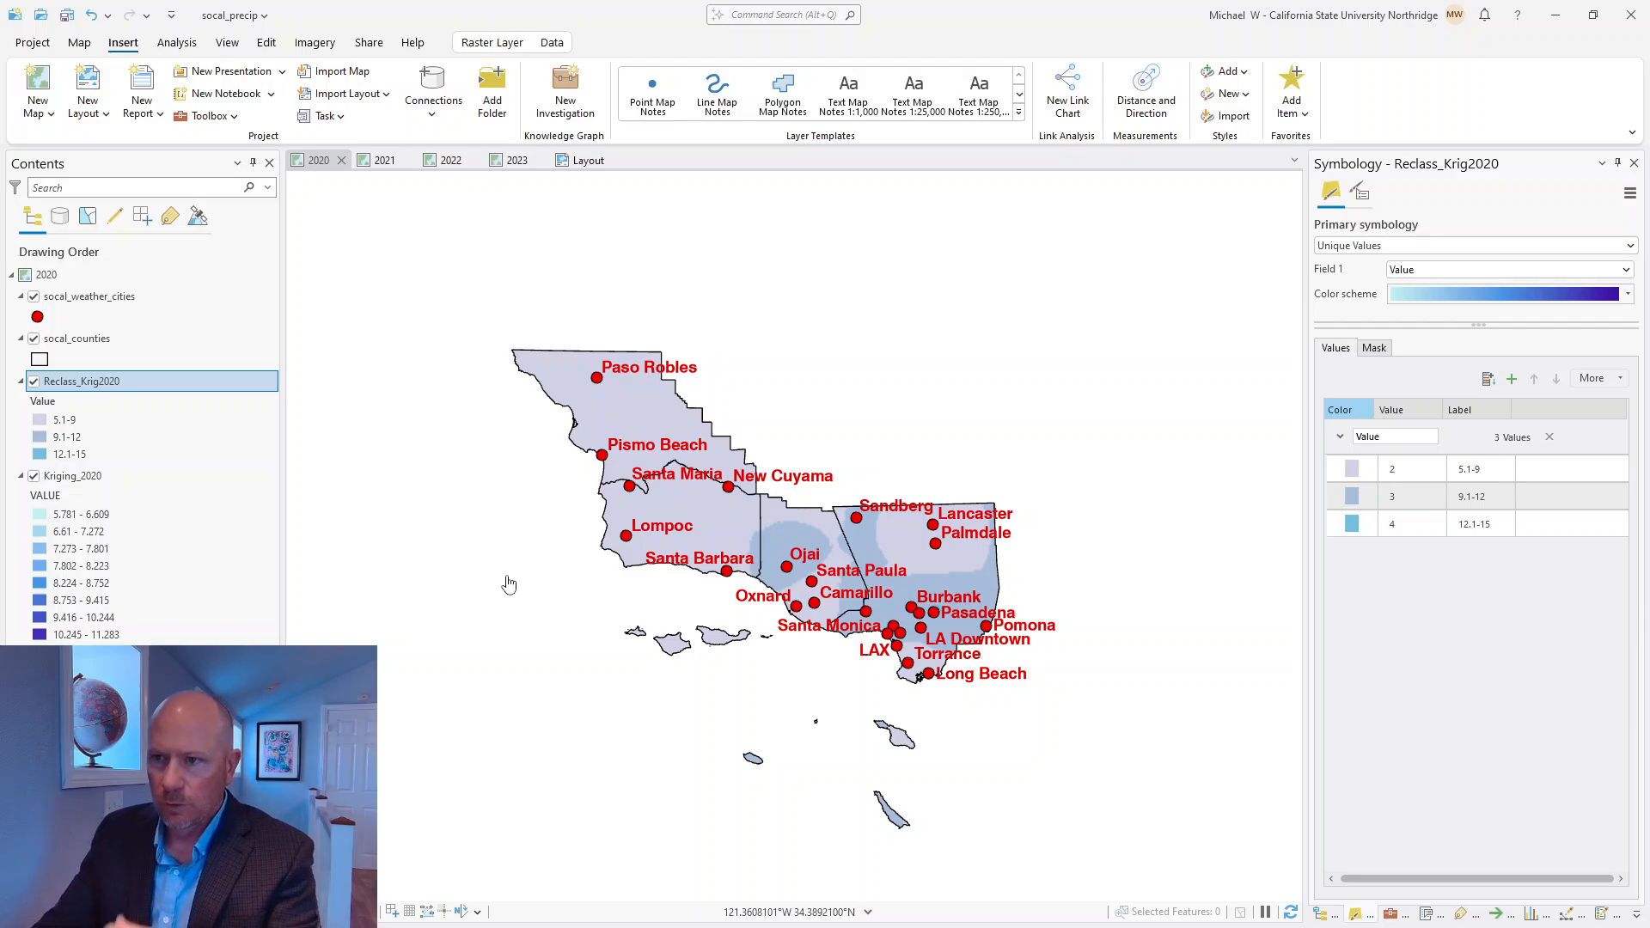
click(575, 163)
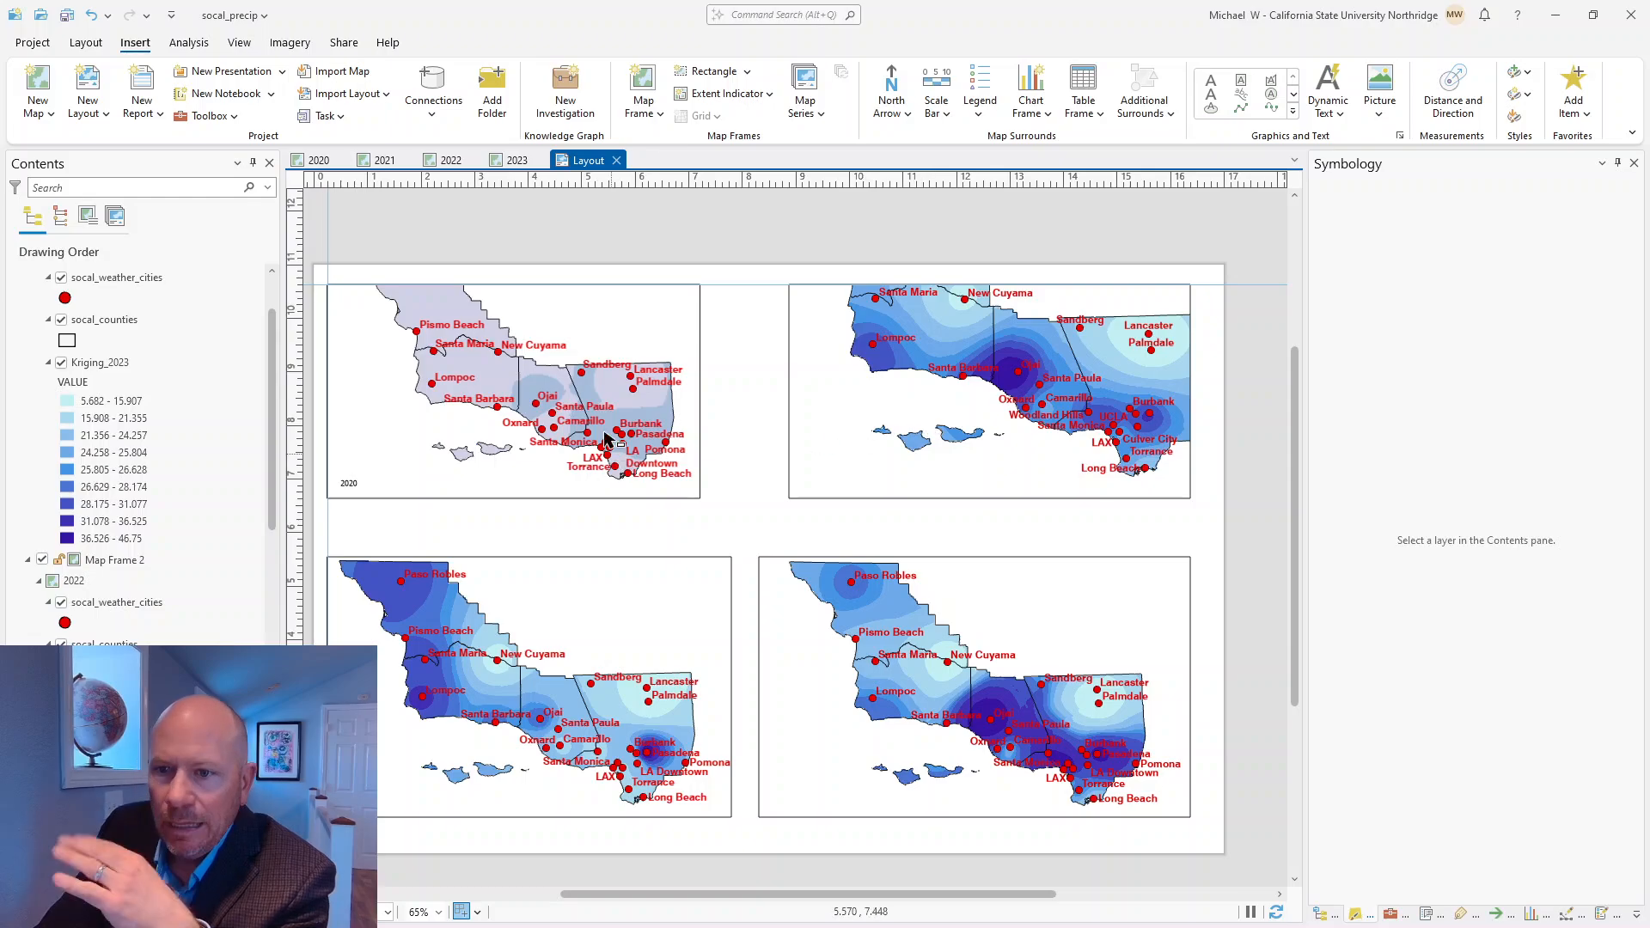
In the 2021 map, set Kriging_2021 as the Reclassify input raster and list its unique values
click(384, 162)
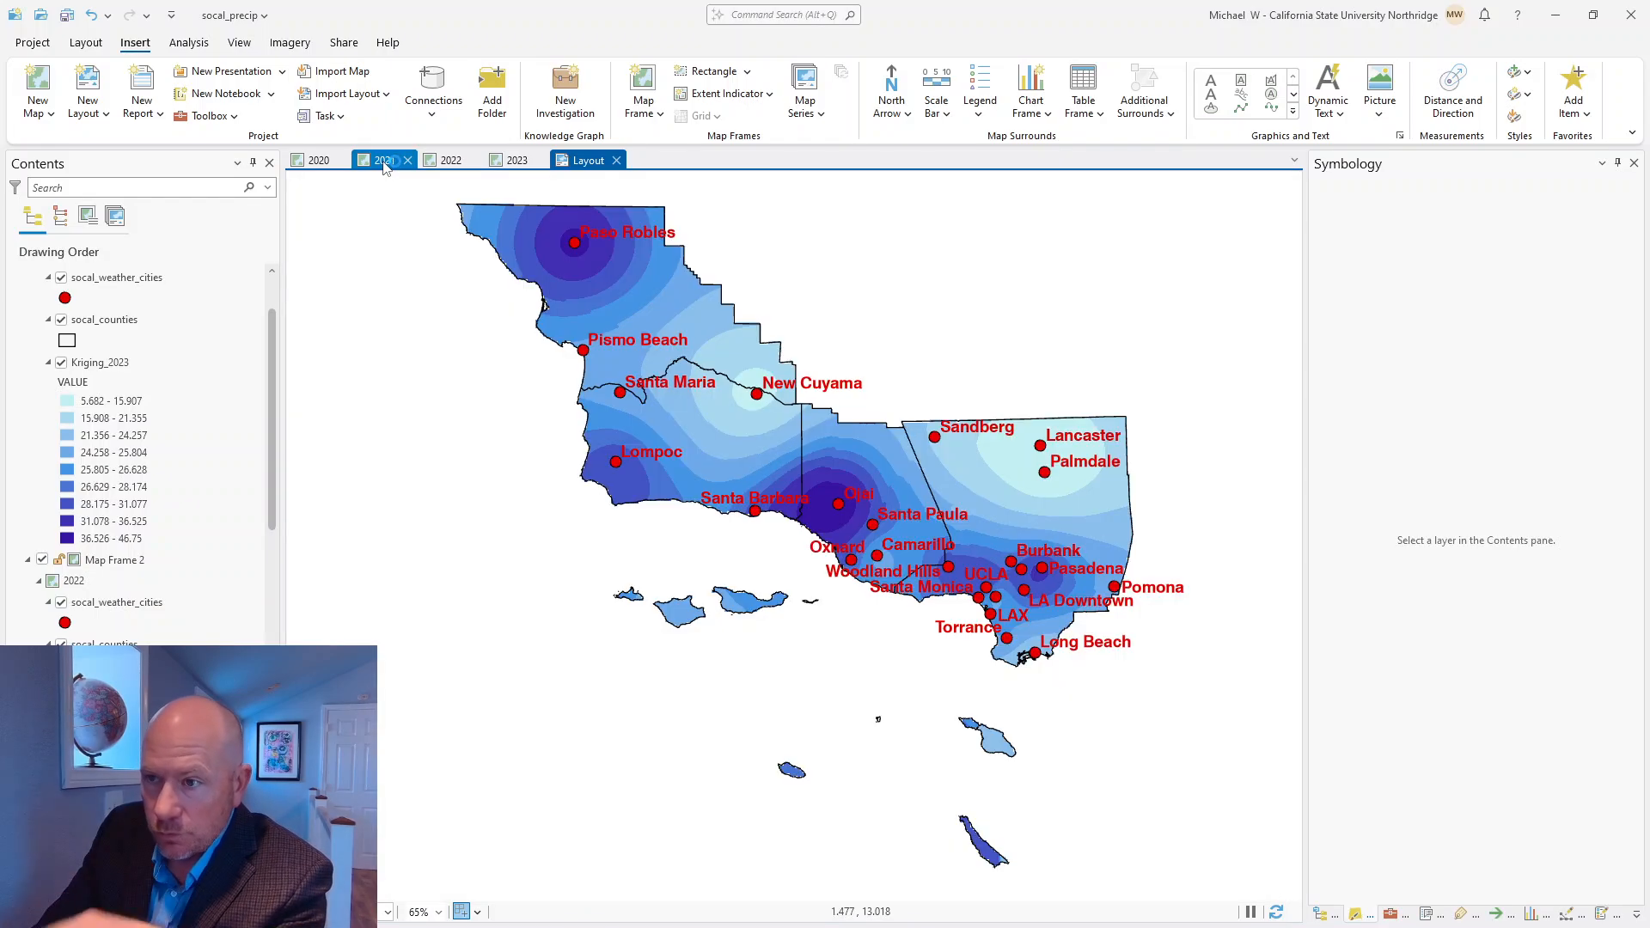
click(1391, 913)
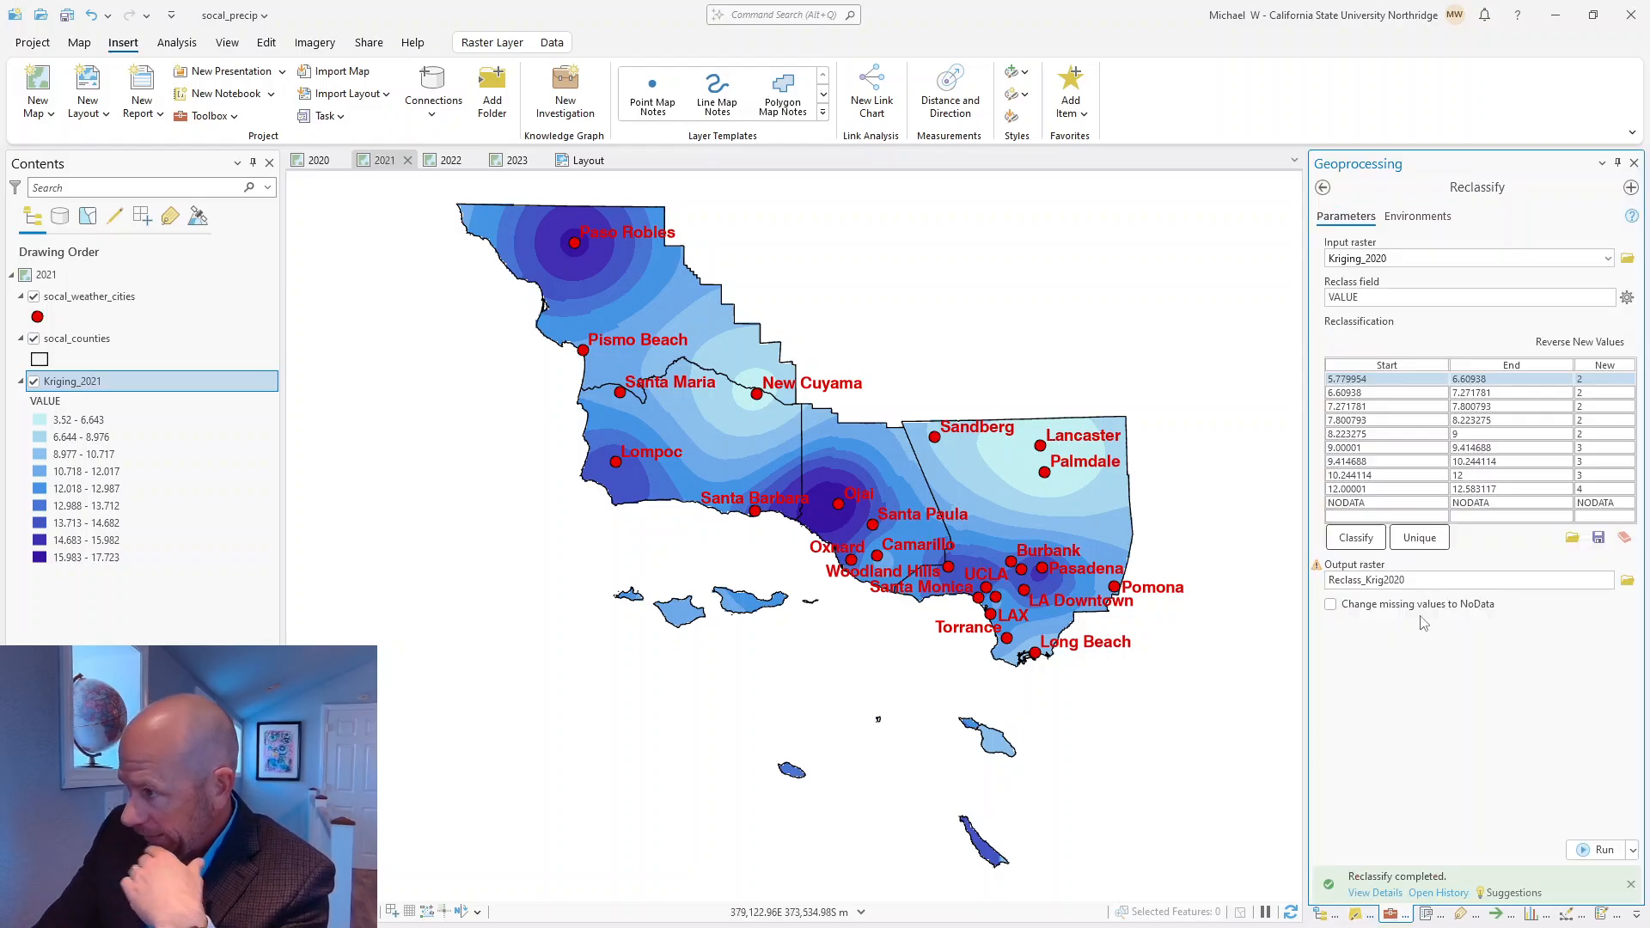
click(1607, 257)
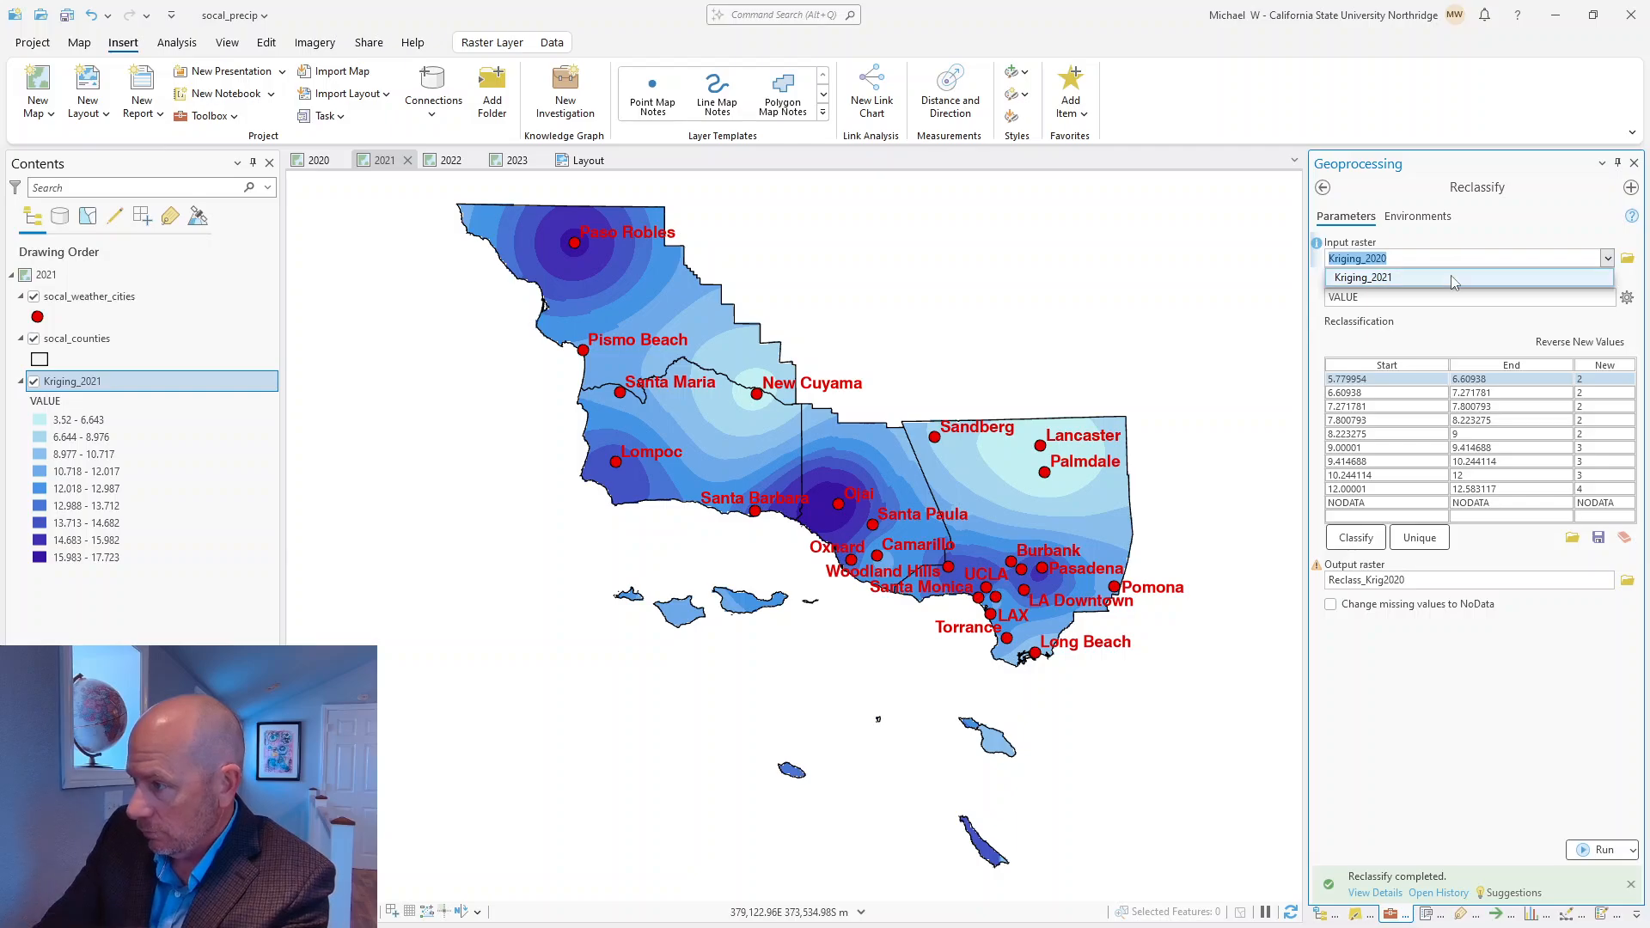
click(1452, 278)
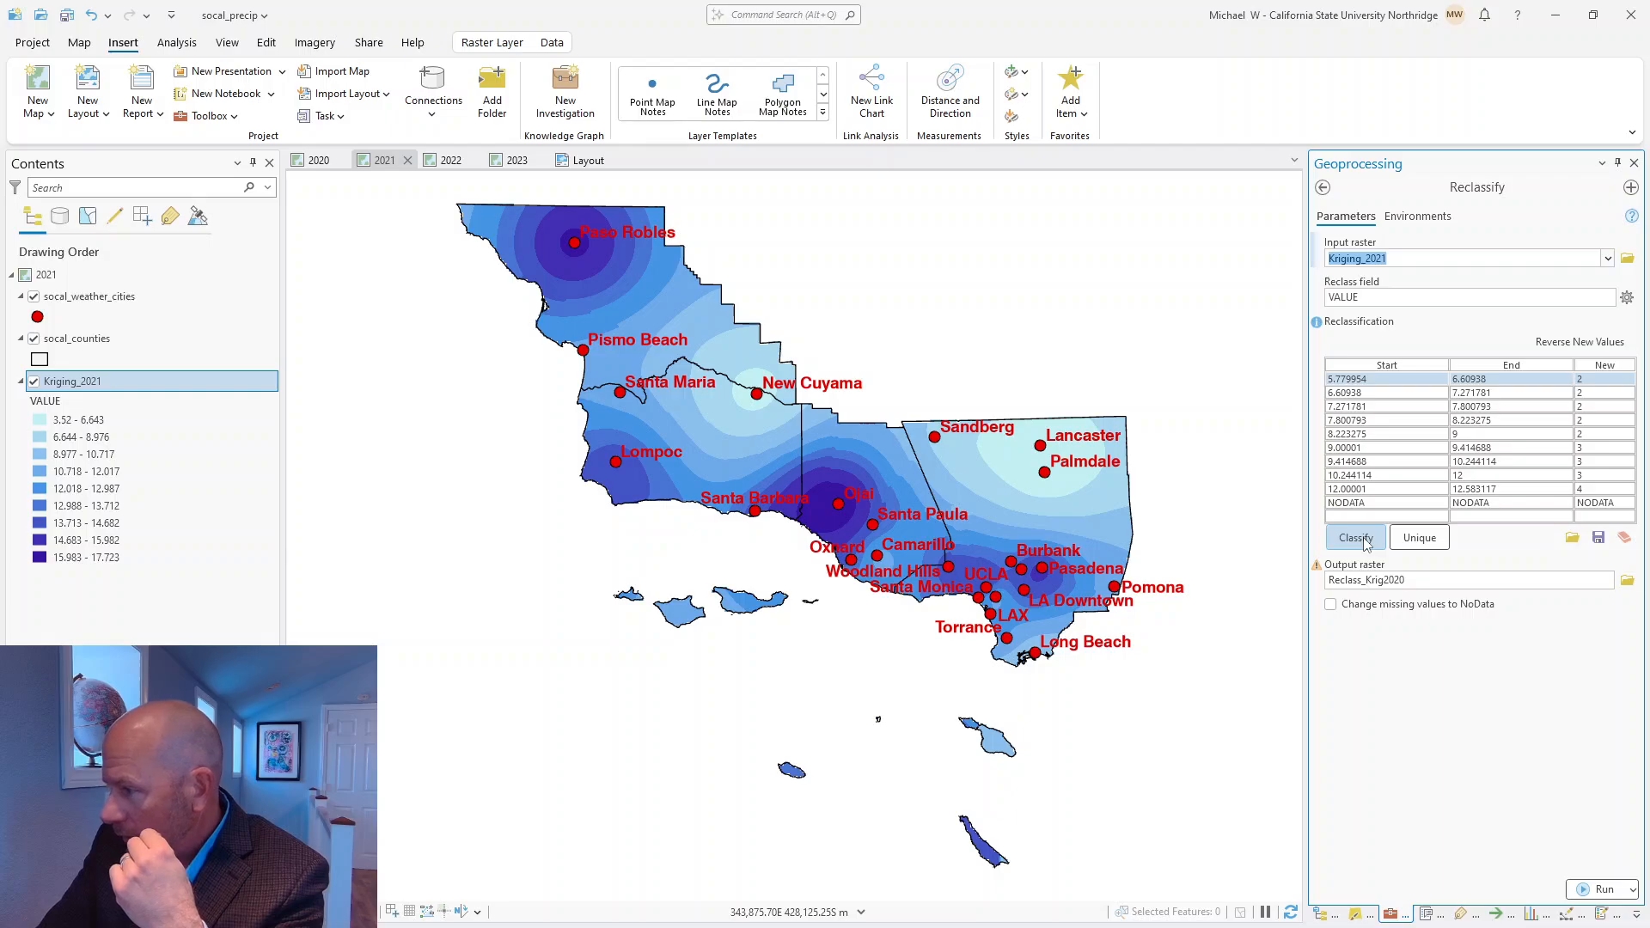
click(1409, 538)
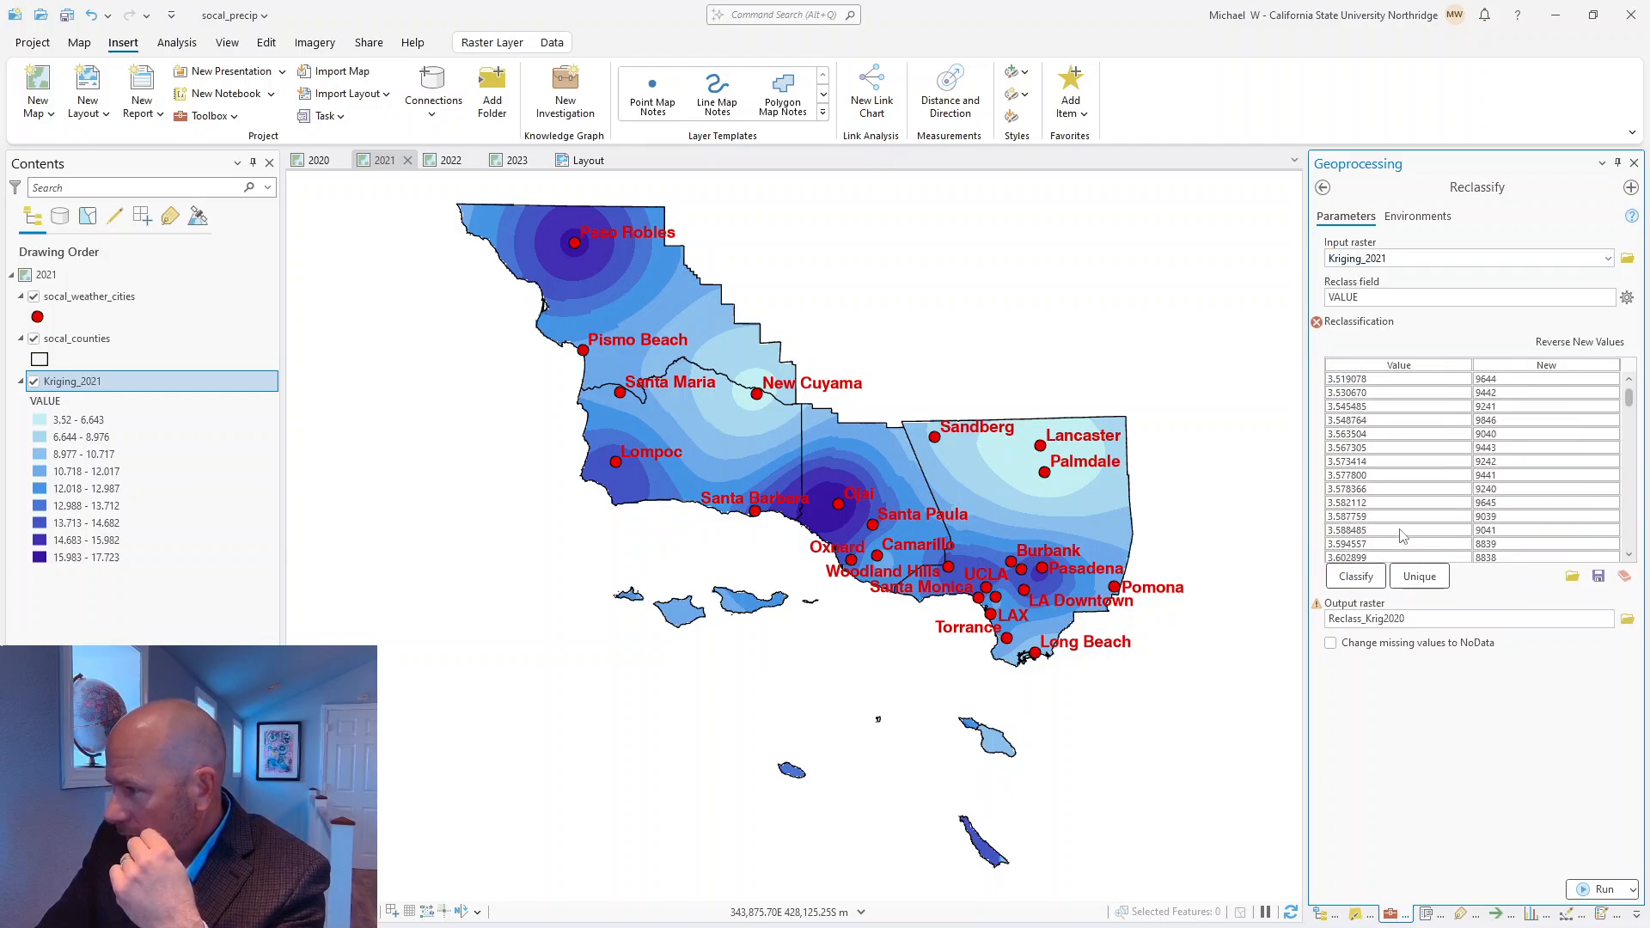
scroll(1393, 517, down, 3)
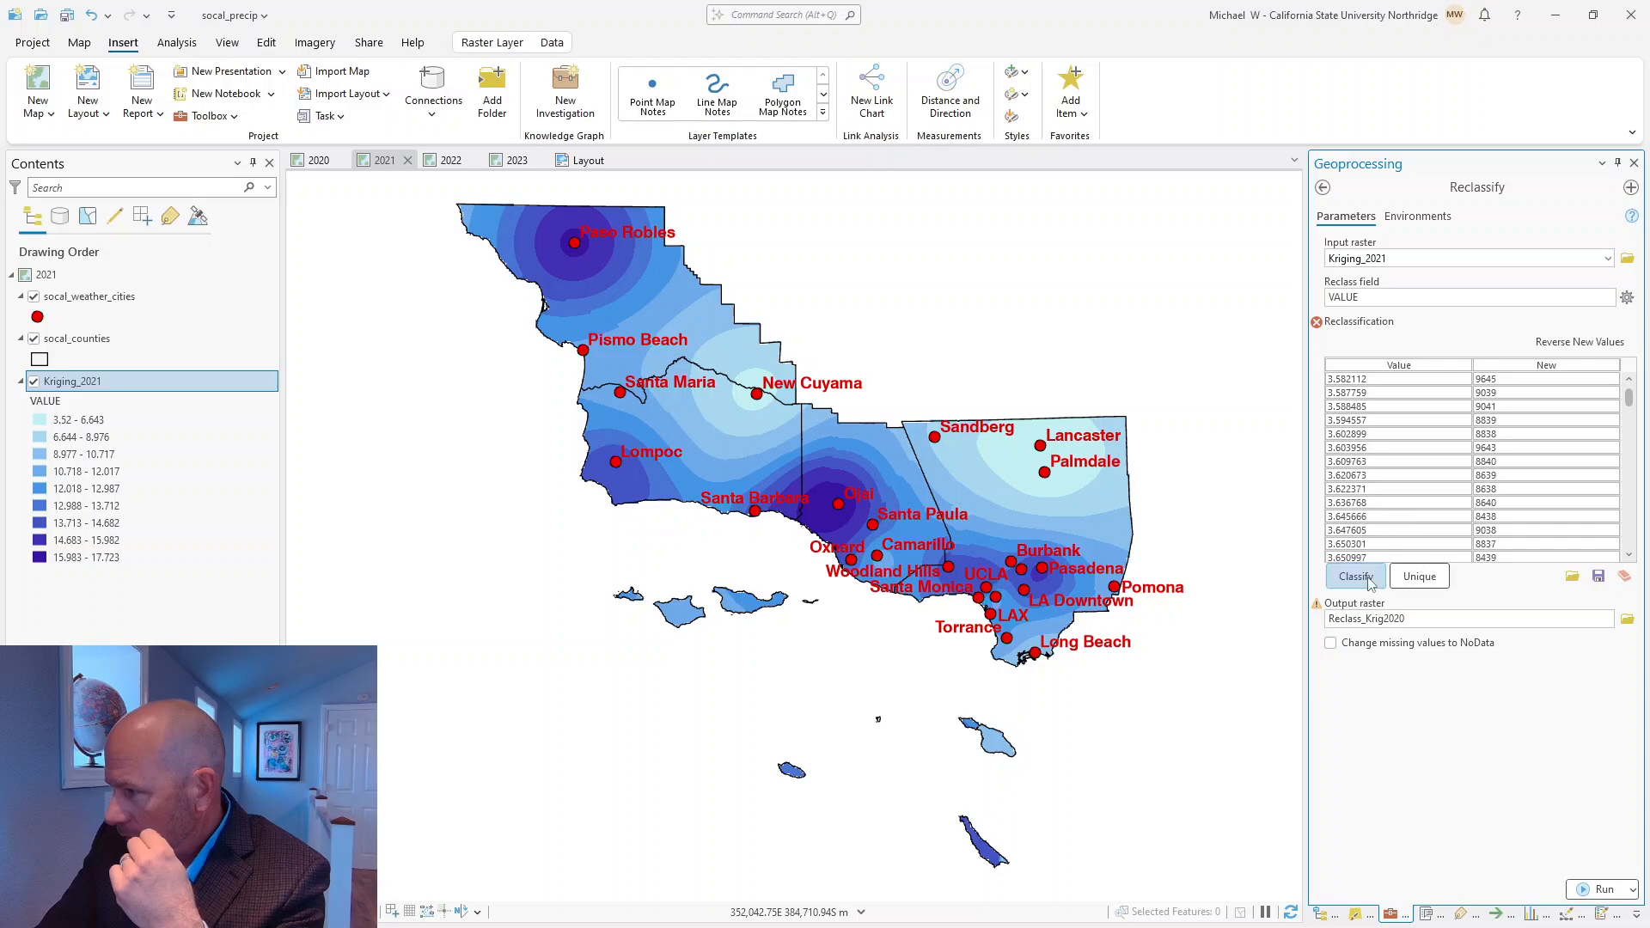
Open the classification of Kriging_2021 and set the first class's upper value to 5
click(1368, 579)
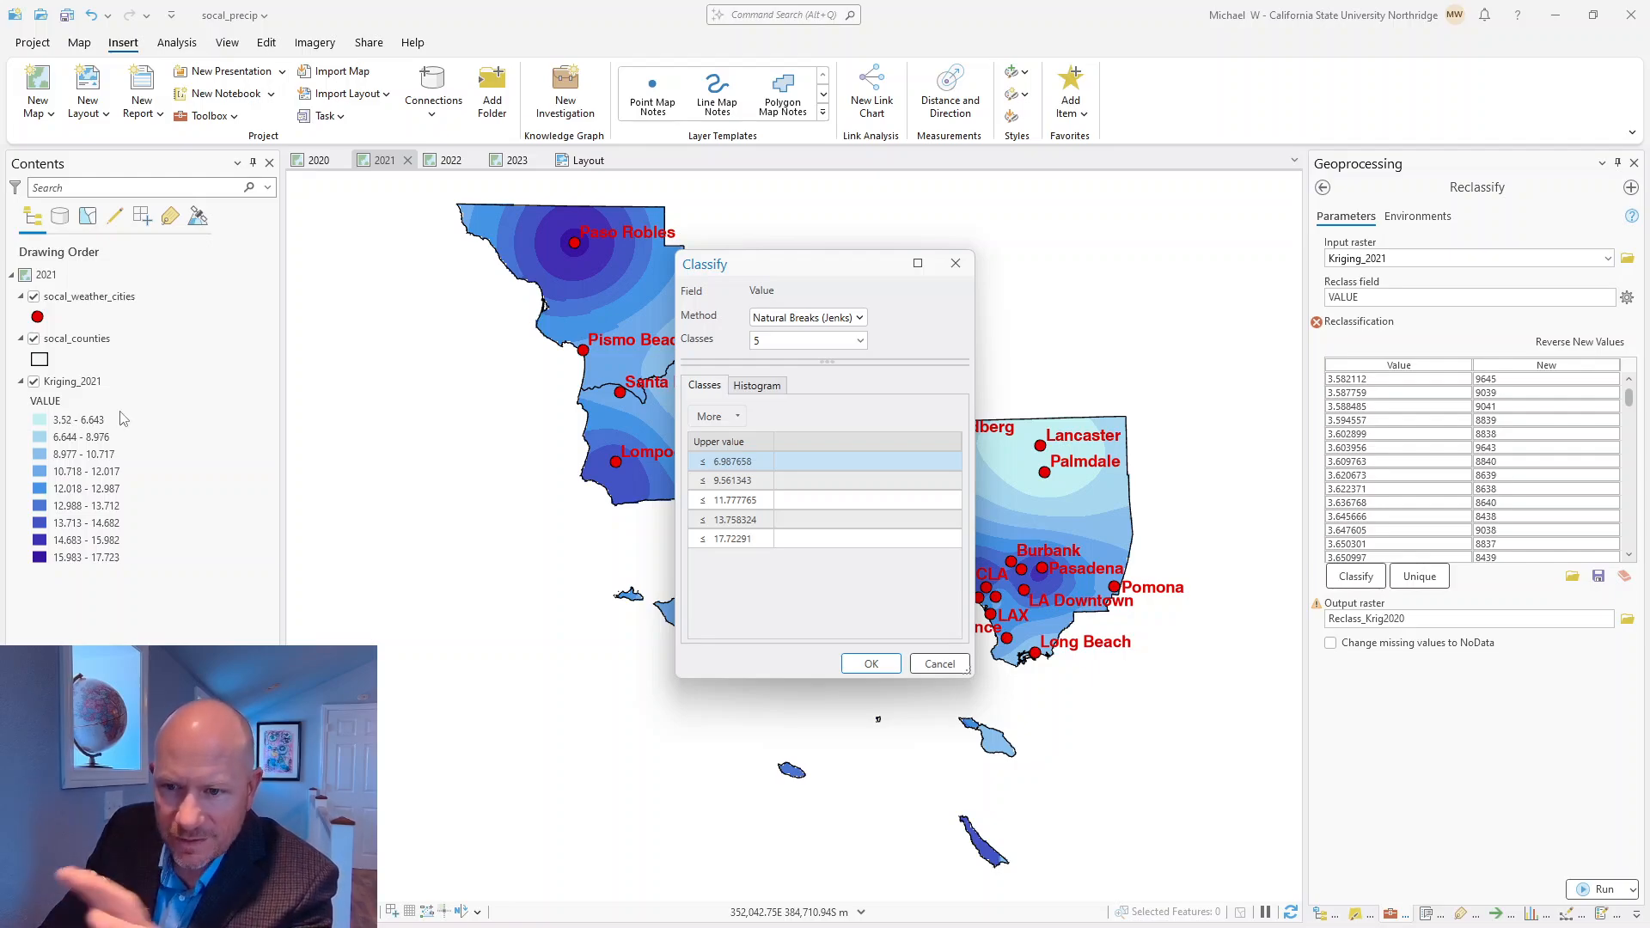
double_click(752, 461)
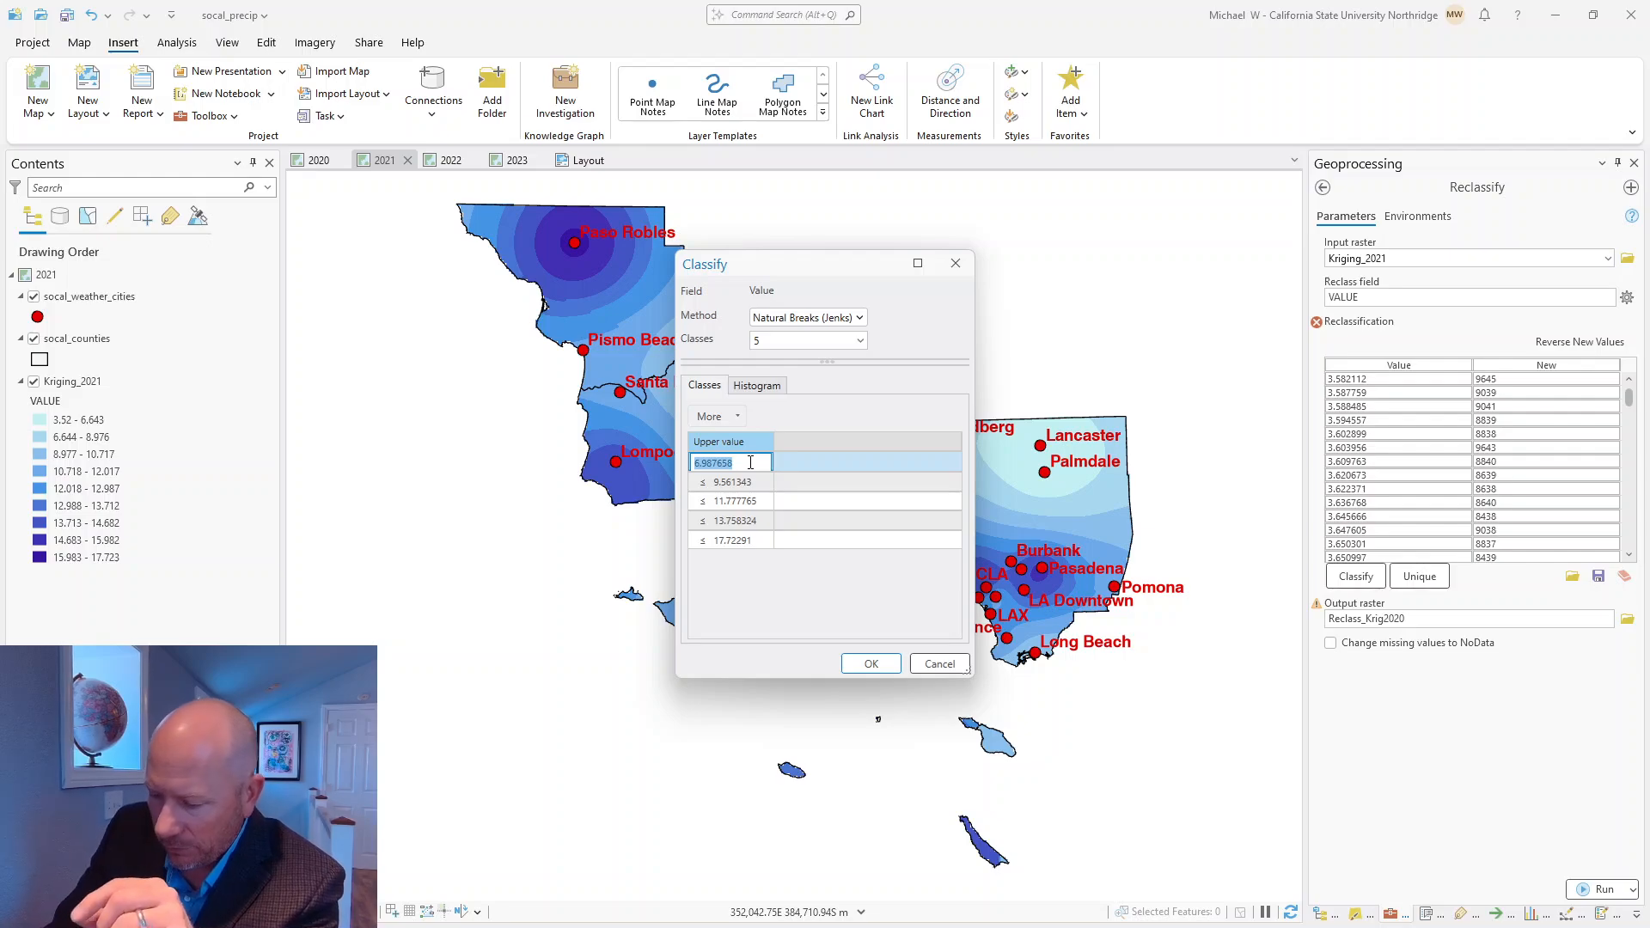
text(5)
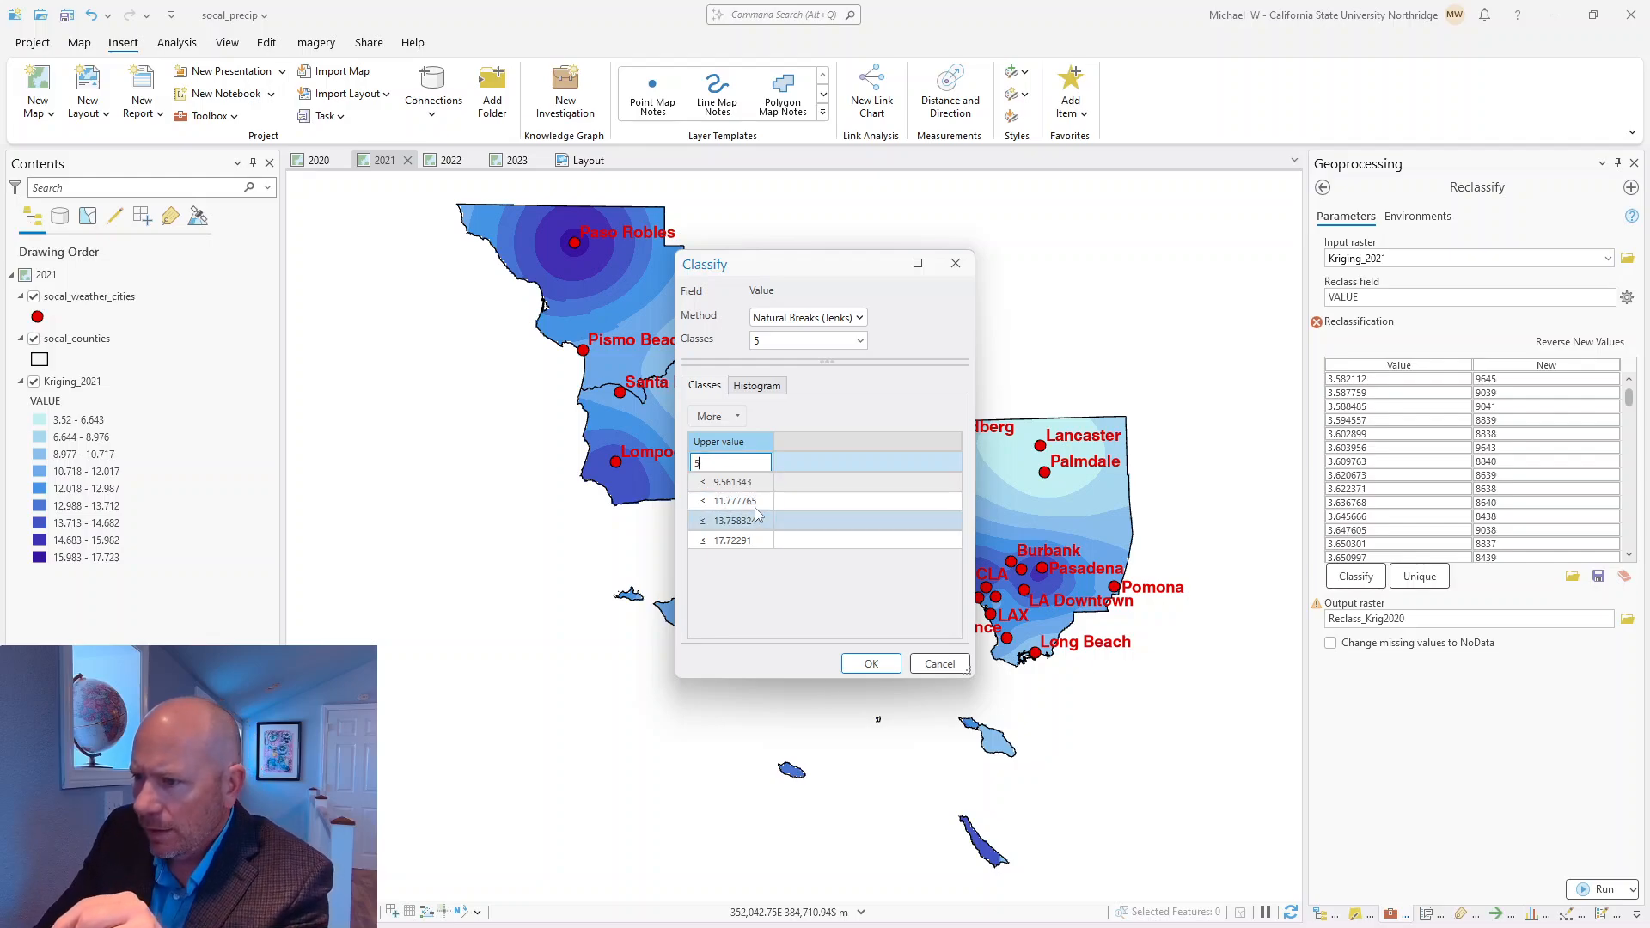
key(Return)
click(752, 482)
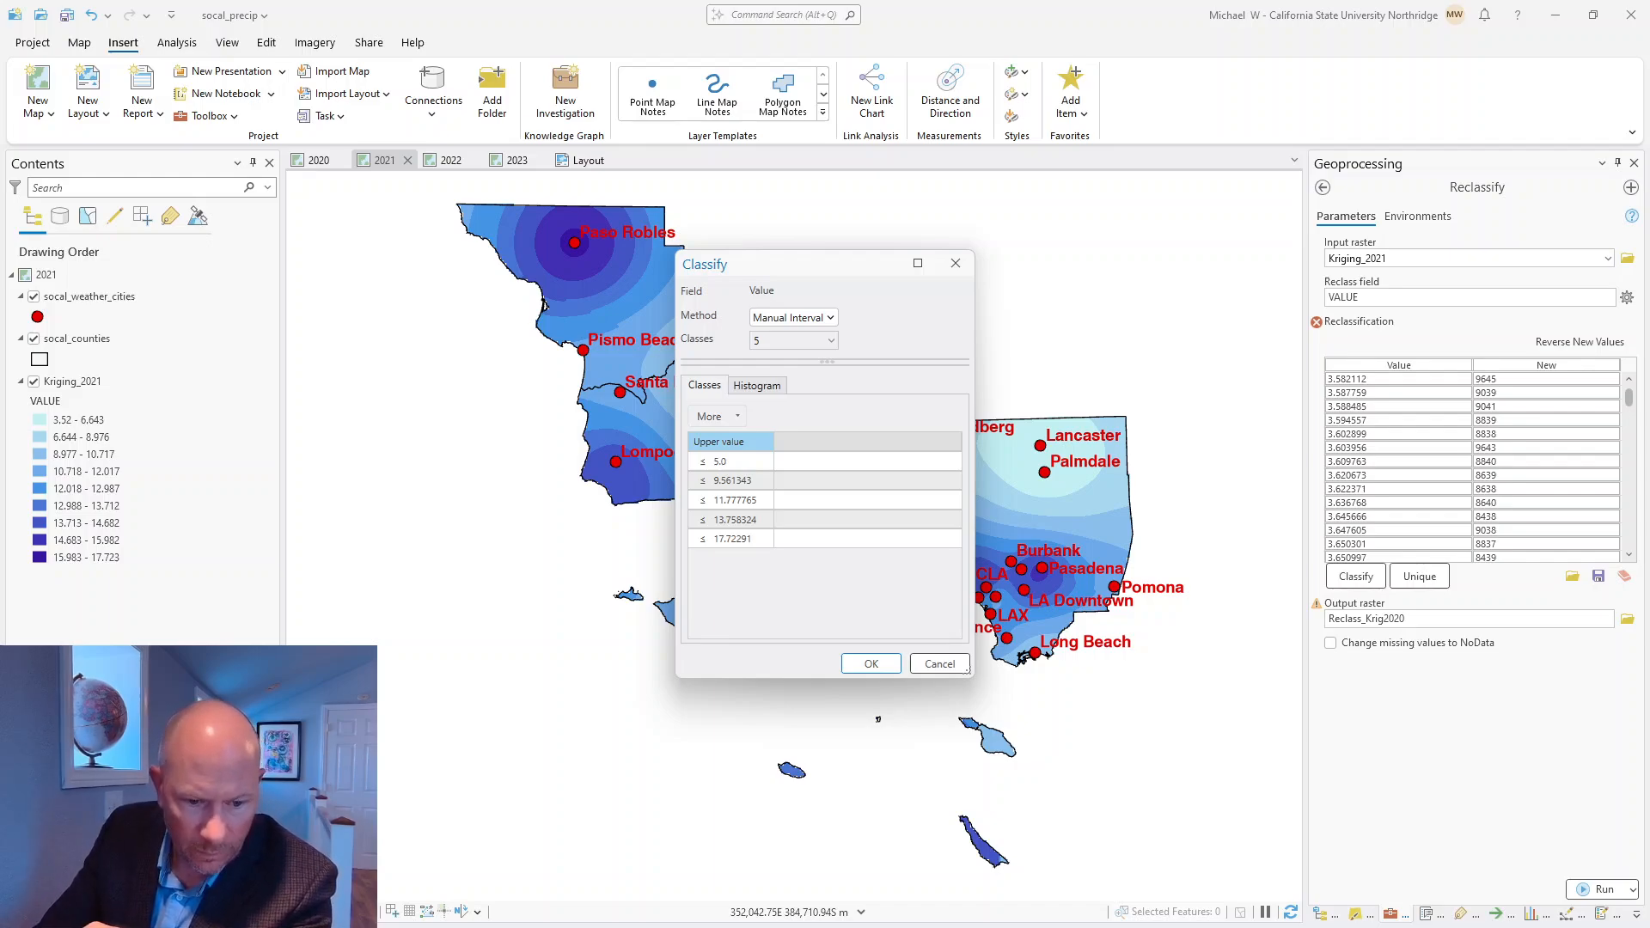
Check the class ranges in the Word document and set the second class's upper value to 9 in the classification
key(alt+Tab)
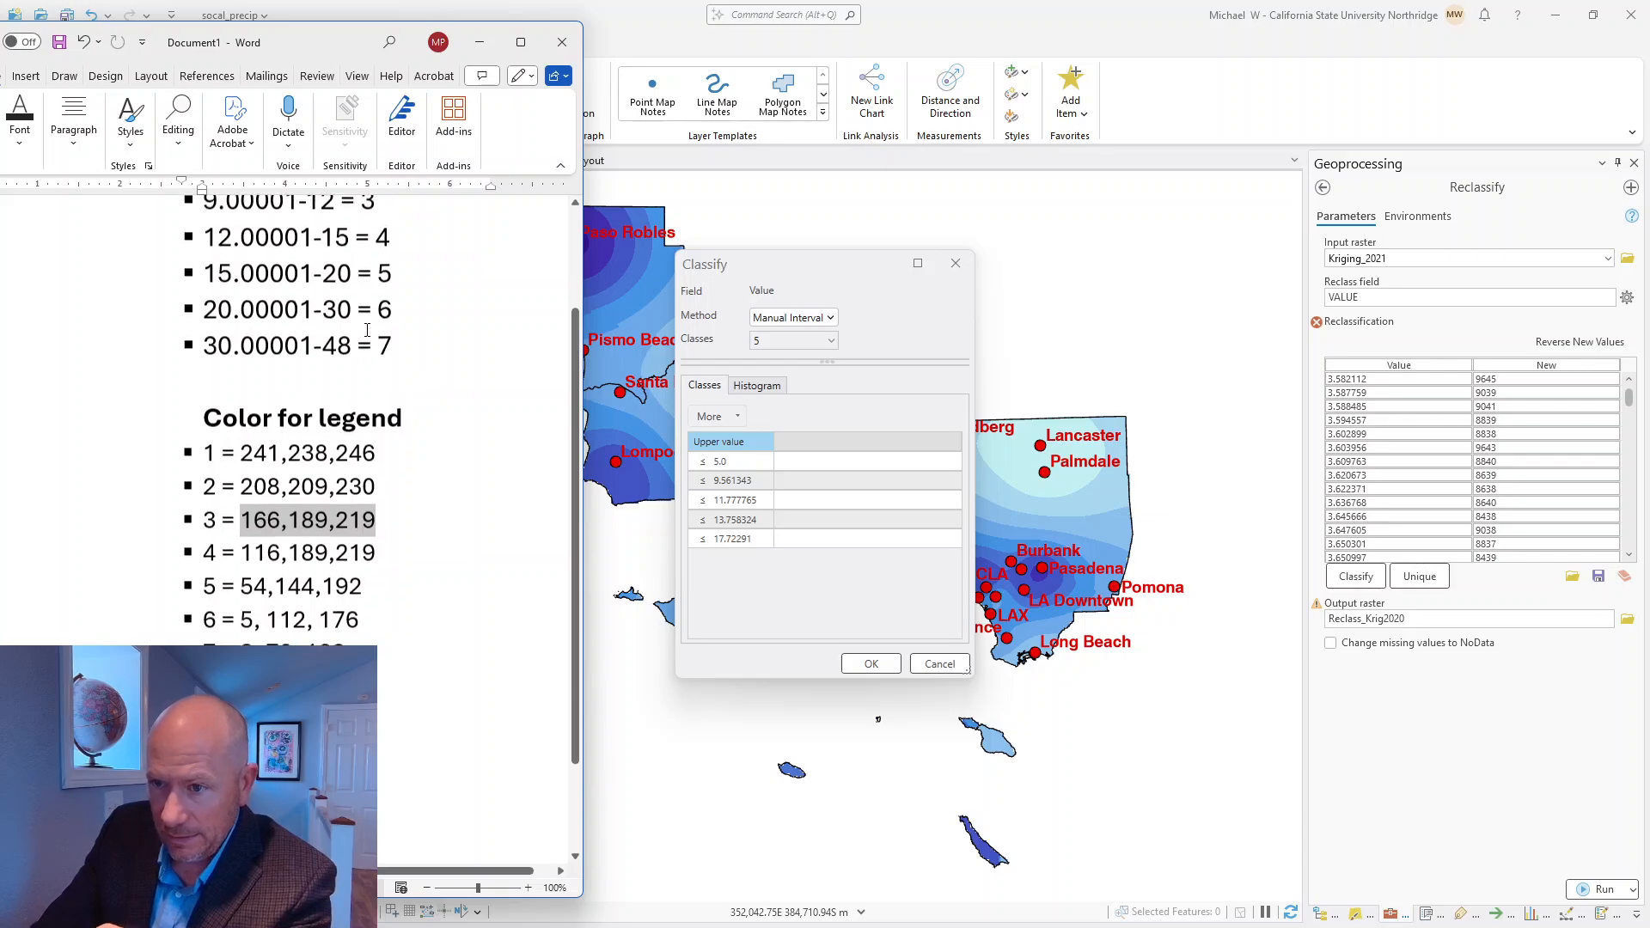
scroll(367, 329, up, 3)
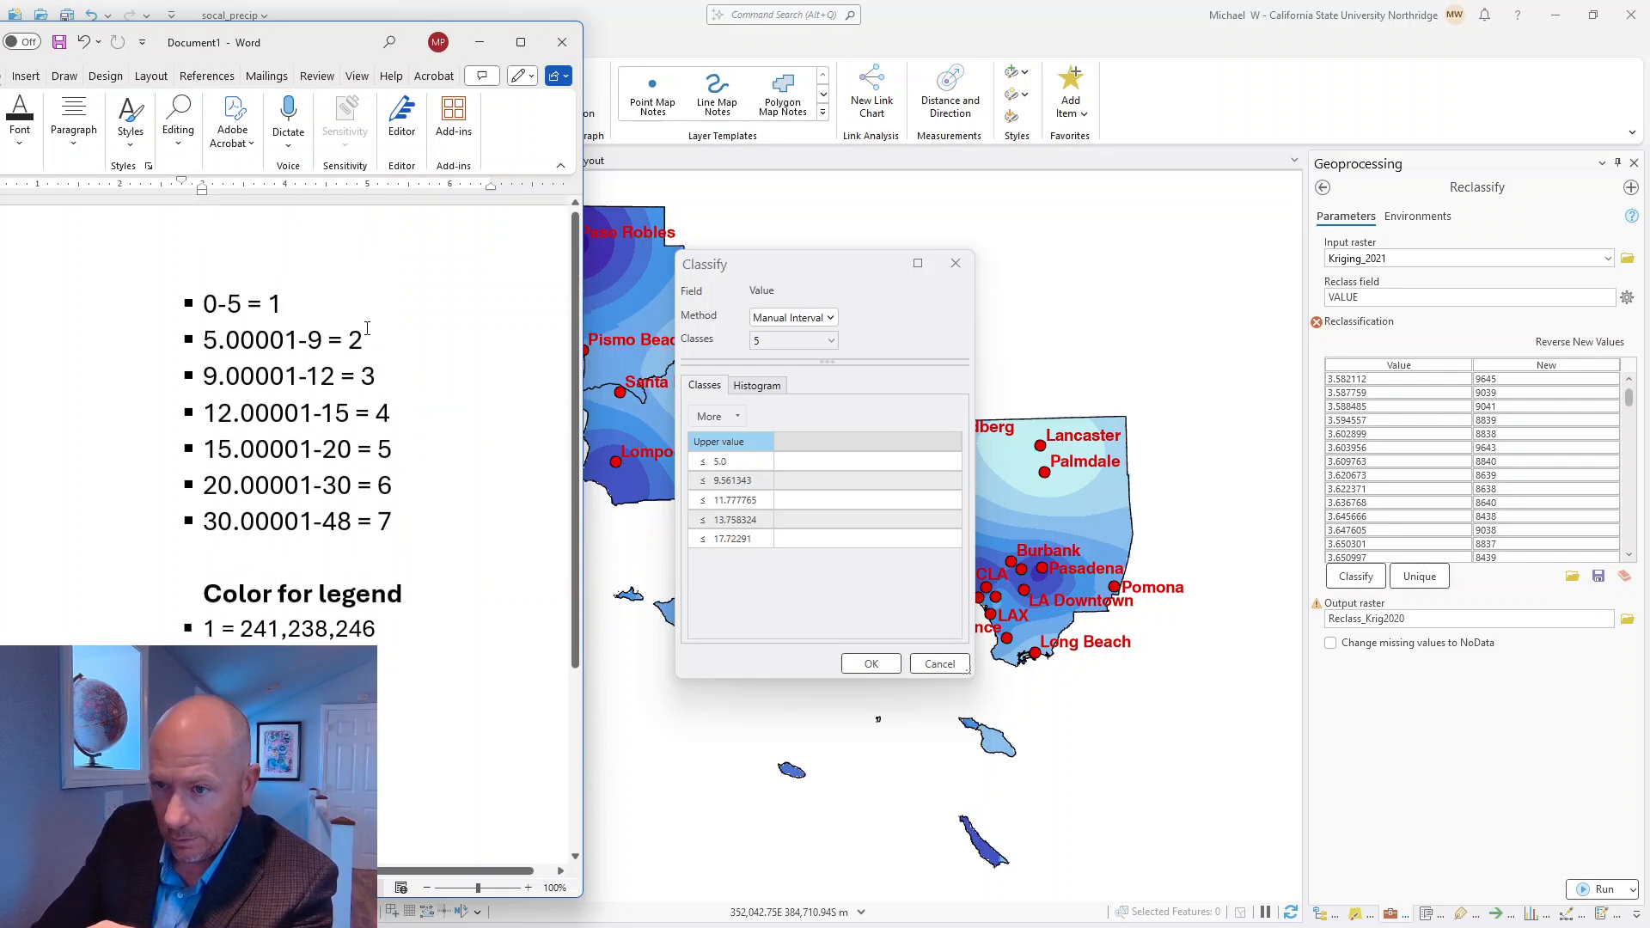
click(739, 483)
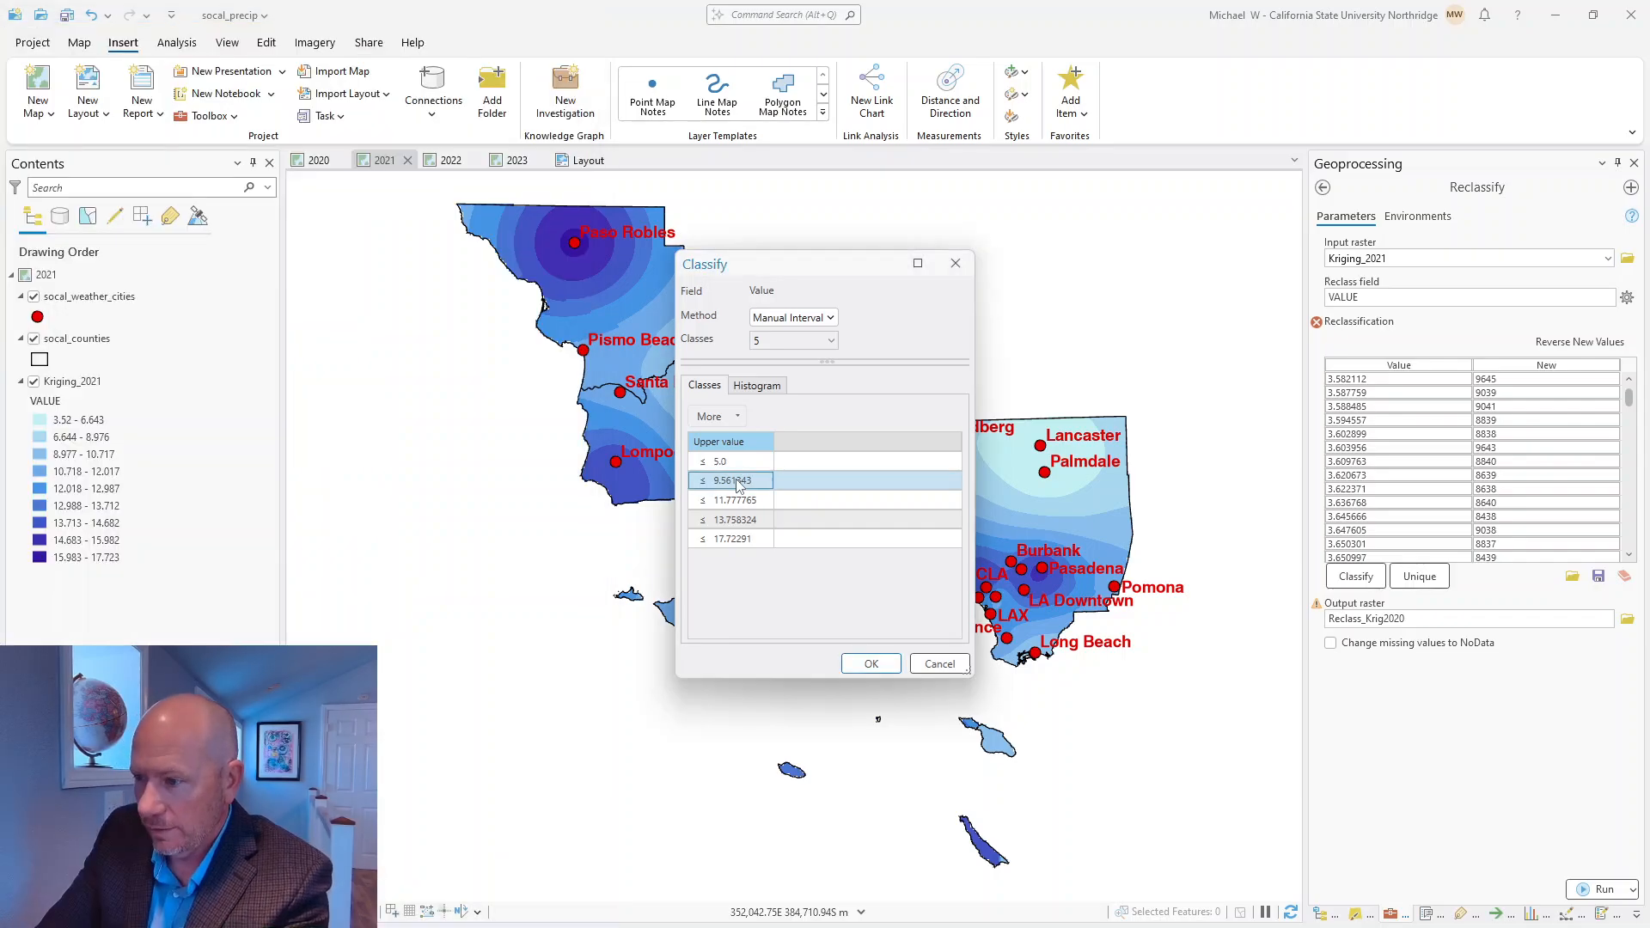
click(748, 482)
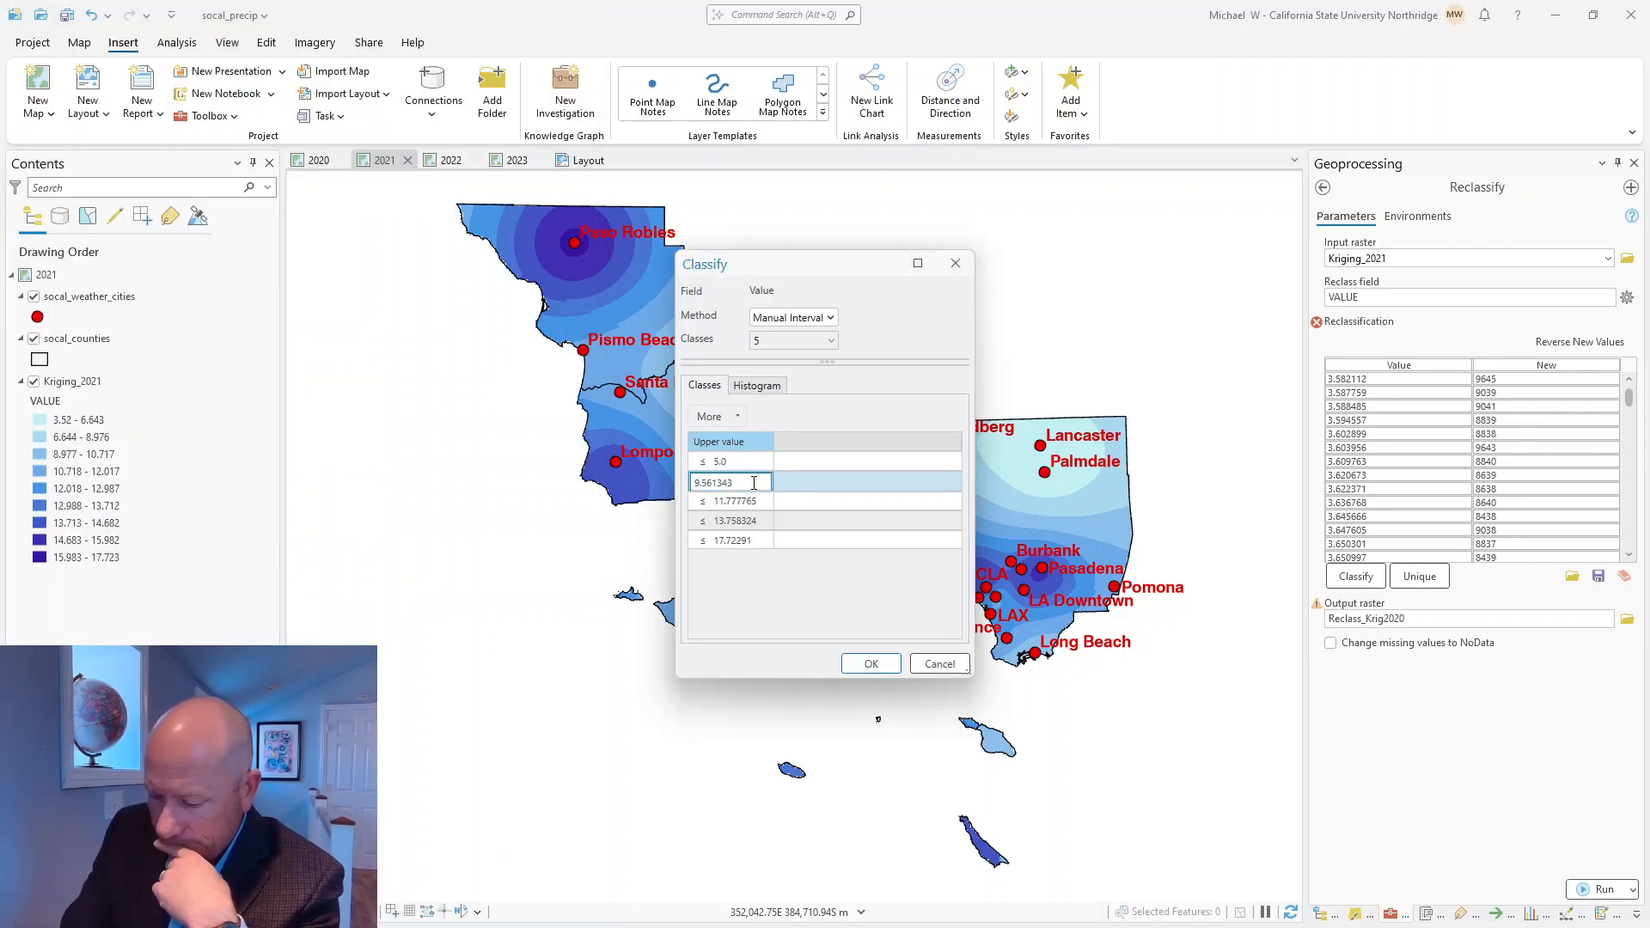
click(756, 500)
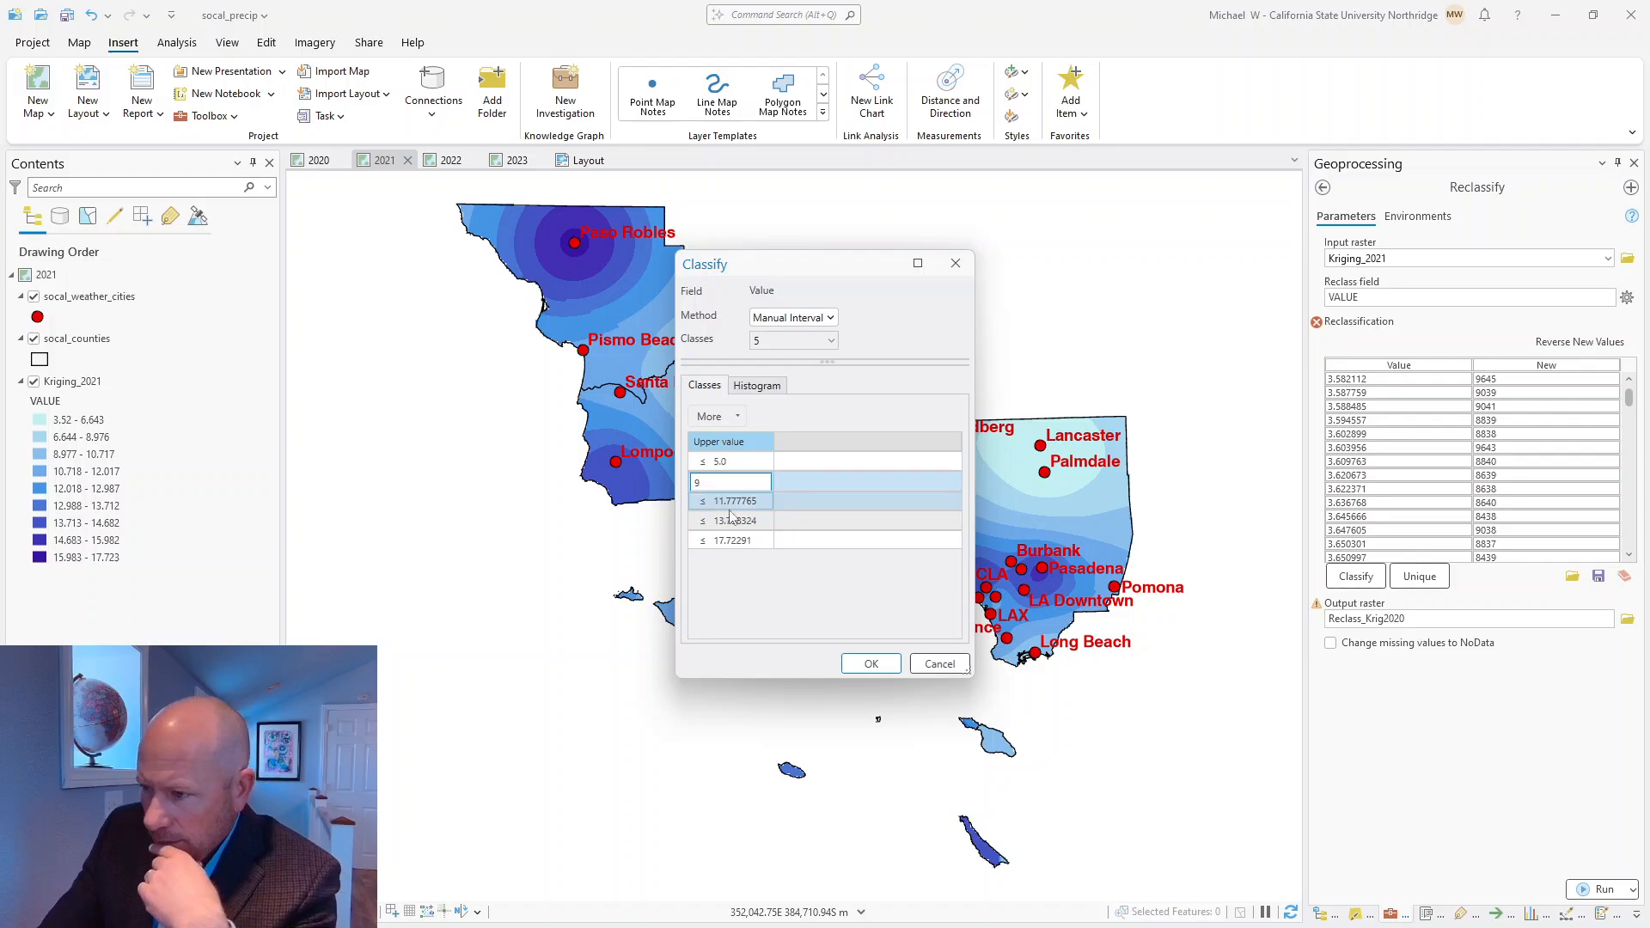
Set the third class's upper value to 12 in the Kriging_2021 classification
click(760, 499)
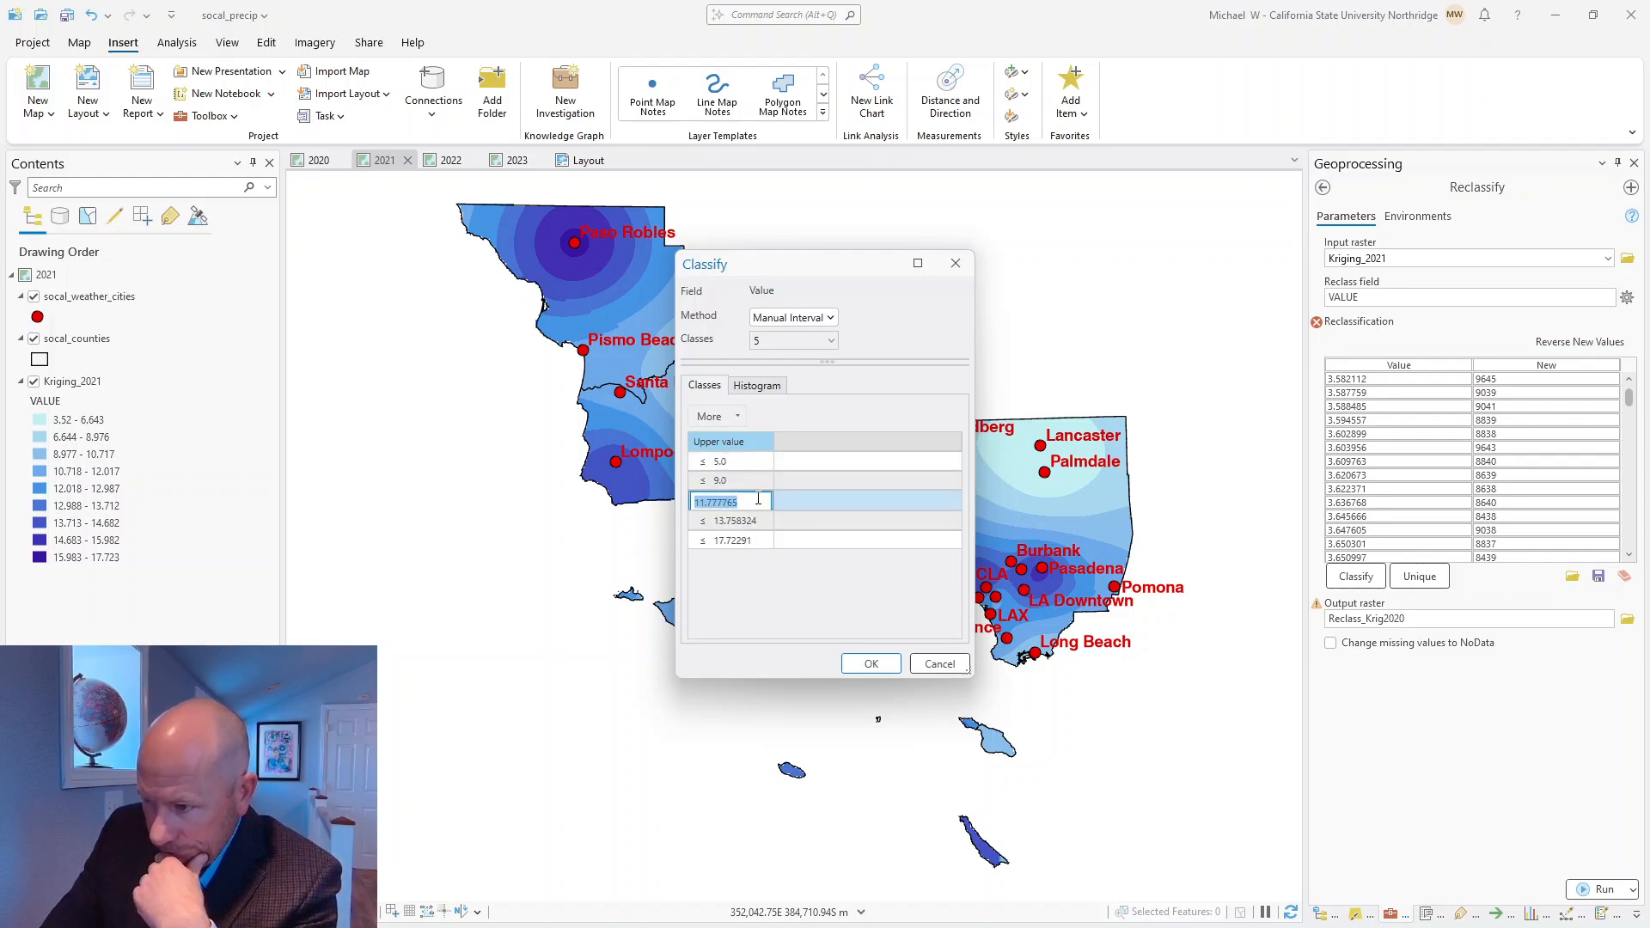
click(757, 499)
key(BackSpace)
key(BackSpace)
key(BackSpace)
key(BackSpace)
key(BackSpace)
key(BackSpace)
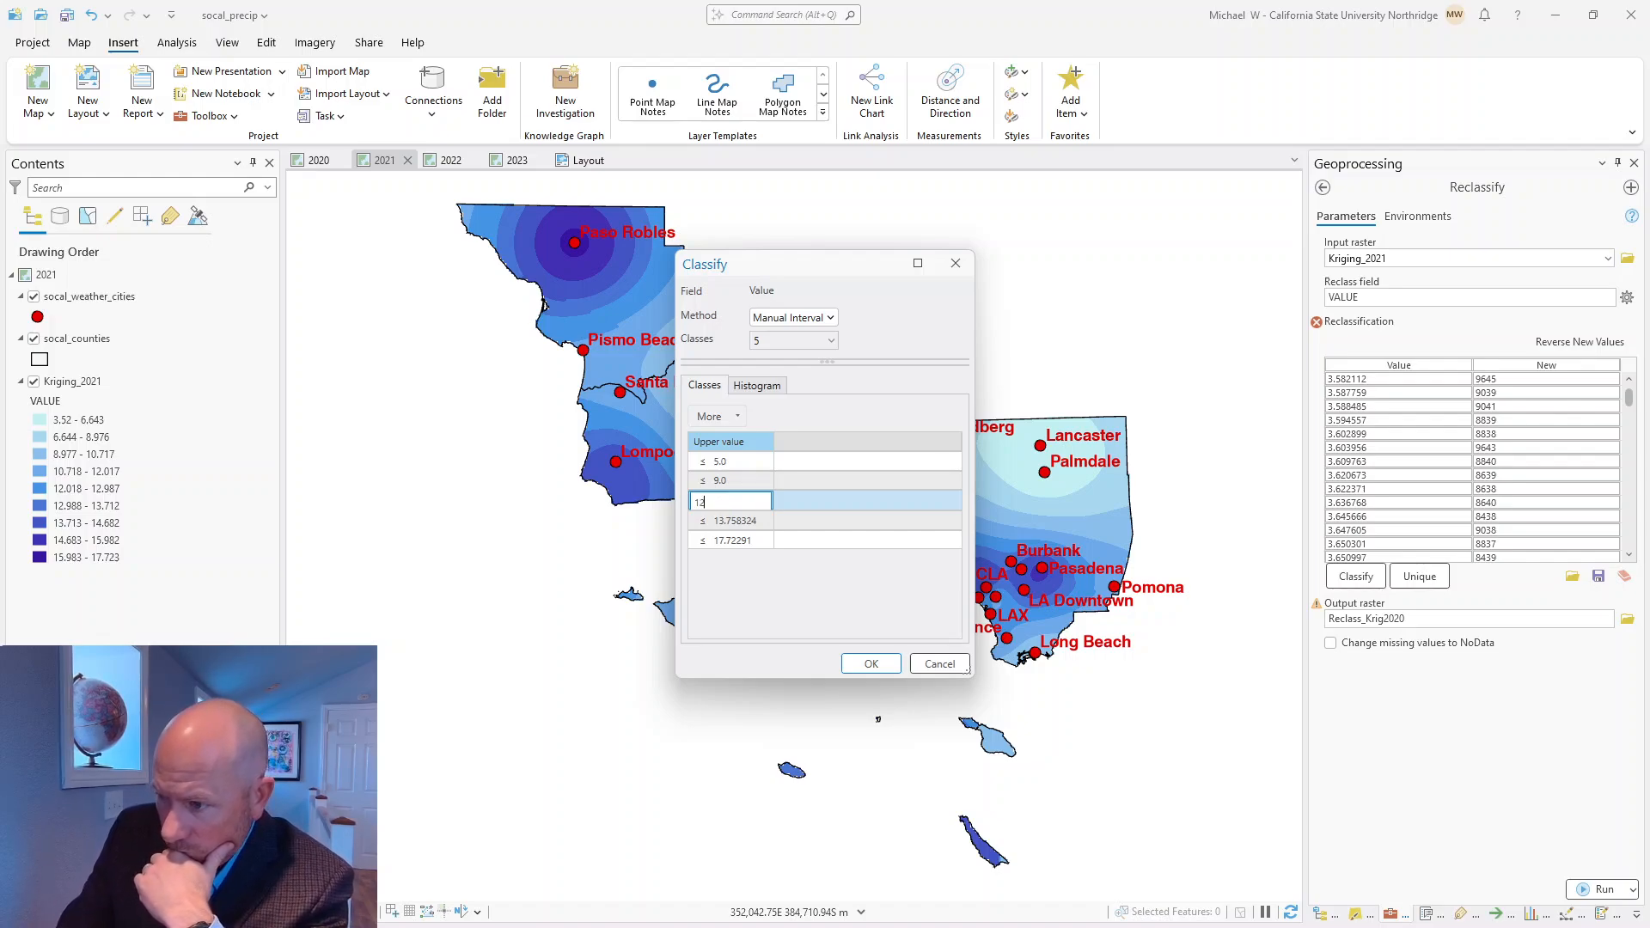
click(762, 520)
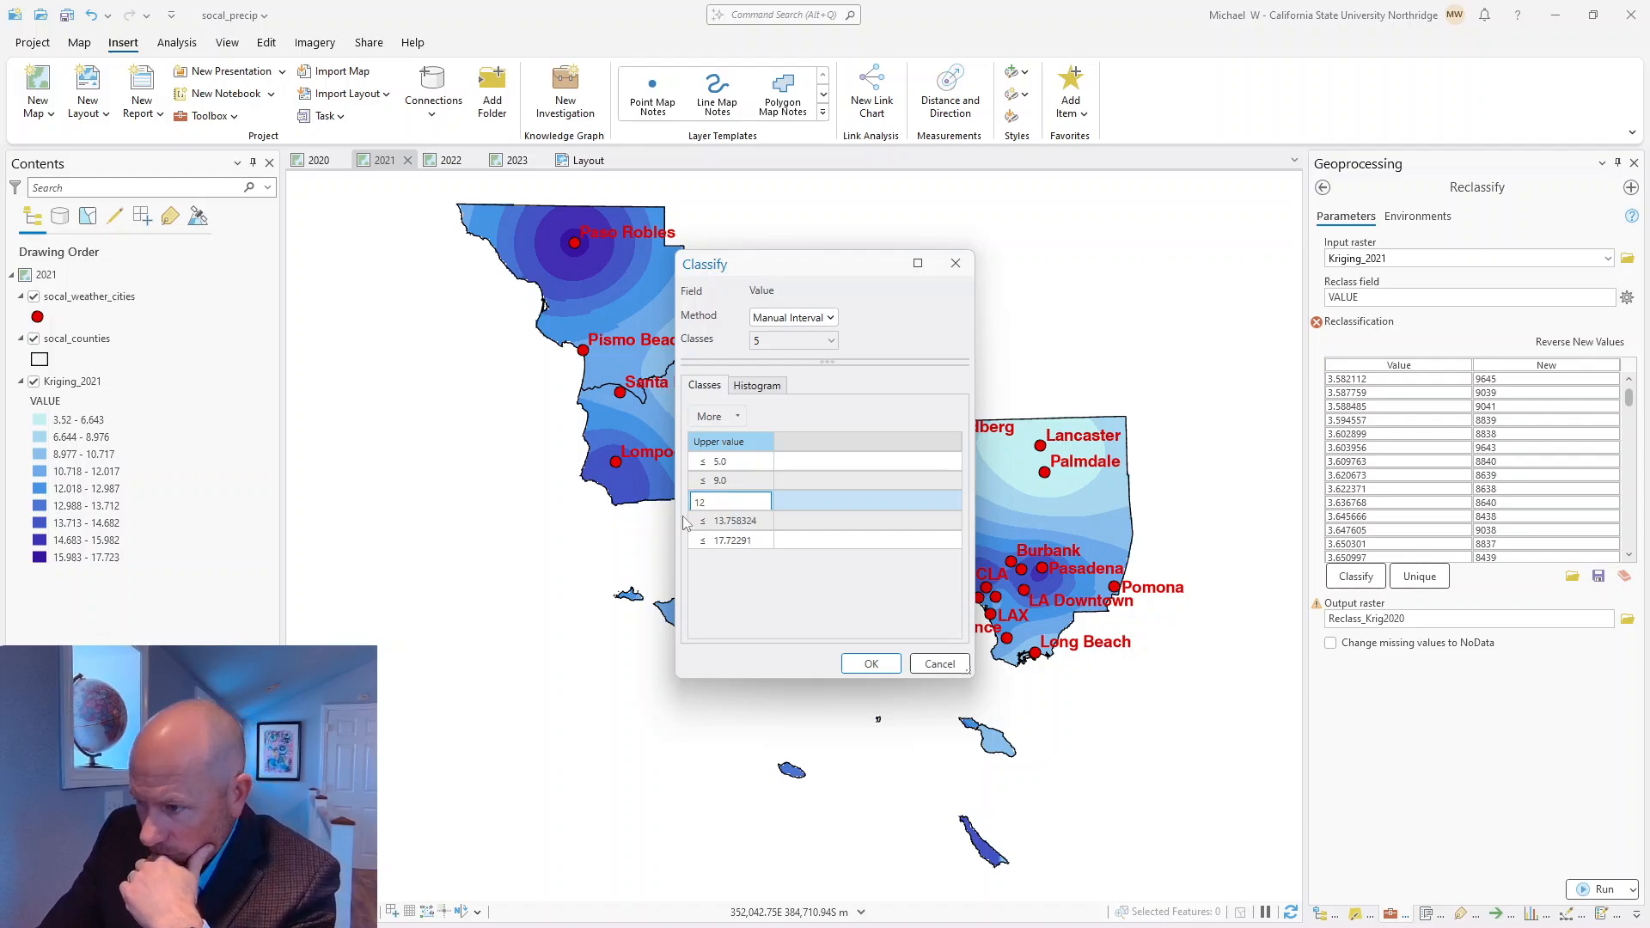
Set the fourth class's upper value to 15, checking the ranges against the list in the Word document
click(760, 520)
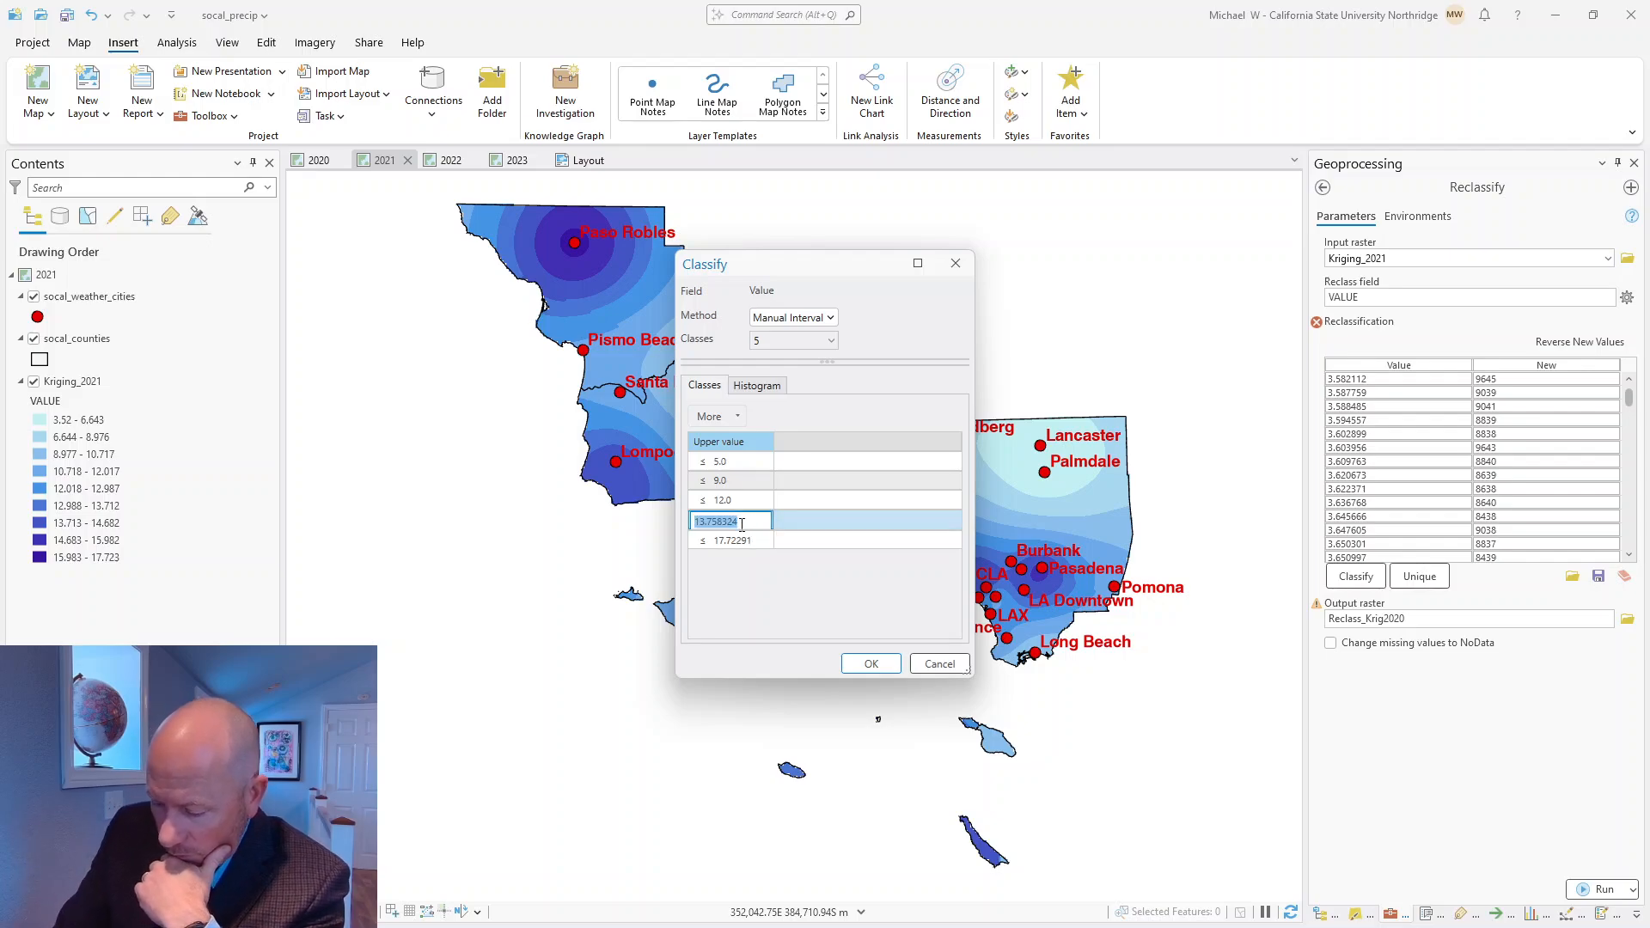
text(15)
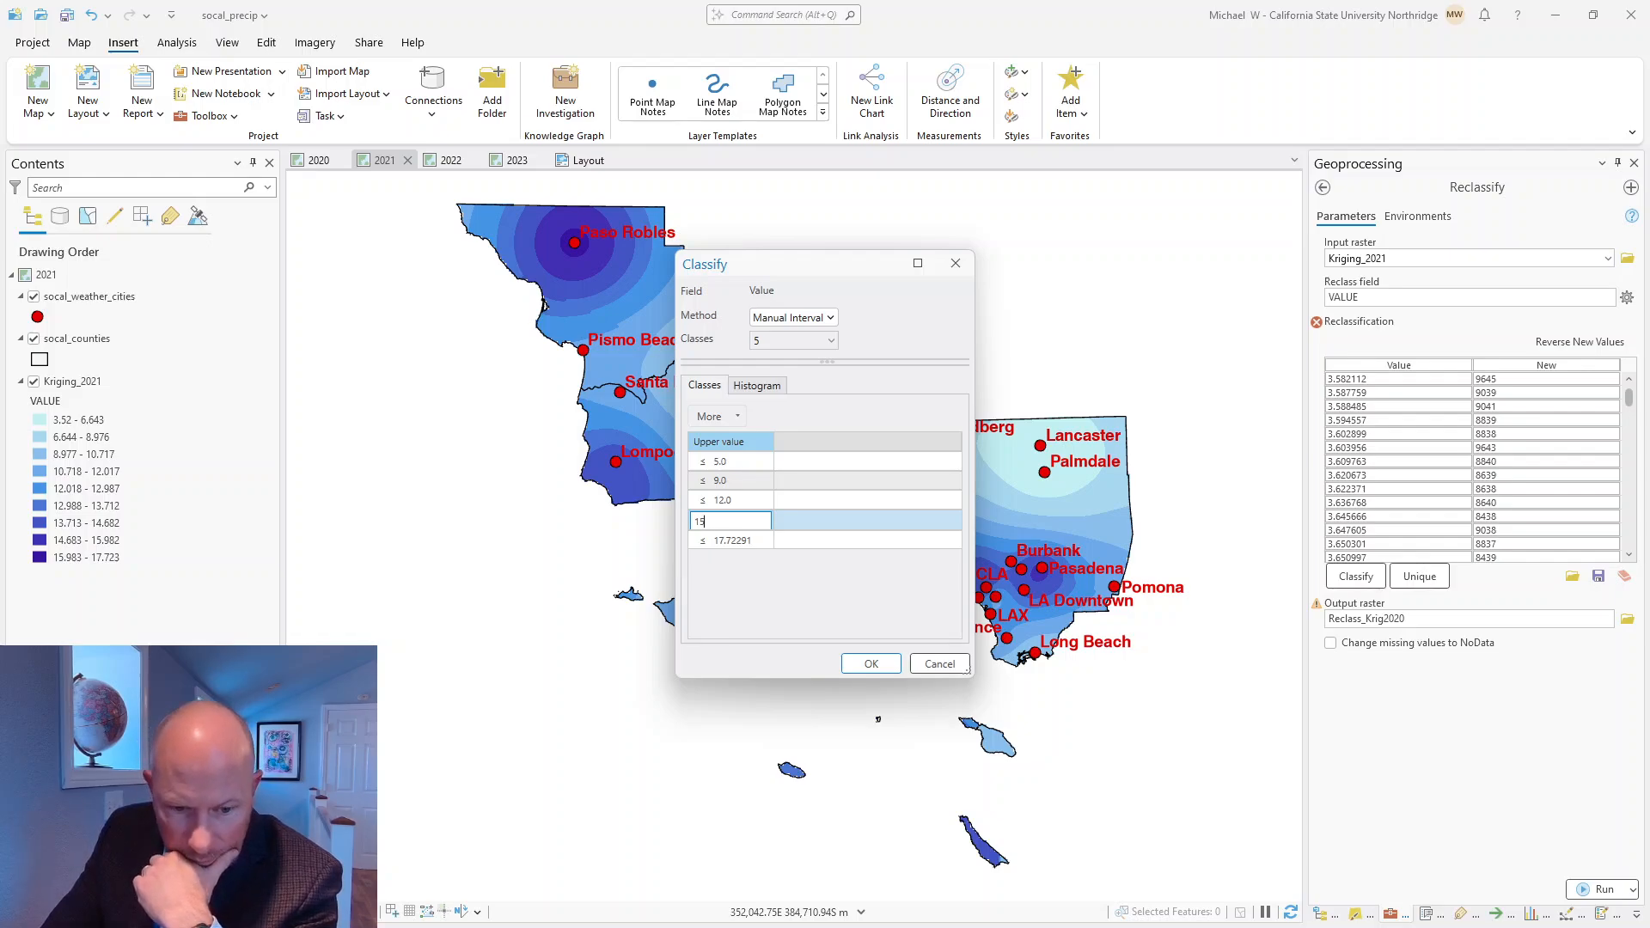
key(alt+Tab)
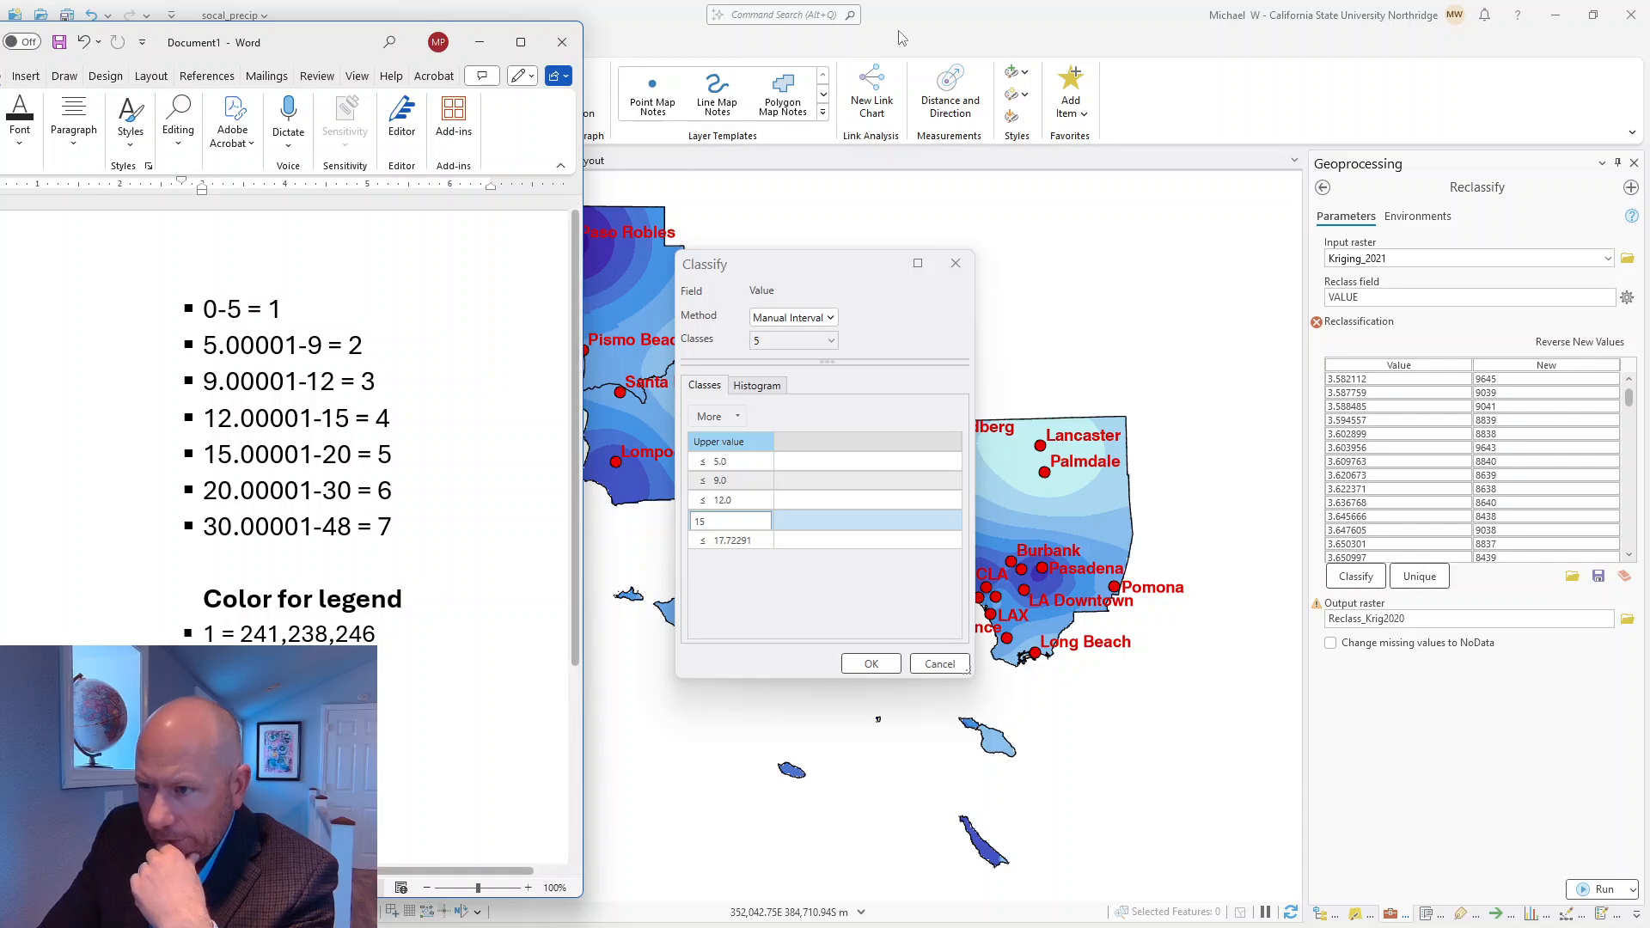
key(alt+Tab)
click(750, 538)
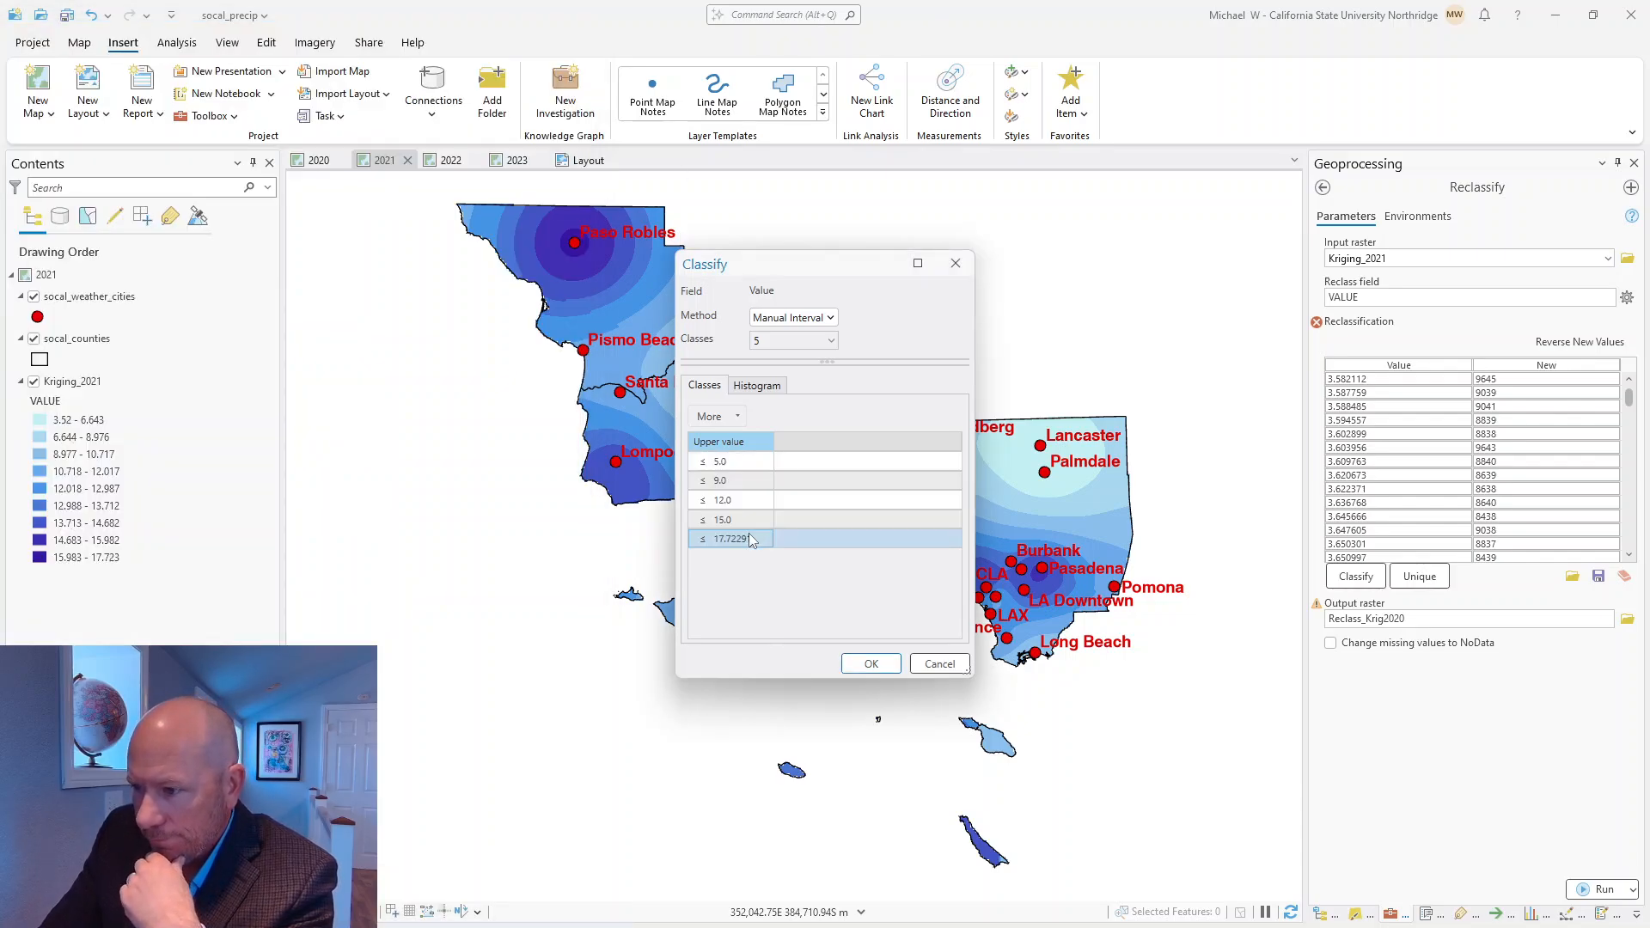
Set the fifth class's upper value to 20 and run Reclassify on Kriging_2021 with the output raster named Reclass_Krig2021
click(750, 538)
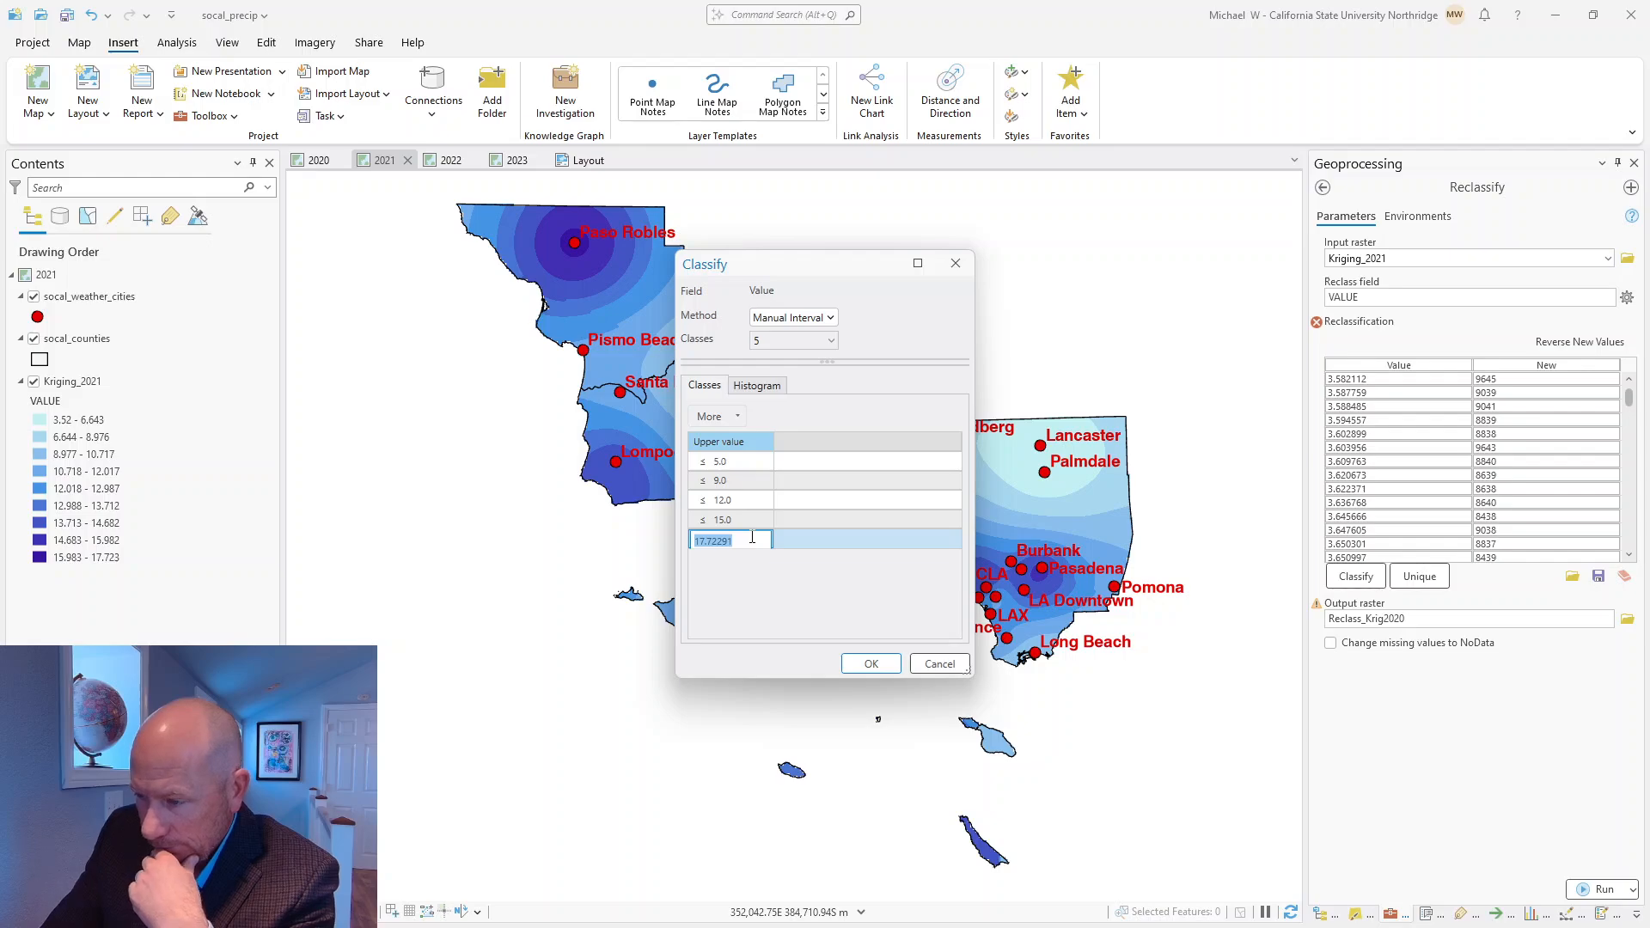
click(868, 667)
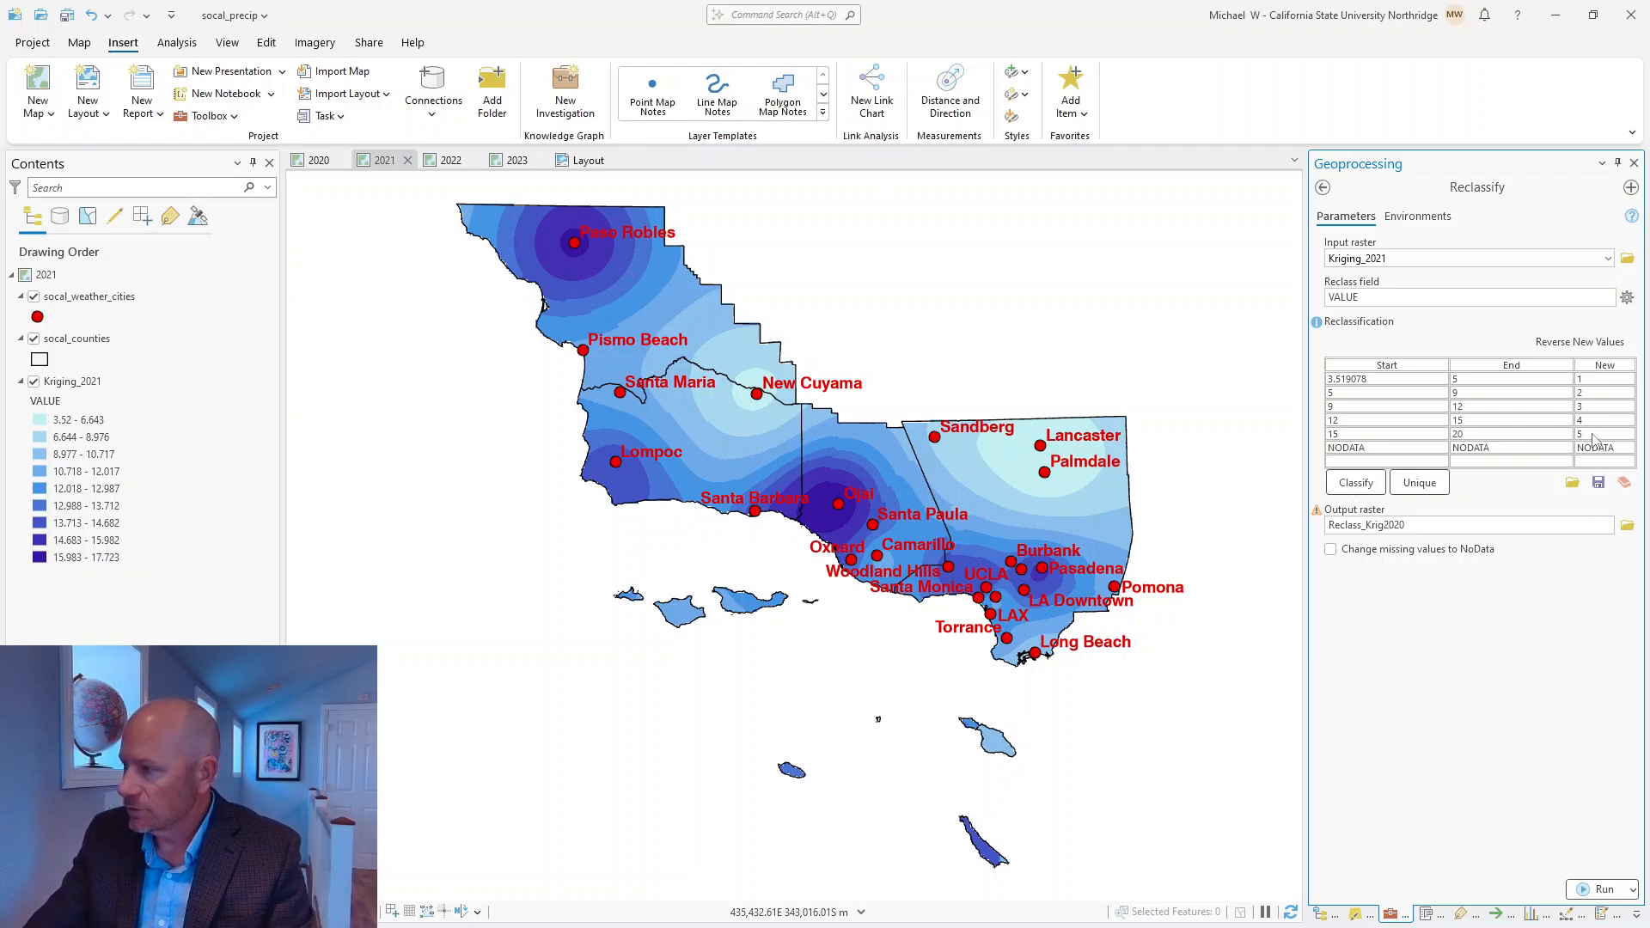
click(1465, 524)
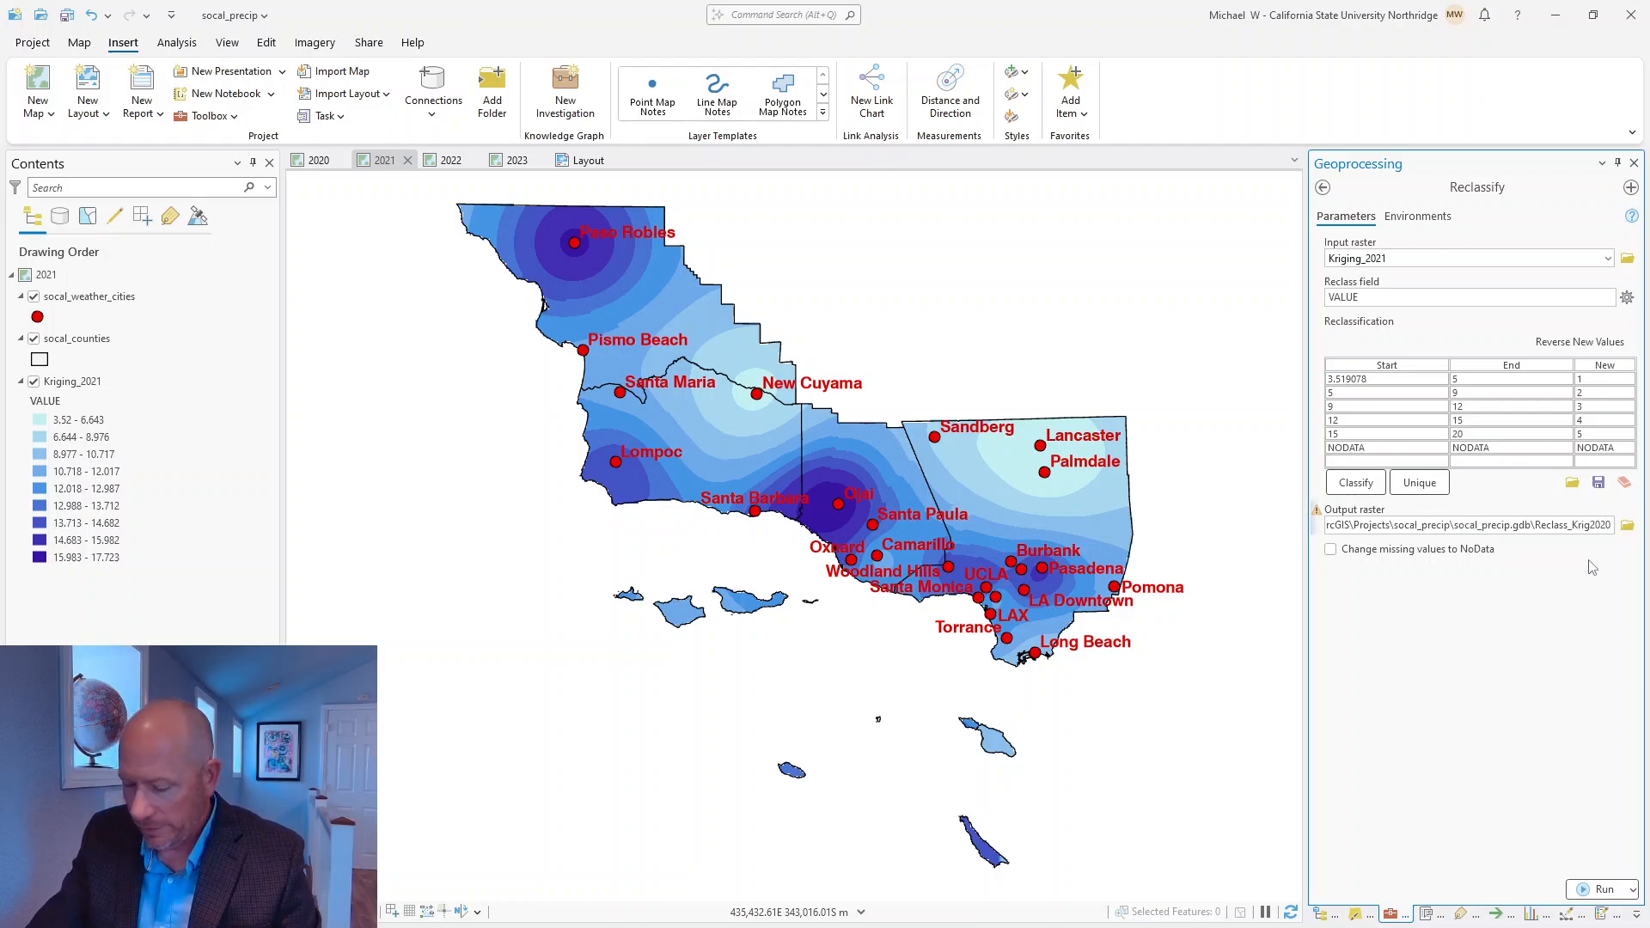
key(BackSpace)
text(1)
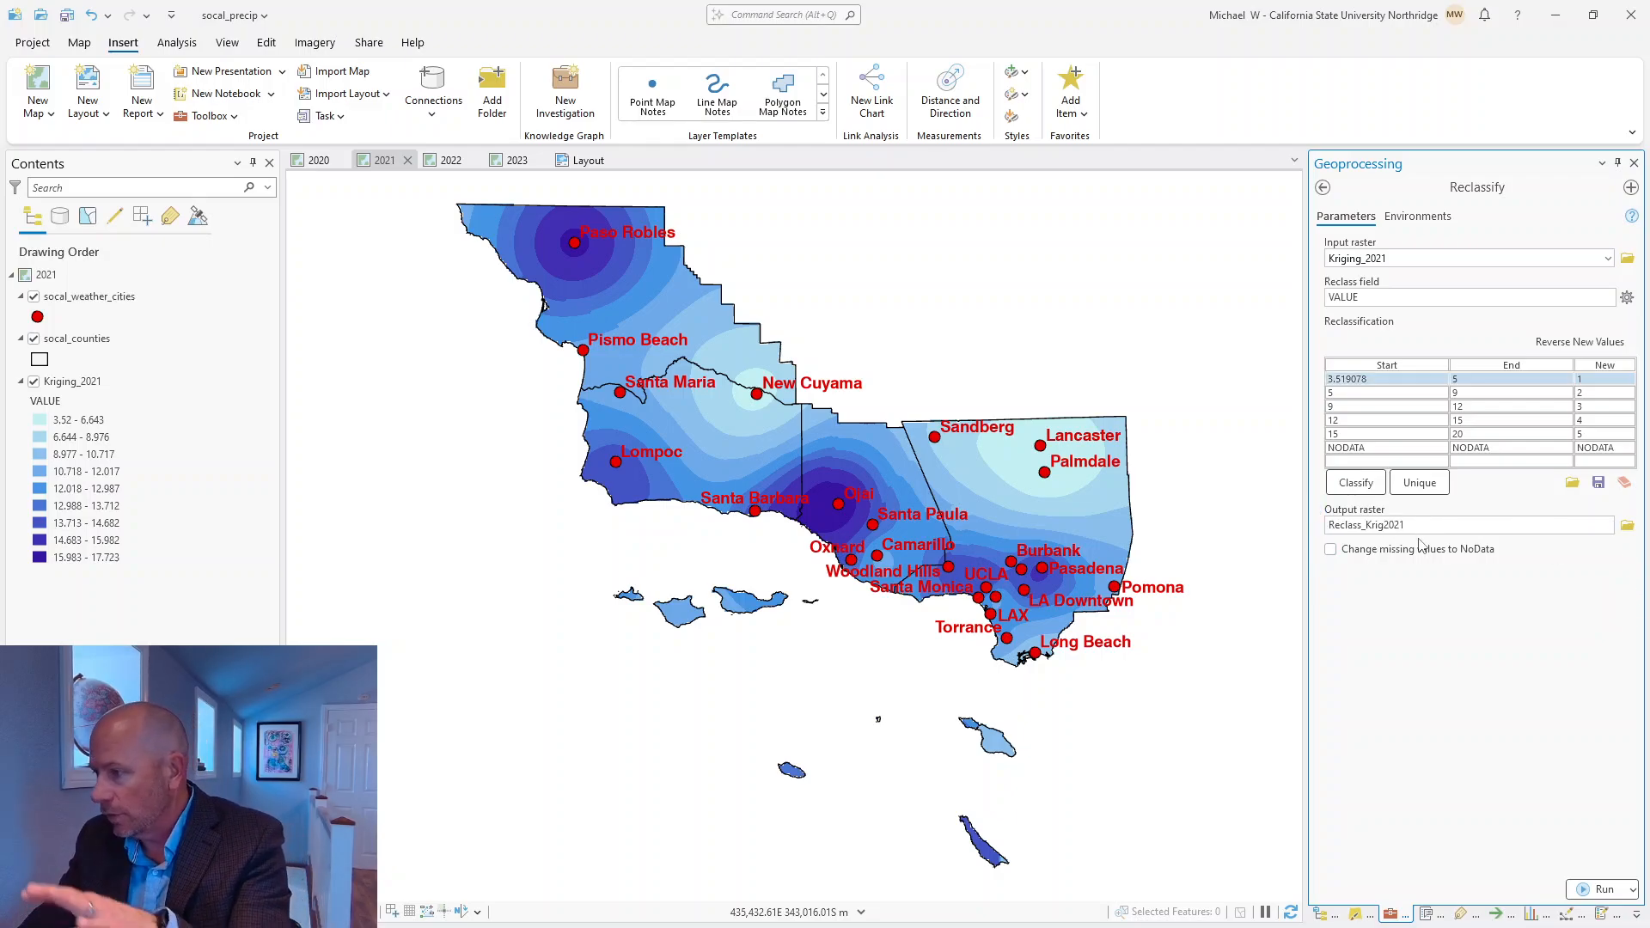
click(1598, 888)
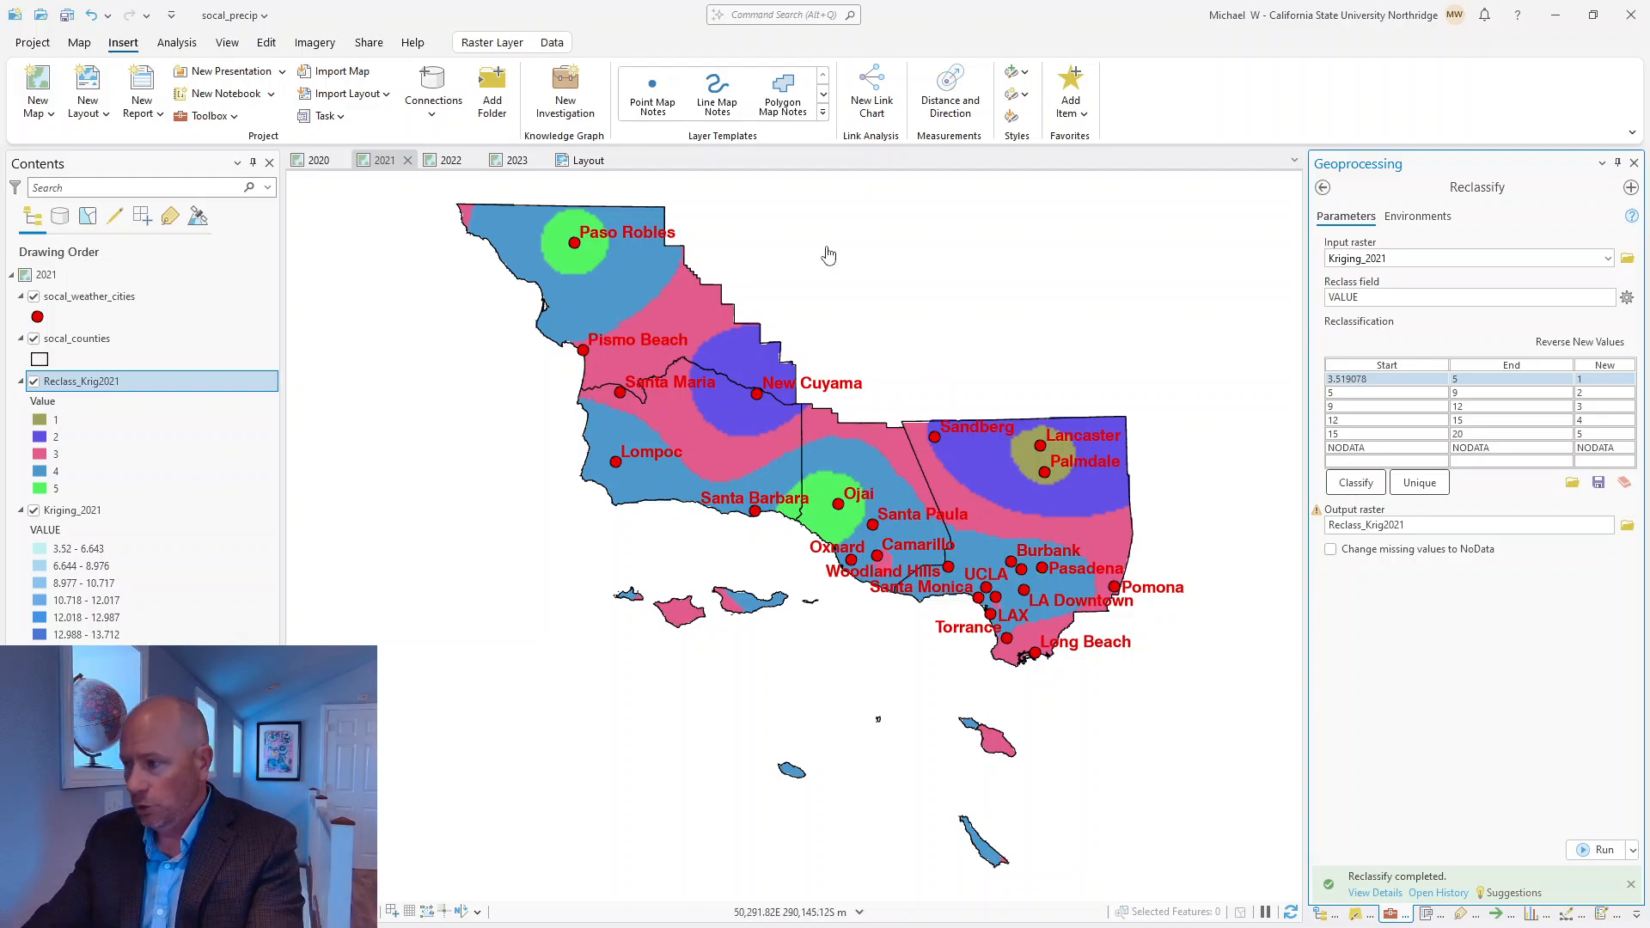
Open the symbology settings of the Reclass_Krig2021 layer
click(1356, 914)
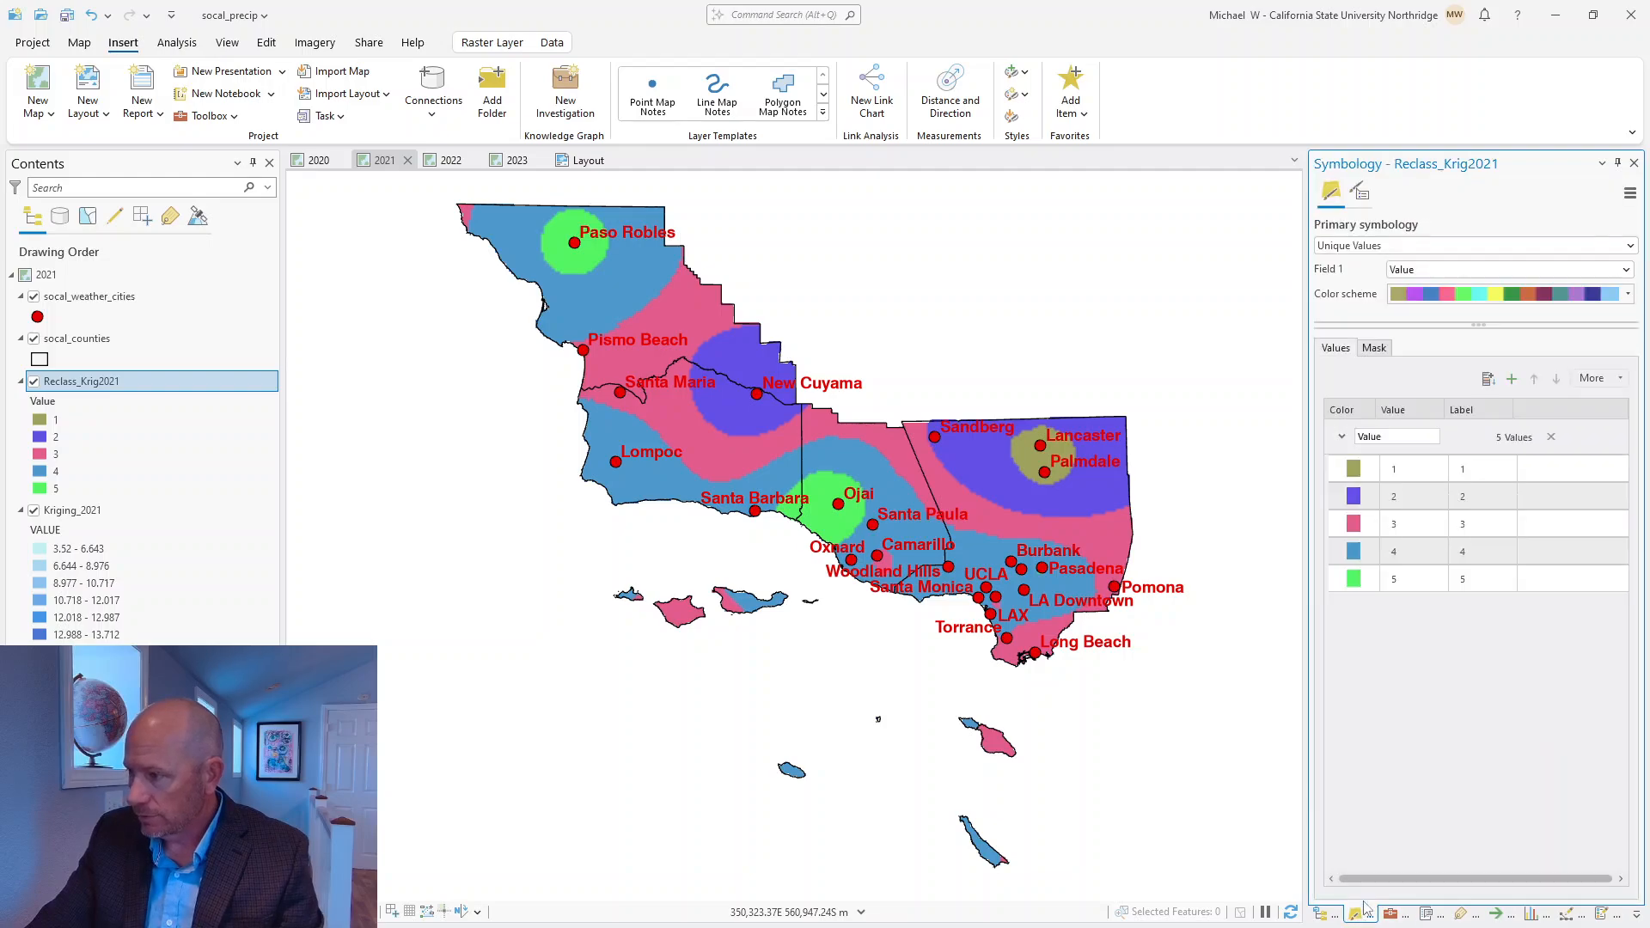
click(1356, 472)
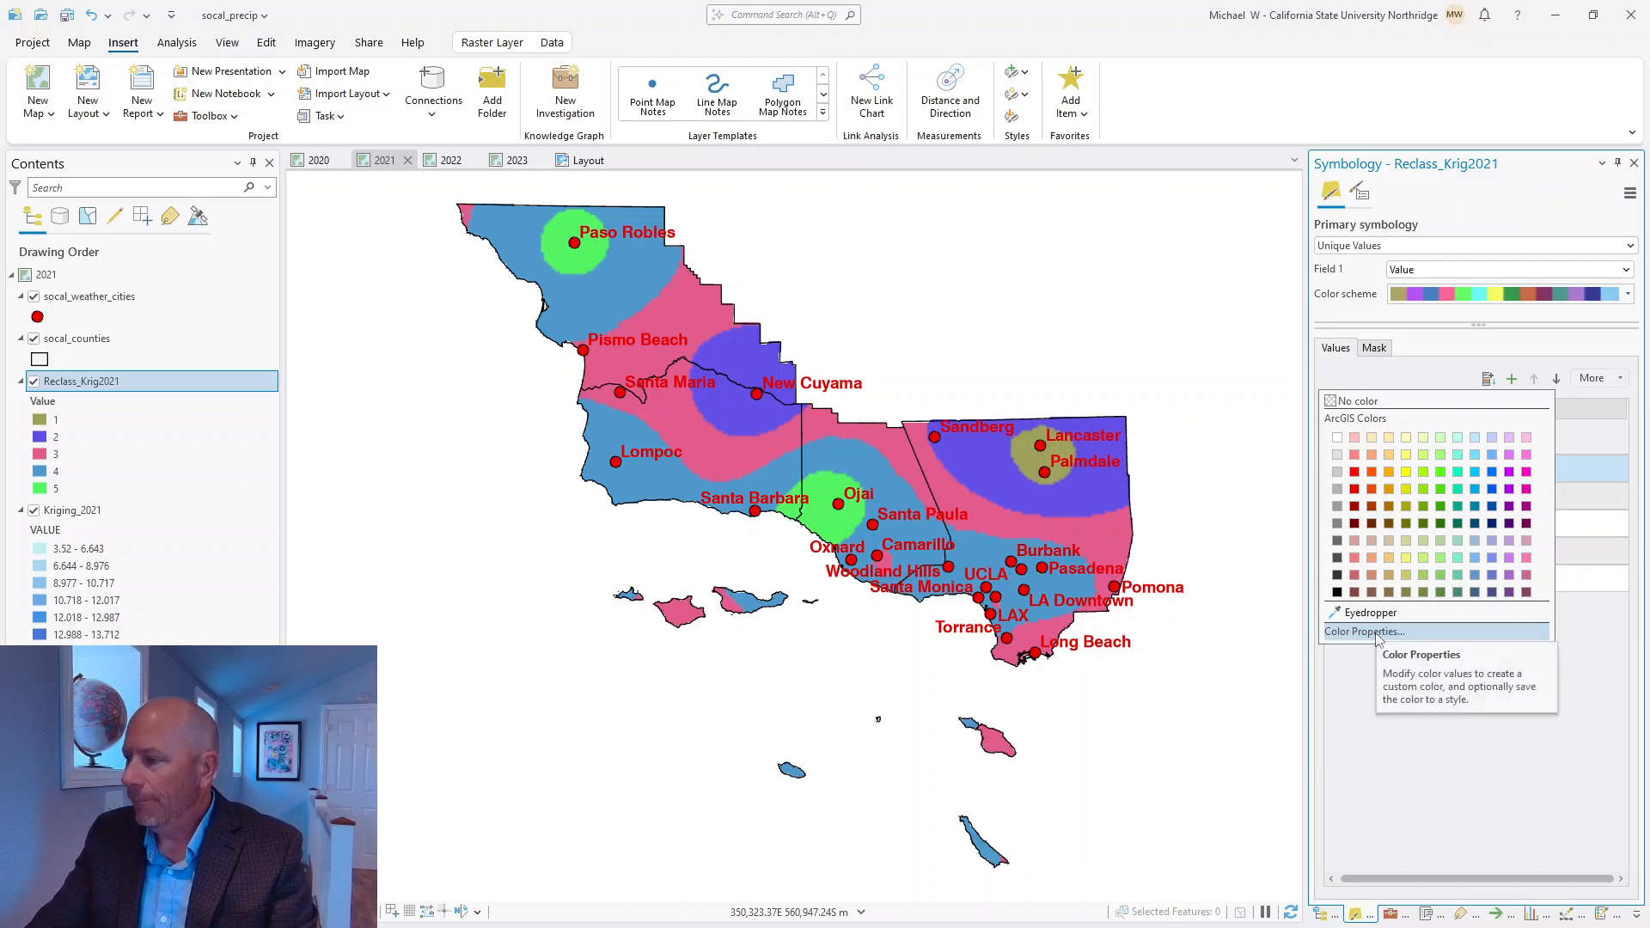
click(1367, 632)
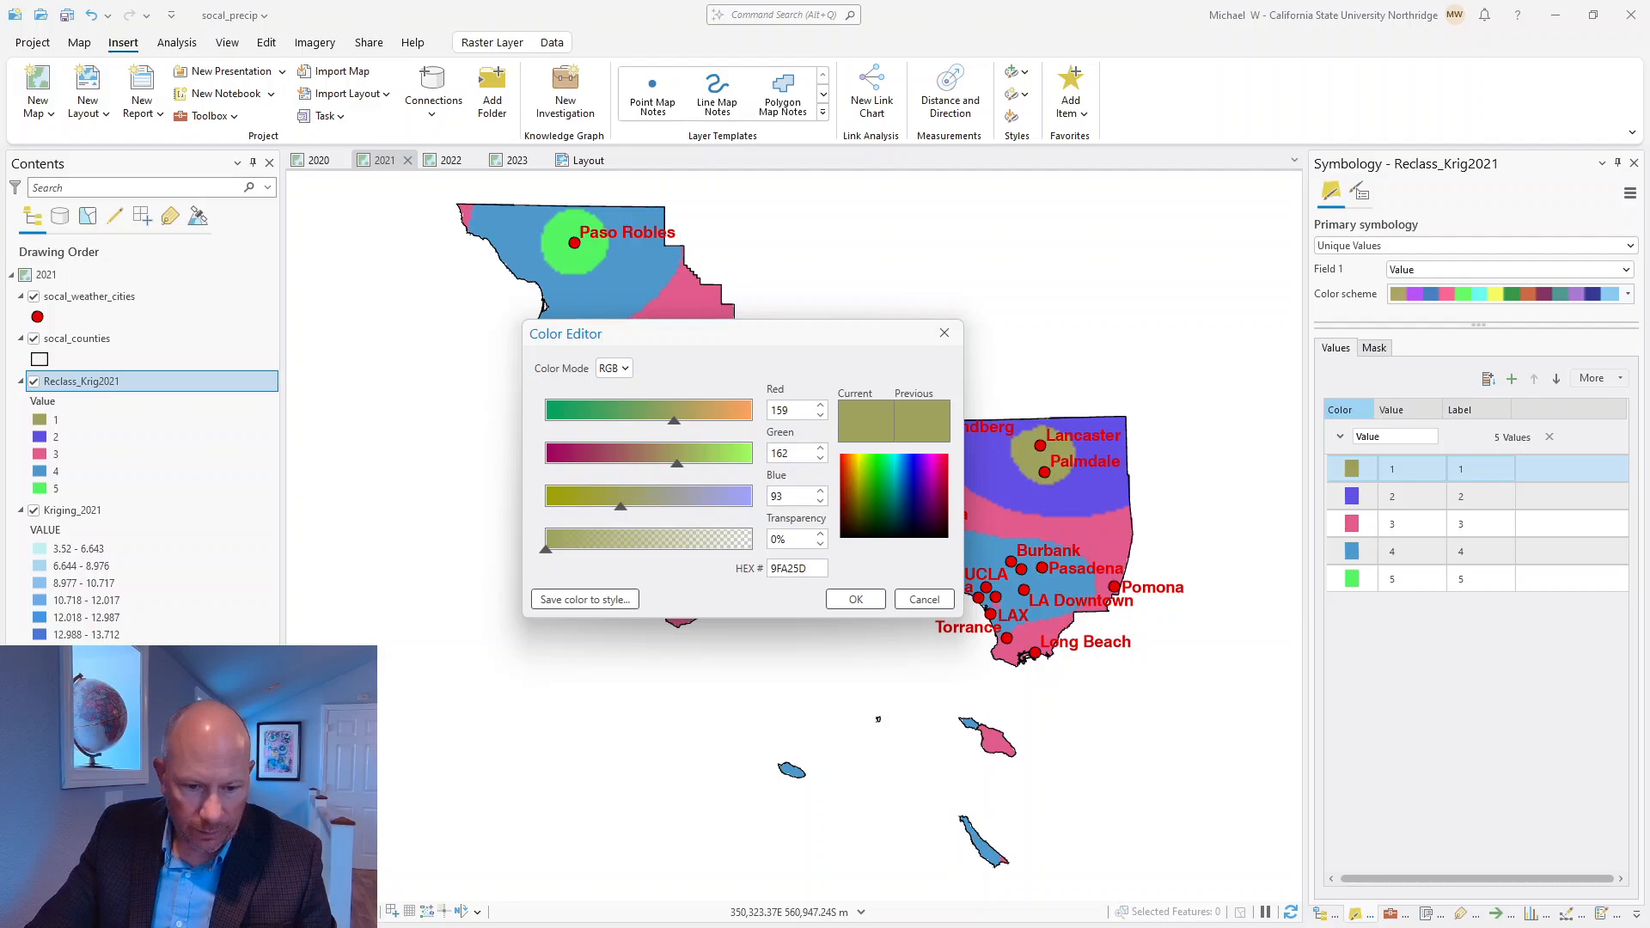
key(alt+Tab)
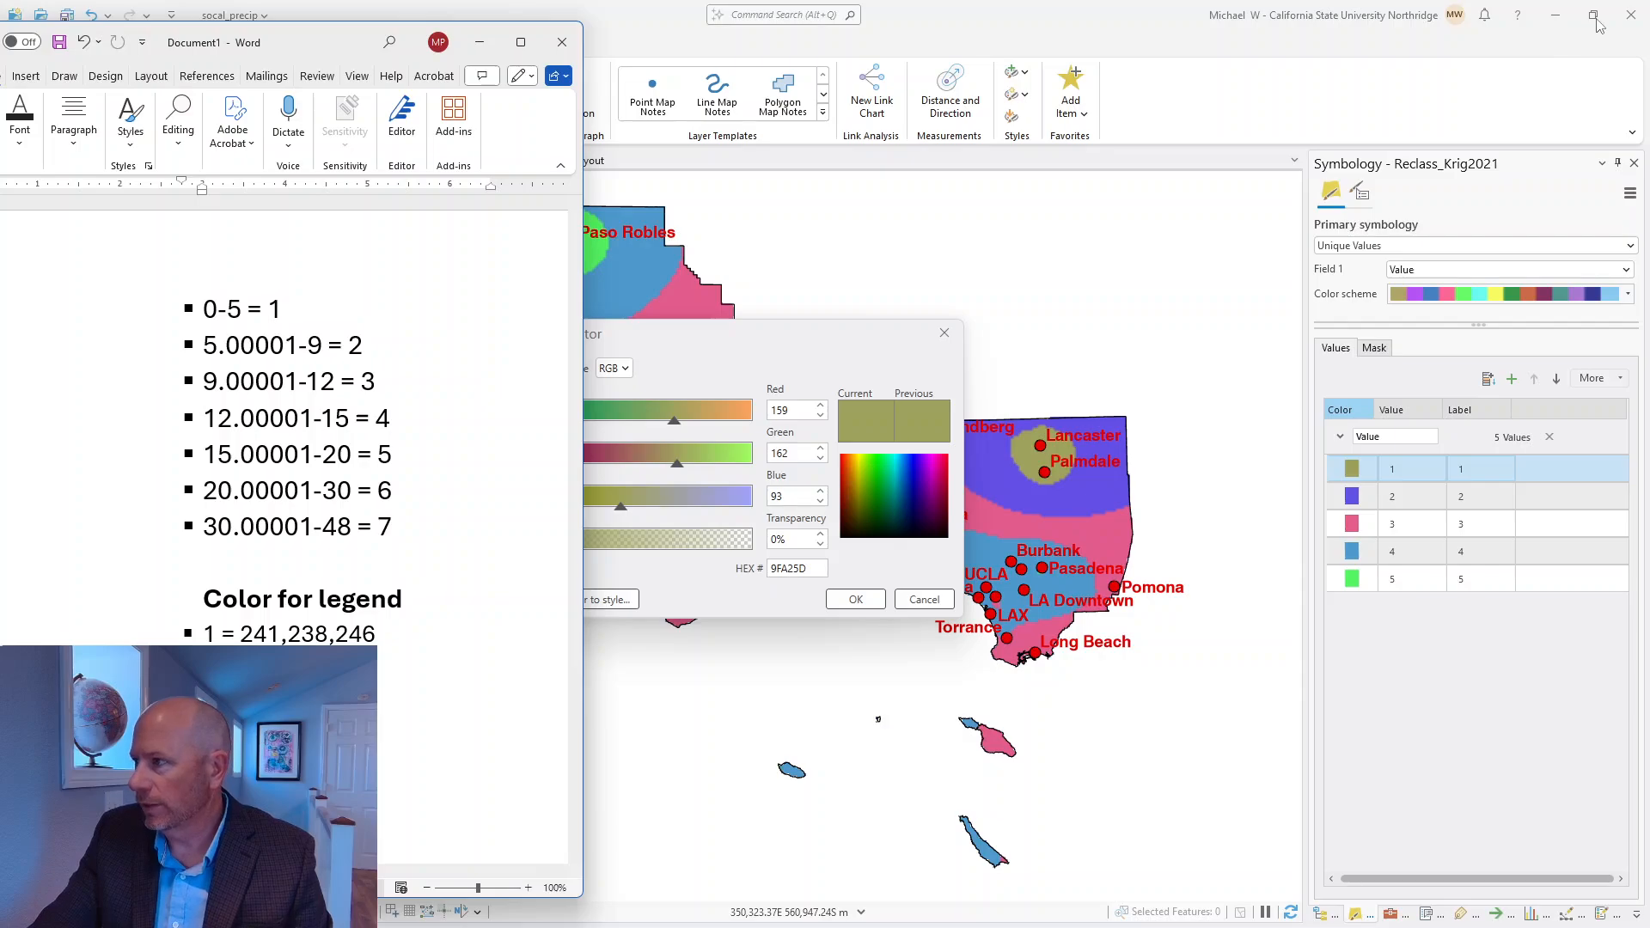
key(alt+Tab)
click(928, 601)
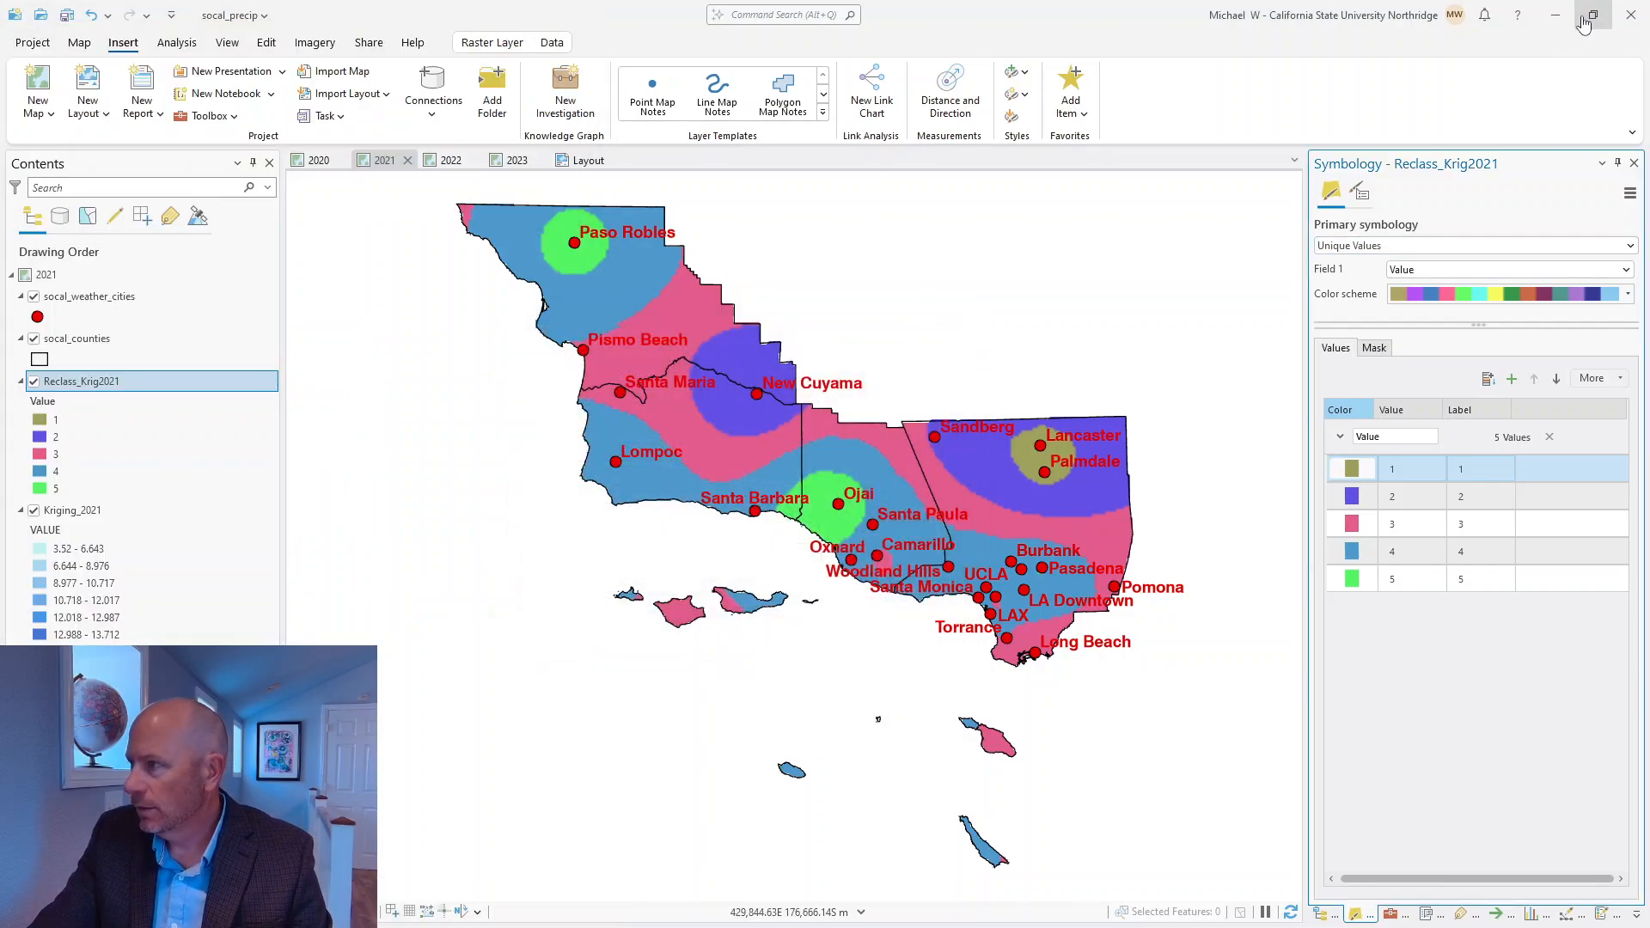
Shrink the window to show the Word color list beside it, and set class 1 of Reclass_Krig2021 to RGB 241, 238, 246
click(1592, 15)
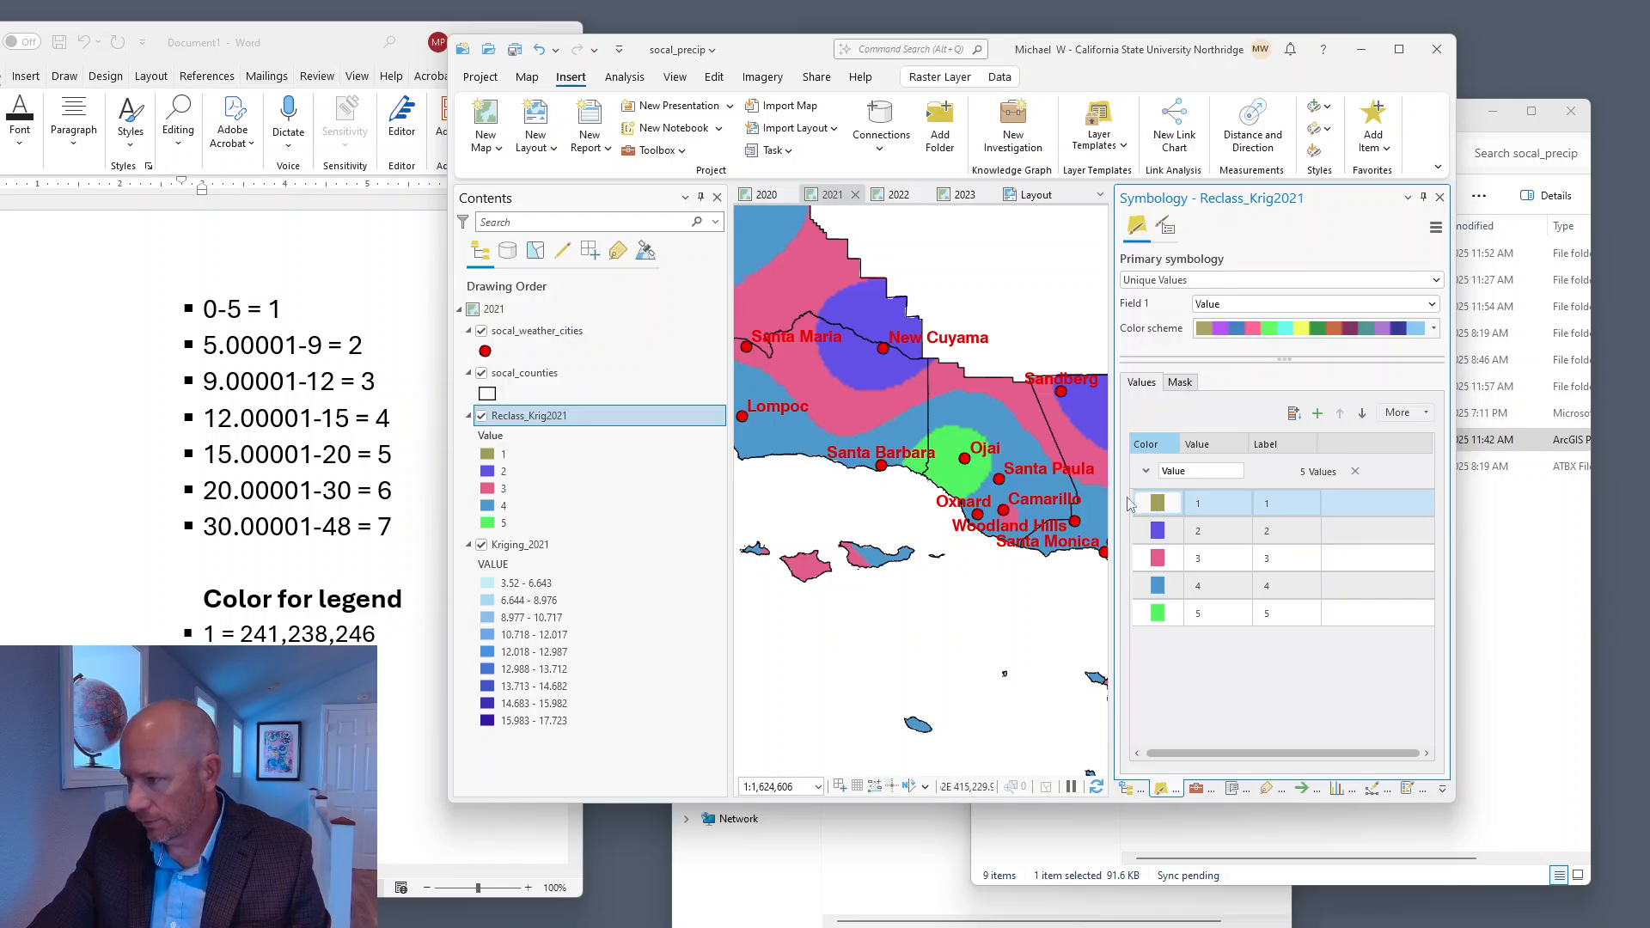
click(1162, 503)
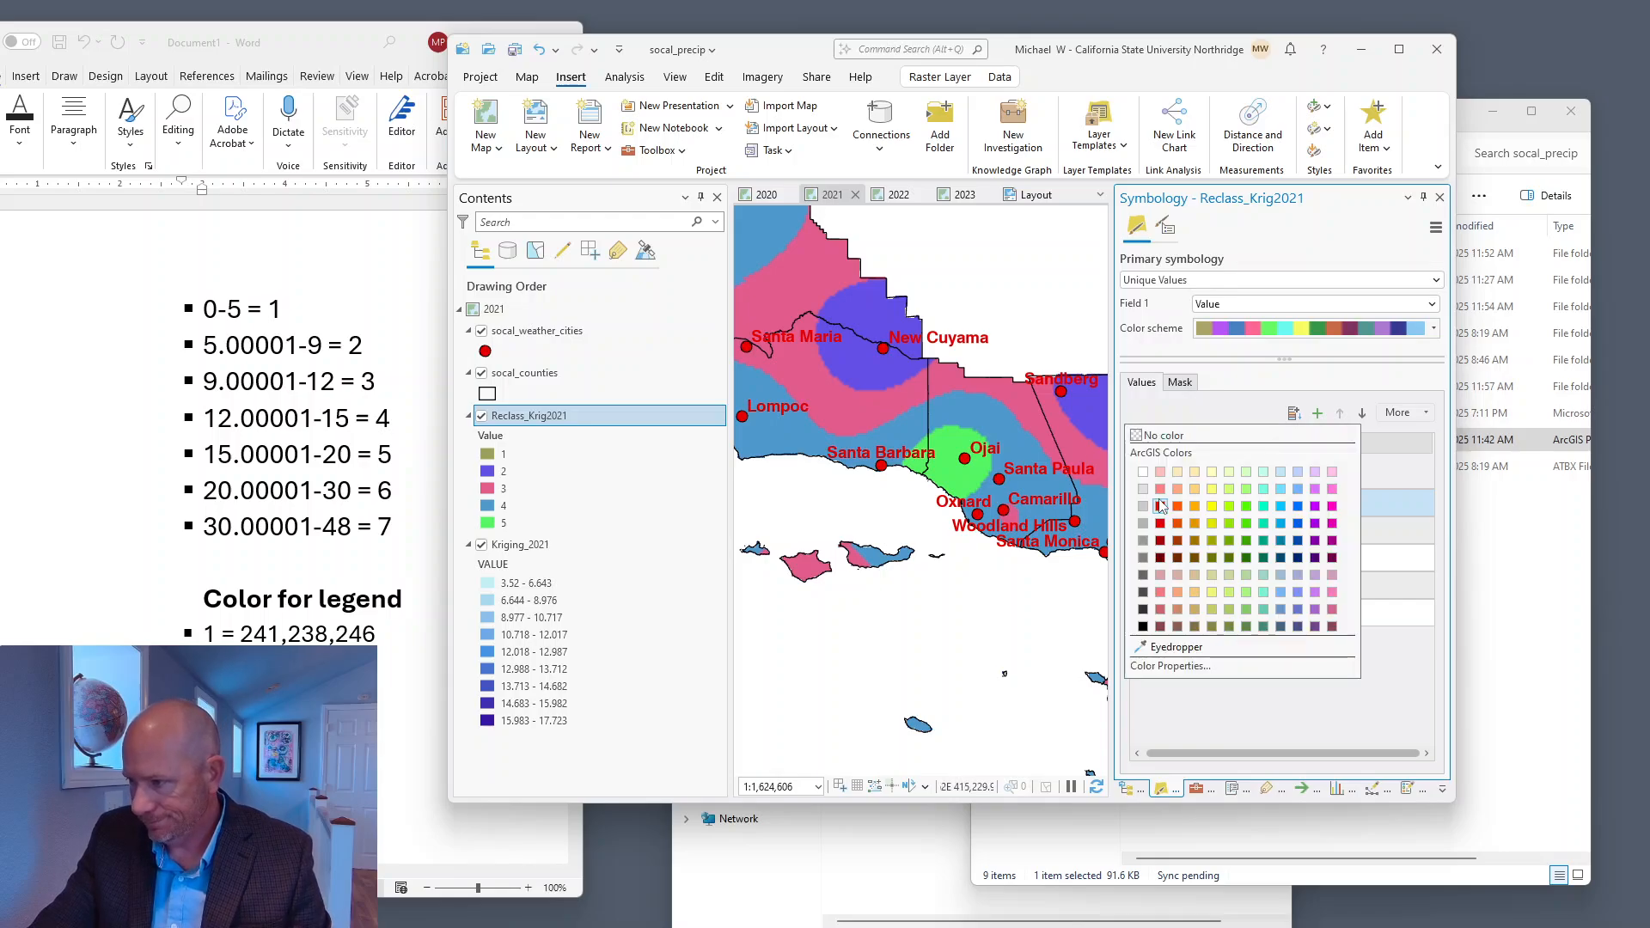
click(1169, 667)
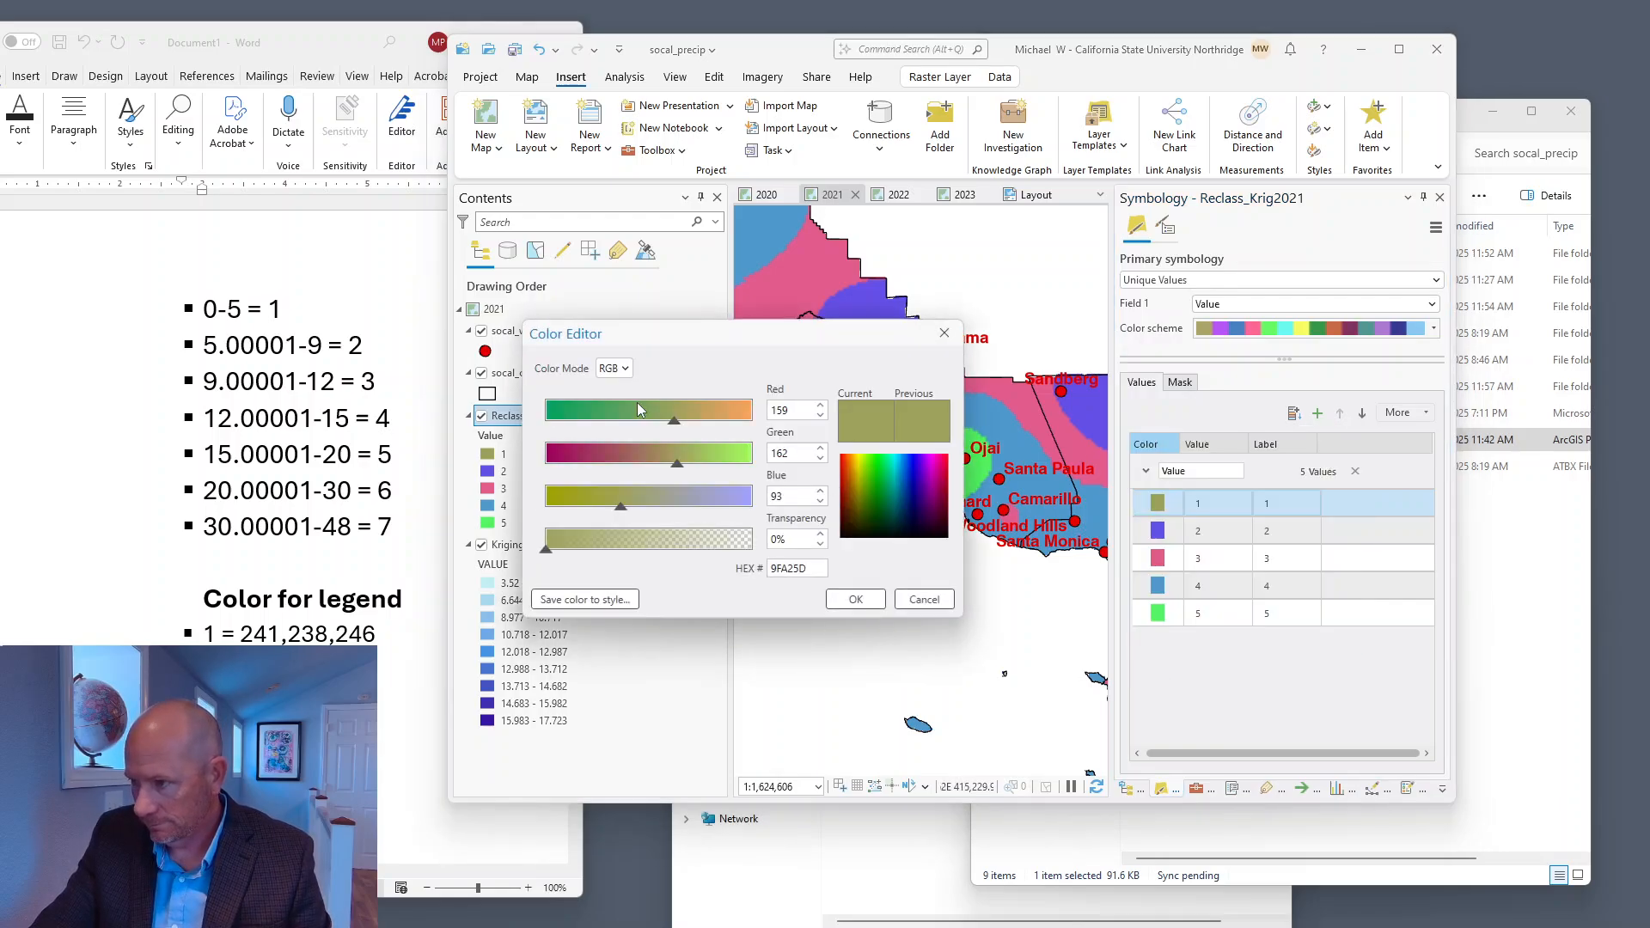
double_click(788, 406)
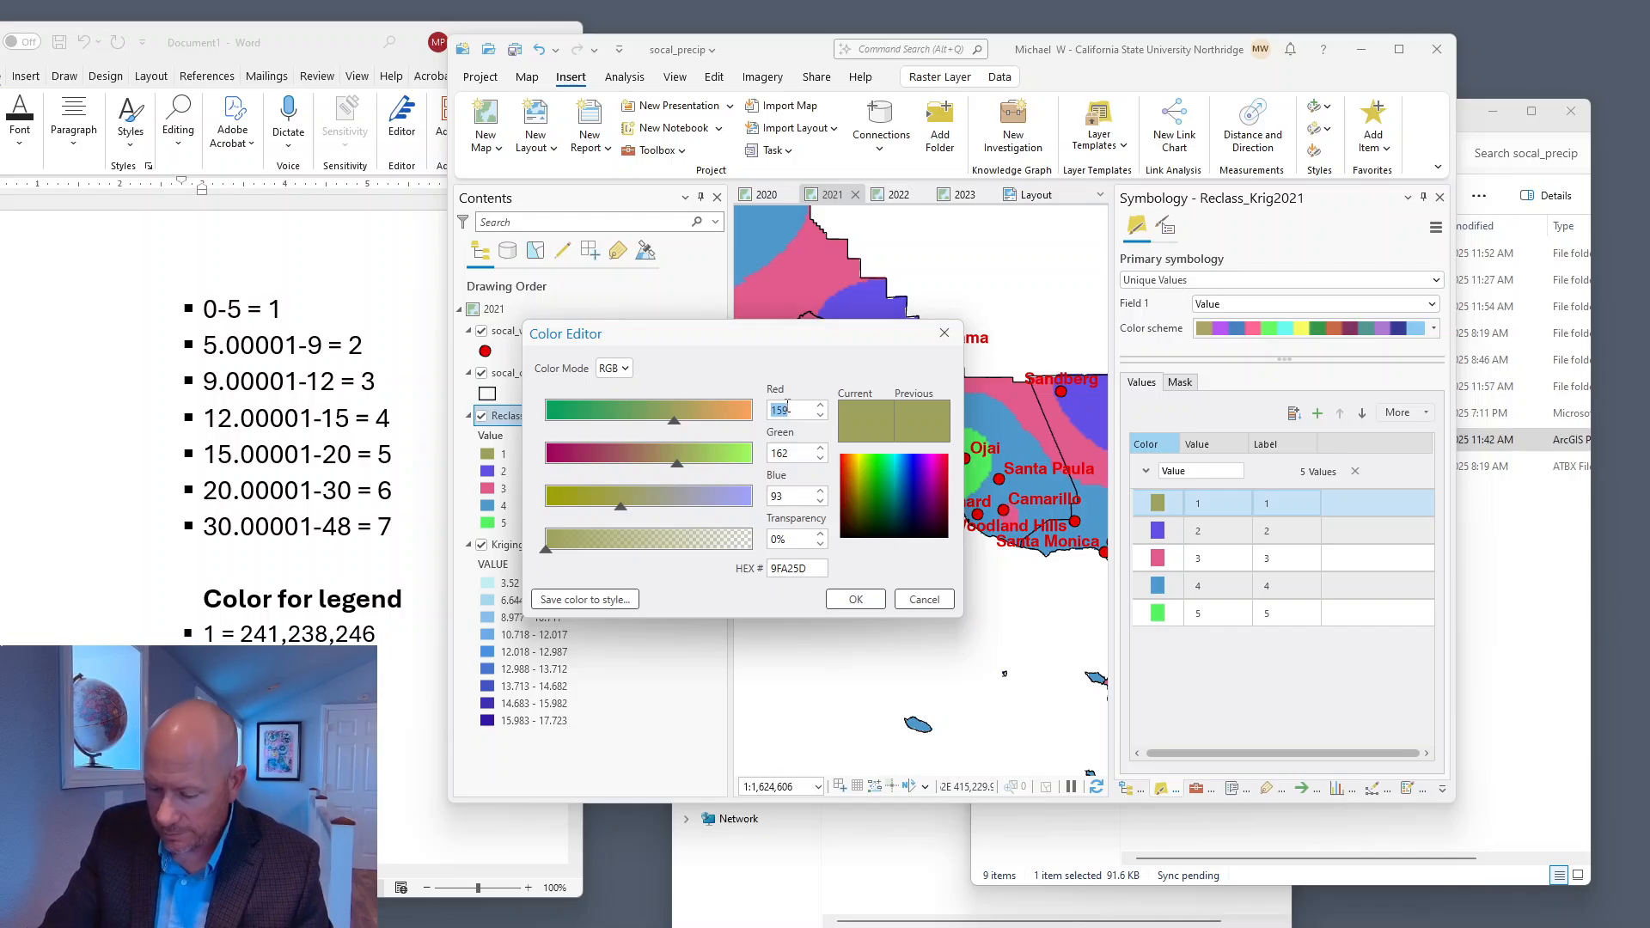
text(241)
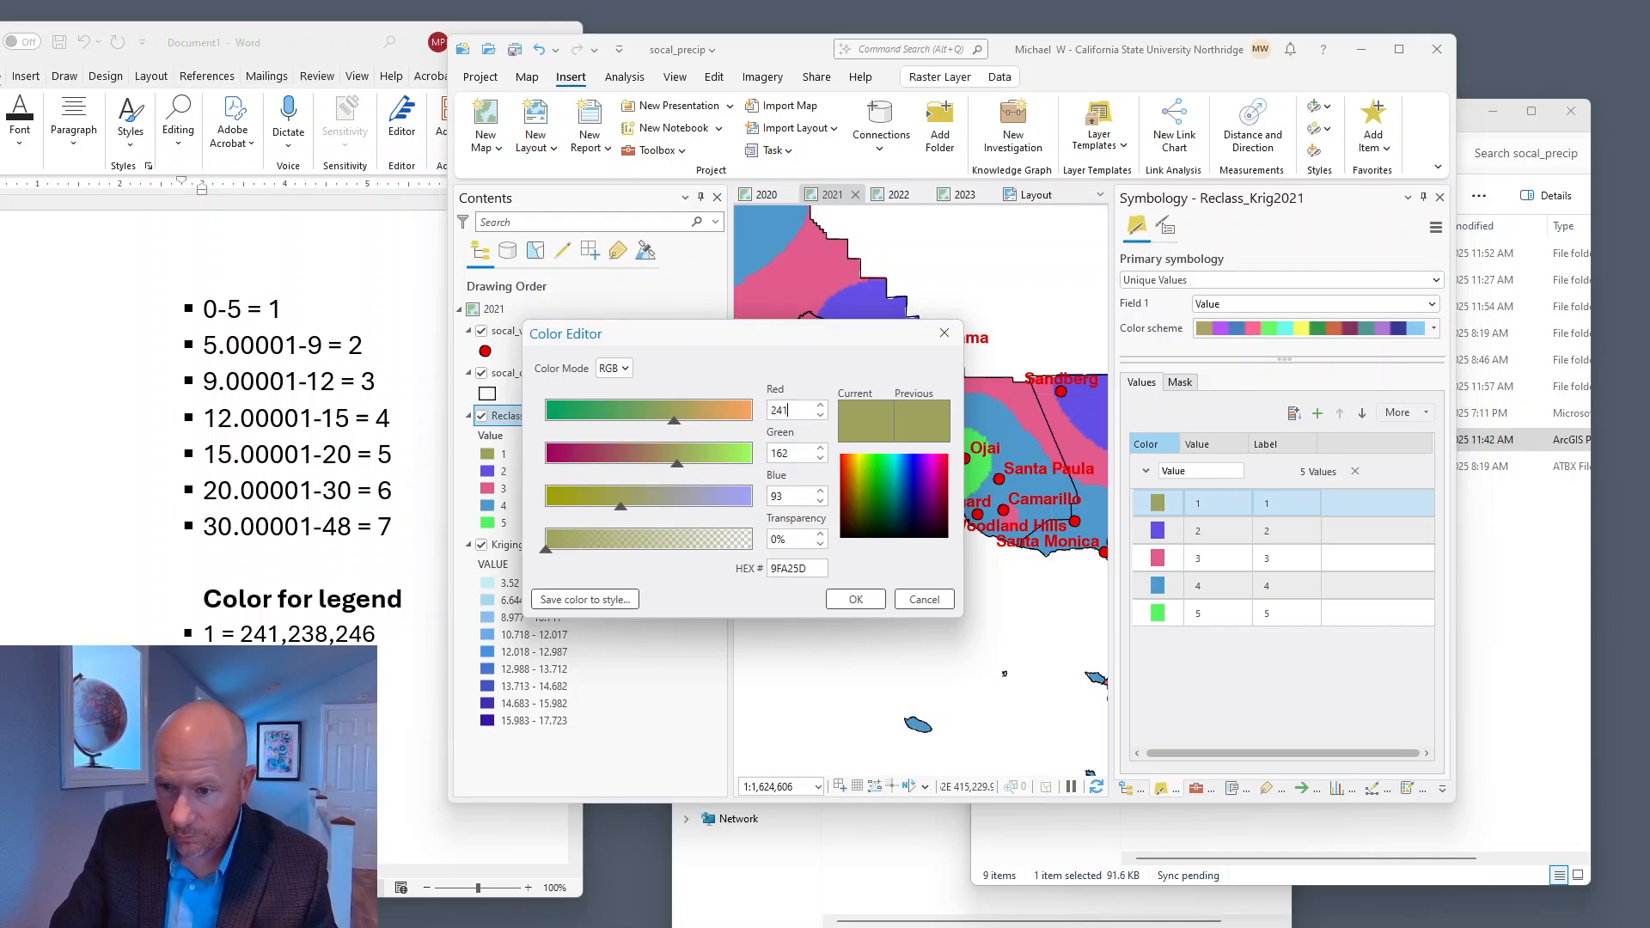
double_click(804, 453)
text(23)
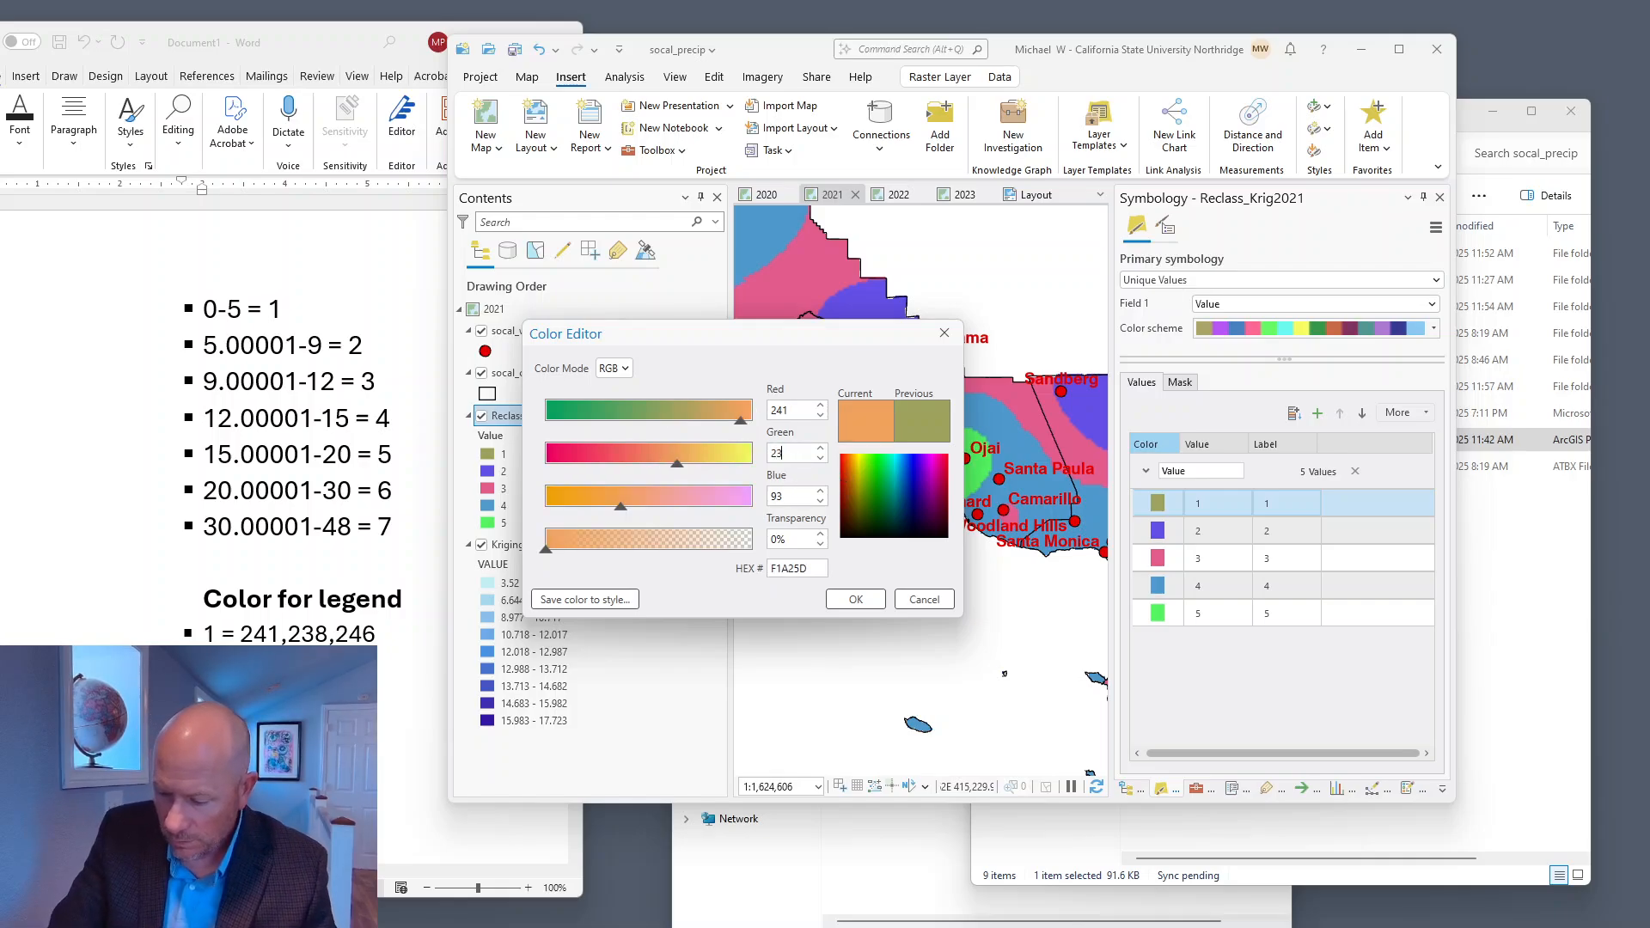
text(8)
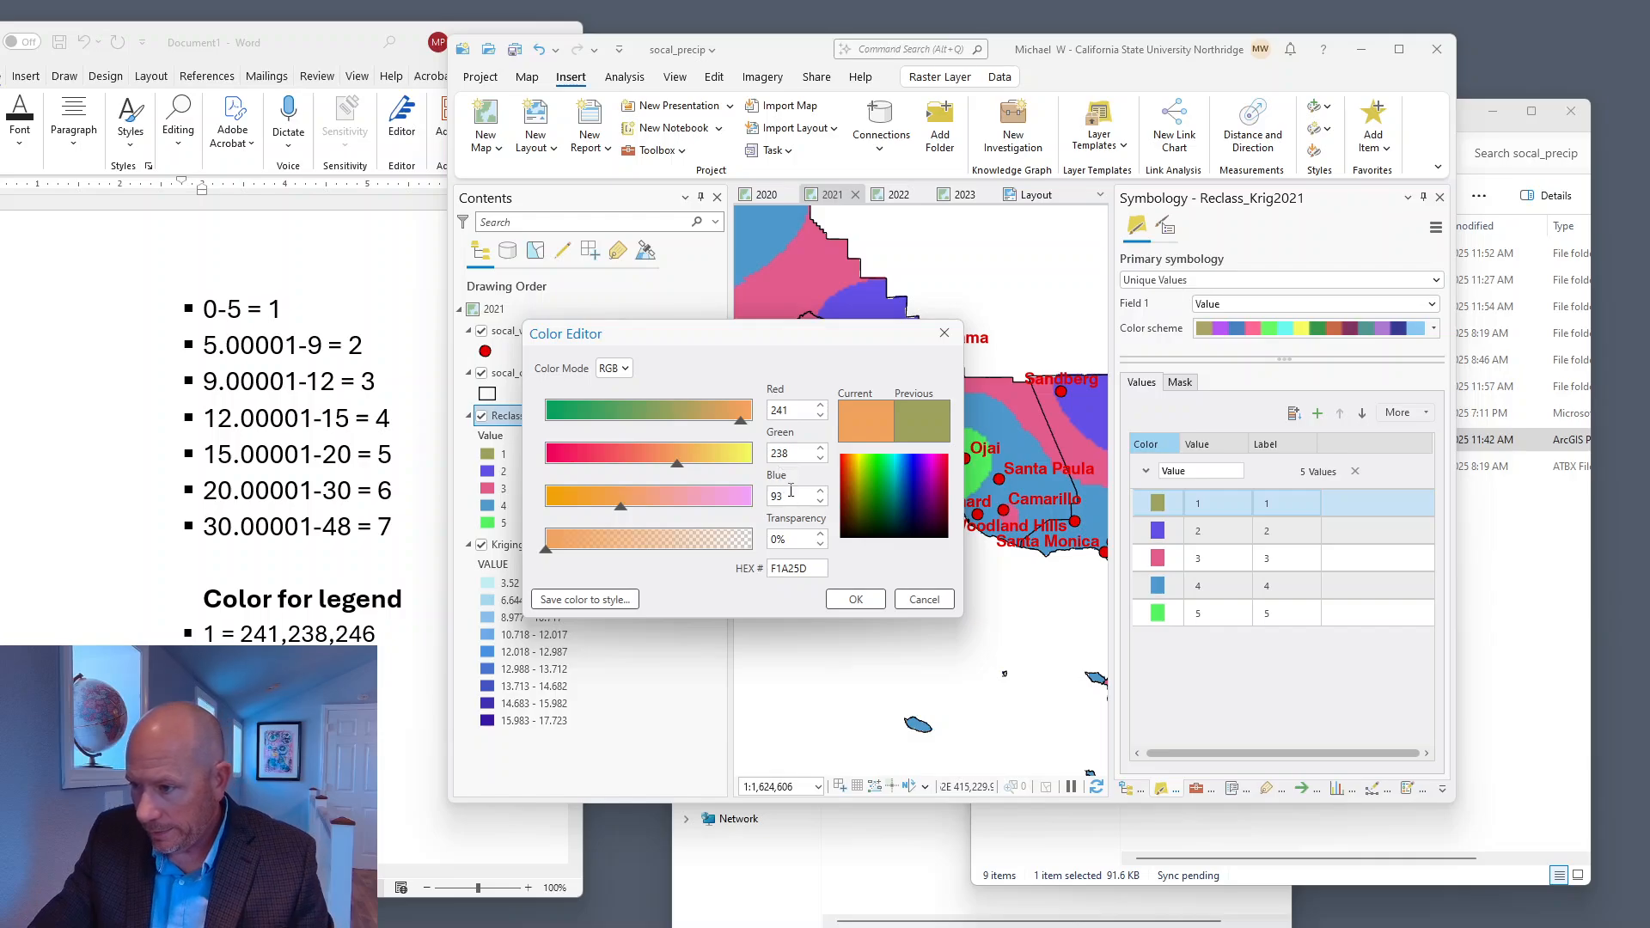
double_click(790, 495)
text(246)
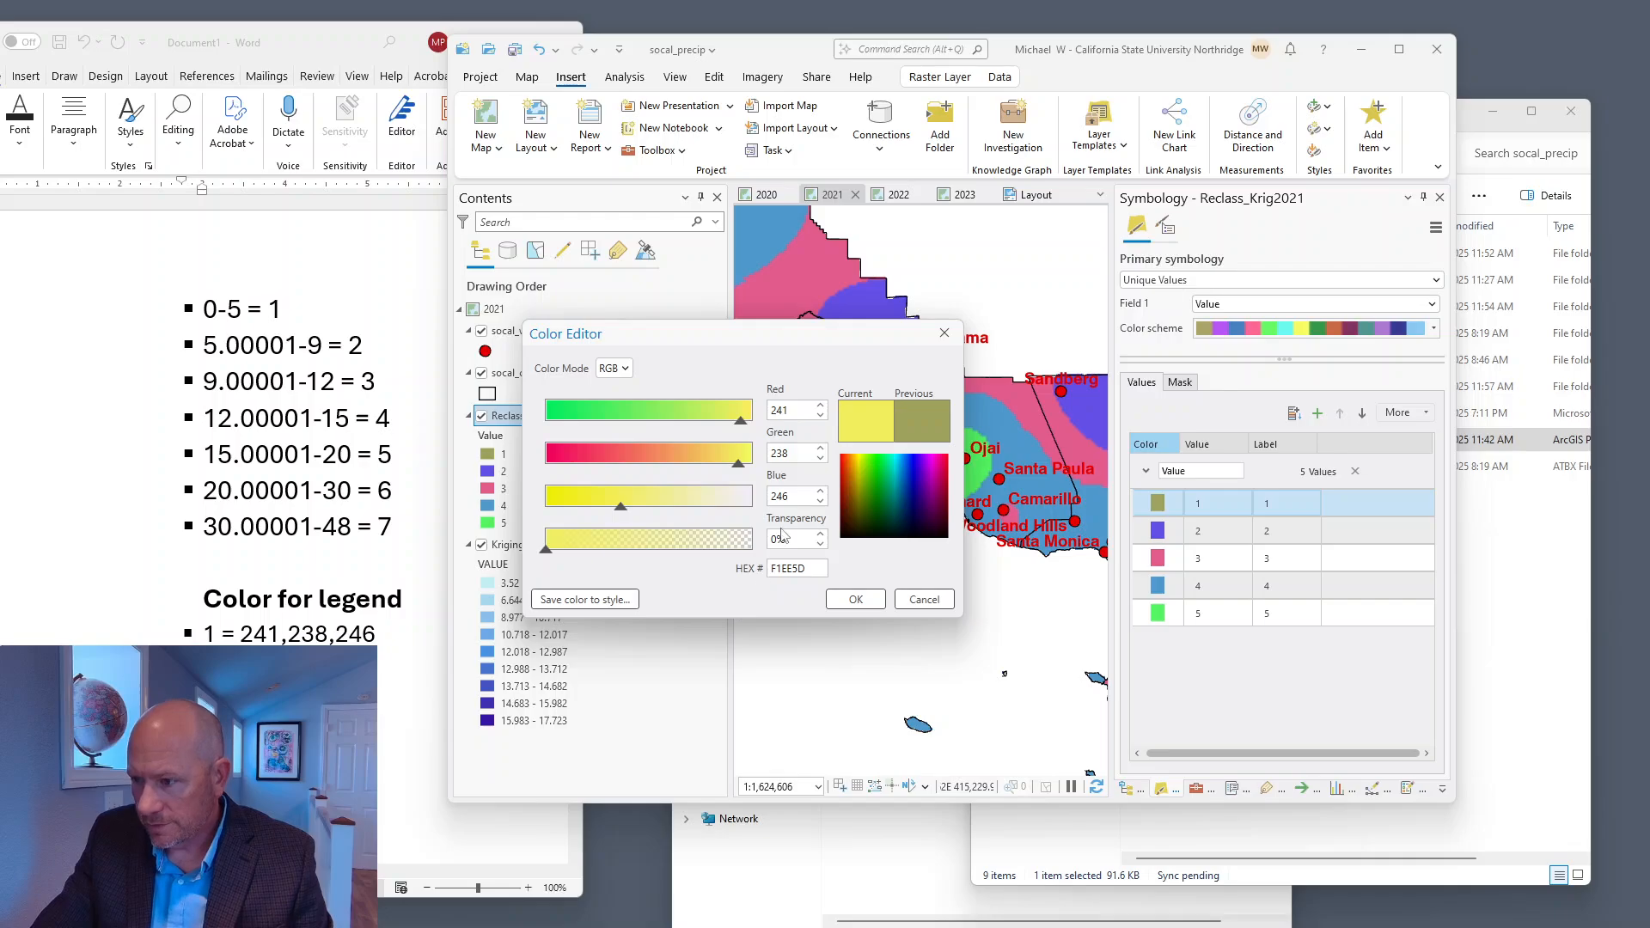
click(801, 453)
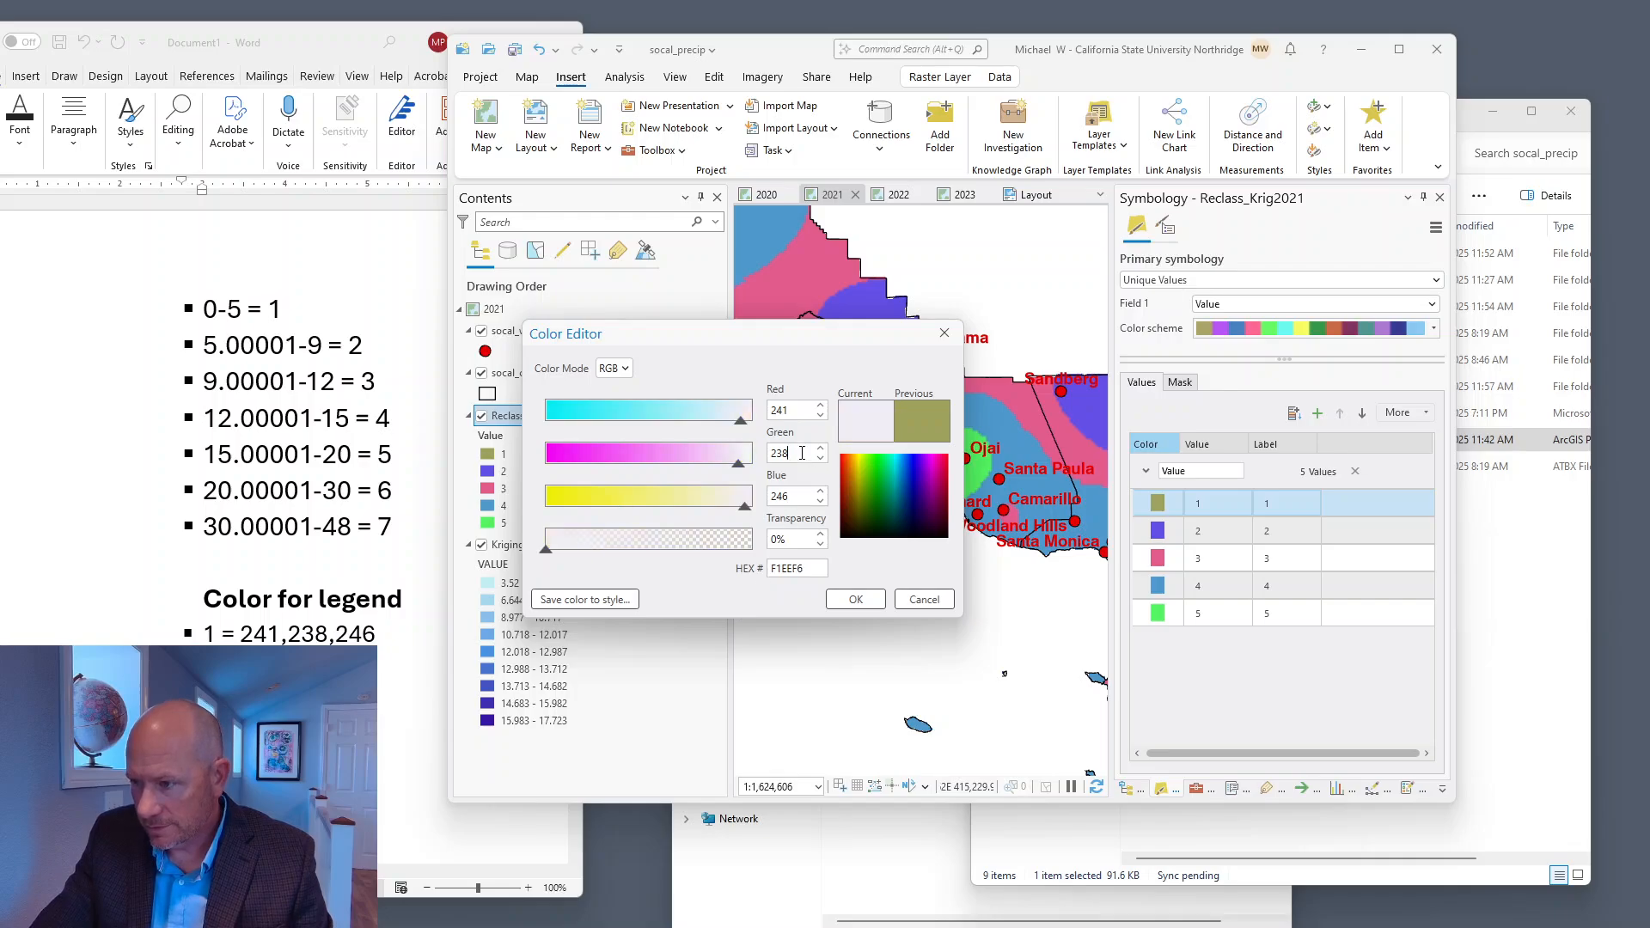
click(856, 599)
Save the class 1 color to the Favorites style as Precip1 and assign that saved color to class 1
click(1162, 509)
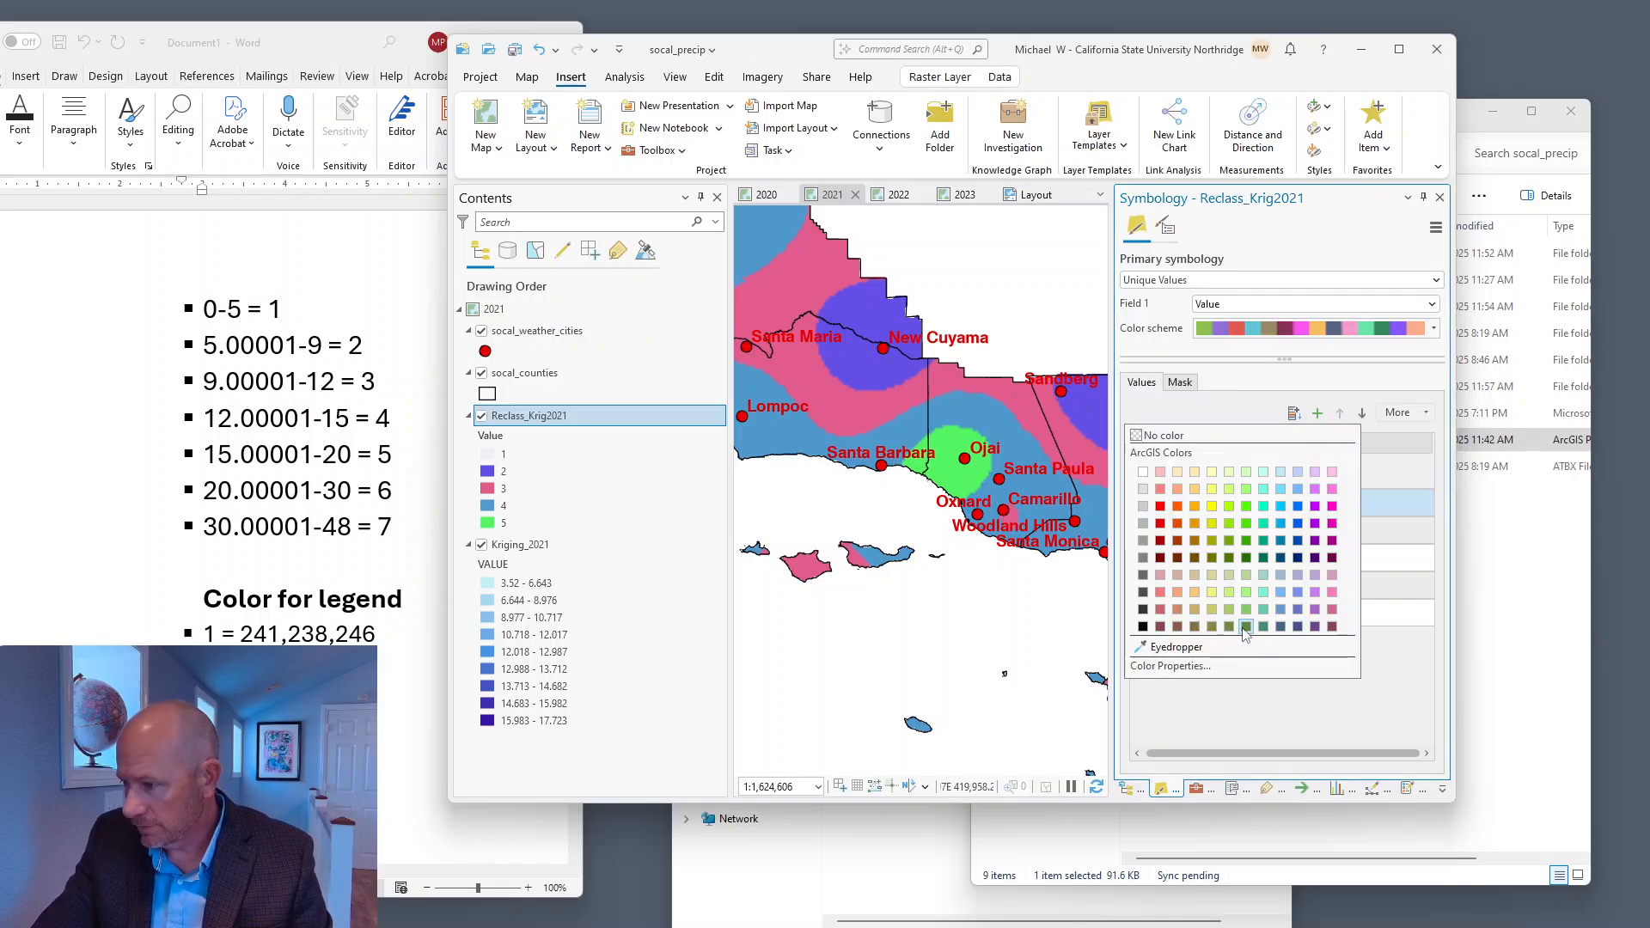
click(1170, 666)
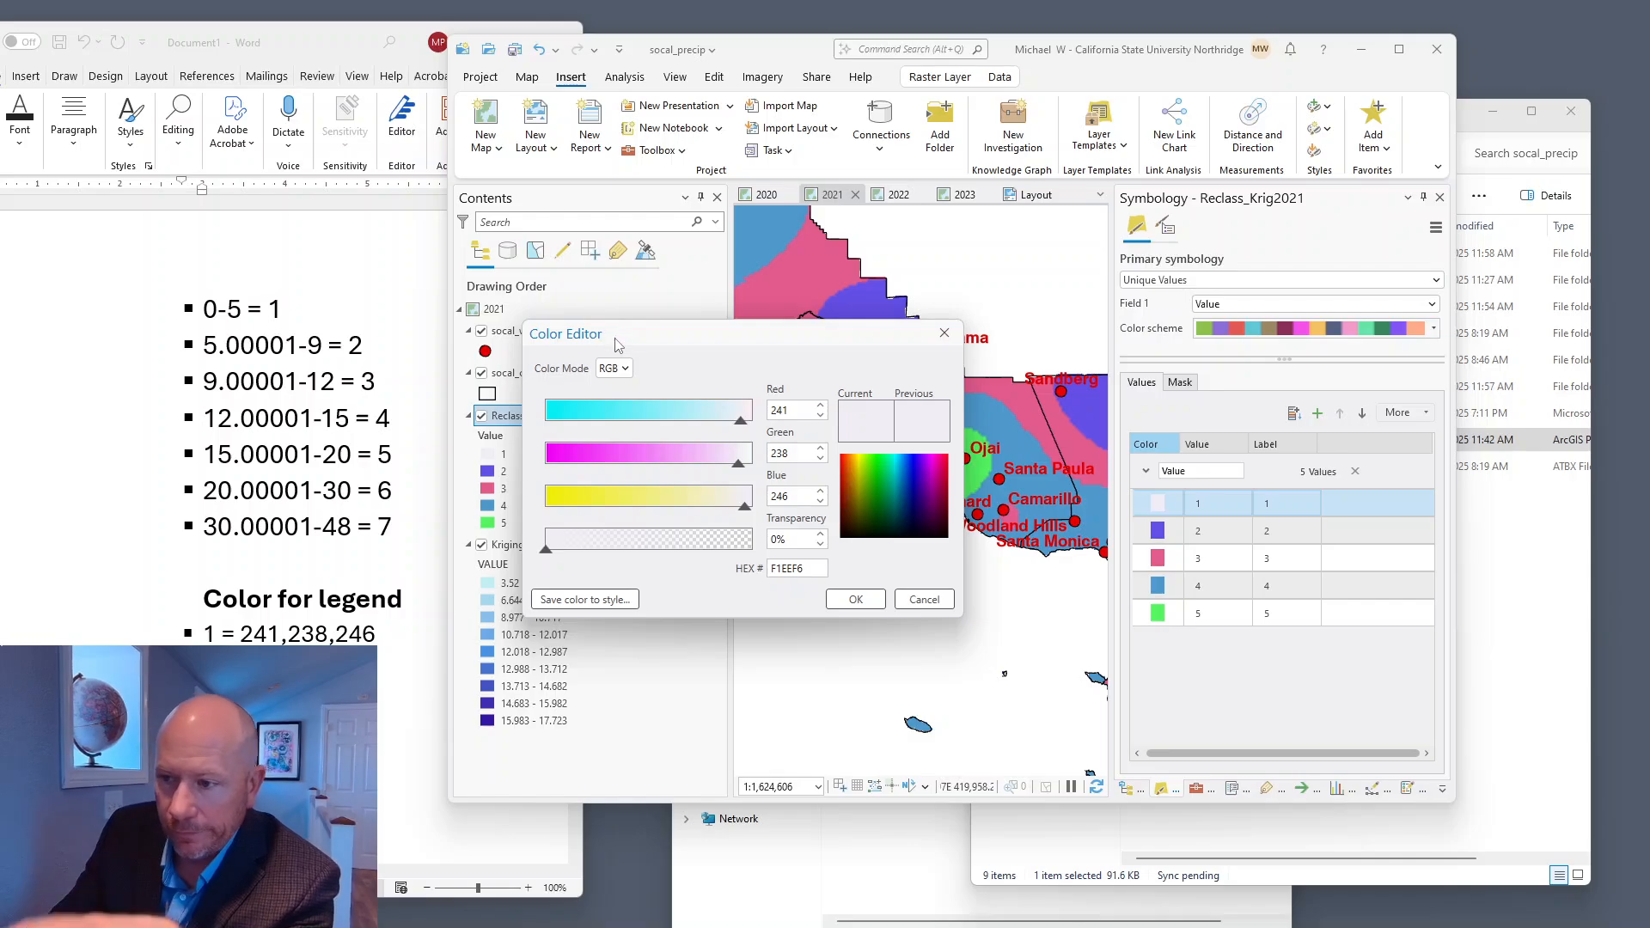
click(578, 601)
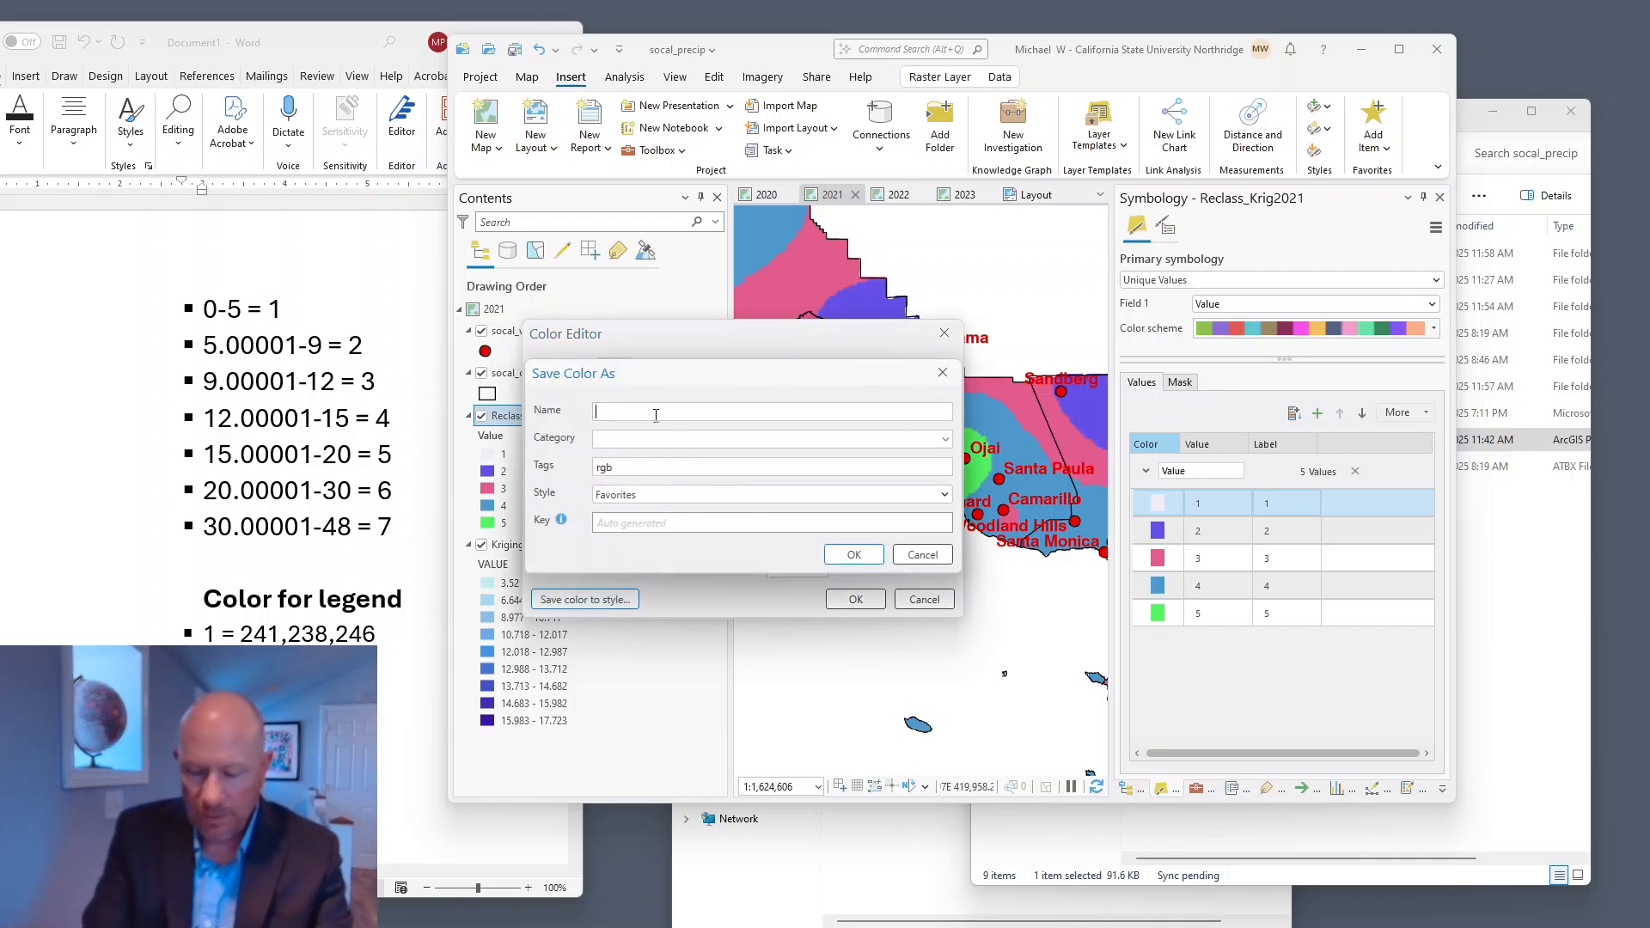
text(Precip1)
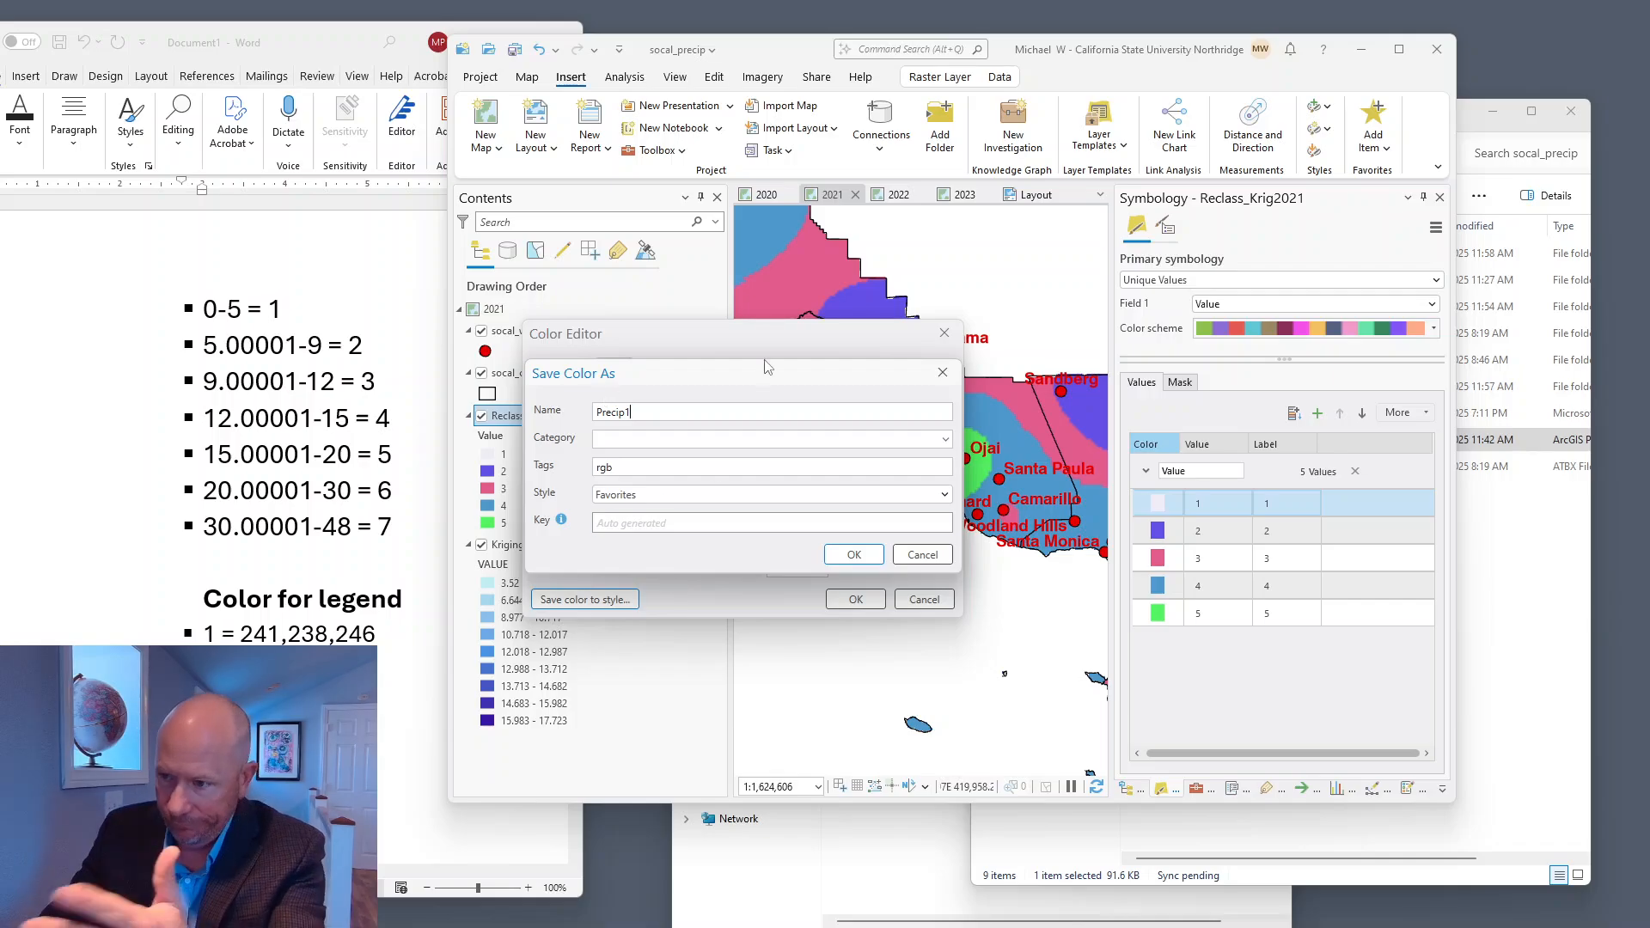
click(844, 556)
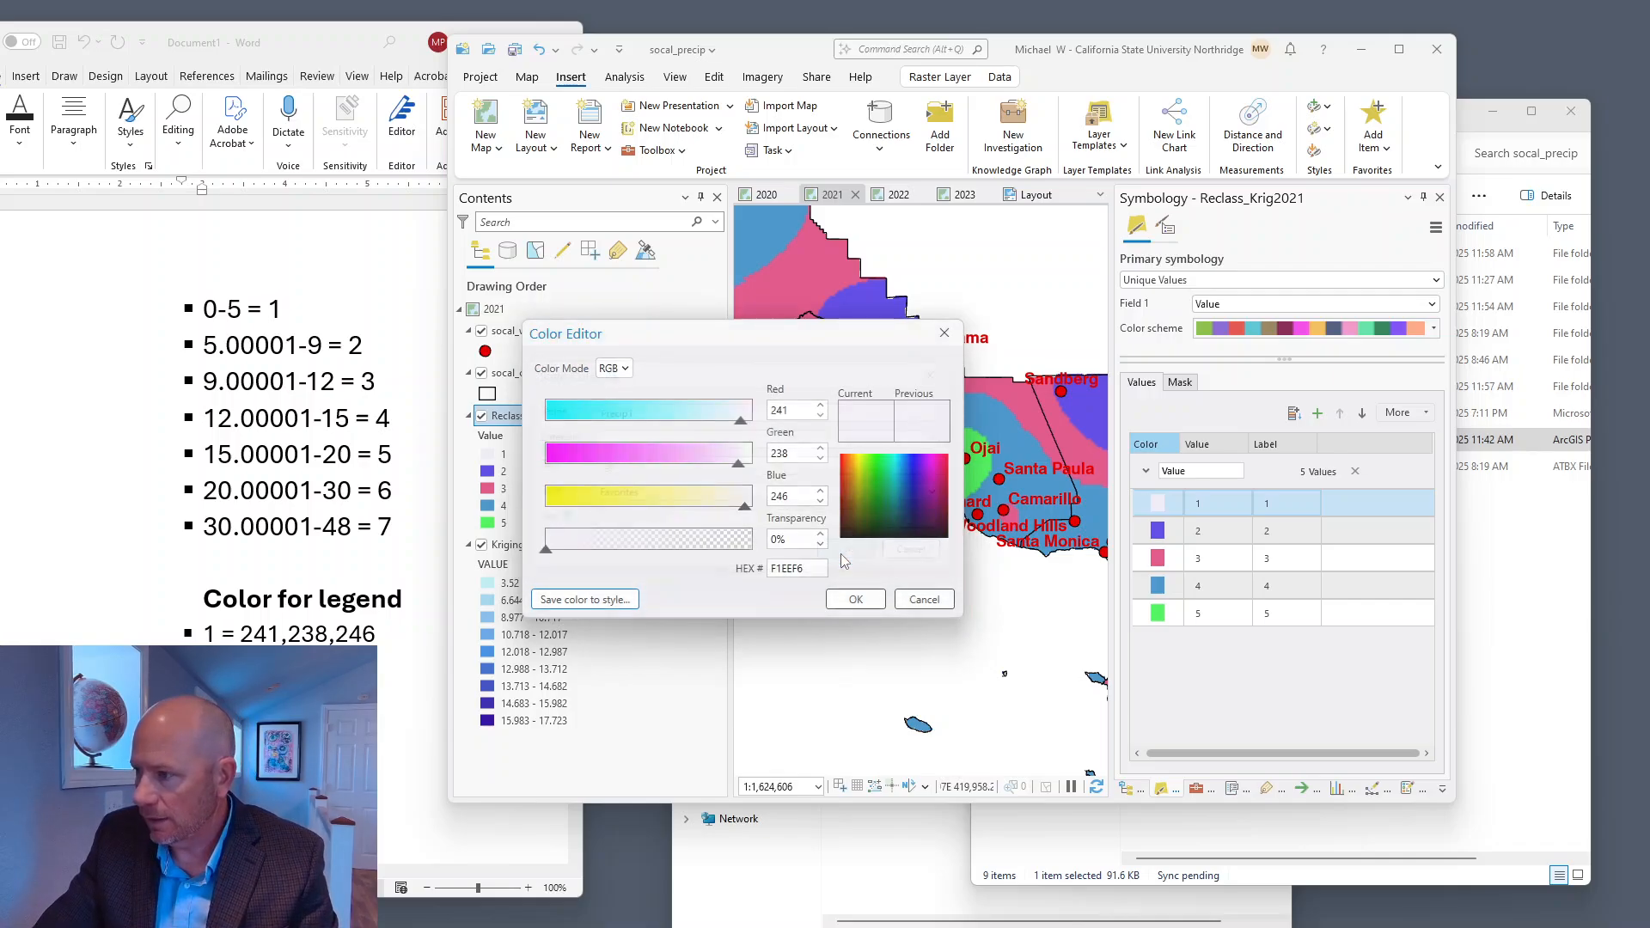
click(859, 602)
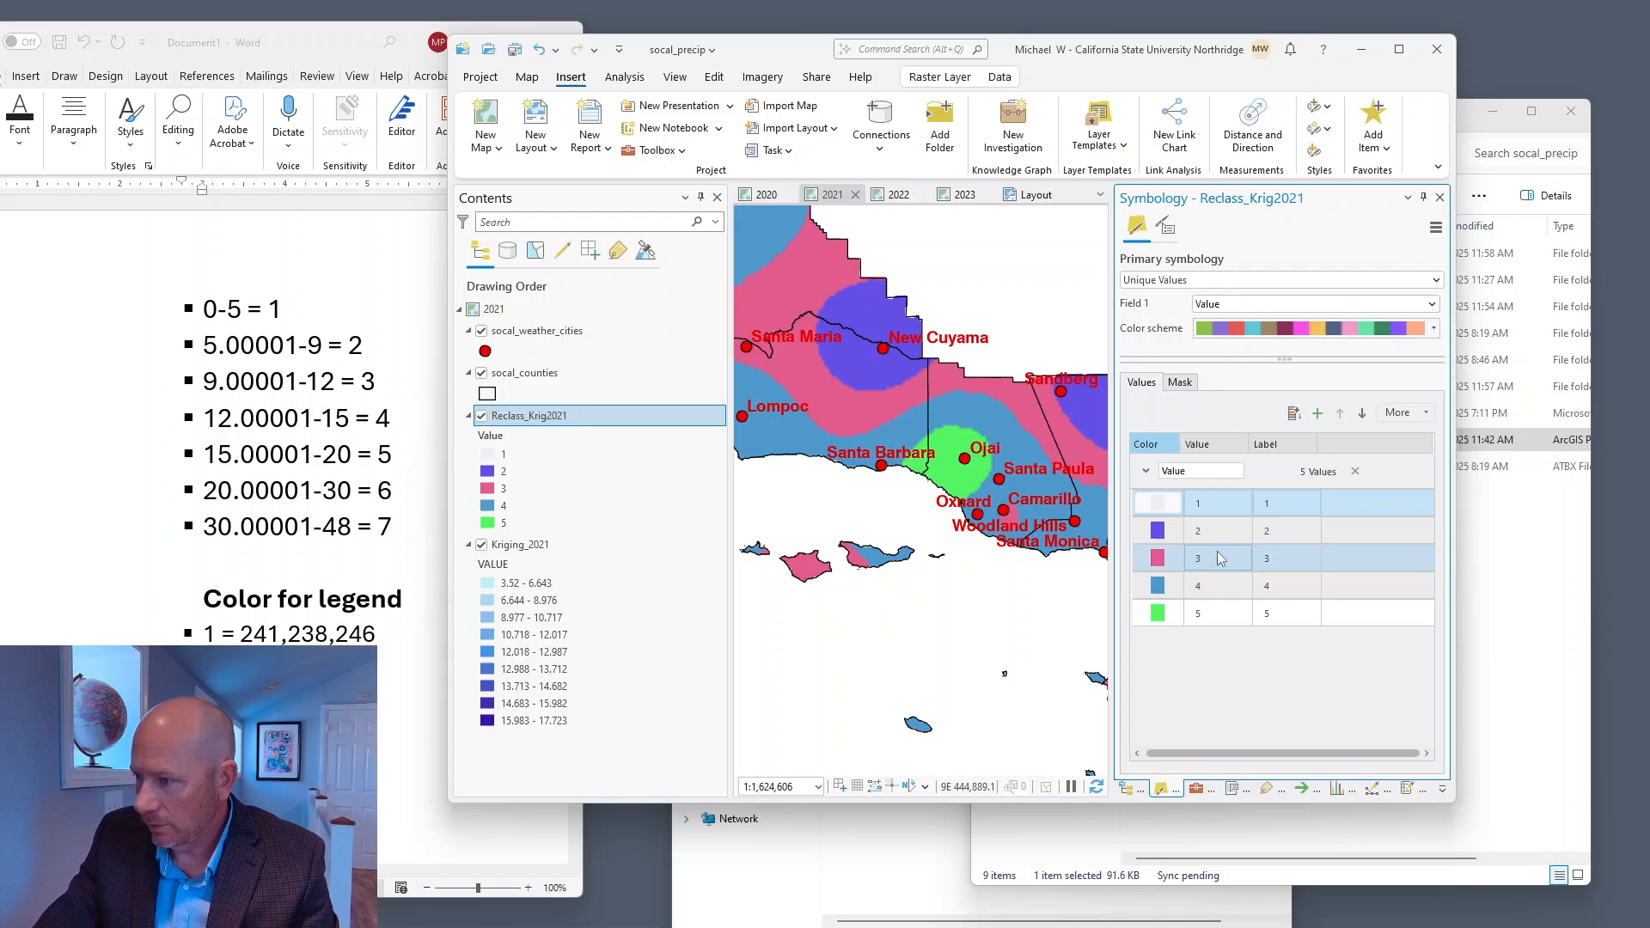
click(1158, 504)
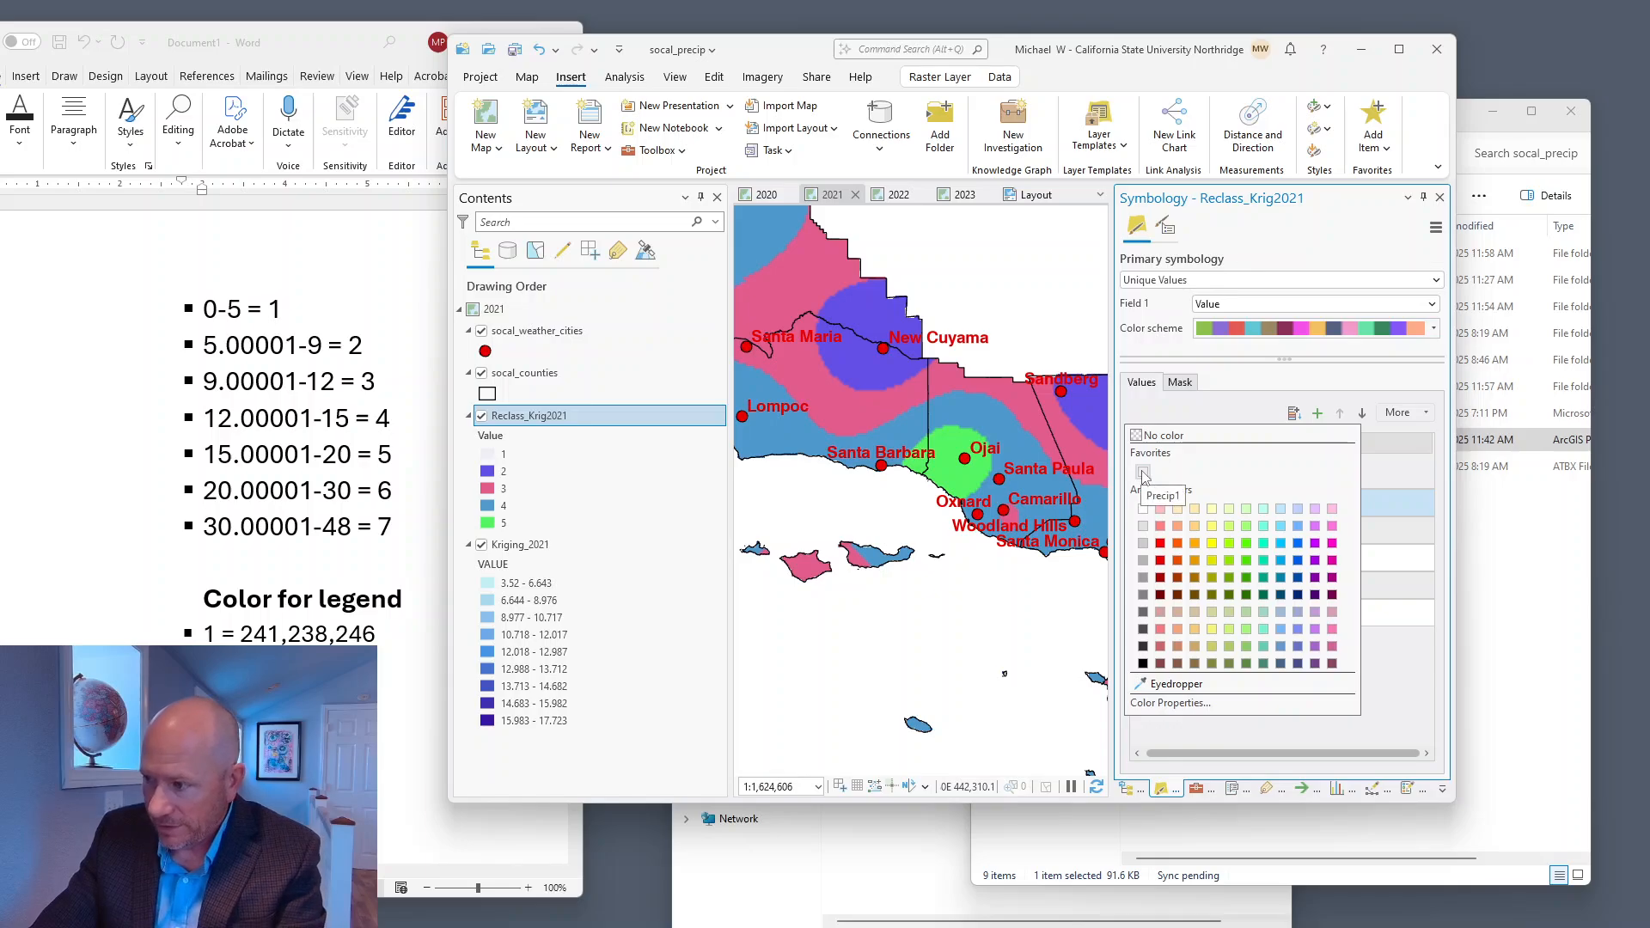
click(1143, 474)
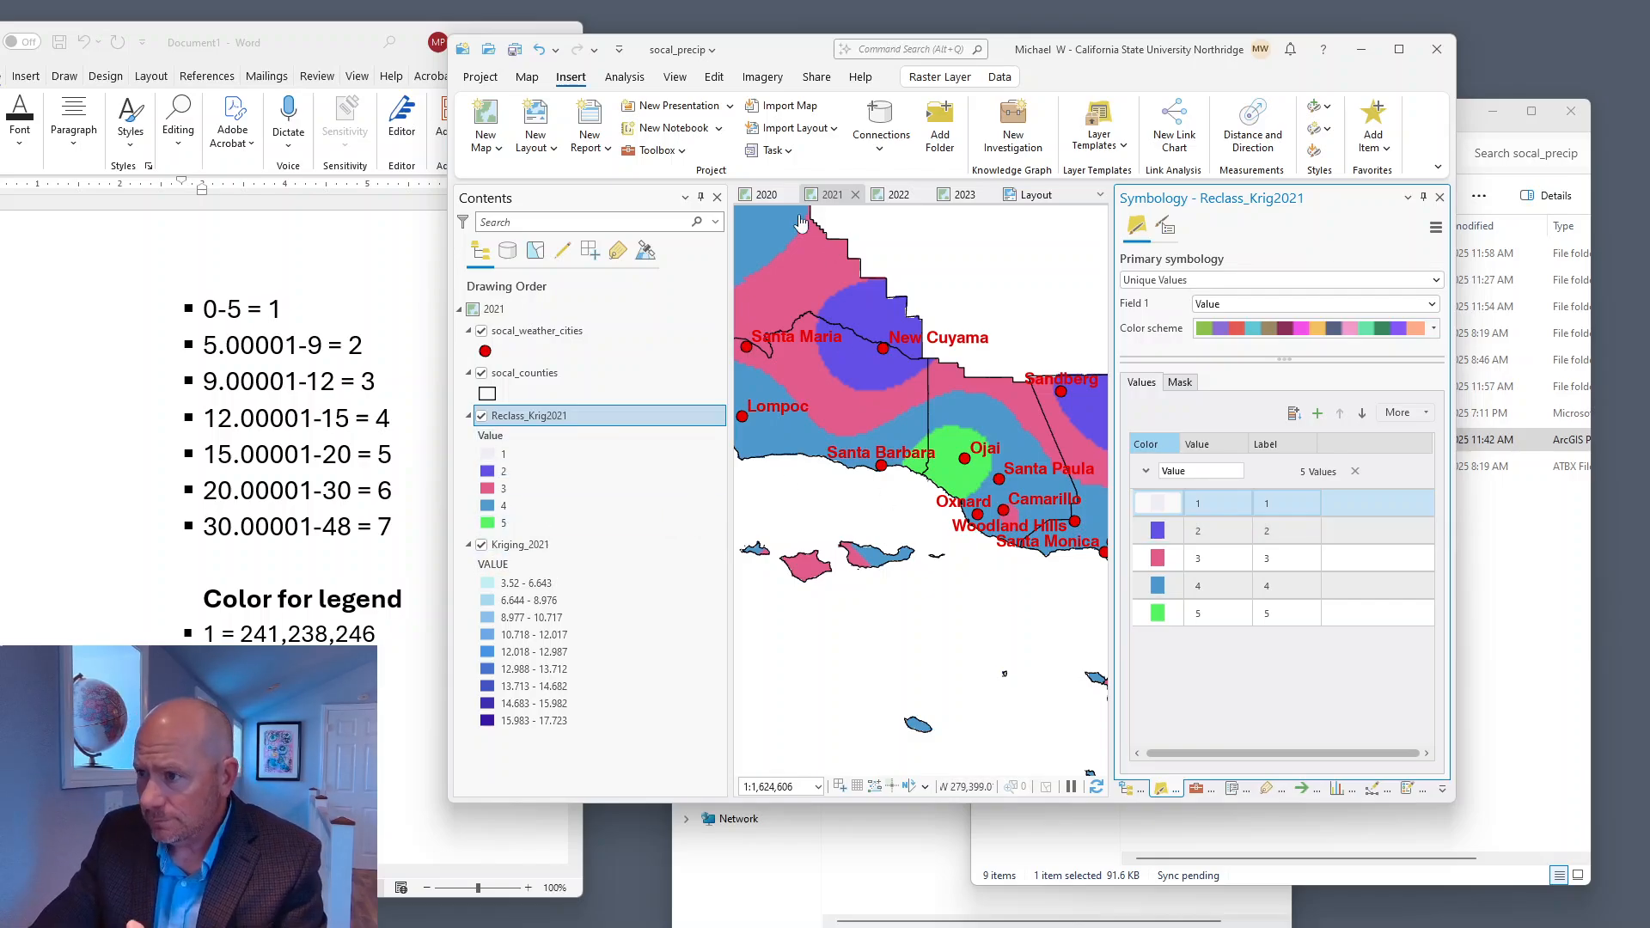
In the 2020 map, save the color of the 5.1-9 class of Reclass_Krig2020 to the Favorites style as precip2
click(766, 195)
click(1158, 504)
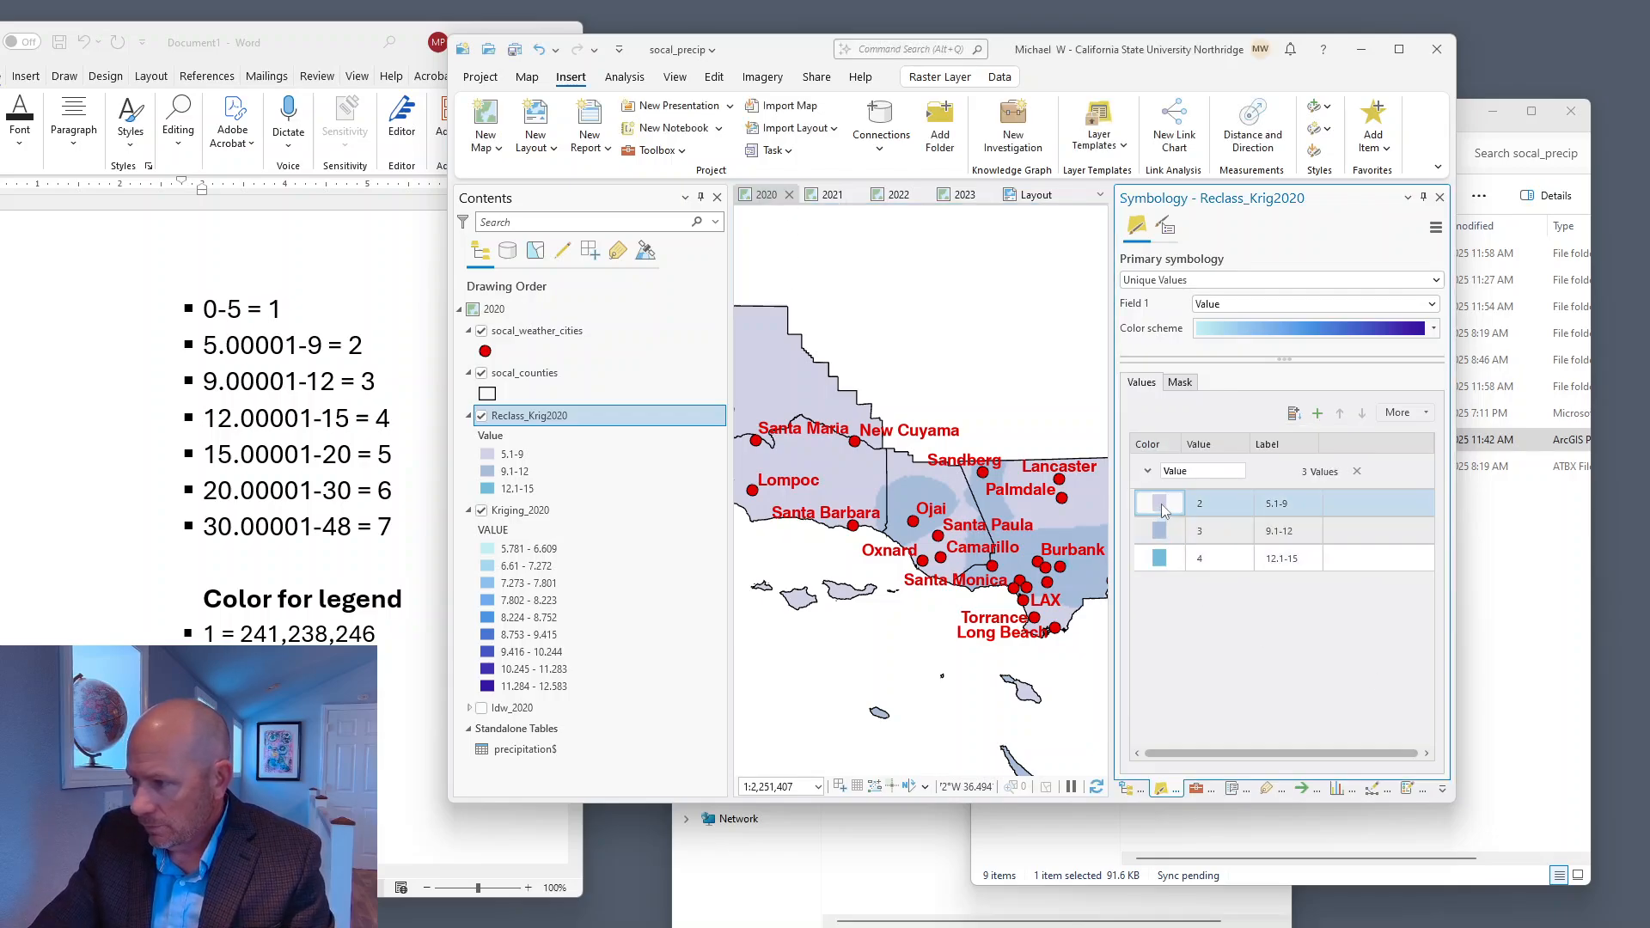
click(1162, 505)
click(1170, 708)
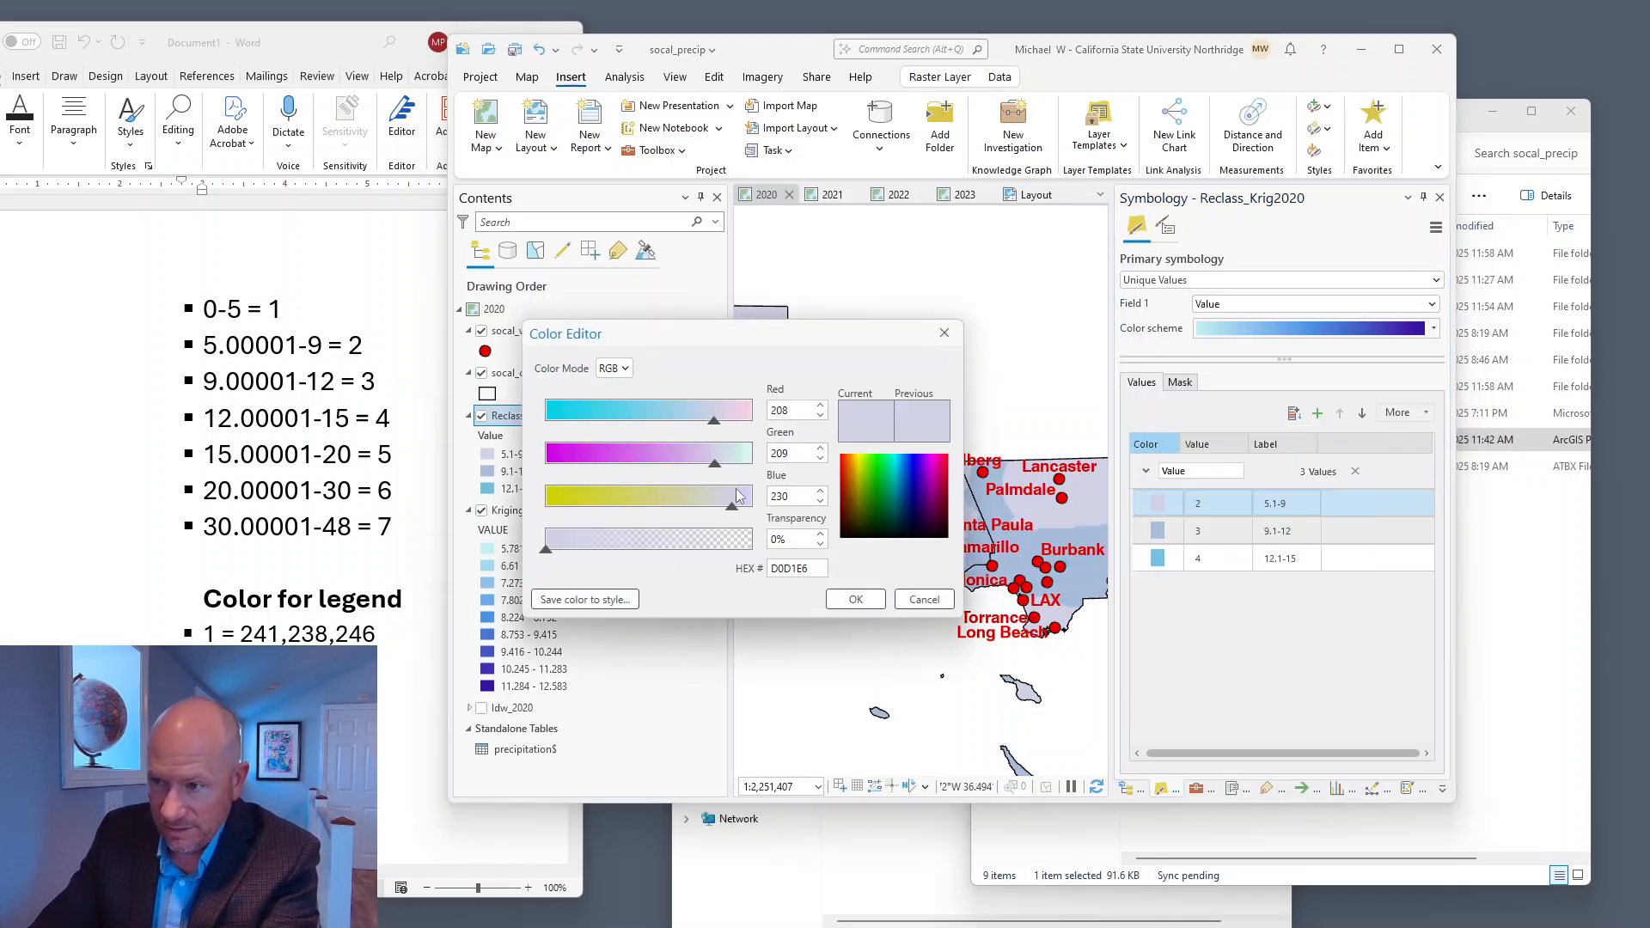
click(583, 604)
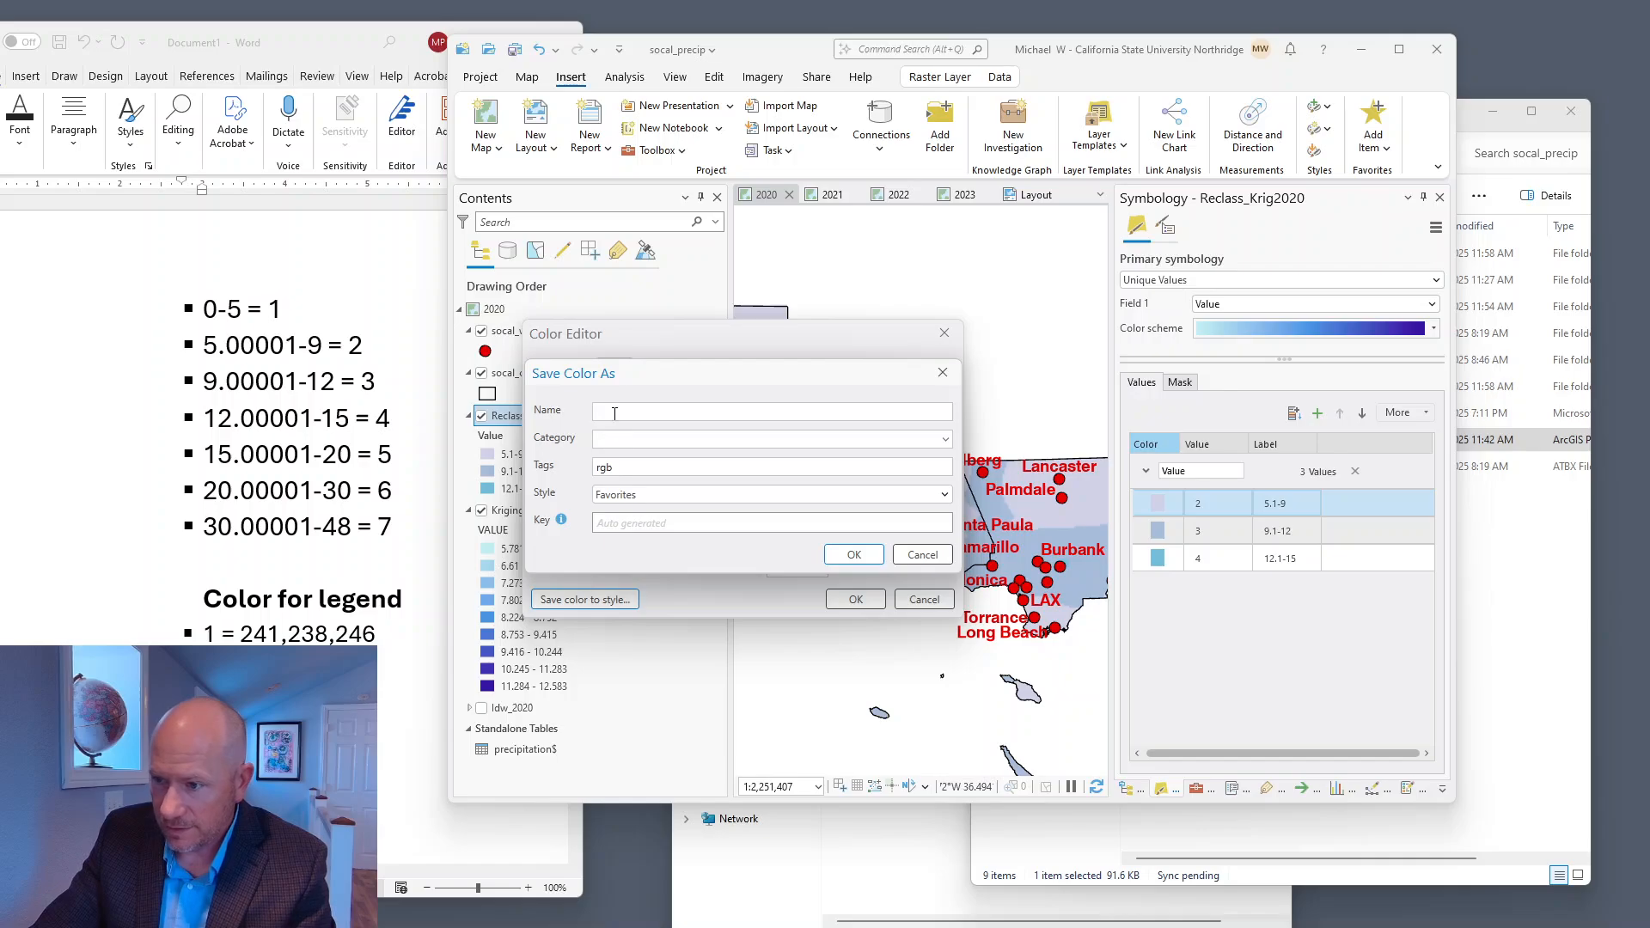
text(precip2)
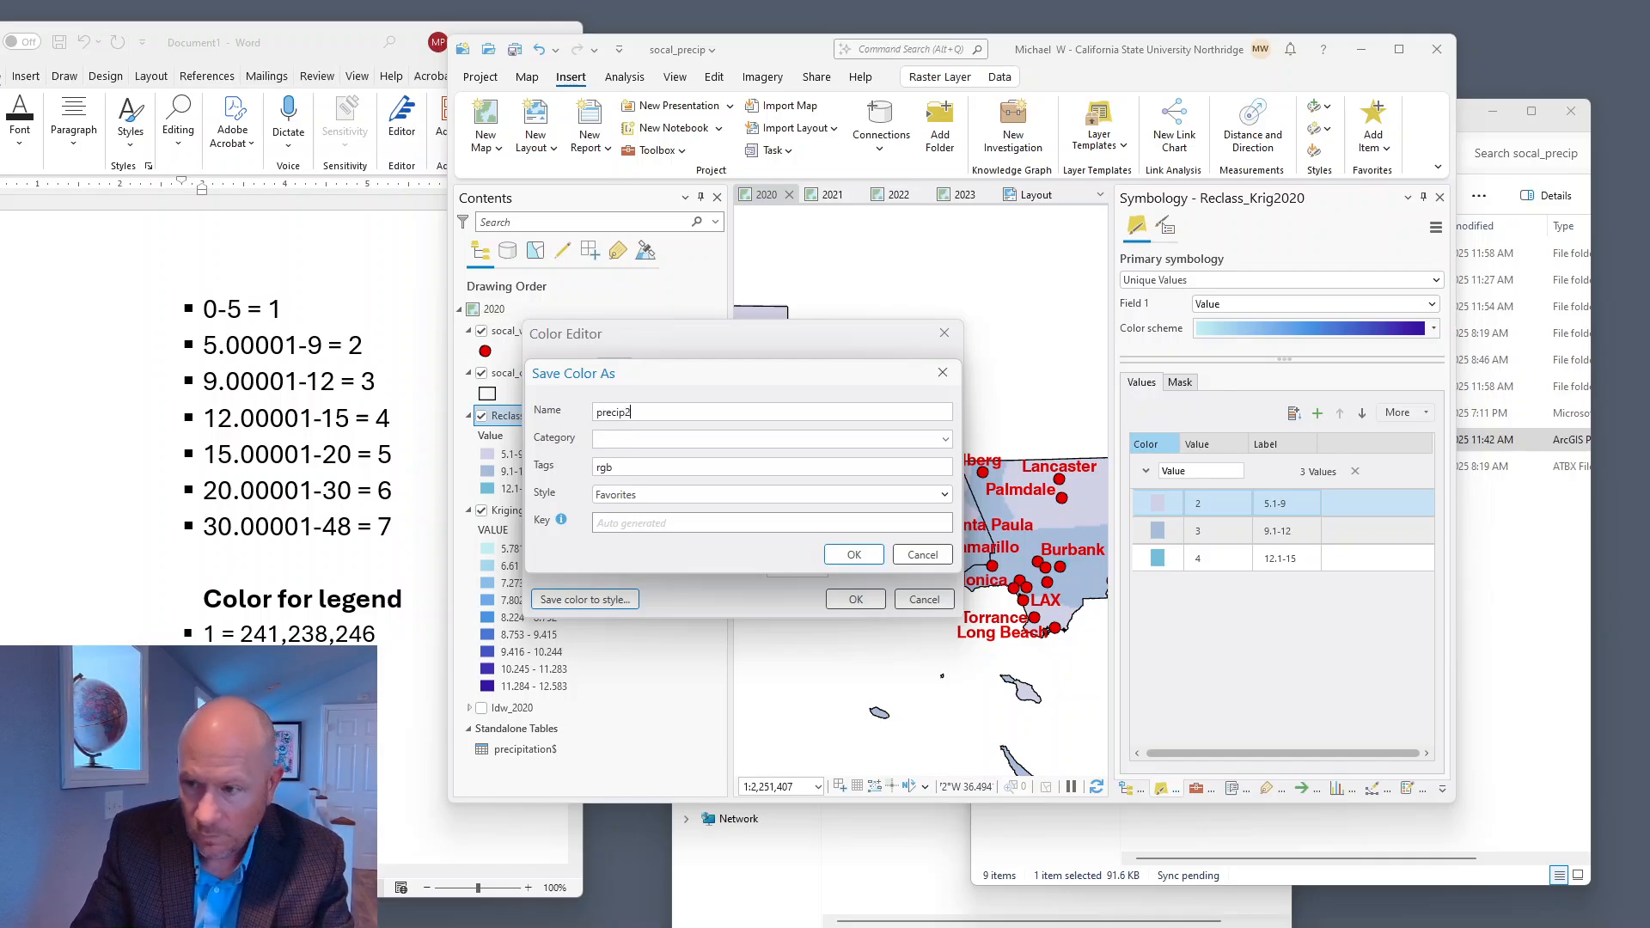
click(869, 554)
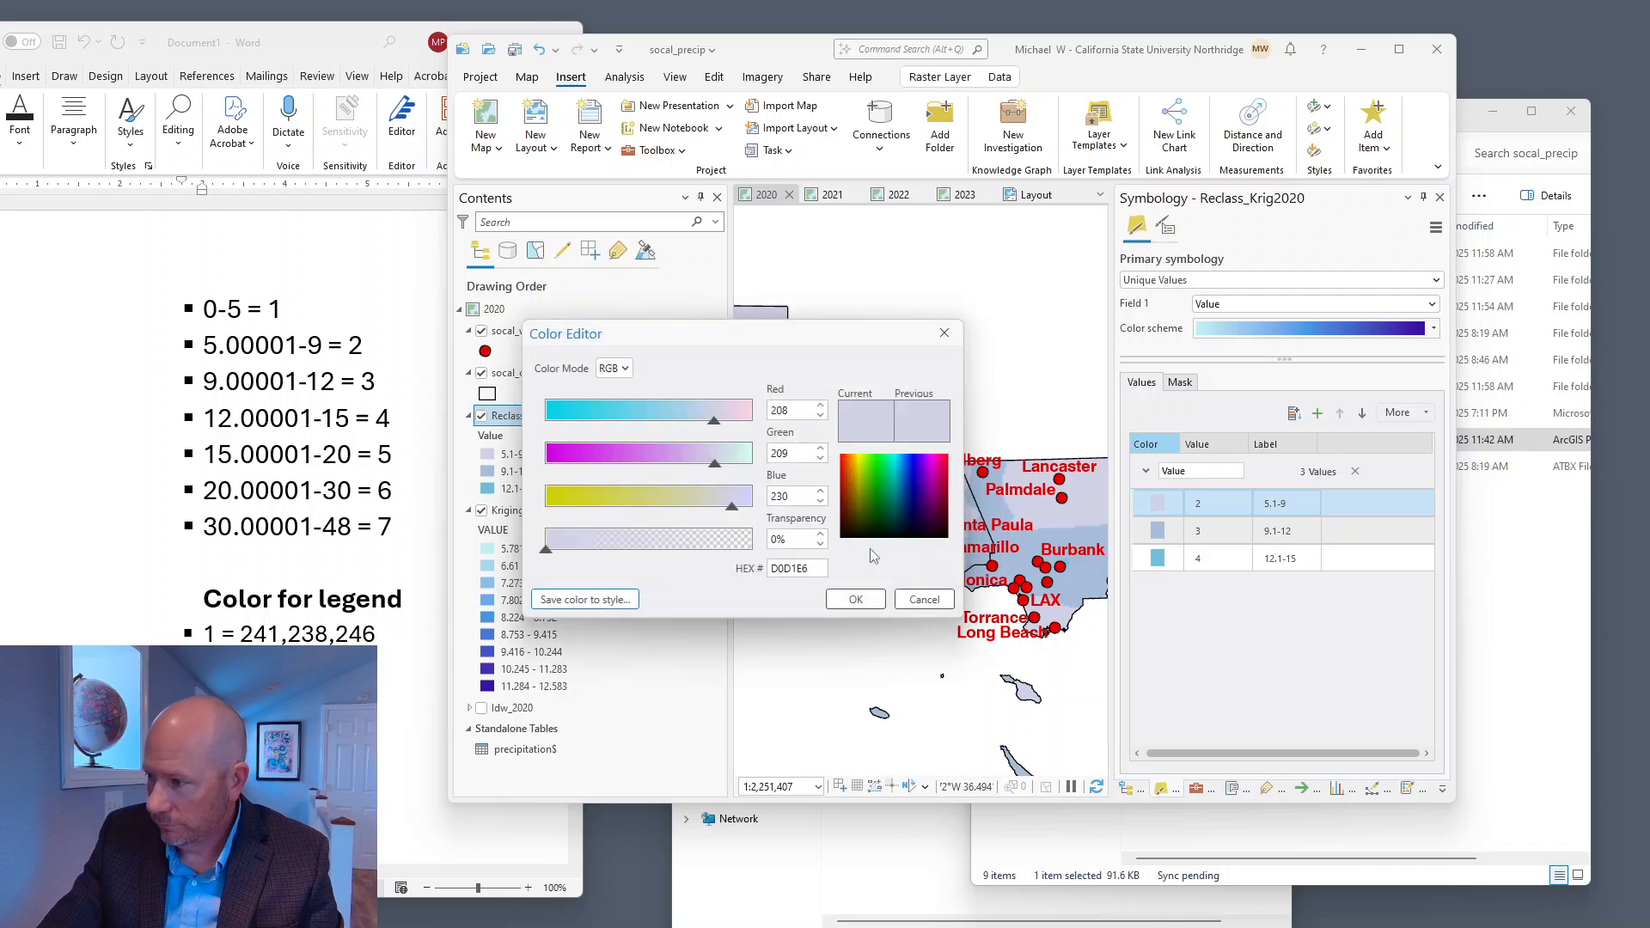
click(855, 600)
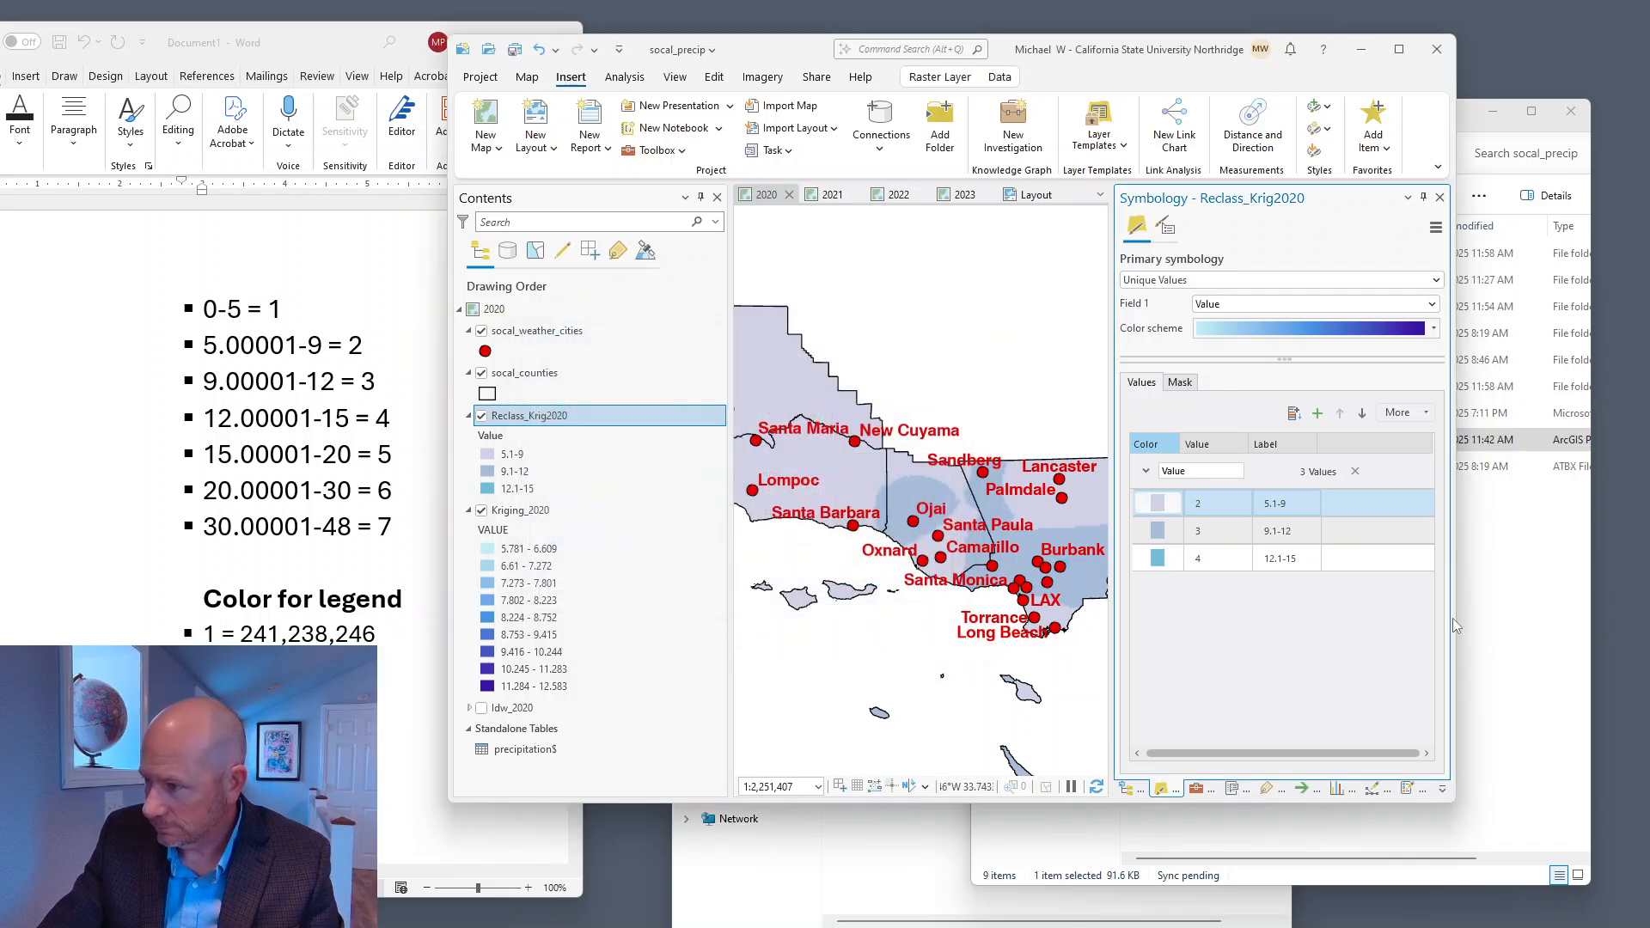
In the 2021 map, assign the saved precip2 color to class 2 of Reclass_Krig2021
click(826, 199)
click(1159, 504)
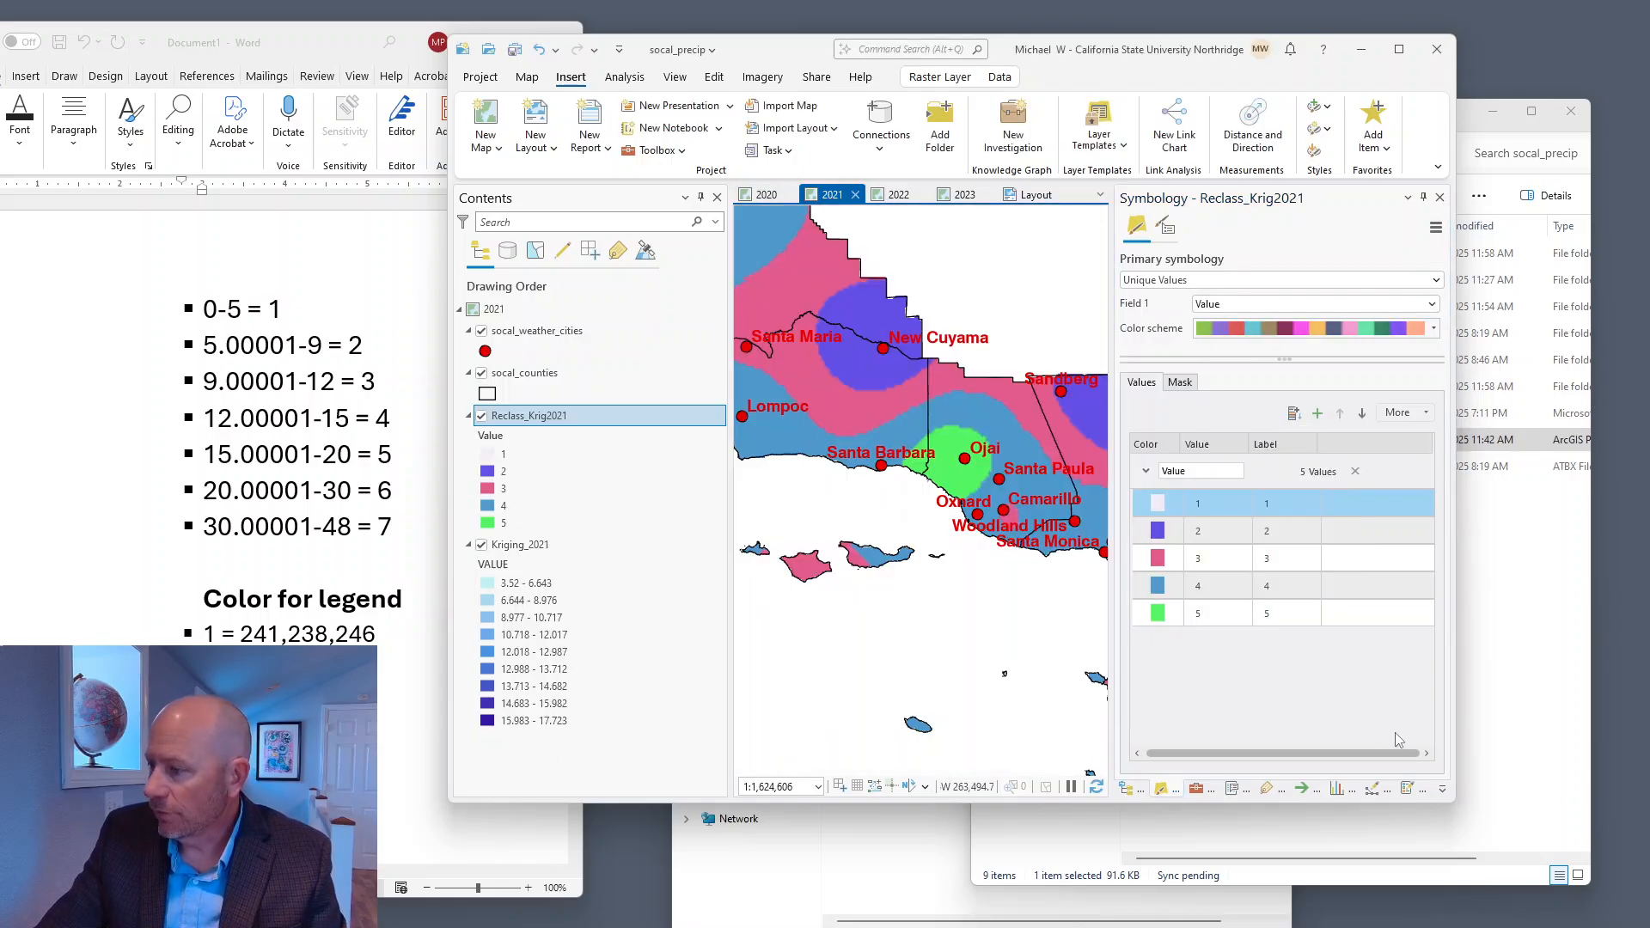
click(1159, 532)
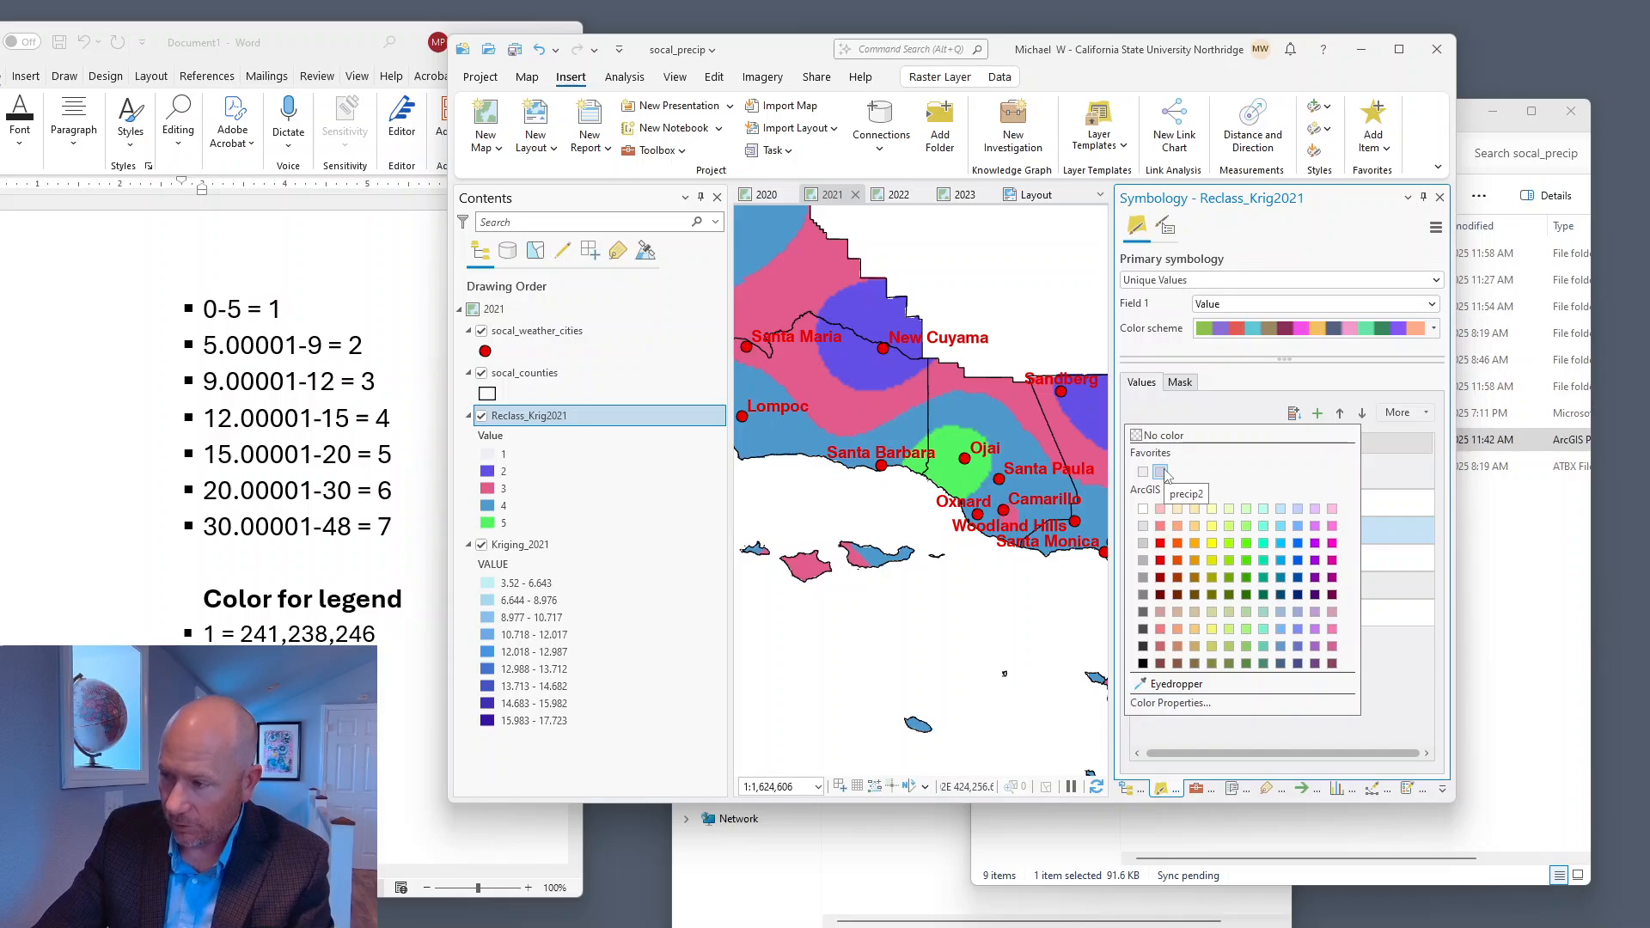
click(1160, 472)
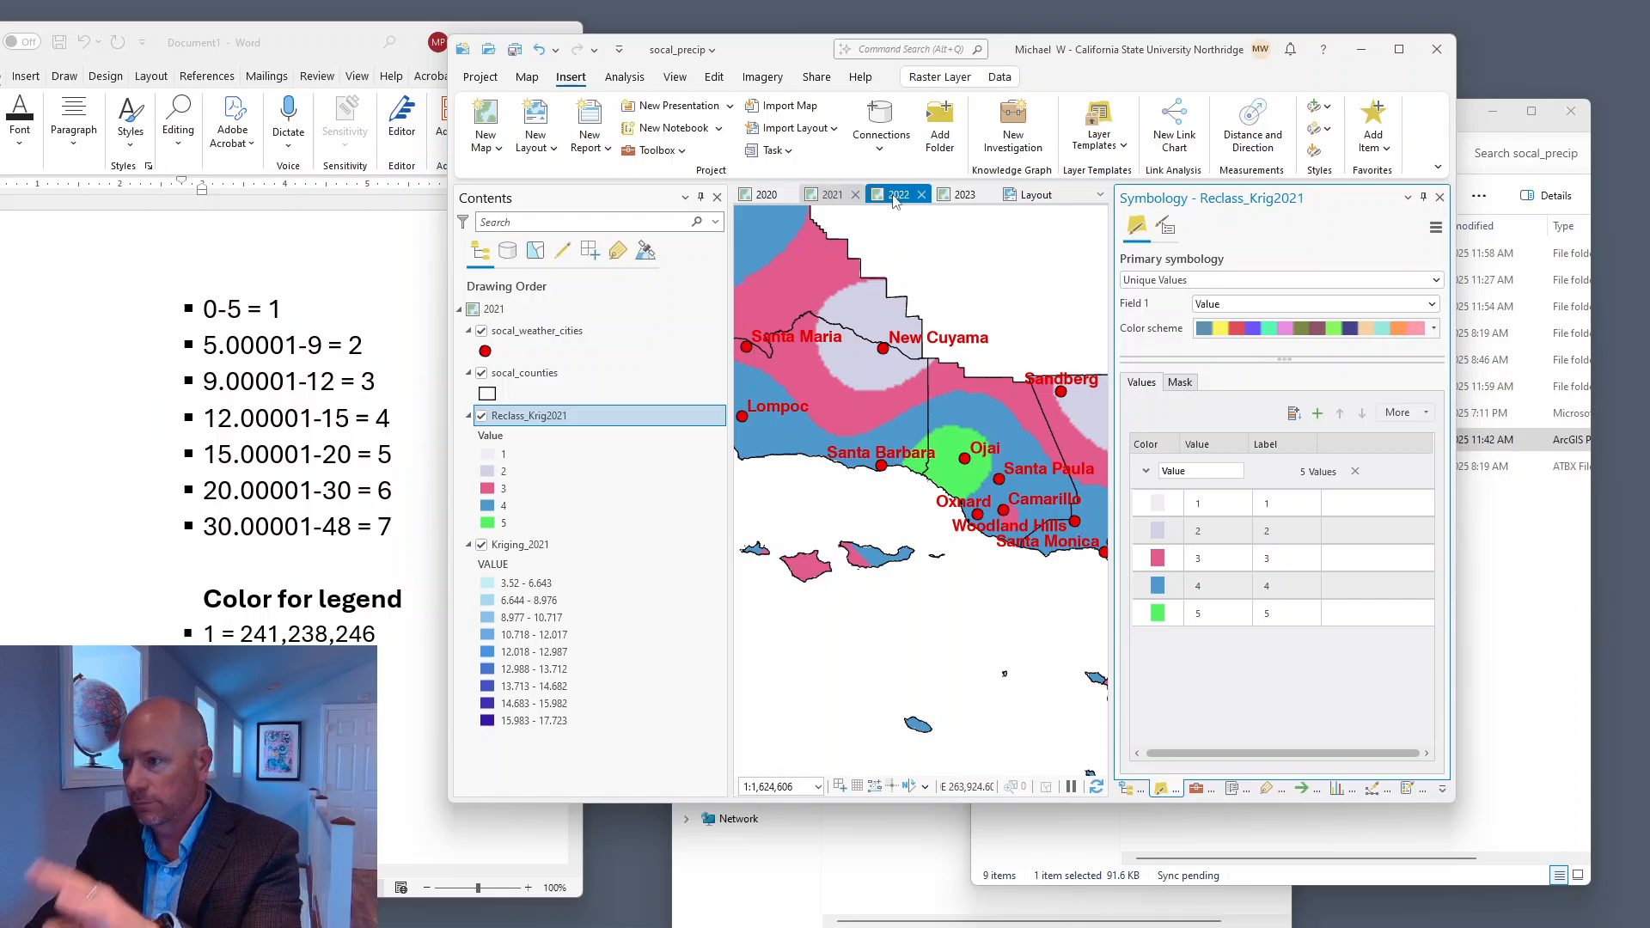
Switch to the layout and maximize the window
click(1036, 195)
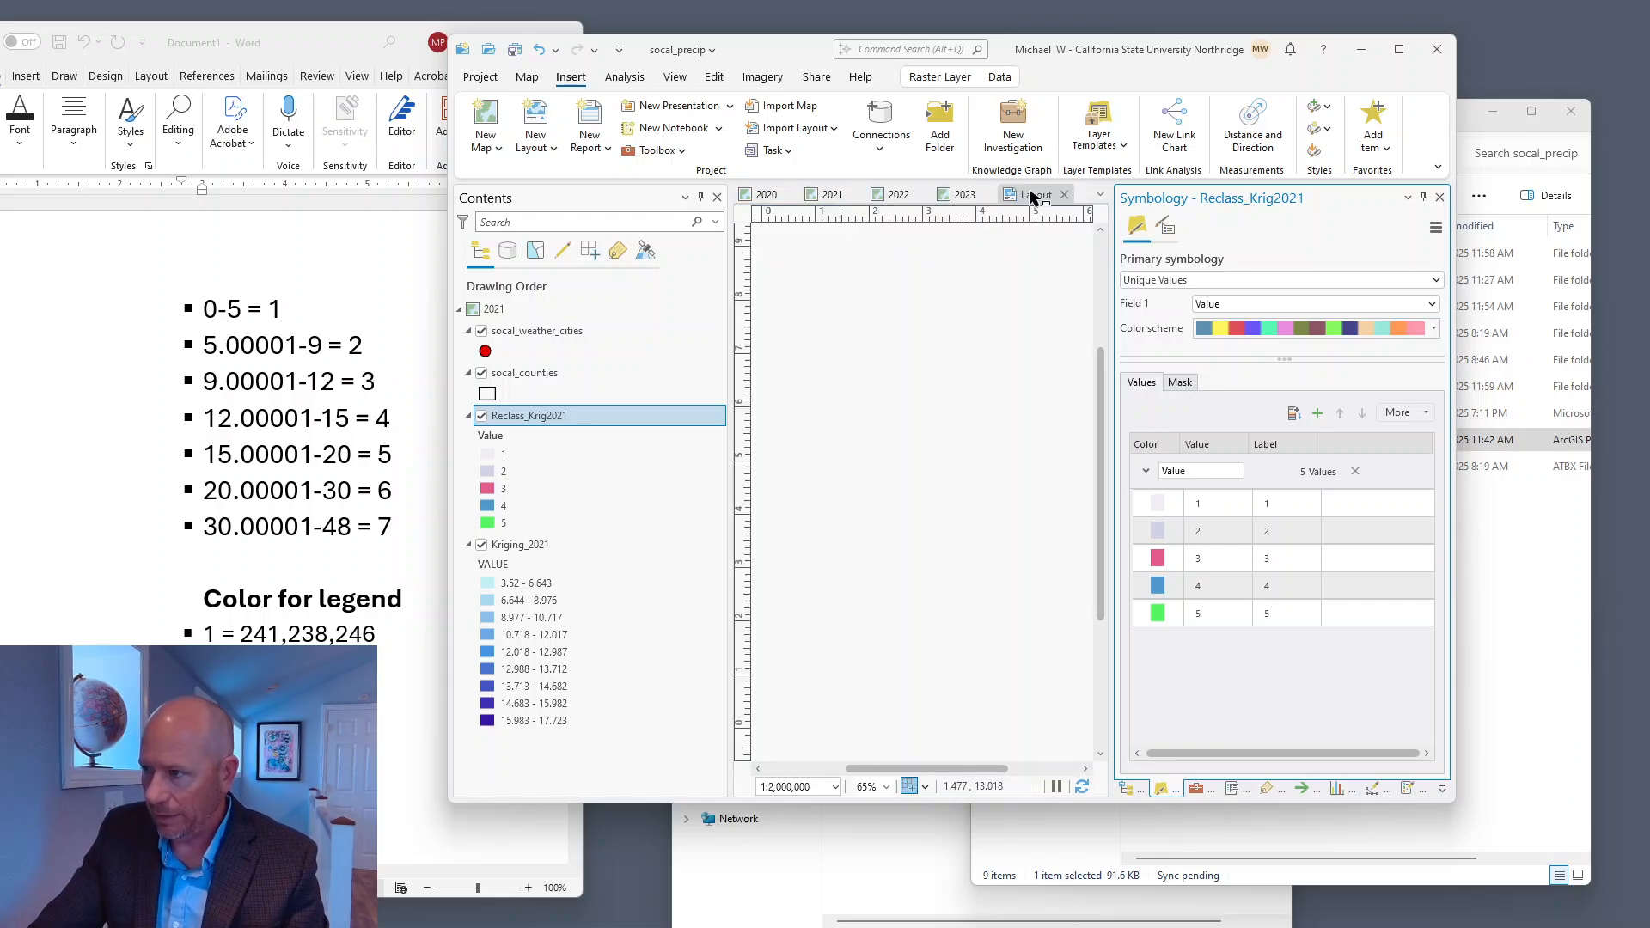
click(1398, 49)
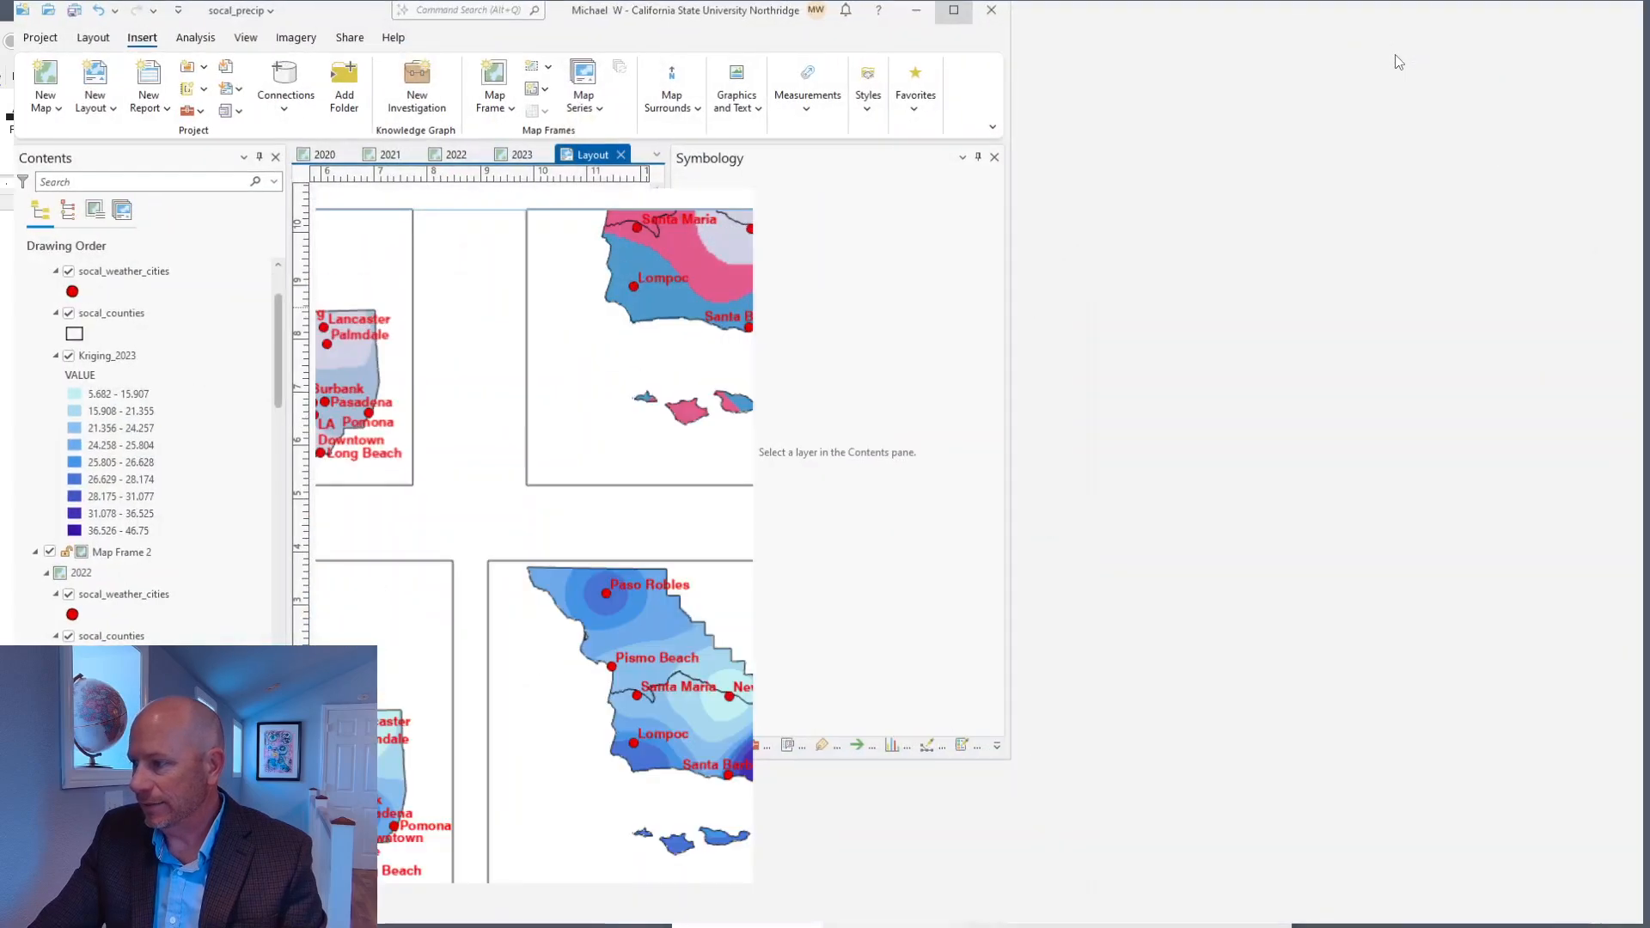
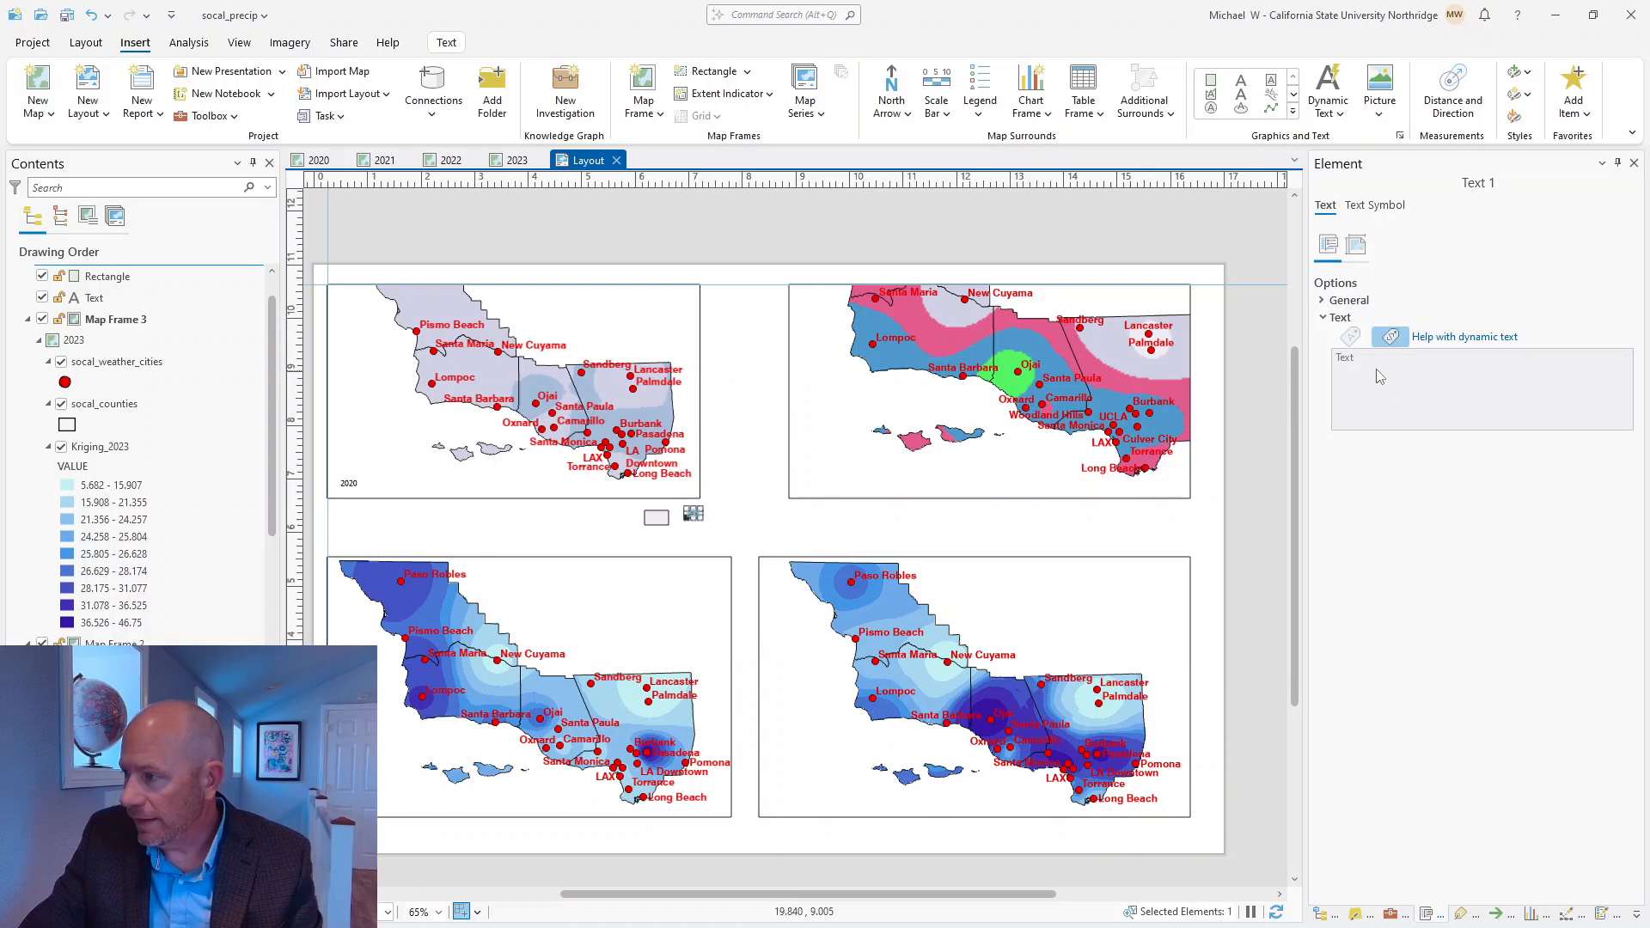
Change the new text element to 0-5 and move it just right of the legend rectangle
click(1371, 368)
double_click(1365, 363)
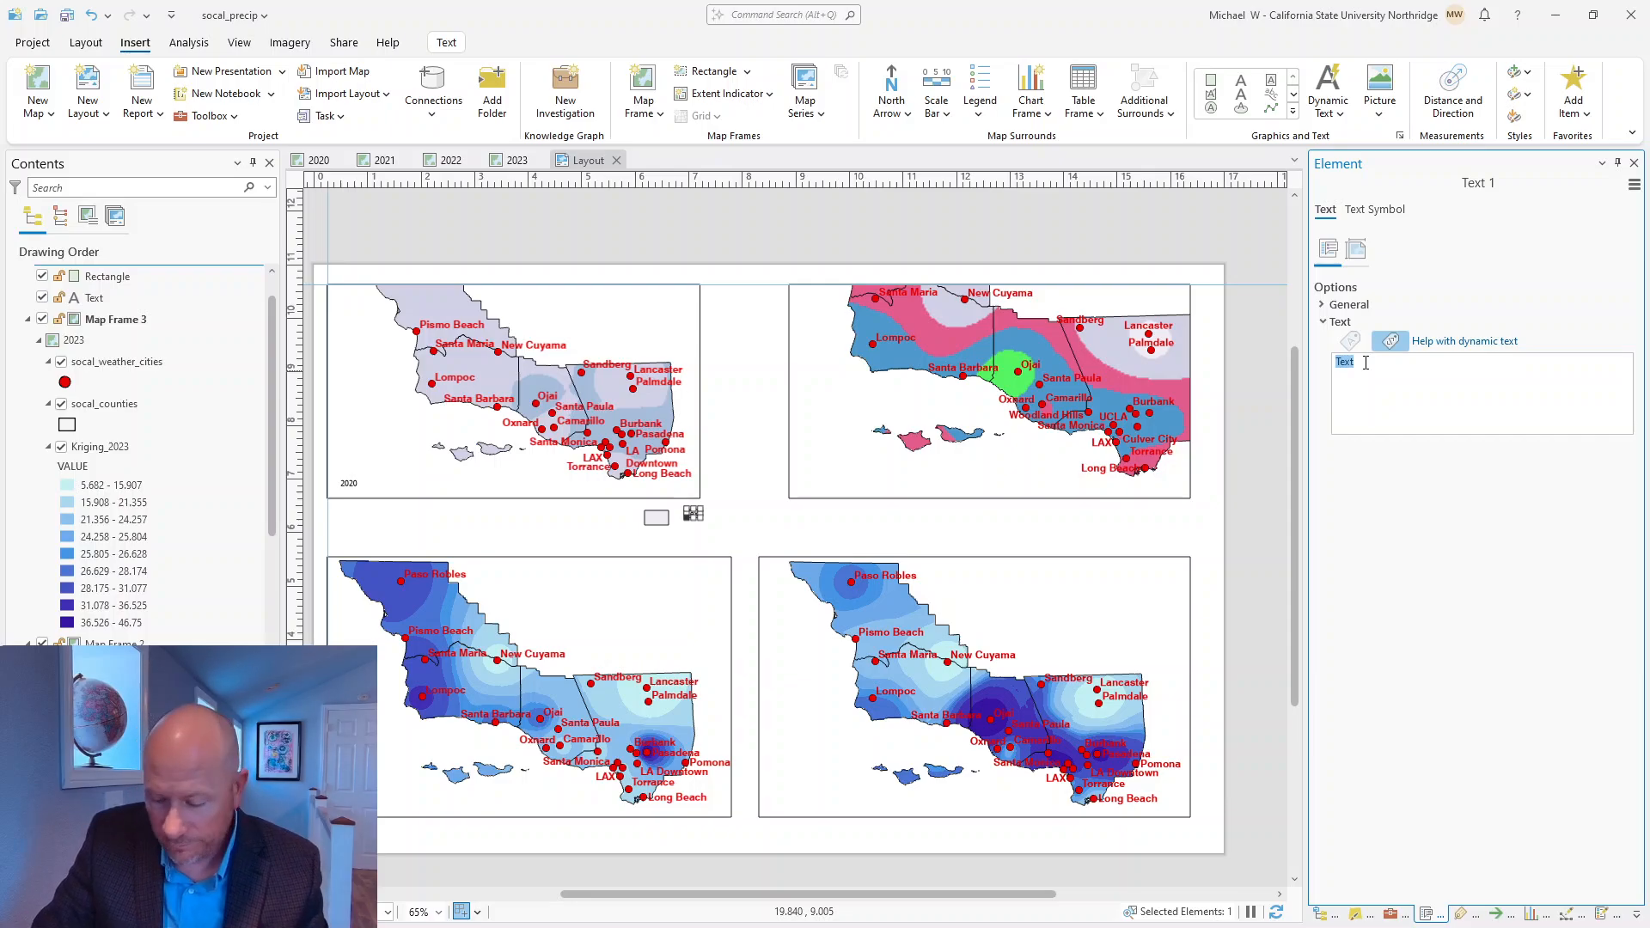
text(0-5)
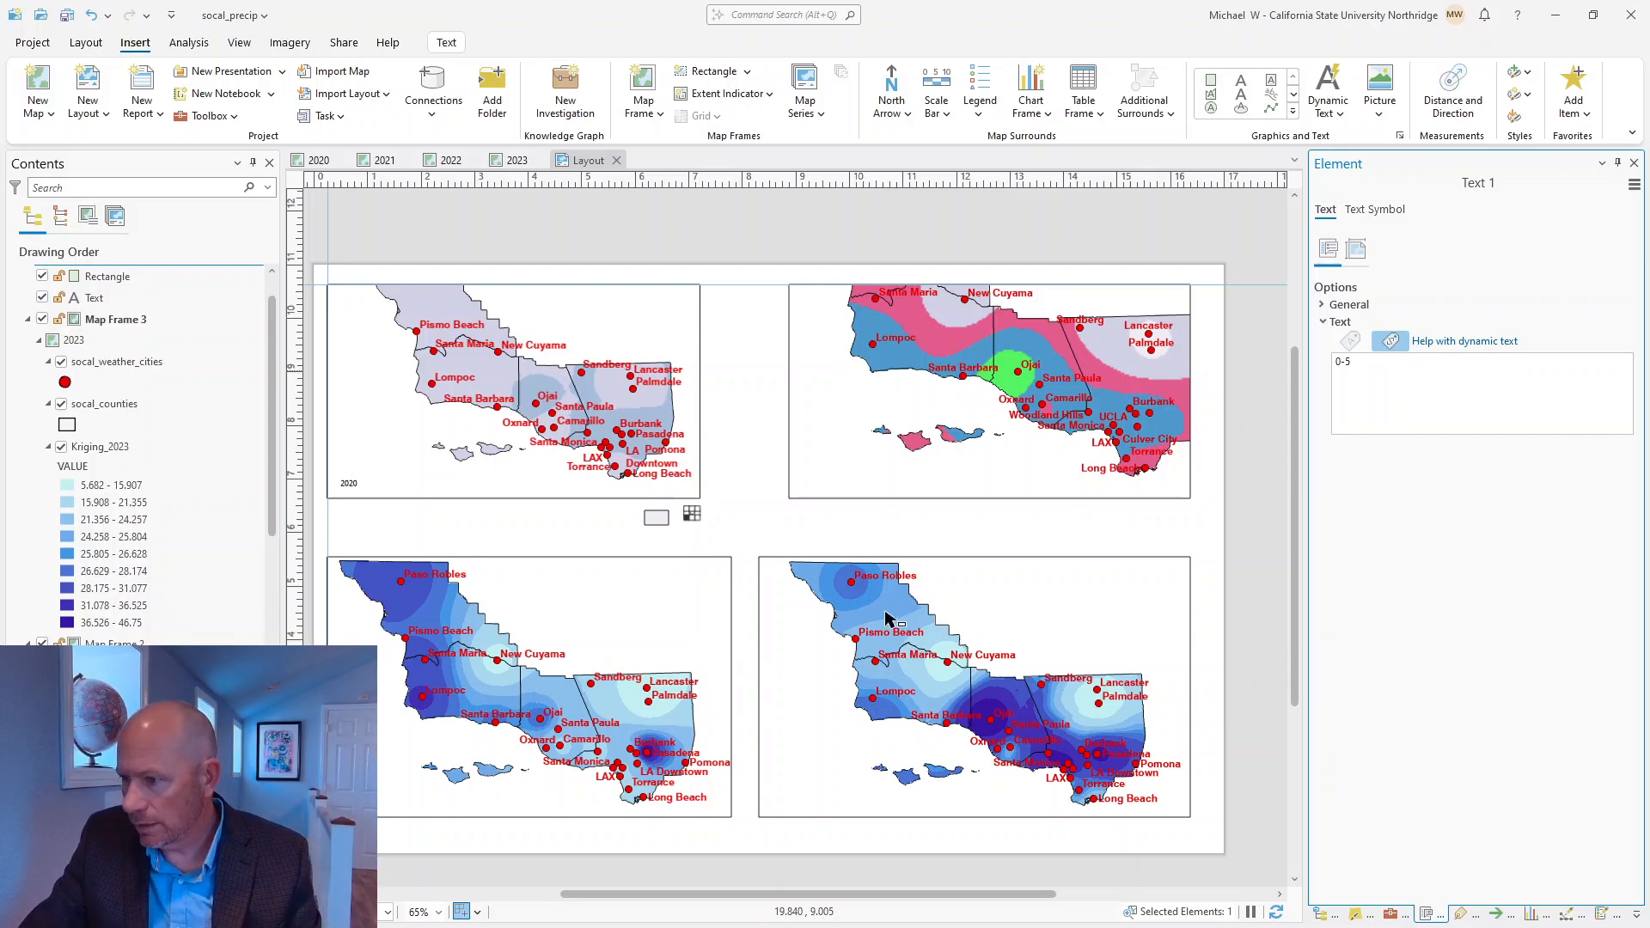
scroll(720, 550, up, 4)
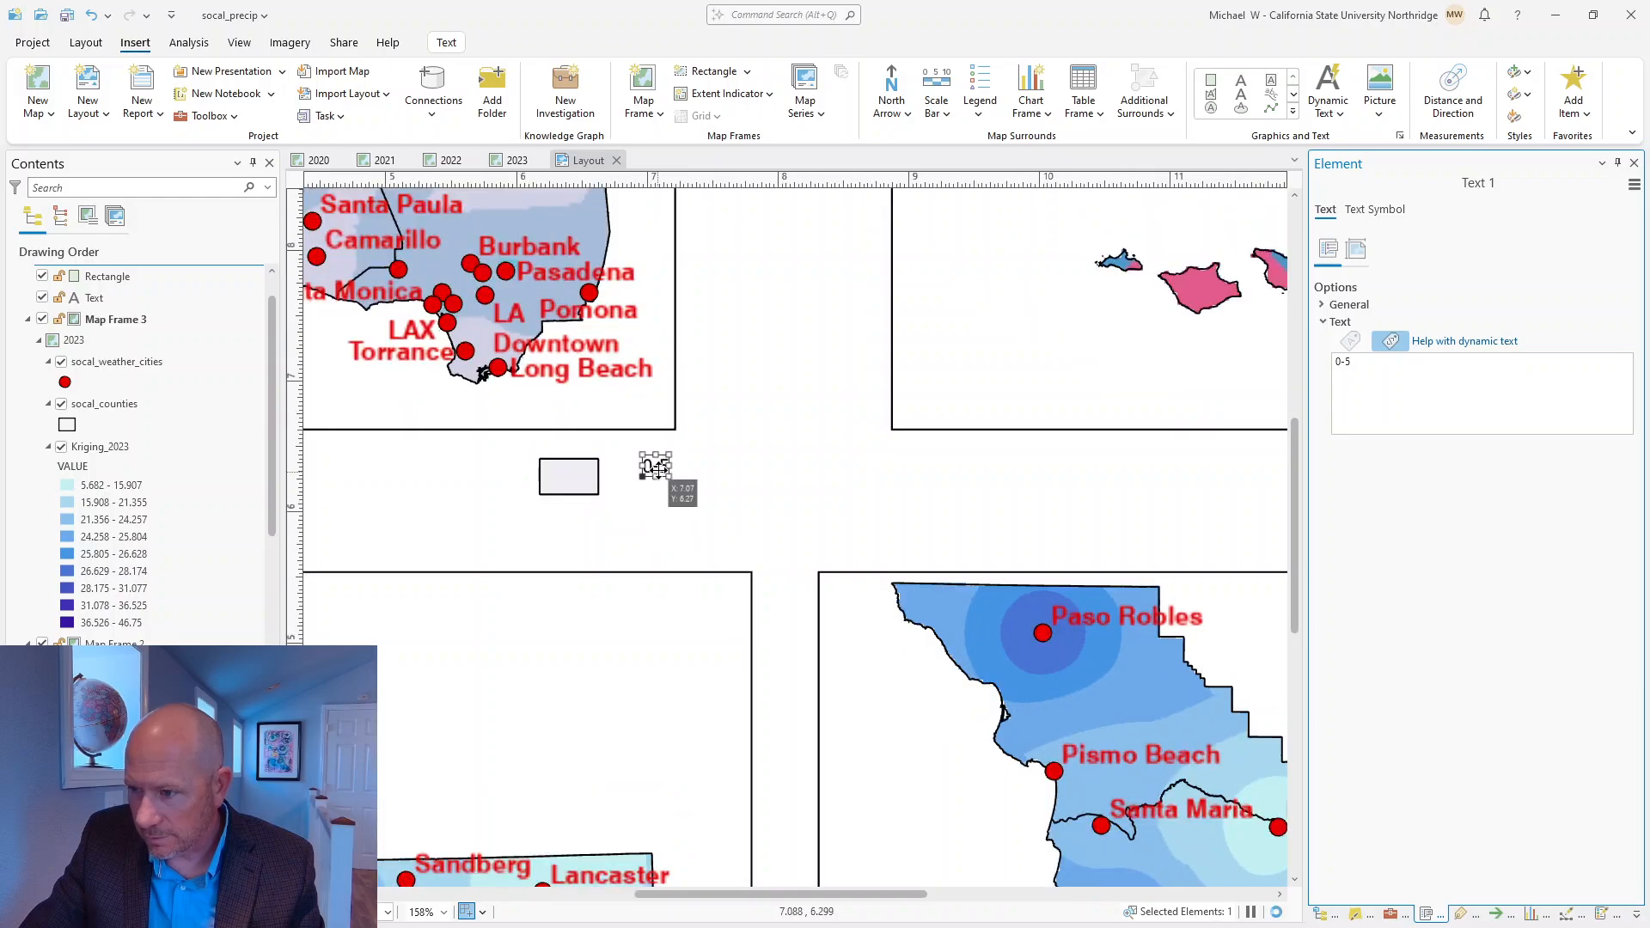
drag(645, 467, 630, 479)
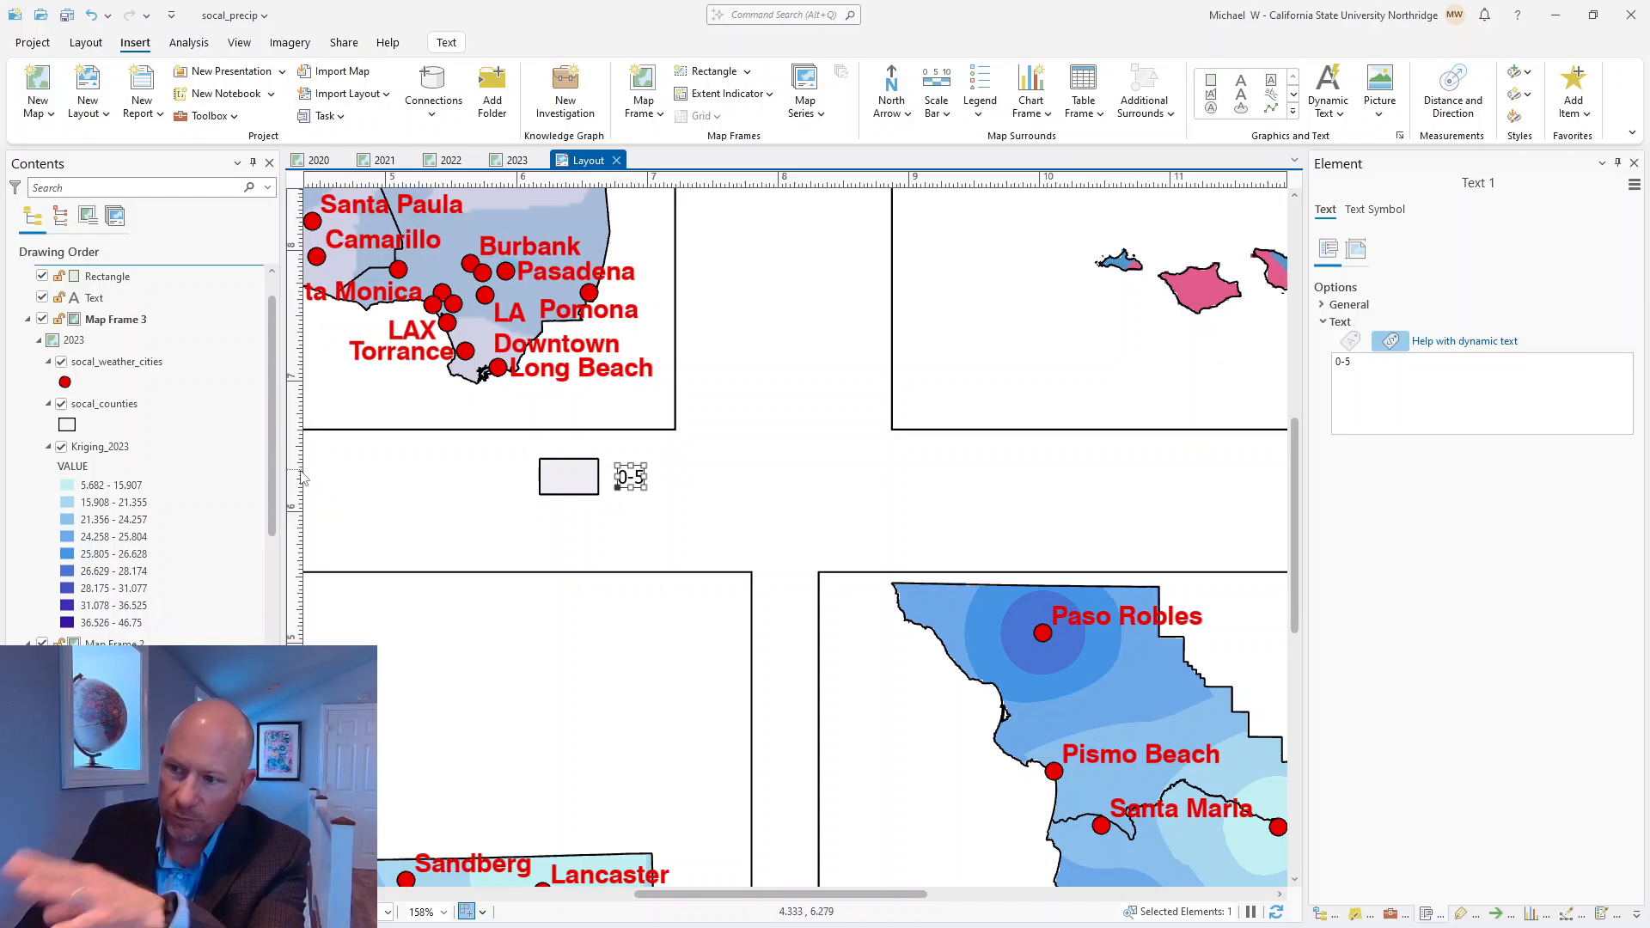
Duplicate the legend rectangle with its 0-5 label and align the copies directly below the originals
click(577, 488)
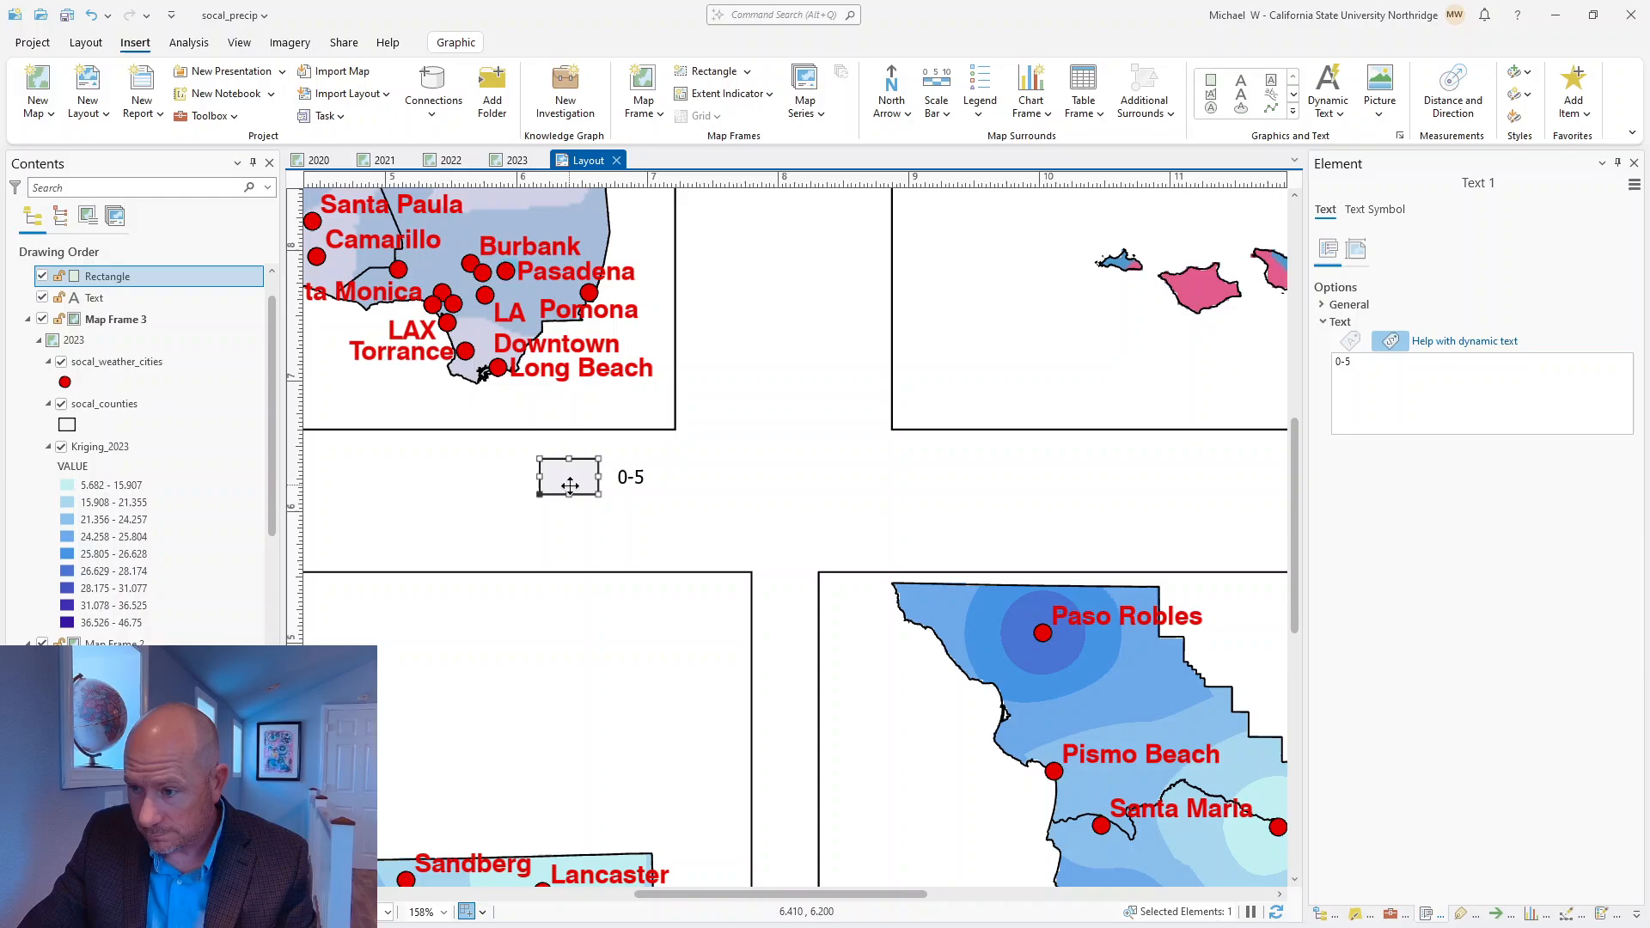
shift+click(628, 478)
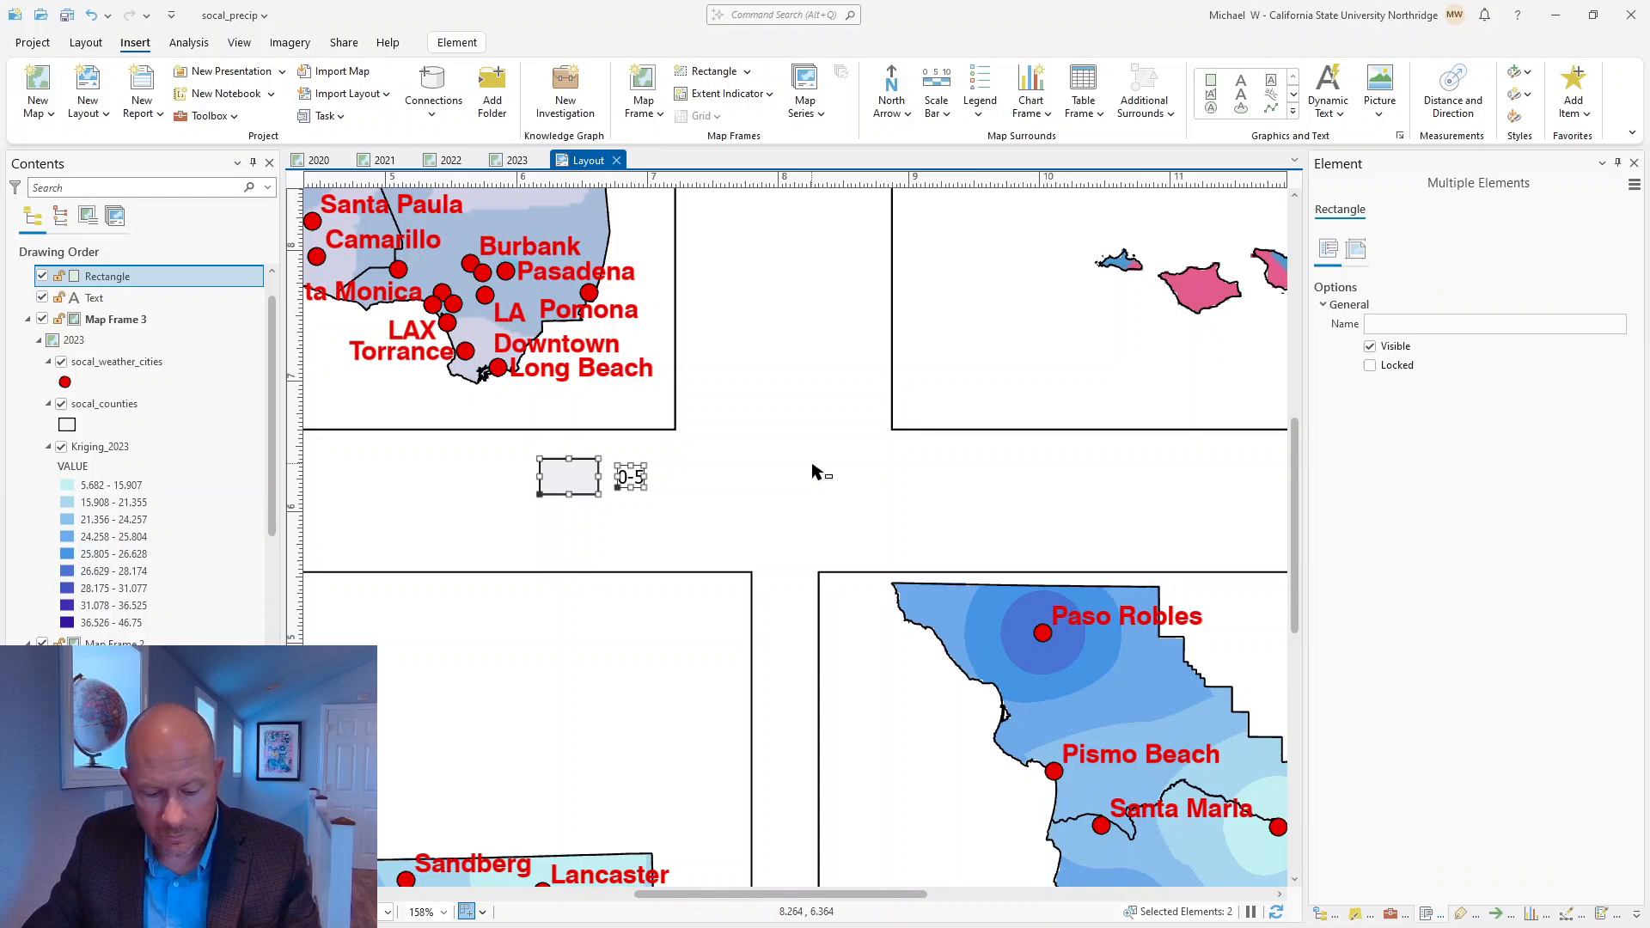
key(ctrl+v)
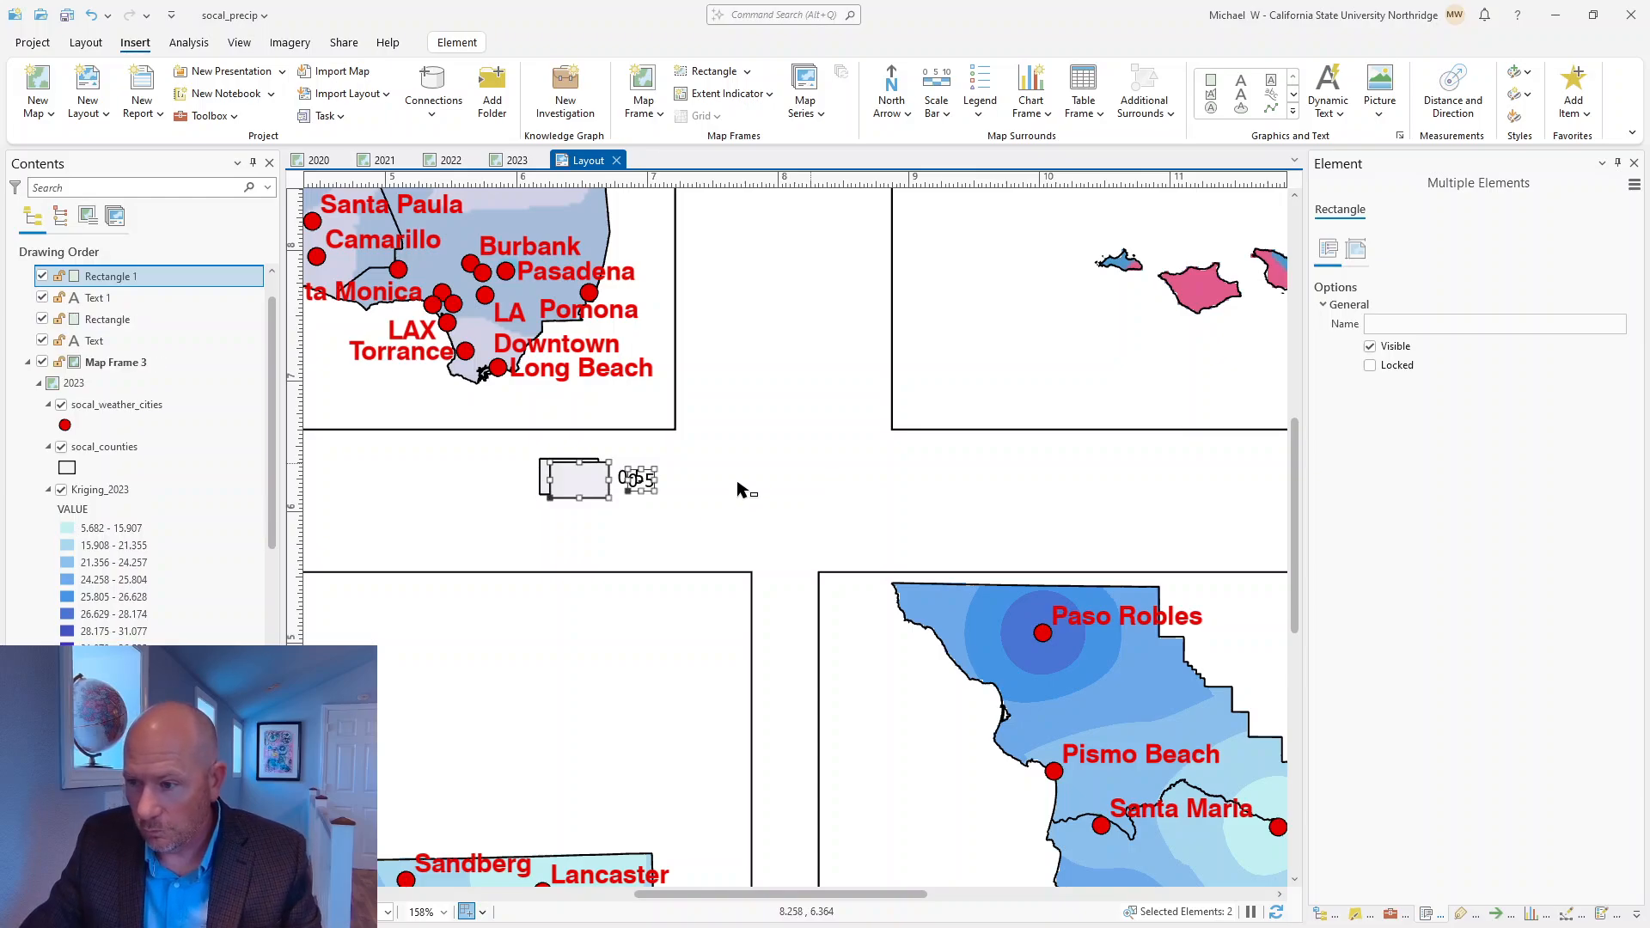
drag(582, 474, 569, 525)
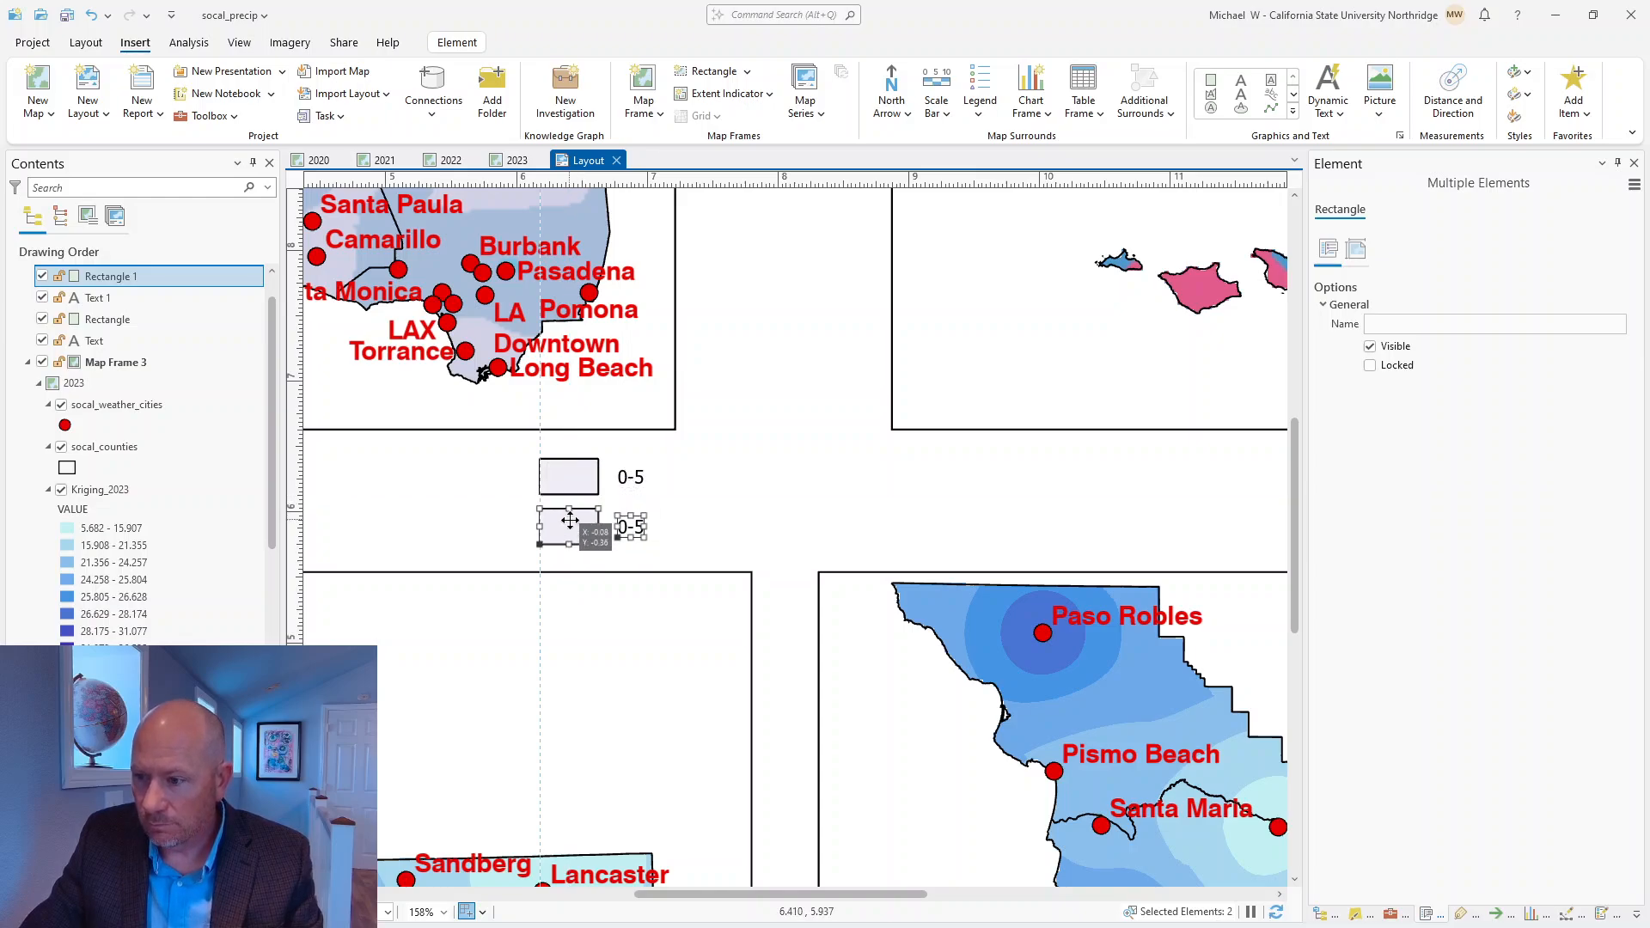
click(710, 538)
Fill the lower legend rectangle with the saved precip2 color
click(572, 534)
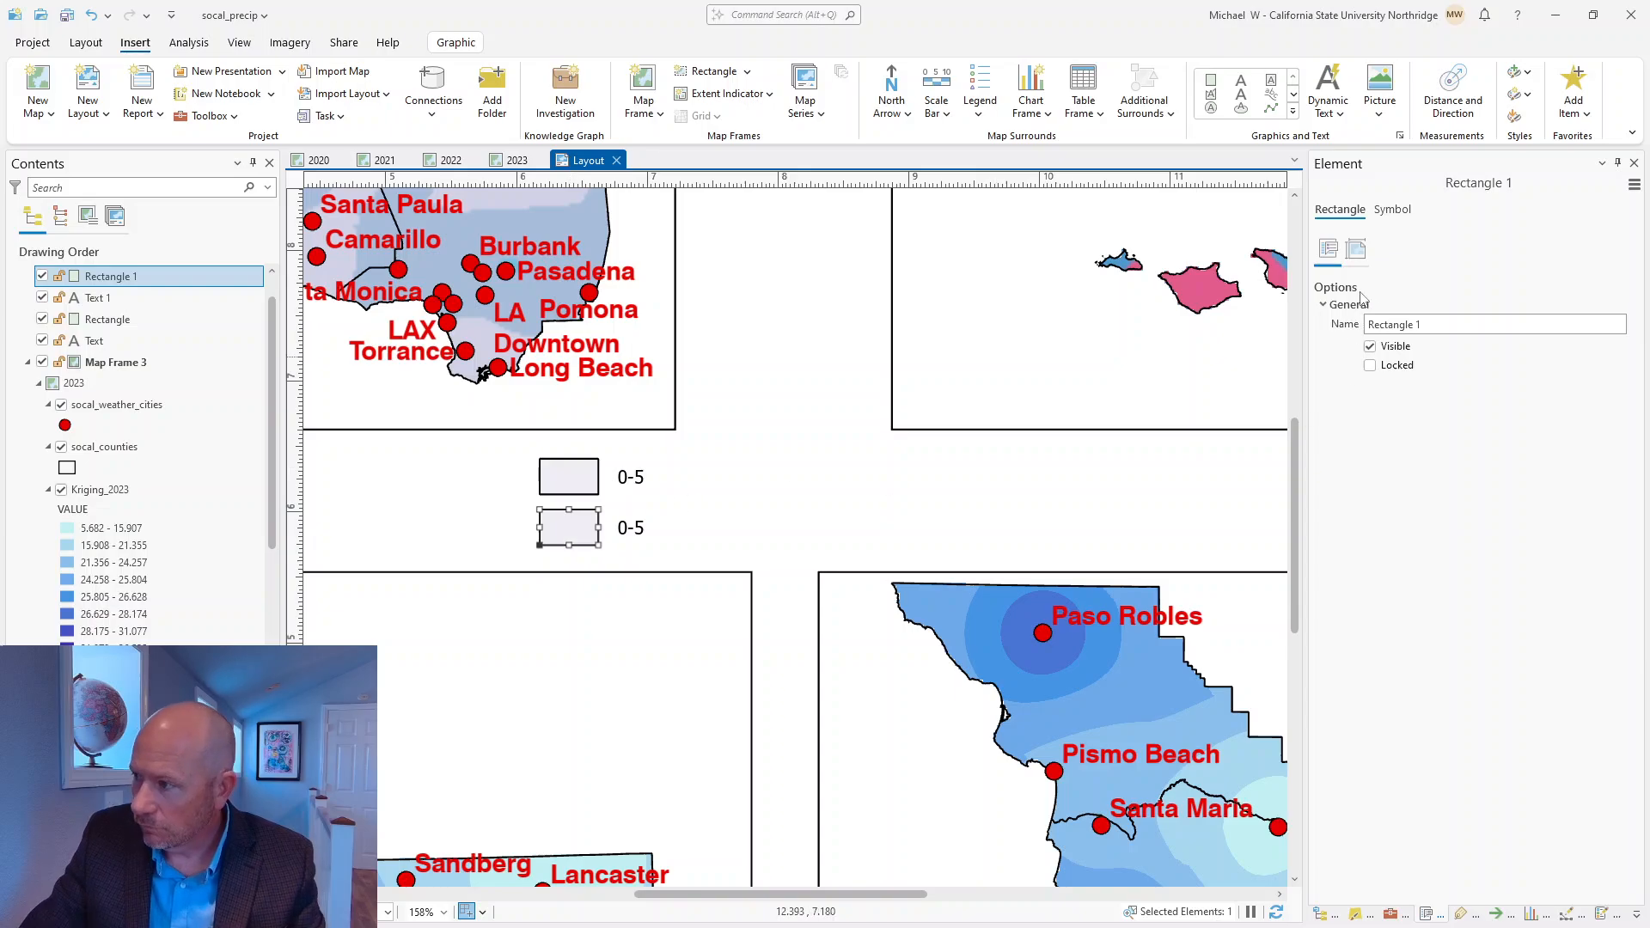
click(1392, 210)
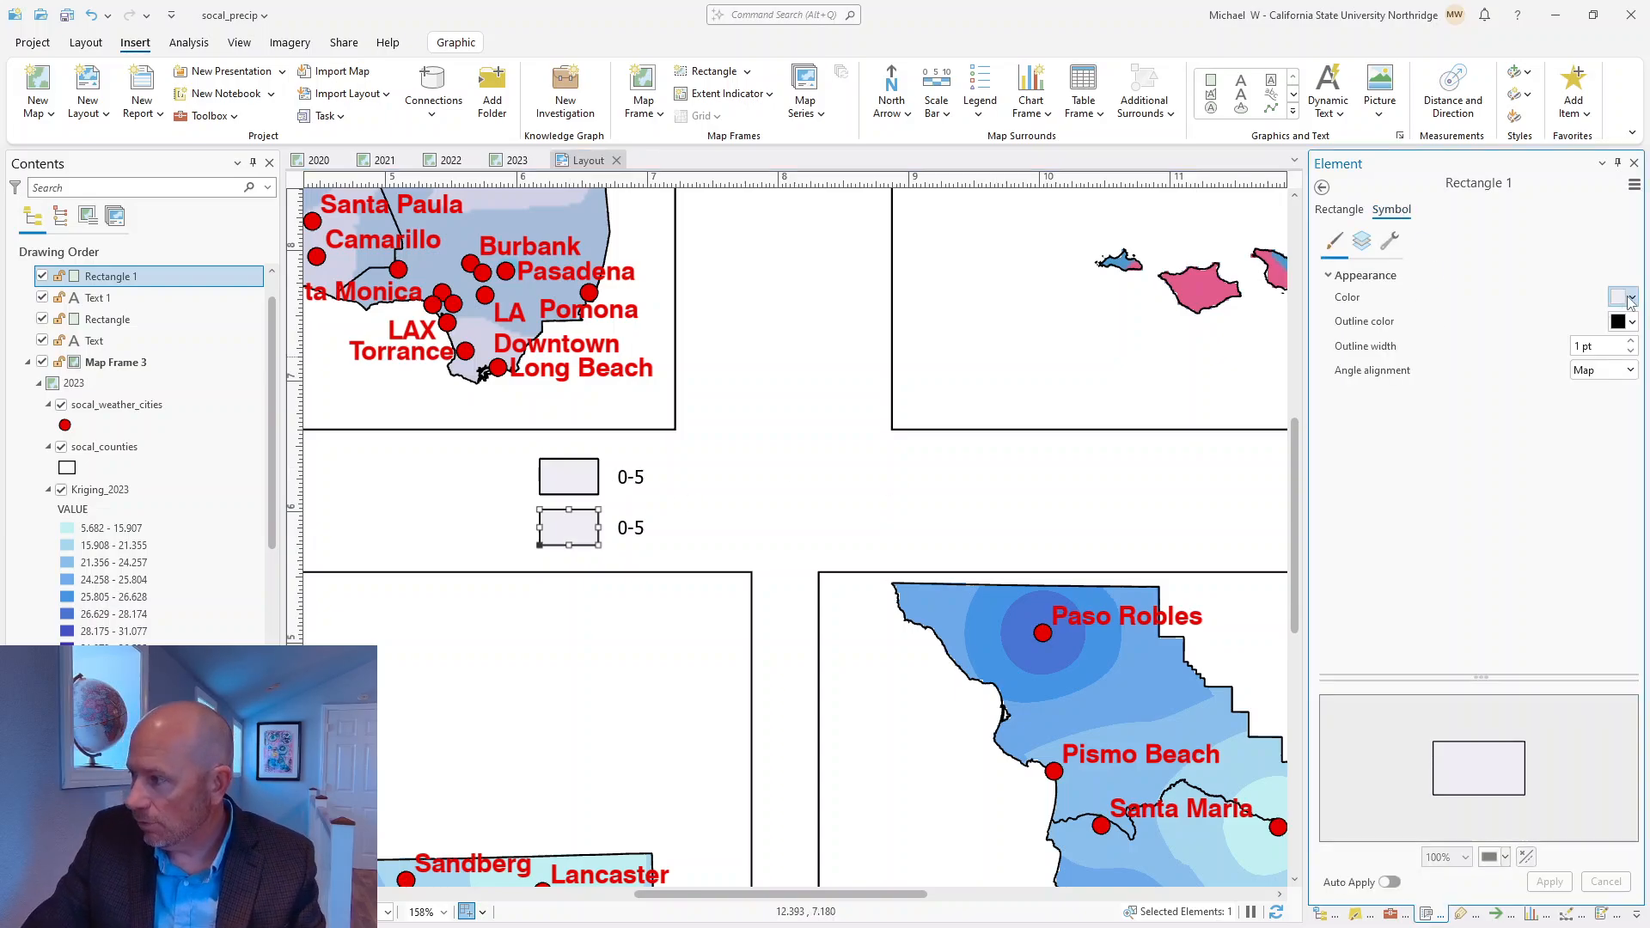
click(1623, 296)
click(1449, 355)
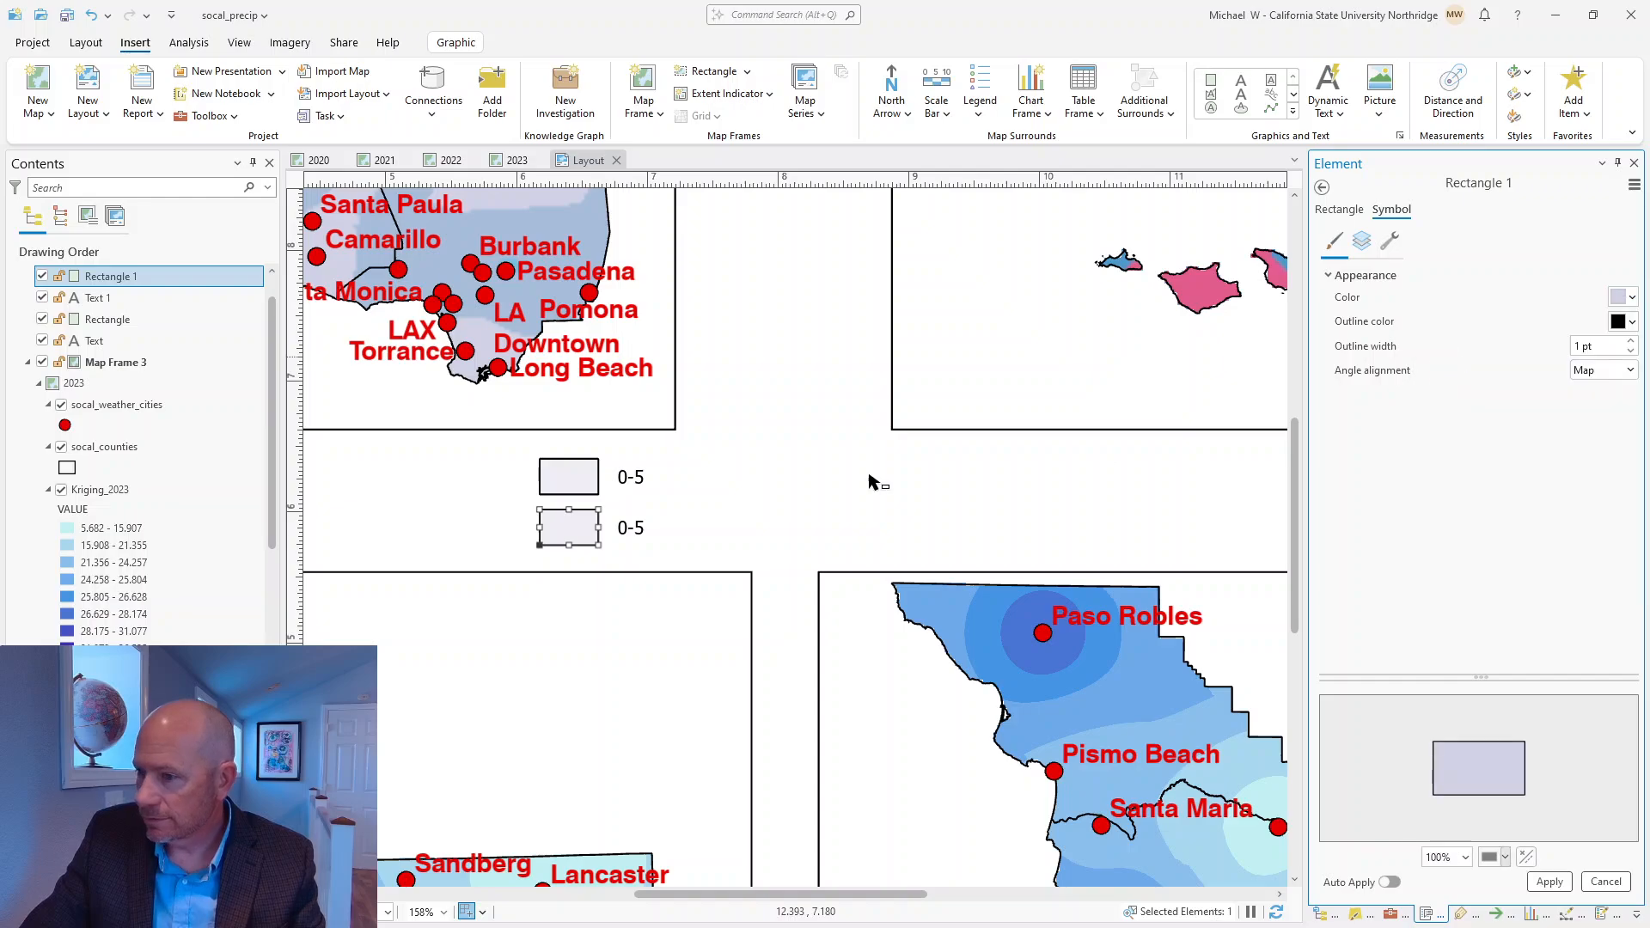
click(1549, 881)
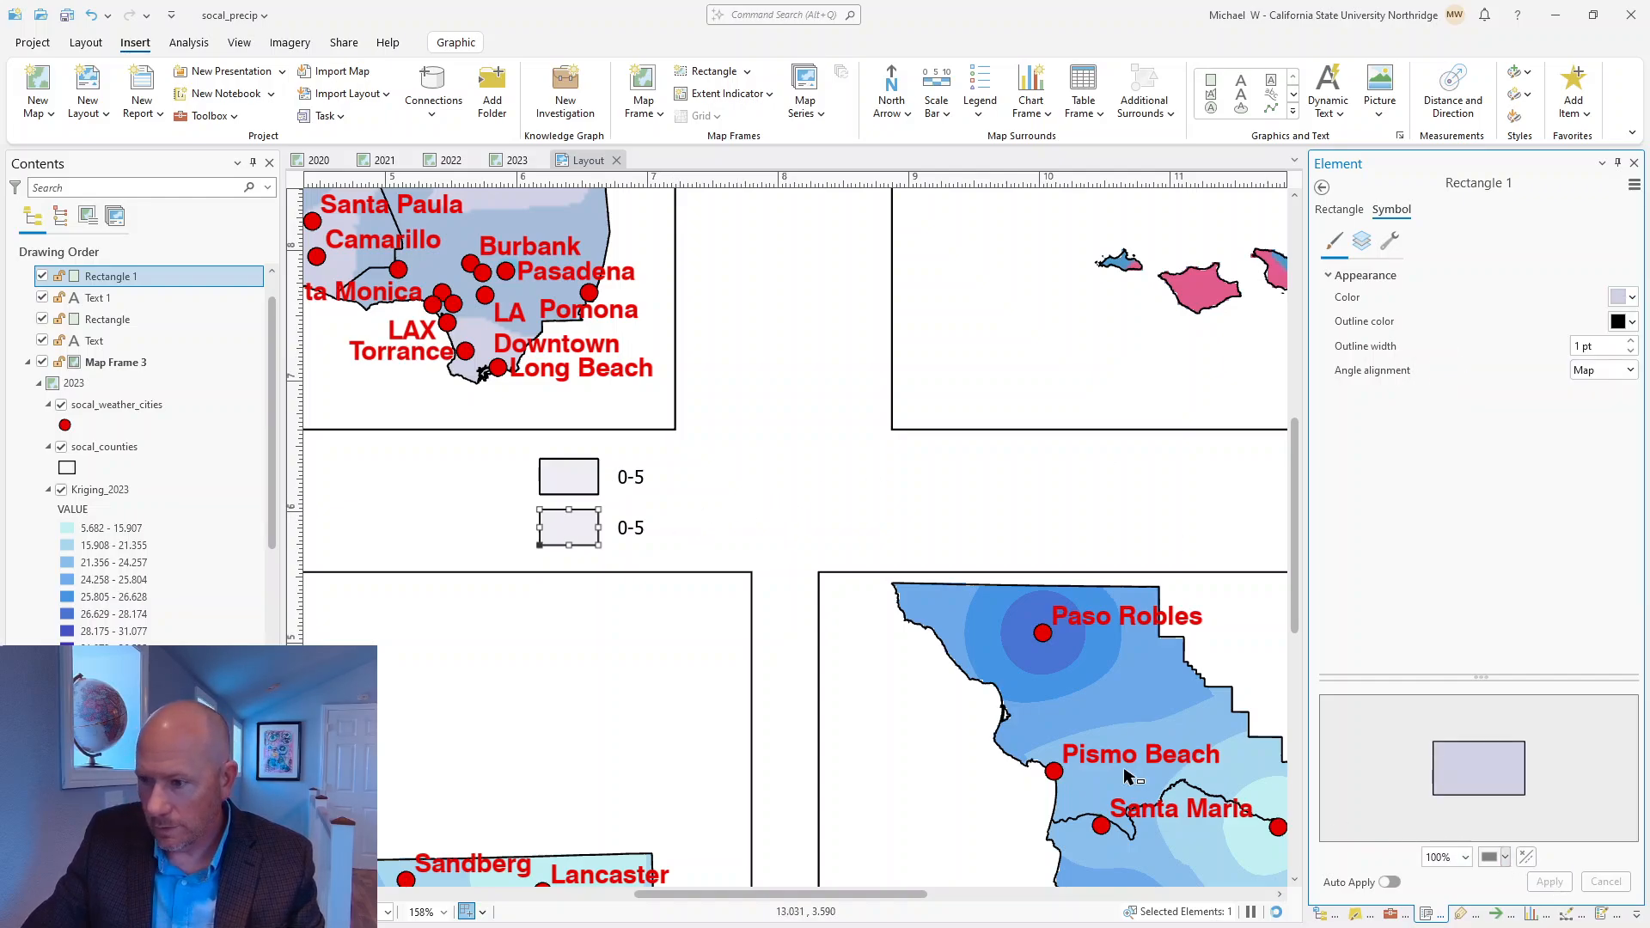
Change the lower legend label to 5.1-9
double_click(632, 529)
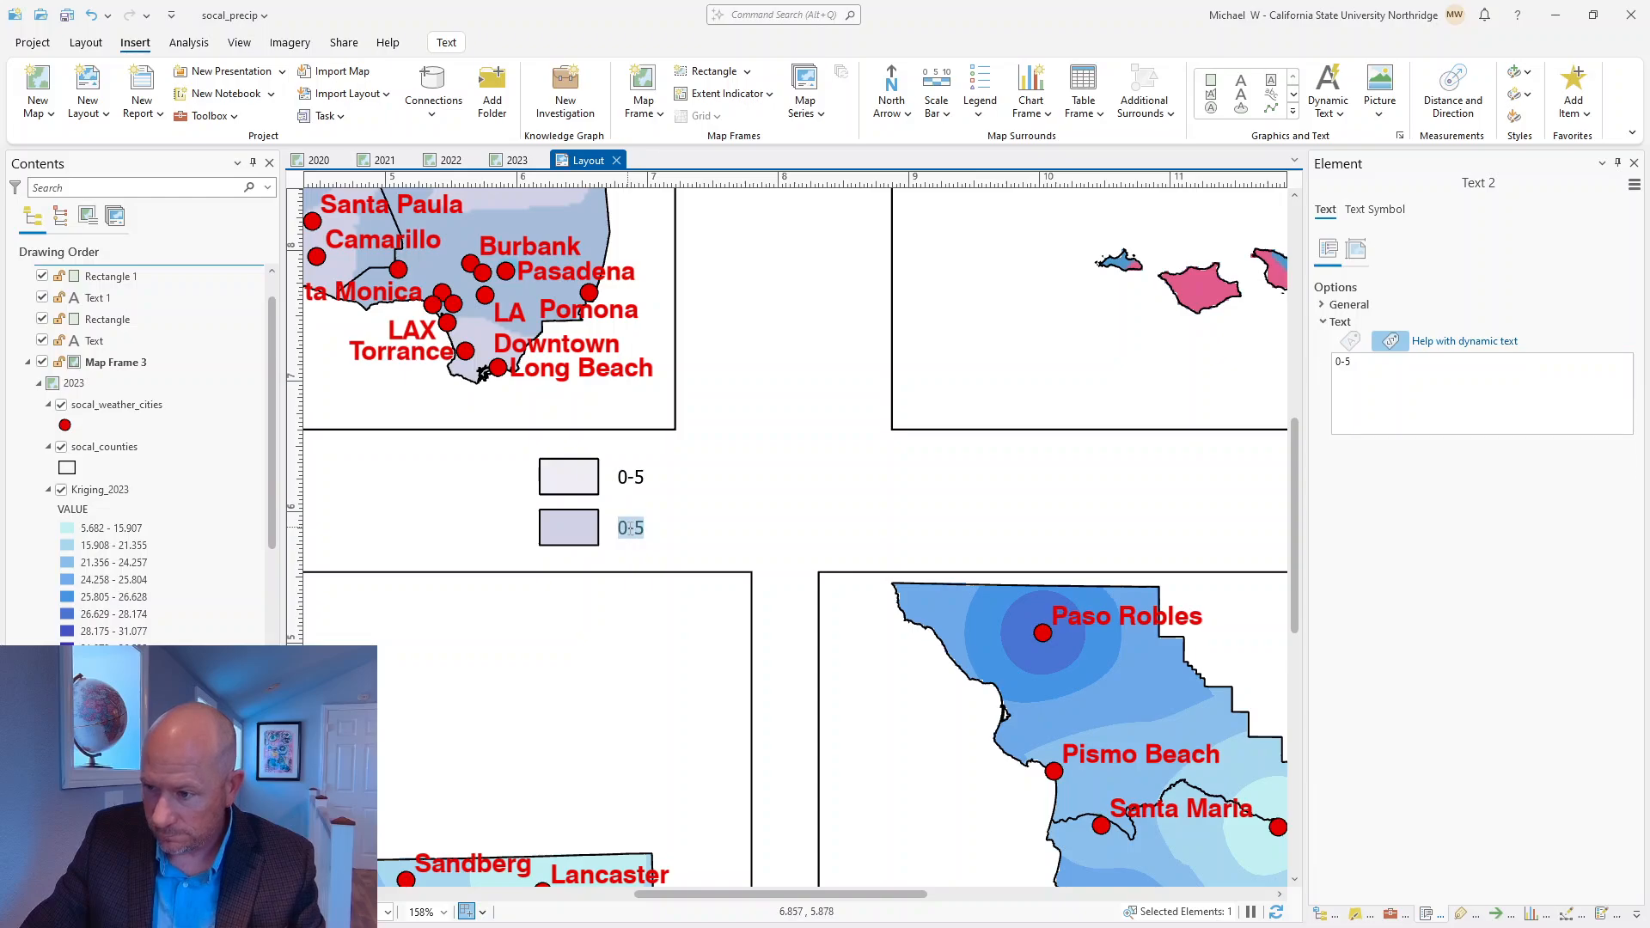
key(BackSpace)
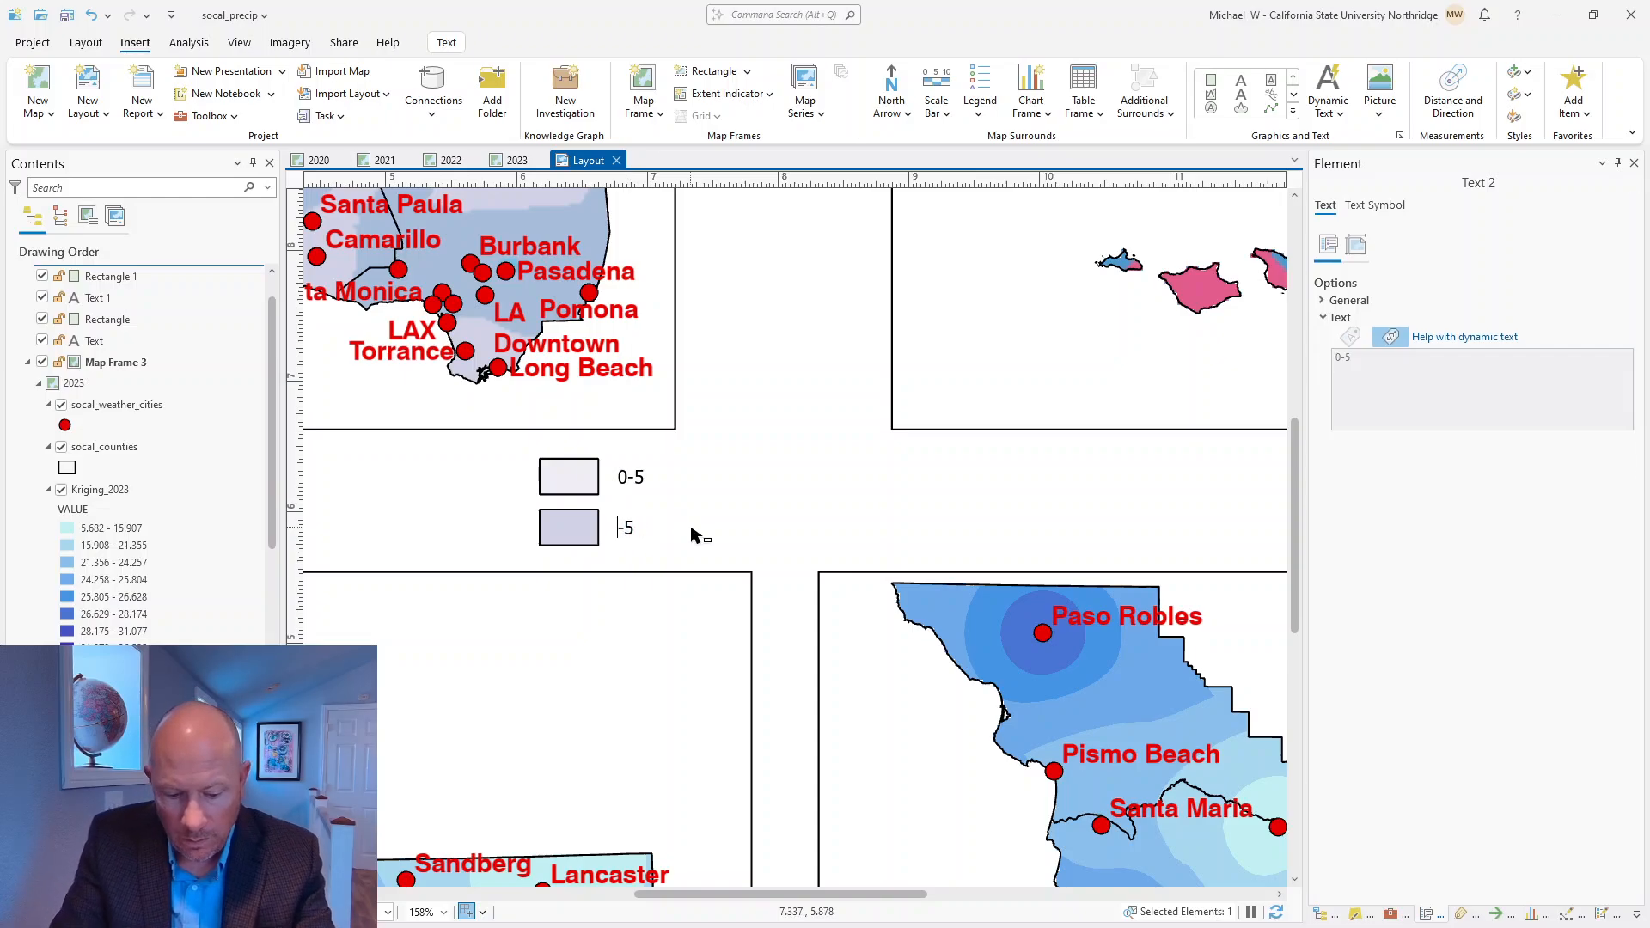
text(5.1-)
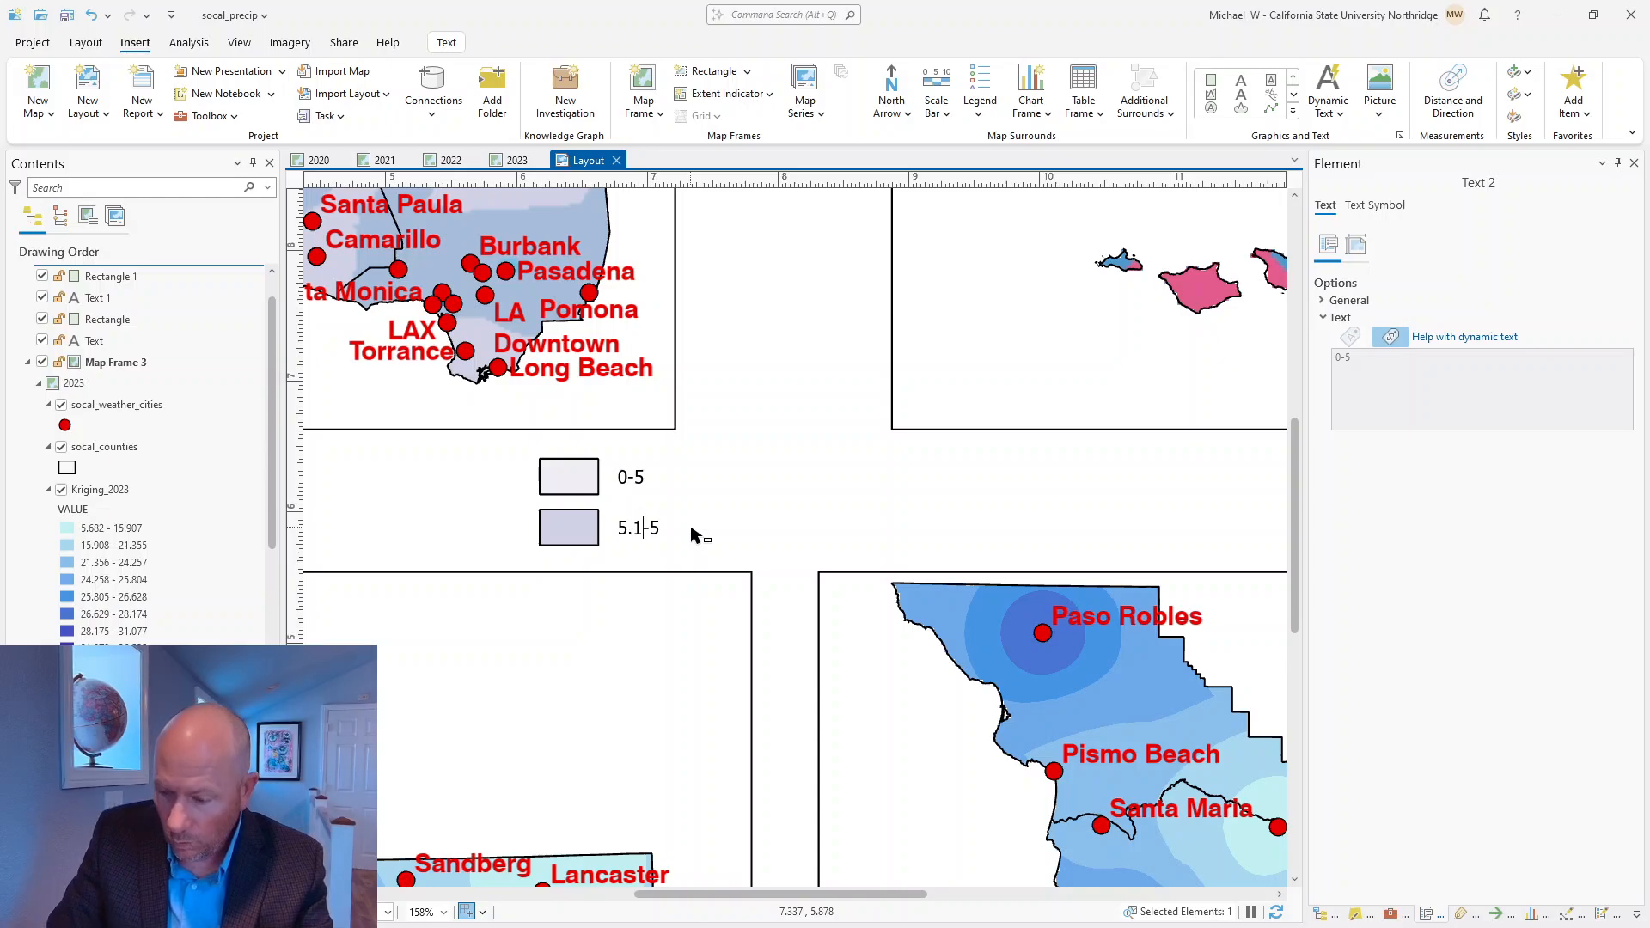
text(9)
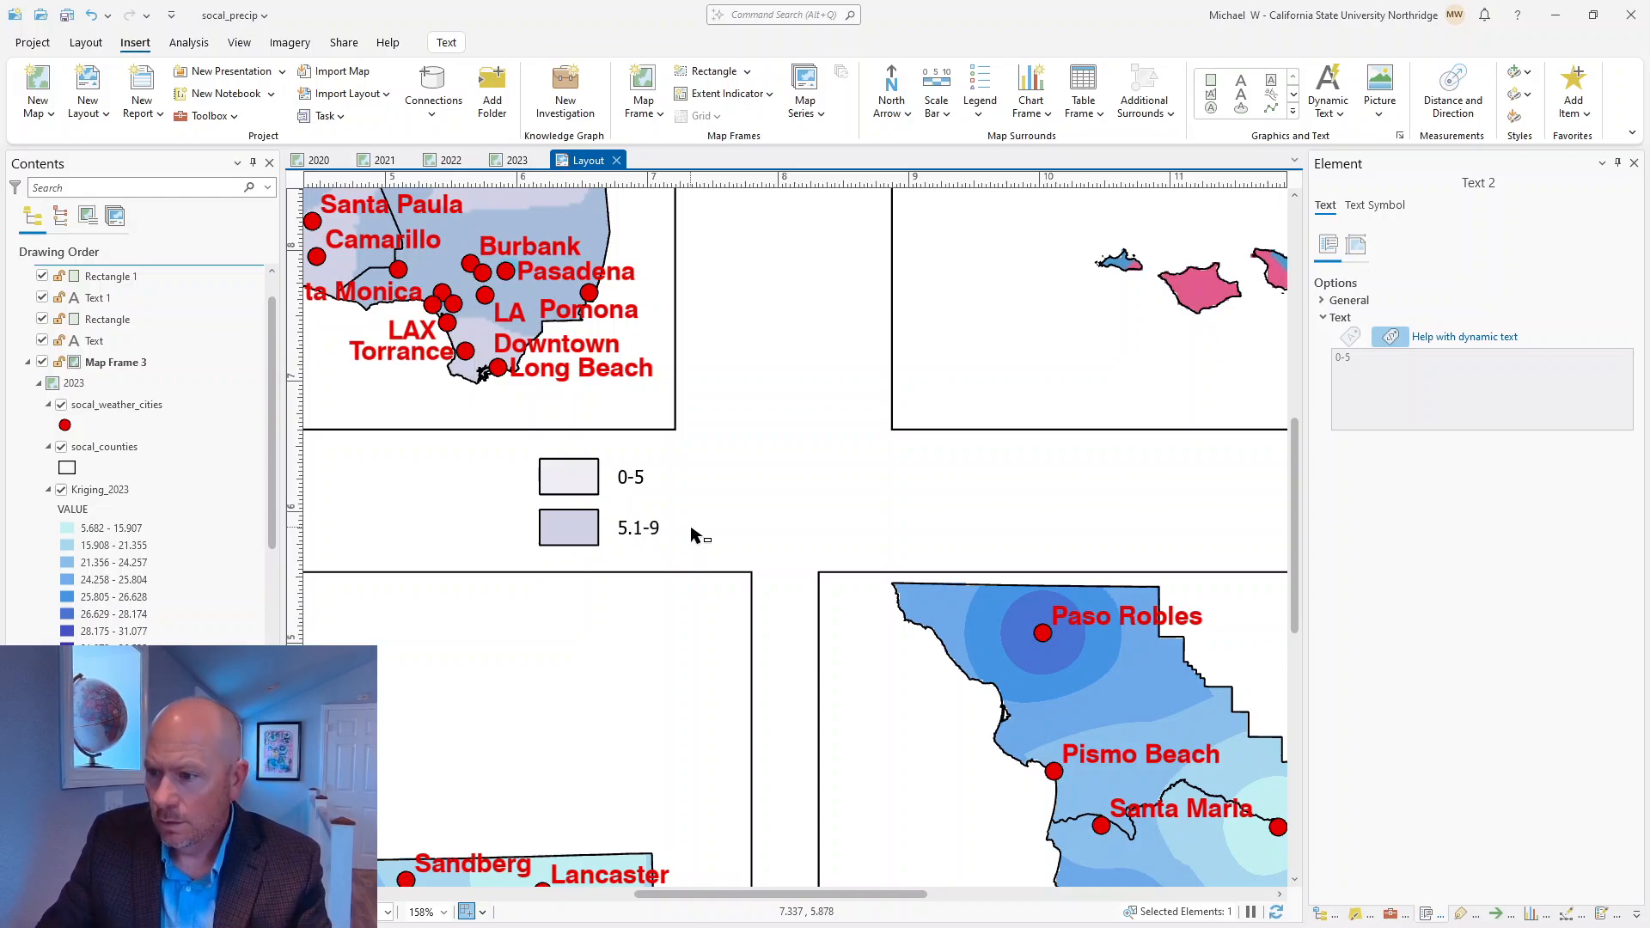
Select both legend rectangles with their labels and move them into the gap between the two right-hand map frames
scroll(671, 516, down, 5)
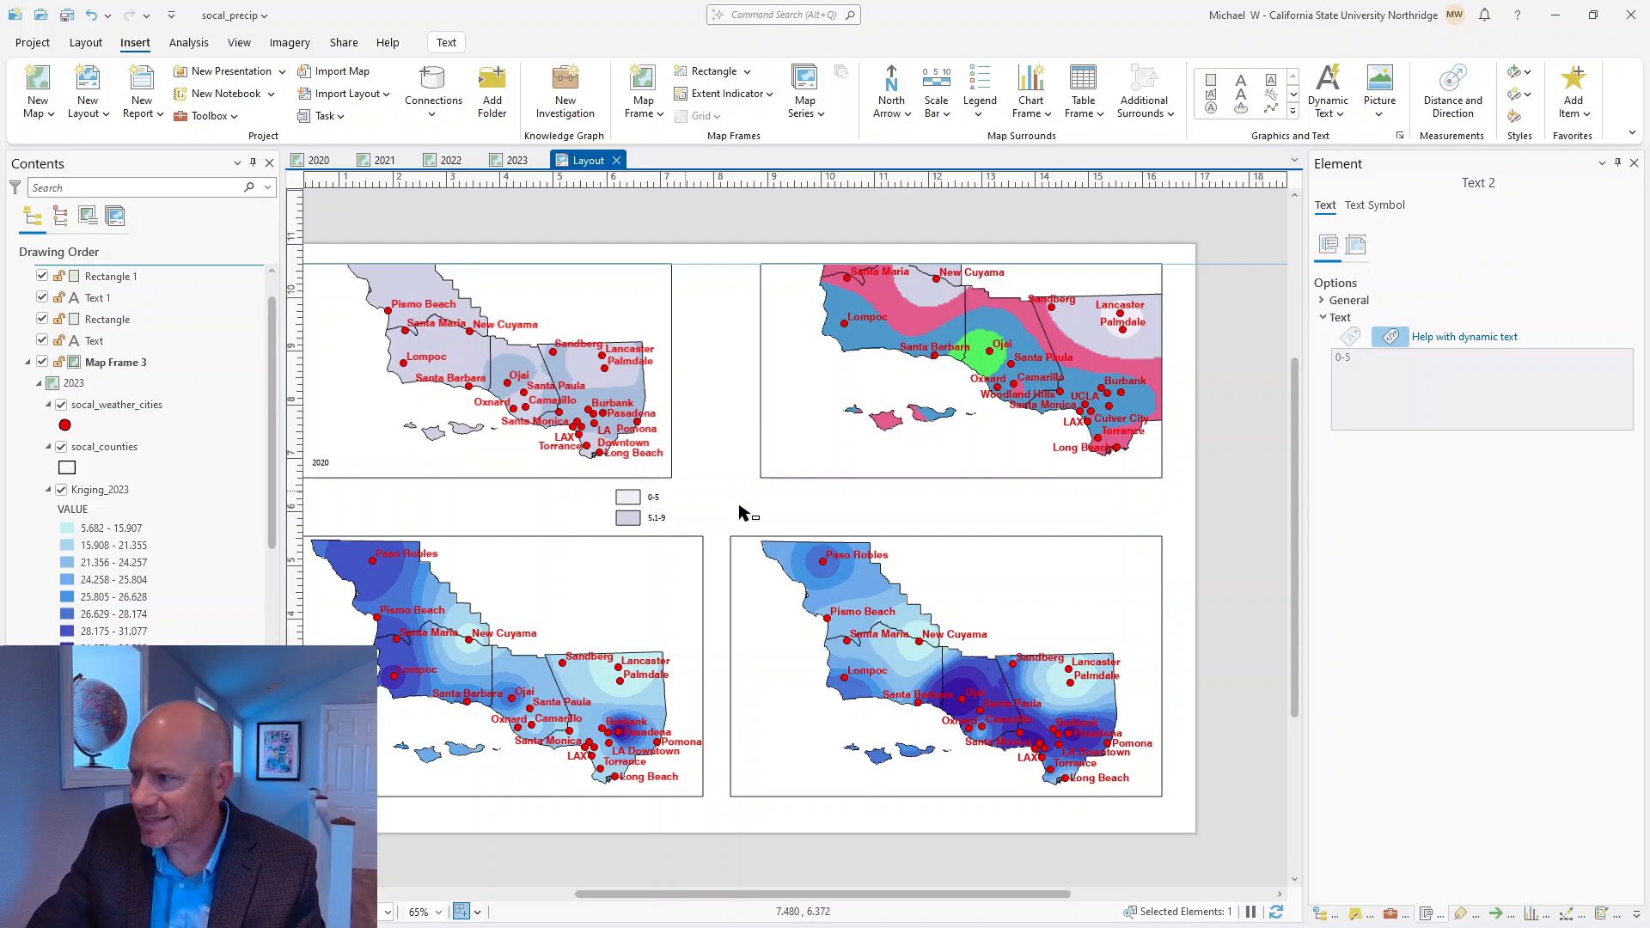
scroll(842, 503, down, 3)
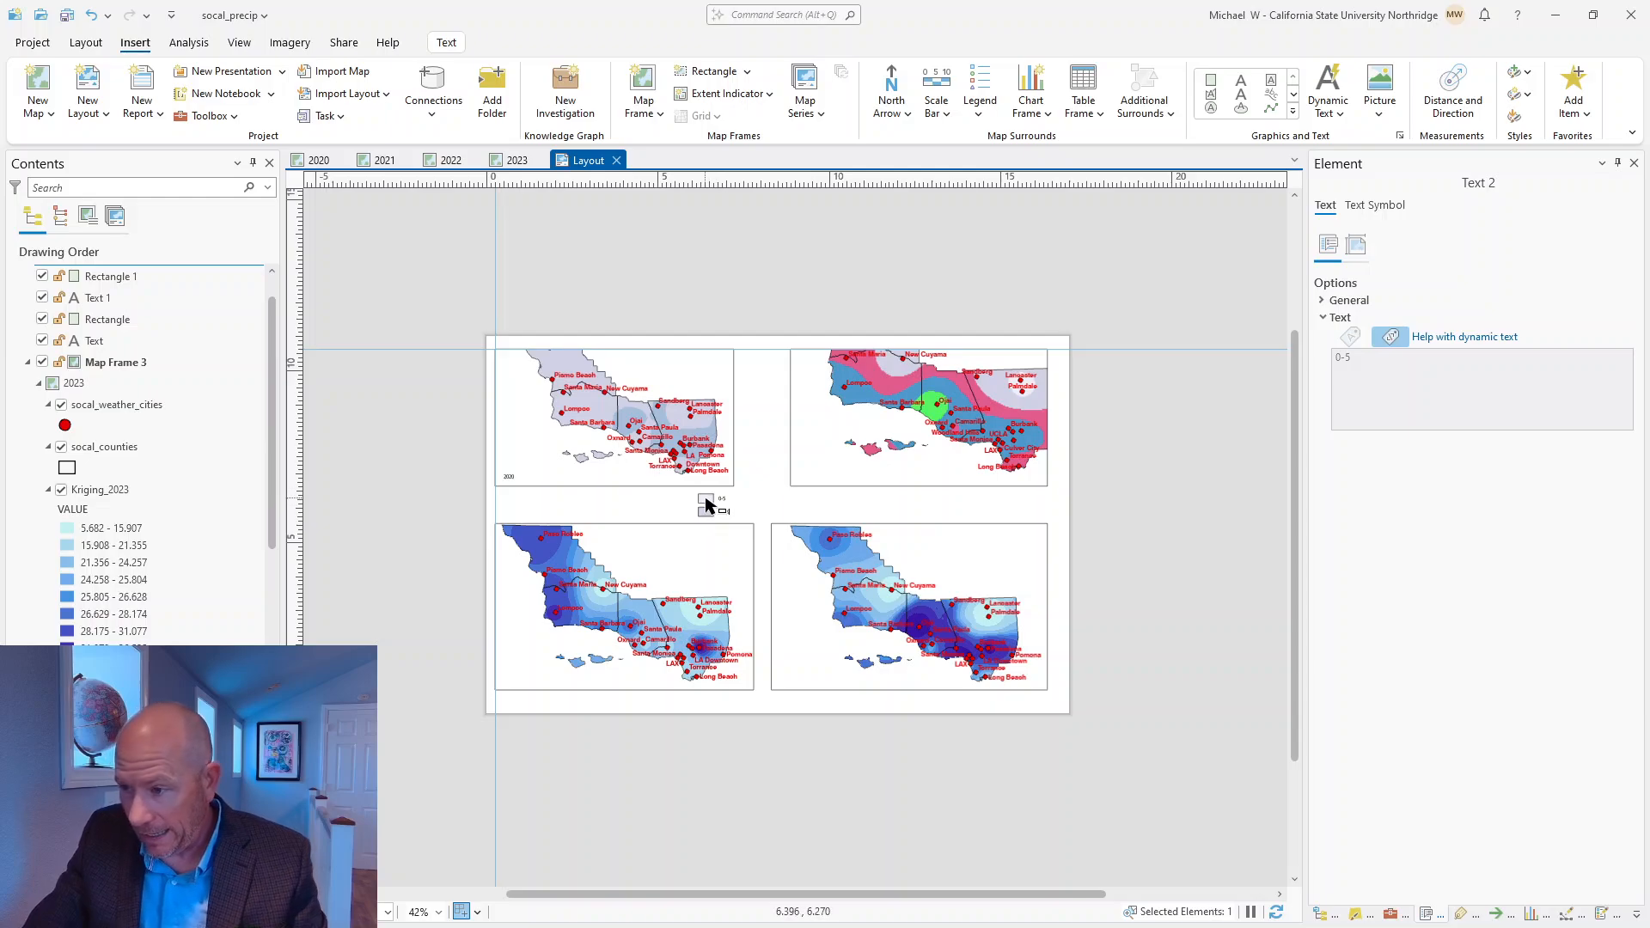
click(661, 496)
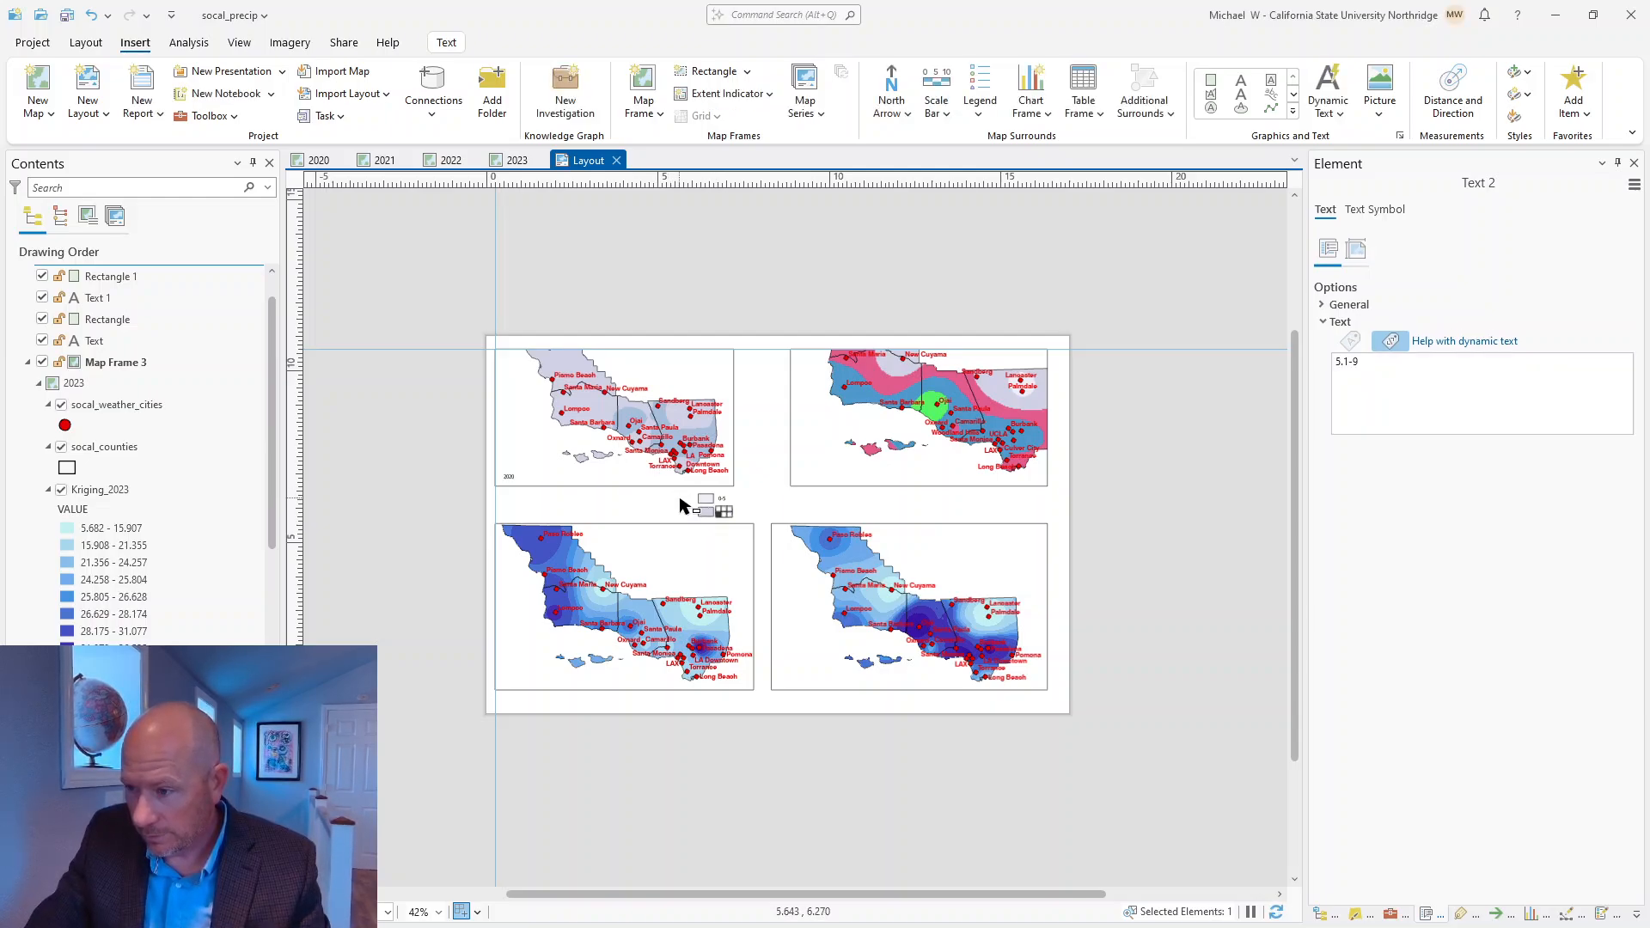
drag(678, 493, 762, 521)
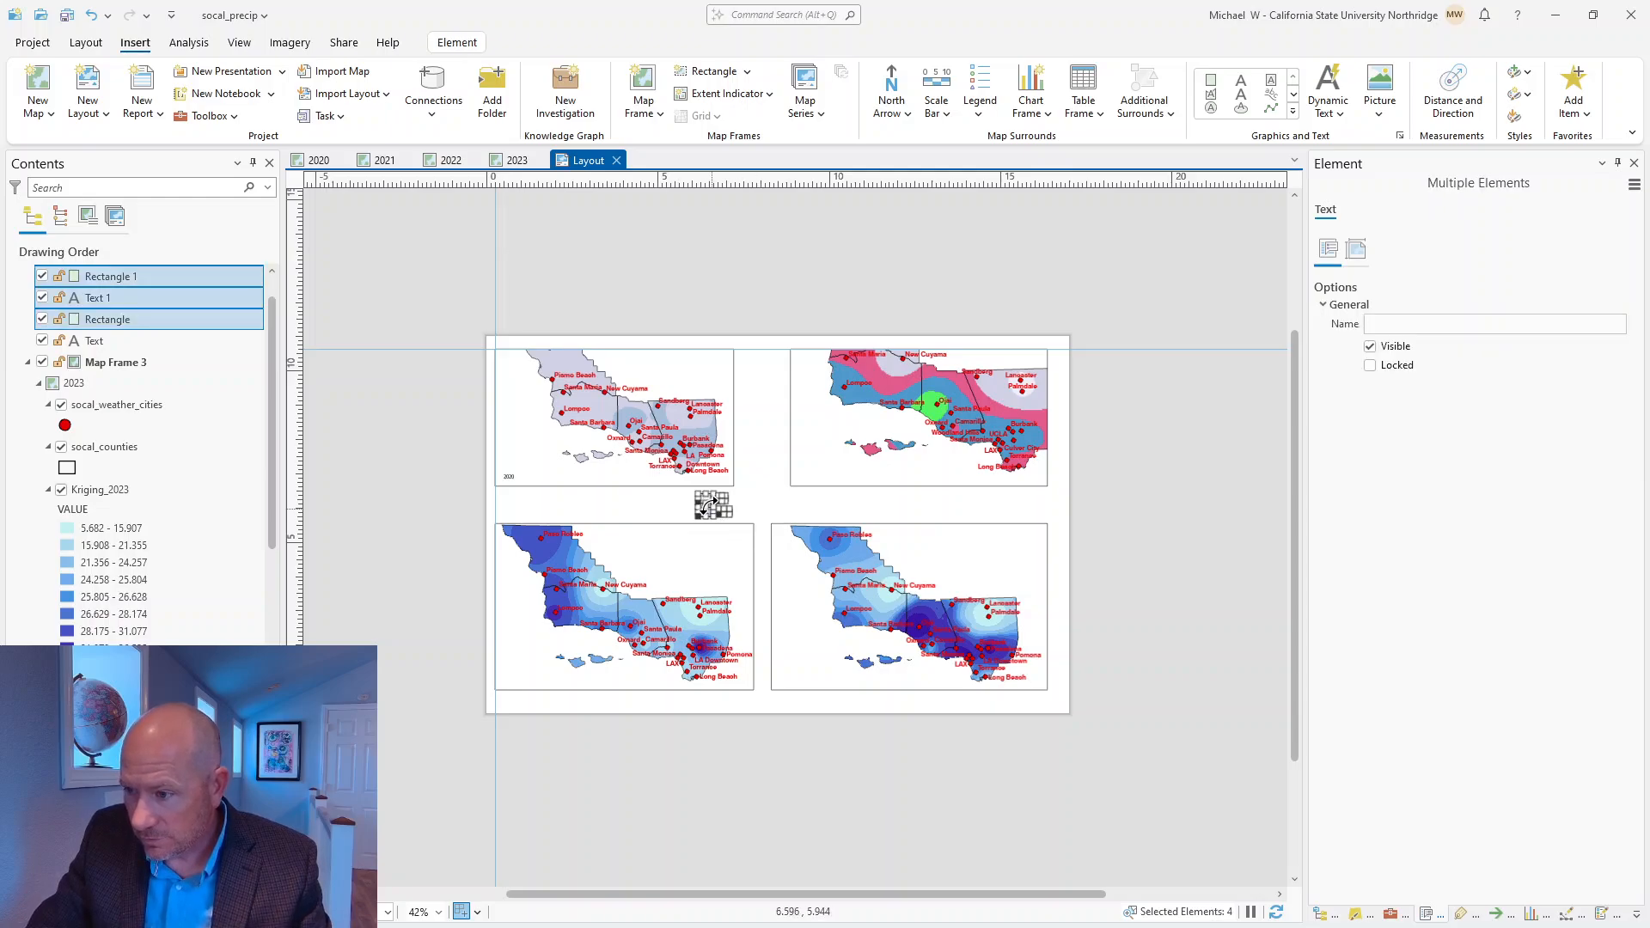
scroll(706, 515, up, 2)
scroll(706, 515, up, 4)
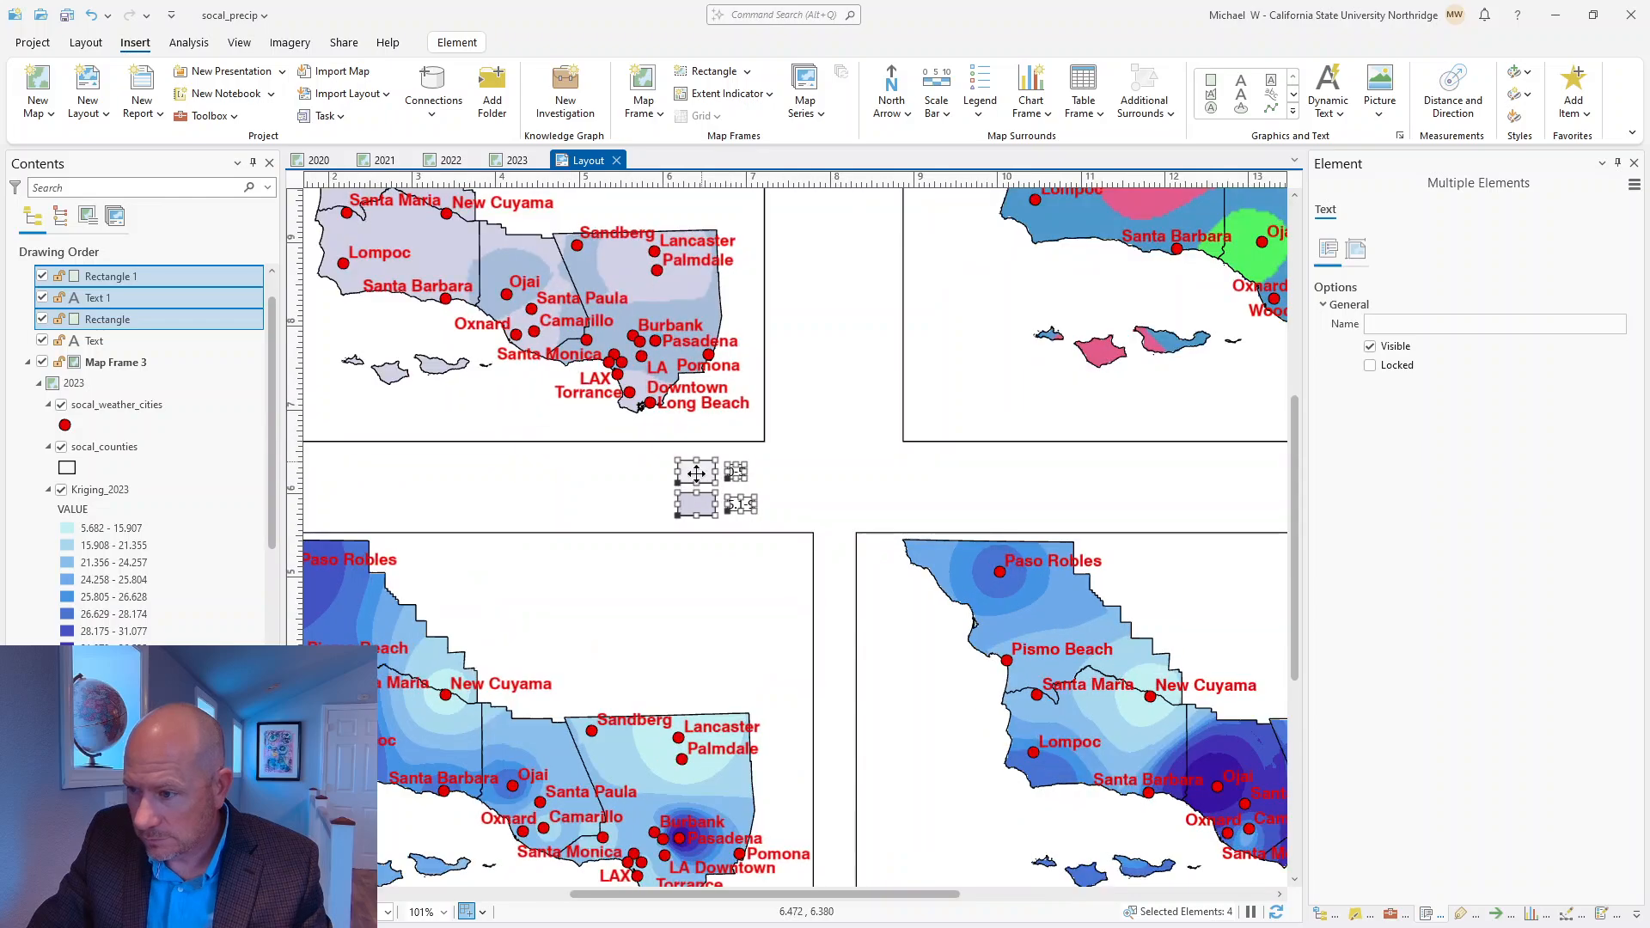
drag(781, 467, 990, 474)
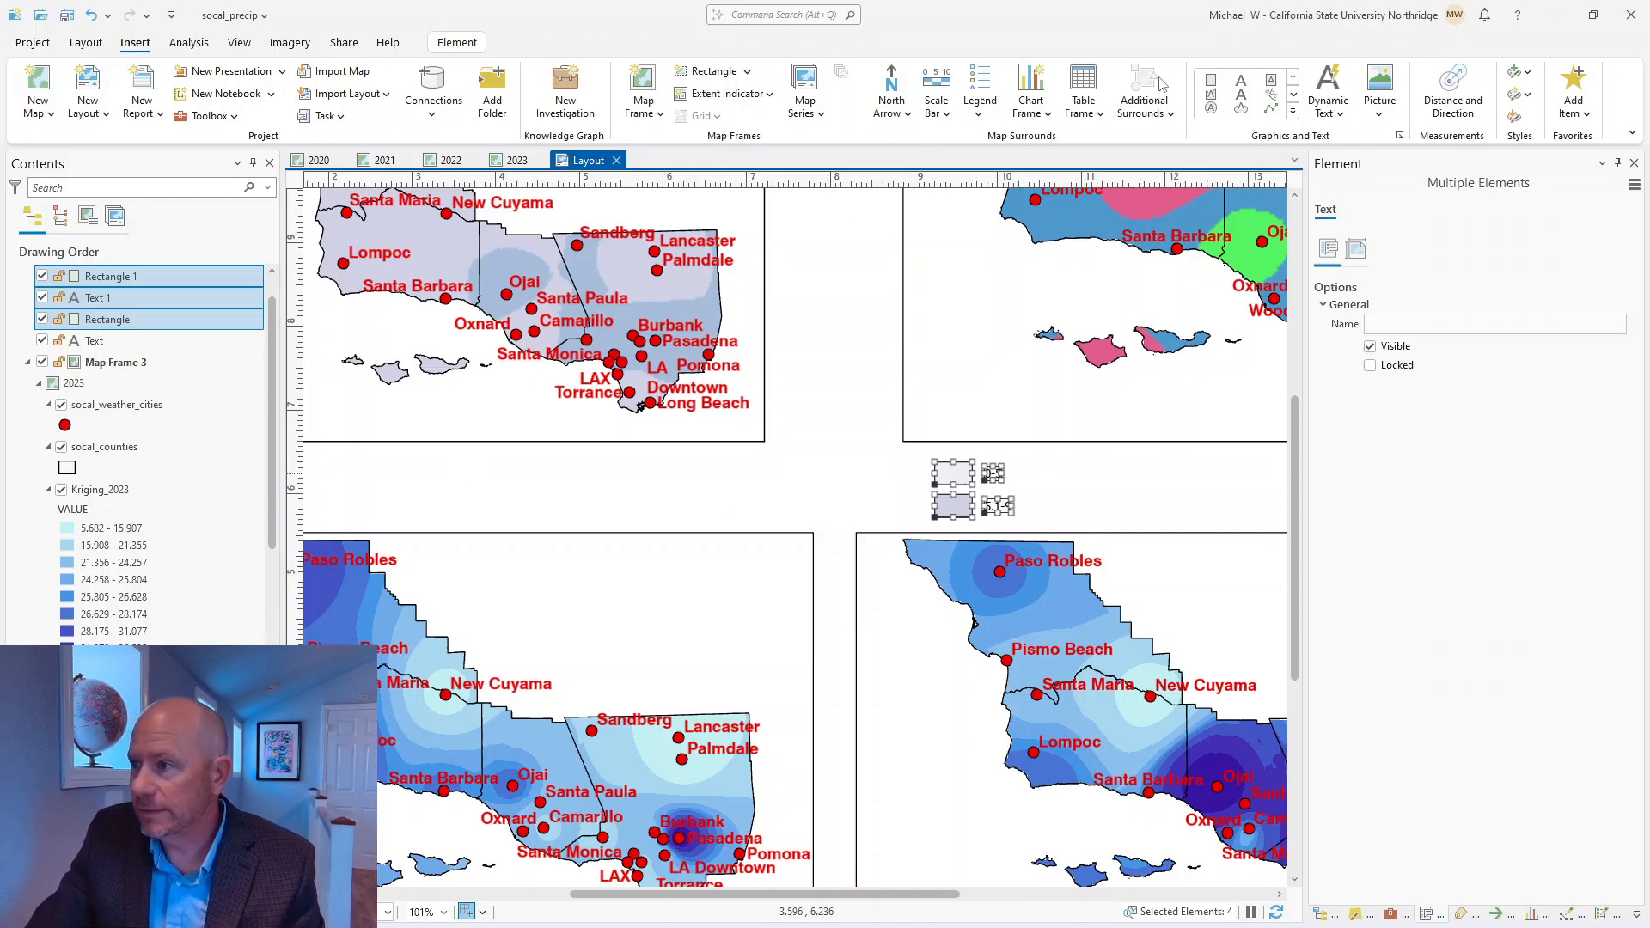
Add a title text reading "Annual Precipitation Totals for Southern California (in inches)" in the gap between the two left-hand map frames
click(1239, 80)
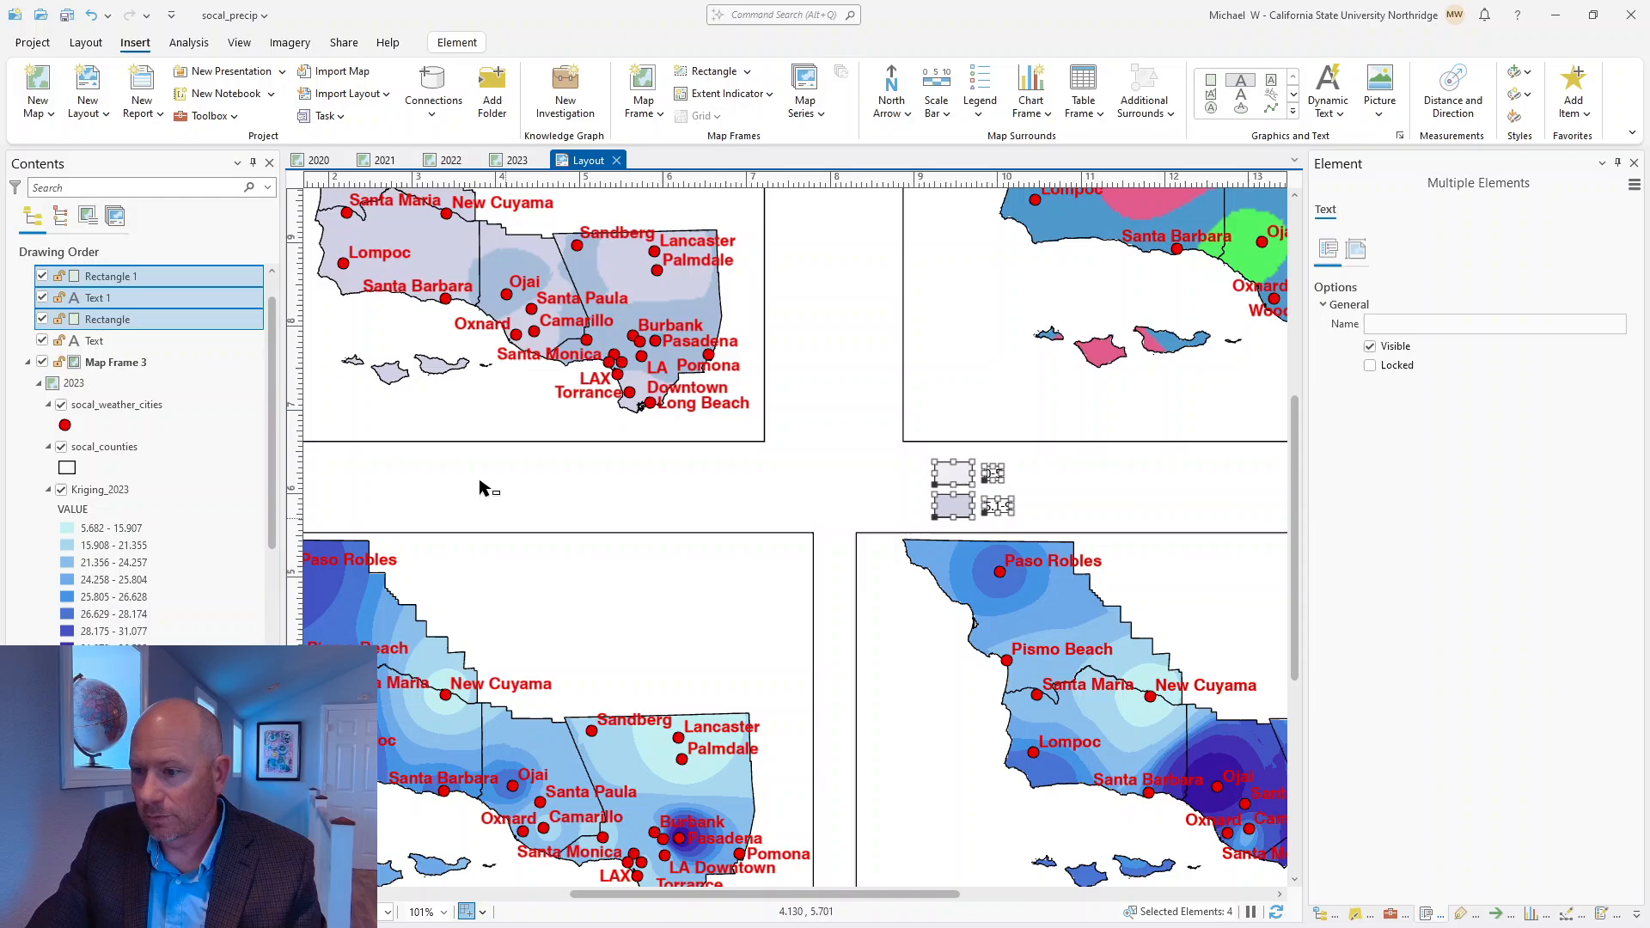
click(430, 483)
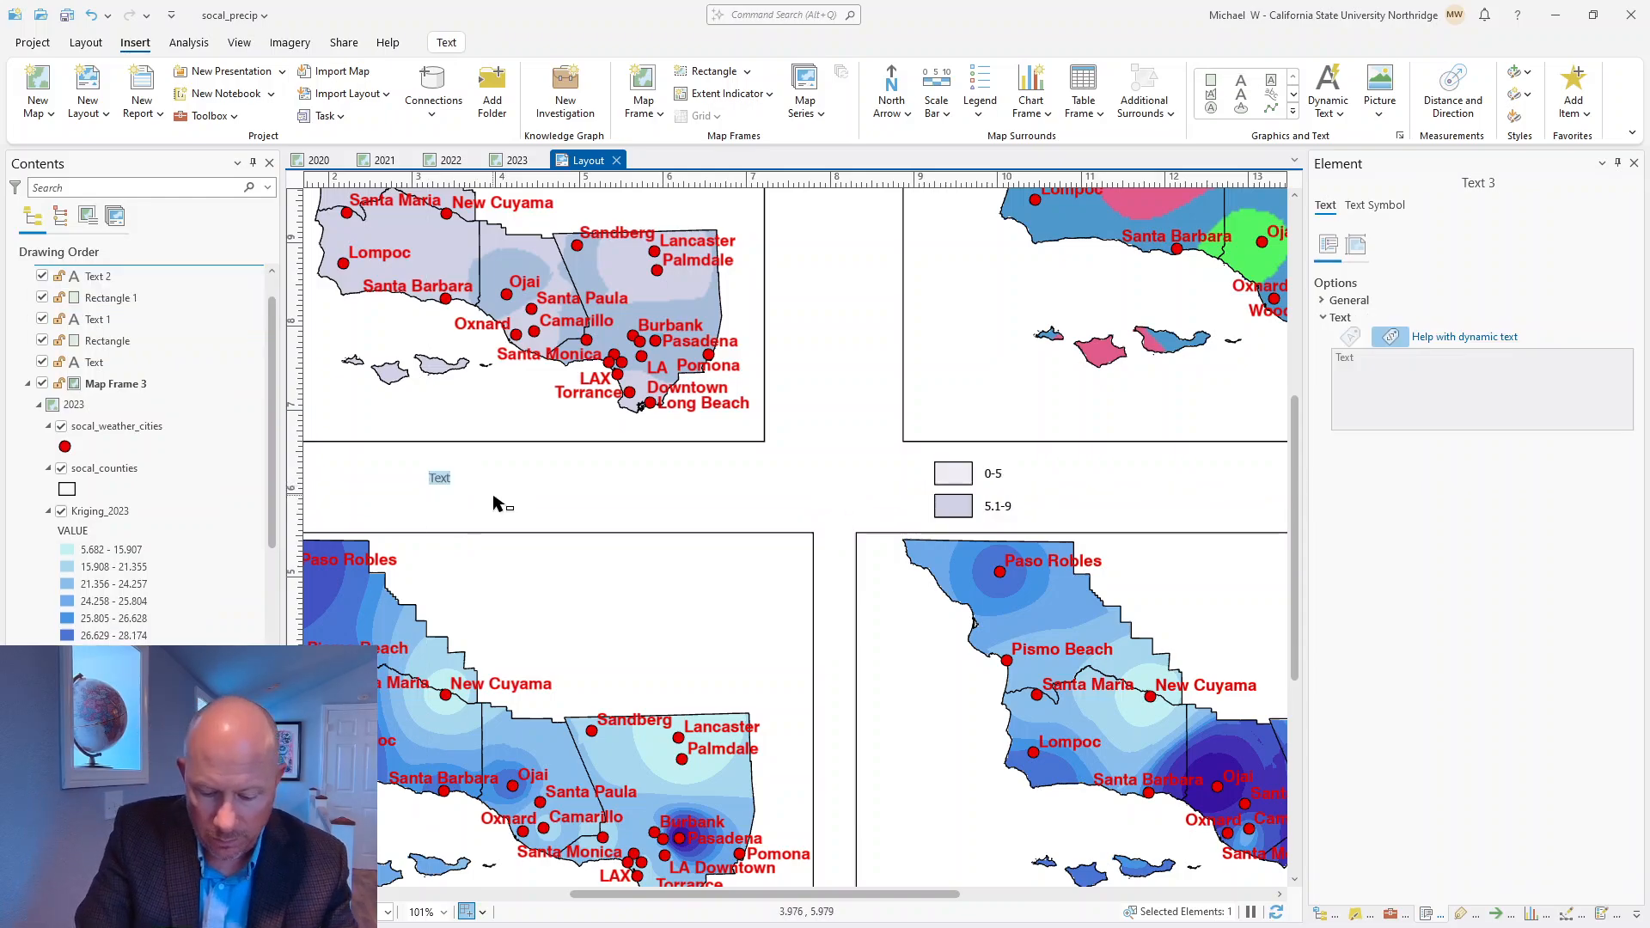
text(Annual Preci)
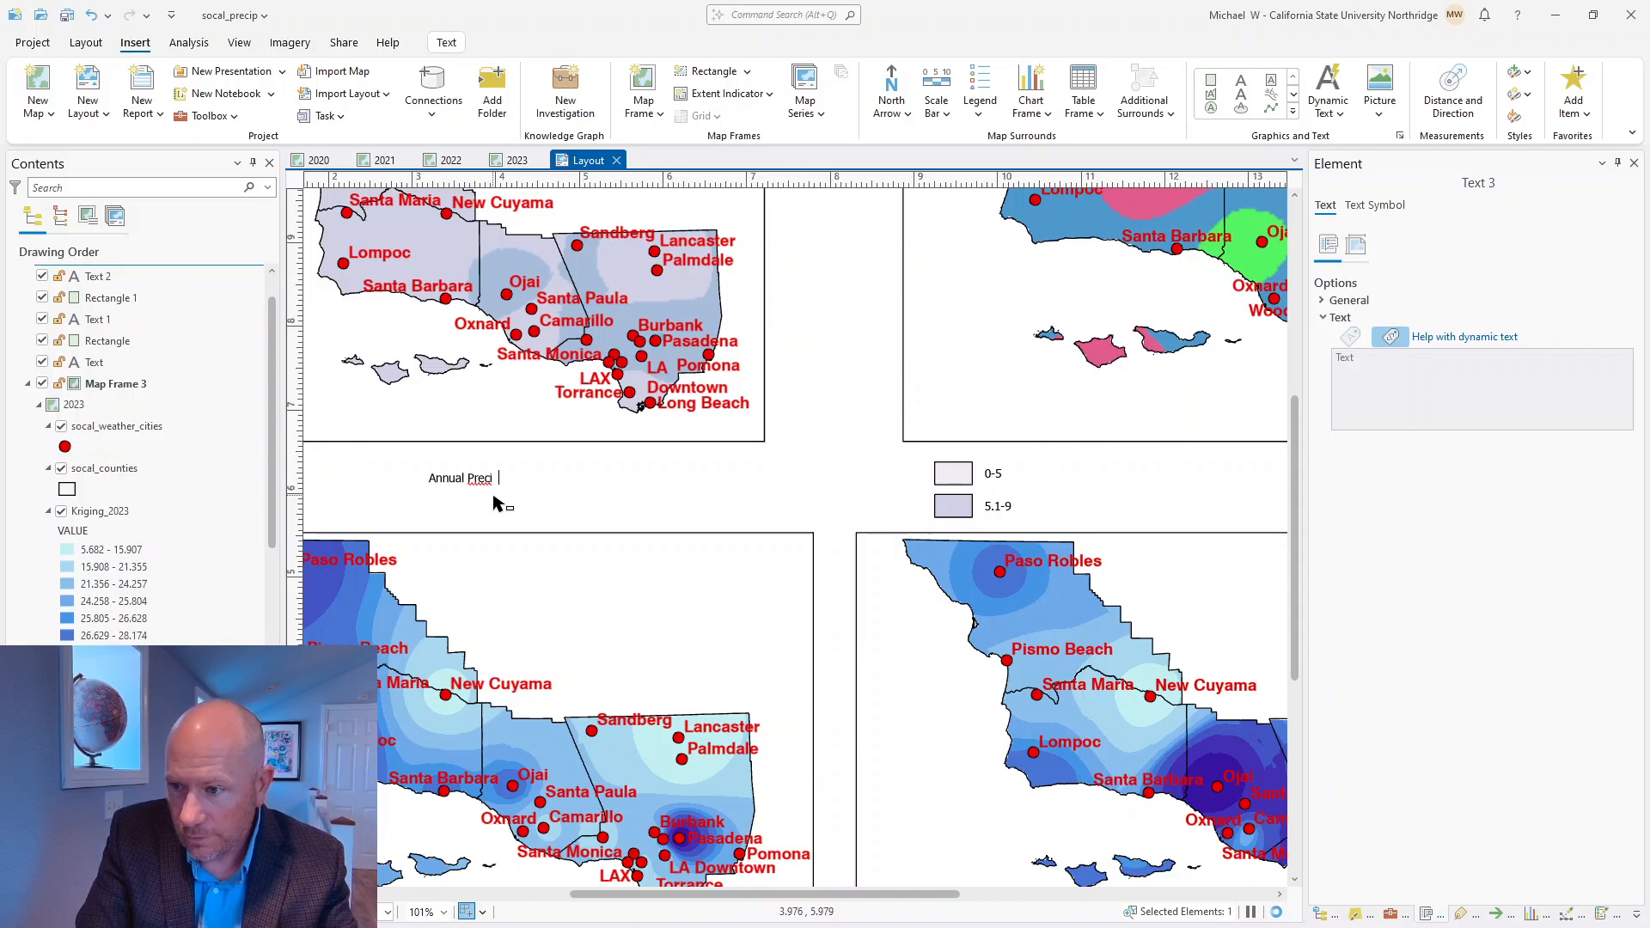
text(piation)
key(BackSpace)
key(BackSpace)
key(BackSpace)
key(BackSpace)
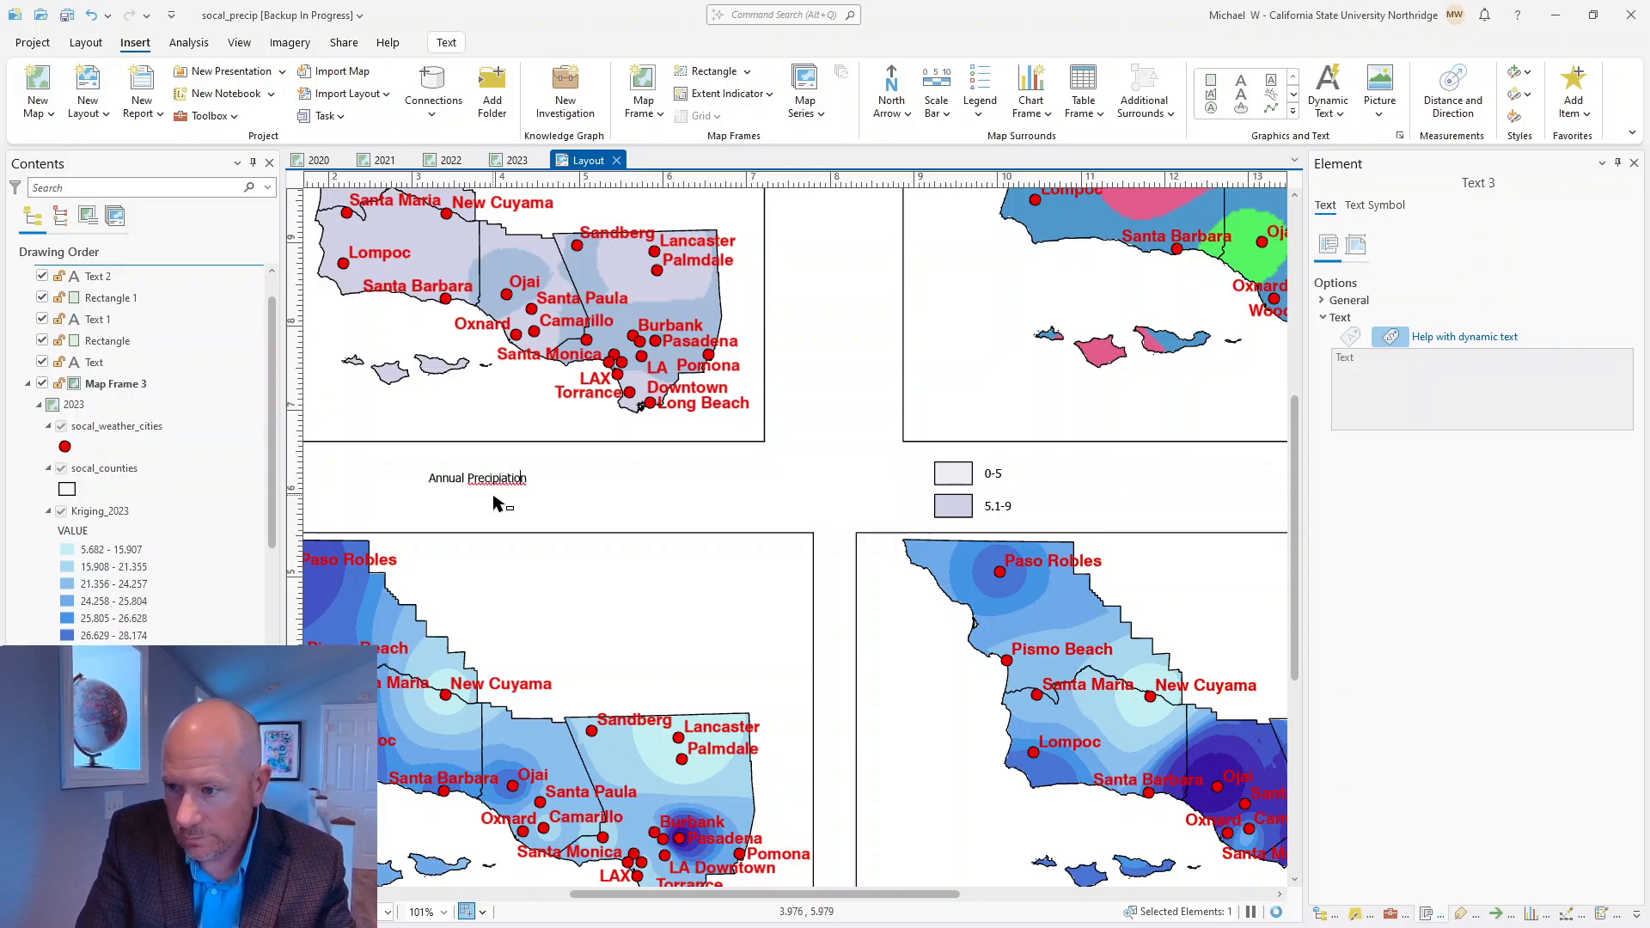
key(BackSpace)
text(tation)
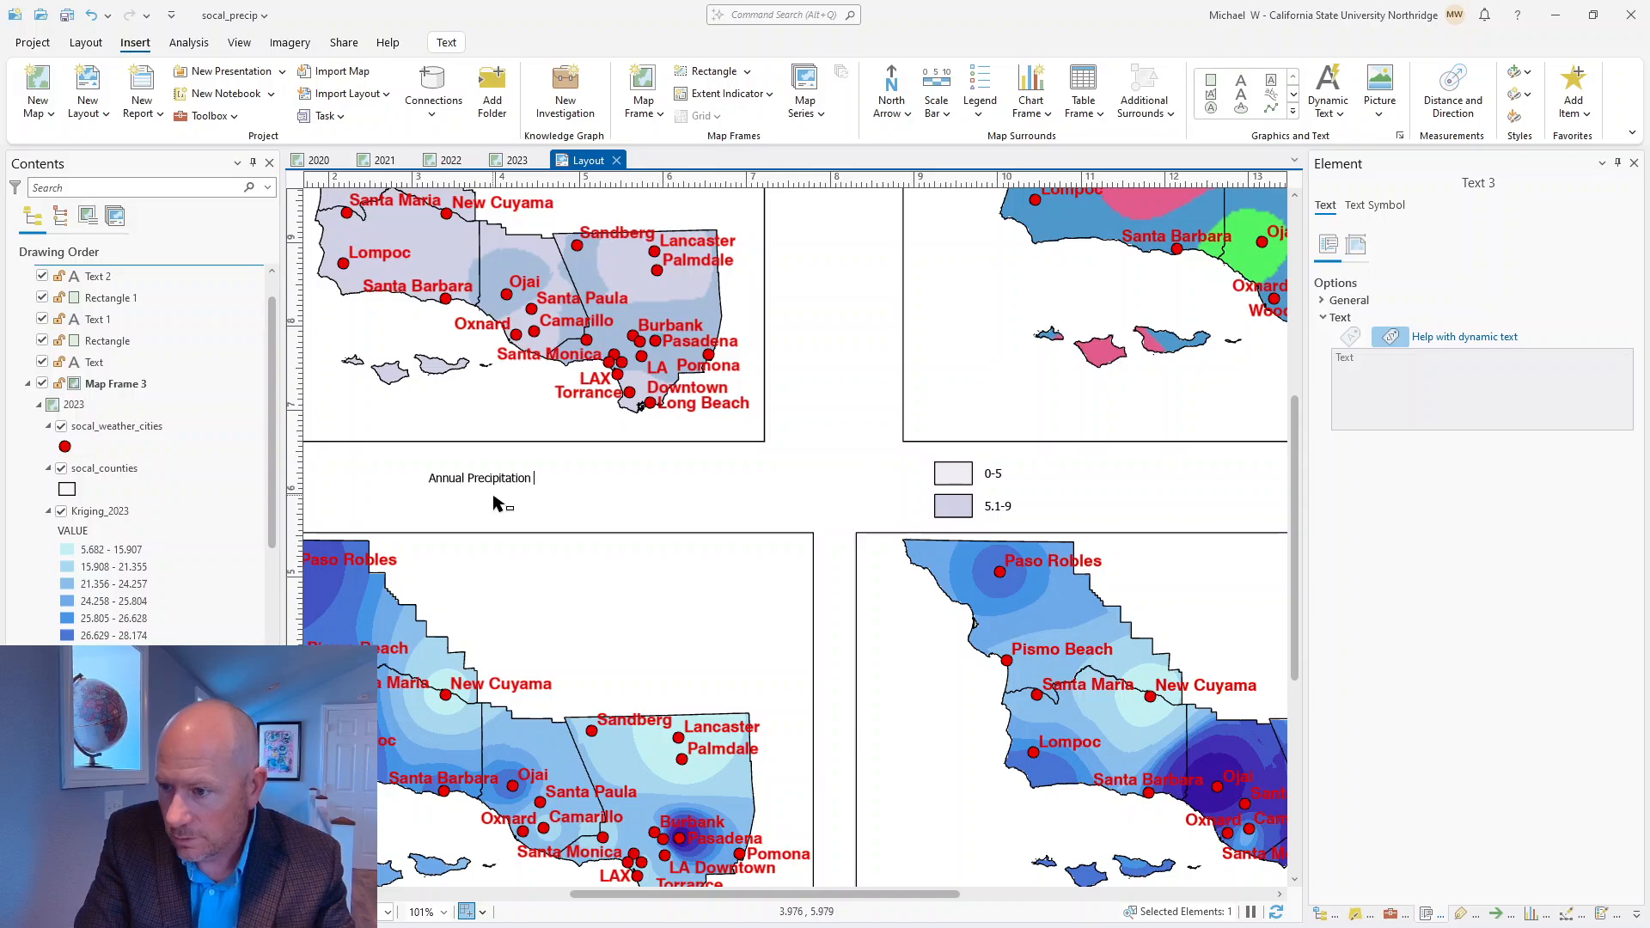
text( Totals)
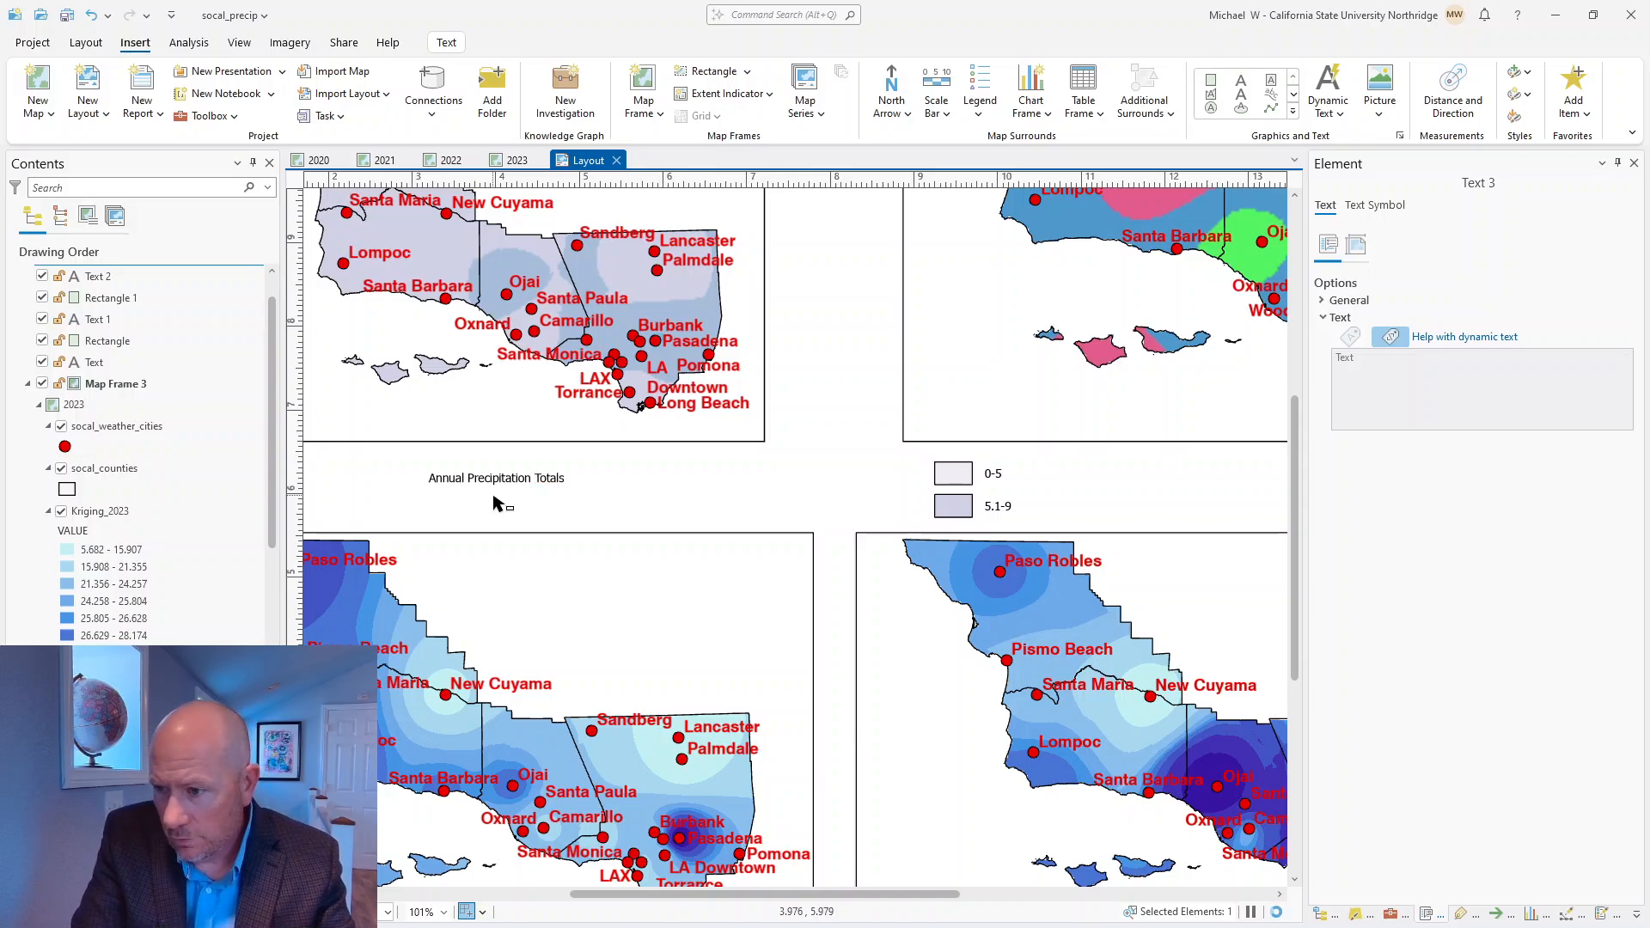
text( for Southern C)
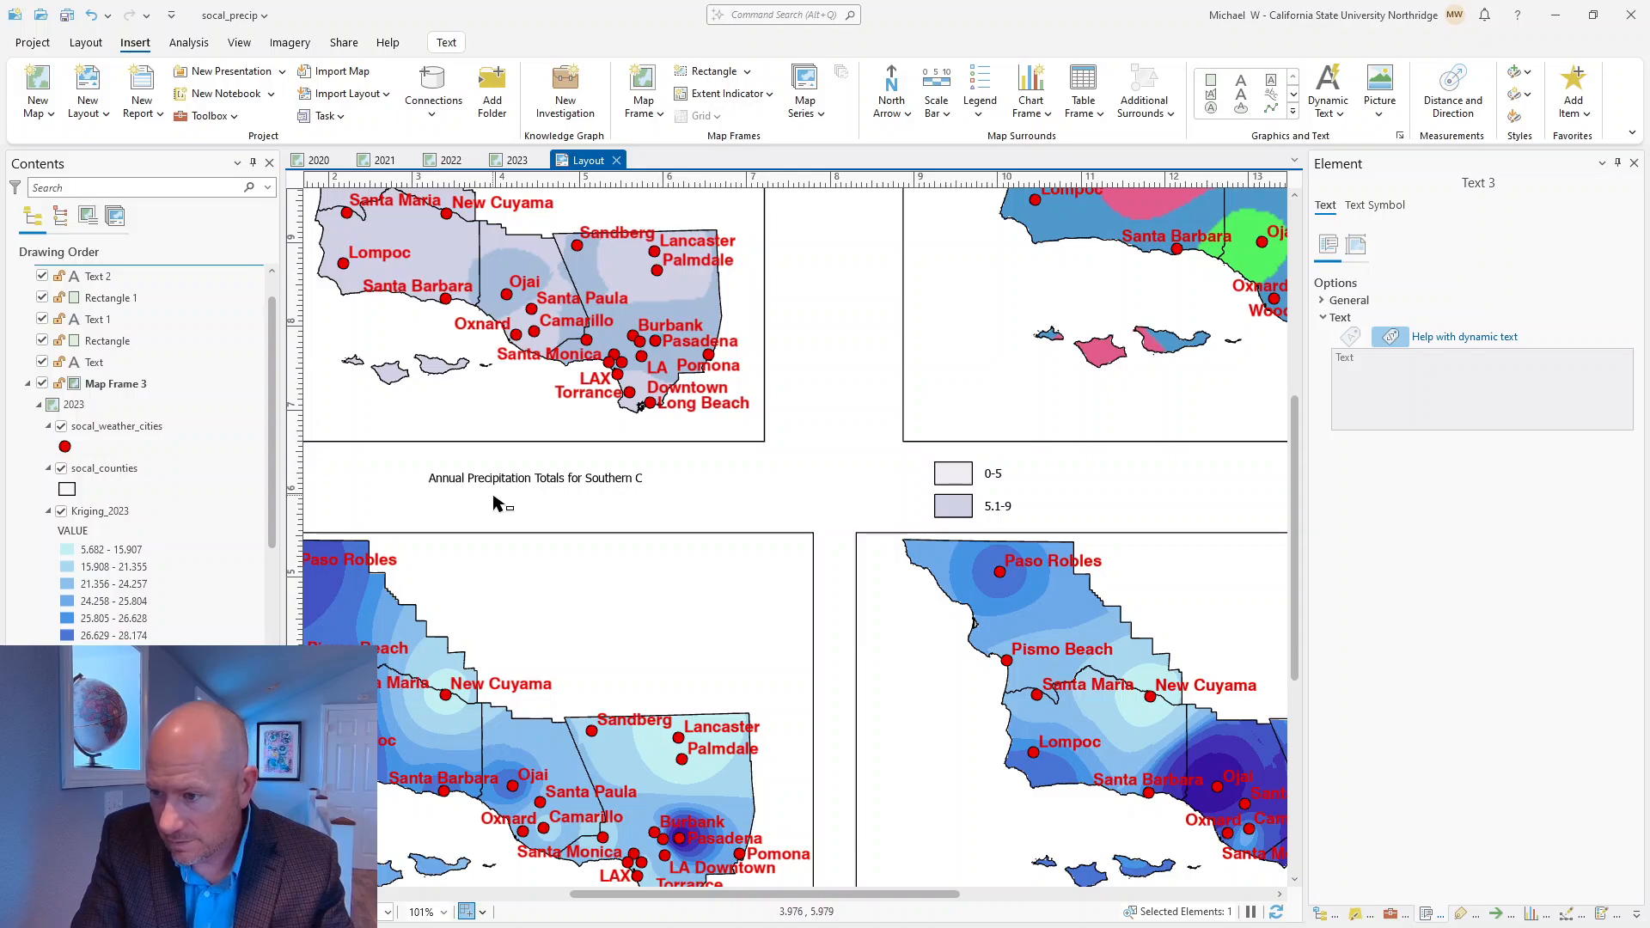
text(alifornia ()
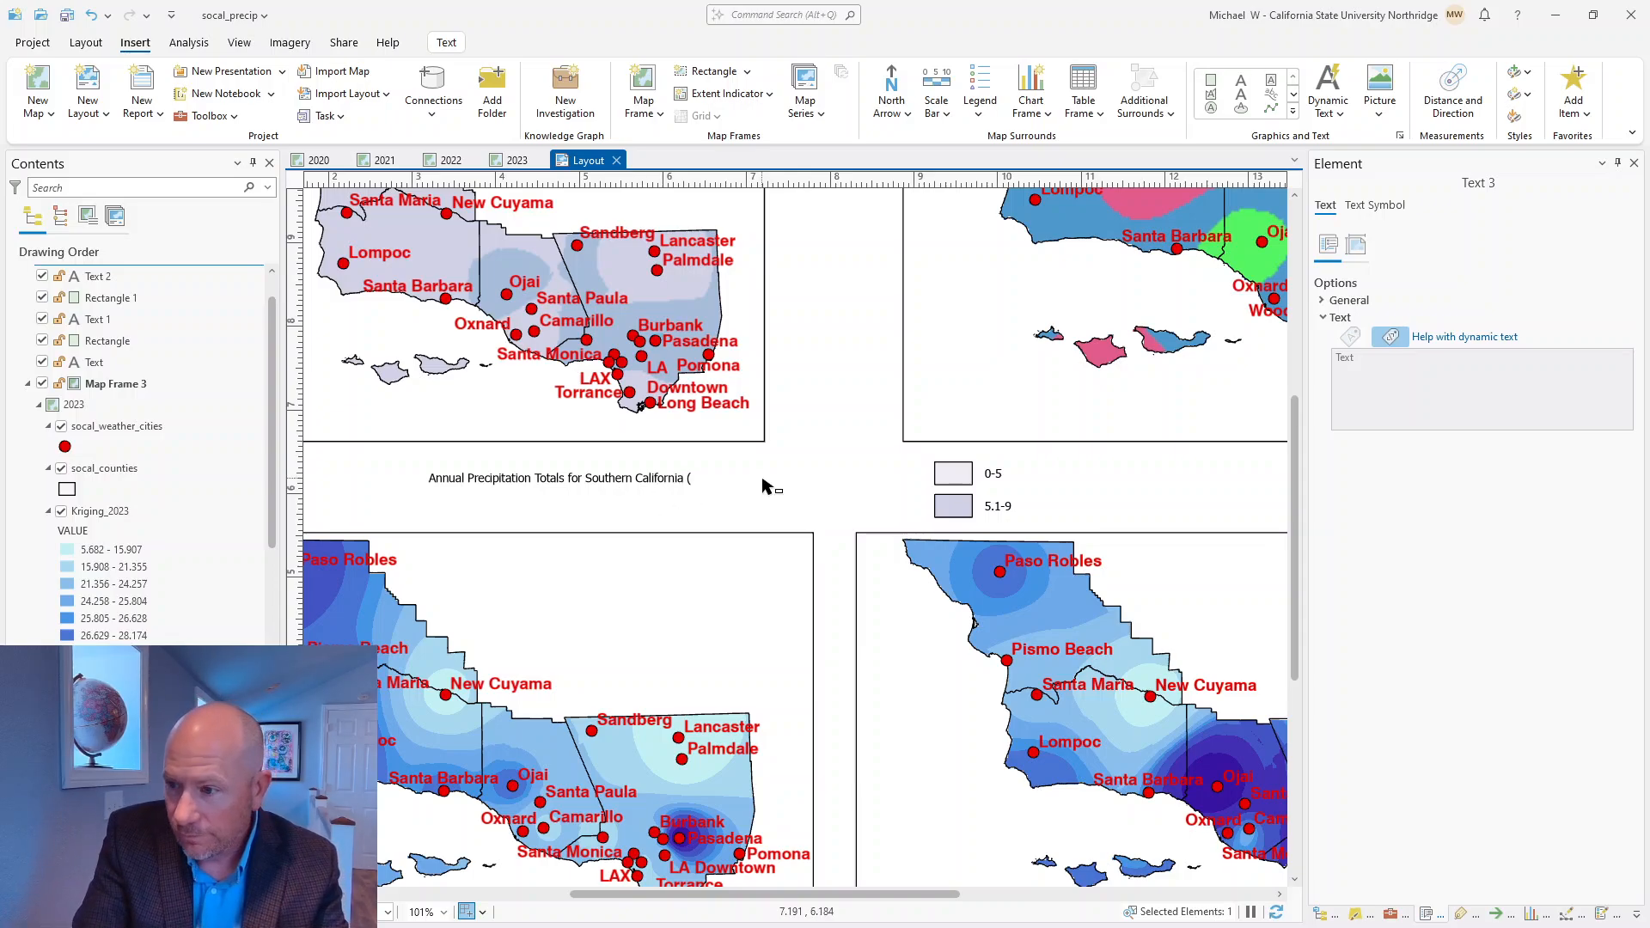
text(in inches)
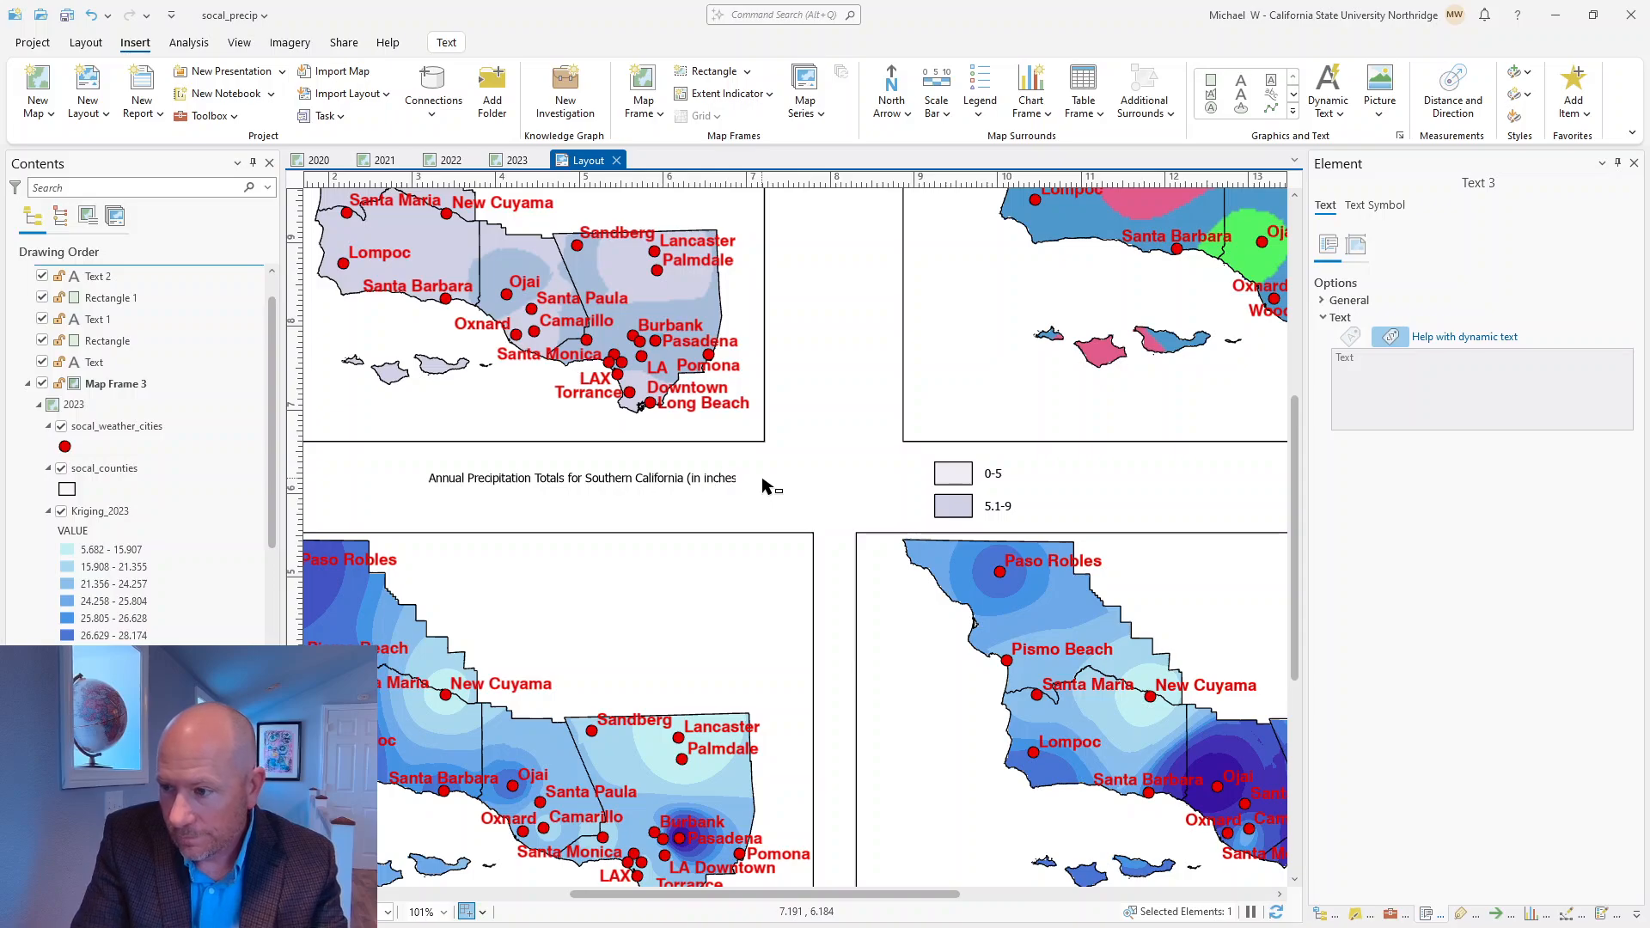
text())
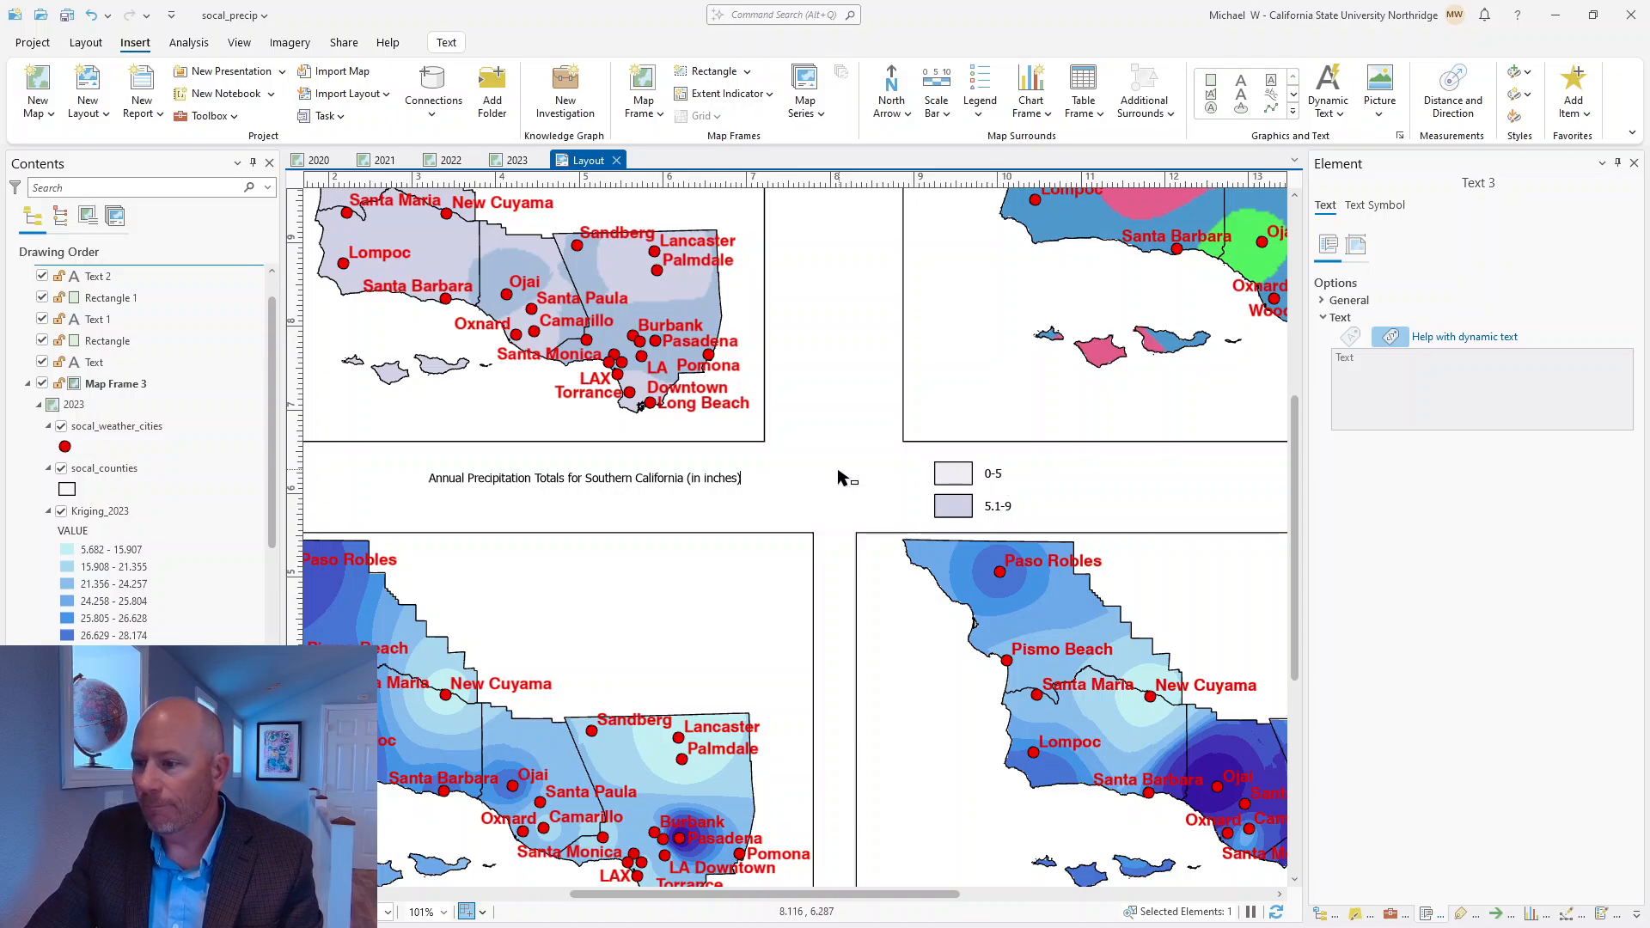
Remove "(in inches)" from the end of the title text
drag(742, 477, 685, 478)
key(Delete)
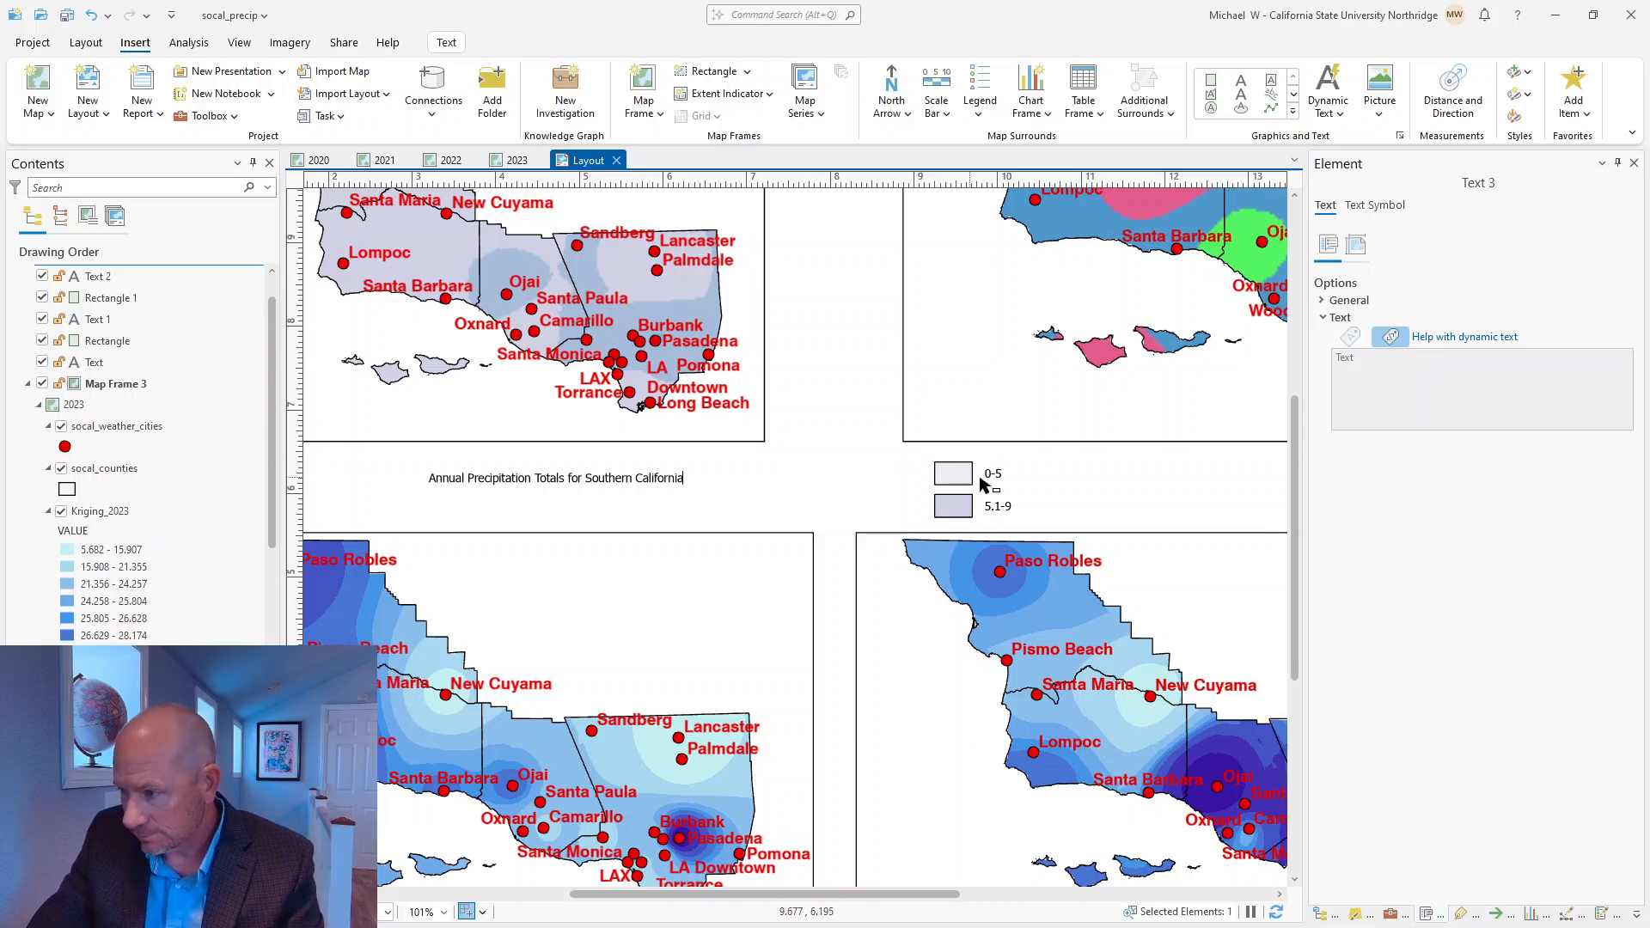
key(Escape)
Append the unit to both legend labels so they read 0-5 in and 5.1-9 in
double_click(1001, 475)
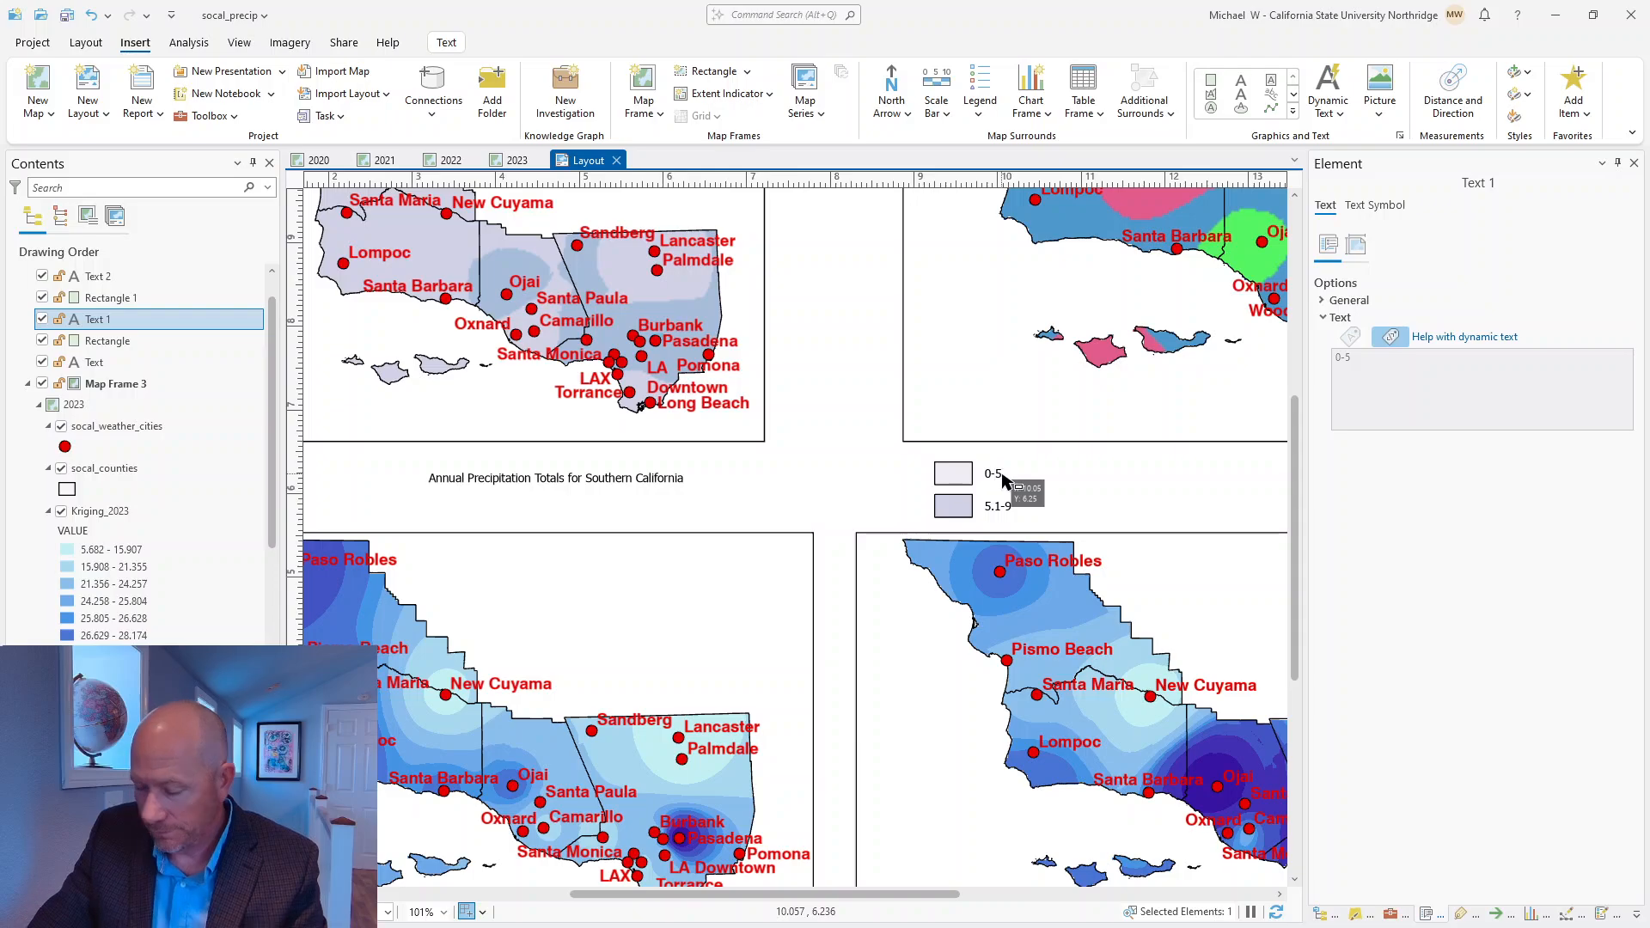
text(in)
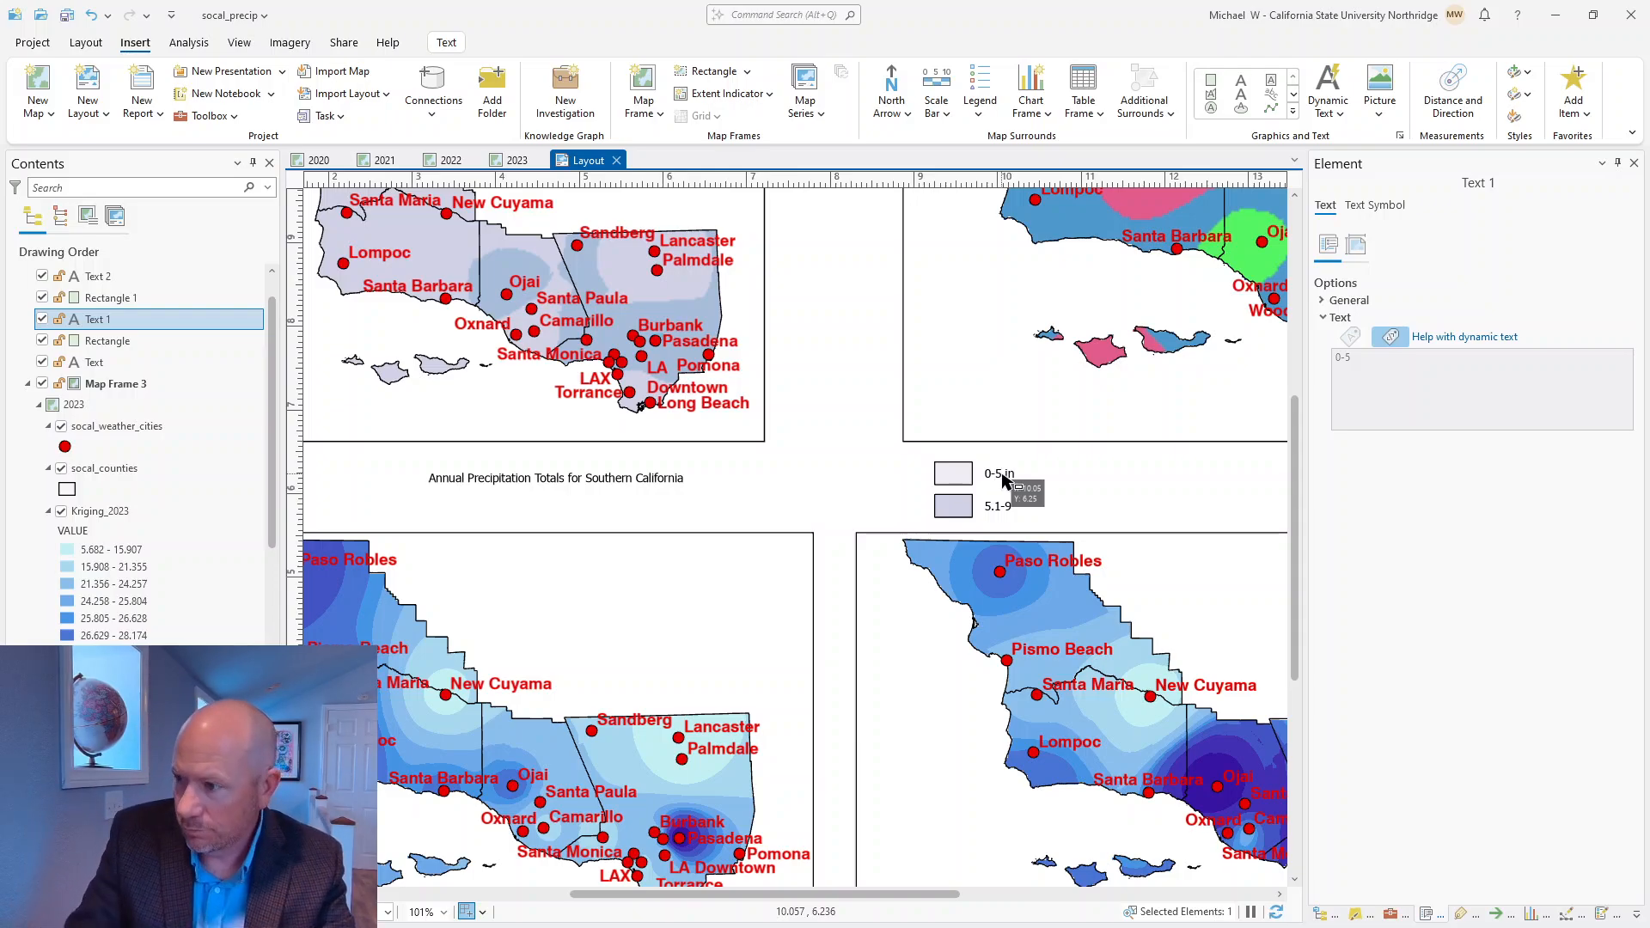
click(834, 505)
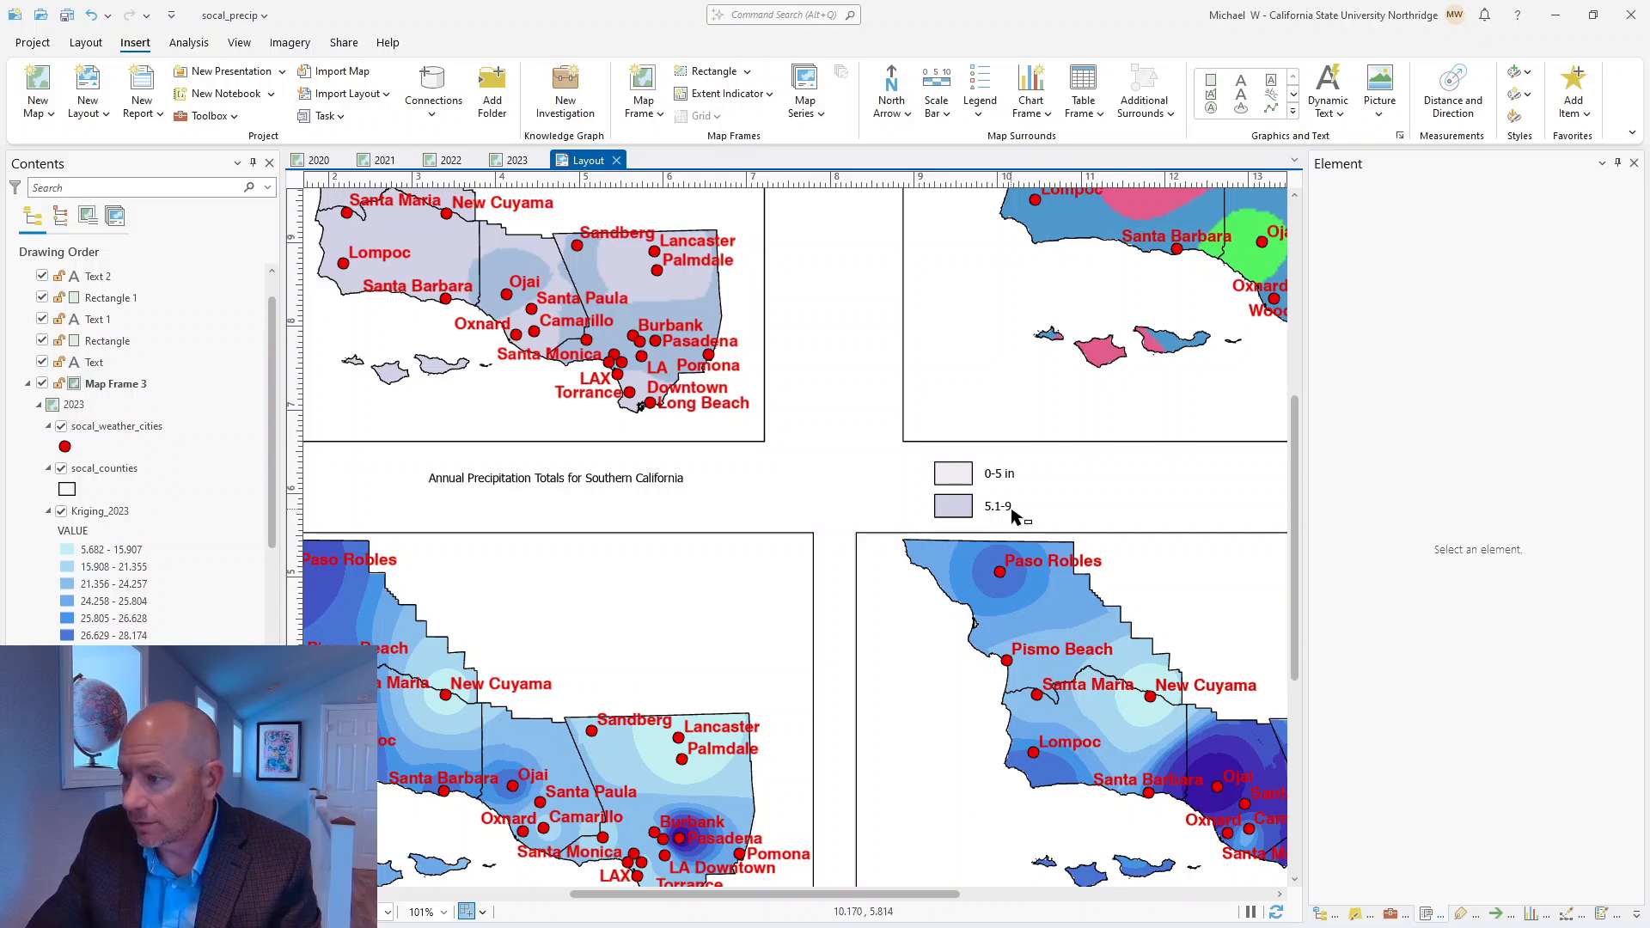
click(1005, 507)
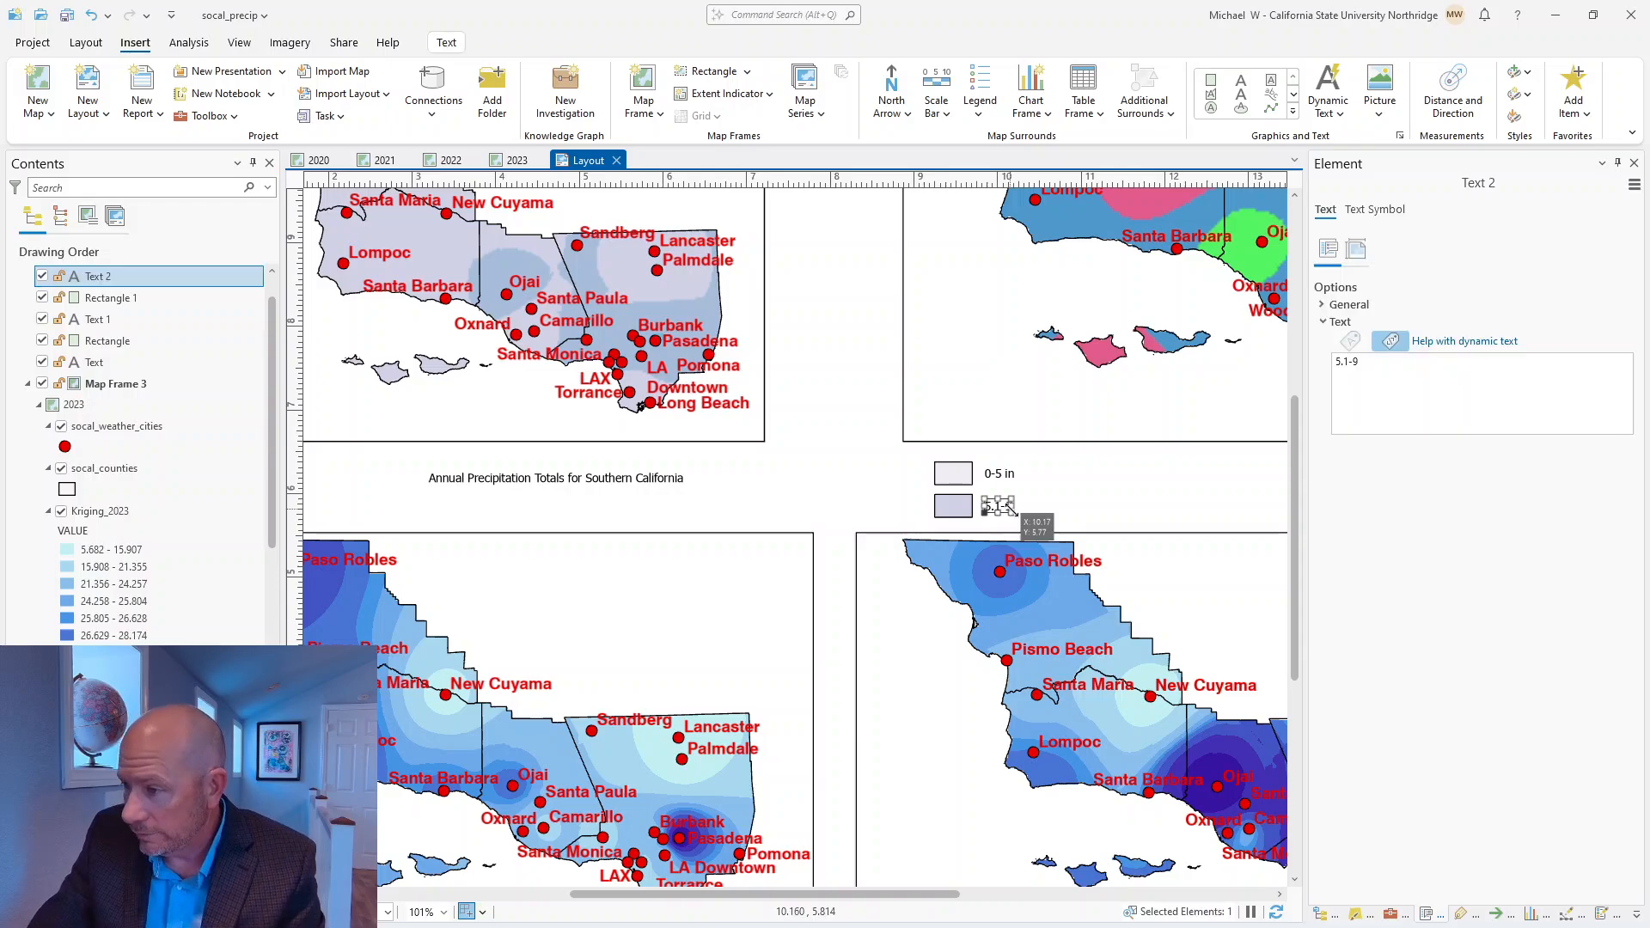
click(1392, 369)
text(in)
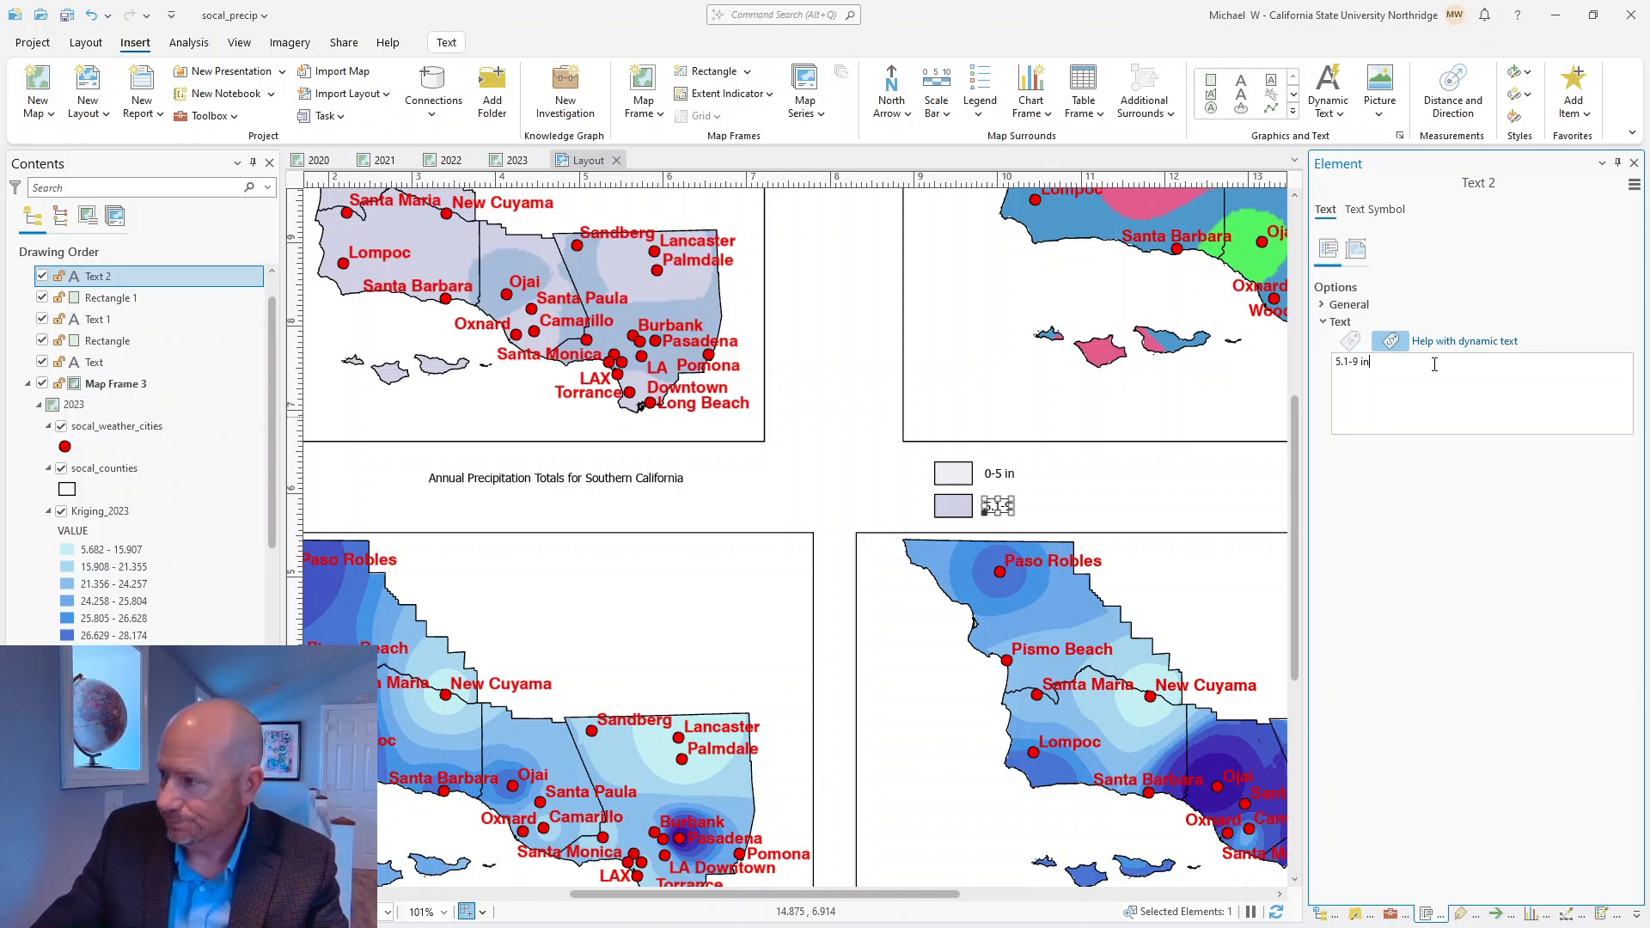
click(1160, 478)
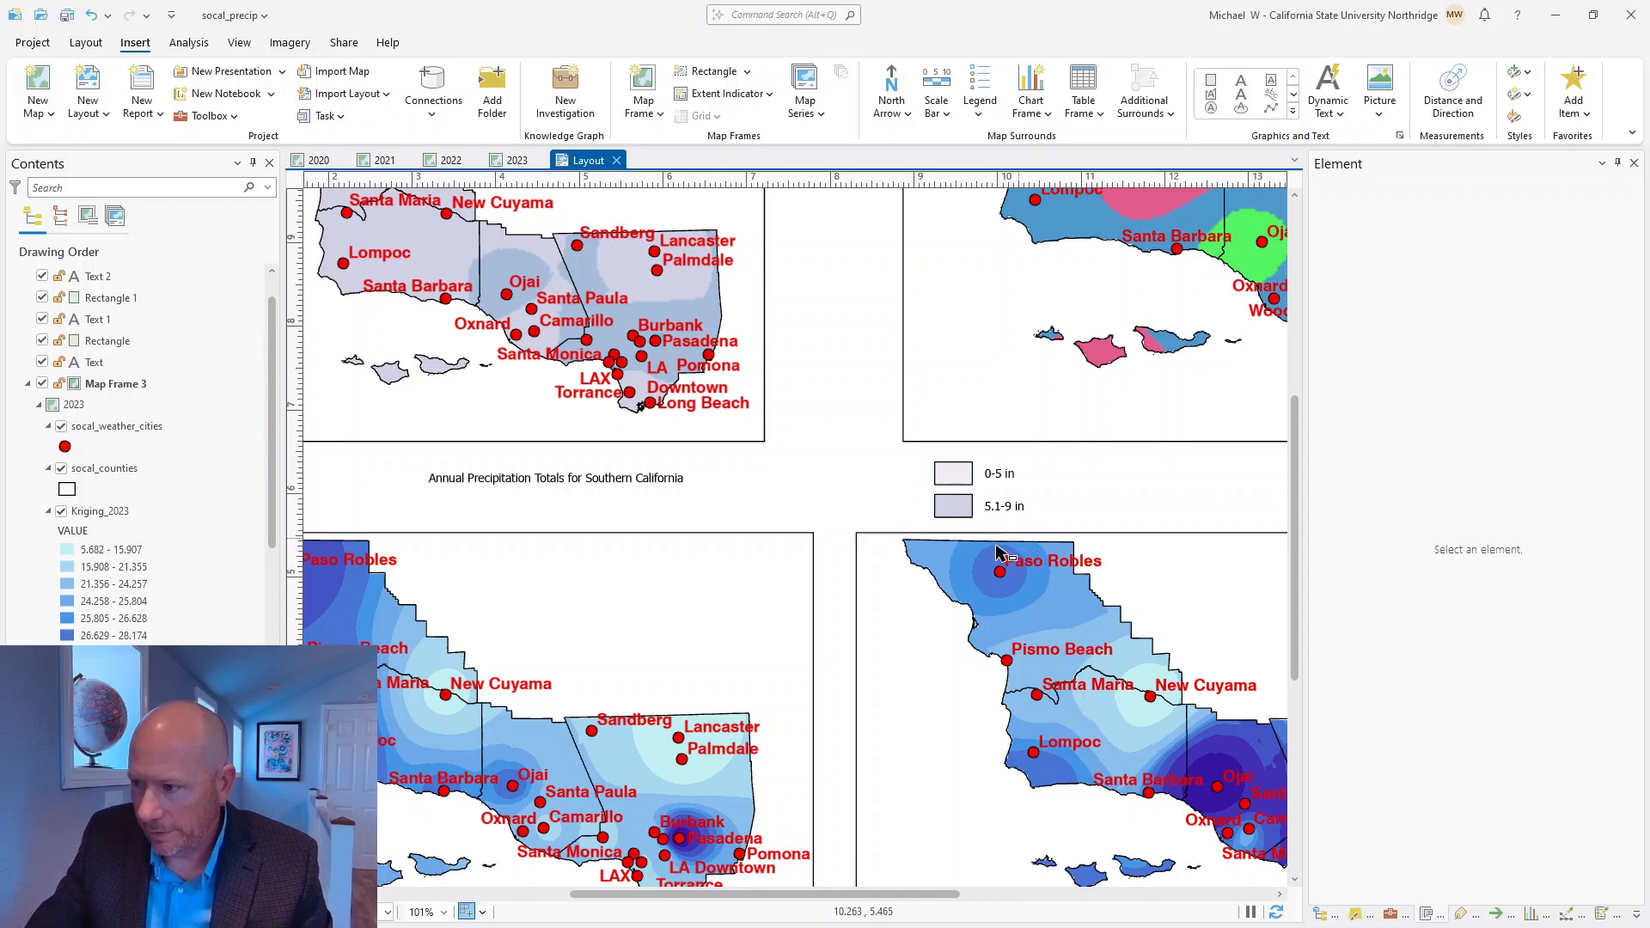
Set the title text to 26 pt and move it to the top of the page, over the 2020 map frame
click(505, 480)
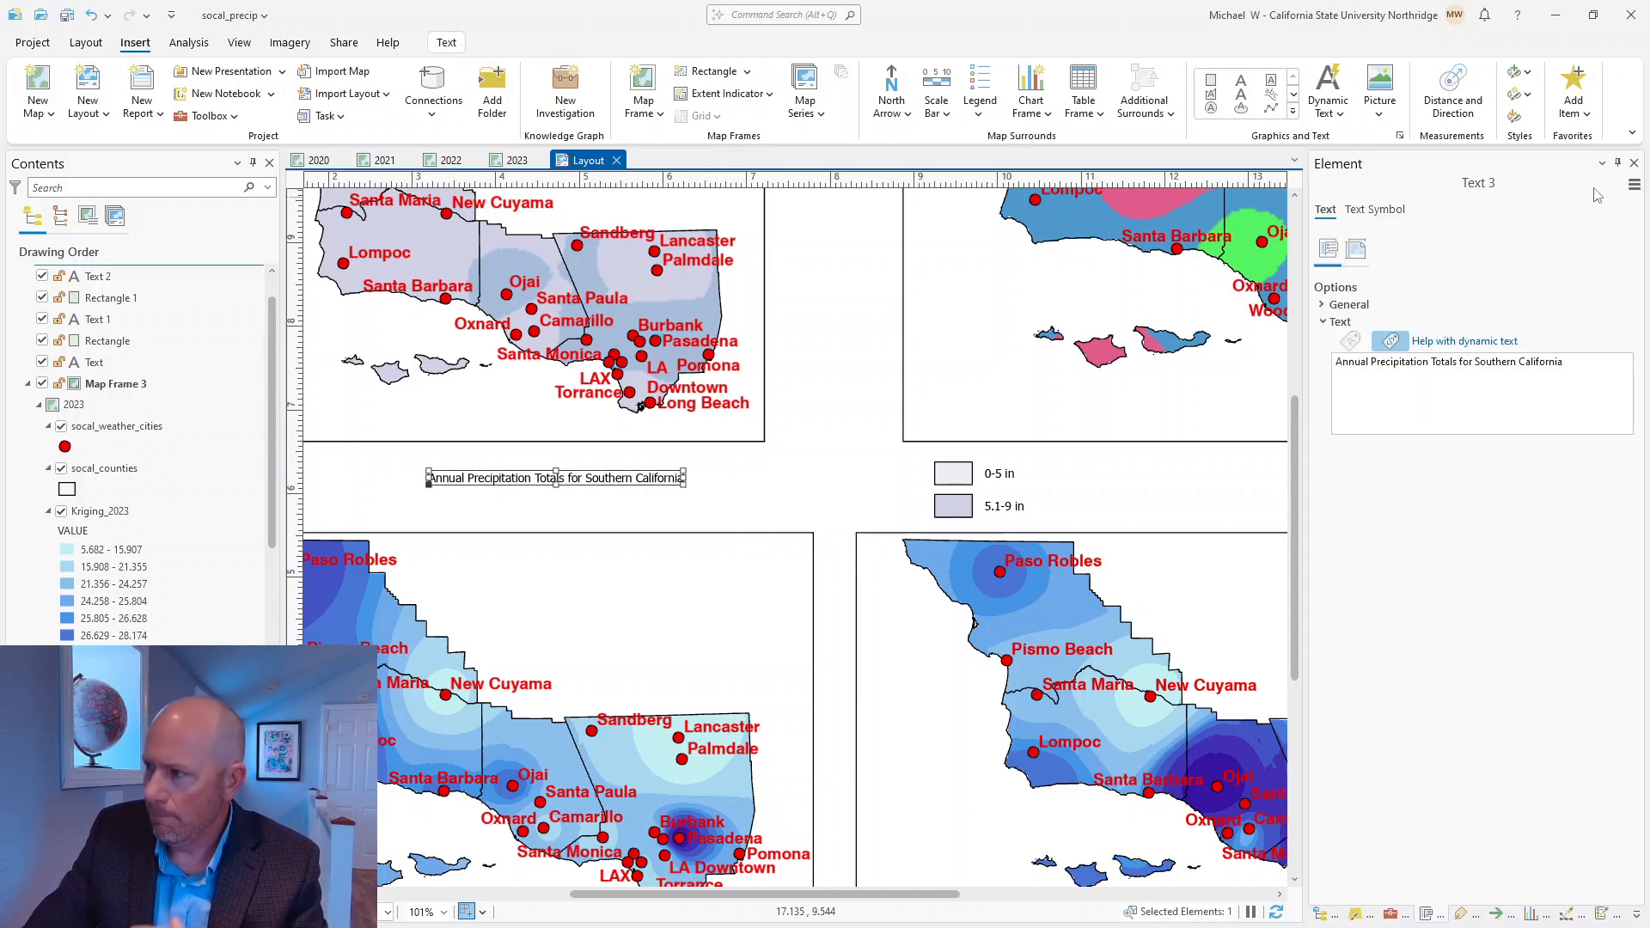
click(1375, 211)
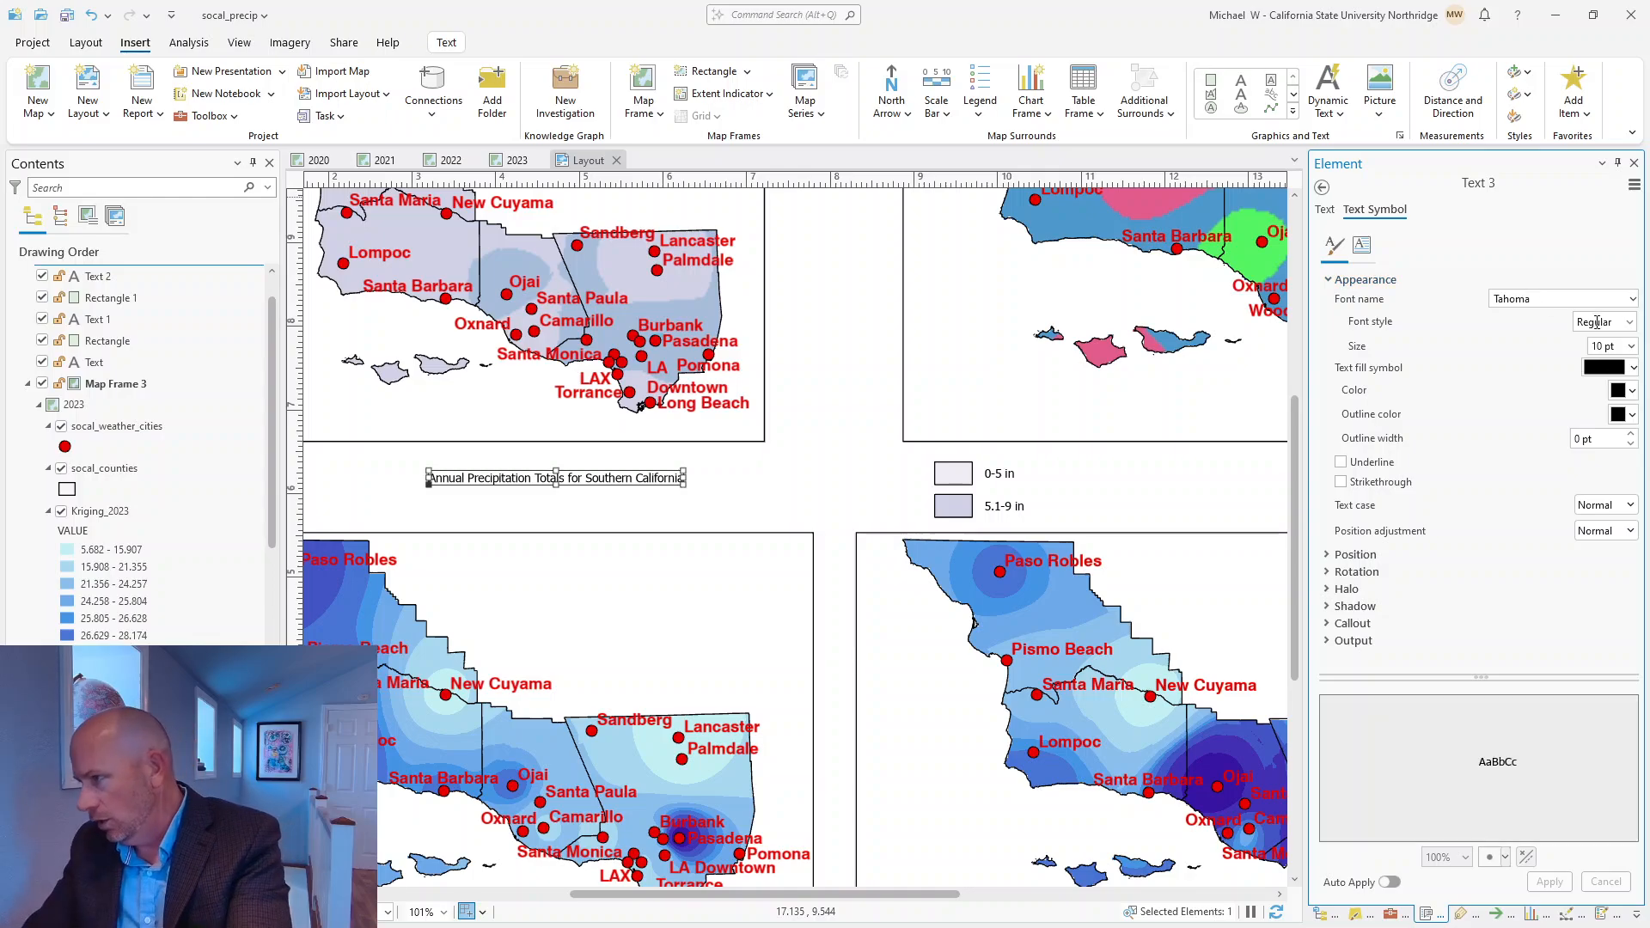
click(1630, 346)
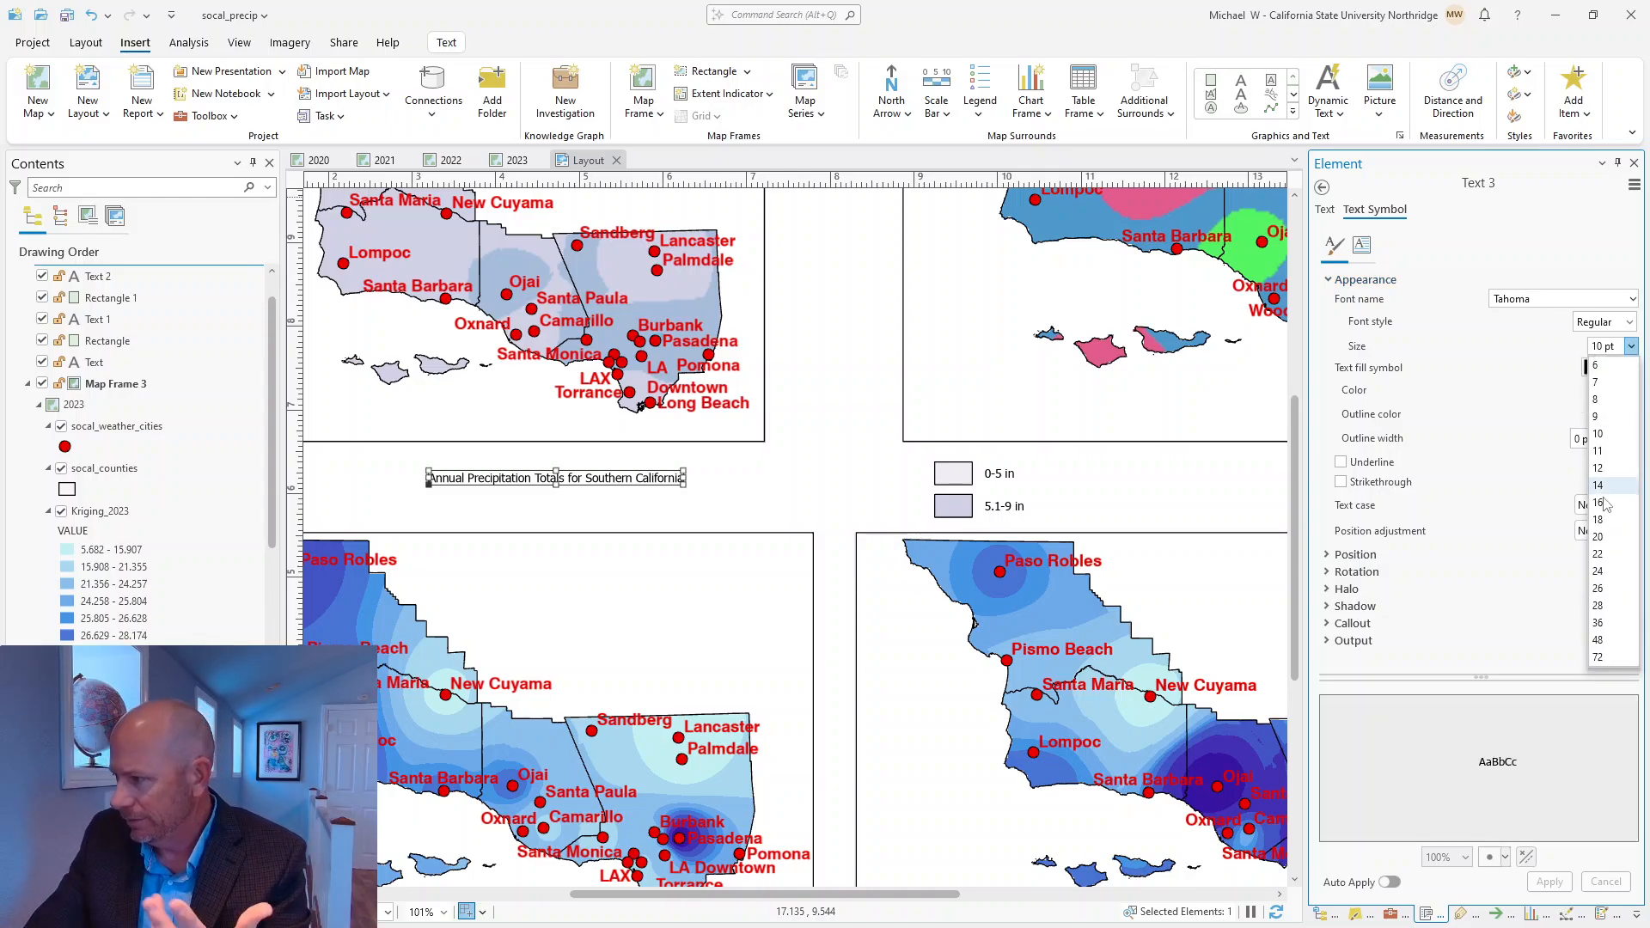
click(1597, 587)
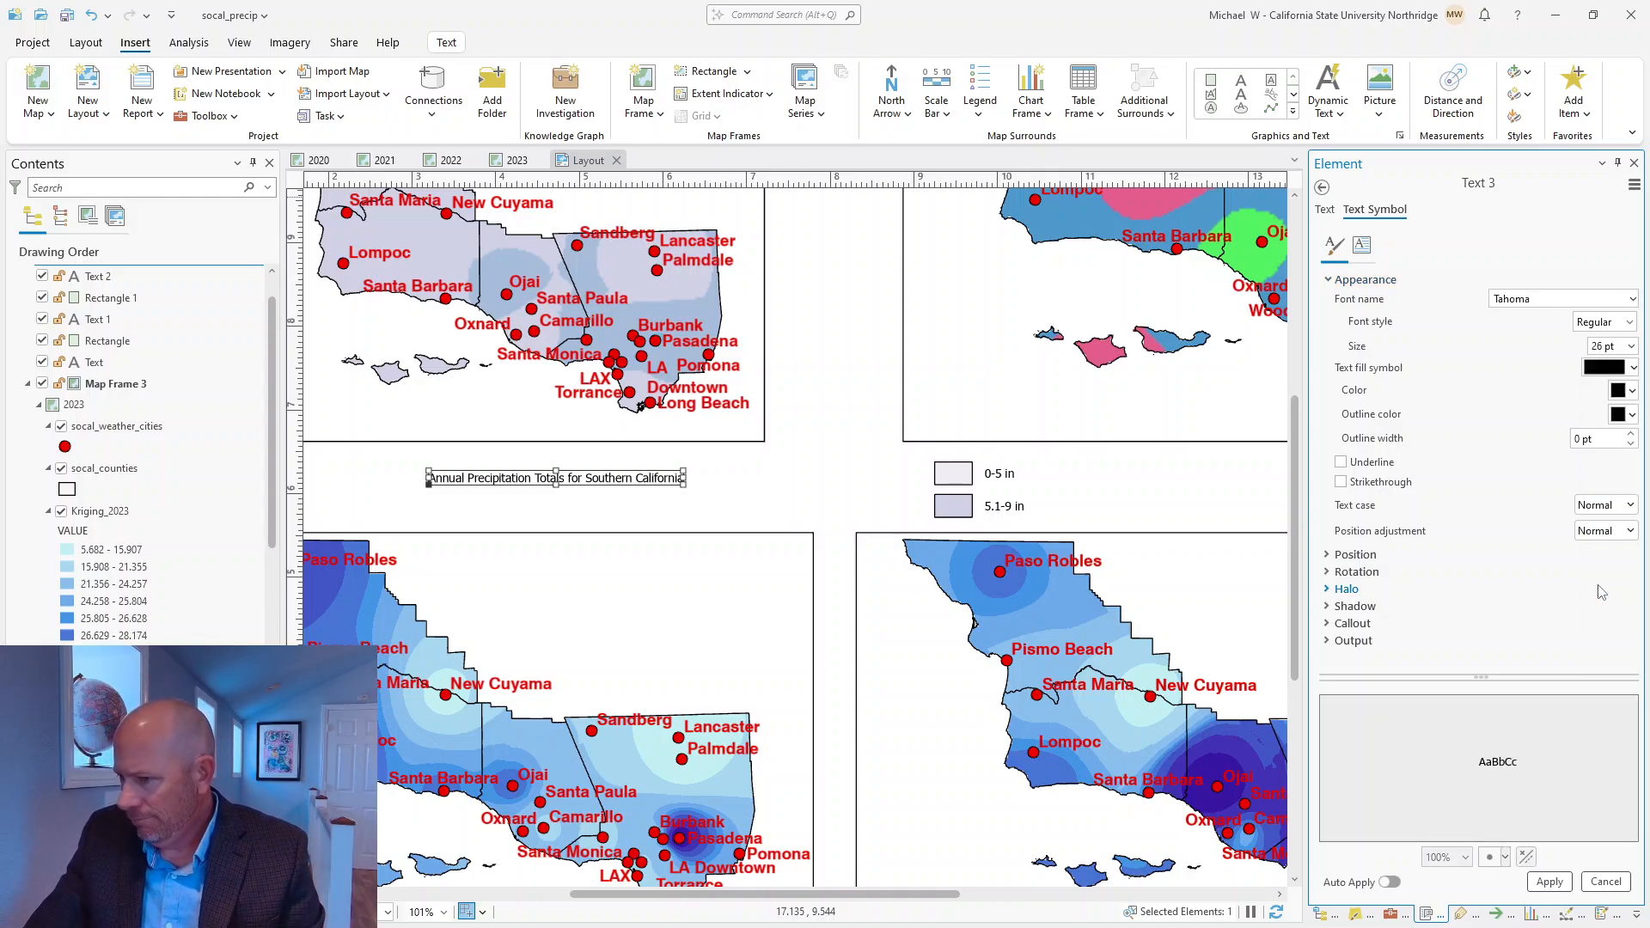
click(1549, 882)
drag(742, 479, 615, 494)
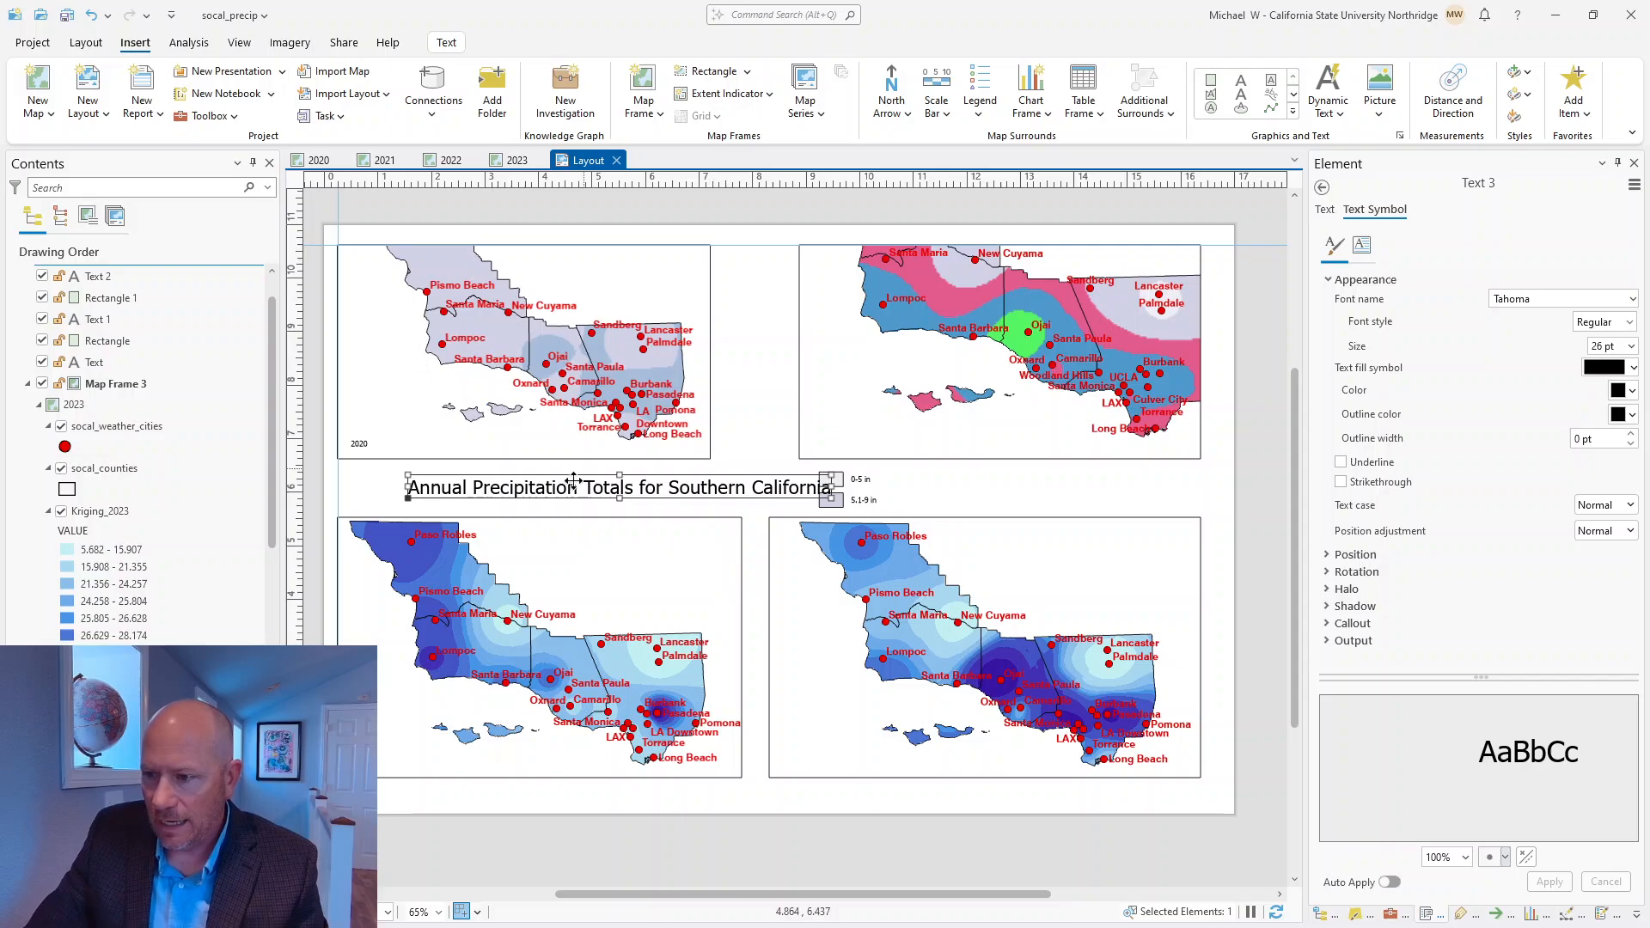
drag(580, 487, 550, 257)
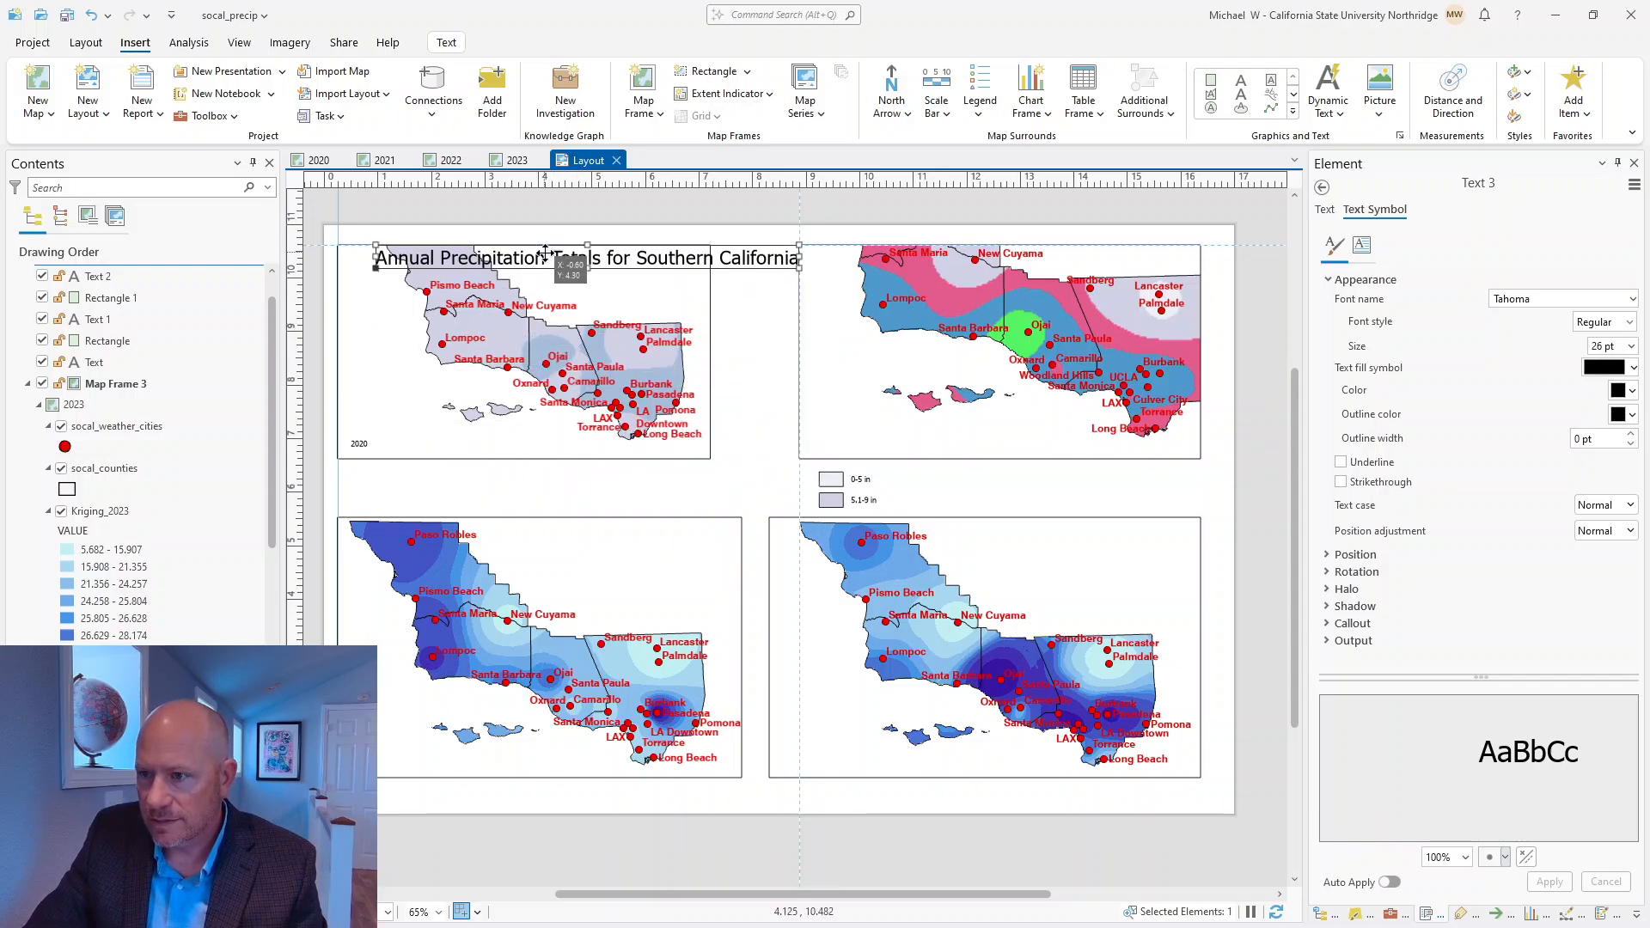
Select both legend rectangles with their labels and move them up between the two upper map frames, just below the title
click(861, 501)
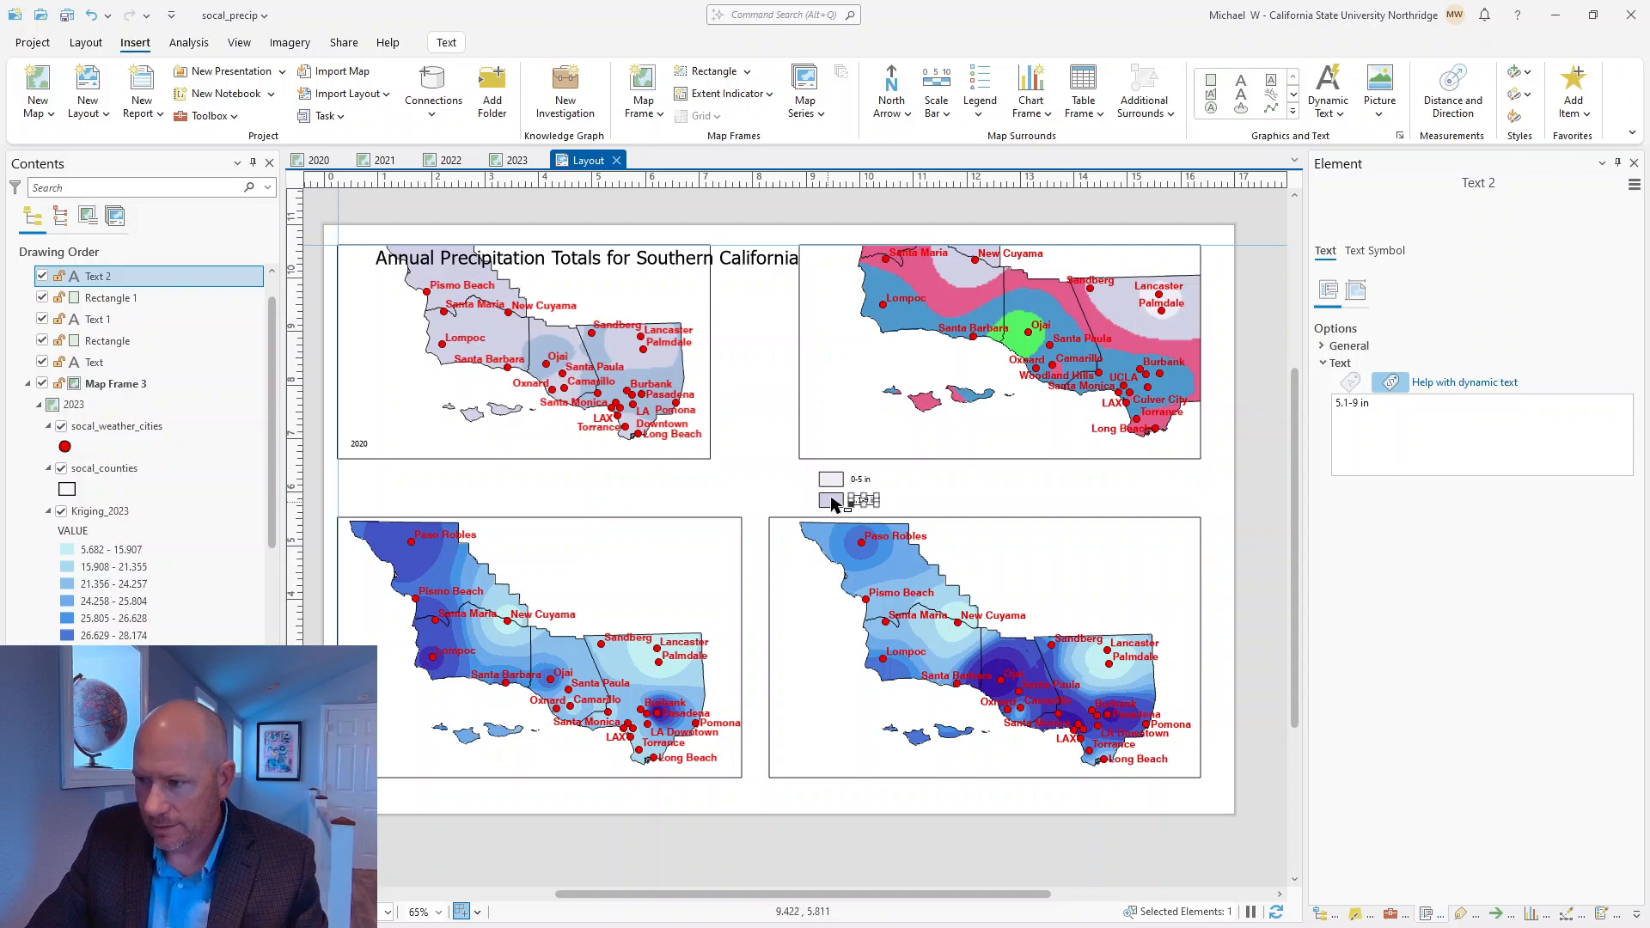
shift+click(830, 499)
shift+click(830, 479)
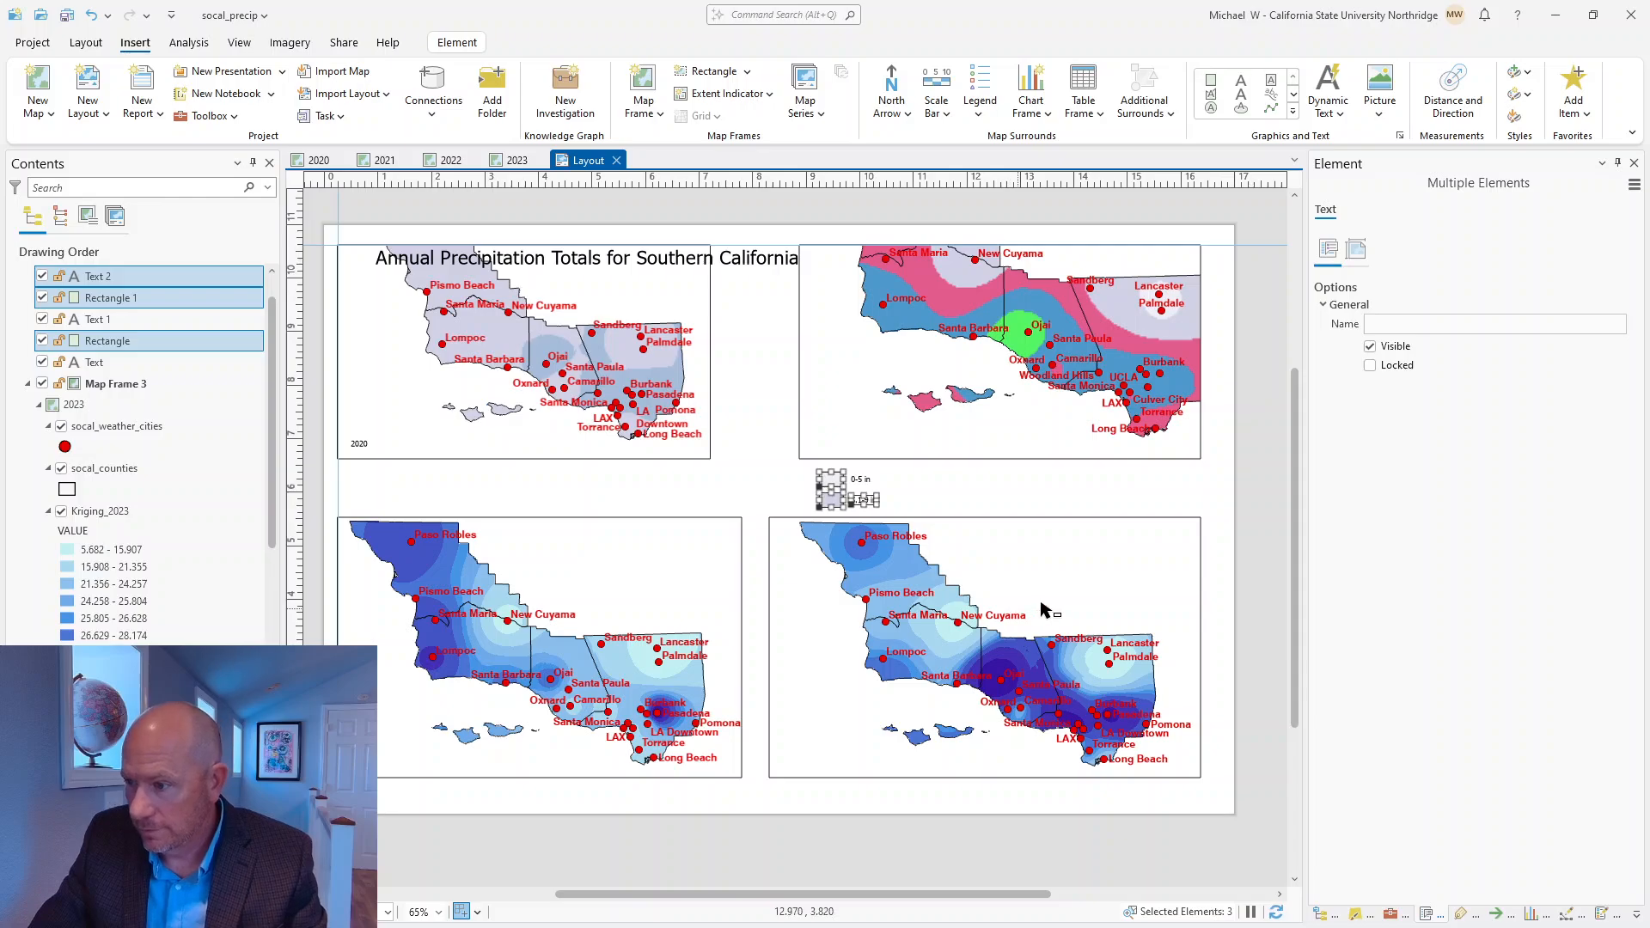
click(791, 480)
drag(790, 480, 904, 528)
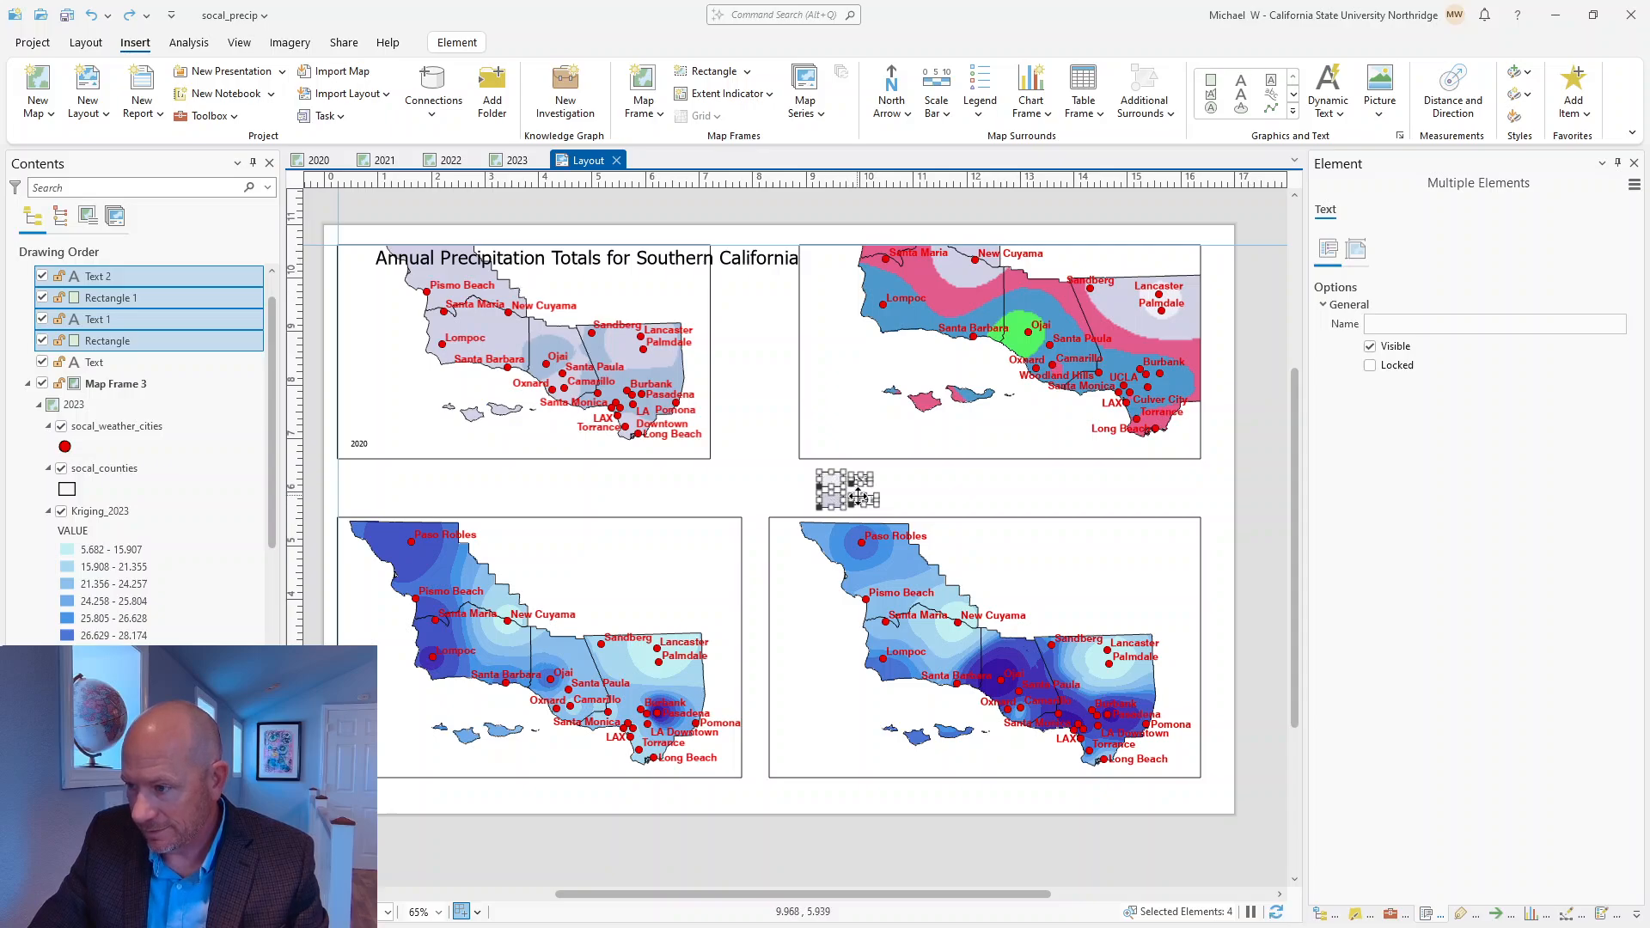
drag(858, 492, 754, 280)
Move the 2020 and 2021 map frames down below the title, aligning the 2021 frame's left edge with the frame beneath it
click(548, 393)
drag(549, 393, 549, 440)
click(969, 298)
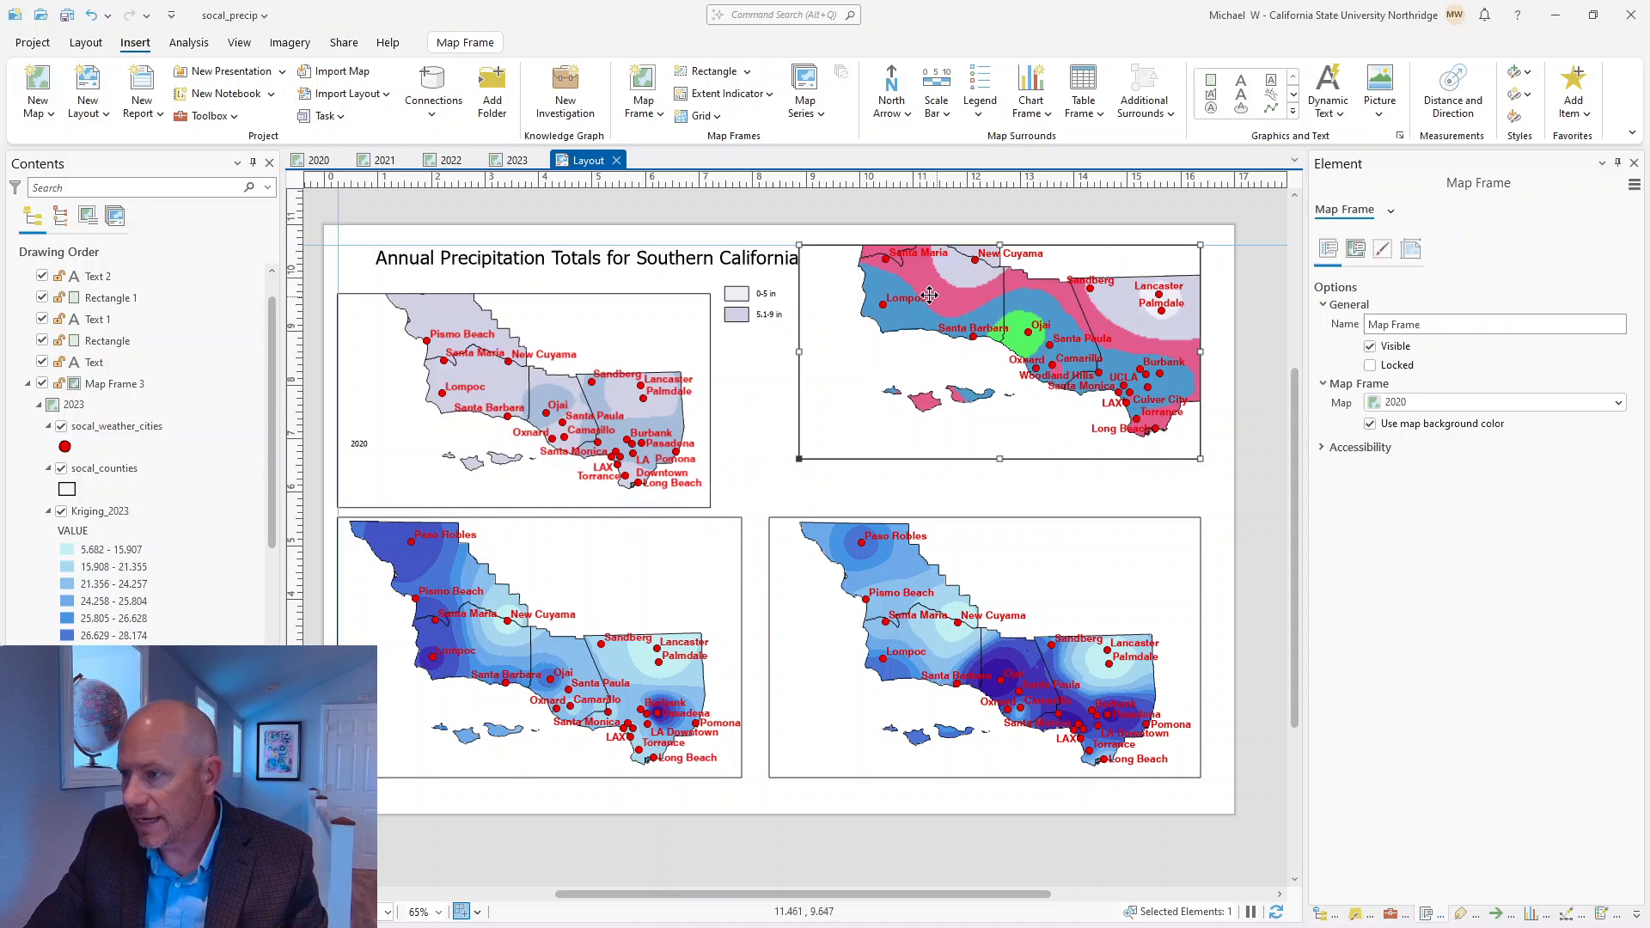
drag(916, 293, 887, 337)
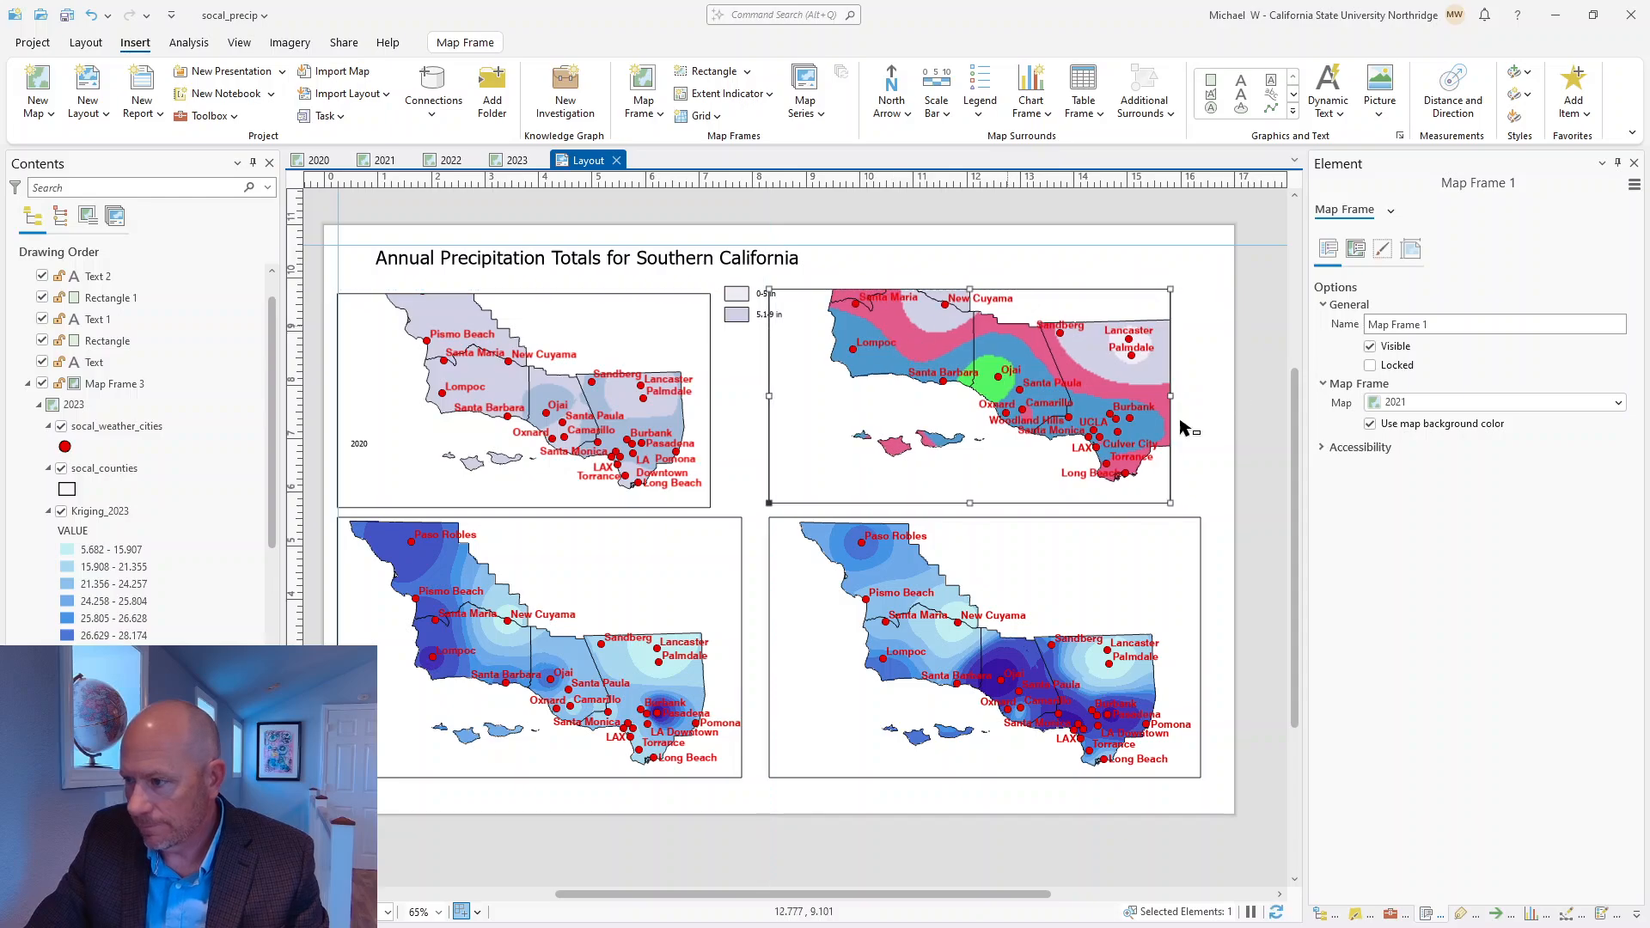
Resize the 2021 and 2020 map frames to match the widths of the frames below and raise their upper edges to the same height
drag(1175, 501, 1201, 508)
drag(1214, 270, 1214, 268)
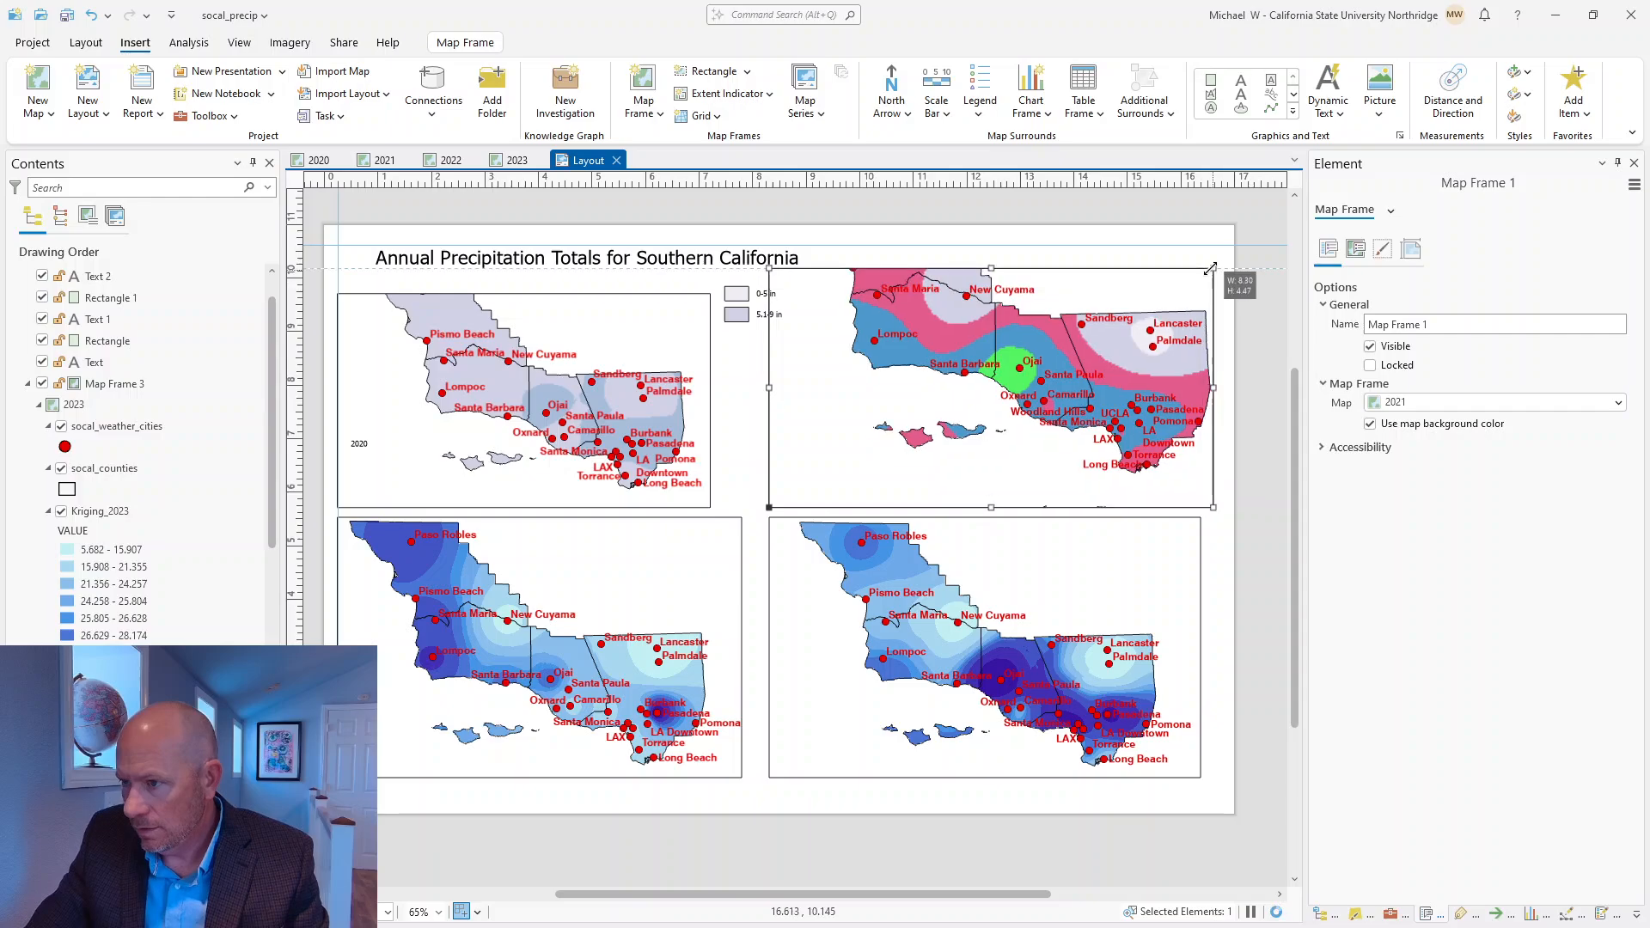
click(574, 441)
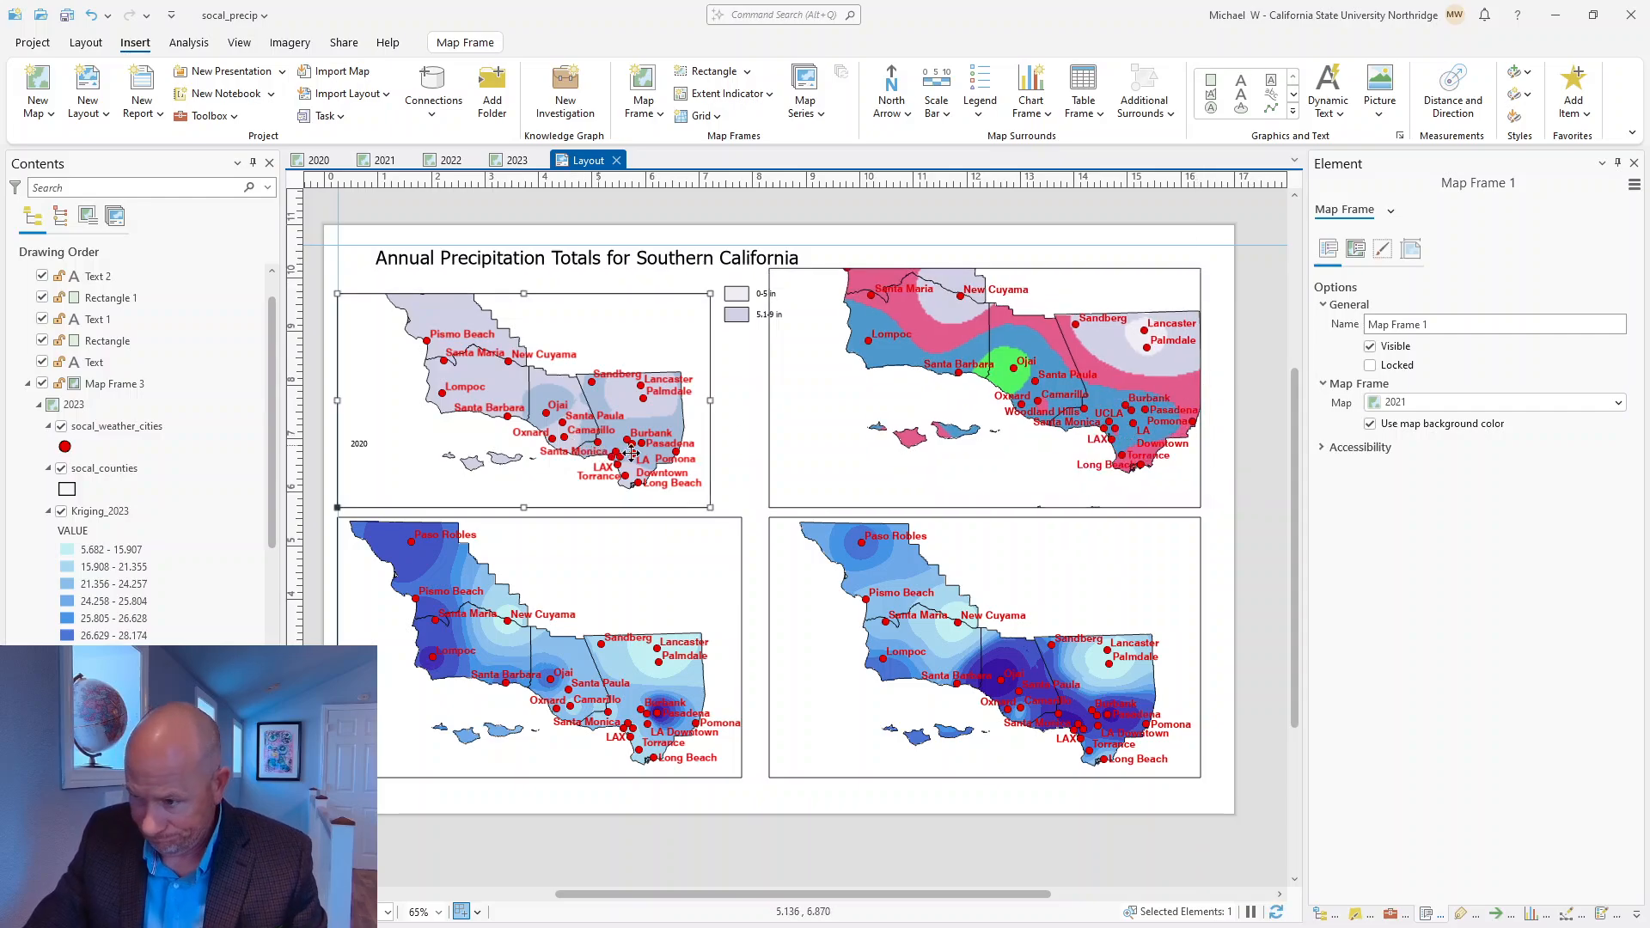
drag(712, 506, 741, 507)
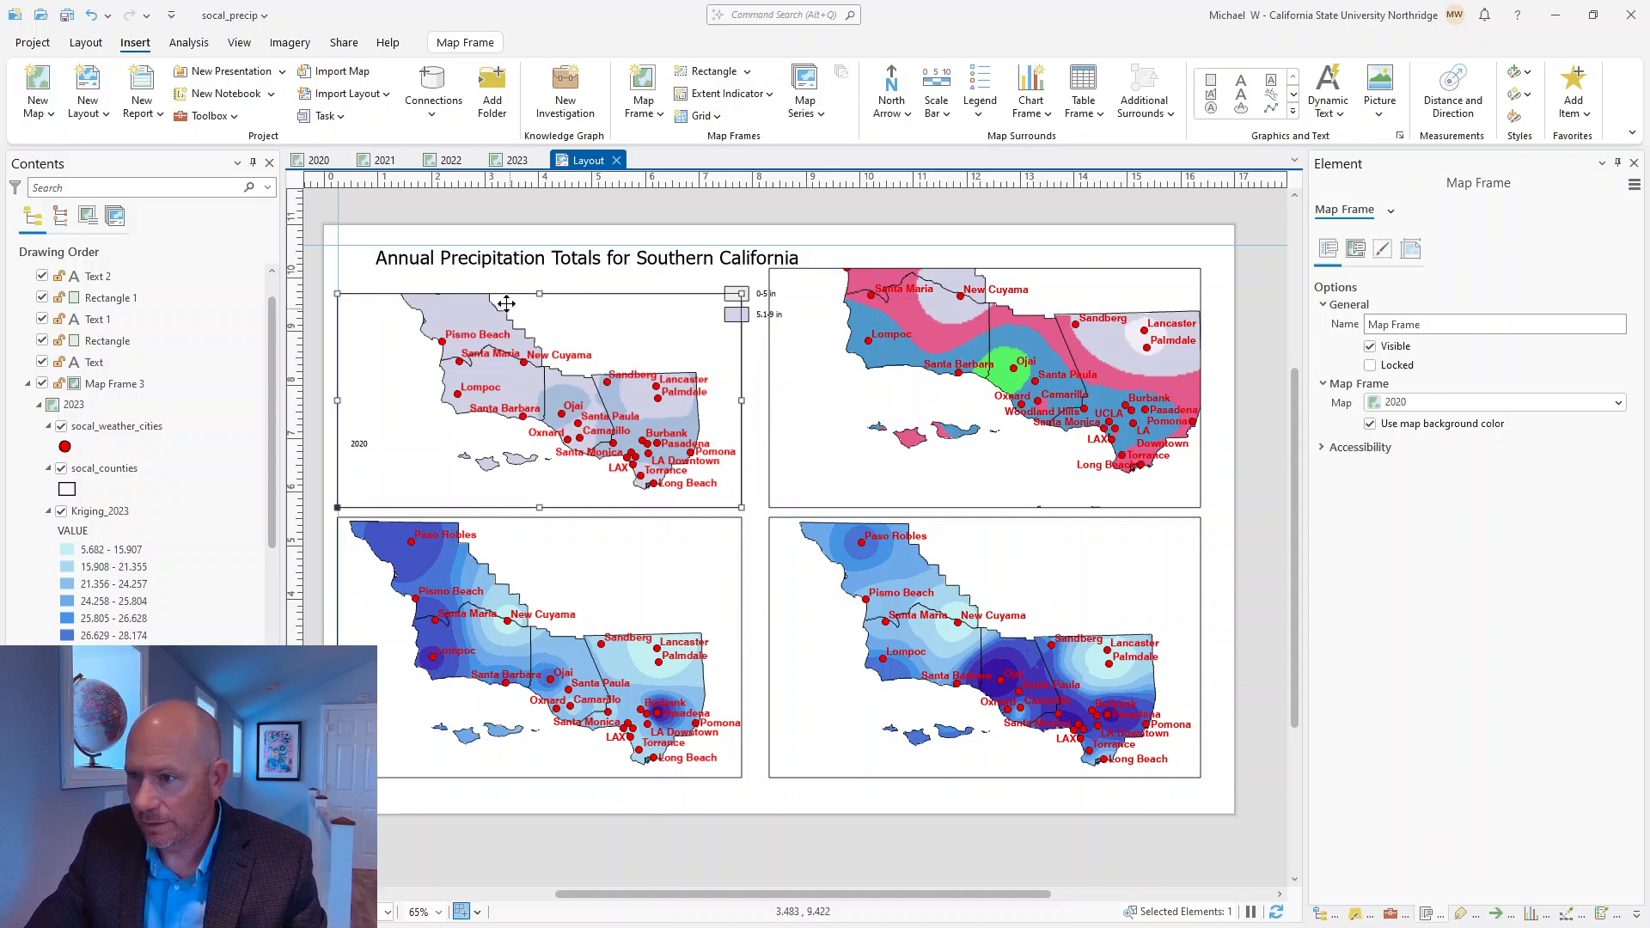
drag(539, 293, 541, 268)
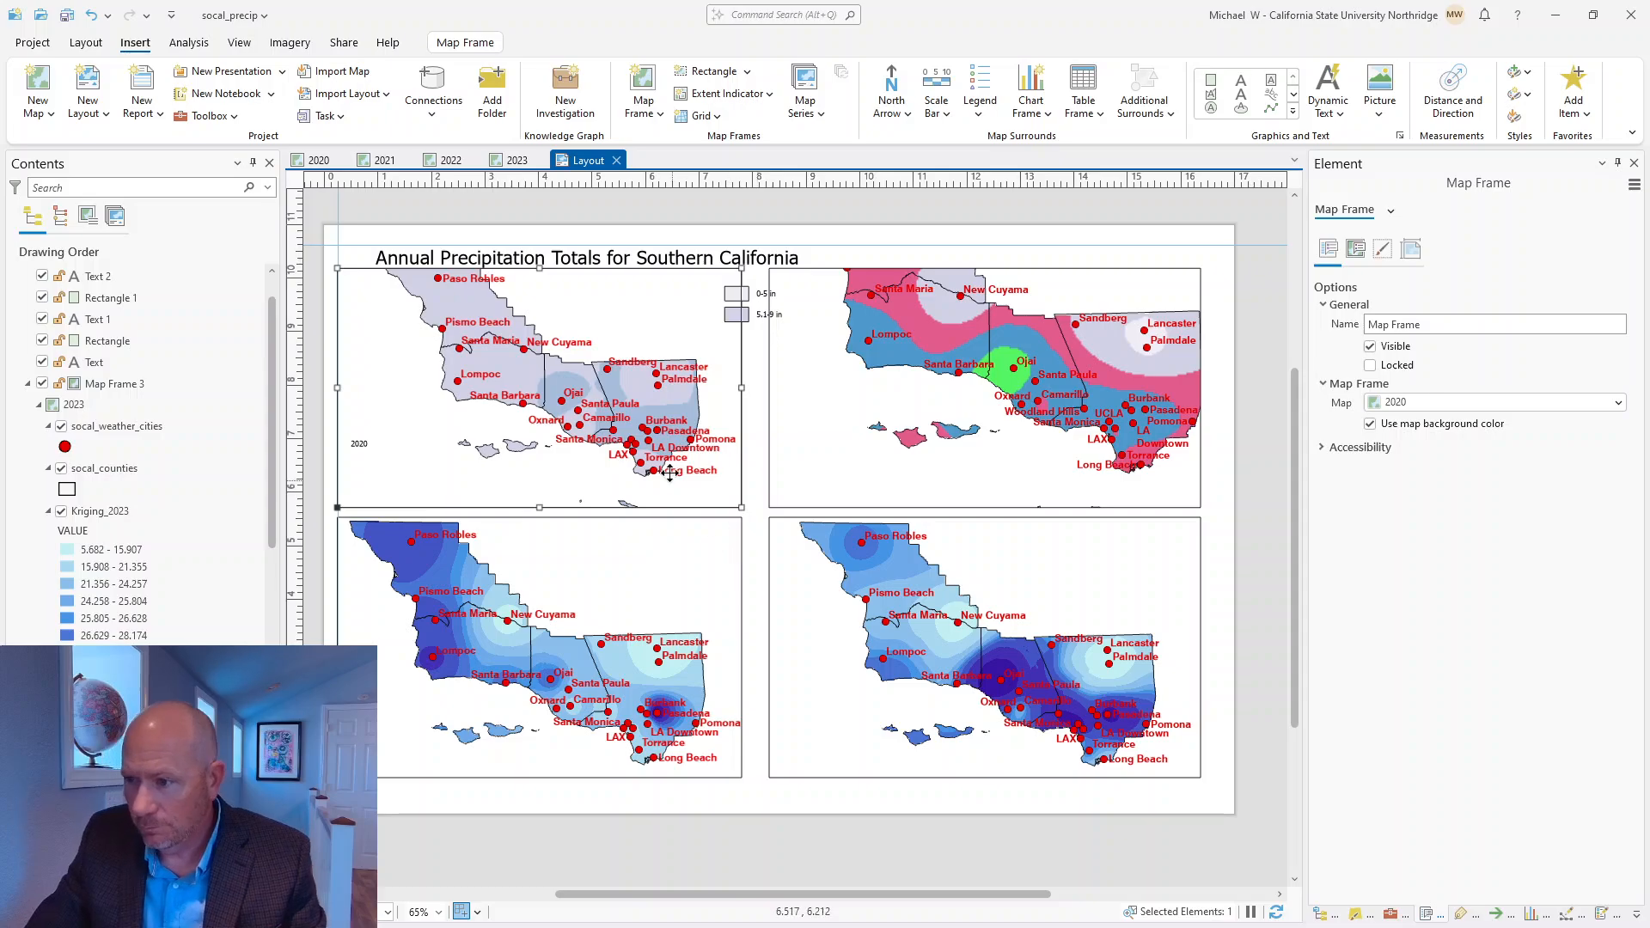
Select all four map frames and move them down together to leave more room beneath the title
shift+click(894, 468)
shift+click(731, 595)
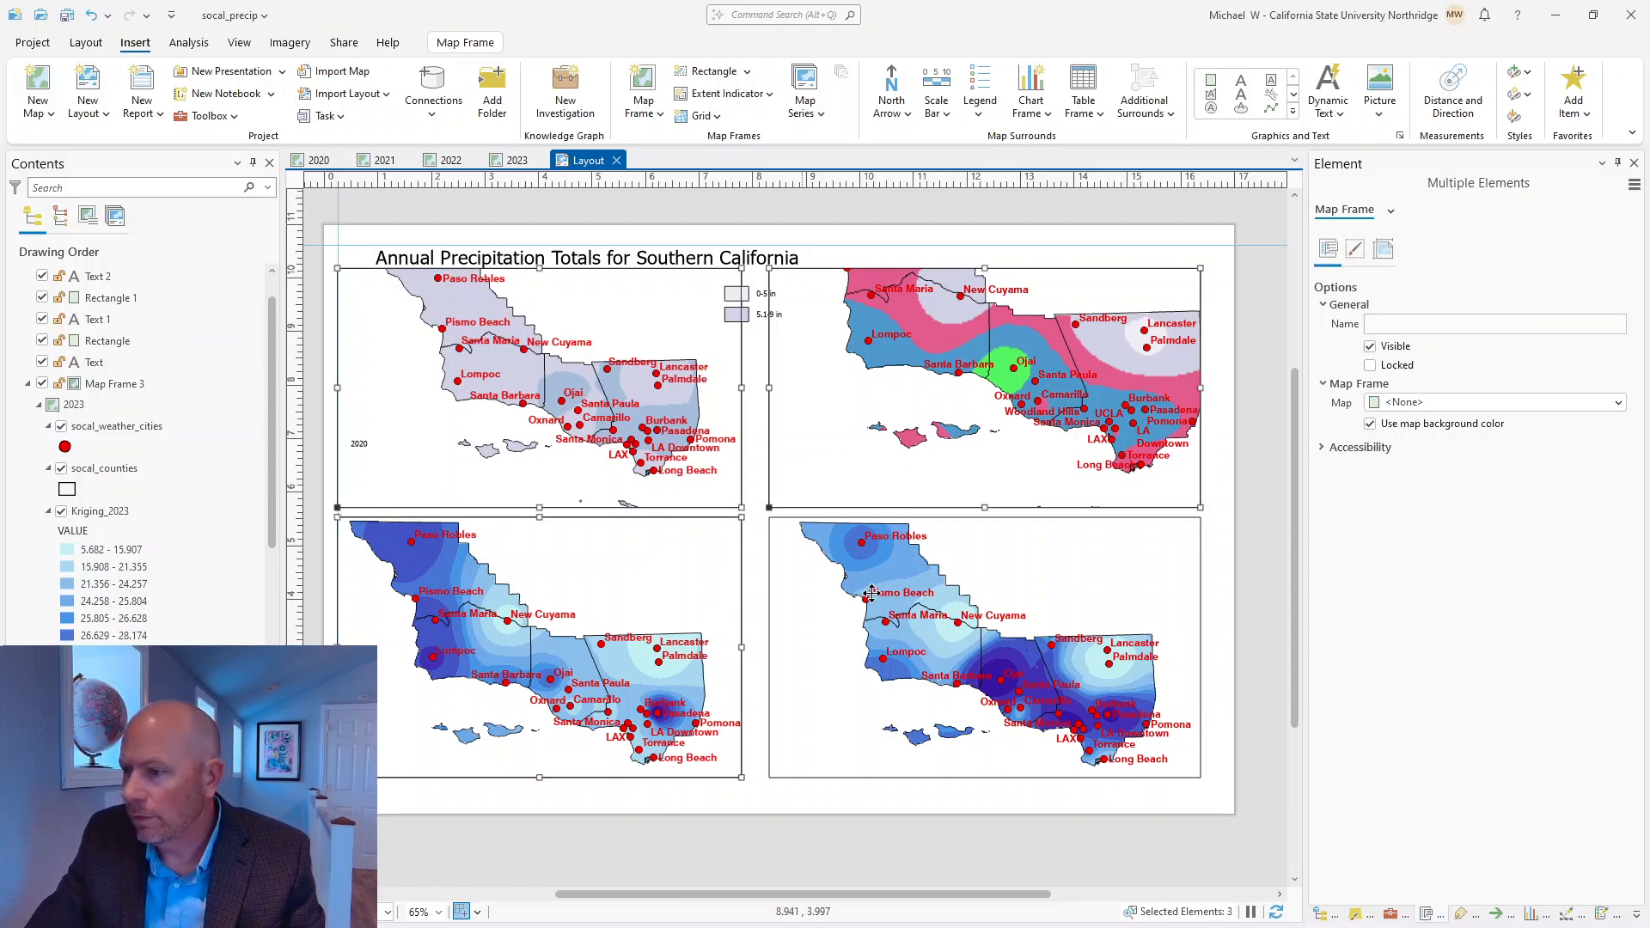
shift+click(790, 550)
drag(830, 453, 835, 491)
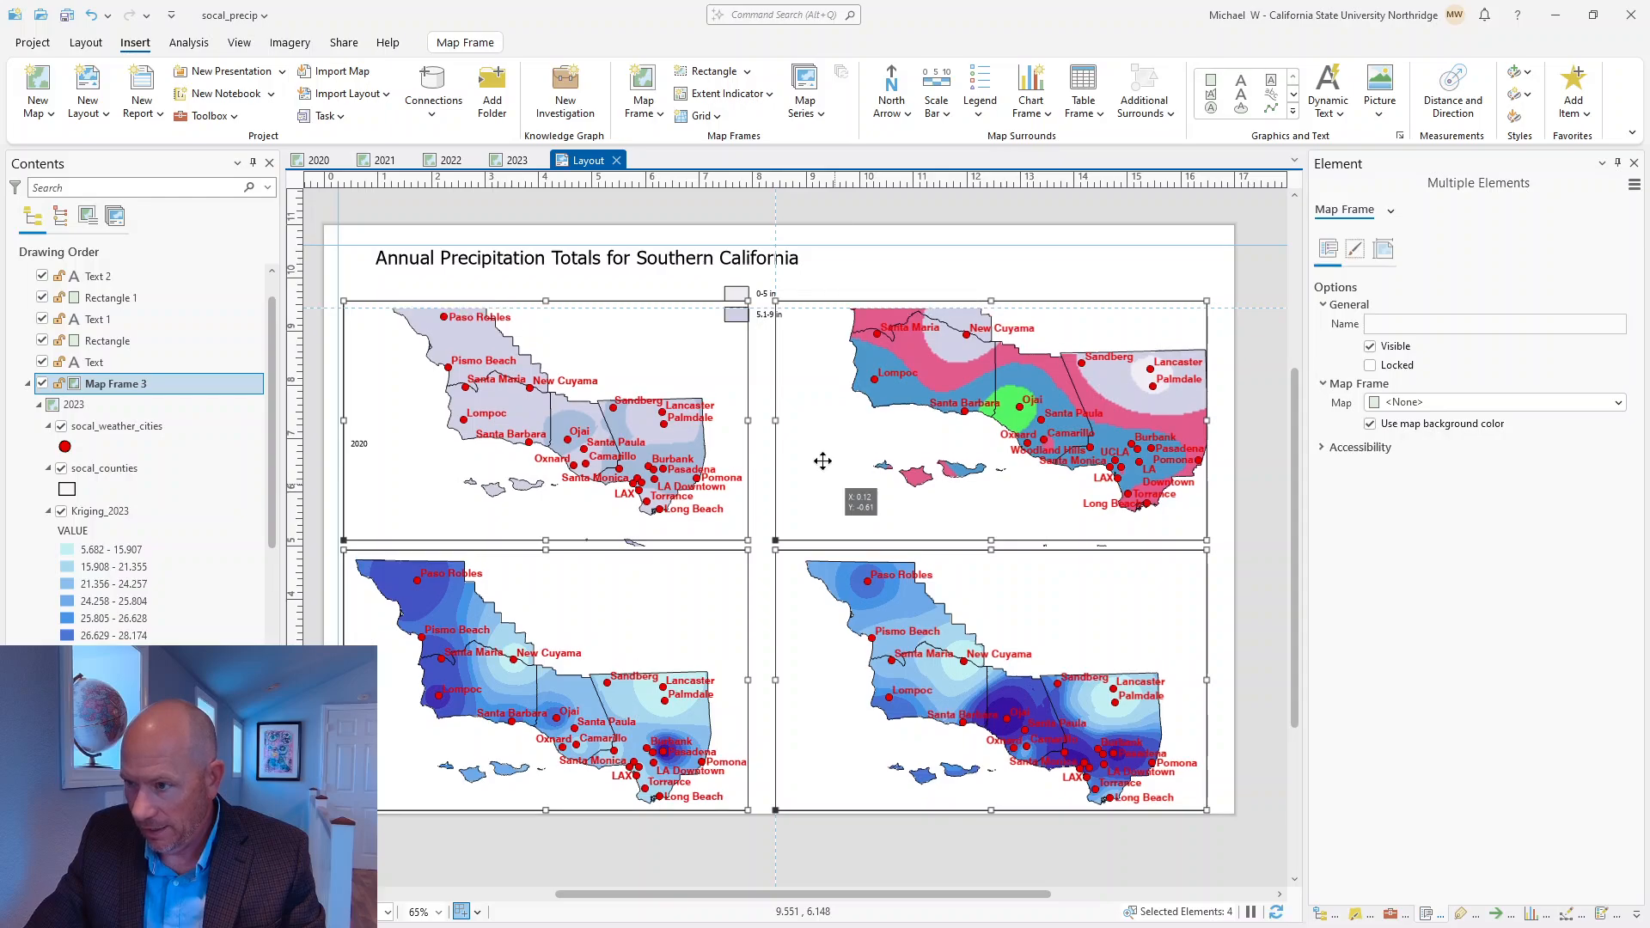
click(736, 313)
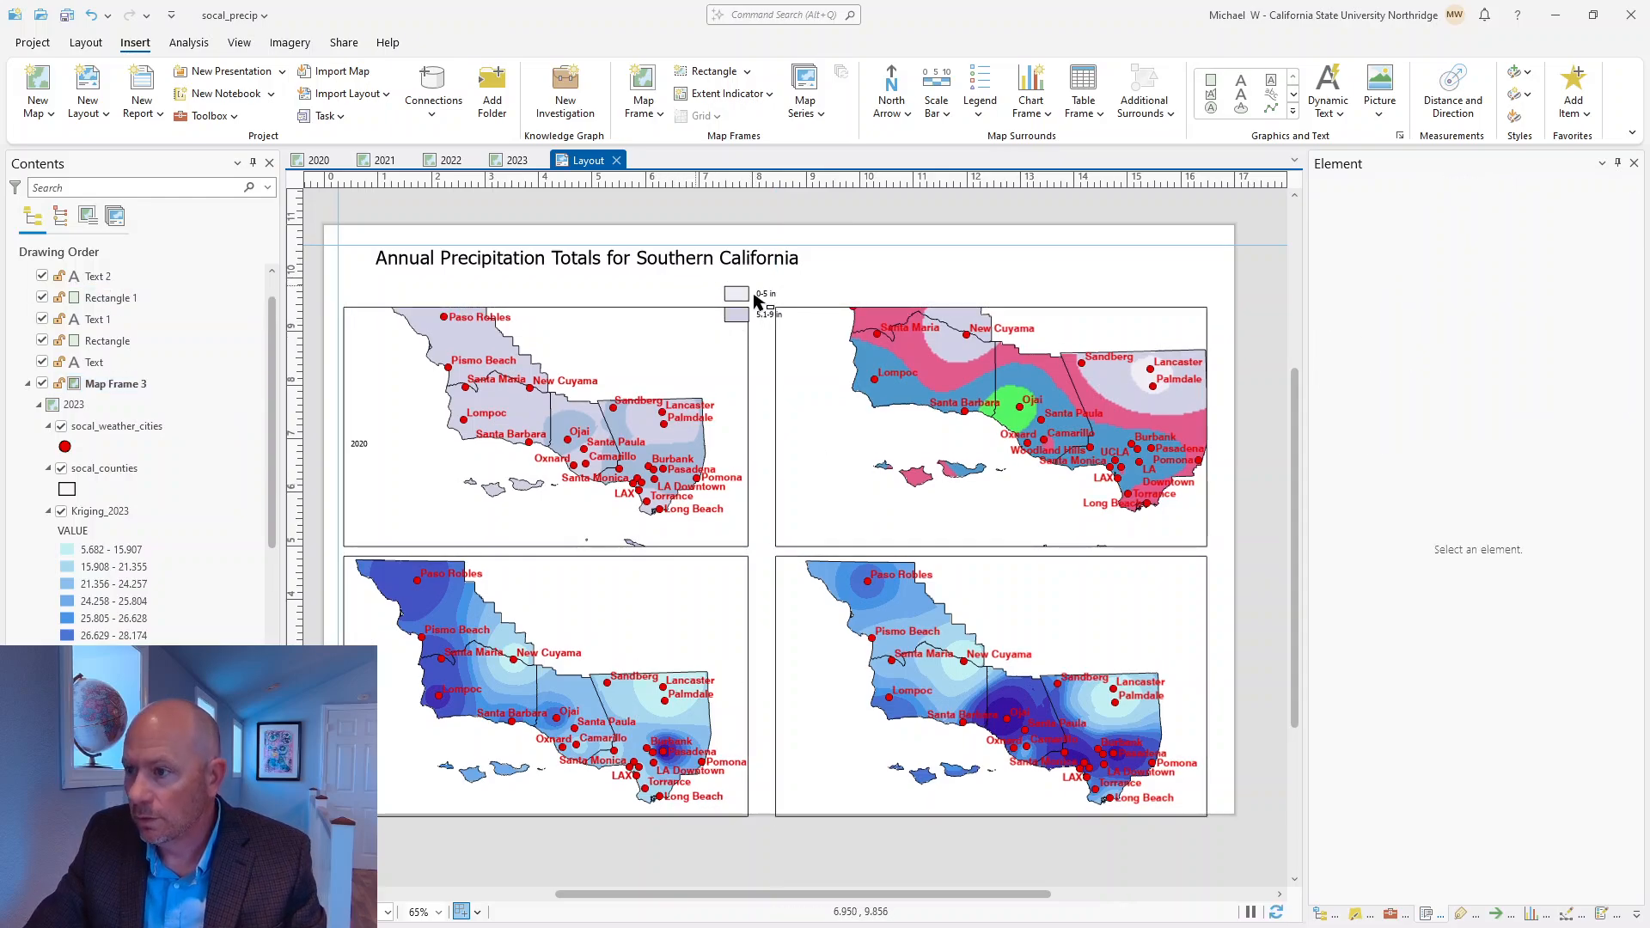
Place the second legend rectangle and its "5.1-9 in" label beside the "0-5 in" entry to form a single row
click(744, 316)
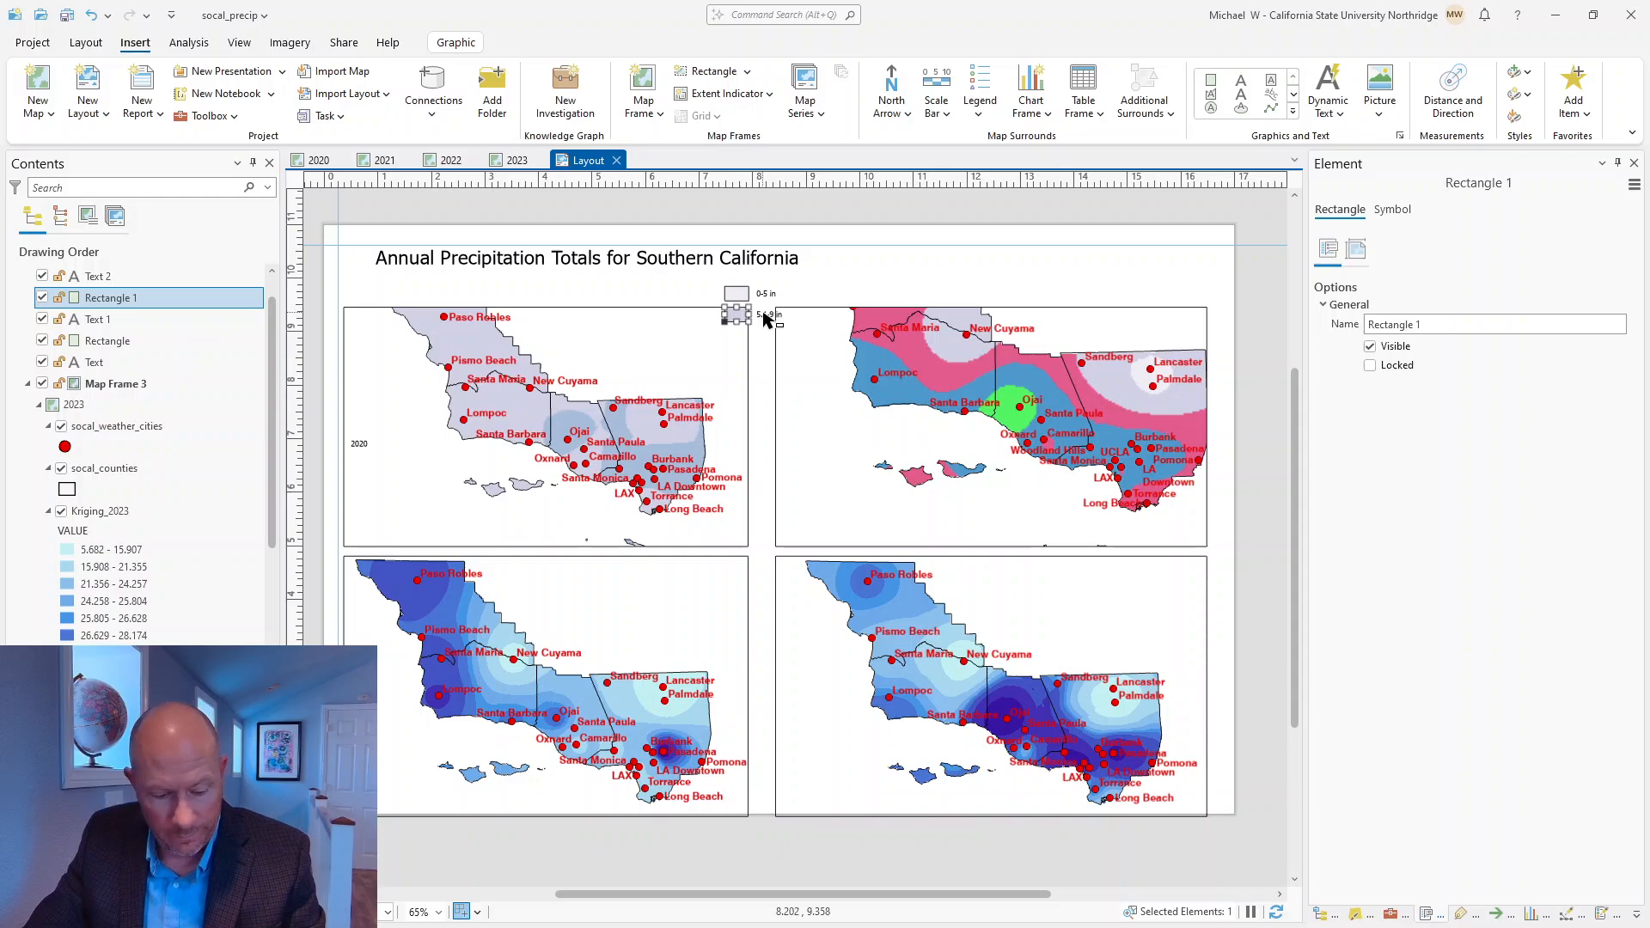
shift+click(769, 317)
drag(735, 315, 800, 295)
click(710, 294)
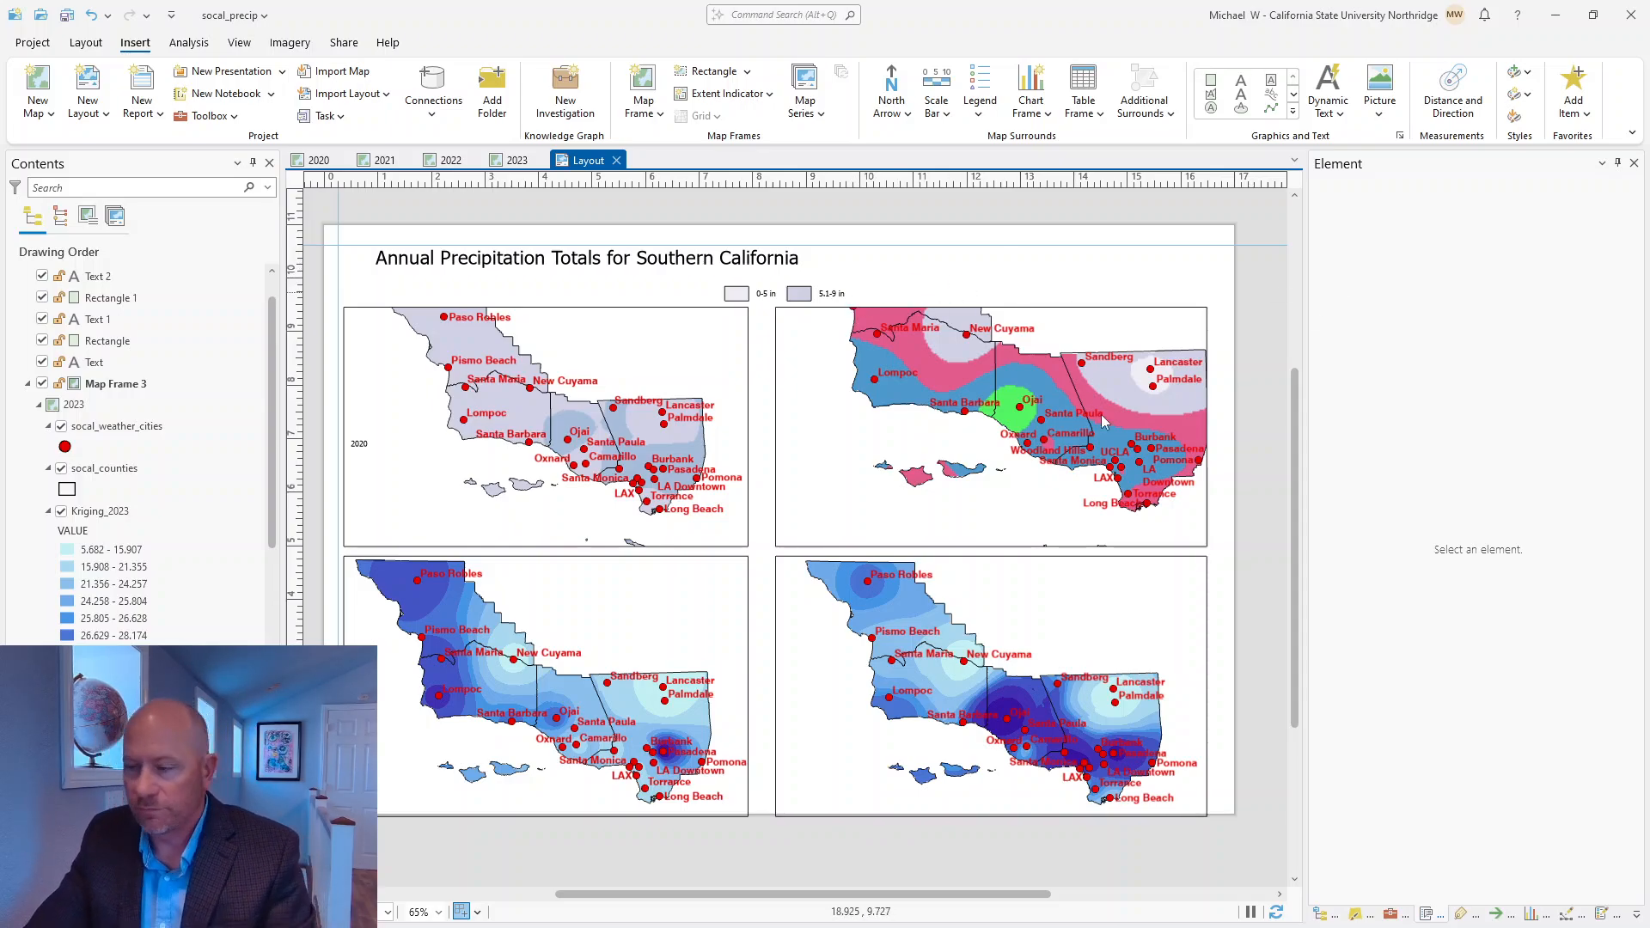
Shift both legend entries together toward the page's left side and center the title horizontally above the map frames
drag(698, 283, 876, 316)
drag(736, 294, 816, 260)
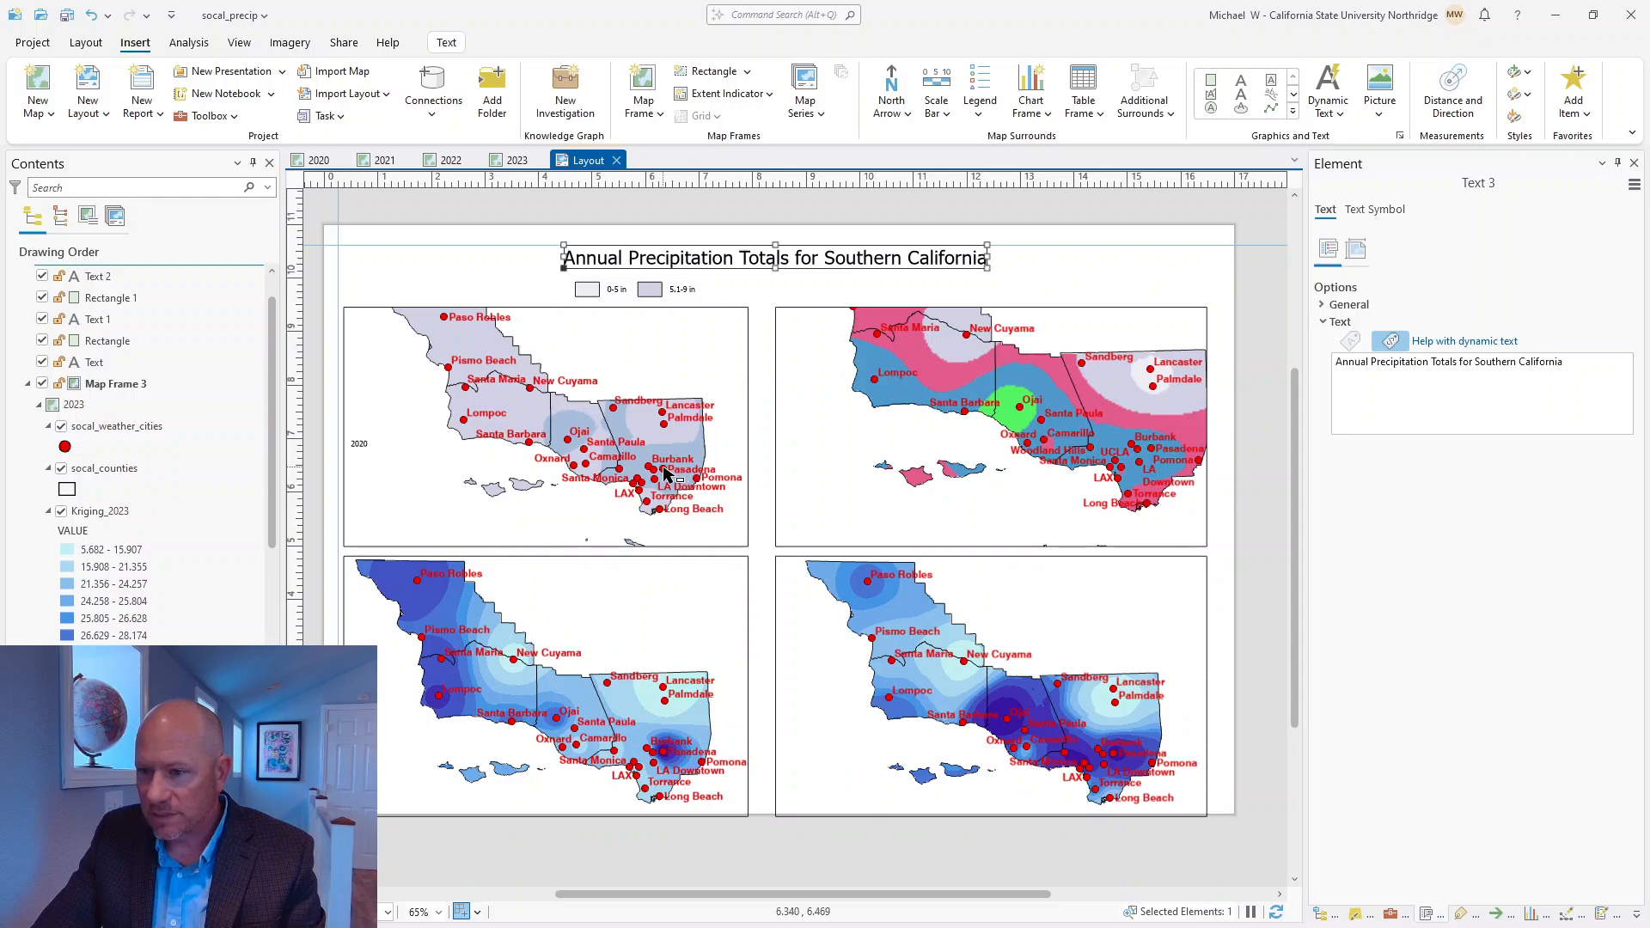
Move the "2020" year label down into the lower-left corner of the upper-left map frame
click(358, 448)
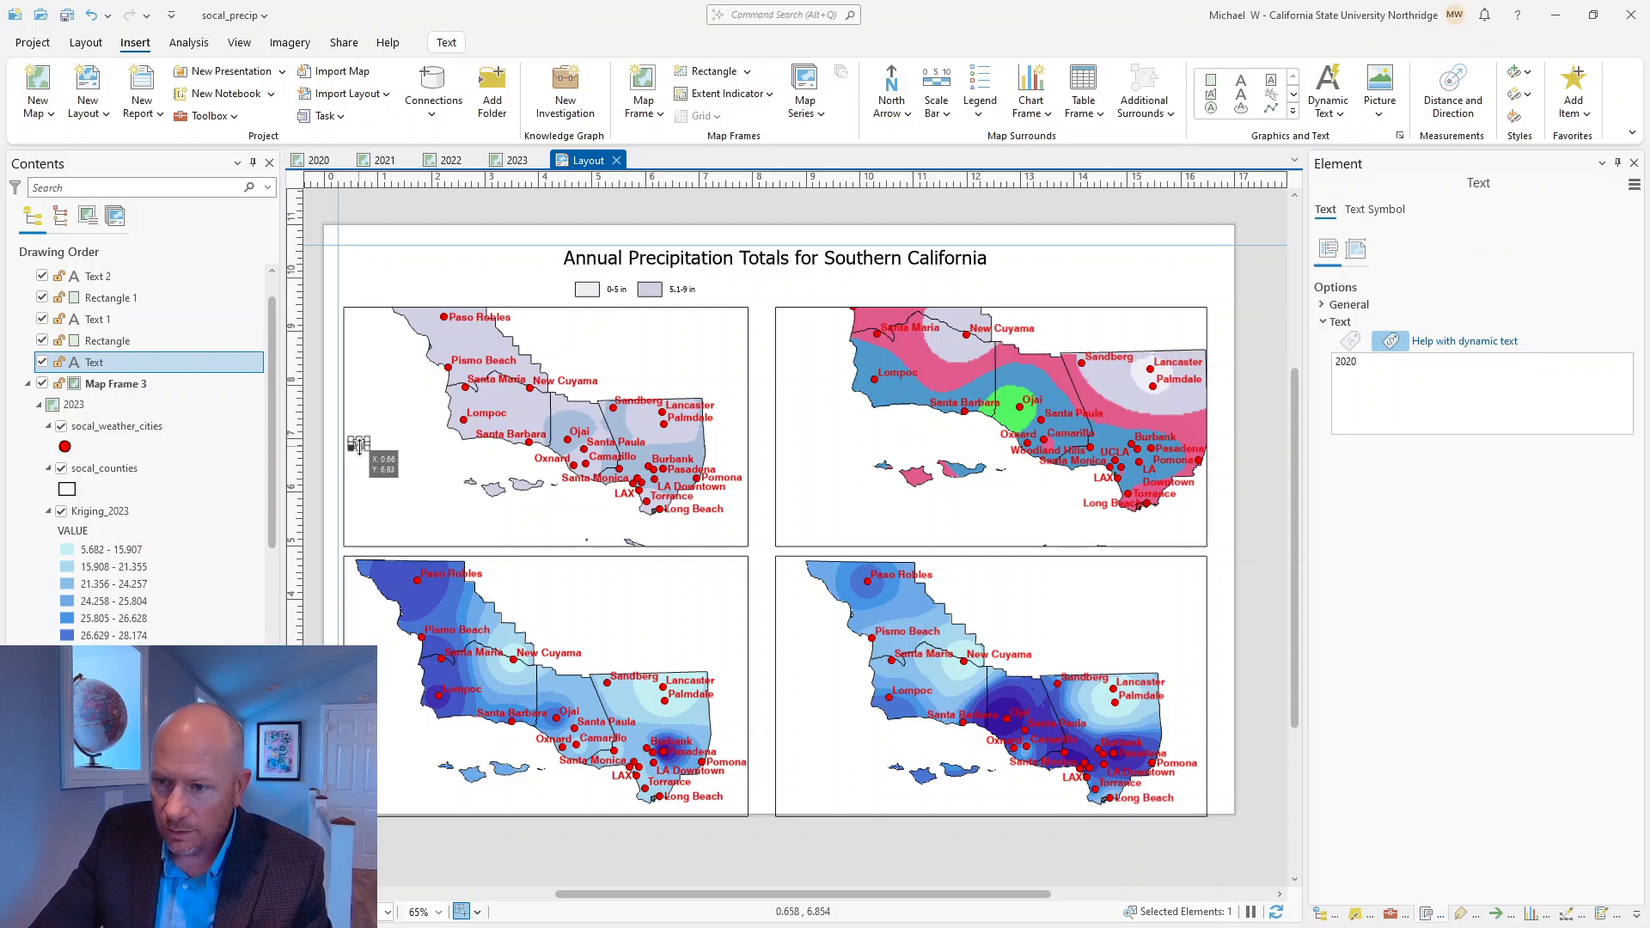
scroll(359, 447, down, 2)
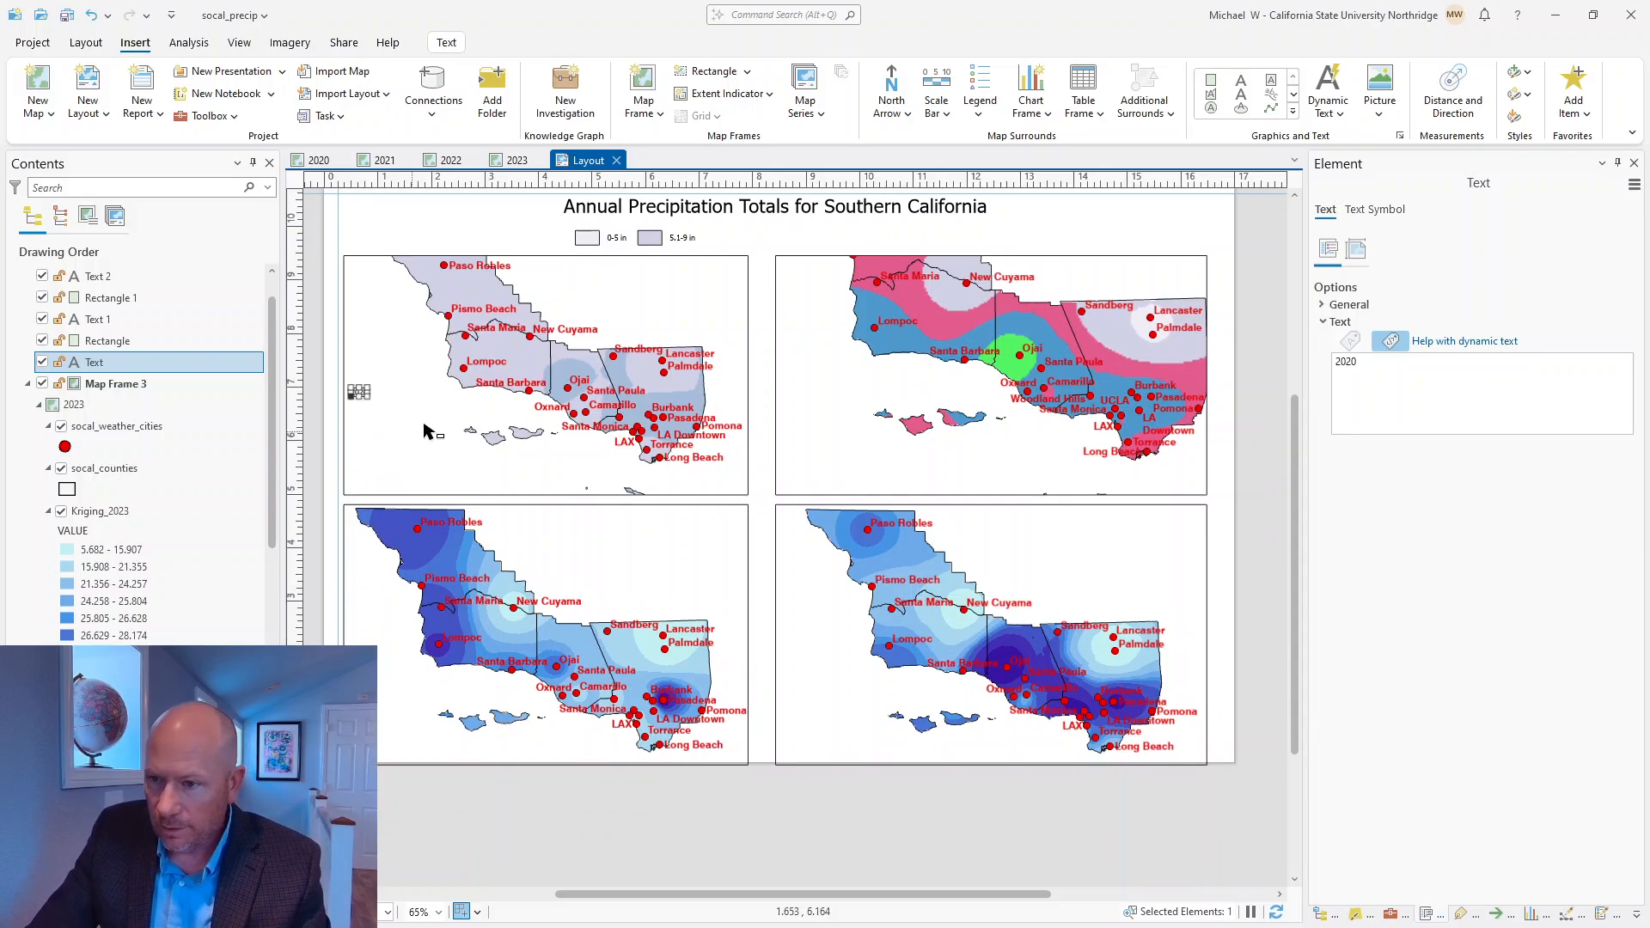
scroll(425, 423, up, 3)
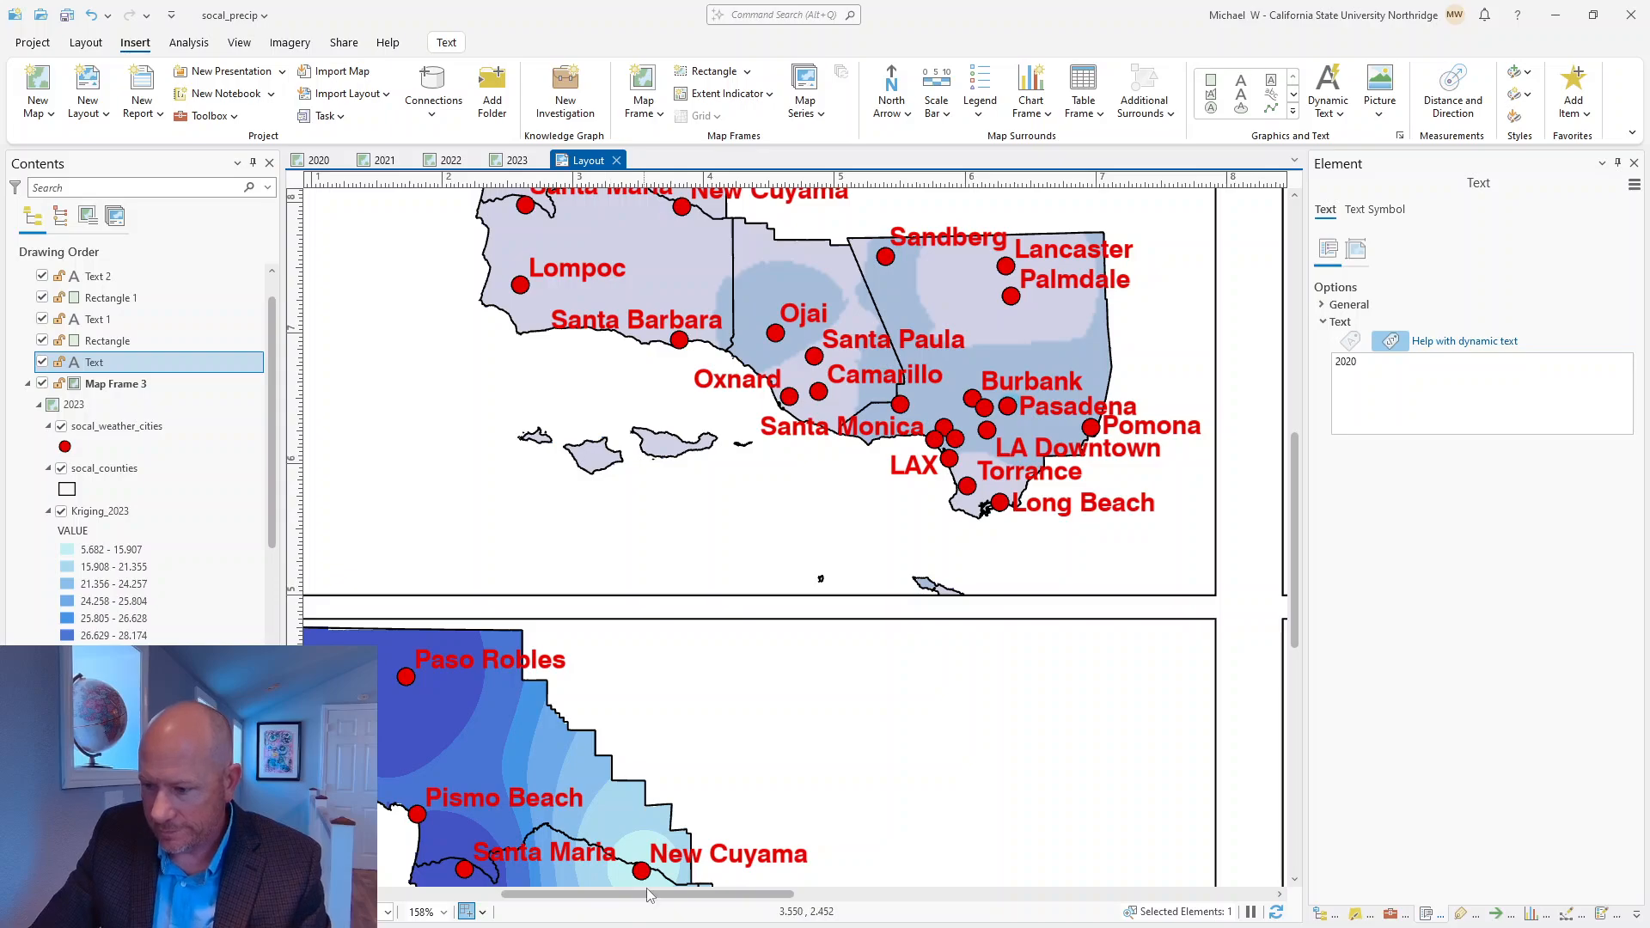
drag(649, 895, 619, 896)
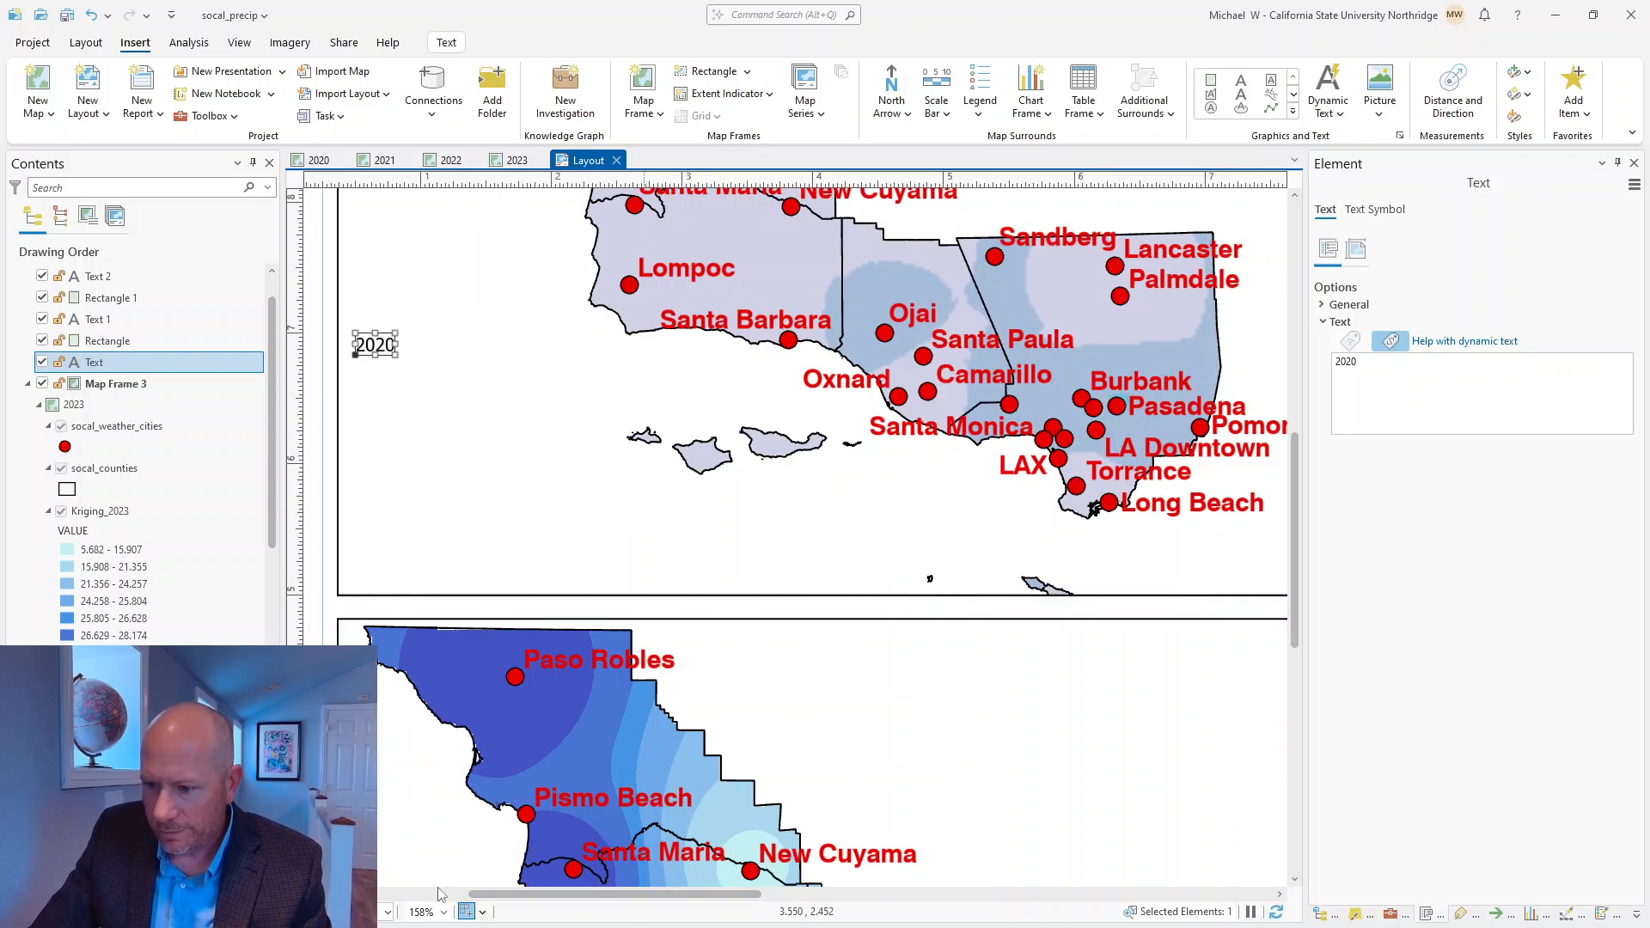
drag(372, 360, 375, 584)
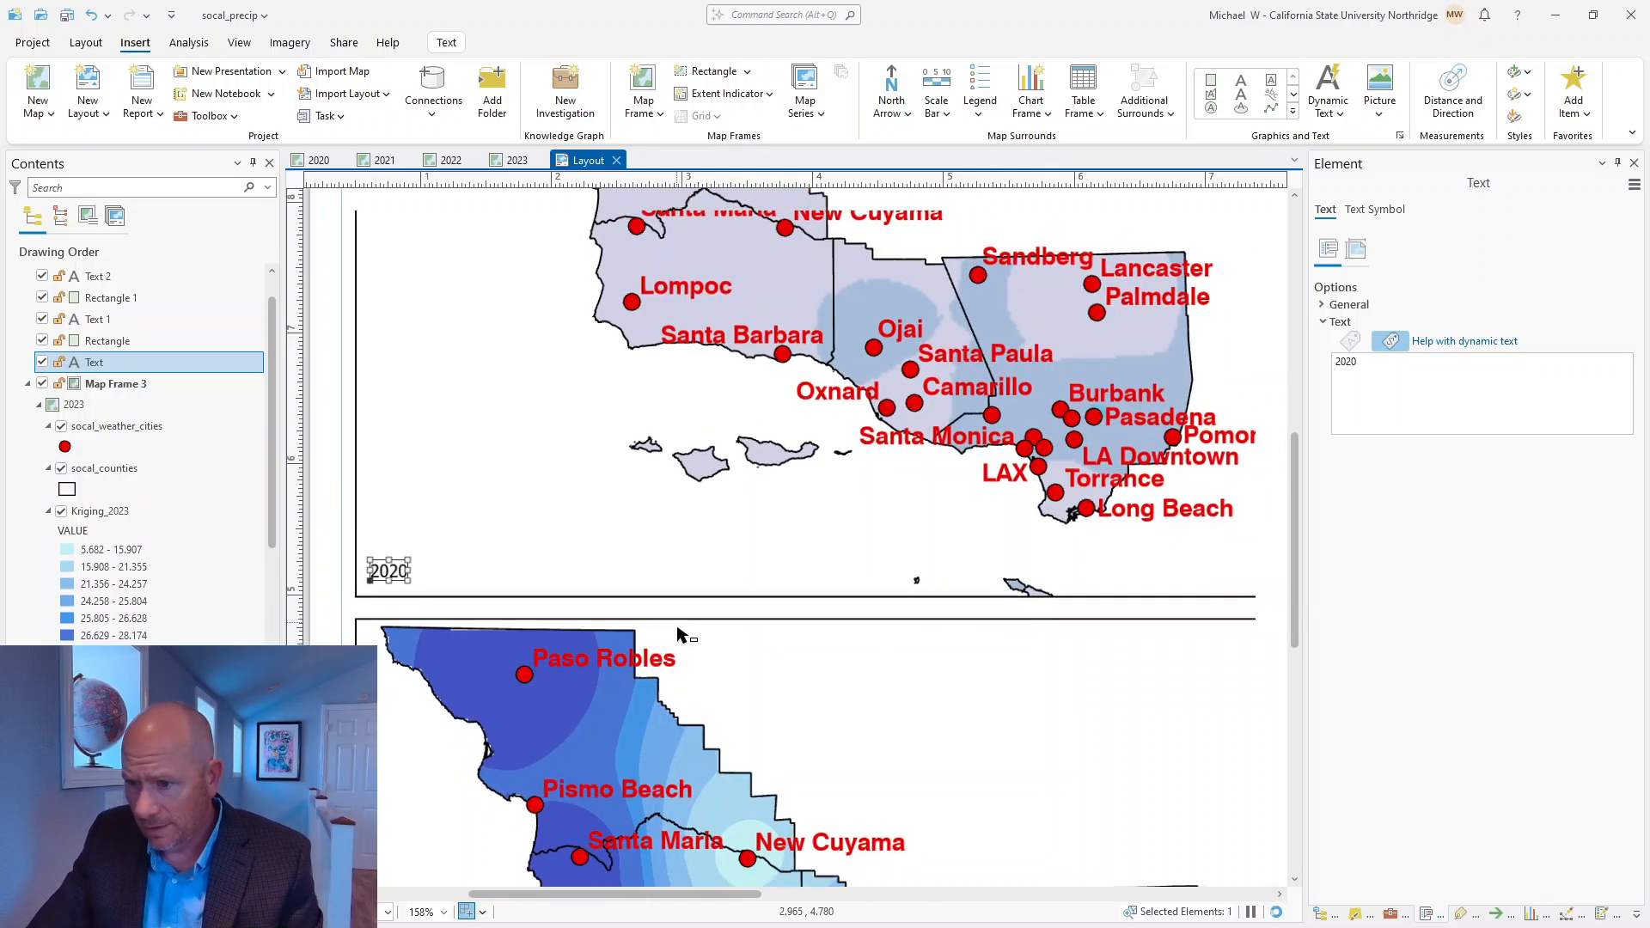
scroll(678, 634, down, 5)
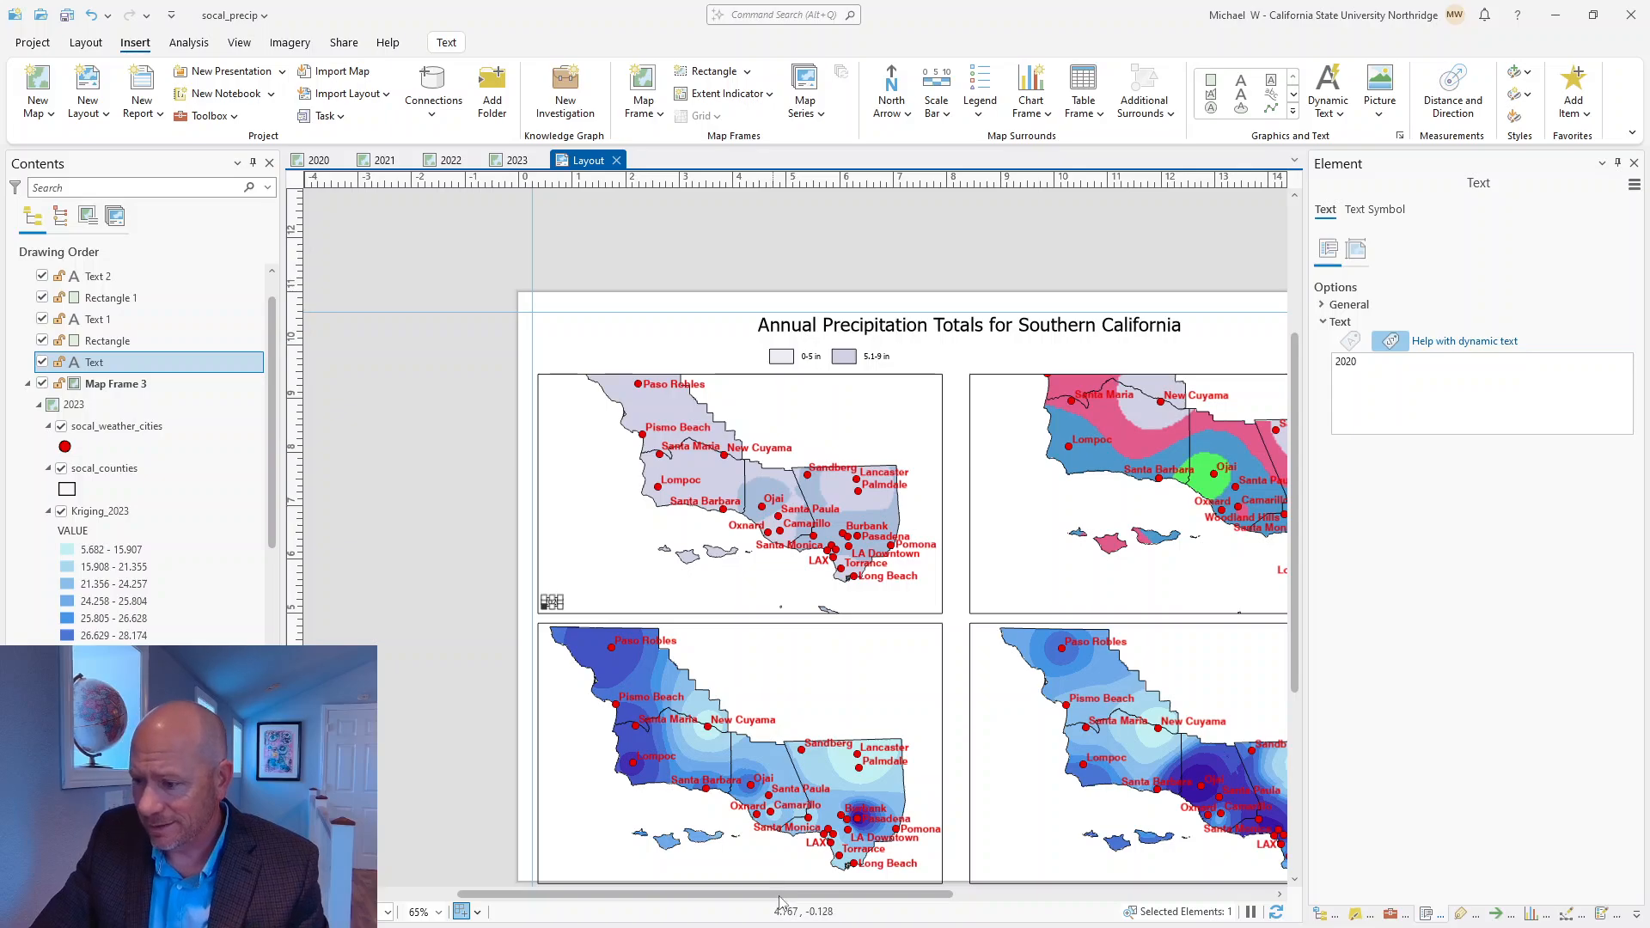
drag(780, 896, 826, 896)
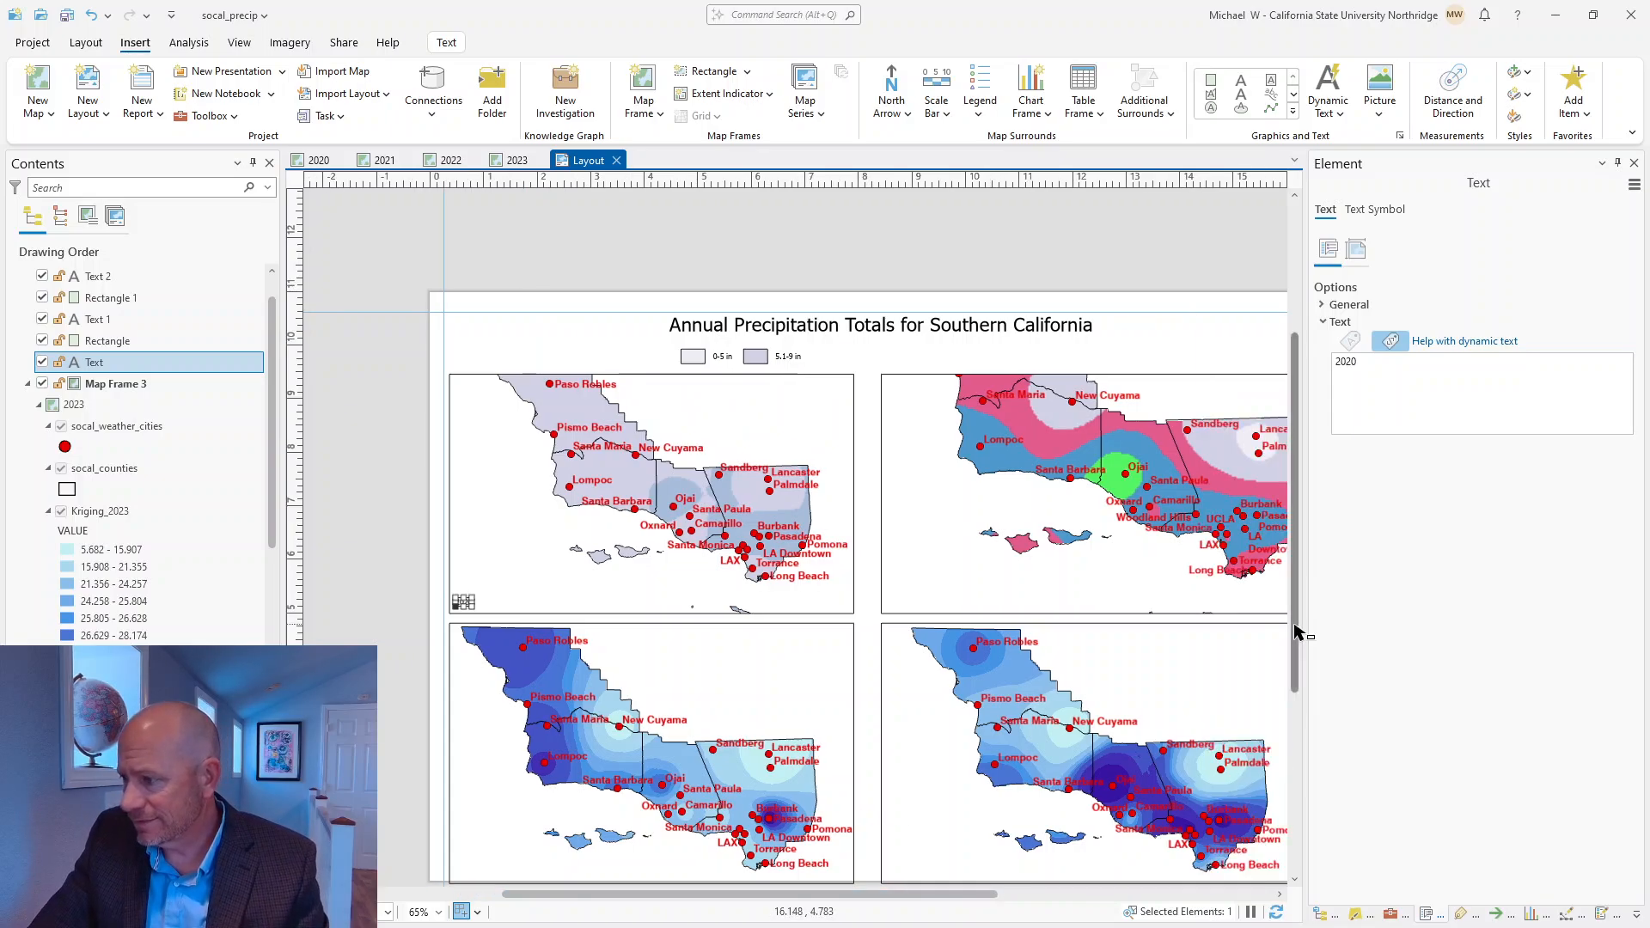
drag(1297, 637, 1297, 651)
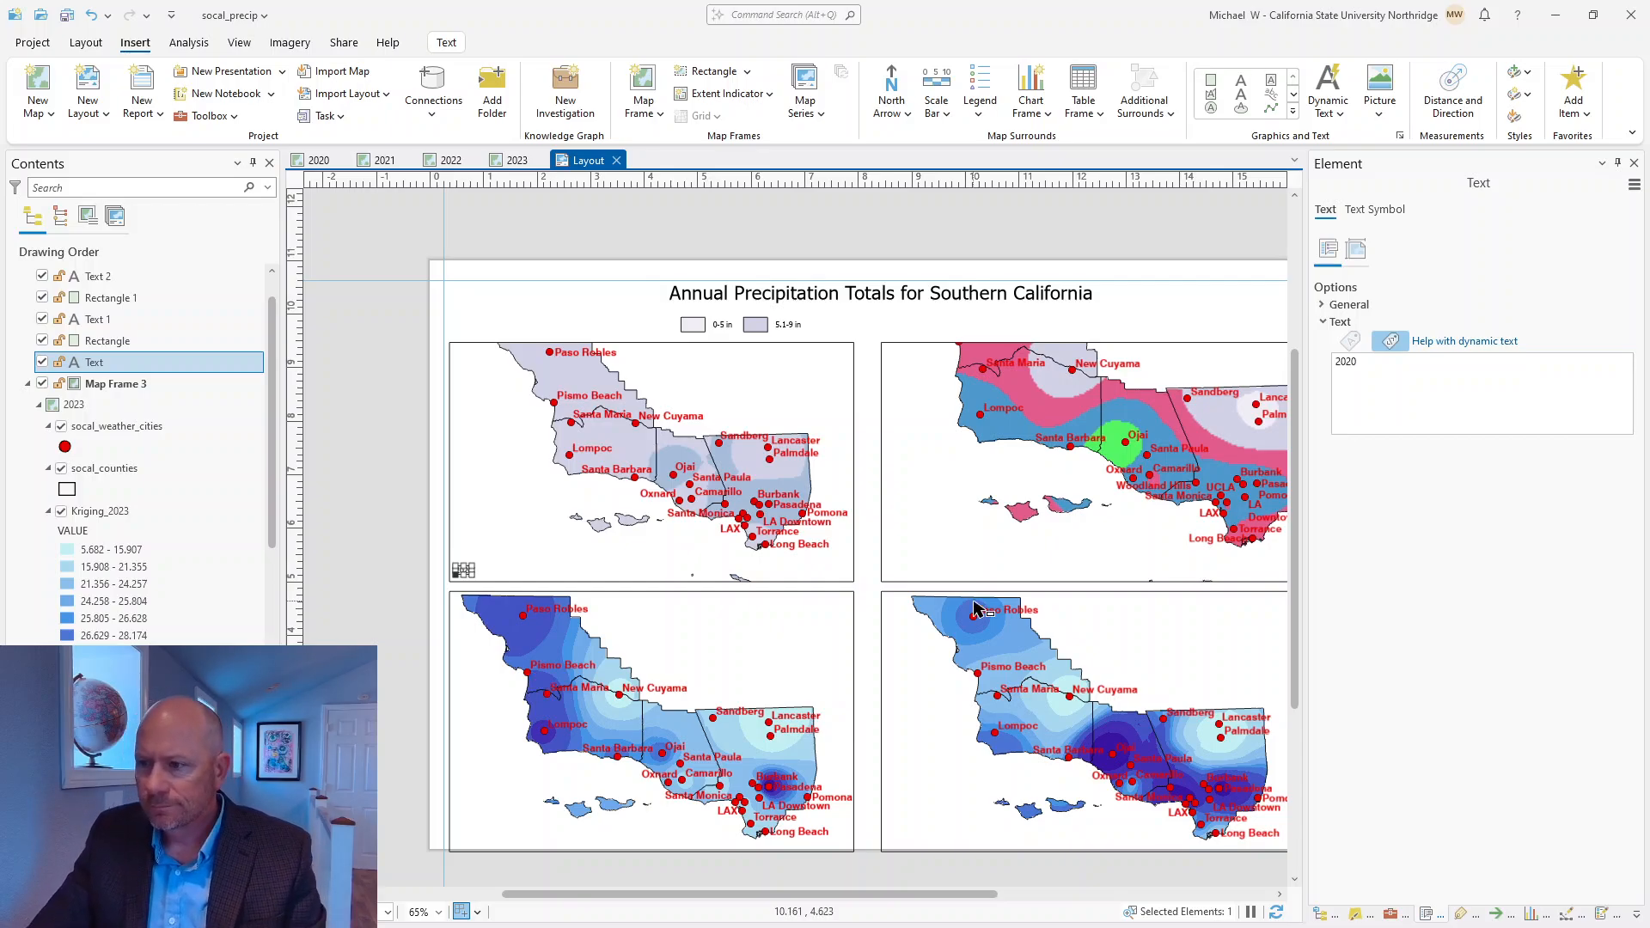
click(433, 498)
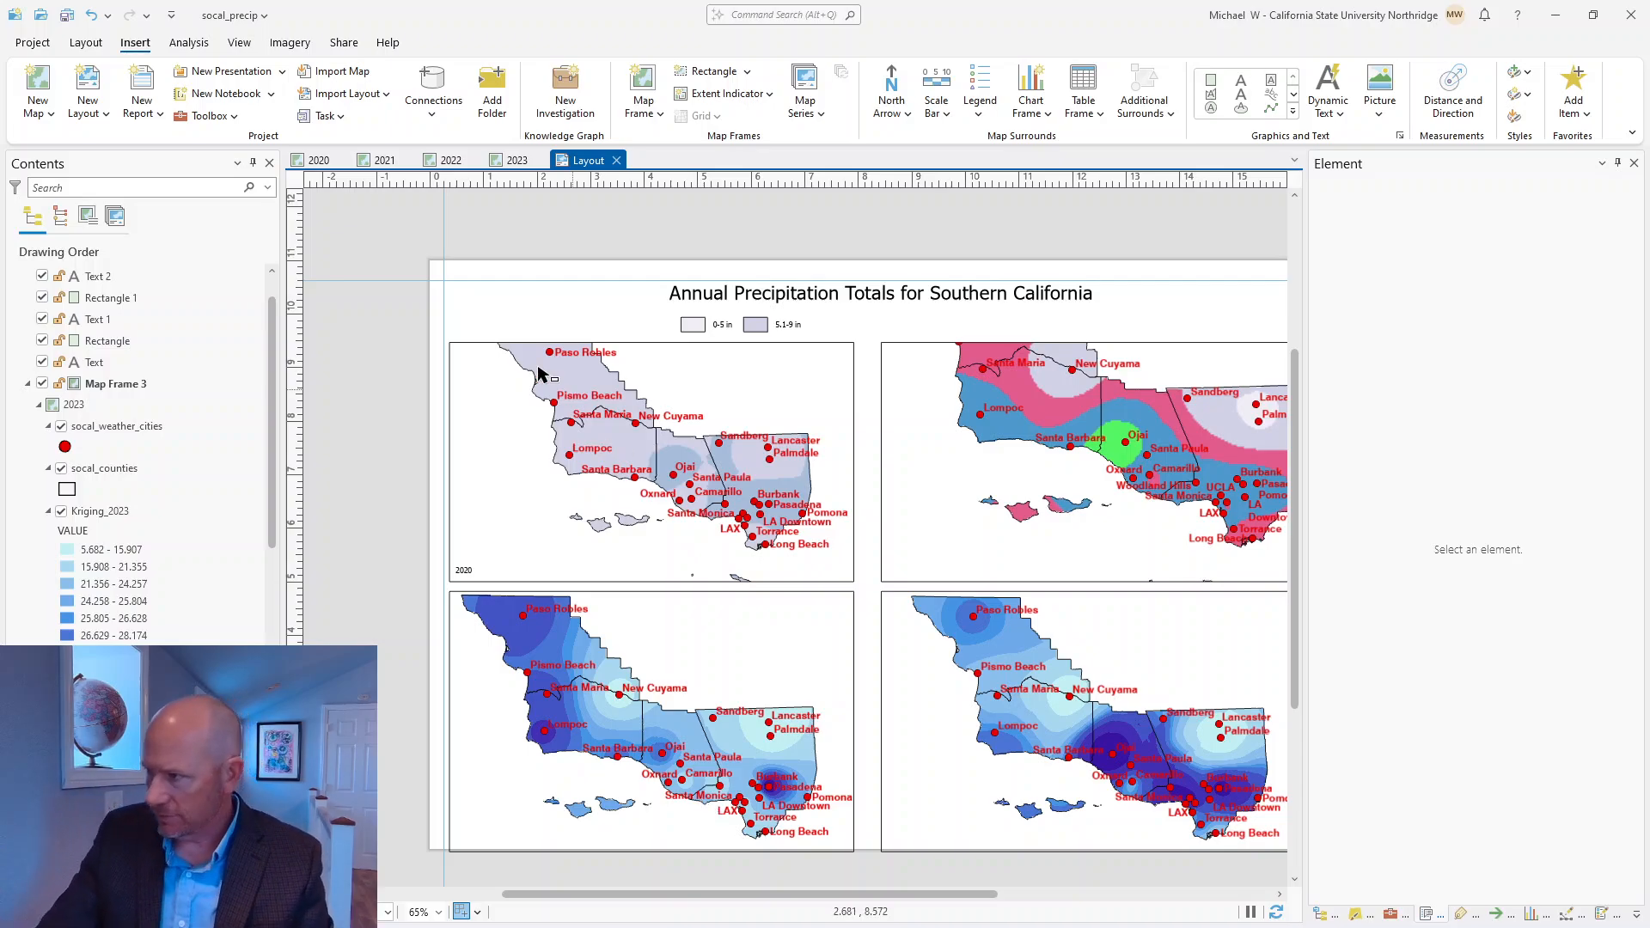
Bring up the output options for exporting the finished layout
click(343, 43)
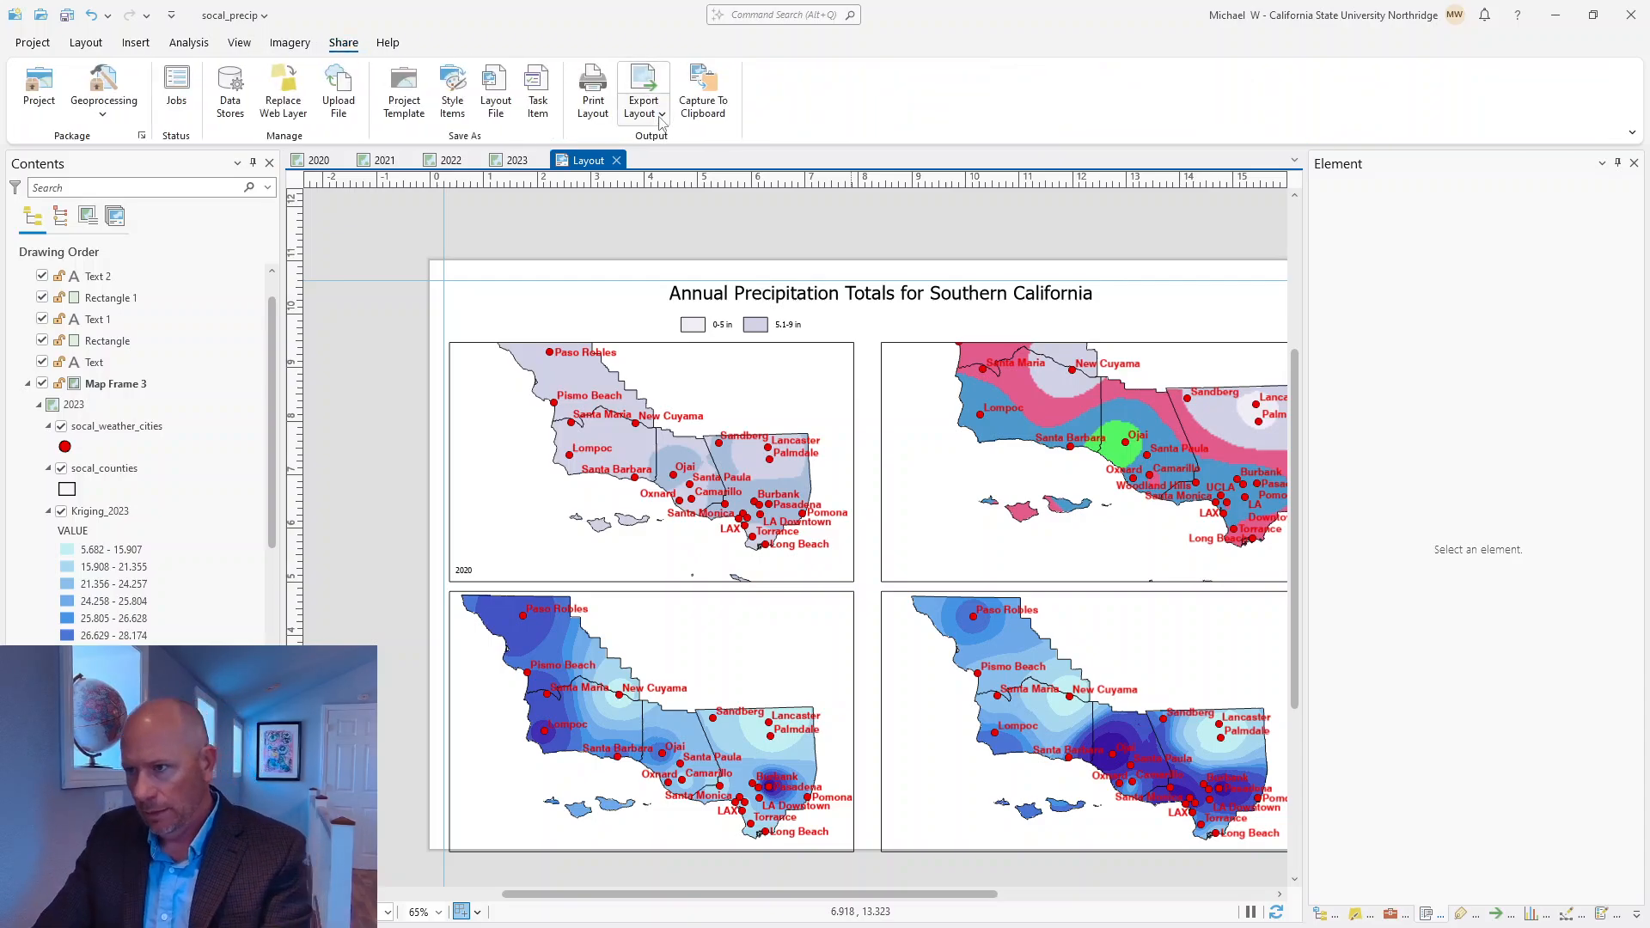